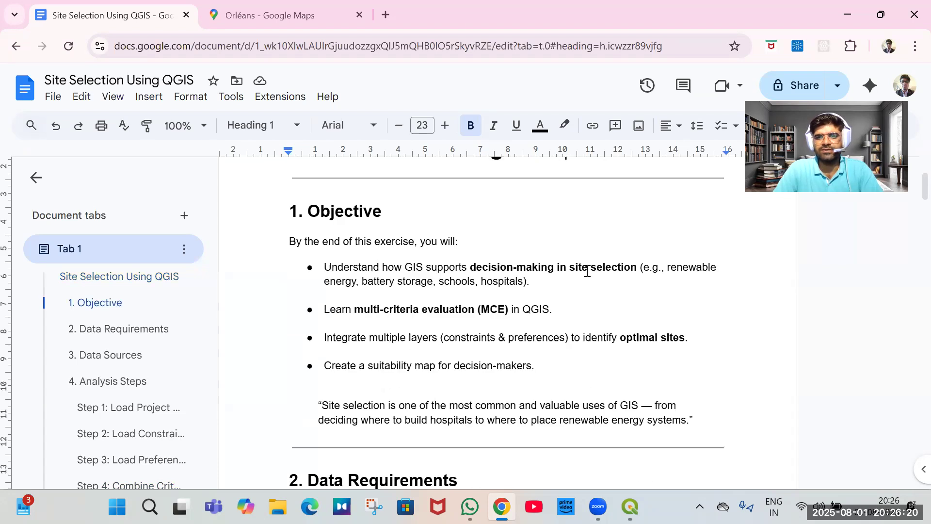
pyautogui.scroll(-1, 518, 252)
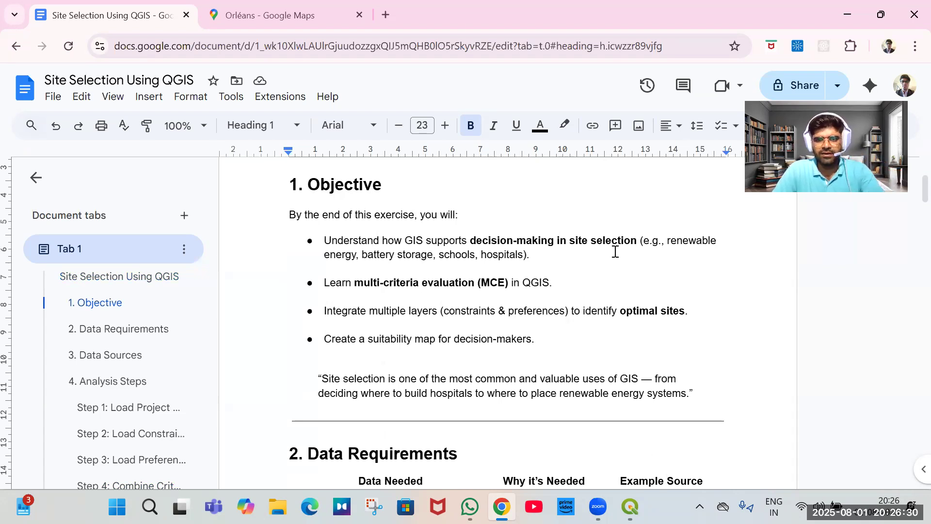
# Read through the Site Selection Using QGIS document's objectives, data requirements, data sources and analysis steps.
pyautogui.scroll(-2, 601, 318)
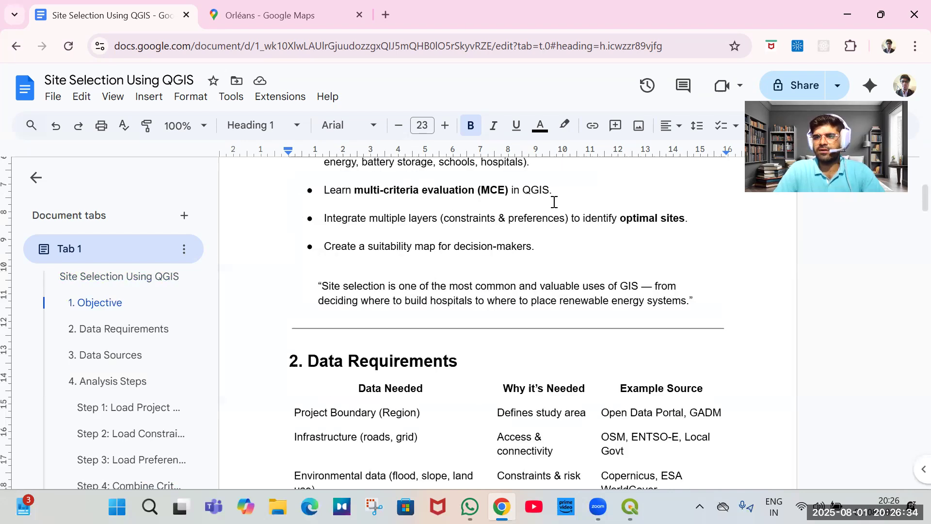
pyautogui.scroll(-2, 479, 350)
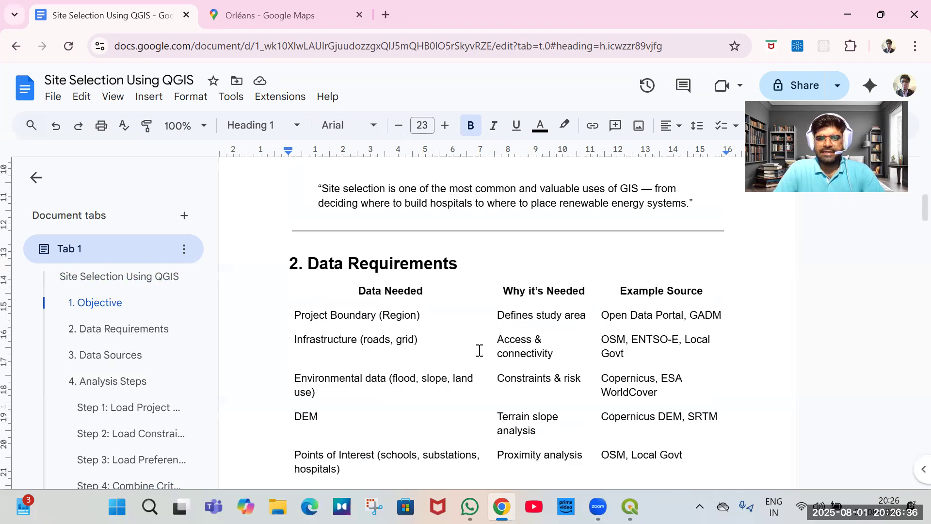
pyautogui.scroll(-1, 479, 350)
pyautogui.scroll(-1, 479, 350)
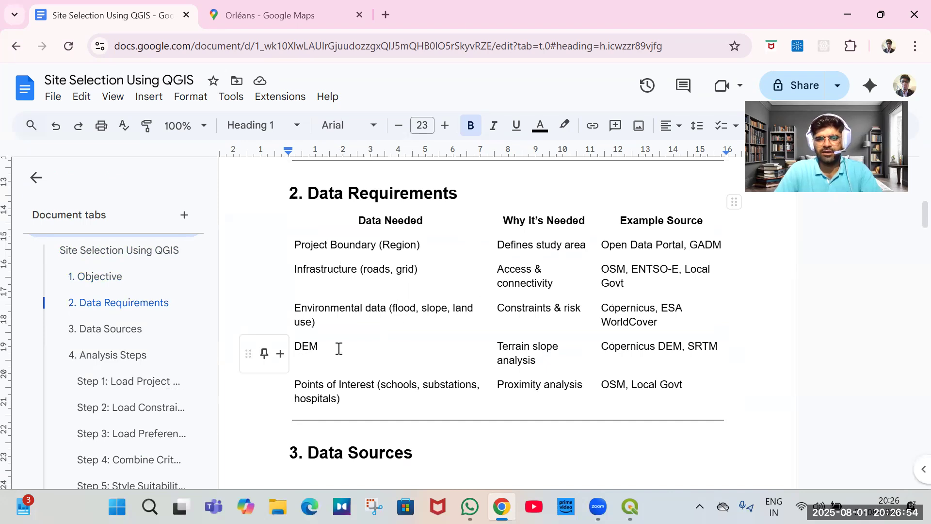
pyautogui.scroll(1, 366, 356)
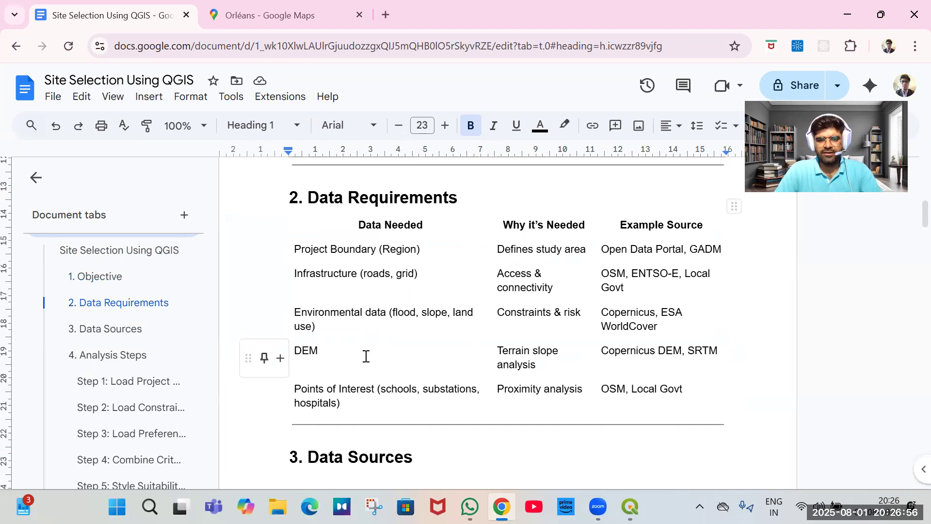
pyautogui.scroll(-4, 366, 356)
pyautogui.scroll(-2, 366, 356)
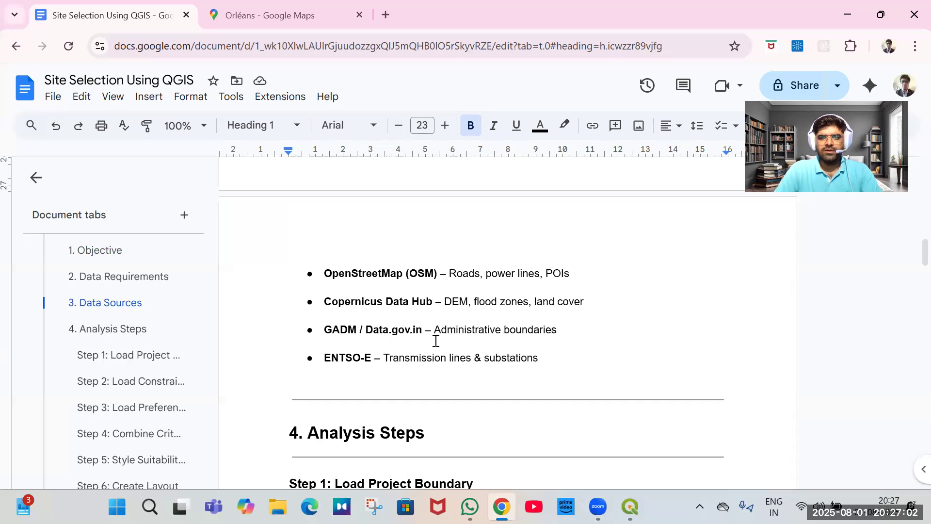
pyautogui.scroll(-4, 435, 341)
pyautogui.scroll(-10, 435, 340)
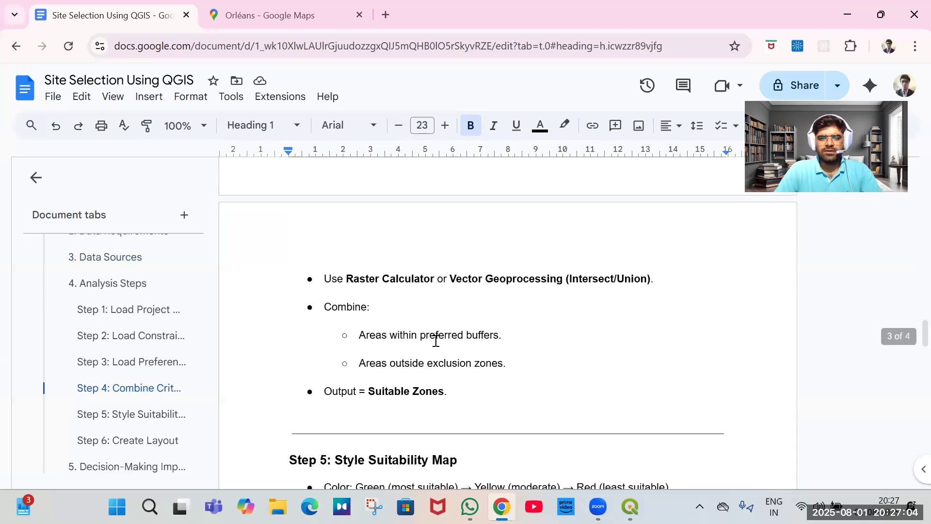
pyautogui.scroll(-10, 435, 341)
pyautogui.scroll(1, 463, 239)
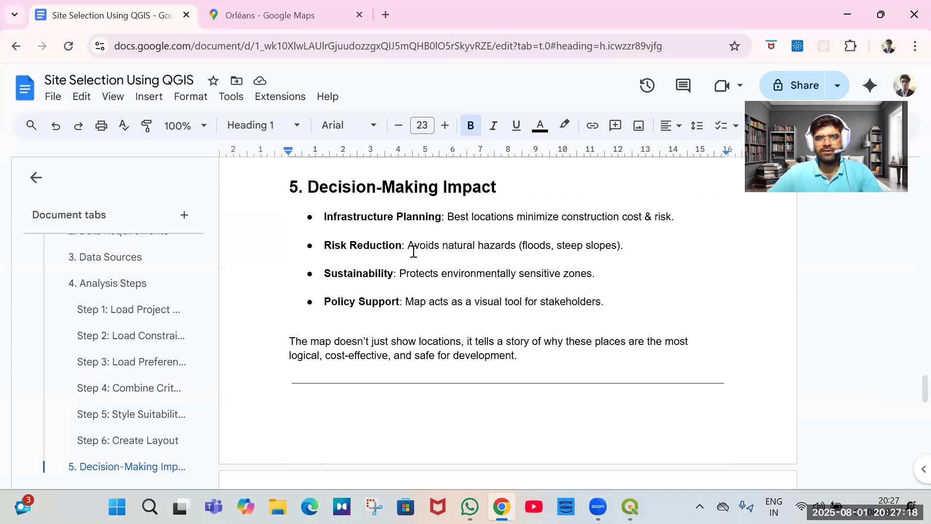
# Close the document tab and examine the satellite map north of Orléans toward Artenay.
pyautogui.click(187, 18)
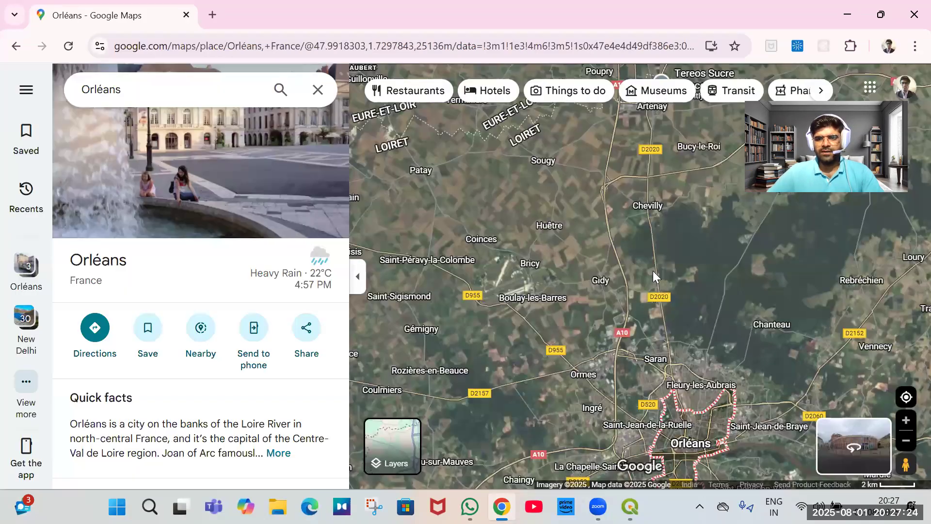
pyautogui.scroll(2, 659, 297)
pyautogui.scroll(2, 625, 299)
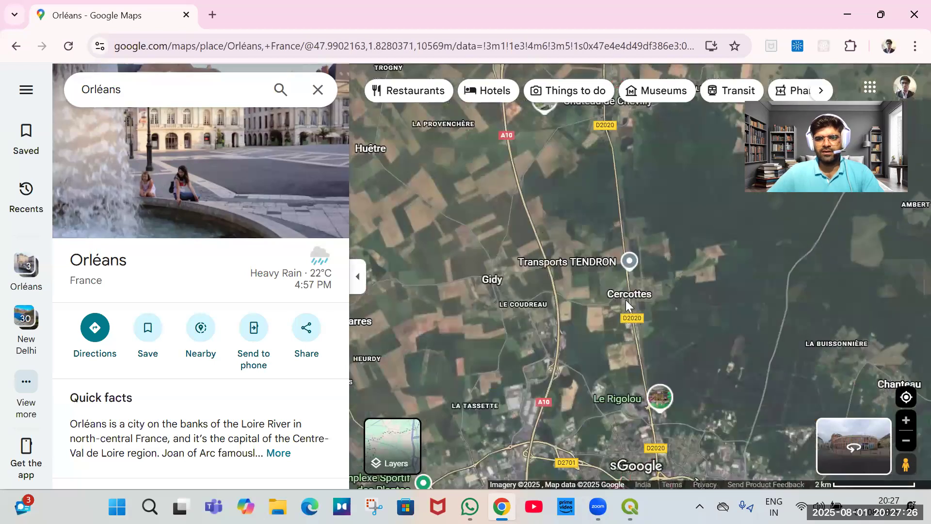
pyautogui.scroll(-1, 625, 252)
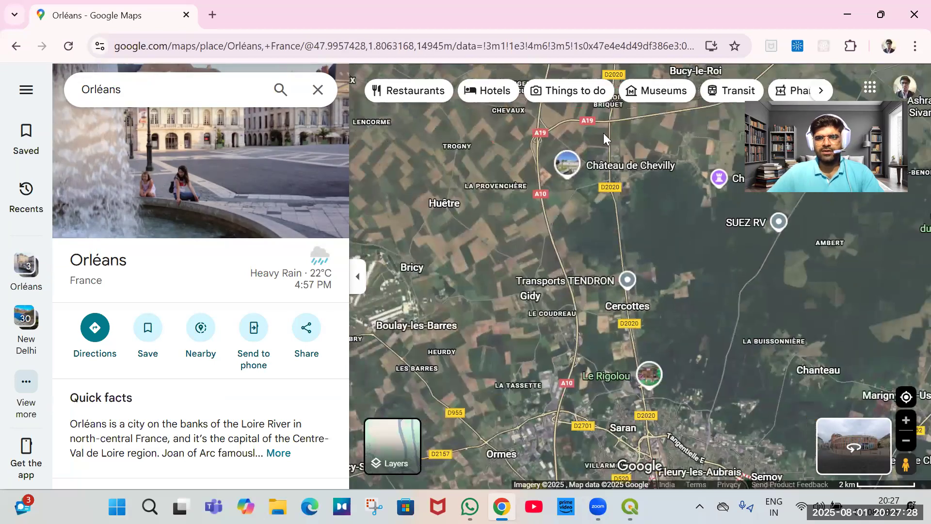
pyautogui.scroll(2, 628, 175)
pyautogui.scroll(3, 625, 168)
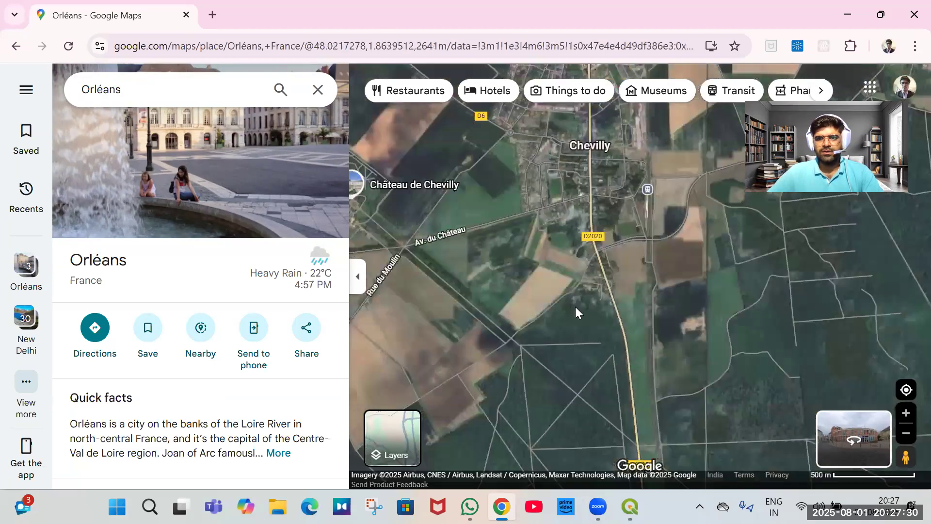
pyautogui.scroll(-2, 592, 267)
pyautogui.scroll(-2, 583, 141)
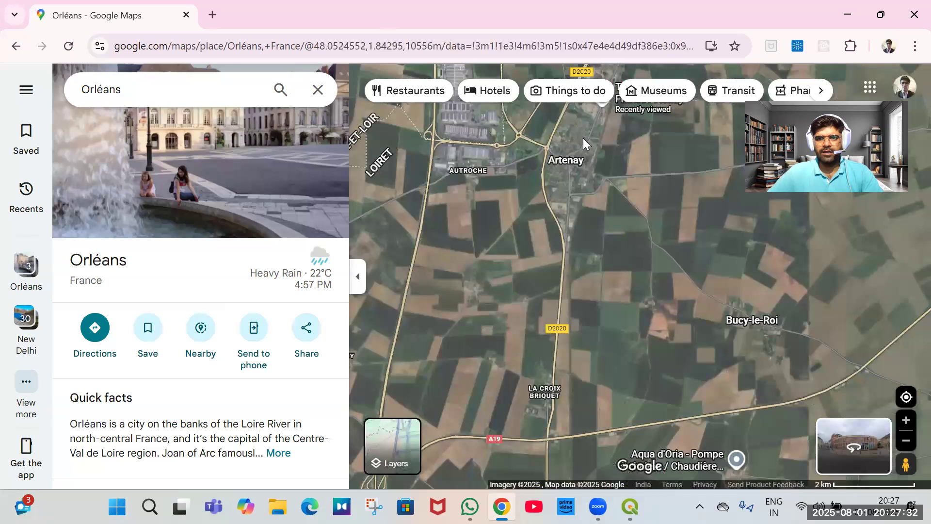
pyautogui.scroll(3, 585, 165)
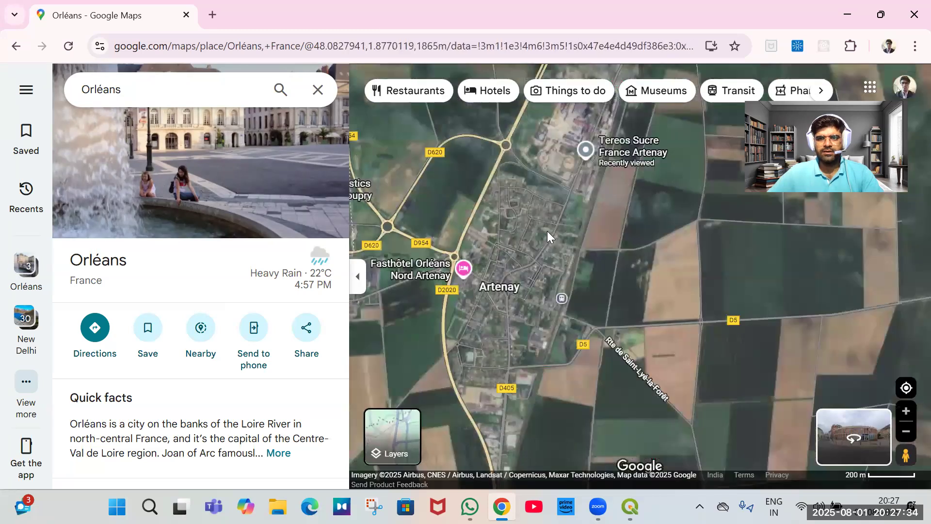
pyautogui.scroll(-2, 569, 356)
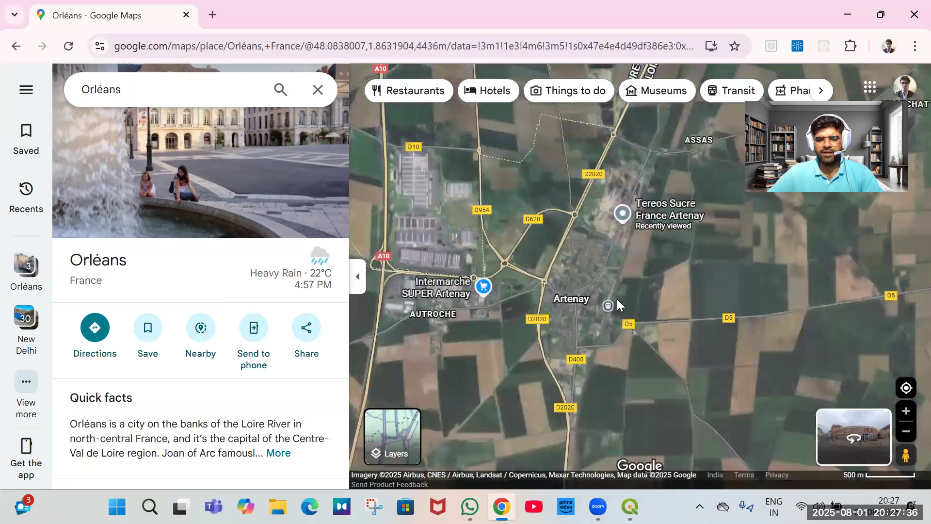
pyautogui.scroll(-2, 621, 286)
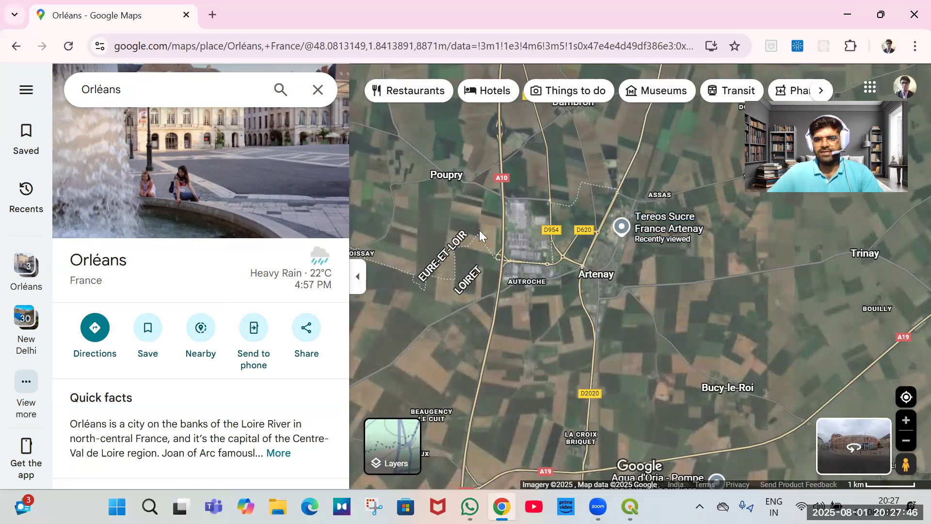
# Examine the area around Artenay and the A10 motorway on the satellite map at several zoom levels.
pyautogui.scroll(-2, 483, 236)
pyautogui.moveTo(526, 266); pyautogui.dragTo(552, 170)
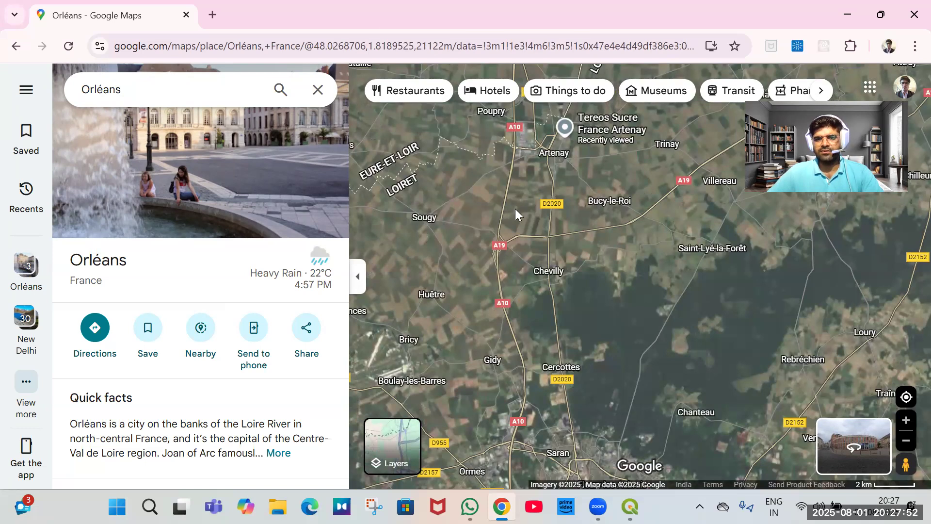
pyautogui.scroll(-1, 568, 341)
pyautogui.moveTo(591, 225); pyautogui.dragTo(648, 281)
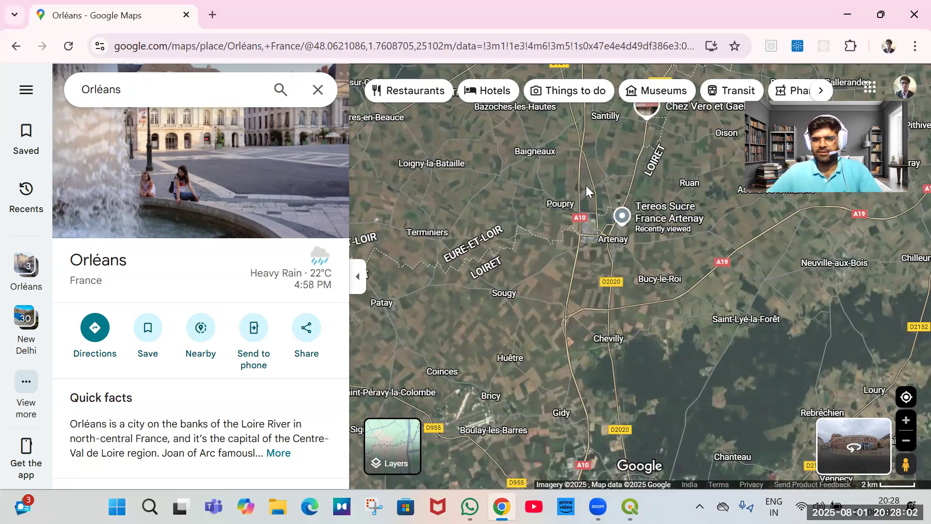
pyautogui.scroll(3, 586, 187)
pyautogui.scroll(3, 535, 233)
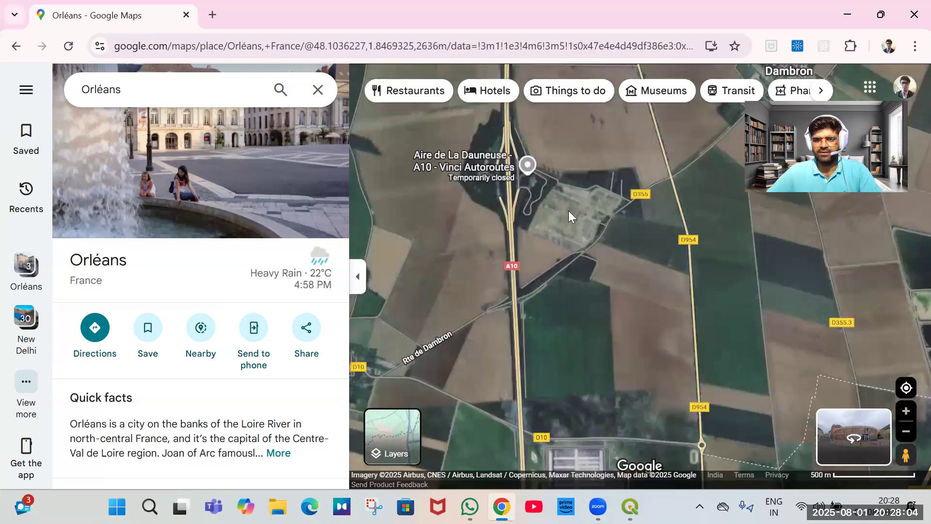
pyautogui.scroll(2, 581, 216)
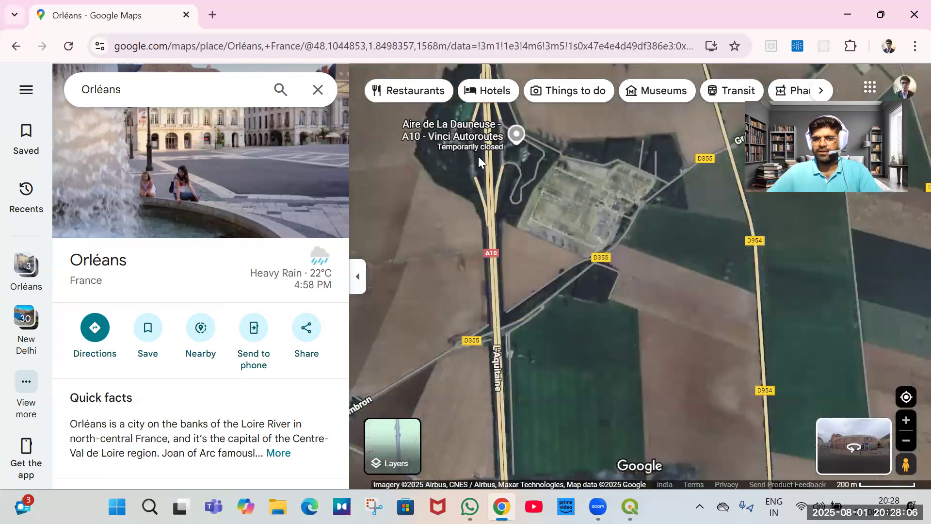
pyautogui.scroll(-2, 502, 162)
pyautogui.scroll(-2, 543, 295)
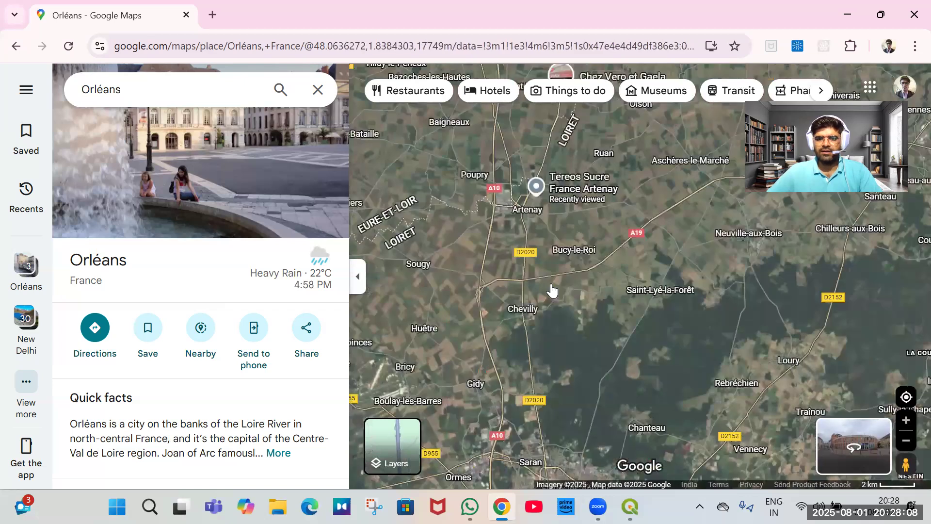
pyautogui.scroll(-3, 555, 332)
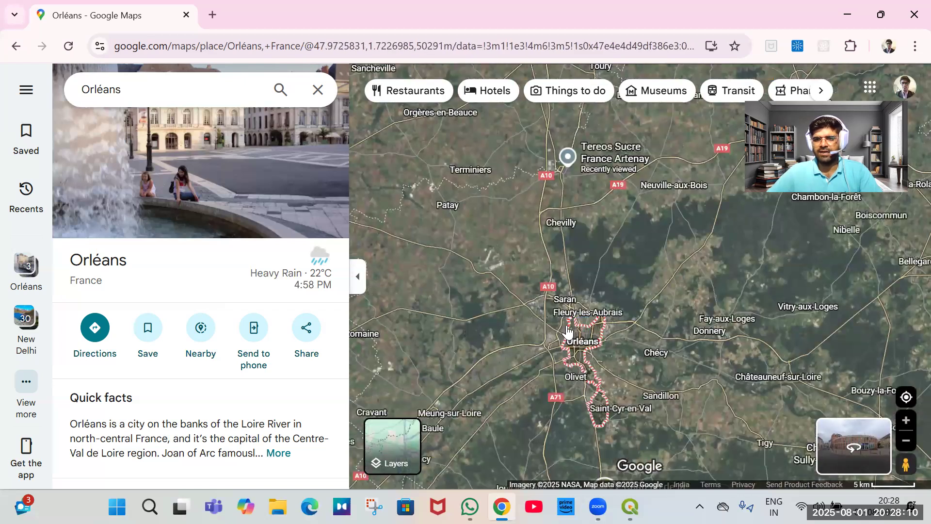
pyautogui.scroll(-1, 613, 319)
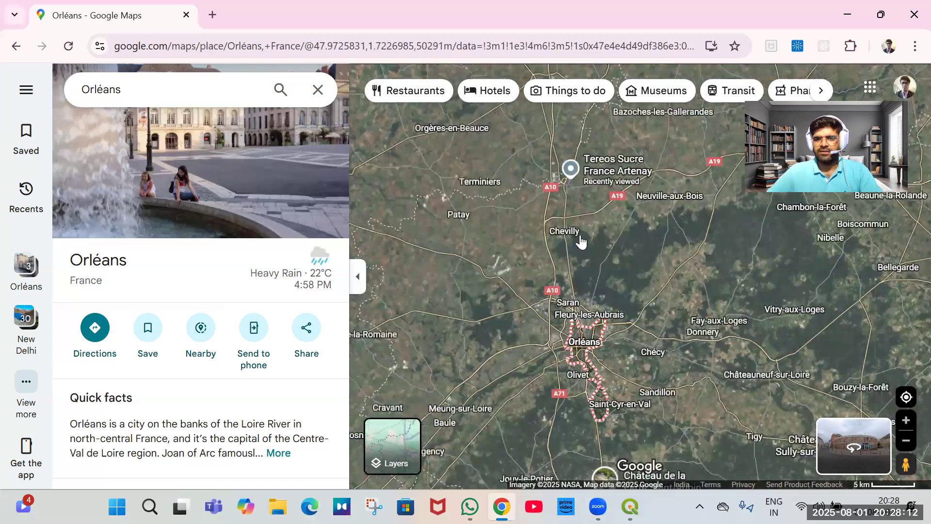
pyautogui.scroll(-1, 557, 235)
pyautogui.scroll(3, 562, 243)
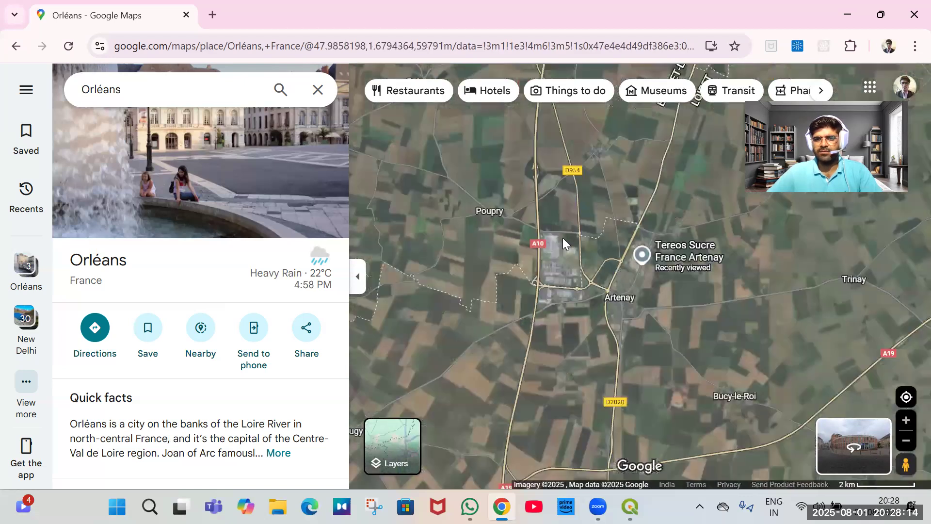
pyautogui.scroll(3, 609, 271)
pyautogui.scroll(-2, 556, 150)
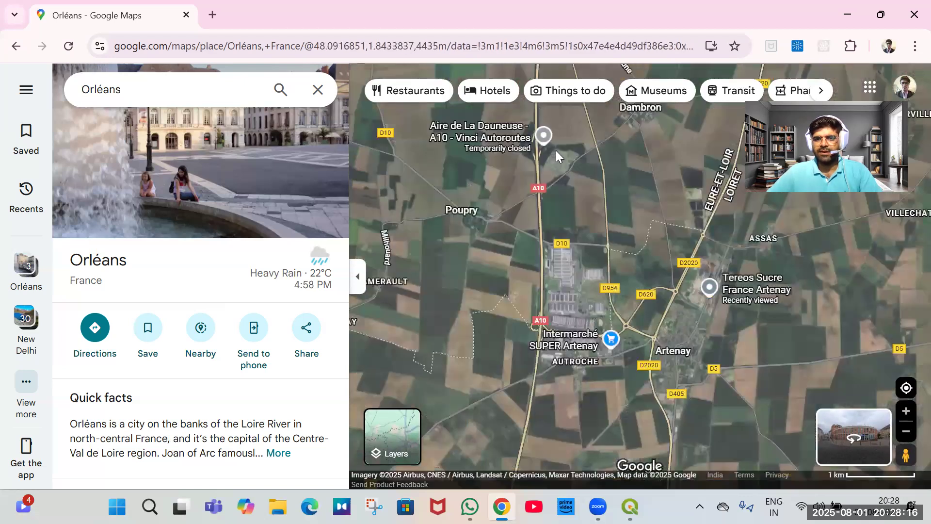
pyautogui.scroll(2, 557, 160)
pyautogui.scroll(1, 557, 233)
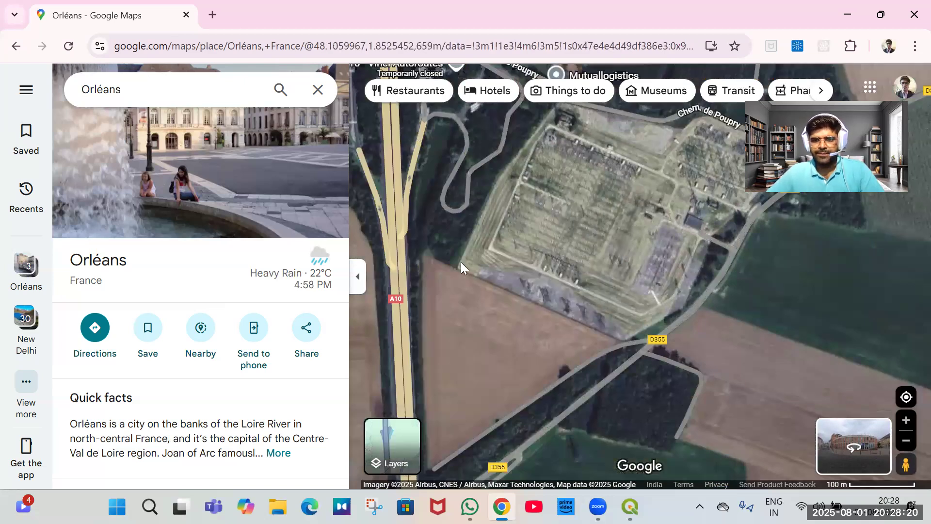
pyautogui.scroll(-1, 464, 261)
pyautogui.scroll(-2, 495, 253)
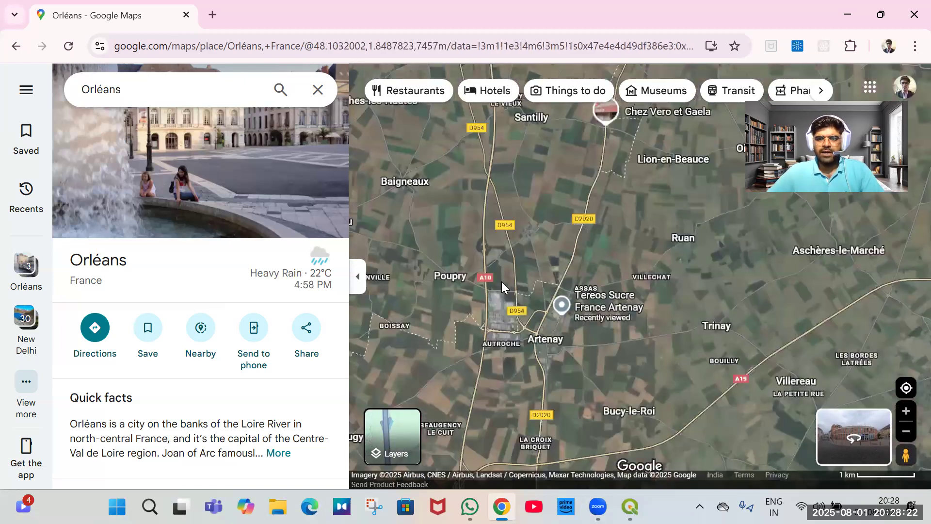
pyautogui.scroll(-1, 519, 245)
pyautogui.moveTo(545, 218); pyautogui.dragTo(544, 206)
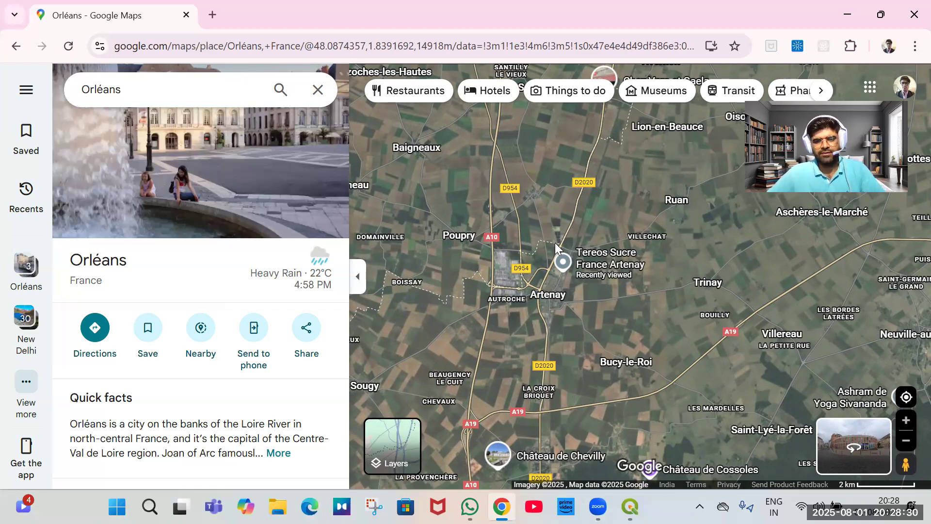
pyautogui.scroll(-1, 559, 243)
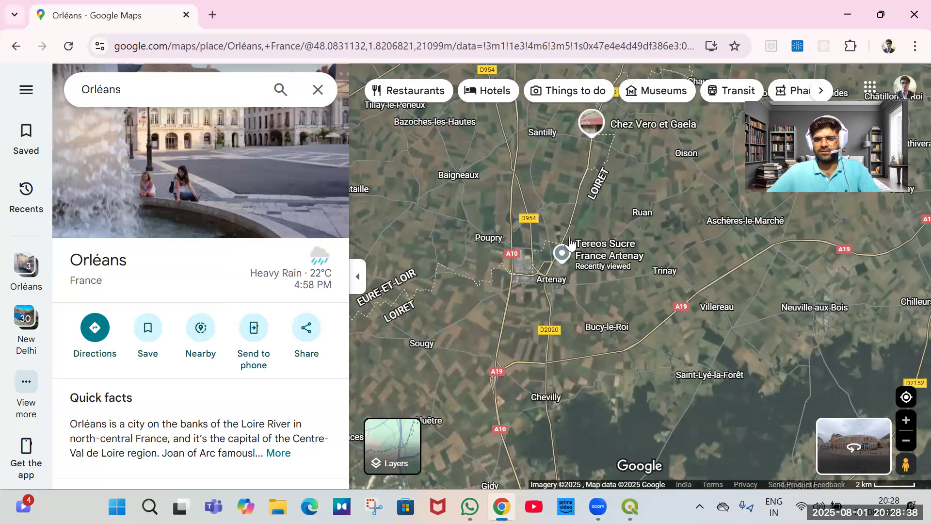
pyautogui.moveTo(455, 315); pyautogui.dragTo(508, 248)
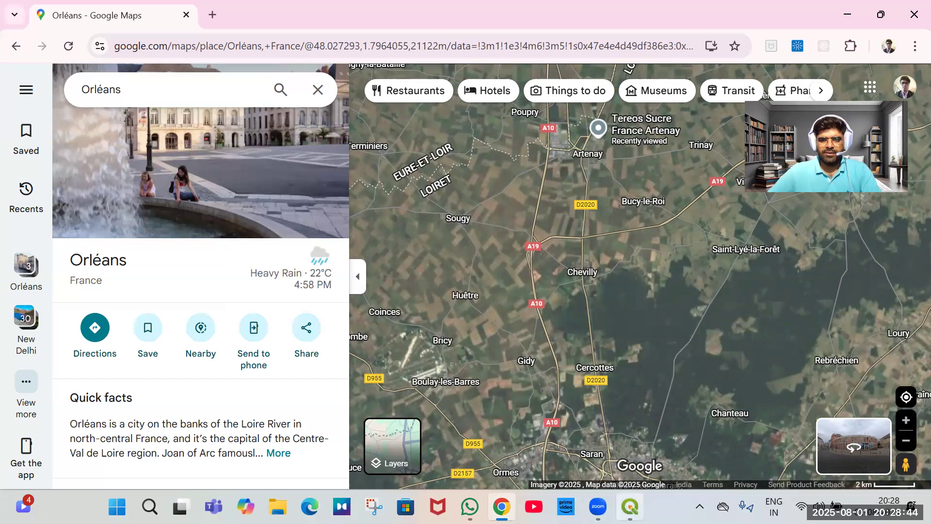
# Switch to QGIS and hide the DEM_15km_Buffer layer so the buffer over the satellite basemap shows.
pyautogui.hotkey('alt', 'Tab')
pyautogui.doubleClick(348, 224)
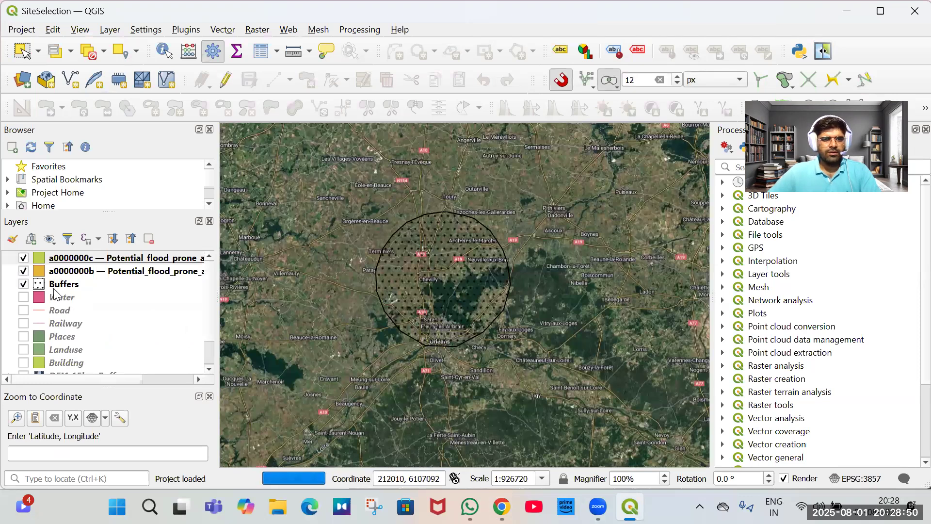
pyautogui.scroll(-1, 108, 334)
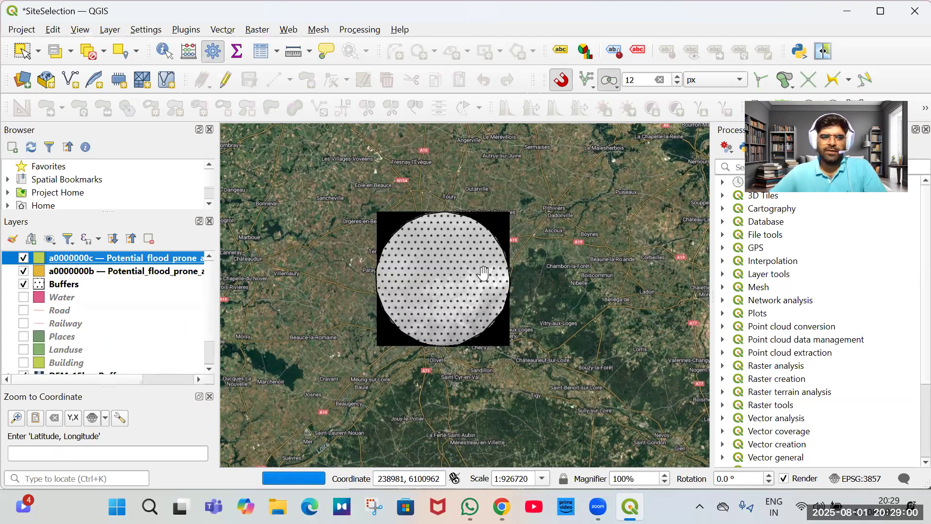
pyautogui.scroll(-1, 67, 327)
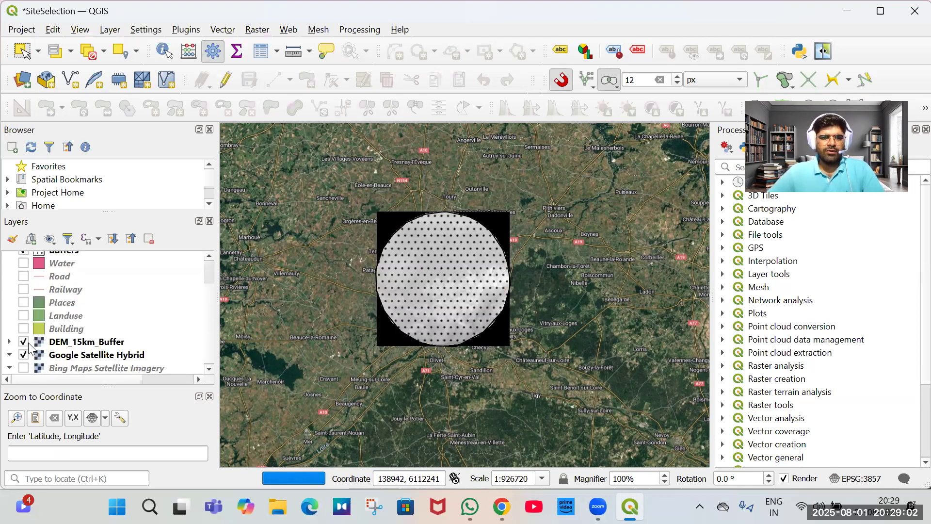
pyautogui.click(64, 321)
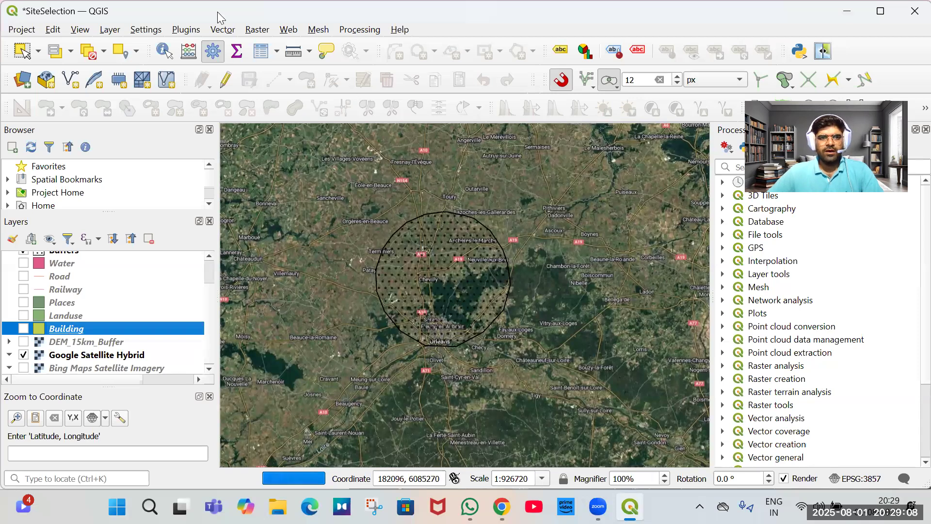
# Open the Geofabrik download server in the browser and go to the France sub-regions list under Europe.
pyautogui.hotkey('alt', 'Tab')
pyautogui.write('geo')
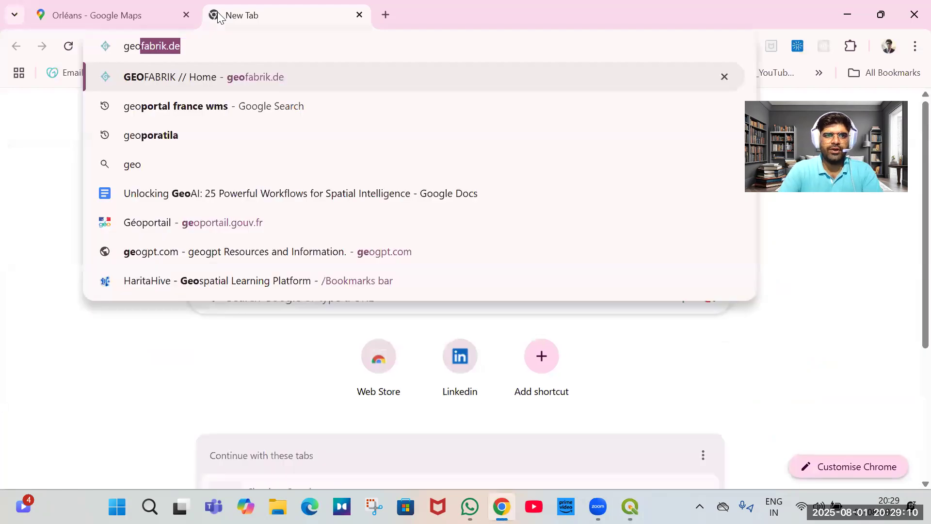
pyautogui.press('Return')
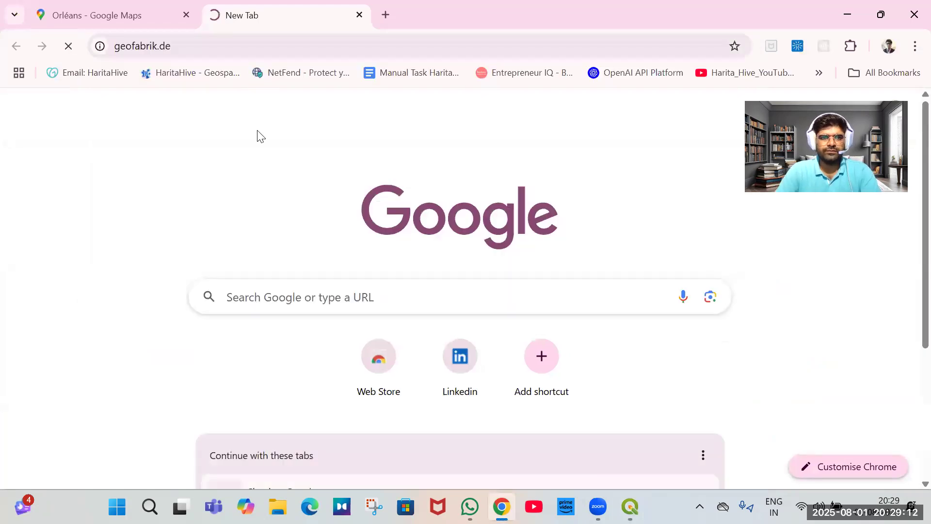
pyautogui.scroll(-5, 261, 207)
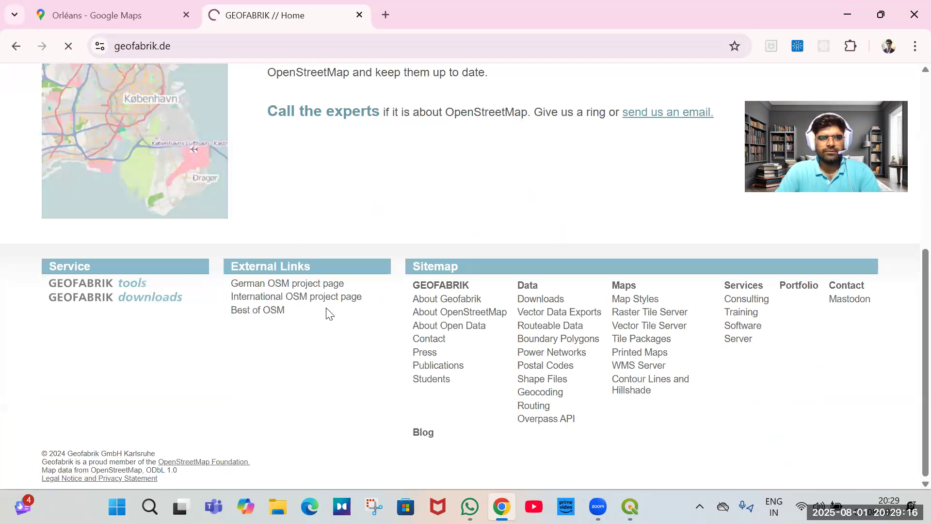
pyautogui.scroll(-3, 218, 323)
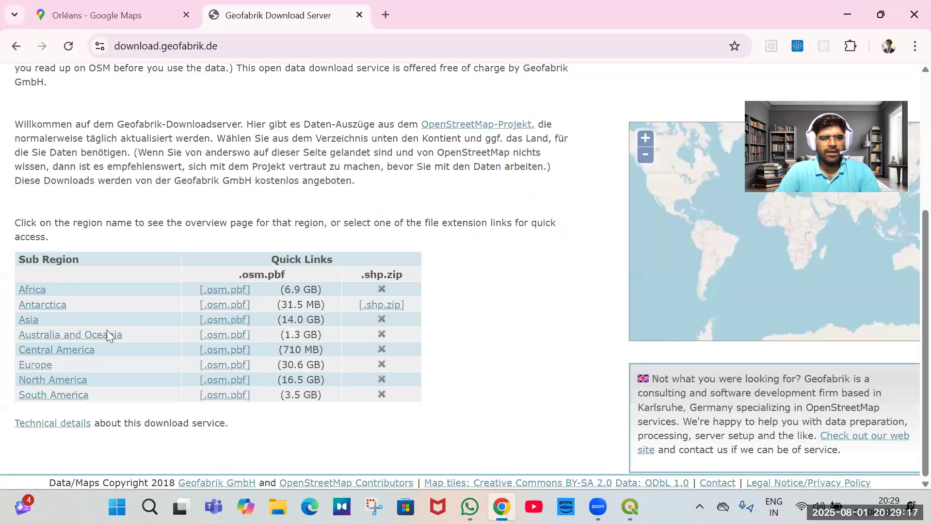
pyautogui.click(39, 367)
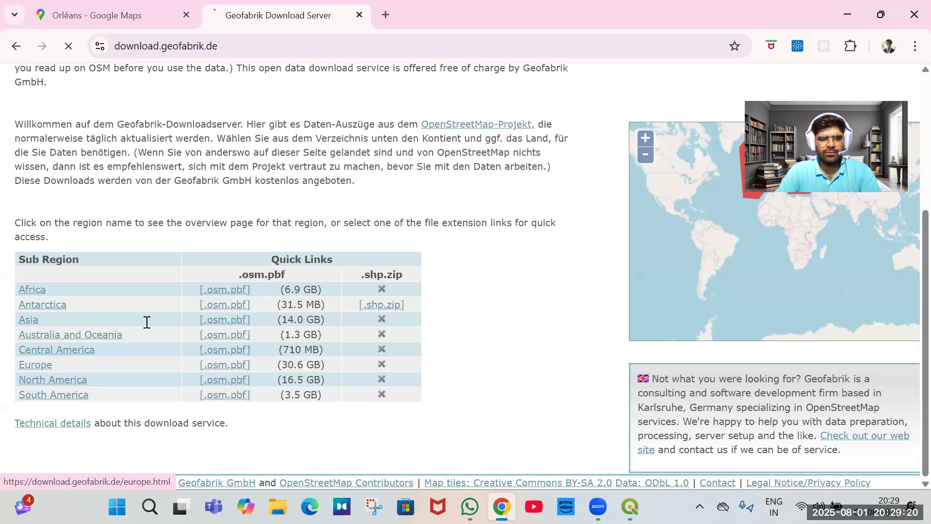
pyautogui.scroll(-3, 186, 310)
pyautogui.scroll(-3, 121, 330)
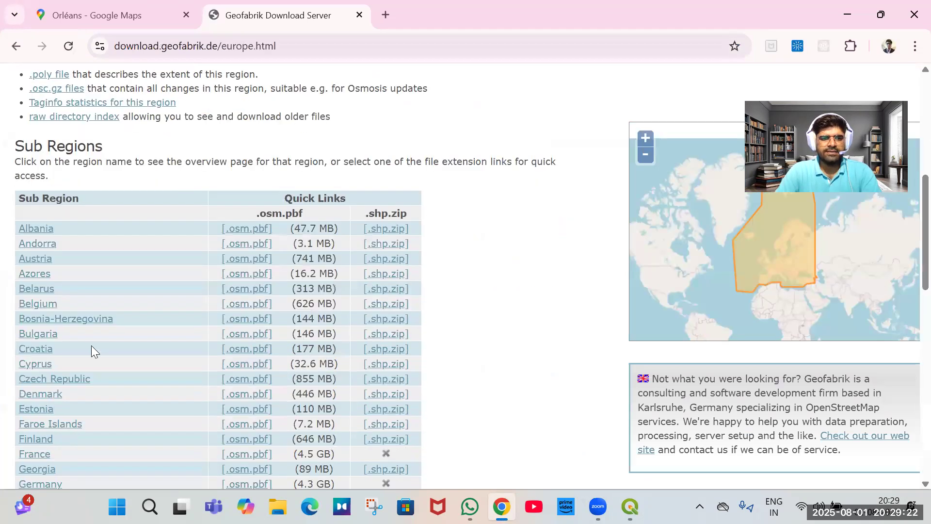
pyautogui.scroll(-2, 57, 348)
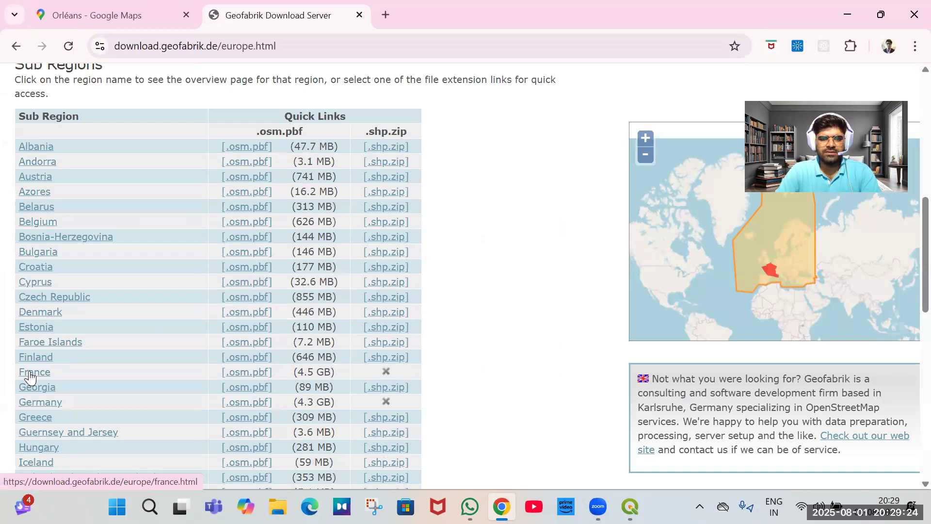
pyautogui.click(35, 372)
pyautogui.scroll(-5, 250, 278)
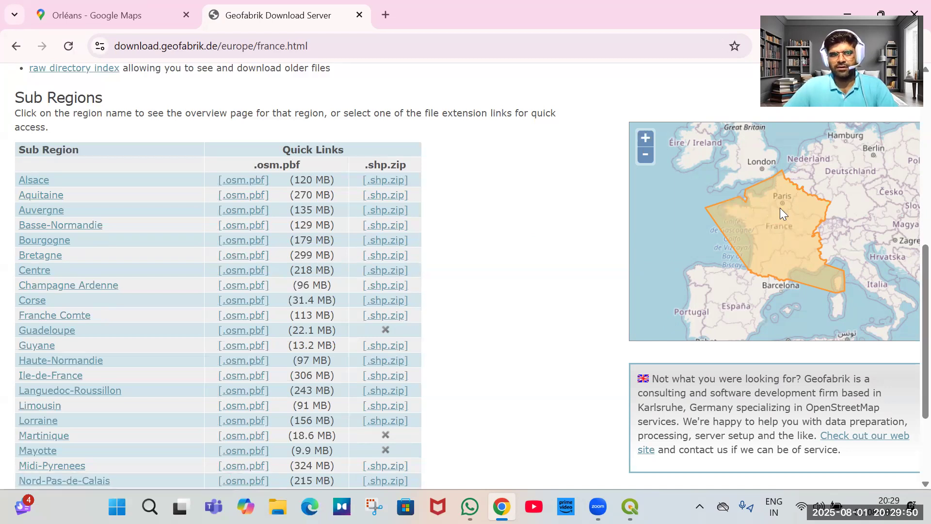
# Zoom out on the Orléans map to check where it lies within France's regions.
pyautogui.click(113, 15)
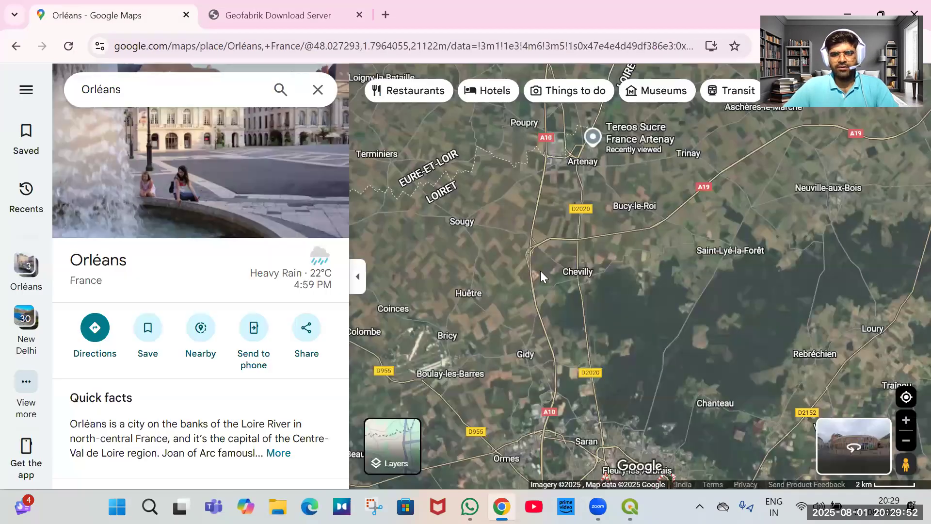
pyautogui.scroll(-2, 542, 273)
pyautogui.scroll(-4, 548, 273)
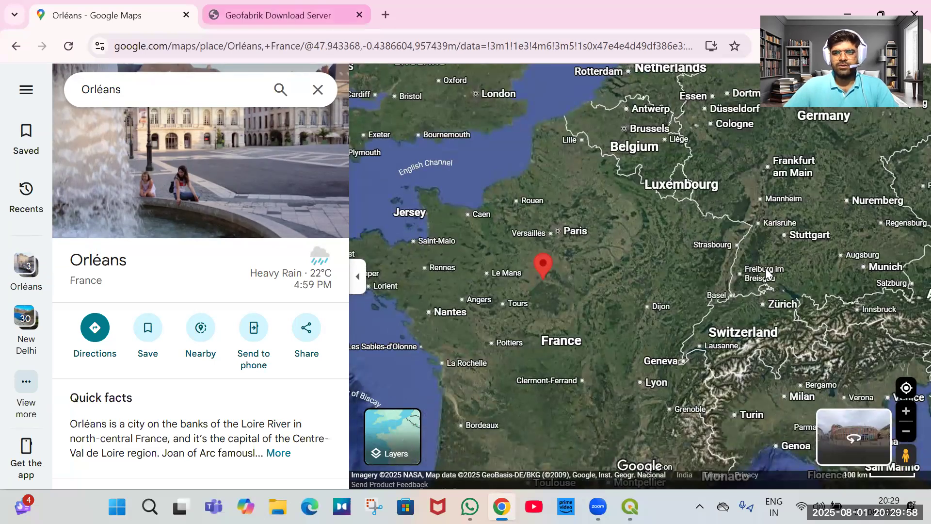
pyautogui.hotkey('ctrl', 'Tab')
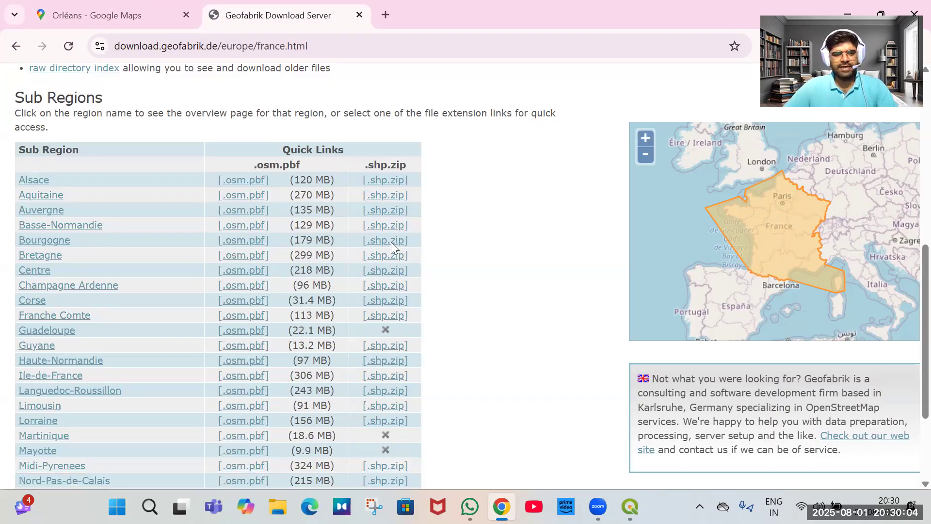
# Open the Centre region page and start saving centre-latest-free.shp.zip, cancelling the save dialog.
pyautogui.click(36, 273)
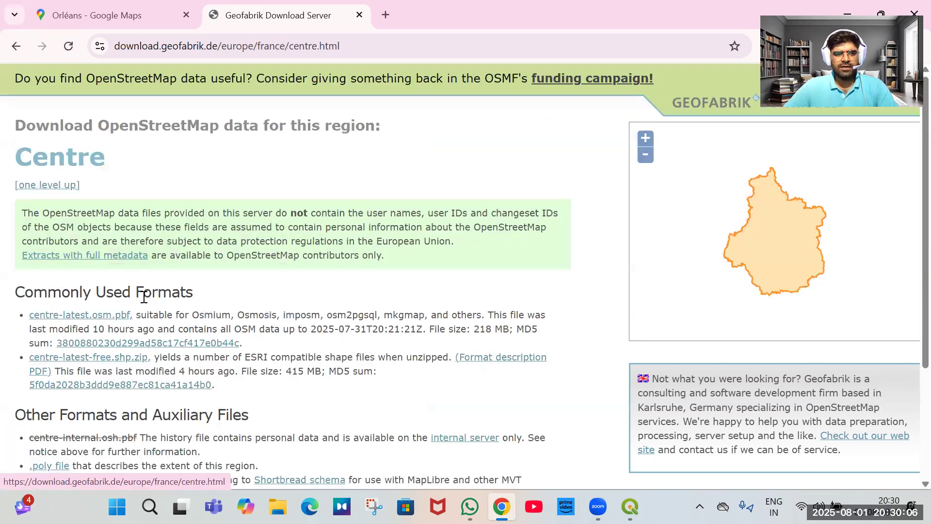
pyautogui.scroll(-3, 121, 210)
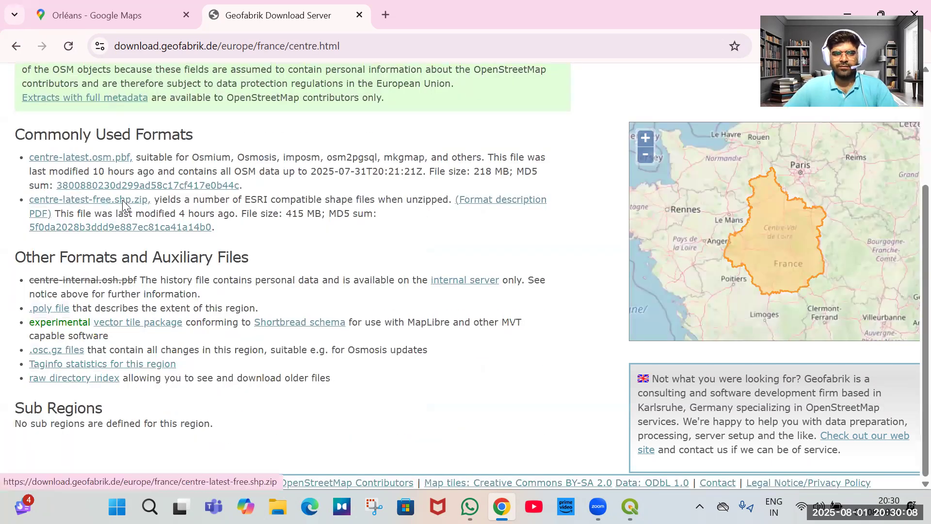
pyautogui.click(122, 200)
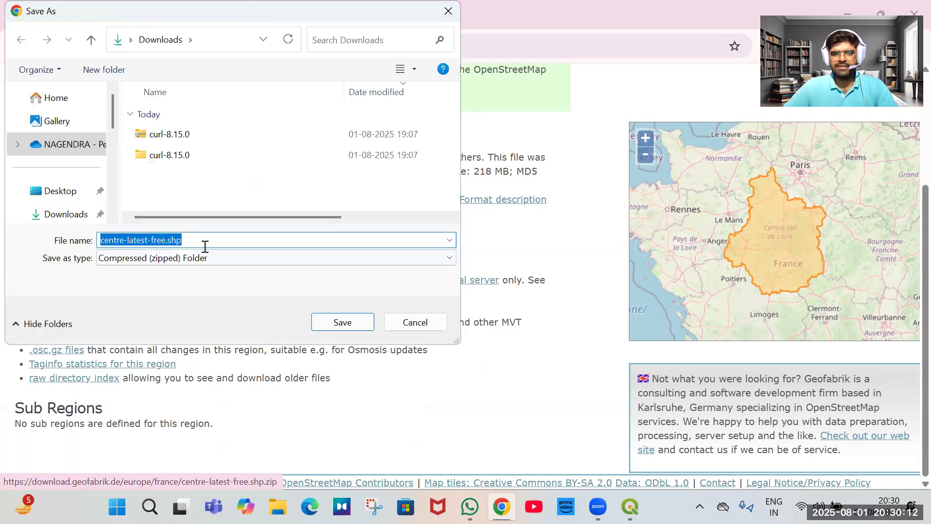
pyautogui.click(415, 322)
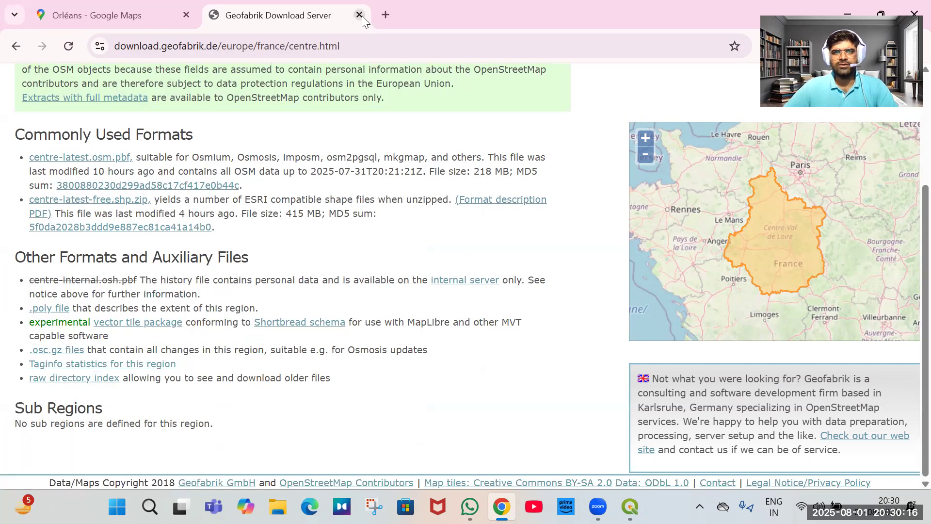
# Close the Geofabrik tab and select the Water through Building layers in QGIS.
pyautogui.hotkey('ctrl', 'w')
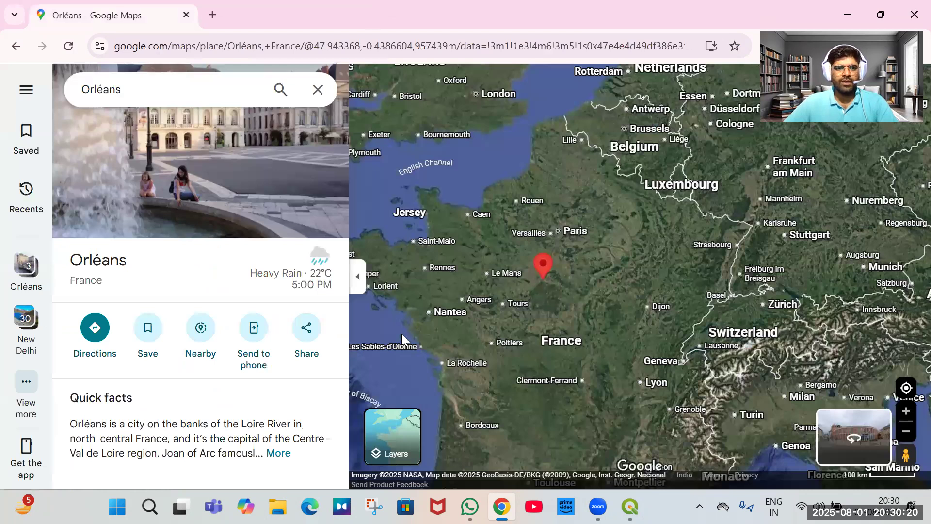
pyautogui.hotkey('alt', 'Tab')
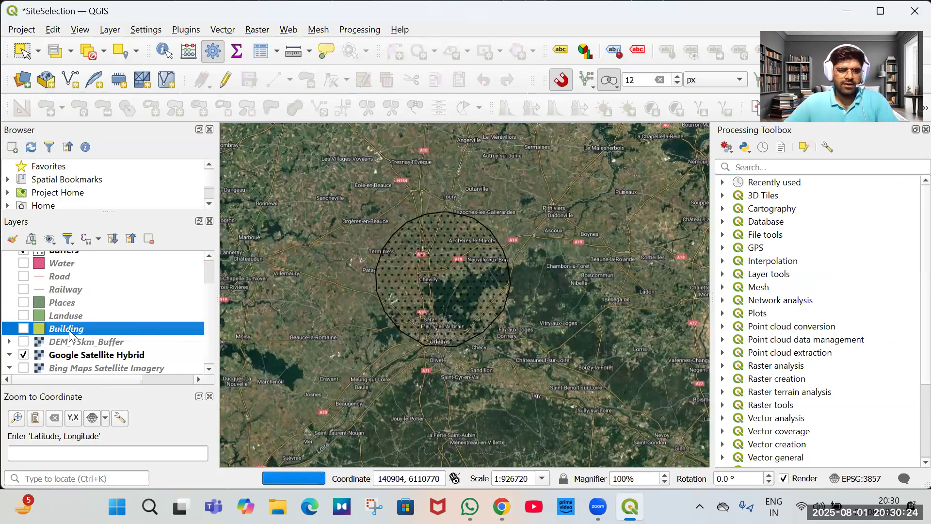
pyautogui.scroll(1, 63, 293)
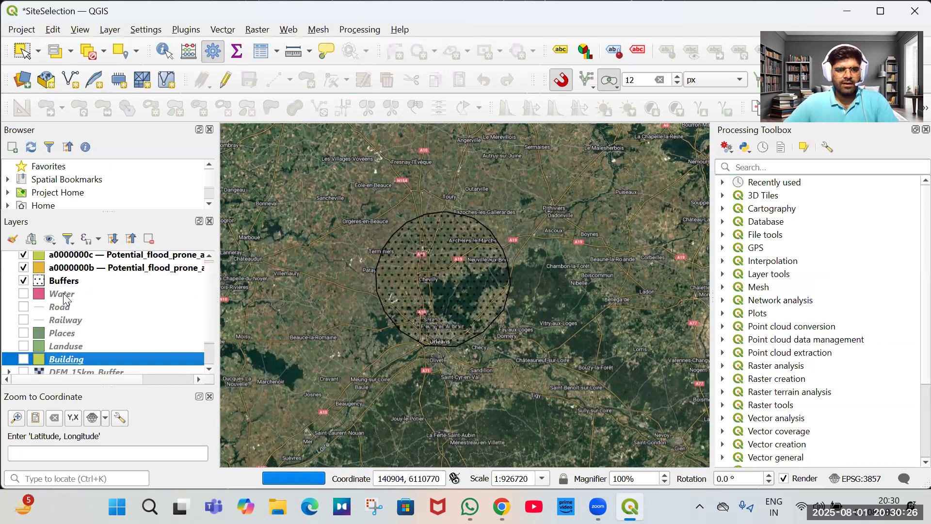
pyautogui.keyDown('shift'); pyautogui.click(63, 293); pyautogui.keyUp('shift')
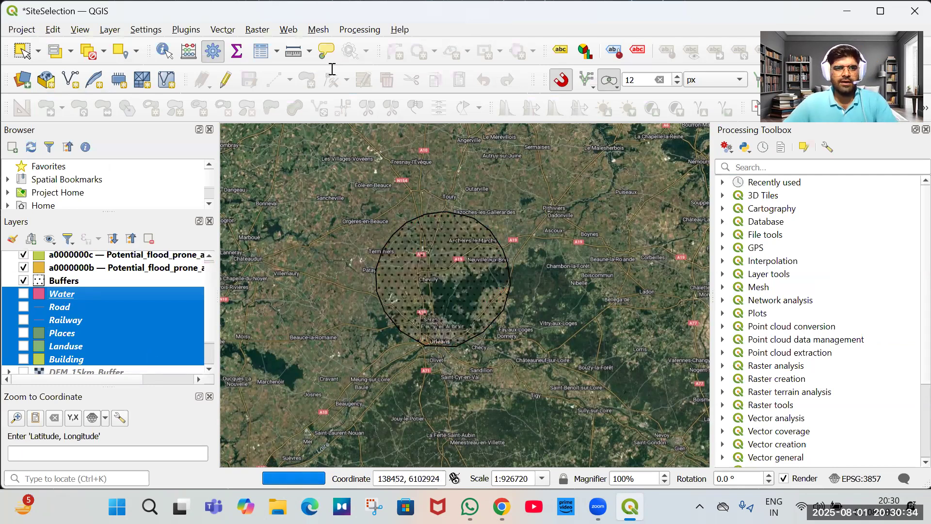
# Open the vector data source browser in the centre-latest-free.shp folder with the file filter set to ESRI Shapefiles.
pyautogui.hotkey('ctrl', 'shift', 't')
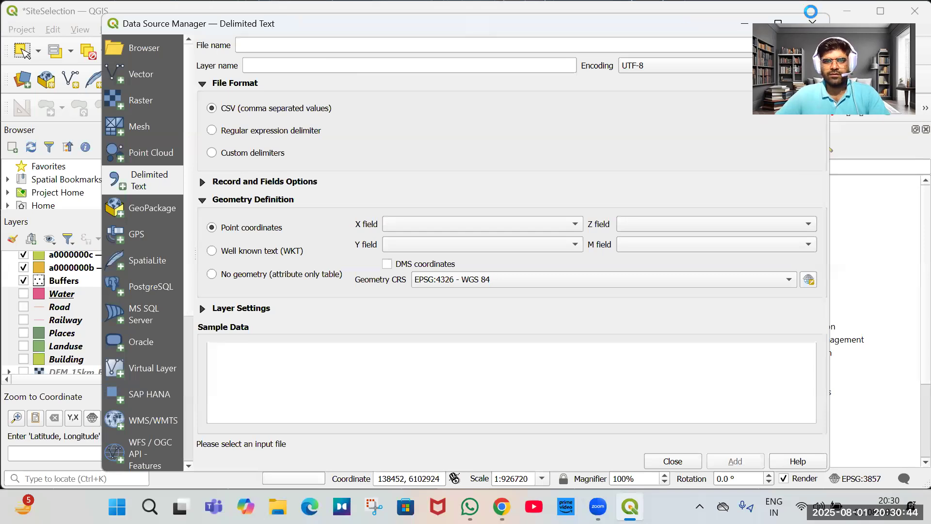
pyautogui.click(141, 74)
pyautogui.click(808, 152)
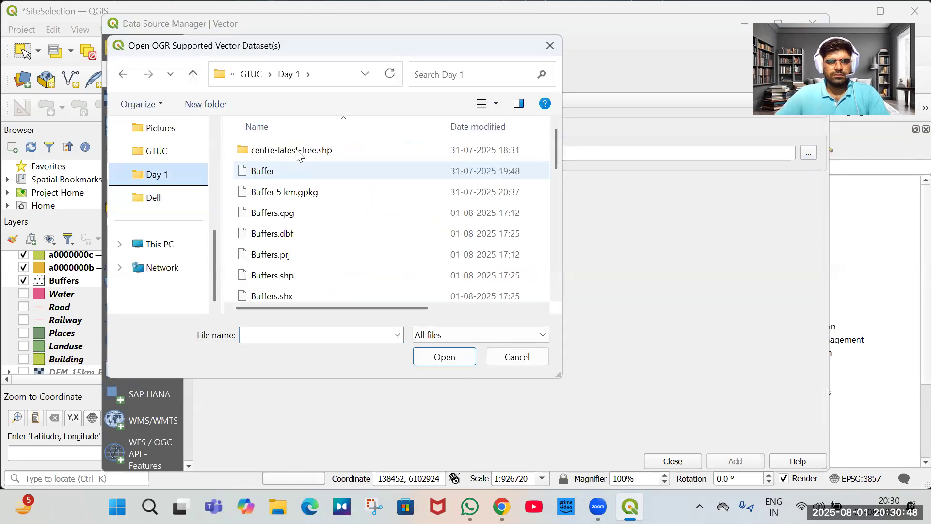
pyautogui.click(306, 154)
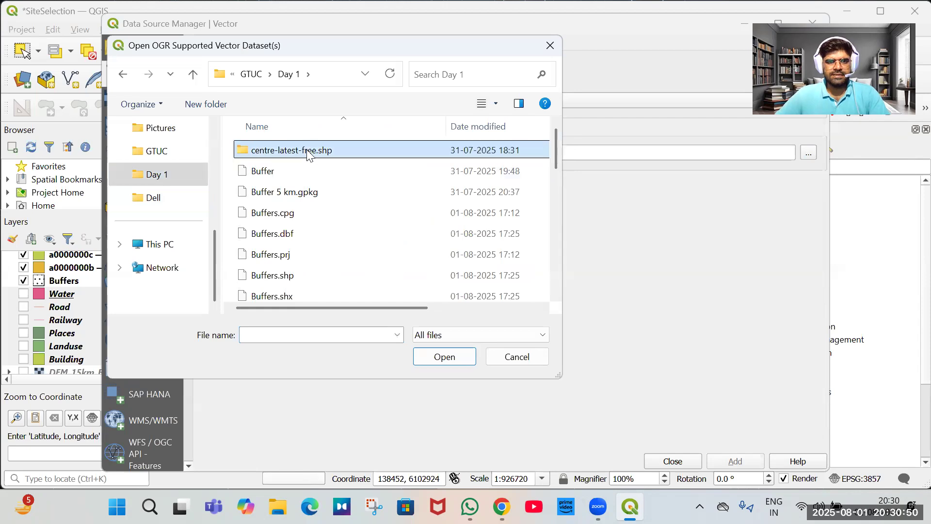
pyautogui.press('Return')
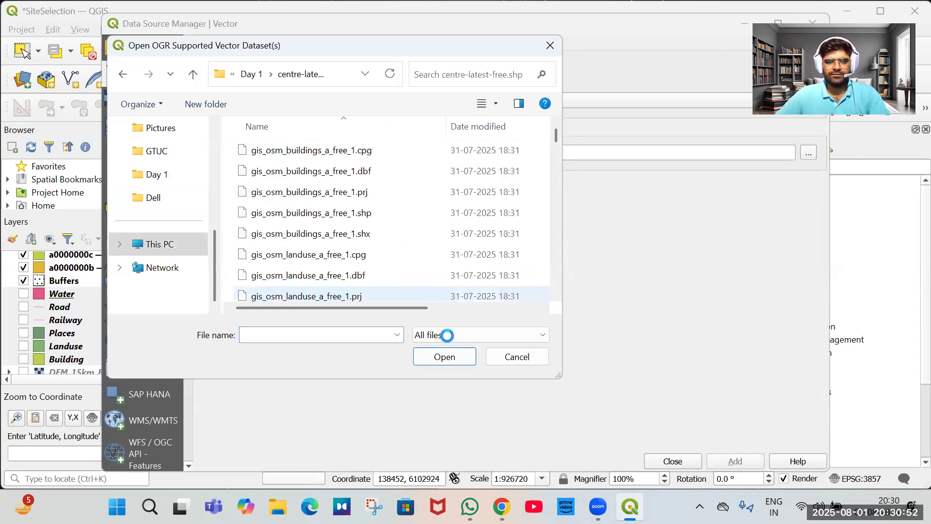
pyautogui.click(450, 341)
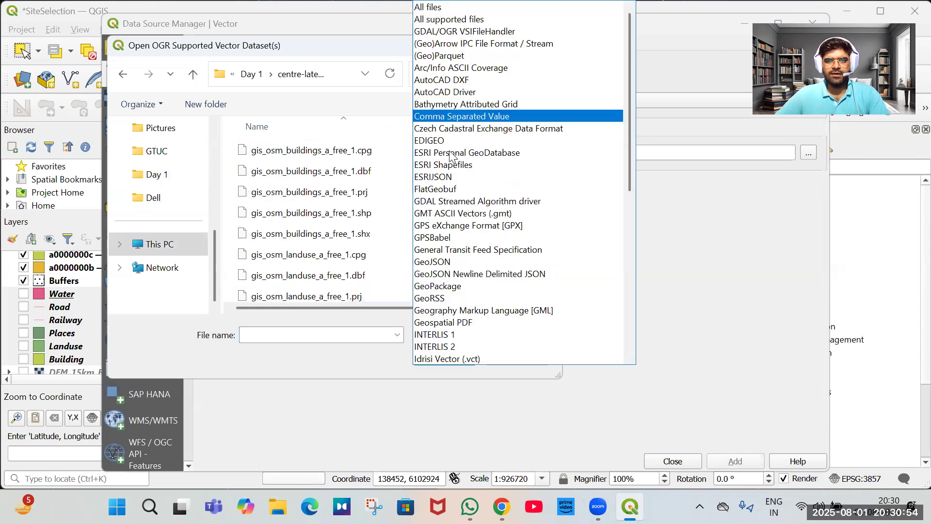
pyautogui.click(328, 200)
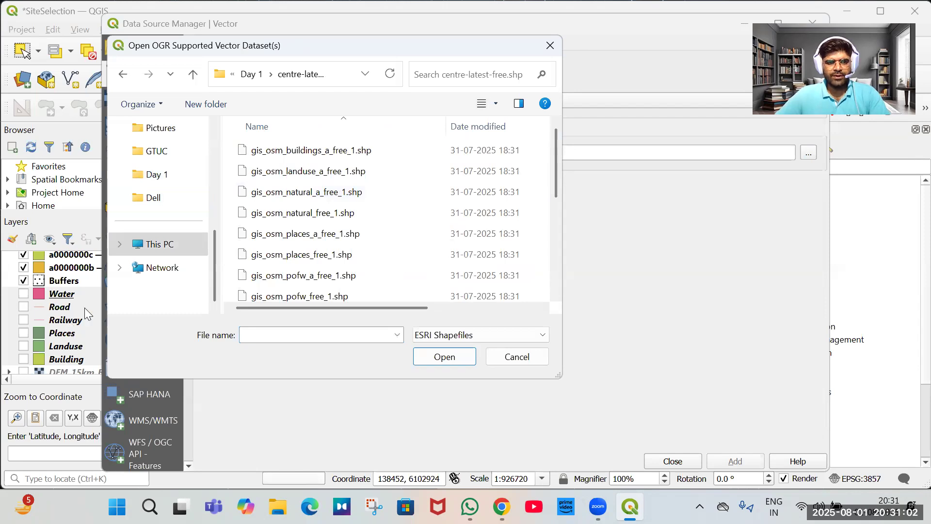
pyautogui.scroll(-4, 315, 301)
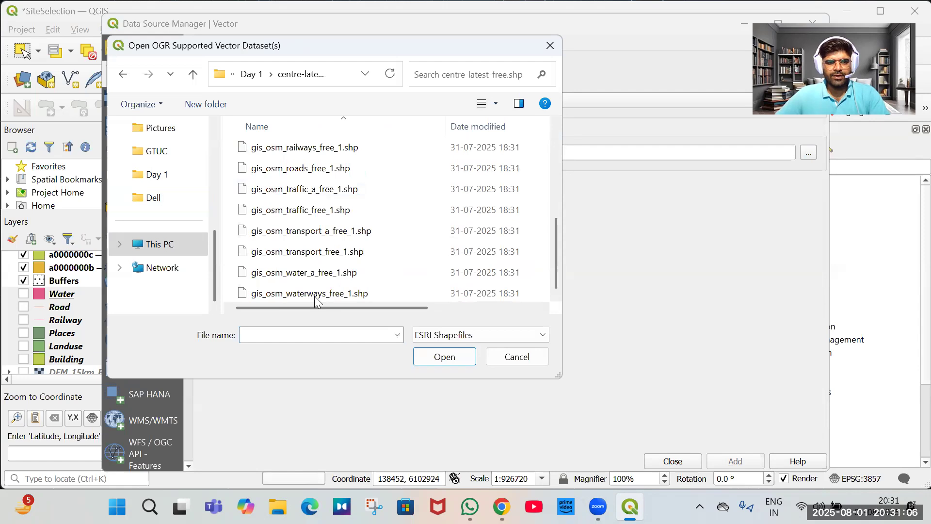
# Select the OSM water_a, roads, railways, places, places_a, natural, landuse and buildings_a shapefiles and add them as layers.
pyautogui.click(301, 272)
pyautogui.keyDown('ctrl'); pyautogui.click(295, 168); pyautogui.keyUp('ctrl')
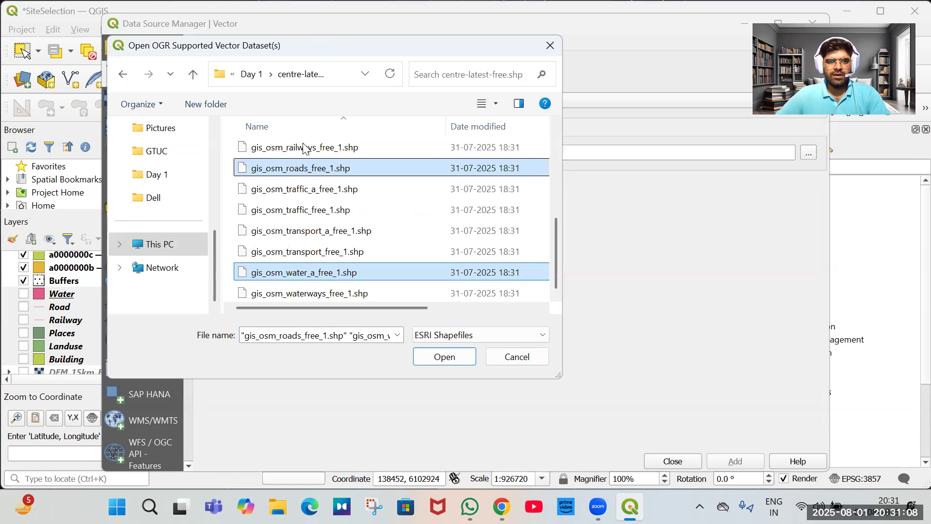
pyautogui.keyDown('ctrl'); pyautogui.click(311, 147); pyautogui.keyUp('ctrl')
pyautogui.scroll(2, 324, 236)
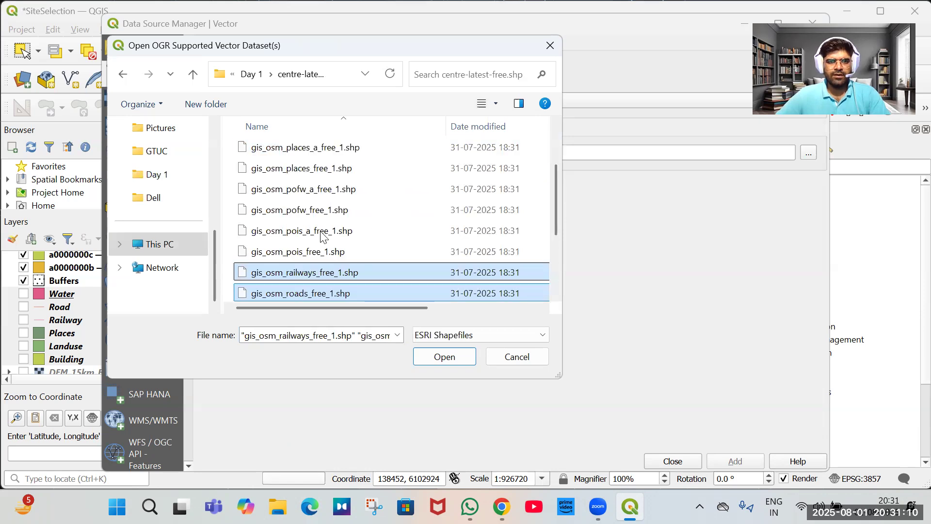
pyautogui.keyDown('ctrl'); pyautogui.click(292, 168); pyautogui.keyUp('ctrl')
pyautogui.keyDown('ctrl'); pyautogui.click(300, 155); pyautogui.keyUp('ctrl')
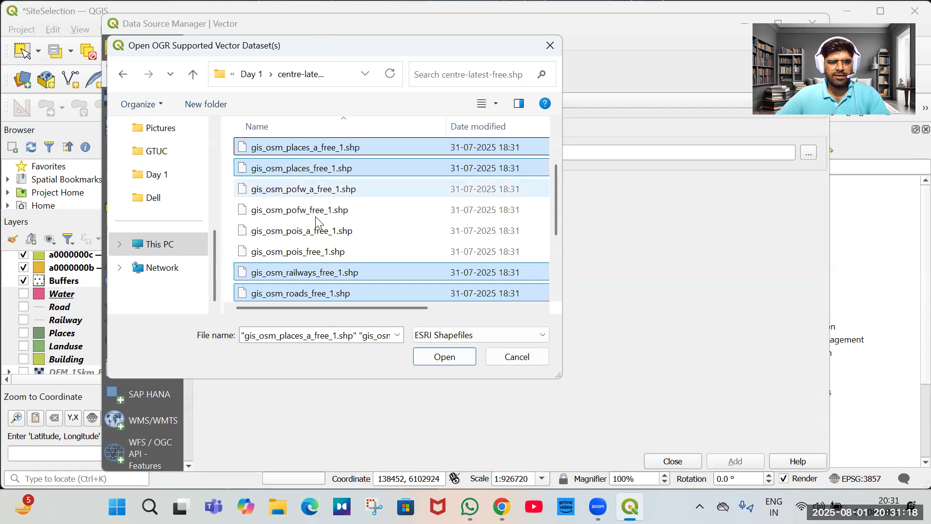
pyautogui.scroll(2, 311, 217)
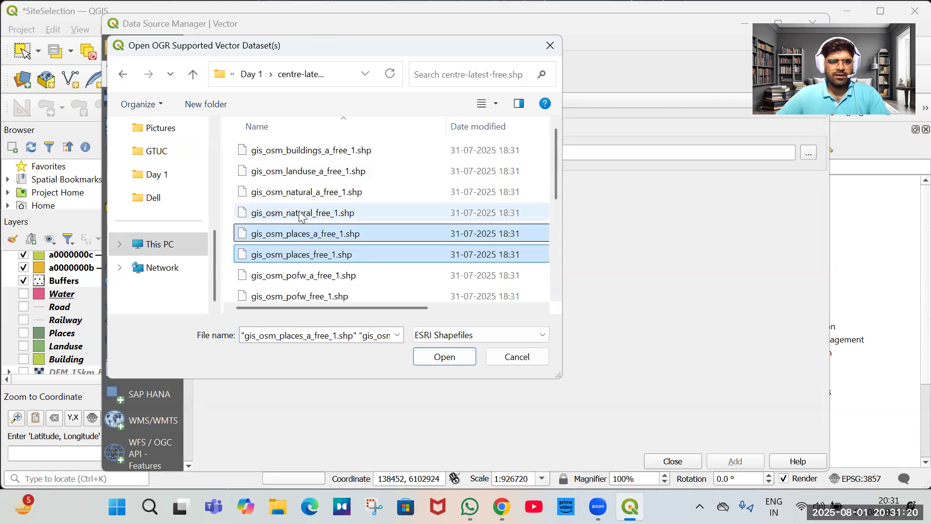
pyautogui.keyDown('ctrl'); pyautogui.click(365, 219); pyautogui.keyUp('ctrl')
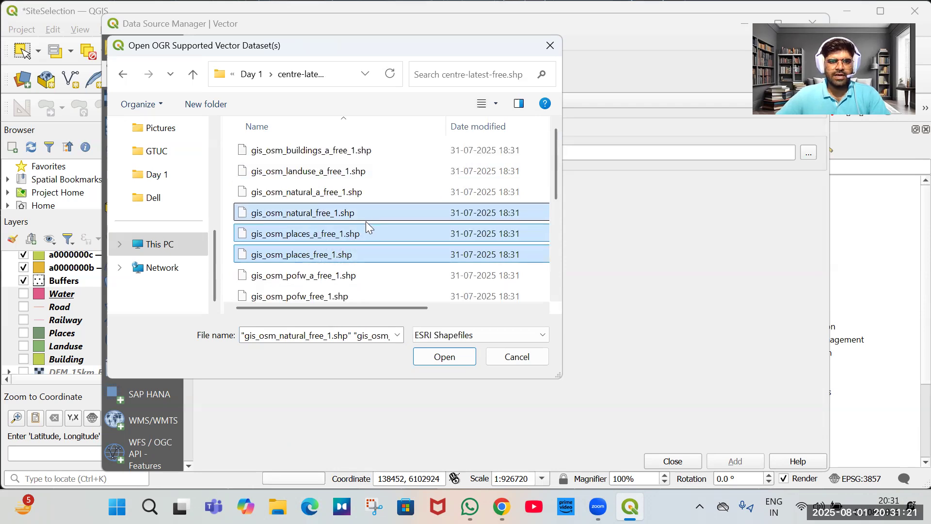
pyautogui.keyDown('ctrl'); pyautogui.click(306, 170); pyautogui.keyUp('ctrl')
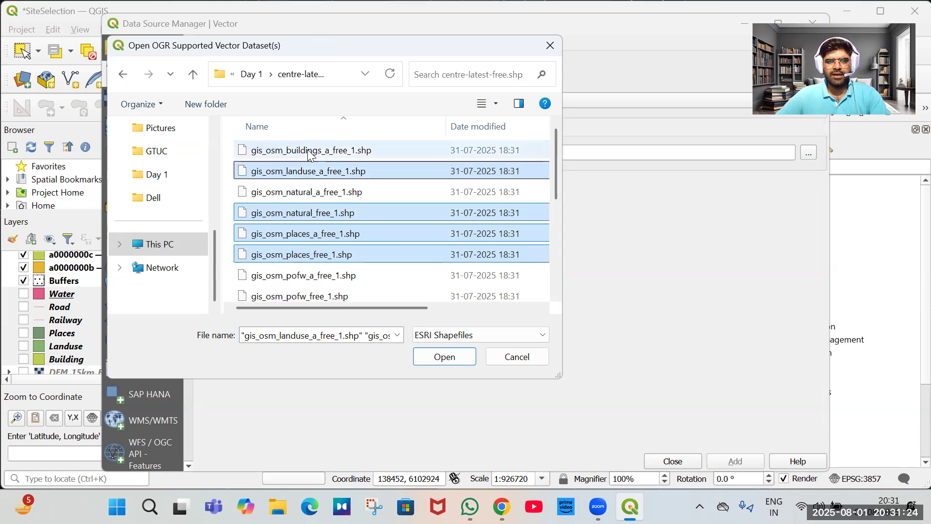
pyautogui.keyDown('ctrl'); pyautogui.click(311, 151); pyautogui.keyUp('ctrl')
pyautogui.click(445, 358)
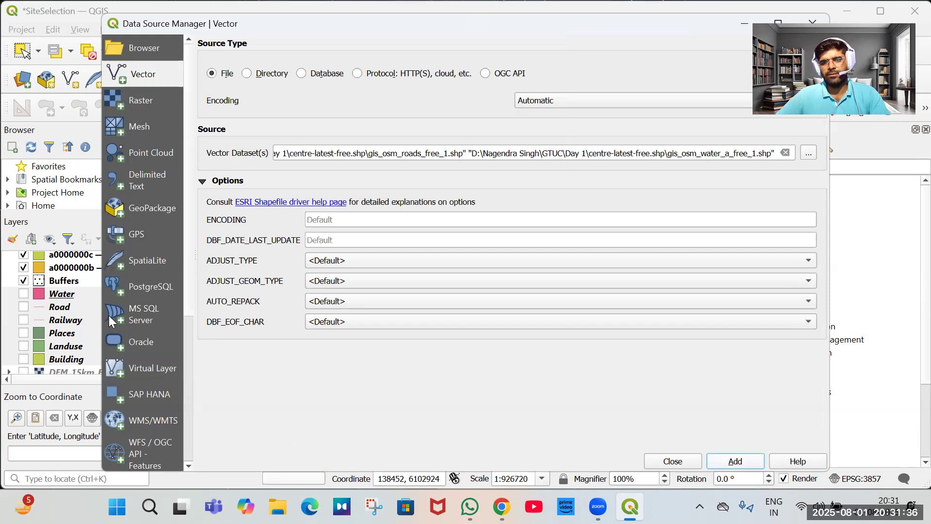
pyautogui.press('Return')
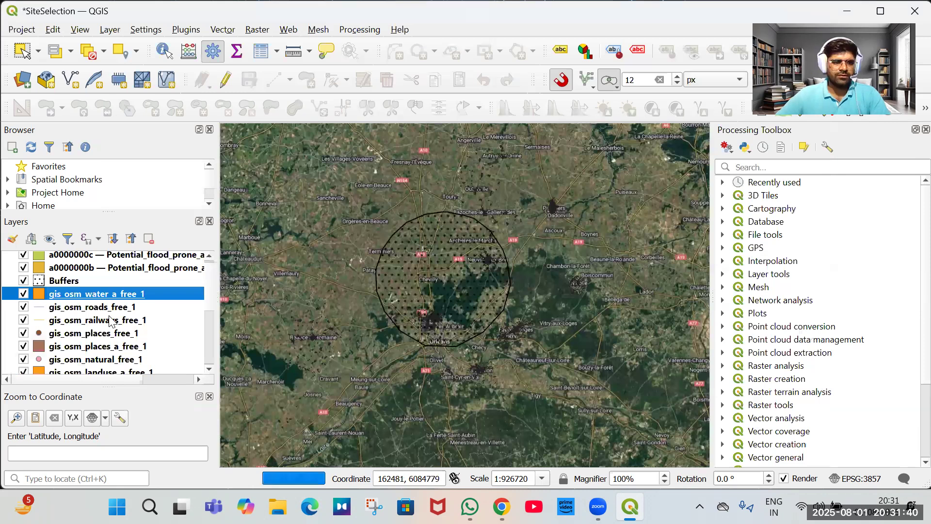
# Hide the newly added OSM layers, leaving only gis_osm_buildings_a_free_1 visible.
pyautogui.scroll(-1, 110, 320)
pyautogui.keyDown('shift'); pyautogui.click(105, 354); pyautogui.keyUp('shift')
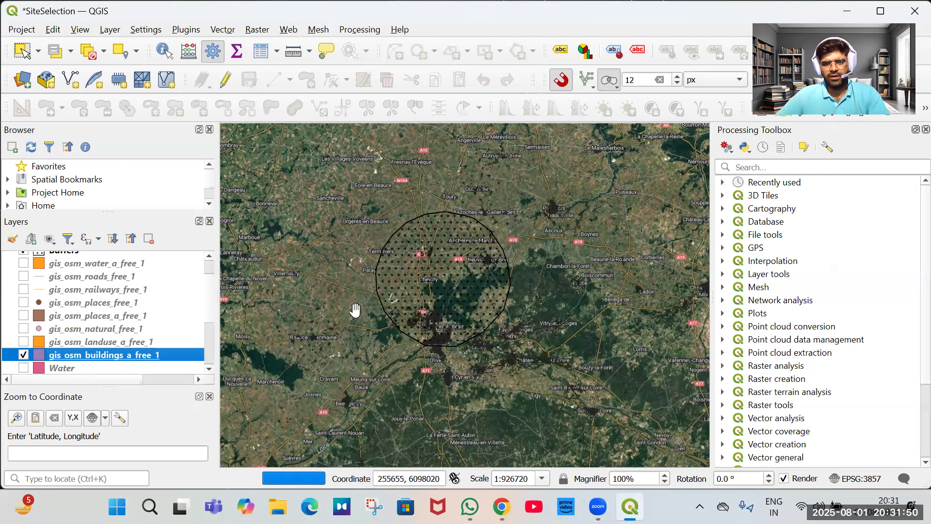
# Display the gis_osm_landuse_a_free_1 layer, browse its attribute table's fclass values, and hide it again.
pyautogui.press('space')
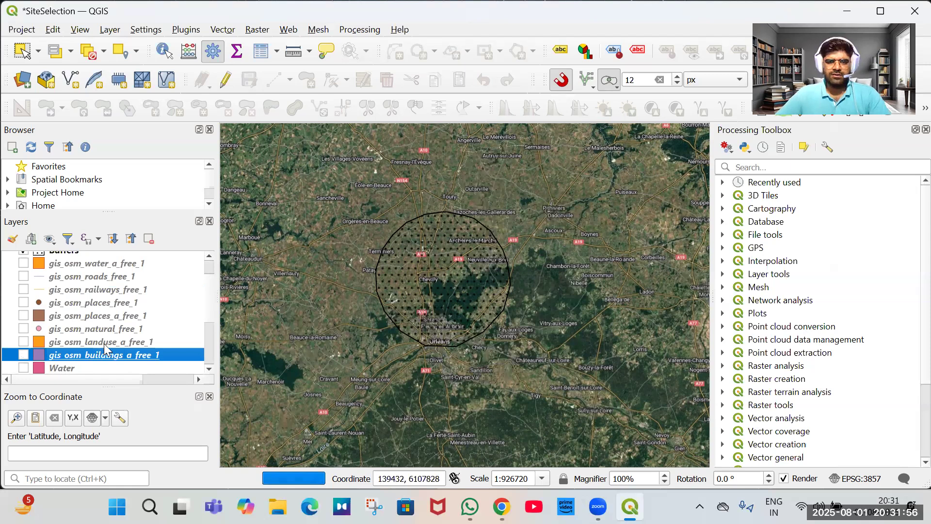
pyautogui.click(104, 344)
pyautogui.press('space')
pyautogui.rightClick(103, 343)
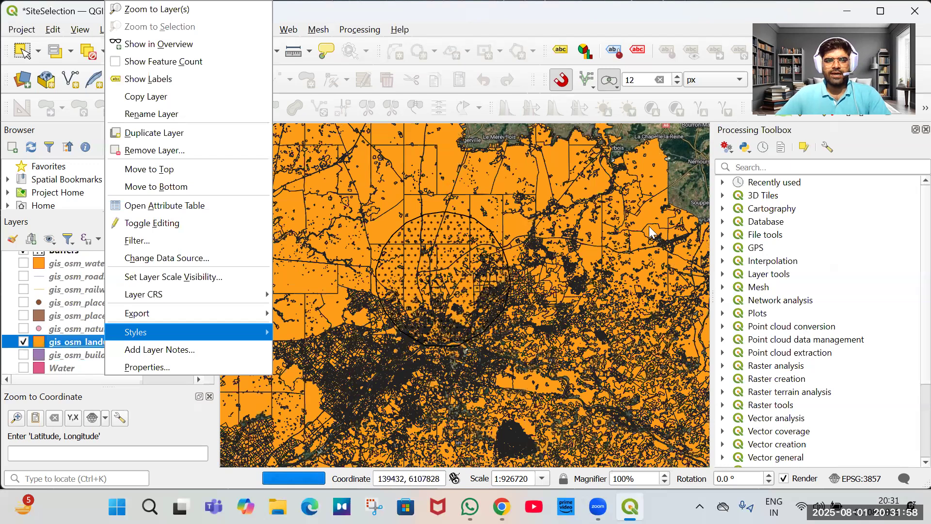
pyautogui.click(165, 205)
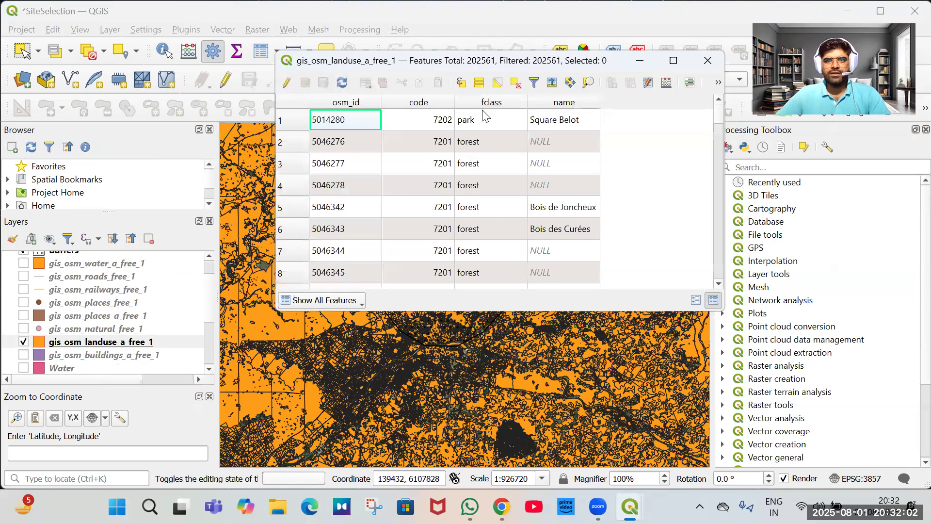
pyautogui.scroll(-3, 499, 191)
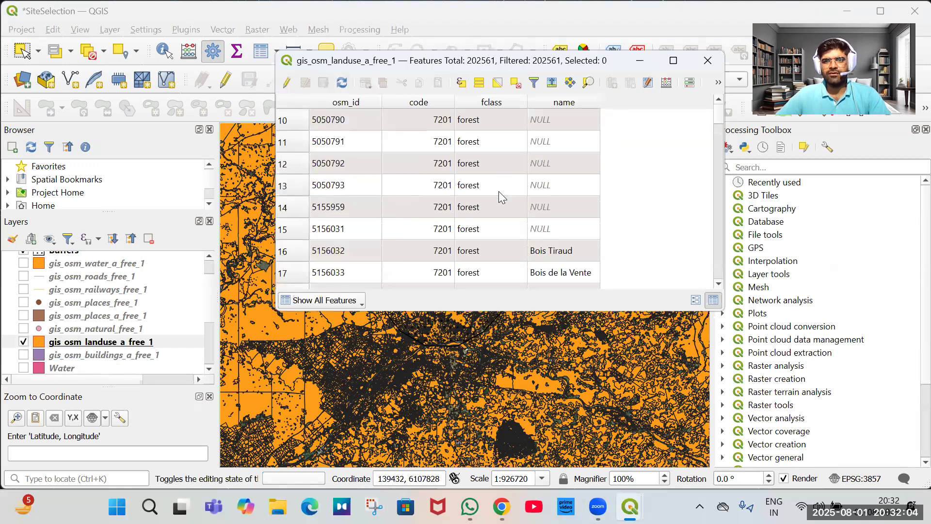
pyautogui.scroll(-3, 499, 191)
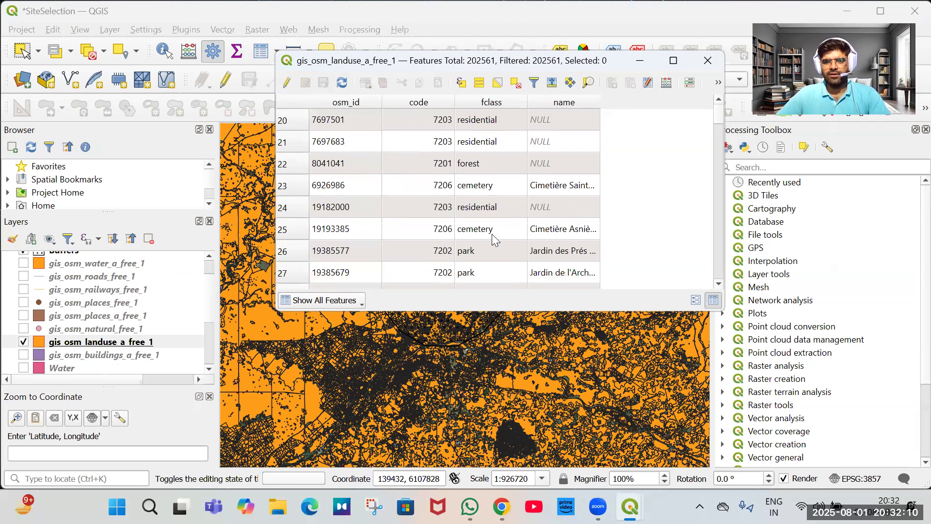
pyautogui.scroll(-14, 451, 277)
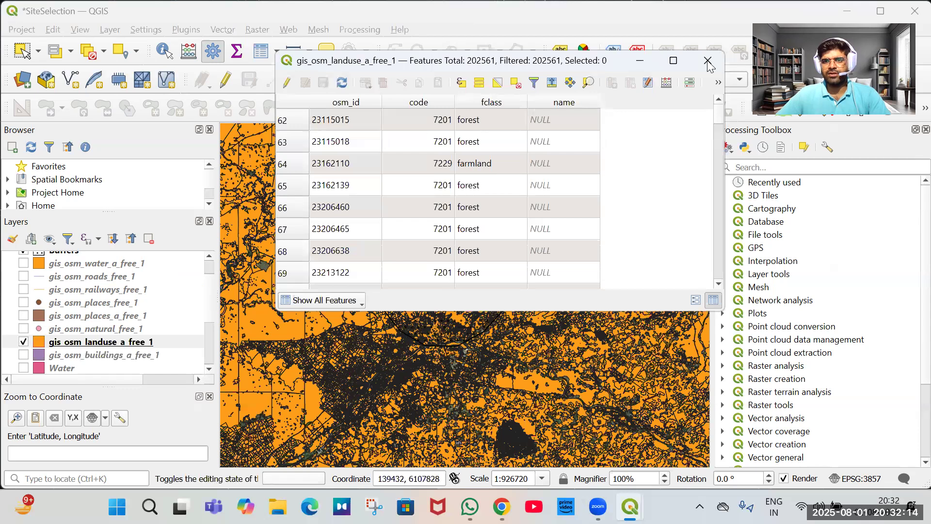
pyautogui.click(92, 348)
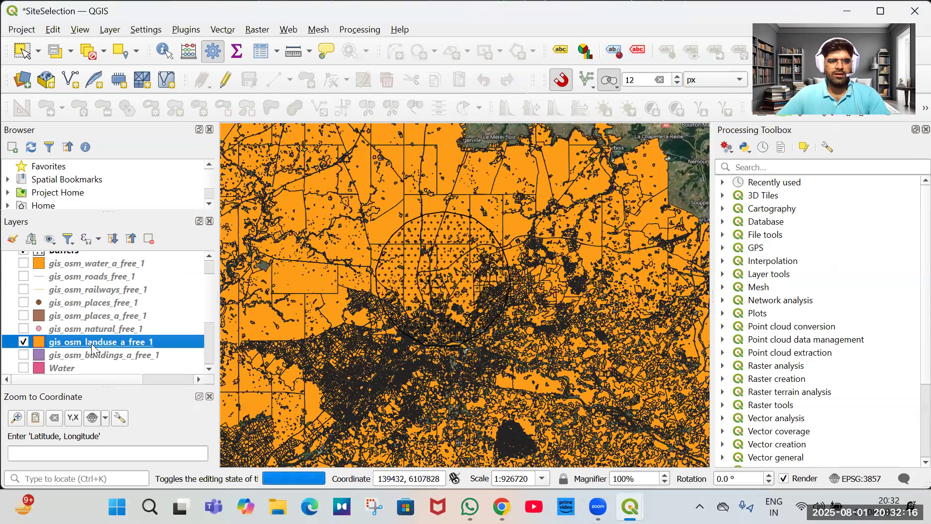
pyautogui.press('space')
pyautogui.press('Down')
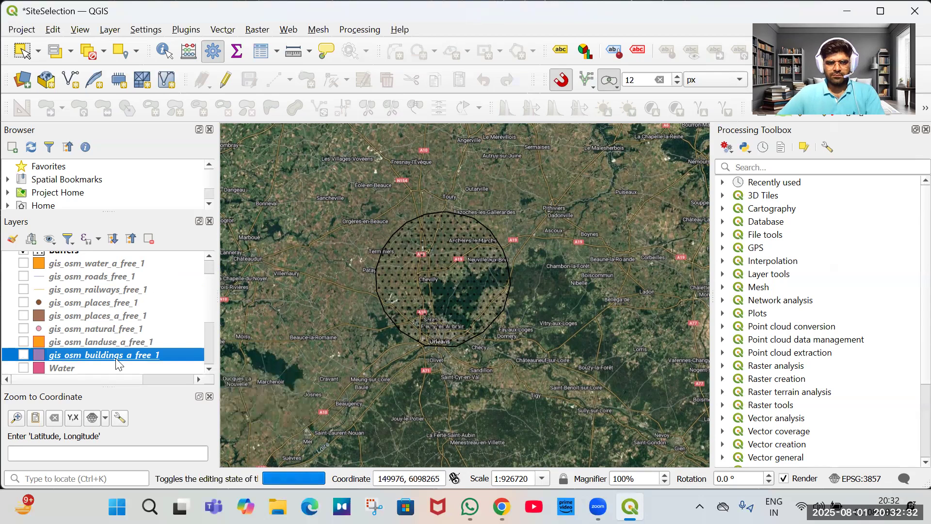
pyautogui.press('space')
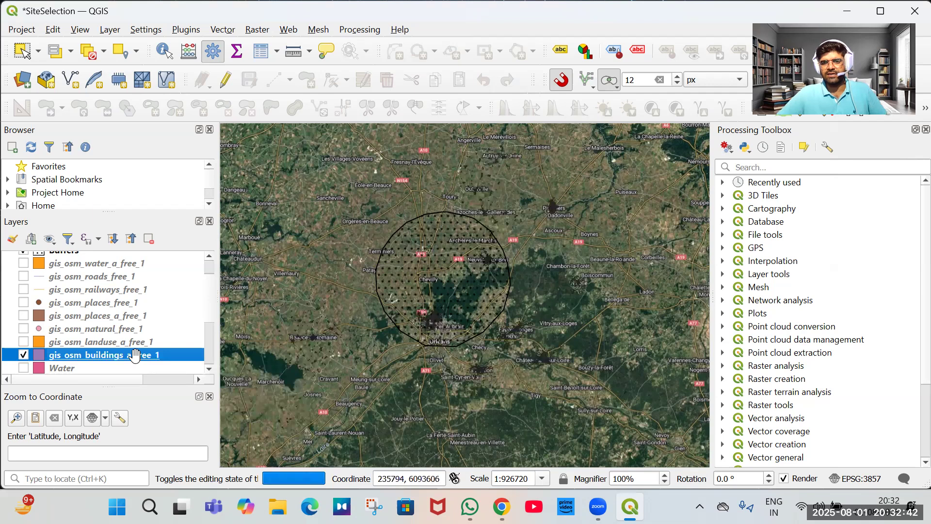
# Remove the gis_osm_places_free_1 point layer from the project.
pyautogui.click(102, 318)
pyautogui.press('space')
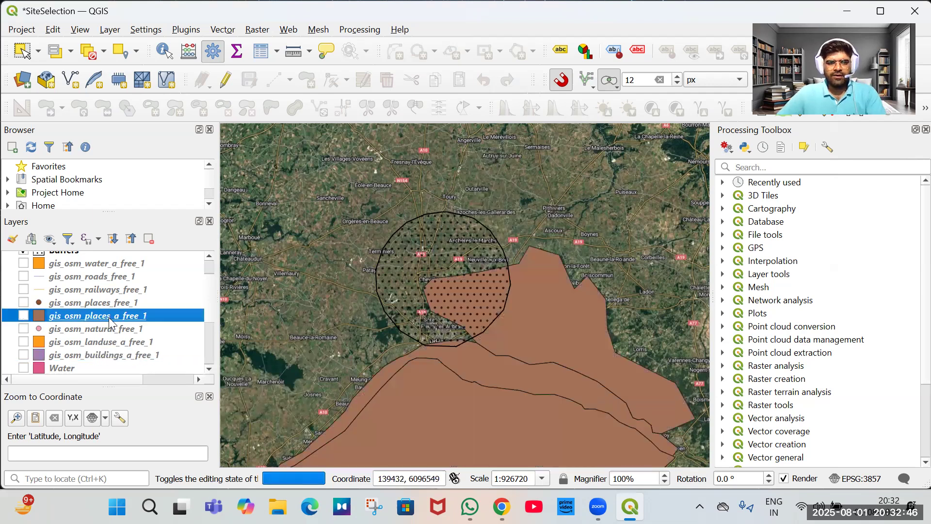
pyautogui.press('space')
pyautogui.click(98, 304)
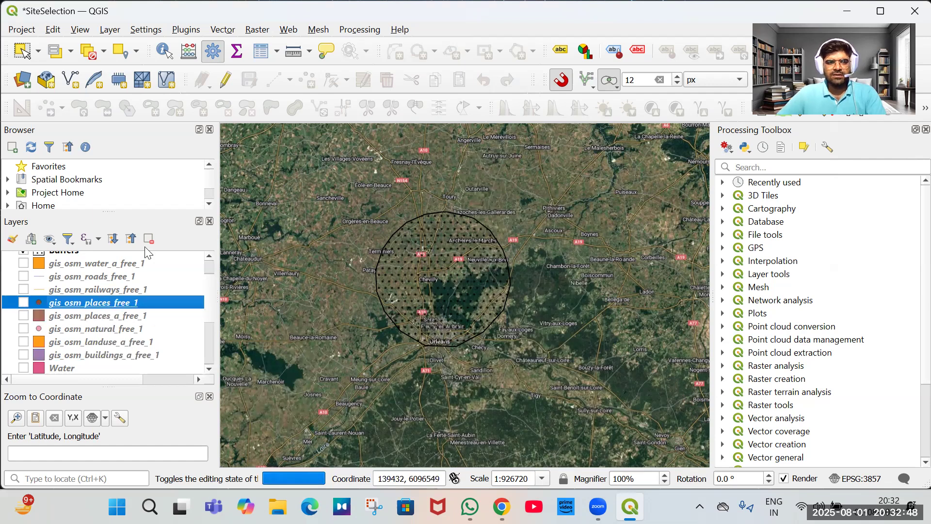
pyautogui.hotkey('ctrl', 'd')
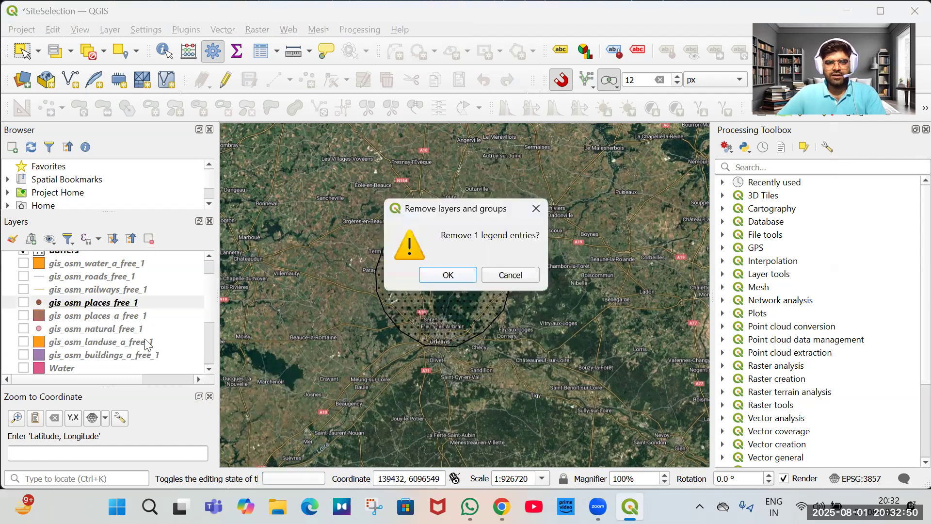
pyautogui.click(443, 272)
# Preview the places_a, railways and roads OSM layers one at a time on the map.
pyautogui.click(23, 302)
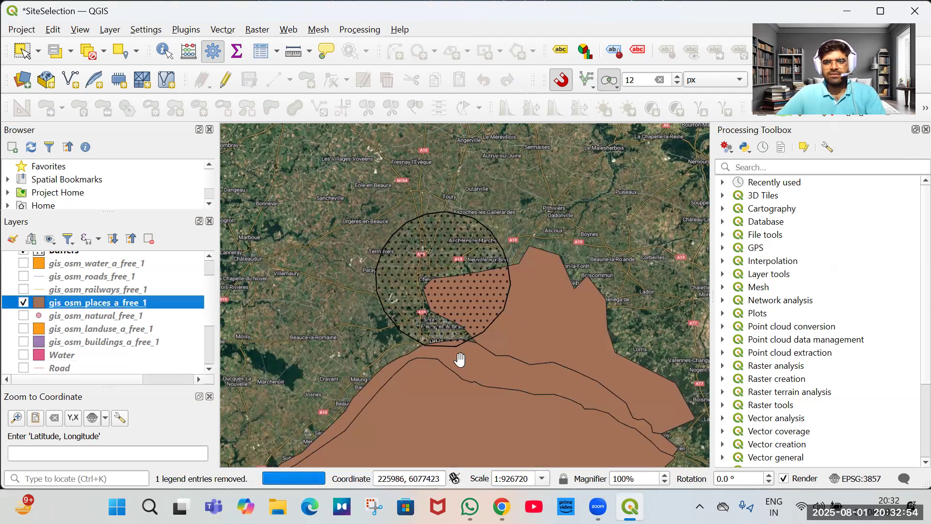
pyautogui.press('space')
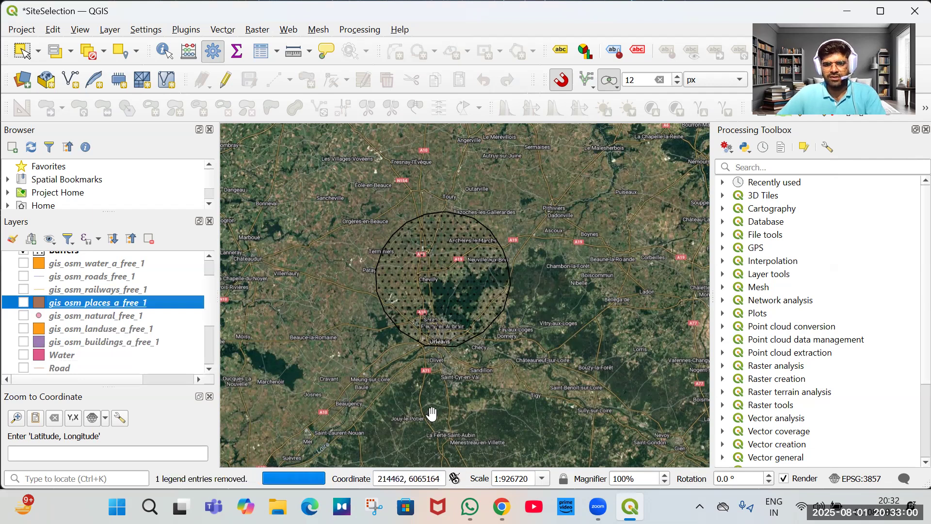
pyautogui.moveTo(432, 414); pyautogui.dragTo(425, 276)
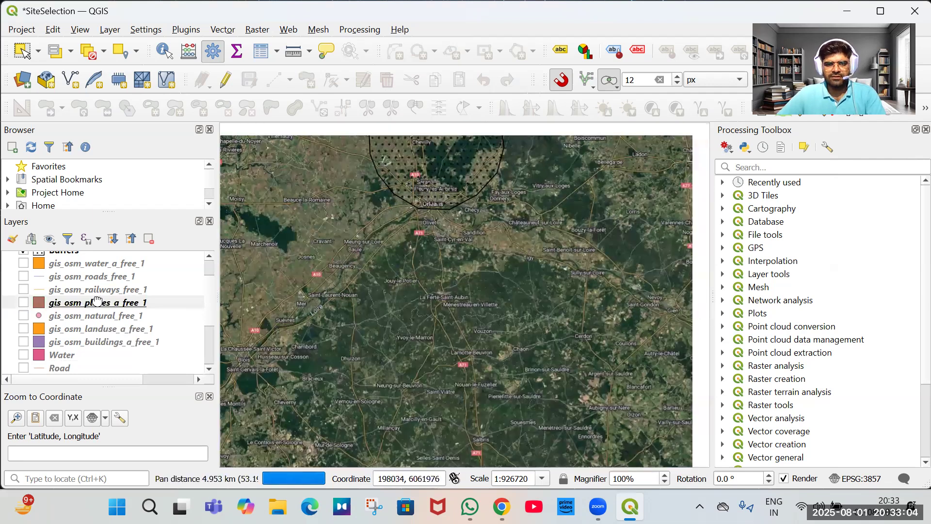
pyautogui.click(97, 301)
pyautogui.press('space')
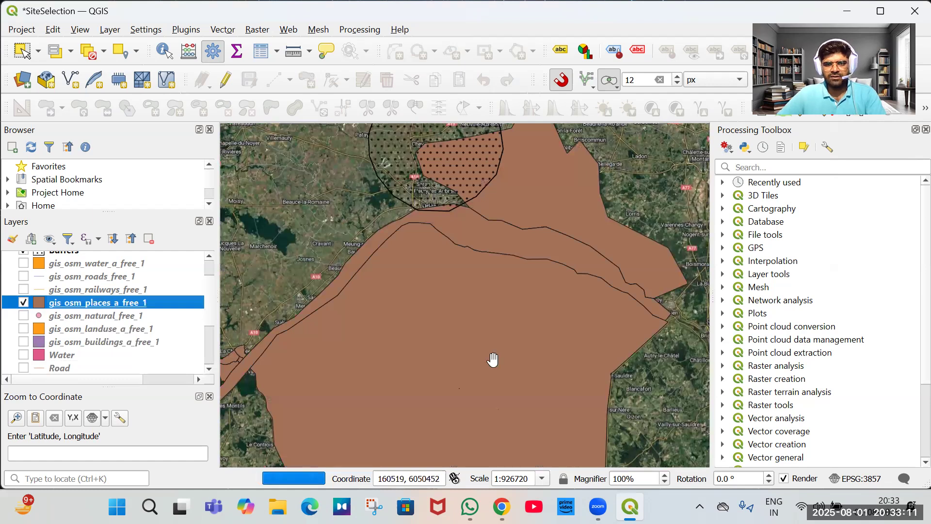
pyautogui.press('space')
pyautogui.click(65, 291)
pyautogui.press('space')
pyautogui.moveTo(403, 270); pyautogui.dragTo(469, 379)
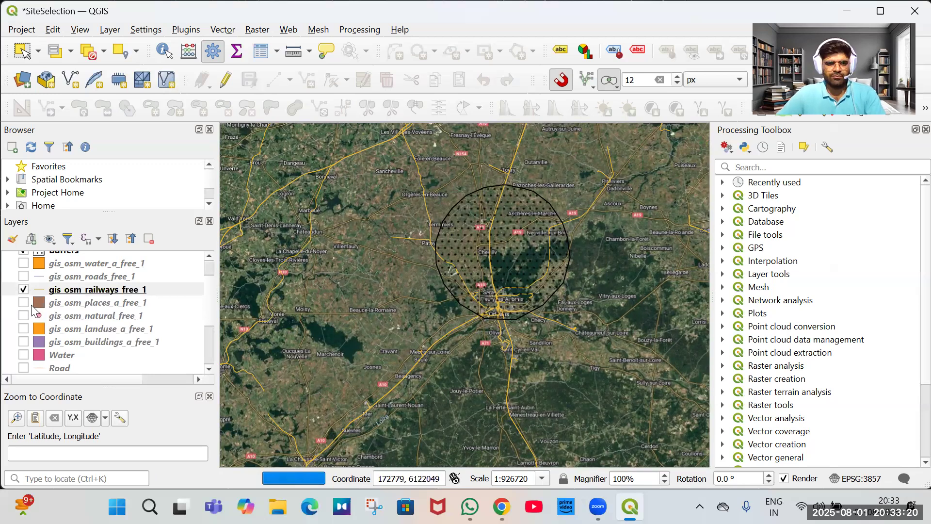
pyautogui.click(98, 289)
pyautogui.press('space')
pyautogui.click(94, 279)
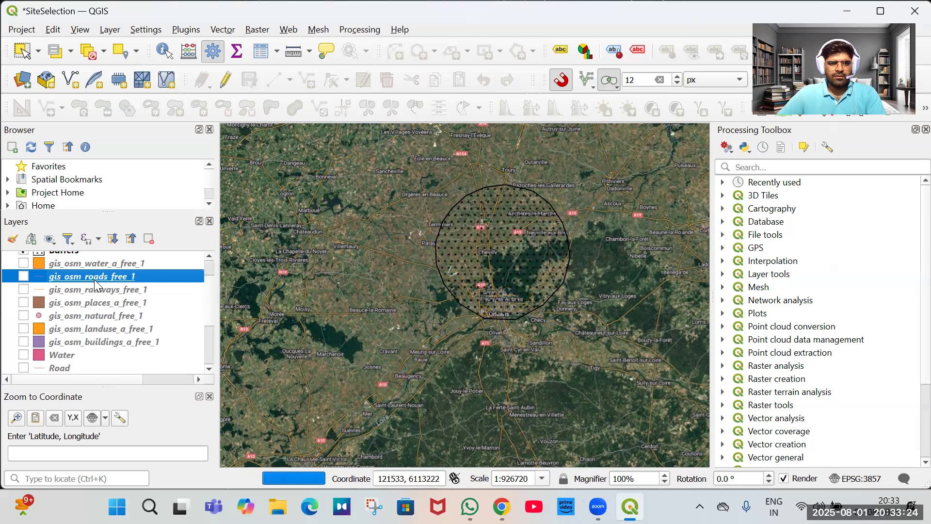
pyautogui.press('space')
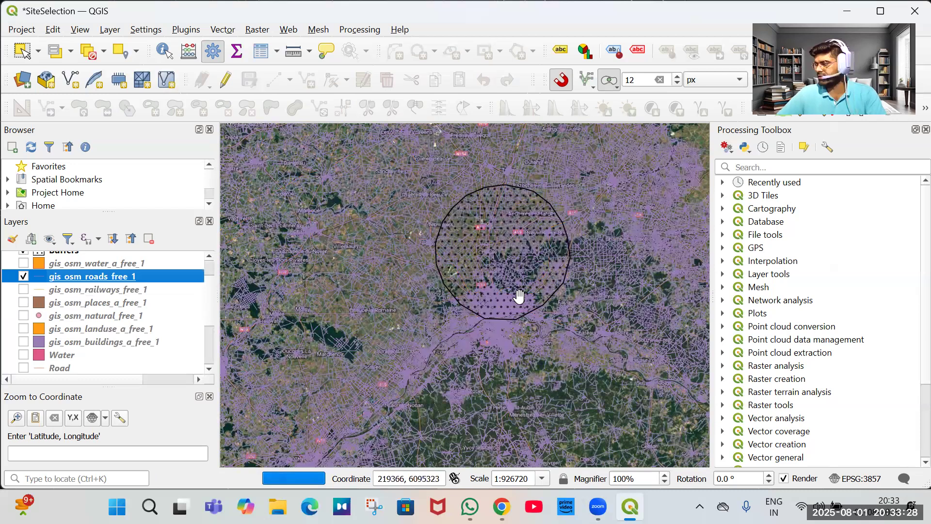
pyautogui.press('space')
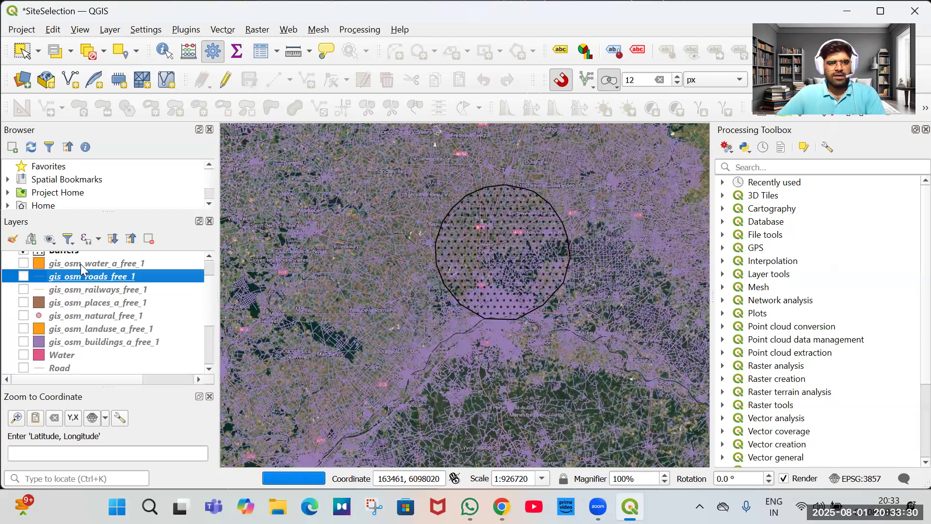
# Display the gis_osm_water_a_free_1 layer, inspect it around Orléans, and hide it again.
pyautogui.click(81, 264)
pyautogui.press('space')
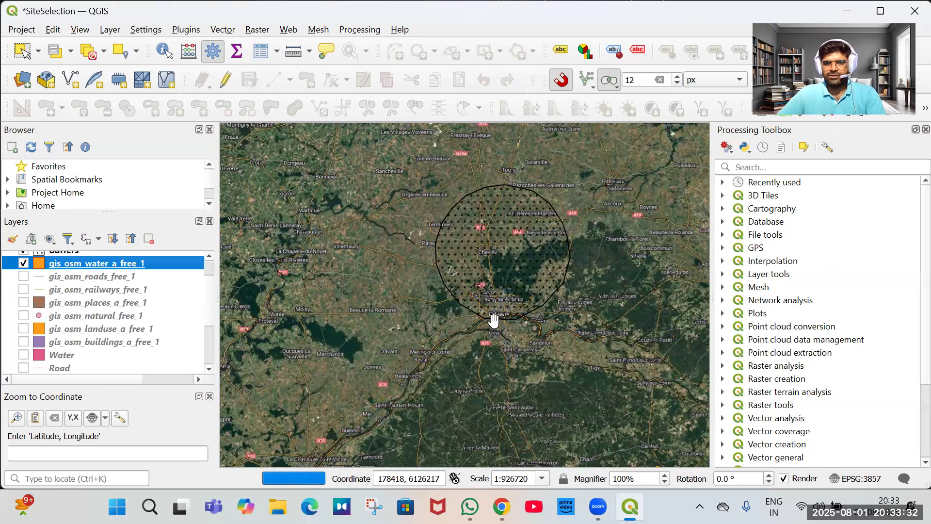
pyautogui.scroll(4, 501, 324)
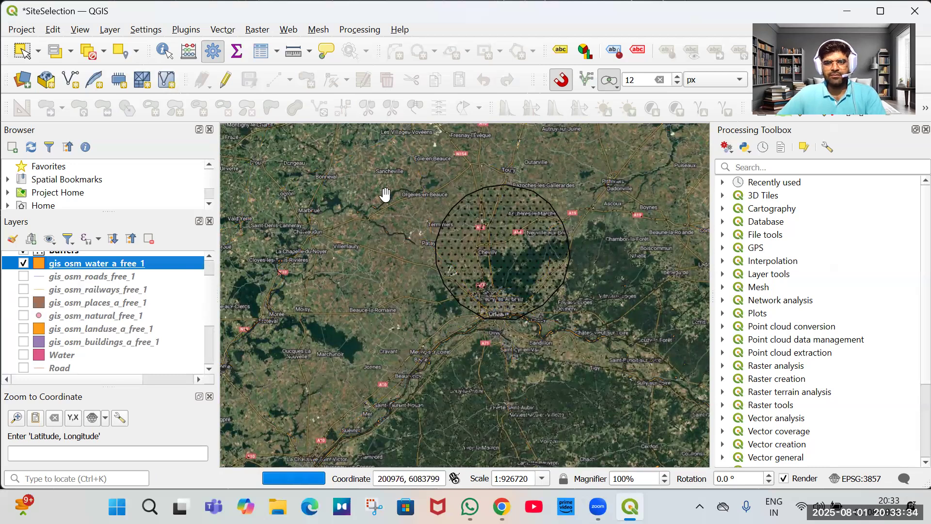
pyautogui.scroll(-2, 479, 354)
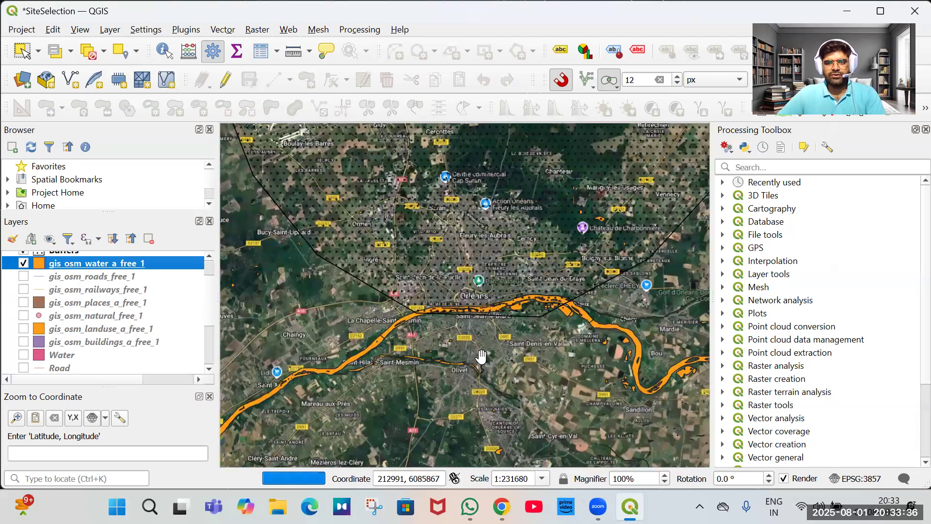
pyautogui.scroll(-1, 481, 356)
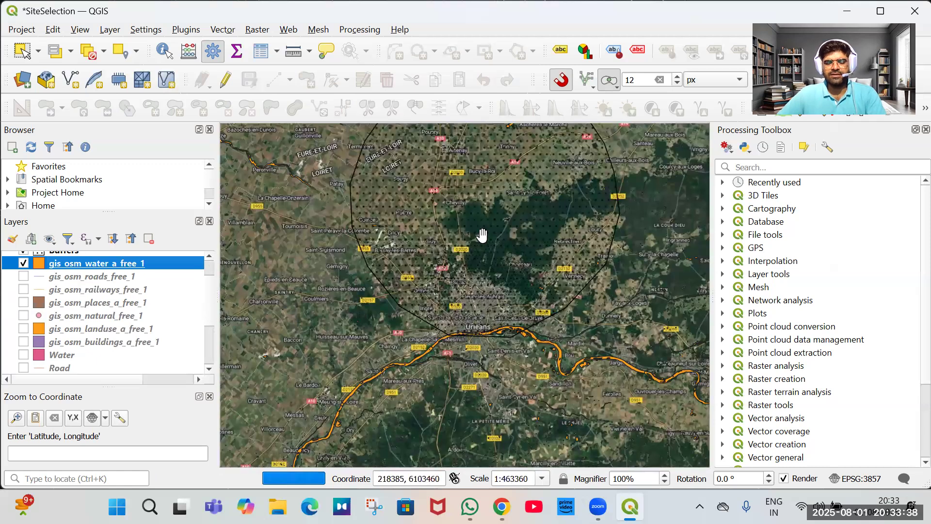
pyautogui.moveTo(475, 241); pyautogui.dragTo(530, 285)
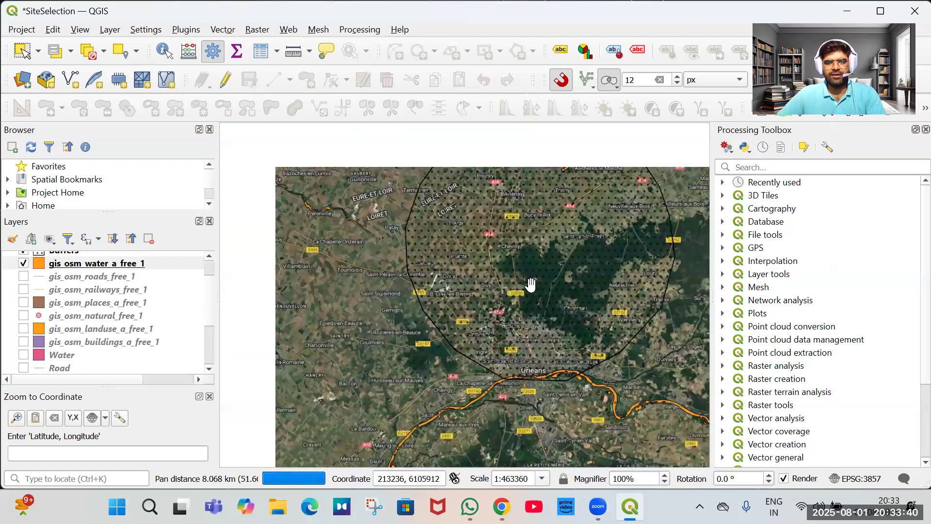
pyautogui.scroll(-1, 531, 286)
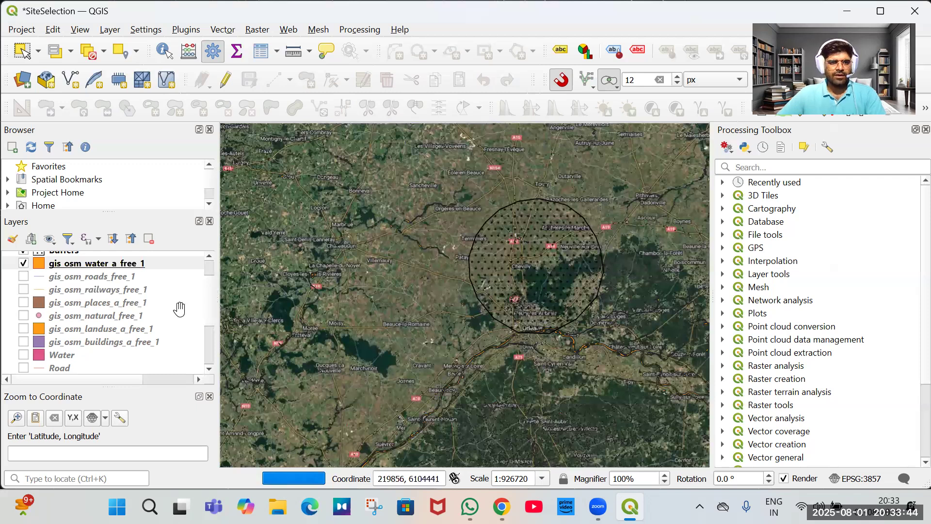
pyautogui.scroll(1, 100, 317)
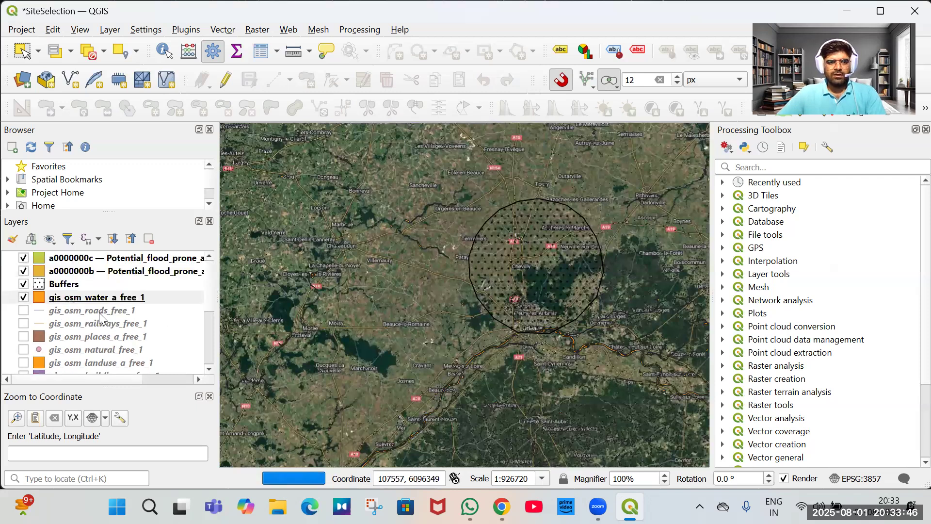
pyautogui.click(24, 298)
# Select the Water, Road, Railway, Places, Landuse and Building layers and briefly toggle their visibility.
pyautogui.scroll(-1, 126, 297)
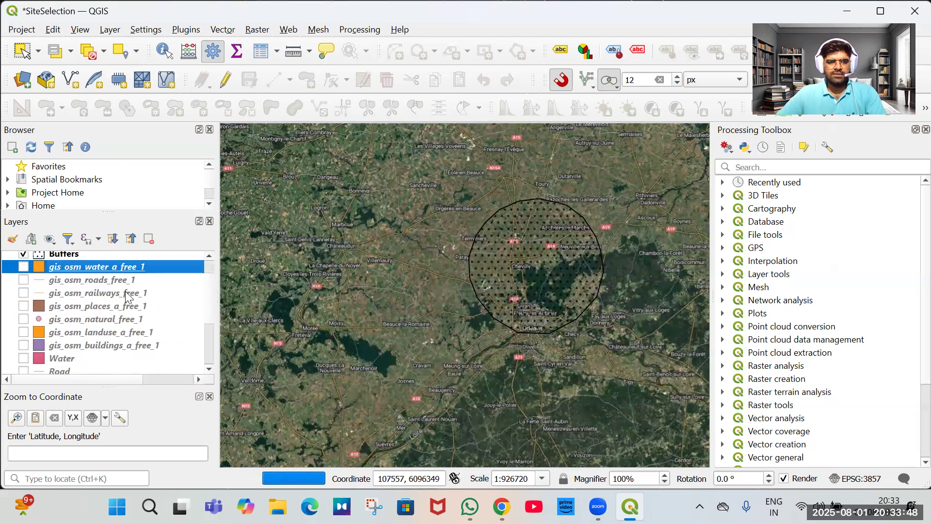
pyautogui.scroll(-2, 89, 298)
pyautogui.click(78, 298)
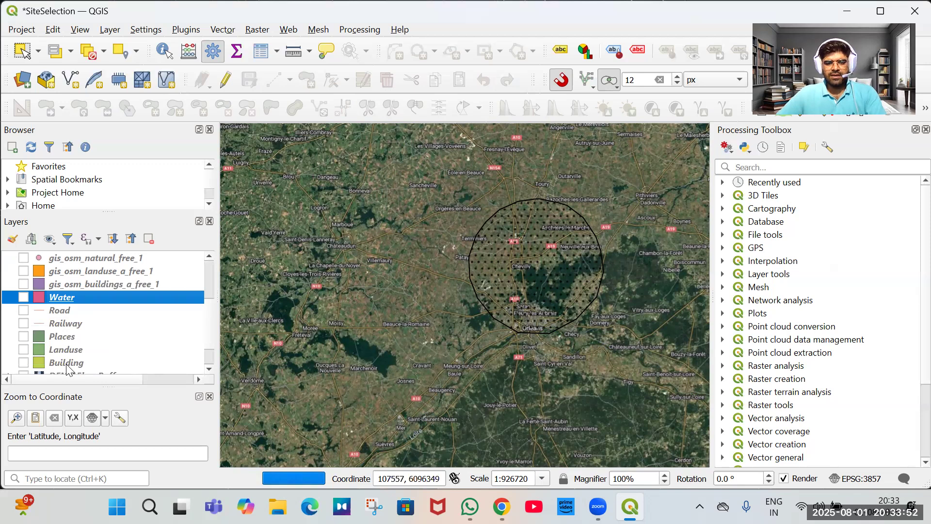
pyautogui.keyDown('shift'); pyautogui.click(66, 363); pyautogui.keyUp('shift')
pyautogui.press('space')
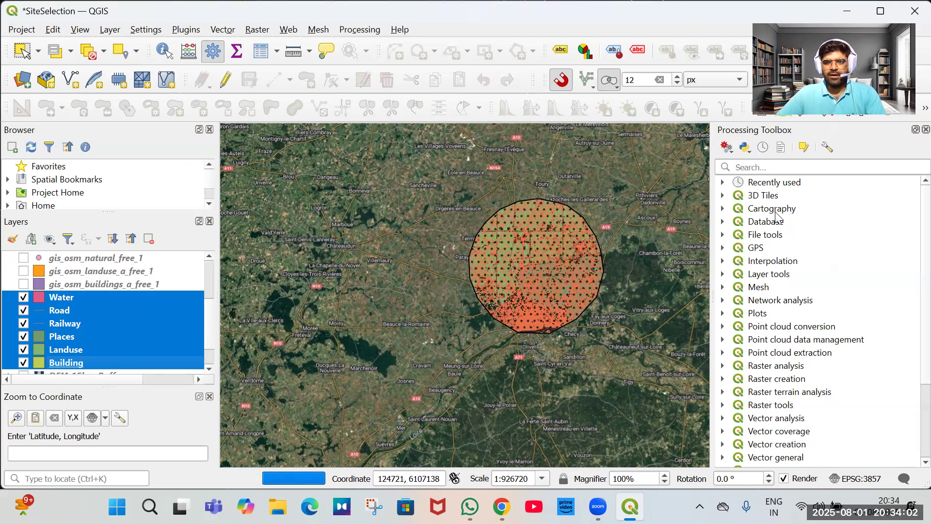
pyautogui.press('space')
# Open the Clip tool from the recently used algorithms and switch it to batch processing.
pyautogui.click(723, 183)
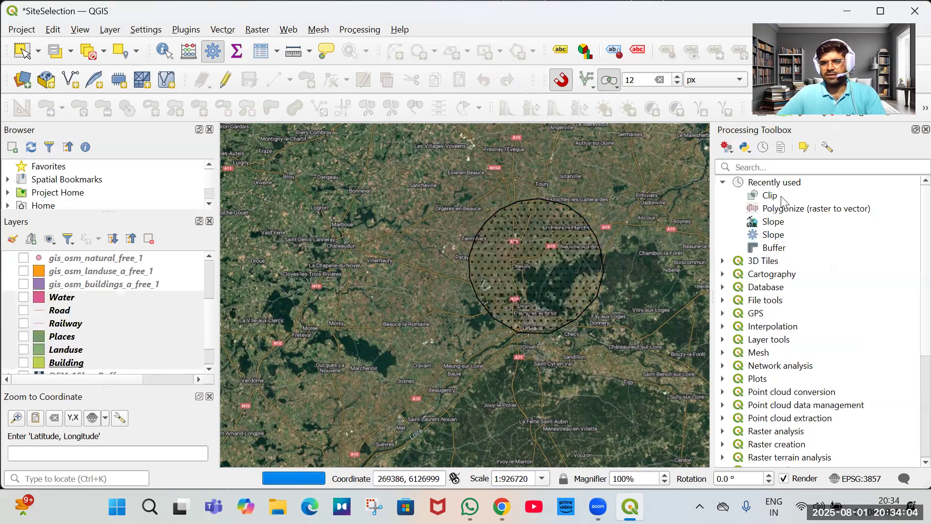
pyautogui.press('Down')
pyautogui.press('Return')
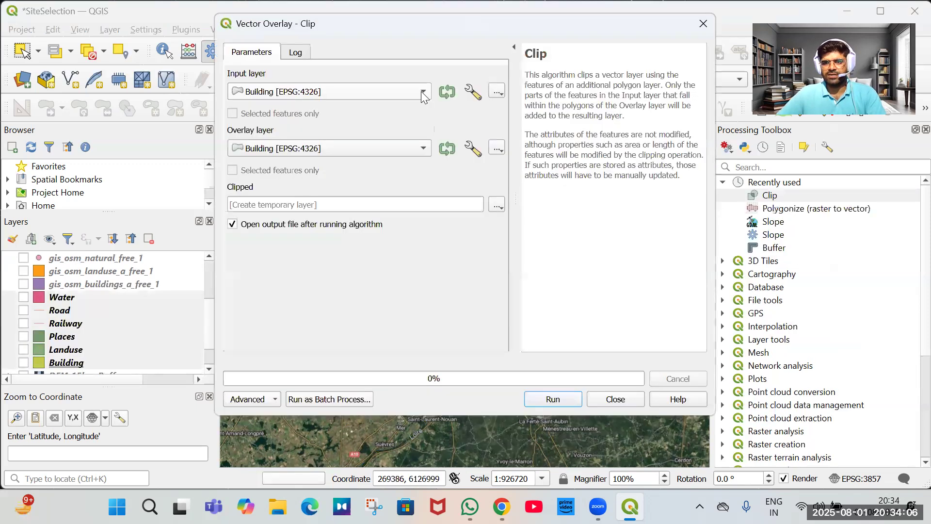
pyautogui.click(320, 399)
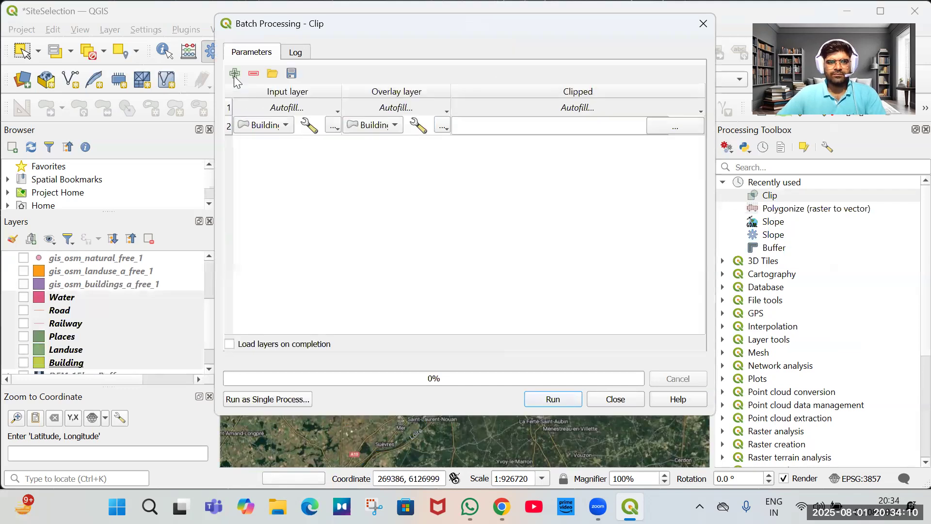
# Add rows to the batch Clip table and set the overlay layer of the first rows to Buffers.
pyautogui.click(236, 76)
pyautogui.click(235, 77)
pyautogui.click(236, 77)
pyautogui.click(236, 76)
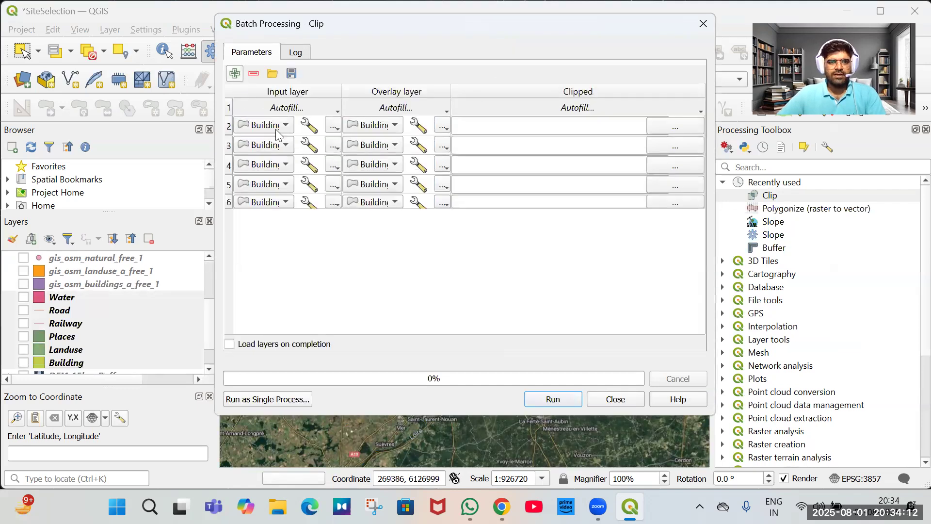
pyautogui.click(395, 125)
pyautogui.click(370, 145)
pyautogui.click(370, 145)
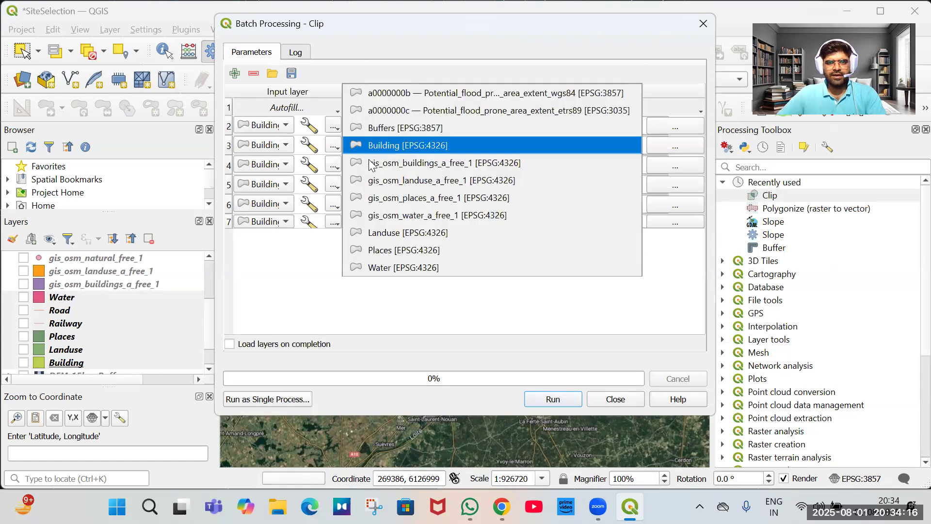
pyautogui.press('Up')
pyautogui.press('Return')
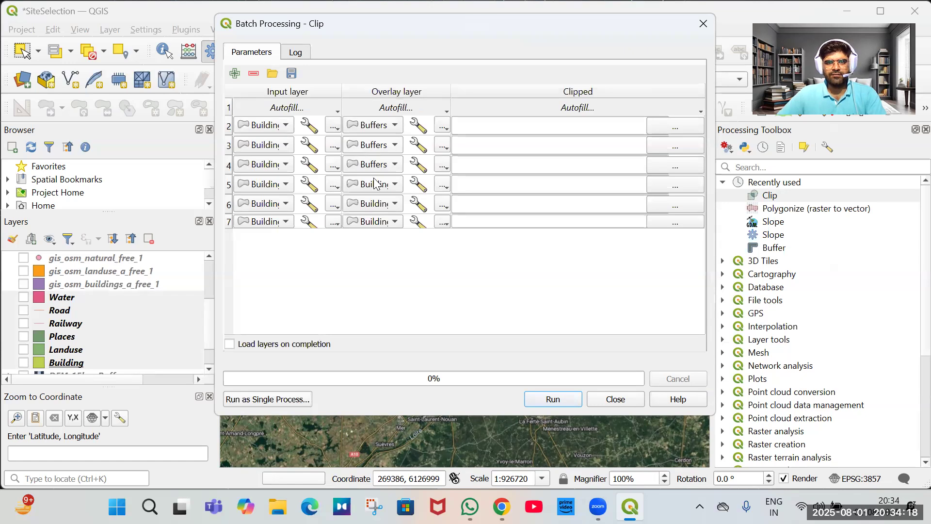
# Set the overlay layer of the remaining batch rows to Buffers as well.
pyautogui.click(396, 185)
pyautogui.click(411, 167)
pyautogui.click(396, 222)
pyautogui.press('Up')
pyautogui.press('Up')
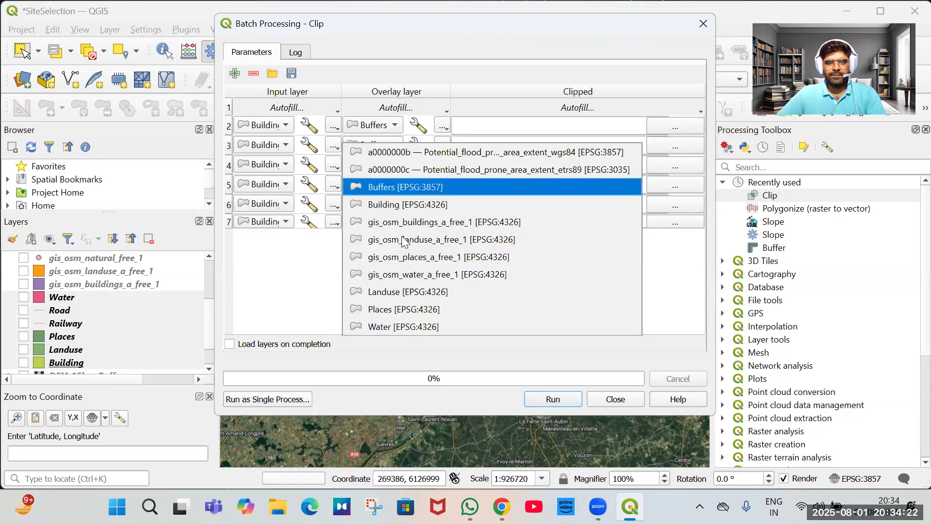
pyautogui.press('Return')
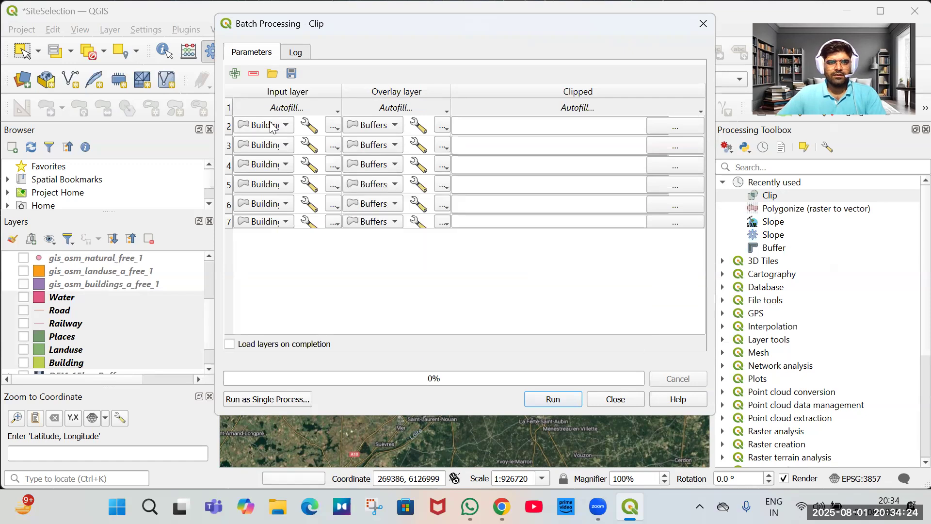
# Set the input layers of the first rows to the OSM buildings, landuse, places and railways layers.
pyautogui.click(287, 148)
pyautogui.click(287, 148)
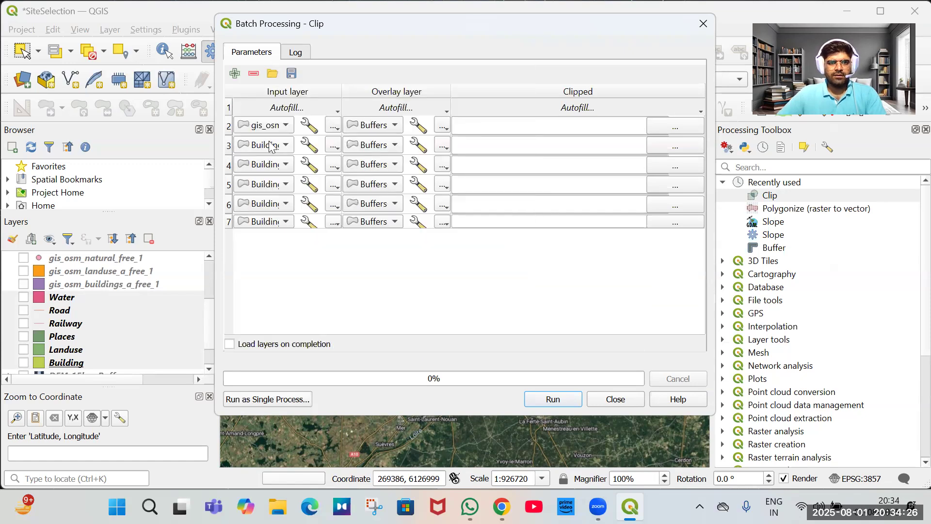
pyautogui.click(286, 165)
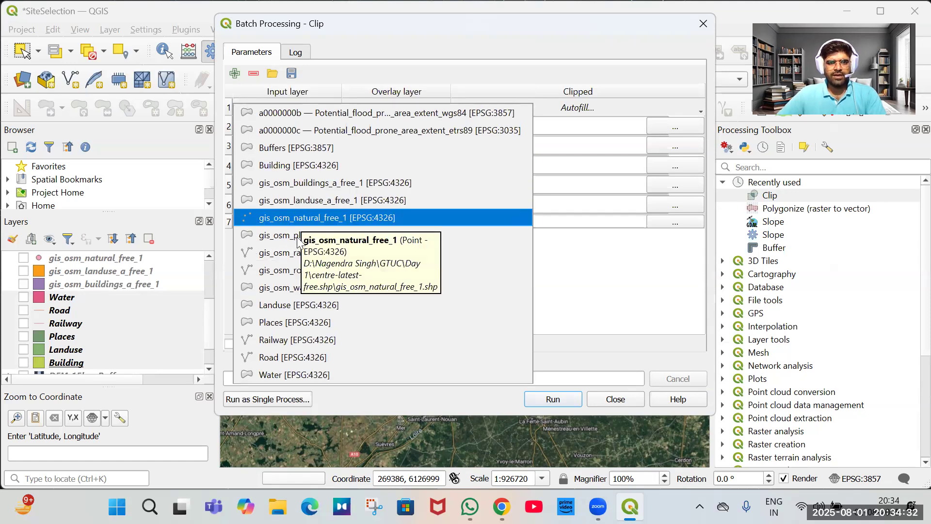
pyautogui.click(249, 184)
pyautogui.click(276, 187)
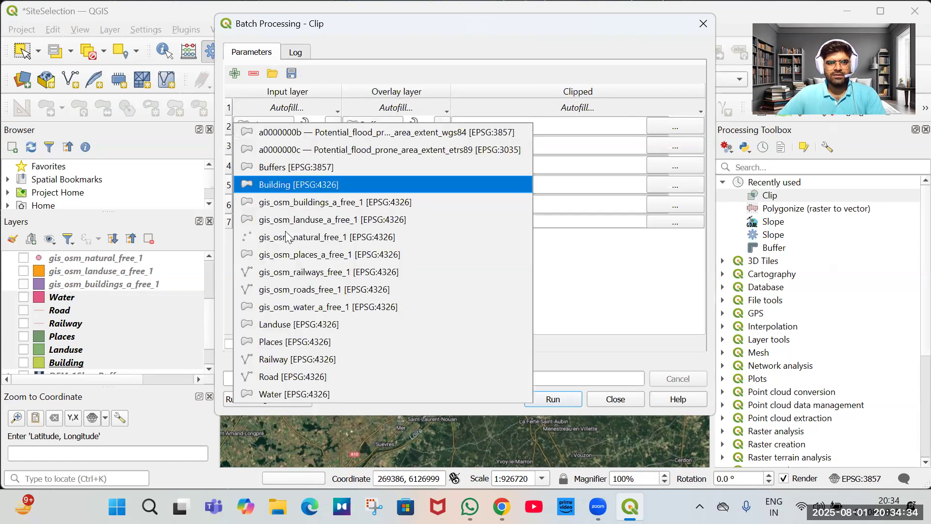
pyautogui.click(297, 273)
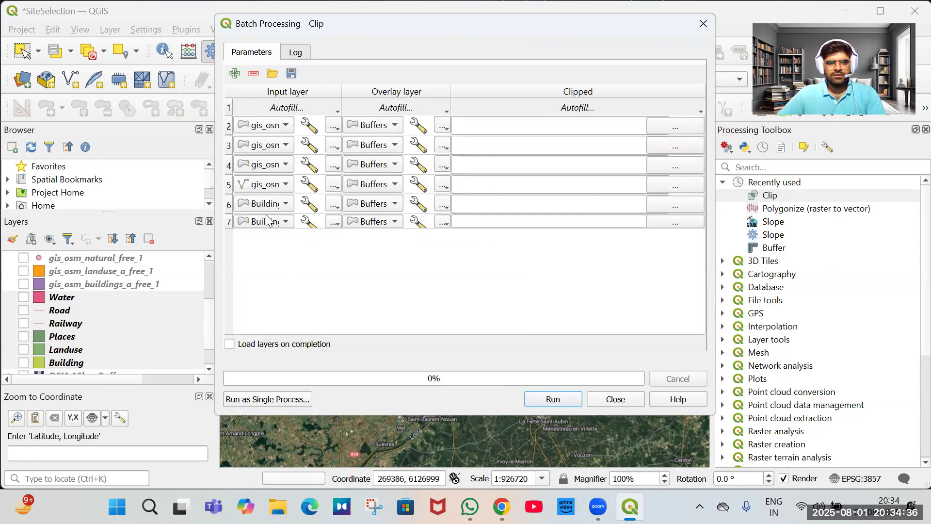
# Set the input layers of the last two rows to the OSM roads and water layers.
pyautogui.click(270, 222)
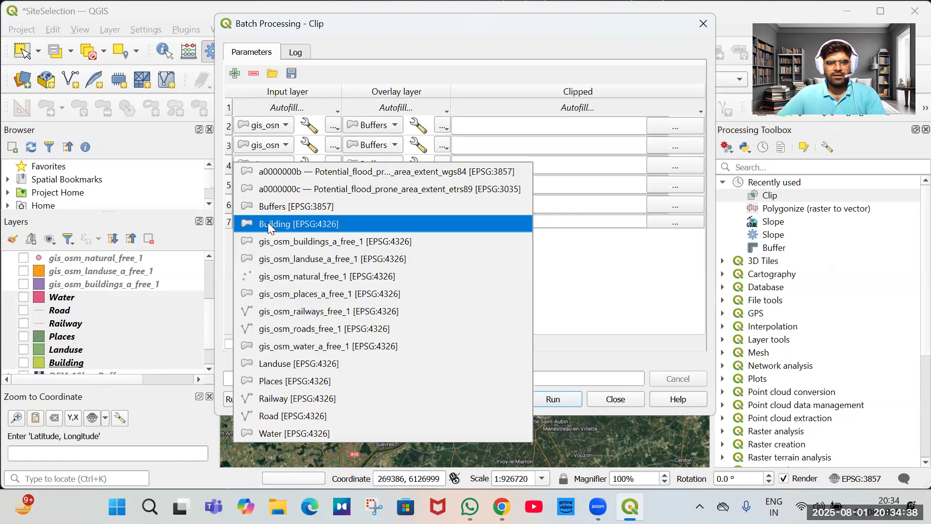
pyautogui.click(271, 225)
pyautogui.click(267, 206)
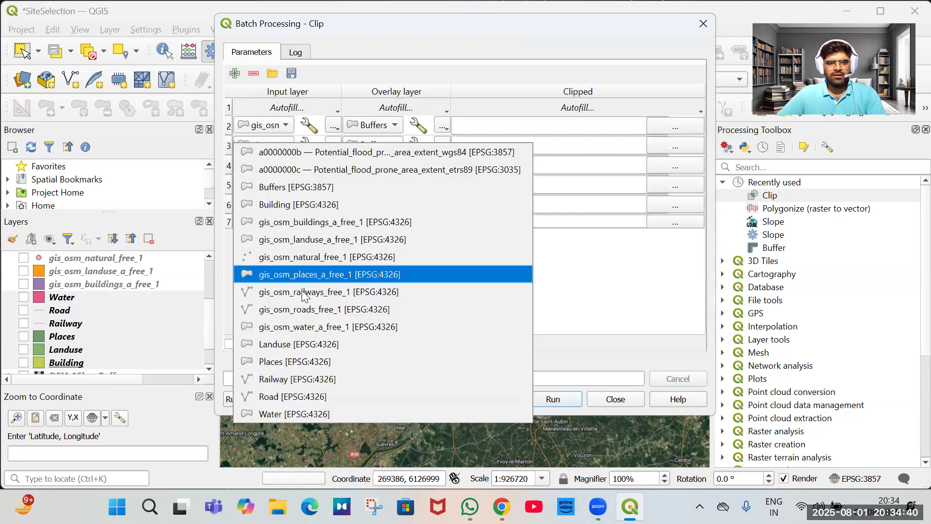
pyautogui.click(298, 290)
pyautogui.click(261, 222)
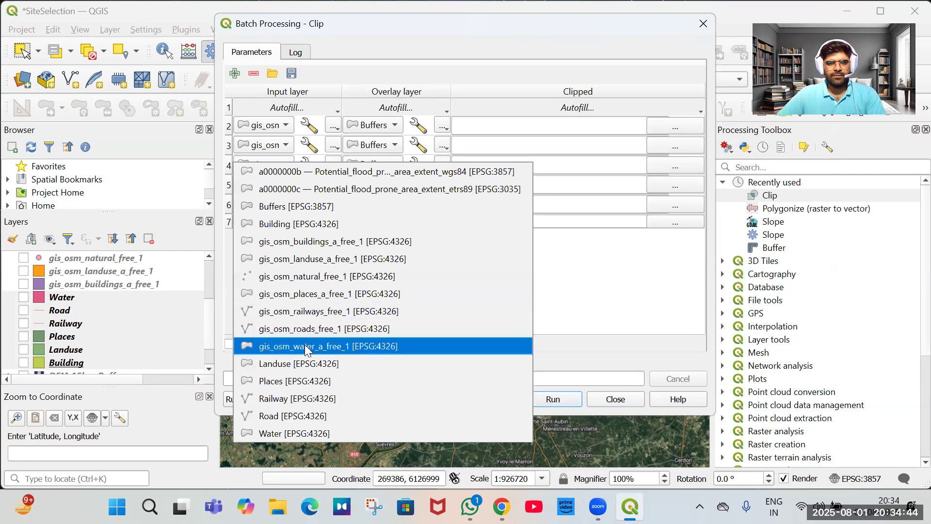
pyautogui.click(334, 345)
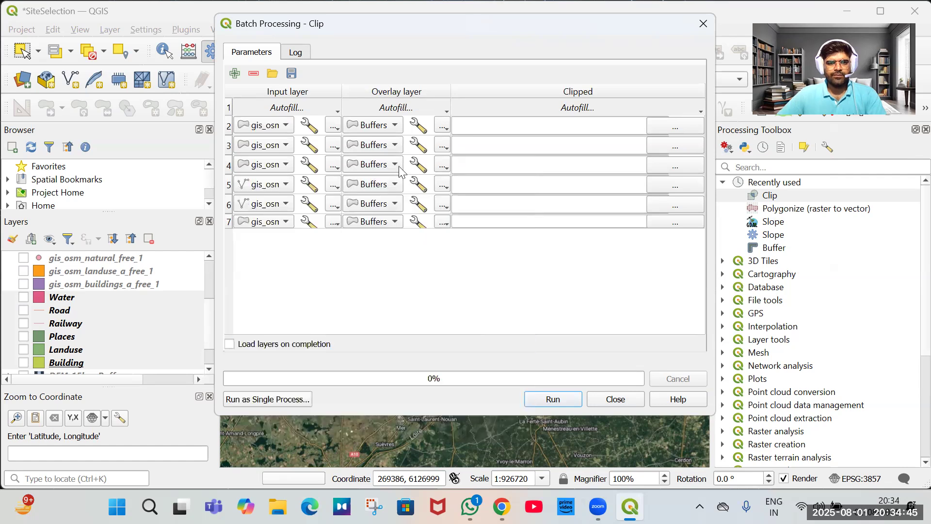
# Save the first row's clipped output as a shapefile named Building in the Day 1 folder.
pyautogui.click(669, 122)
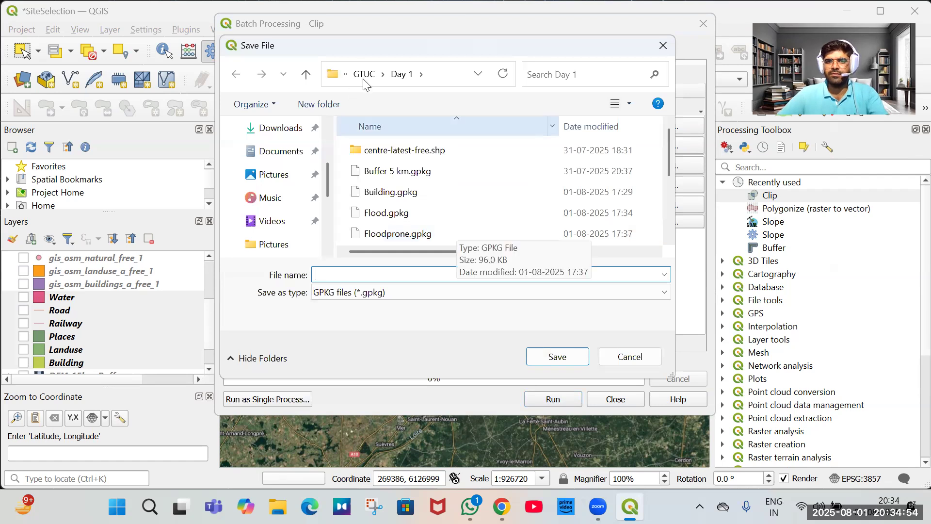
pyautogui.hotkey('alt', 'Up')
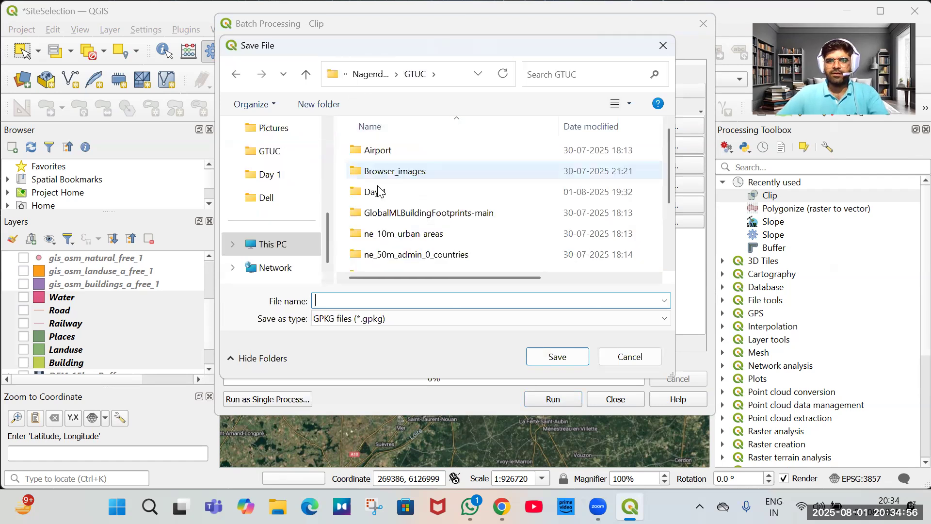
pyautogui.click(379, 187)
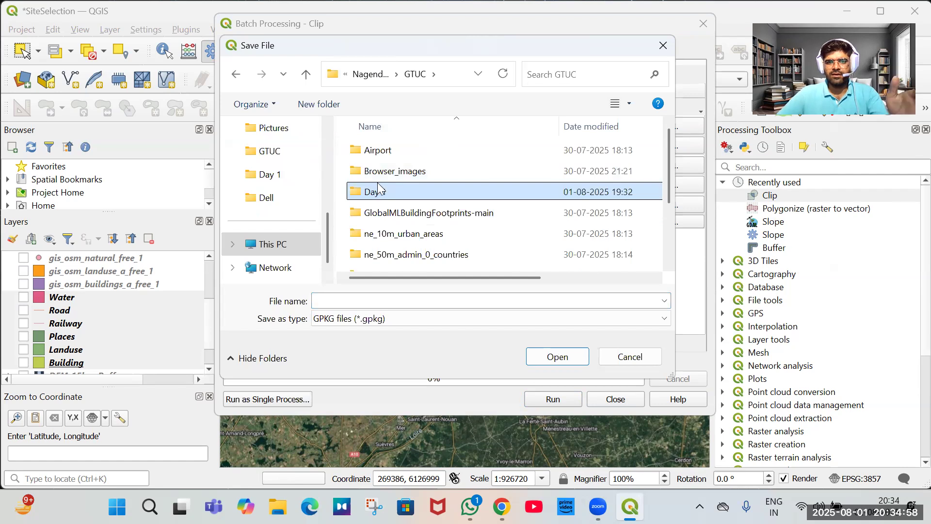
pyautogui.doubleClick(377, 187)
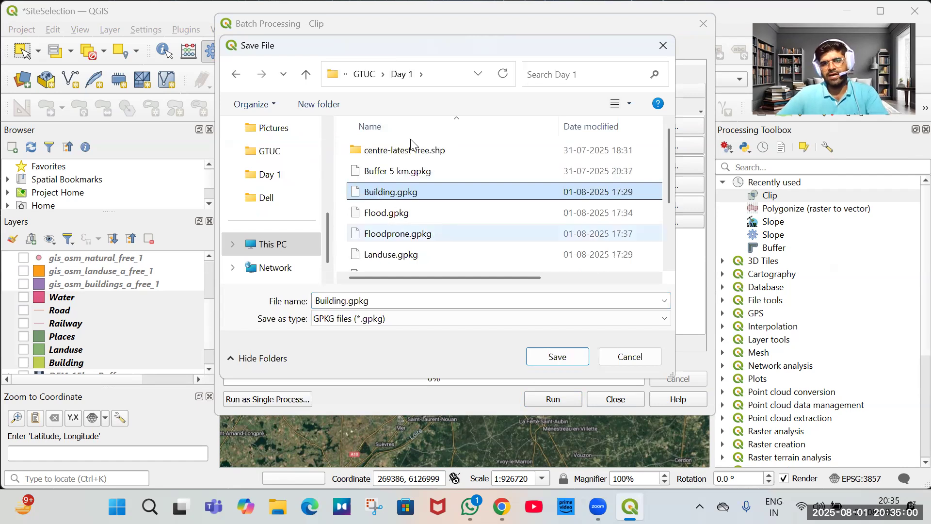
pyautogui.click(450, 318)
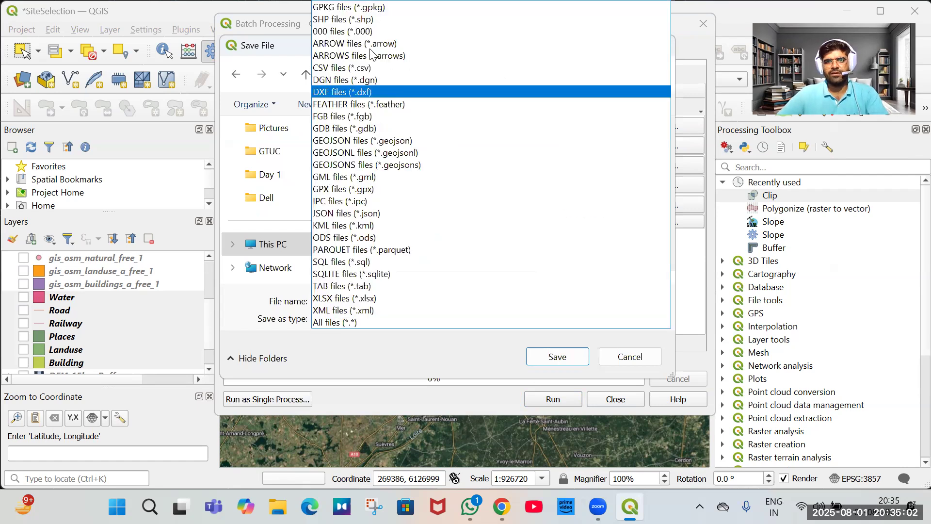
pyautogui.press('s')
pyautogui.press('Return')
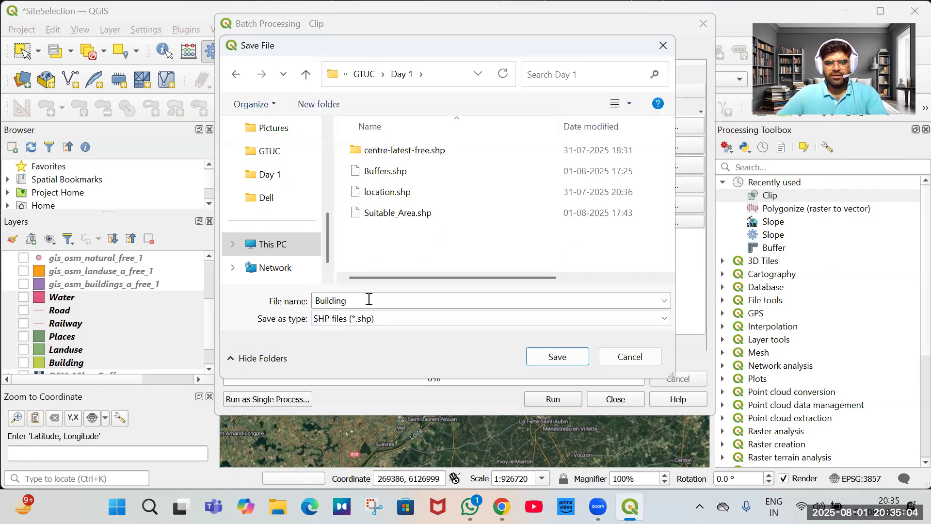
pyautogui.doubleClick(368, 299)
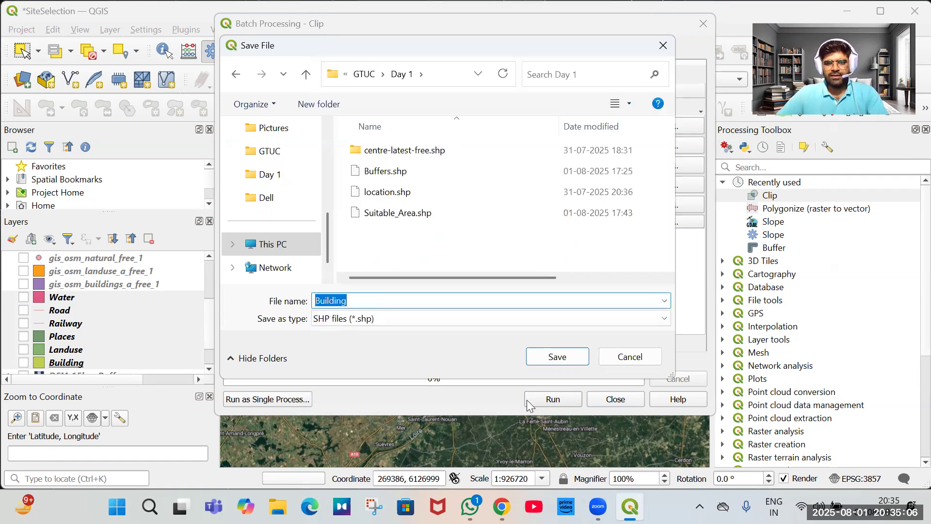
pyautogui.click(563, 363)
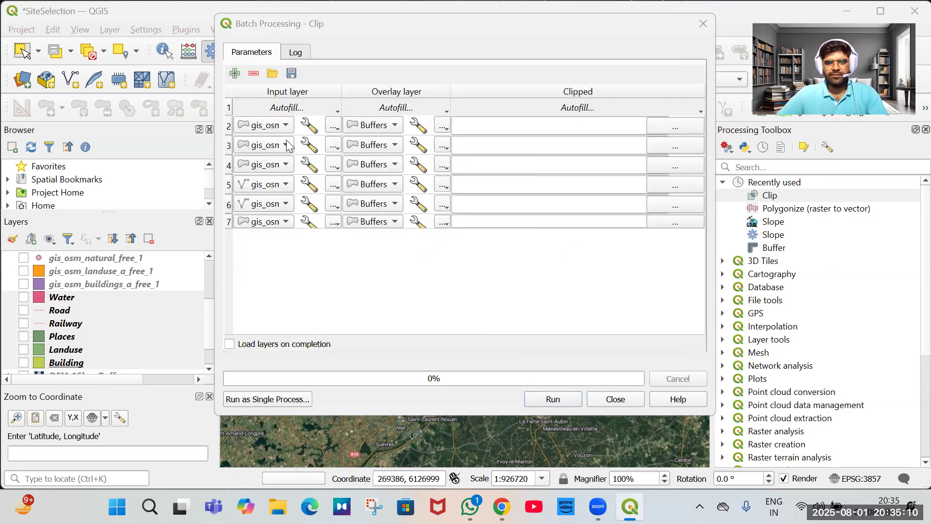
pyautogui.press('Return')
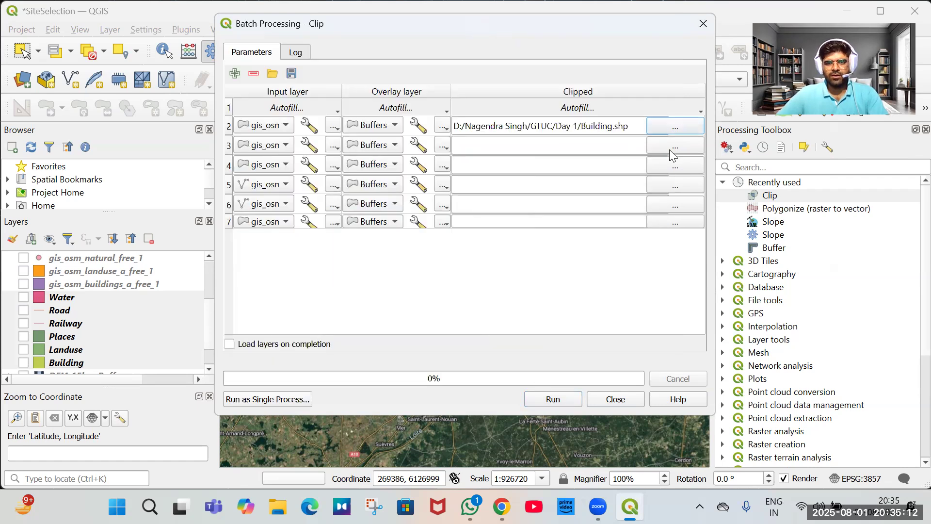
# Save the second row's clipped output as a shapefile named landuse in the same folder.
pyautogui.click(671, 151)
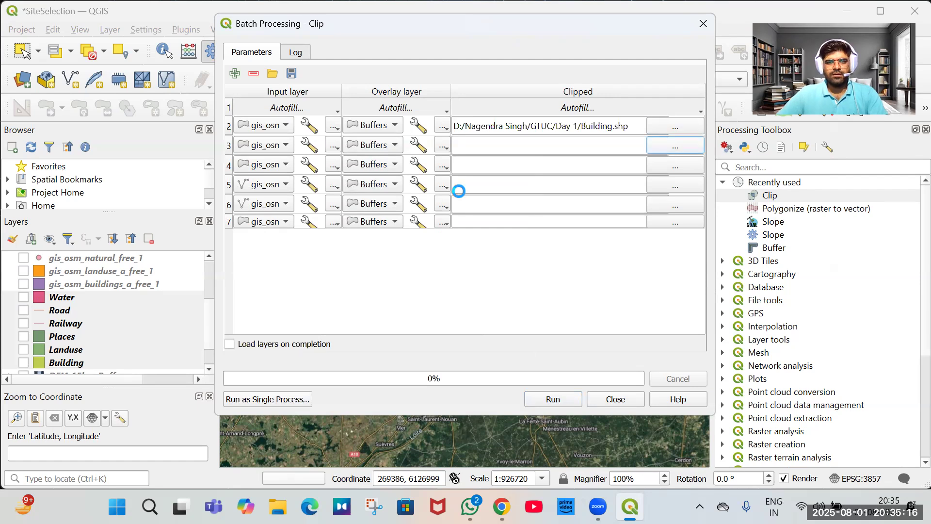
pyautogui.click(284, 150)
pyautogui.click(661, 143)
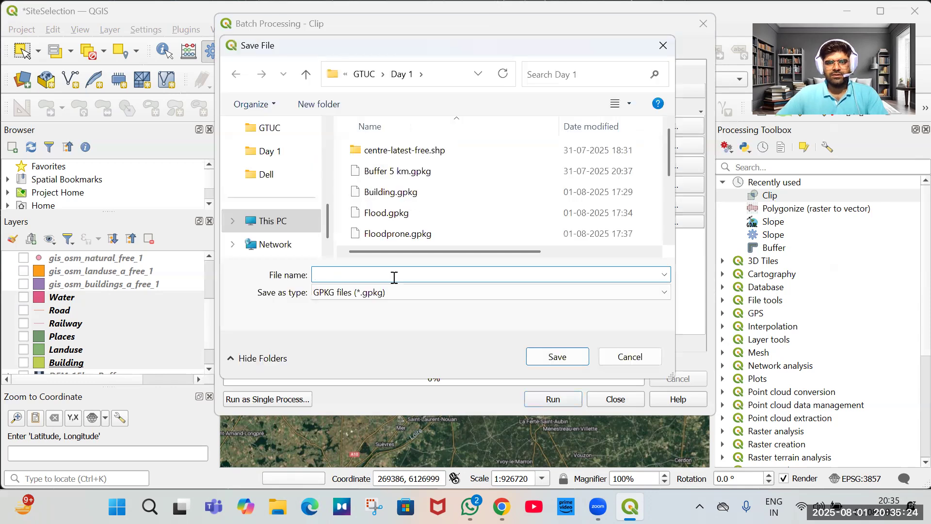
pyautogui.click(394, 292)
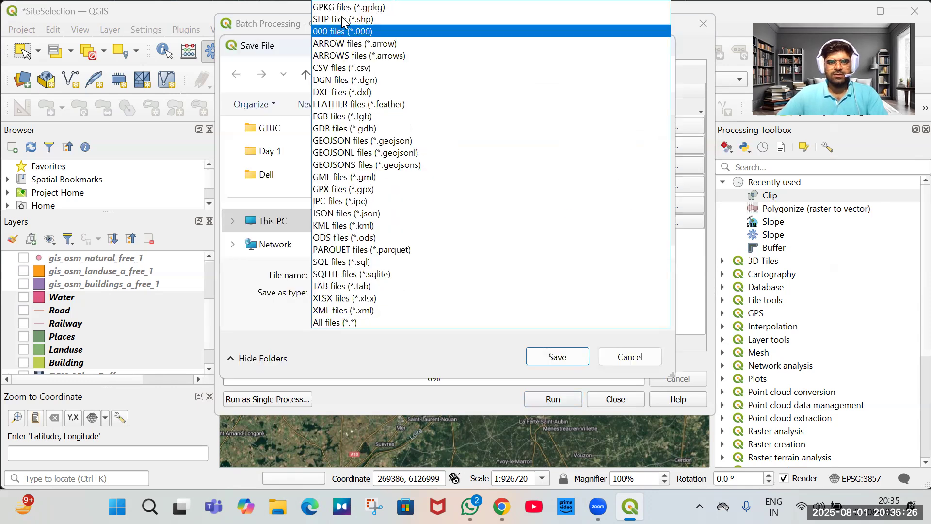
pyautogui.press('Escape')
pyautogui.click(459, 274)
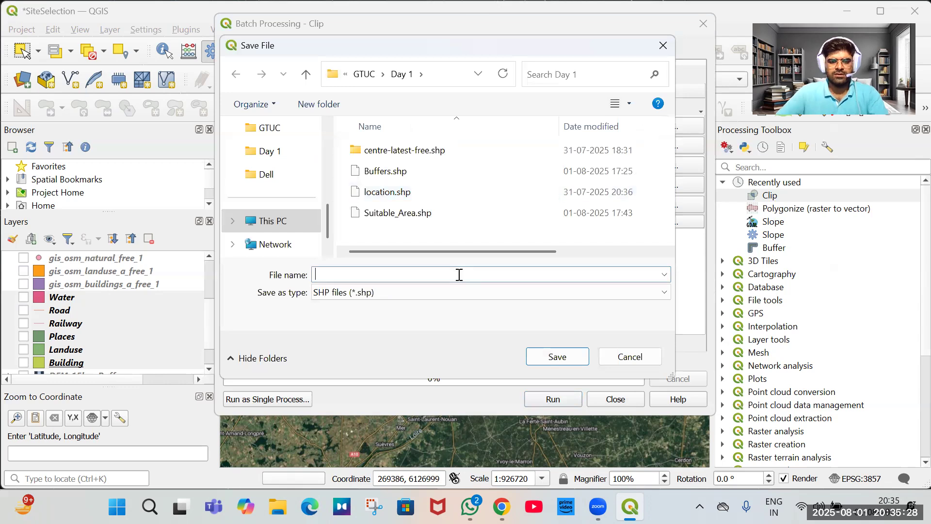
pyautogui.write('lan')
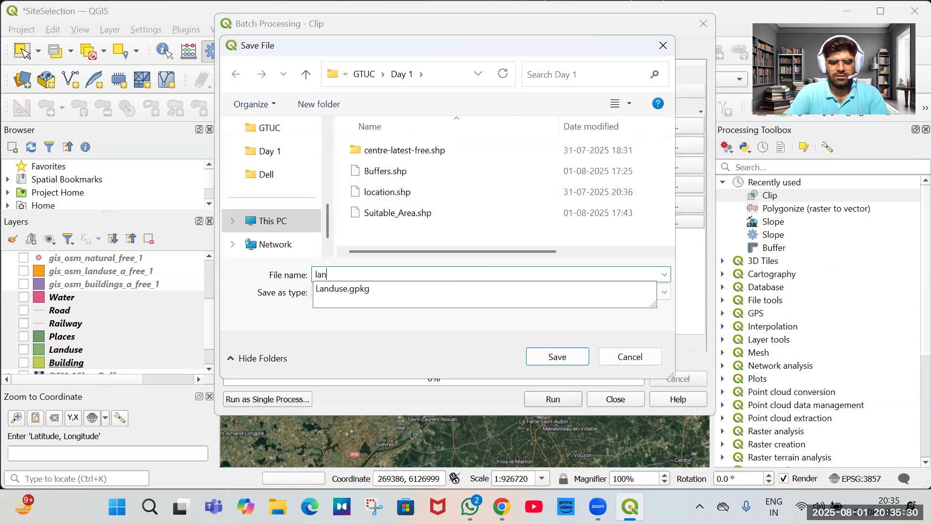
pyautogui.write('duse')
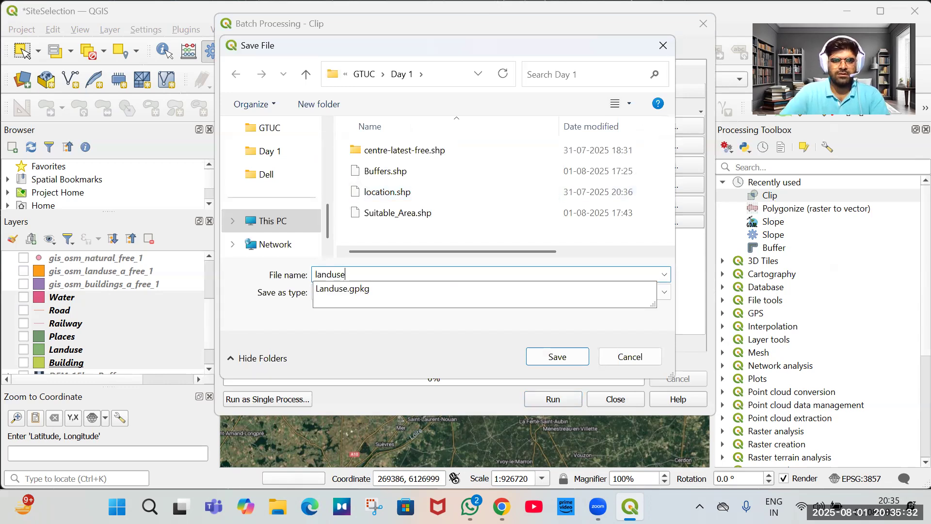
pyautogui.press('Return')
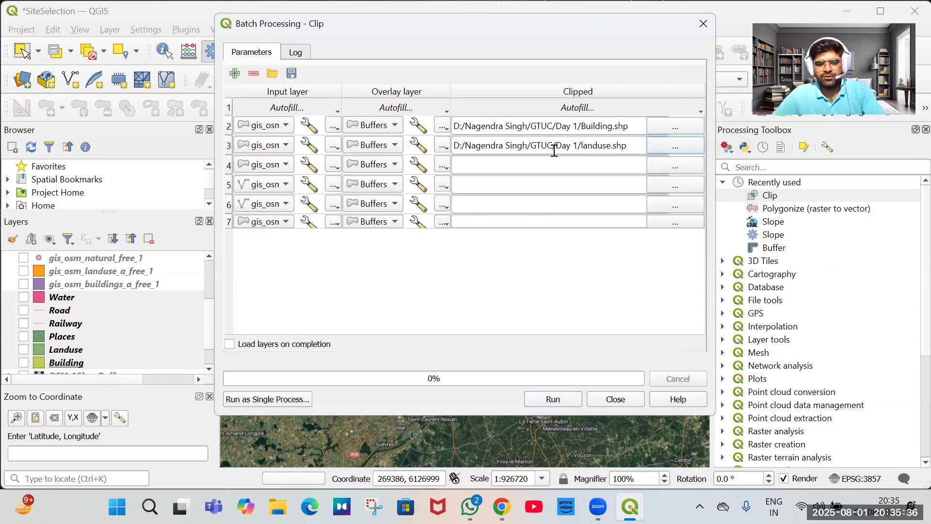
# Paste the output path into the third row and rename its file to places.shp.
pyautogui.tripleClick(541, 164)
pyautogui.hotkey('ctrl', 'c')
pyautogui.click(540, 163)
pyautogui.hotkey('ctrl', 'v')
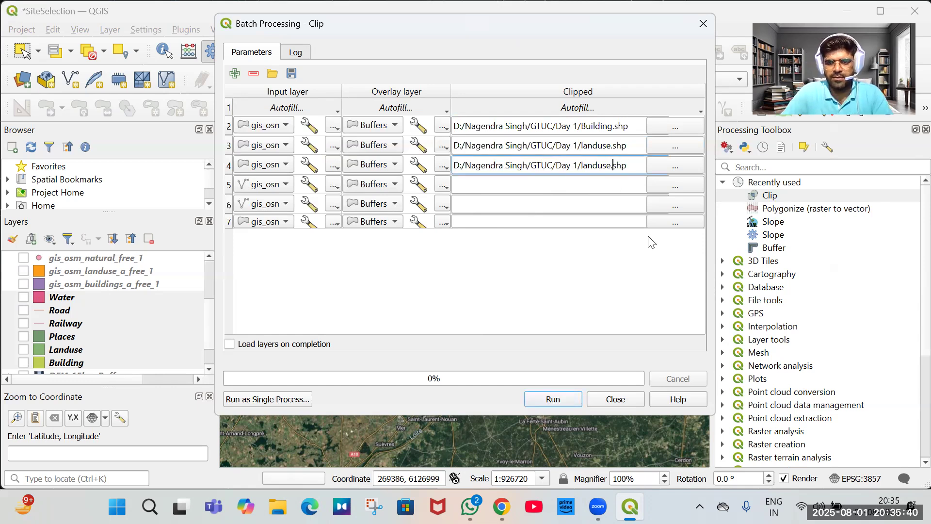
pyautogui.press('Left')
pyautogui.press('Left')
pyautogui.press('Left')
pyautogui.press('BackSpace')
pyautogui.press('BackSpace')
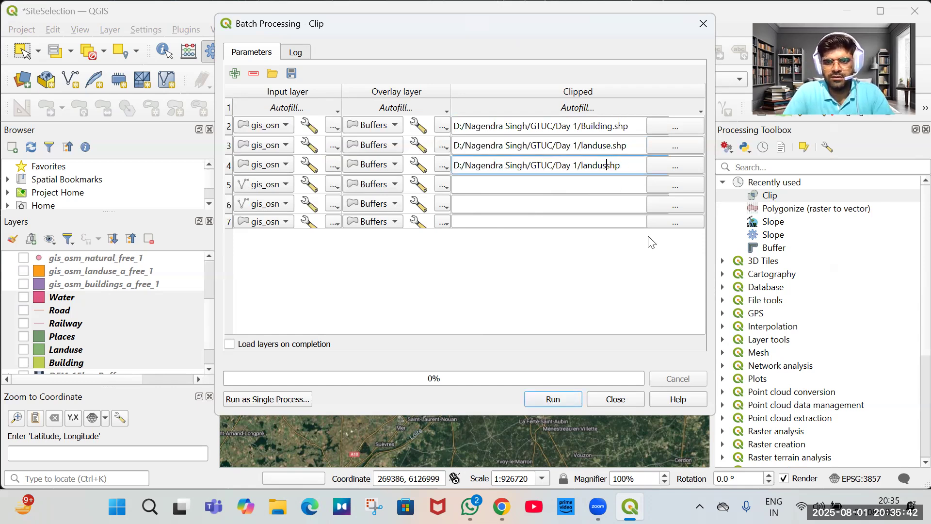
pyautogui.press('BackSpace')
pyautogui.press('BackSpace')
pyautogui.press('BackSpace')
pyautogui.press('BackSpace')
pyautogui.press('BackSpace')
pyautogui.press('BackSpace')
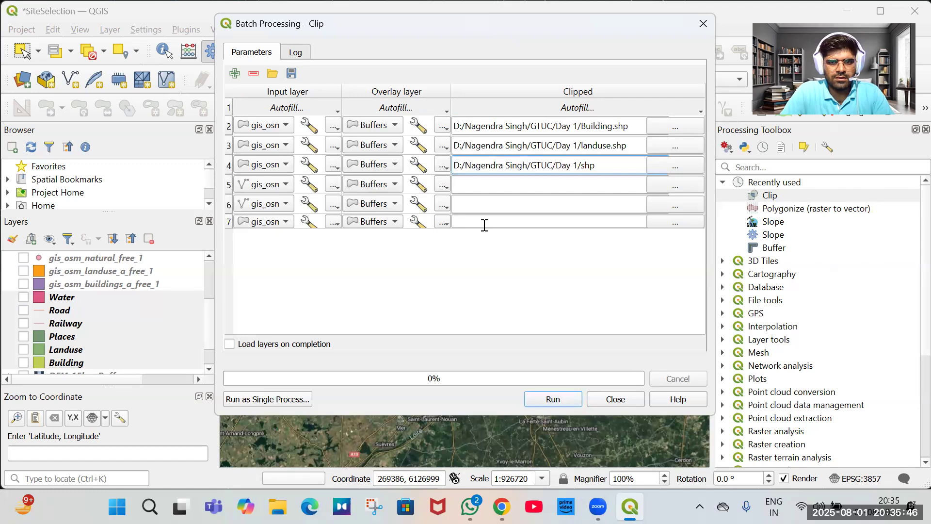
pyautogui.write('places')
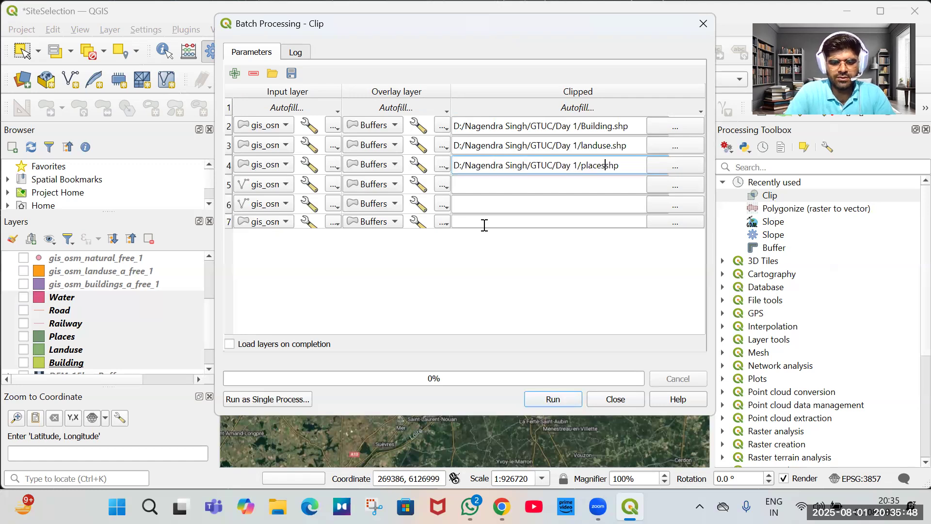
pyautogui.write('.')
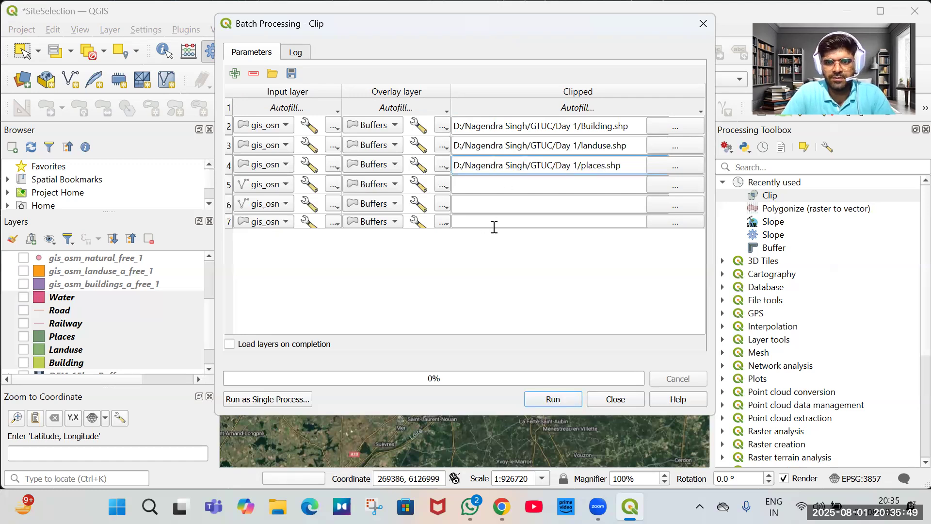
# Paste the output path into the fourth row and rename its file to railway.shp.
pyautogui.click(512, 186)
pyautogui.hotkey('ctrl', 'v')
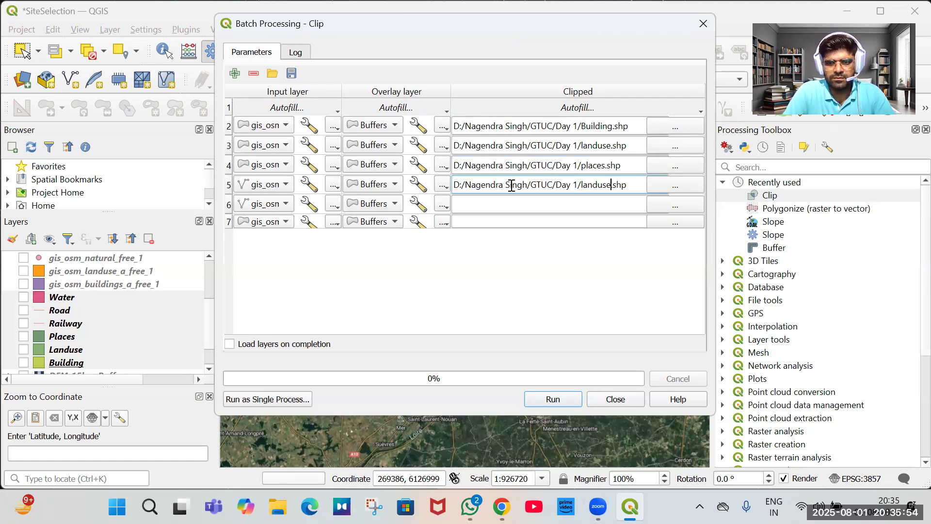
pyautogui.press('BackSpace')
pyautogui.press('BackSpace')
pyautogui.press('BackSpace')
pyautogui.press('BackSpace')
pyautogui.press('BackSpace')
pyautogui.press('BackSpace')
pyautogui.press('BackSpace')
pyautogui.press('BackSpace')
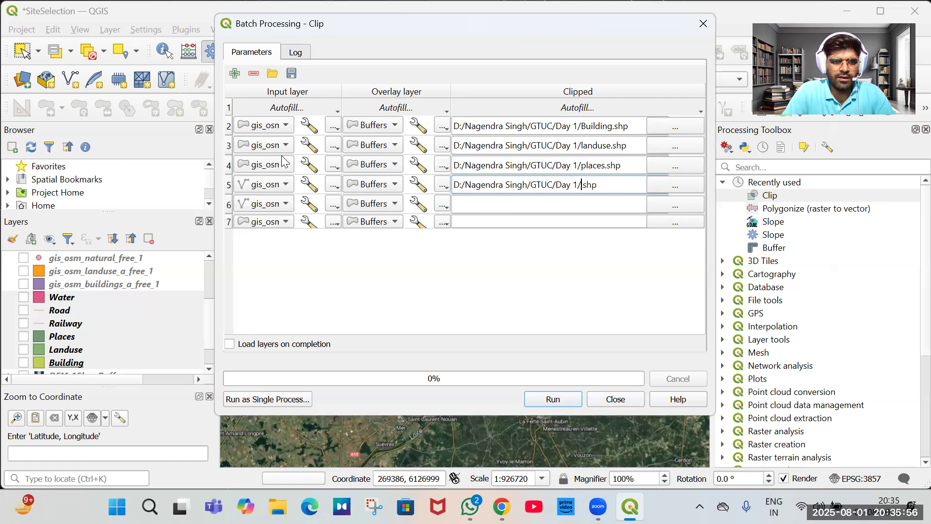
pyautogui.click(267, 188)
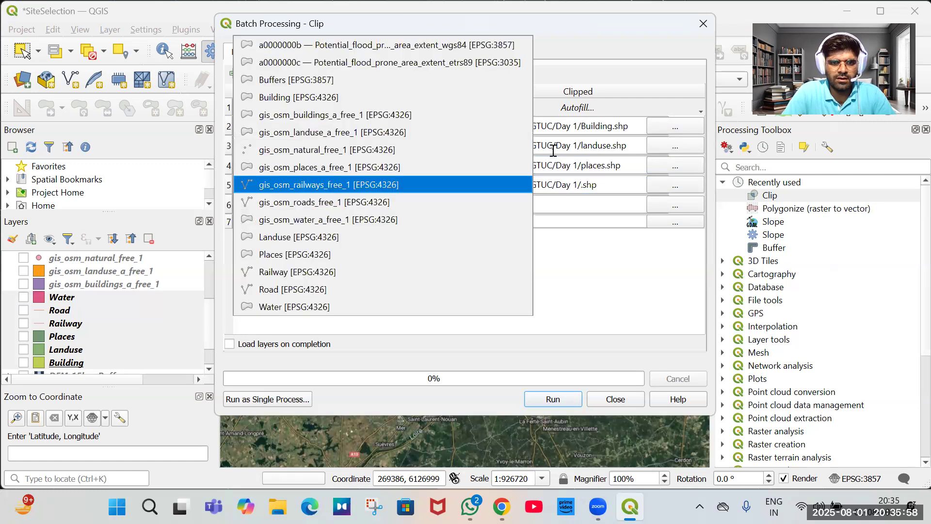
pyautogui.click(606, 187)
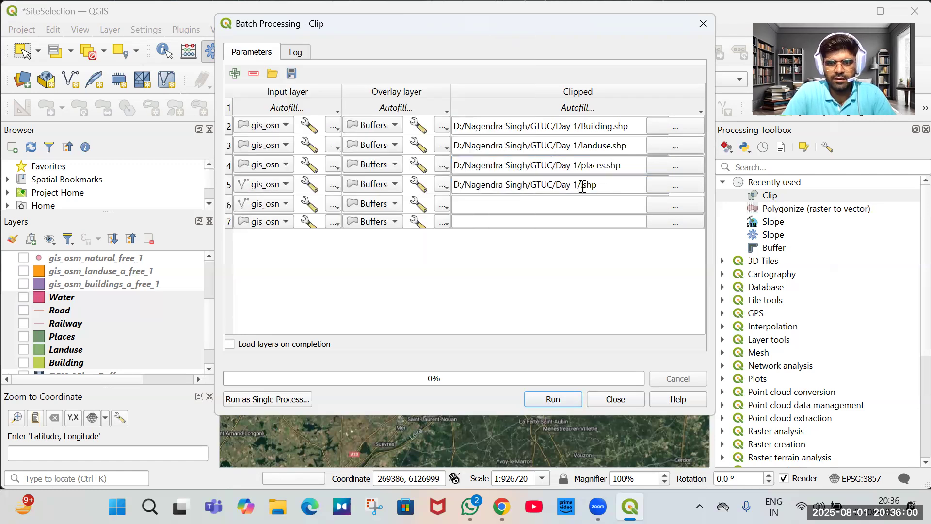
pyautogui.click(582, 187)
pyautogui.write('ra')
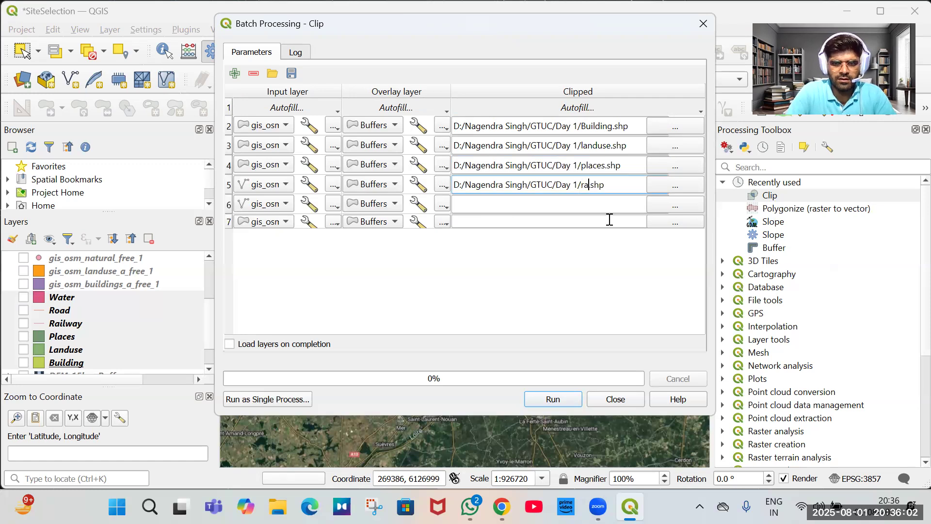
pyautogui.write('ilway')
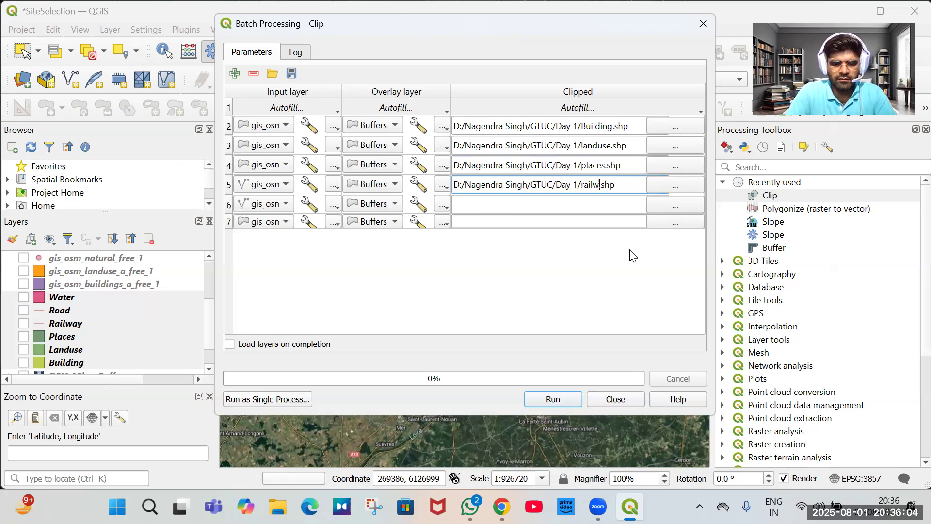
# Paste the output path into the fifth row and rename its file to road.shp.
pyautogui.click(573, 207)
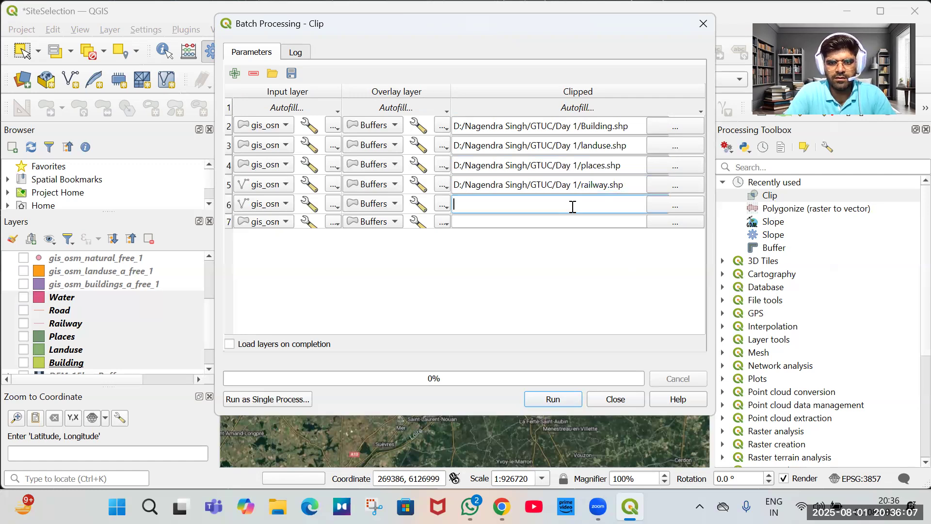
pyautogui.write('D:/Nagendra Singh/GTUC/Day 1/landuse.shp')
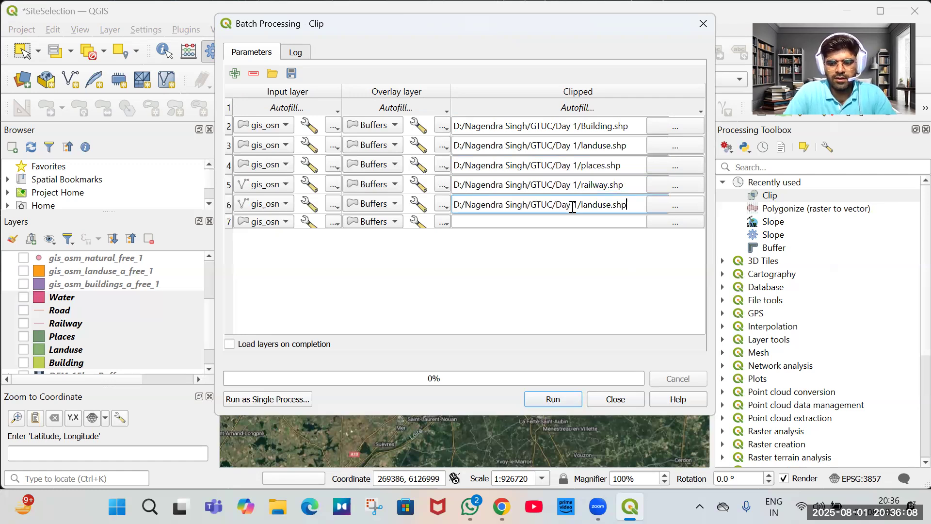
pyautogui.press('BackSpace')
pyautogui.press('BackSpace')
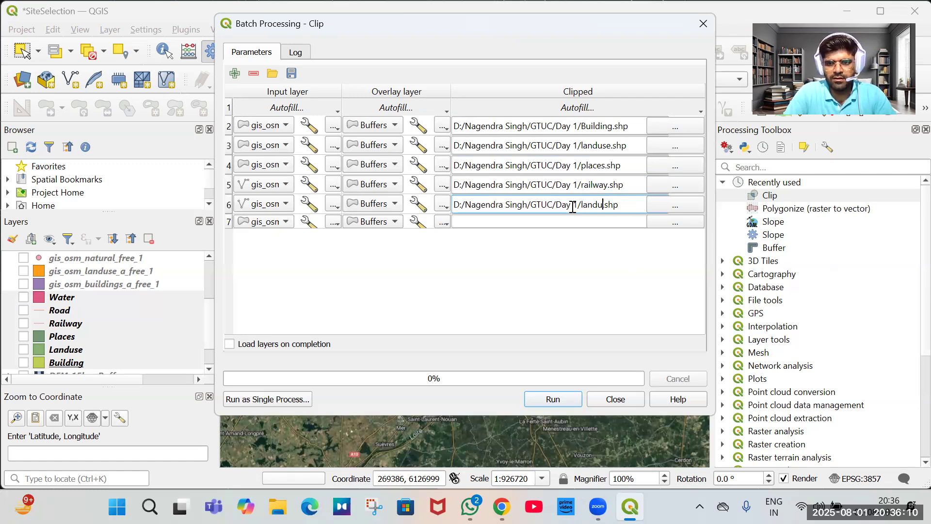
pyautogui.press('BackSpace')
pyautogui.press('BackSpace')
pyautogui.press('BackSpace')
pyautogui.press('BackSpace')
pyautogui.press('BackSpace')
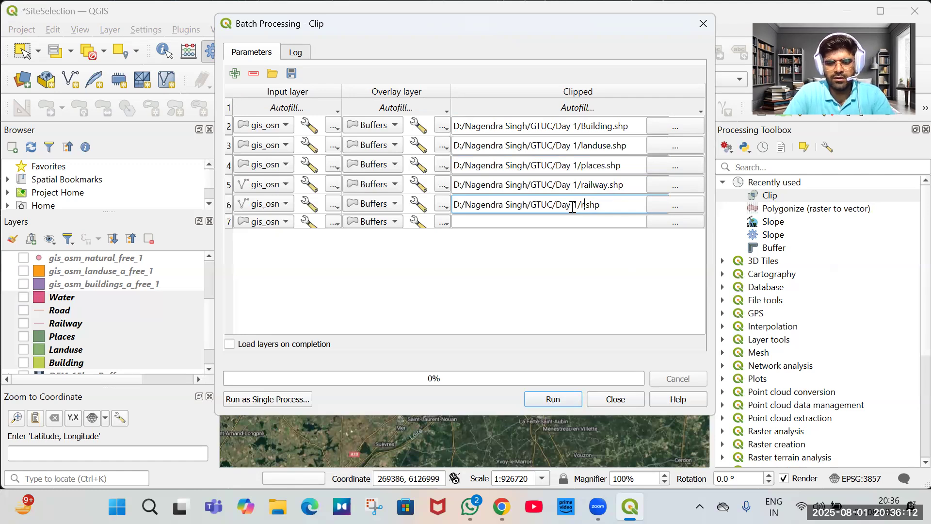
pyautogui.write('road')
# Paste the output path into the last row and rename its file to water.shp.
pyautogui.click(556, 222)
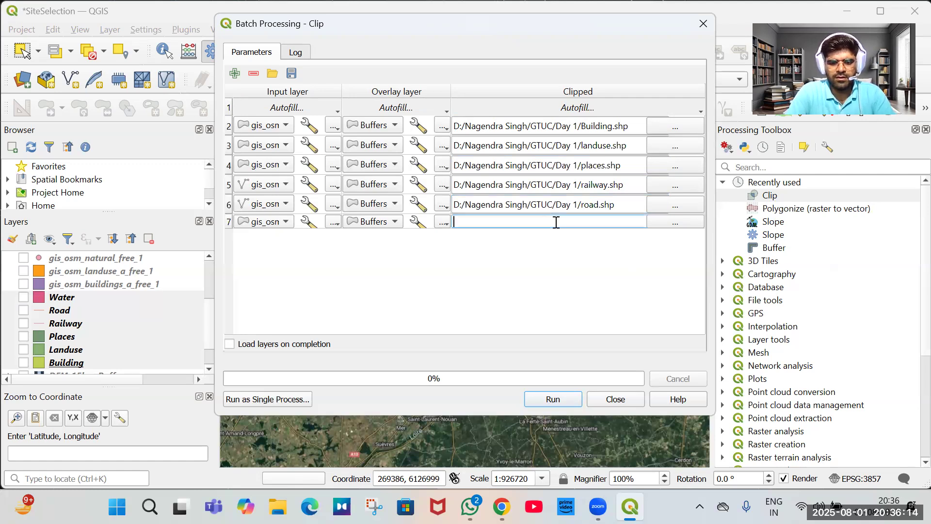
pyautogui.write('D:/Nagendra Singh/GTUC/Day 1/landuse.shp')
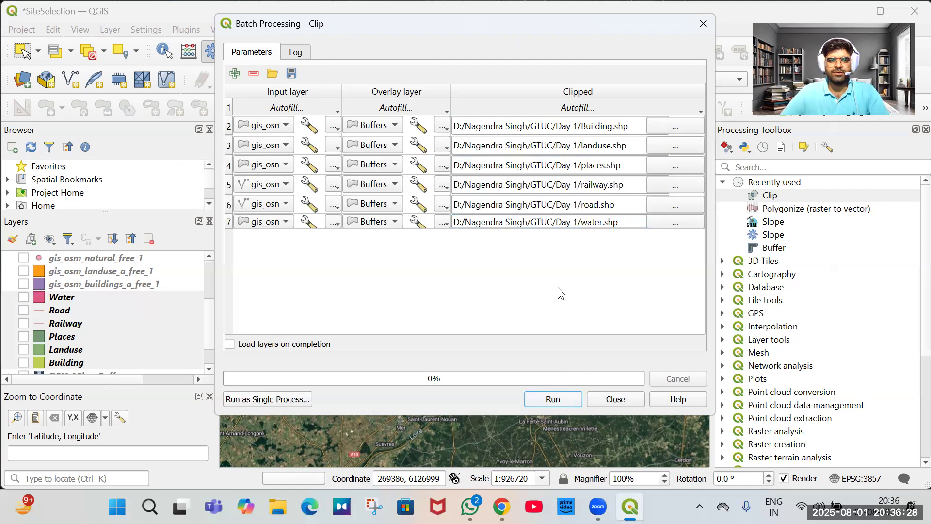
# Run the batch clip for all six layers.
pyautogui.click(552, 399)
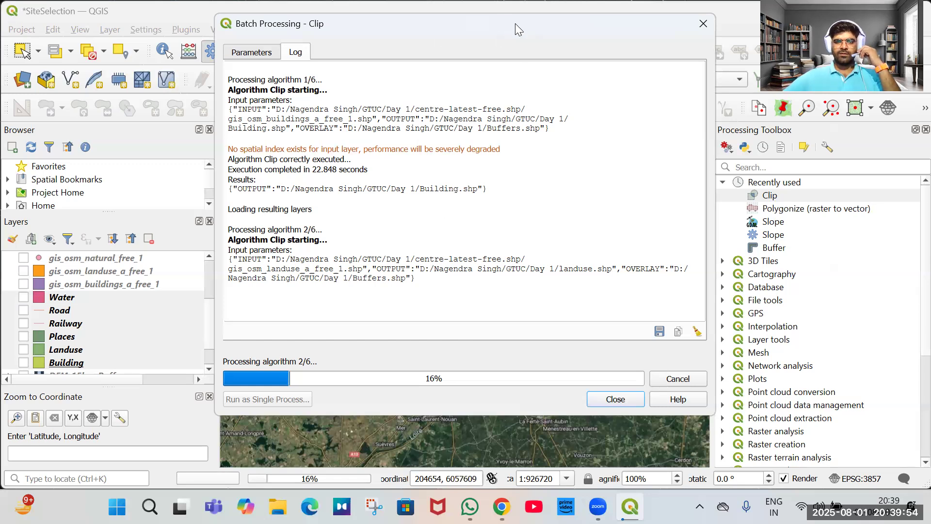
pyautogui.moveTo(440, 30); pyautogui.dragTo(357, 37)
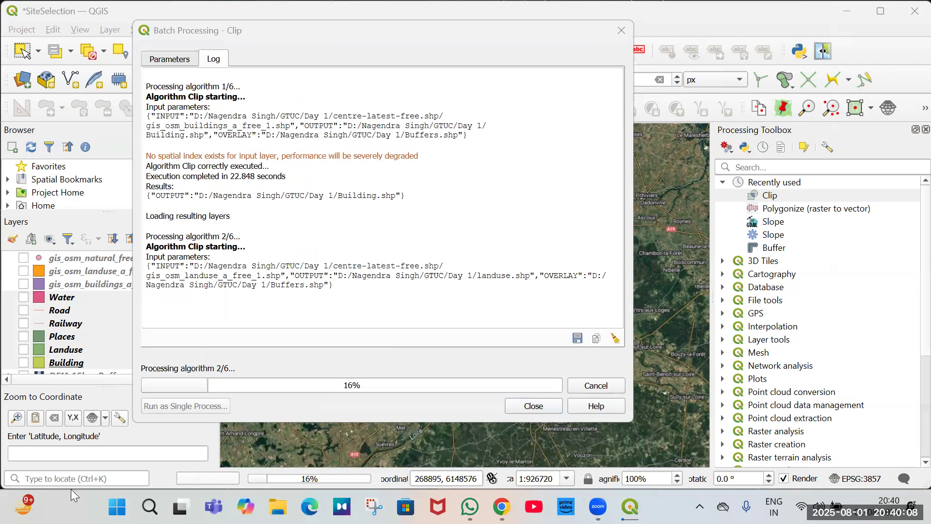
pyautogui.click(846, 11)
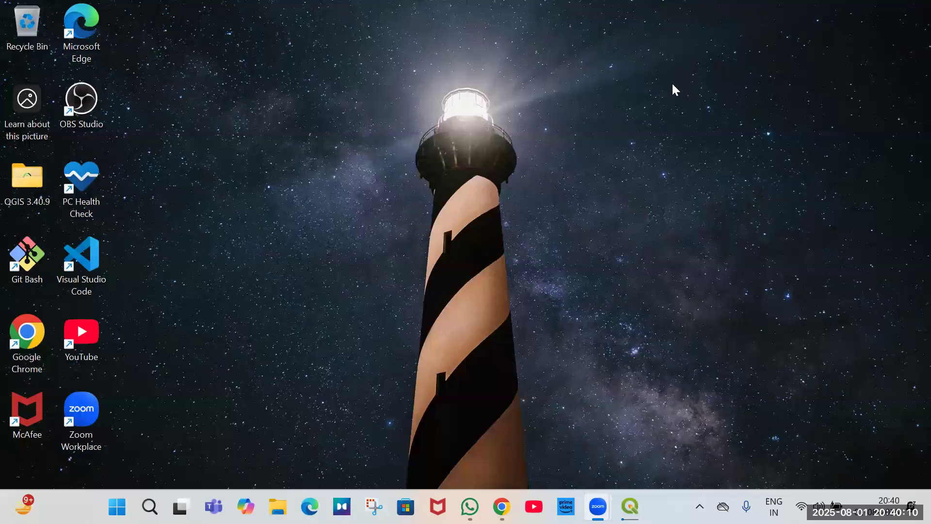
pyautogui.rightClick(674, 64)
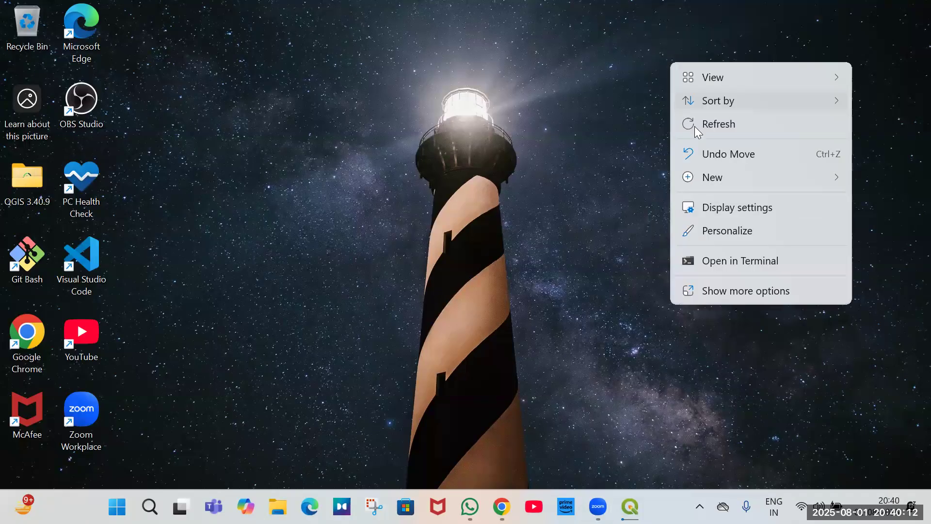
pyautogui.click(582, 335)
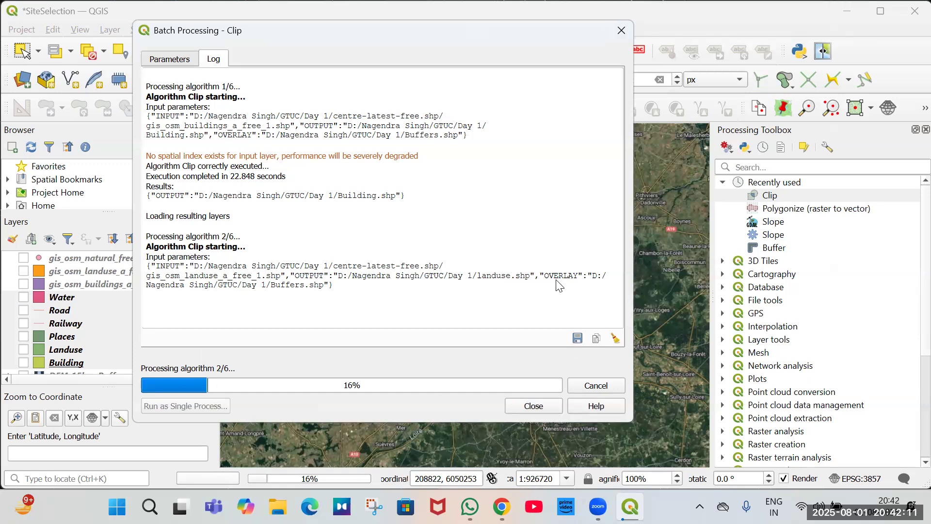
# Switch to the browser and open the Geoportail Urbanisme cartography page in a new tab.
pyautogui.hotkey('alt', 'Tab')
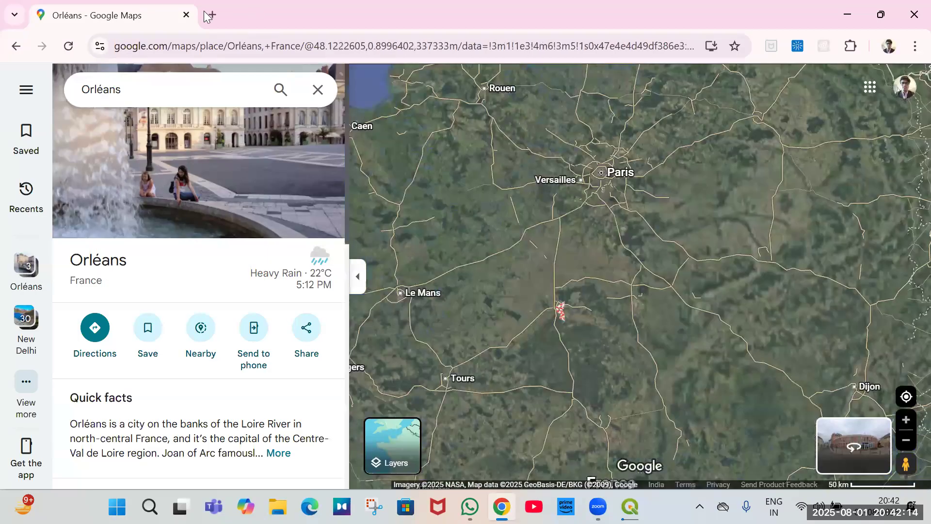
pyautogui.click(209, 14)
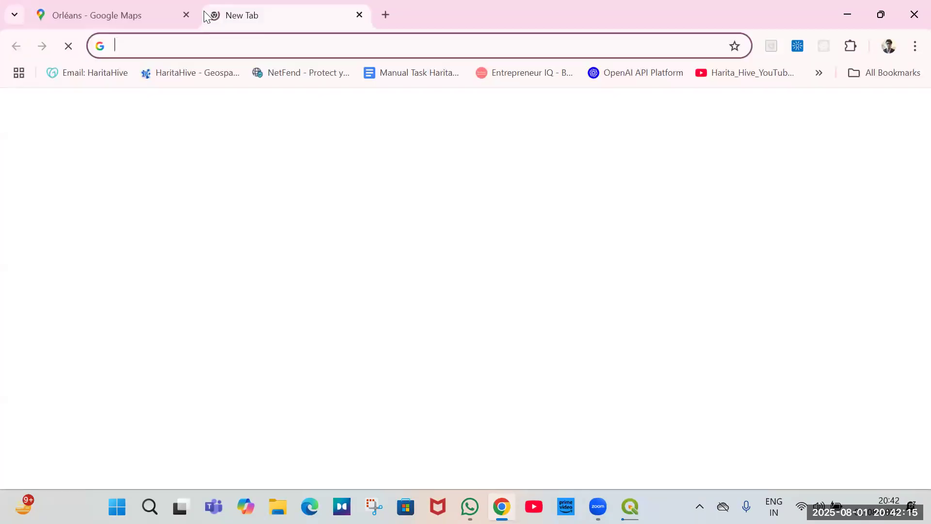
pyautogui.write('geo')
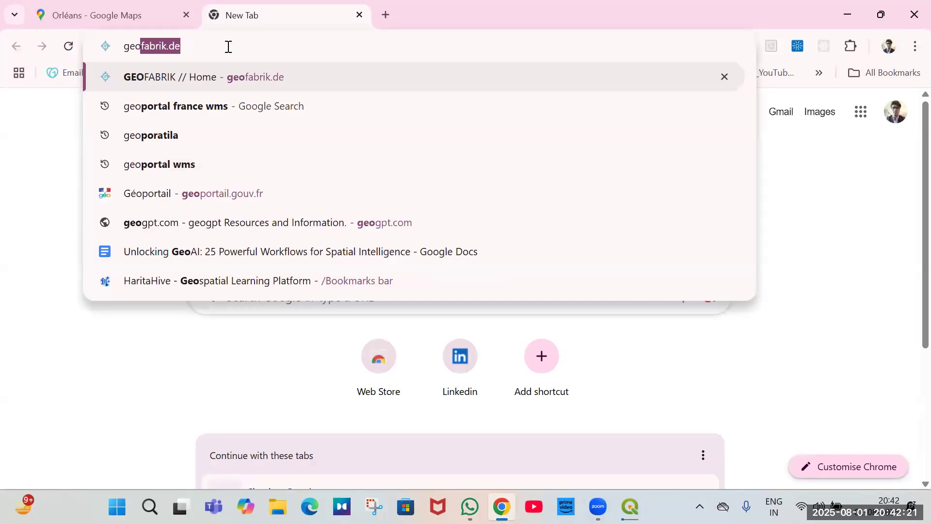
pyautogui.hotkey('ctrl', 'a')
pyautogui.press('BackSpace')
pyautogui.write('urba')
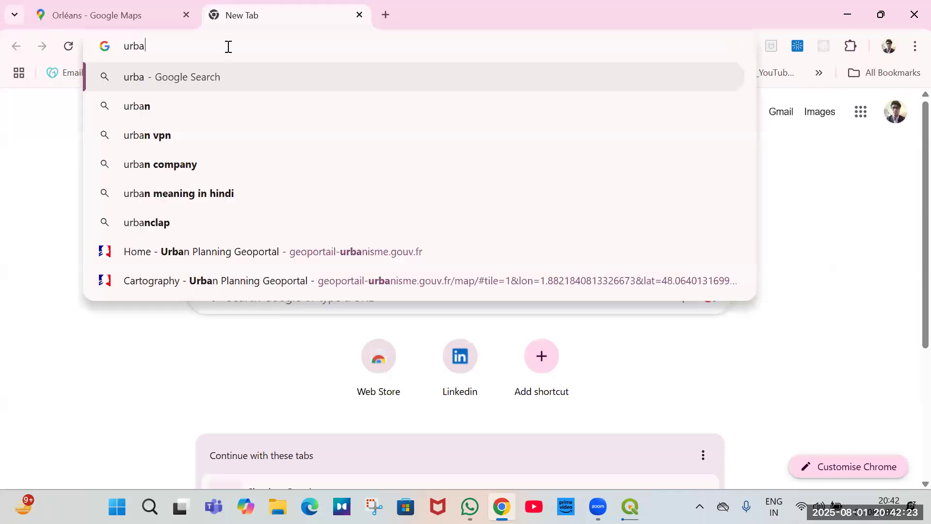
pyautogui.write('n')
pyautogui.press('Up')
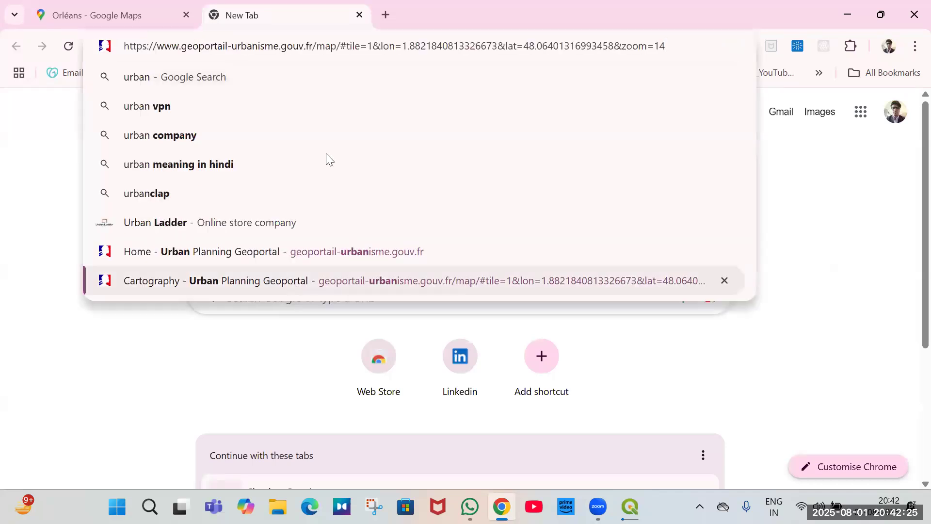
pyautogui.press('Return')
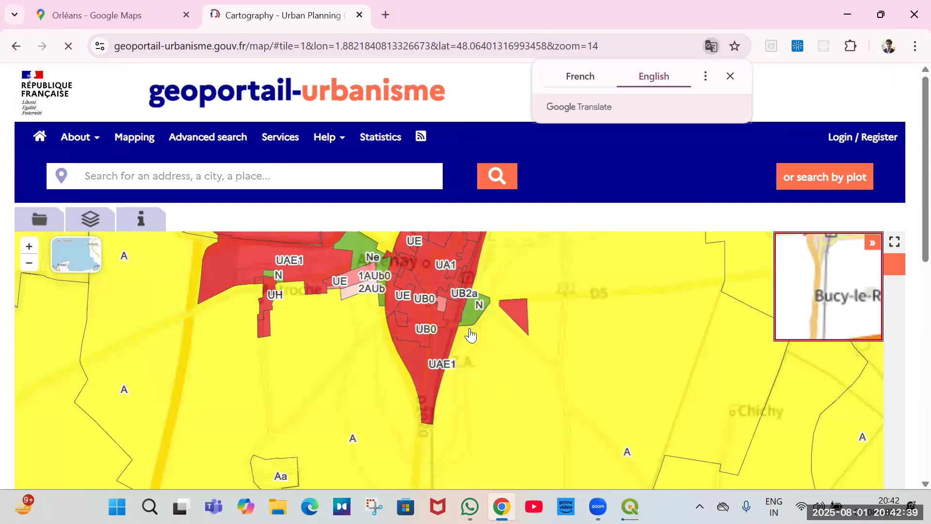
# Navigate the zoning map to Orléans and inspect a plot in Fleury-les-Aubrais with its urban planning documents.
pyautogui.moveTo(470, 332); pyautogui.dragTo(440, 287)
pyautogui.scroll(-4, 445, 291)
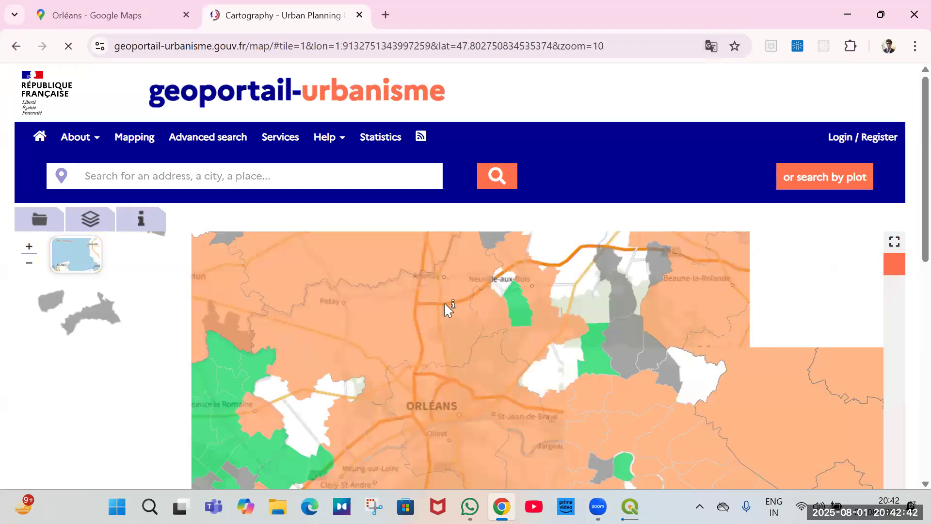
pyautogui.moveTo(435, 306); pyautogui.dragTo(504, 373)
pyautogui.moveTo(502, 321); pyautogui.dragTo(504, 289)
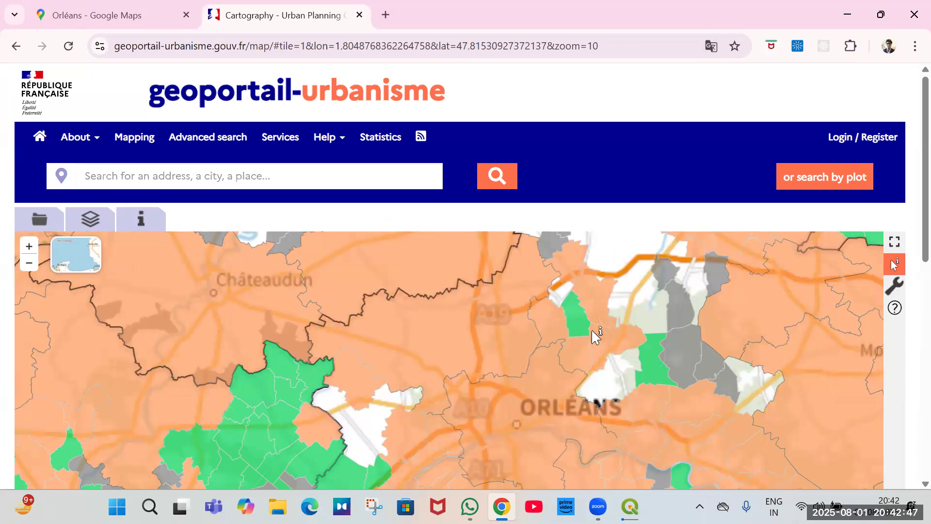
pyautogui.scroll(1, 518, 414)
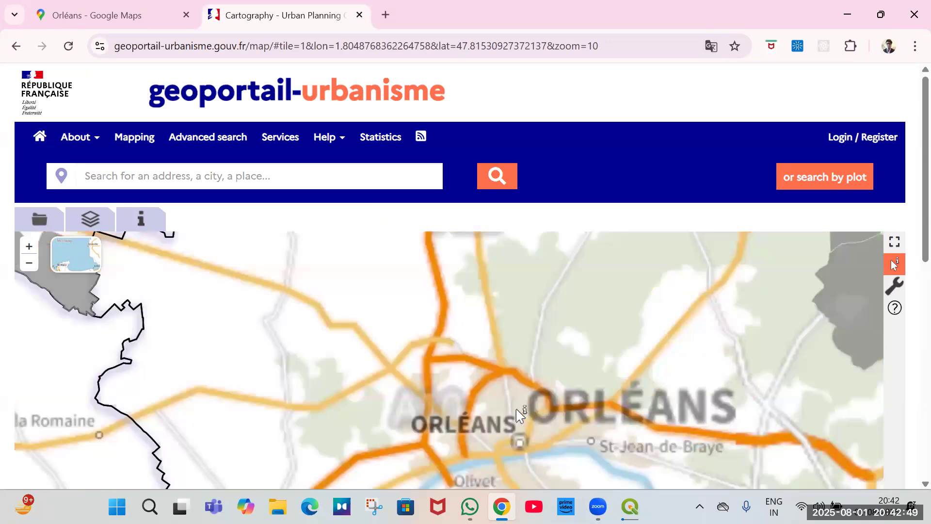
pyautogui.scroll(1, 485, 393)
pyautogui.scroll(1, 513, 370)
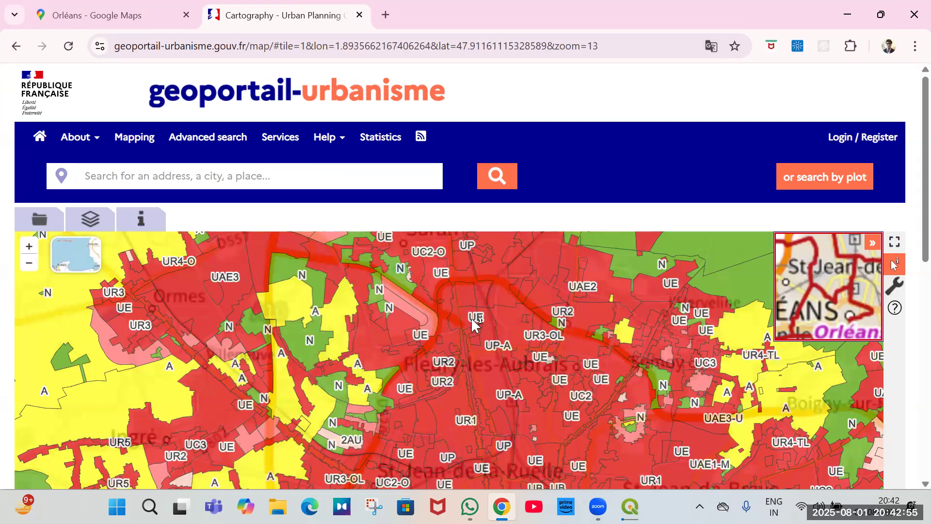
pyautogui.click(467, 317)
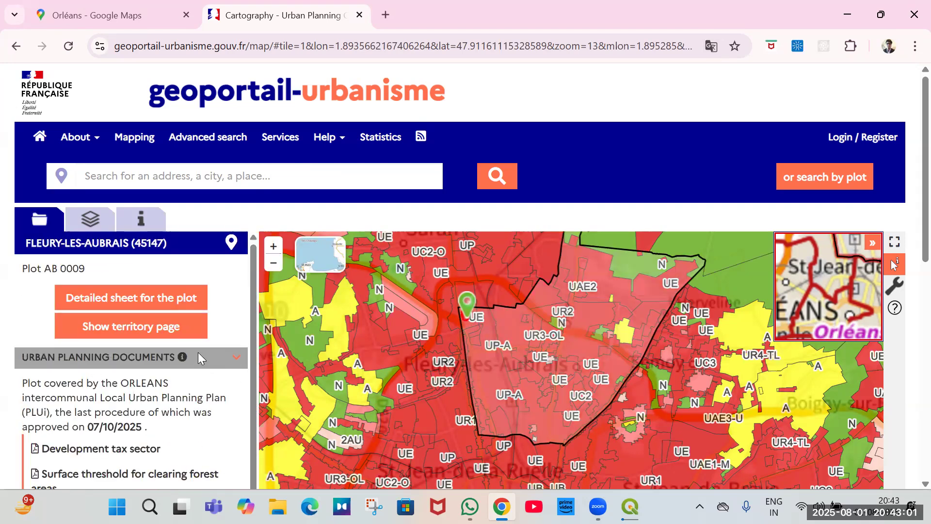
pyautogui.scroll(-2, 198, 352)
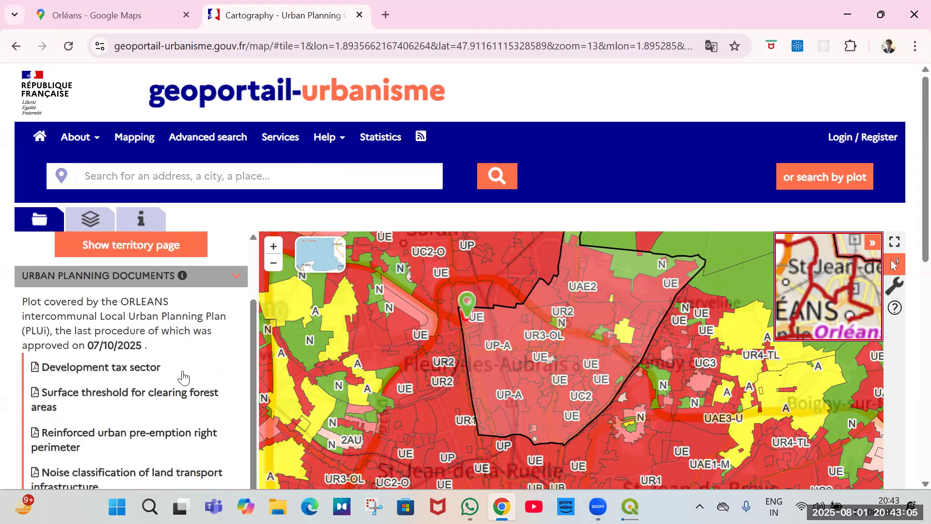
pyautogui.scroll(-3, 184, 377)
pyautogui.scroll(-5, 183, 377)
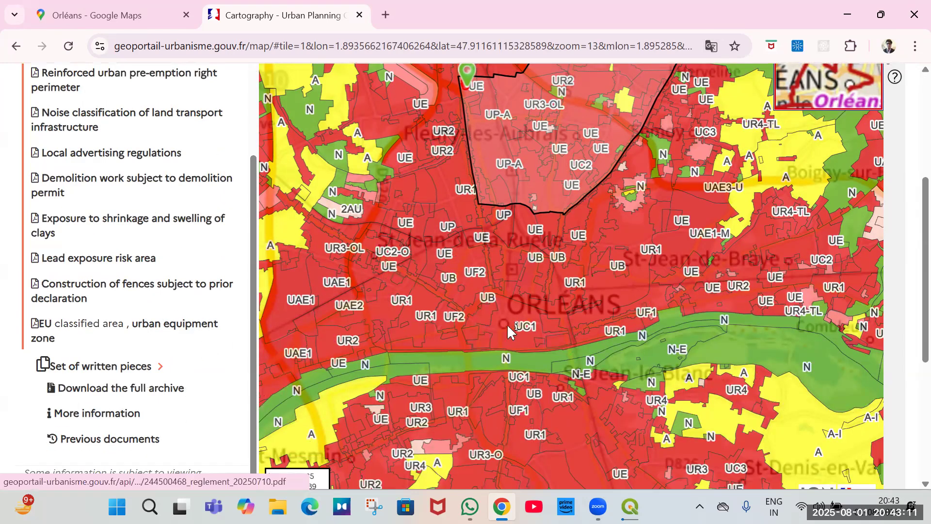
# Pan north and inspect a natural-zone plot near Cercottes with its urban planning documents.
pyautogui.scroll(-2, 542, 345)
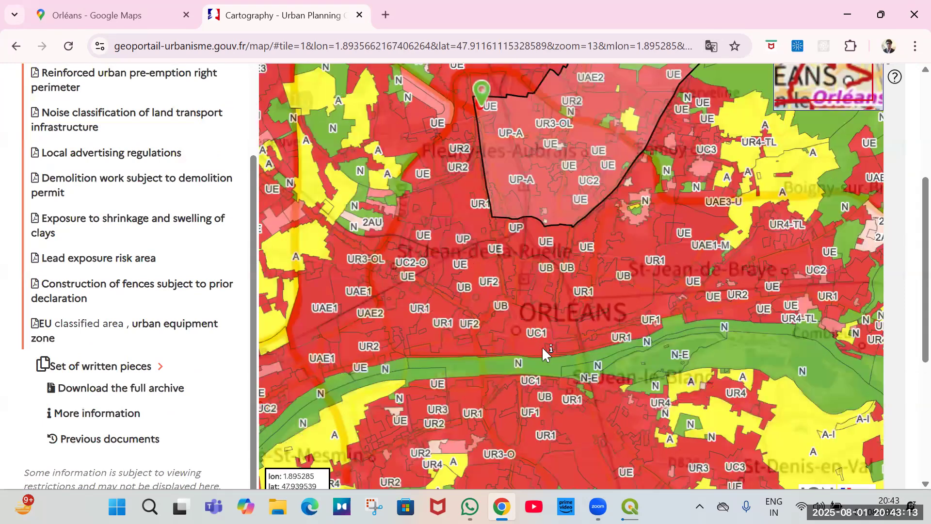
pyautogui.moveTo(492, 270); pyautogui.dragTo(510, 331)
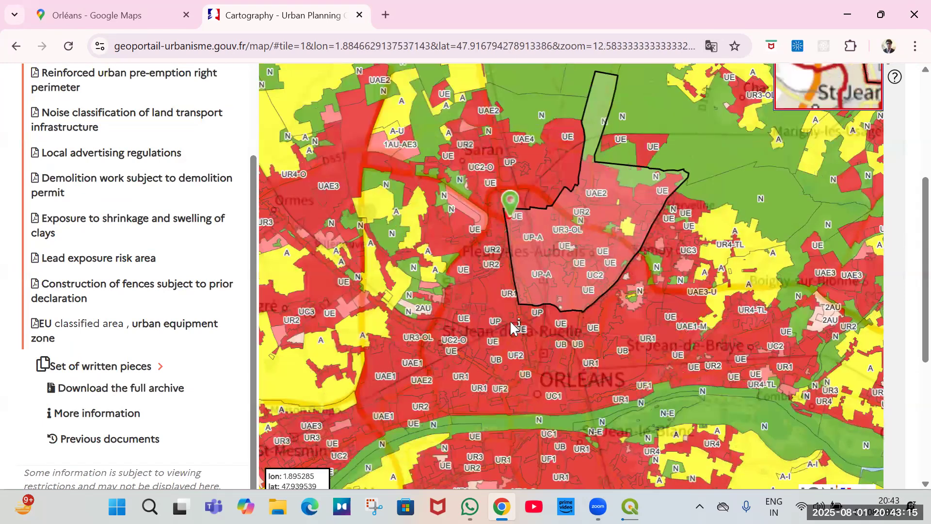
pyautogui.moveTo(461, 194); pyautogui.dragTo(472, 281)
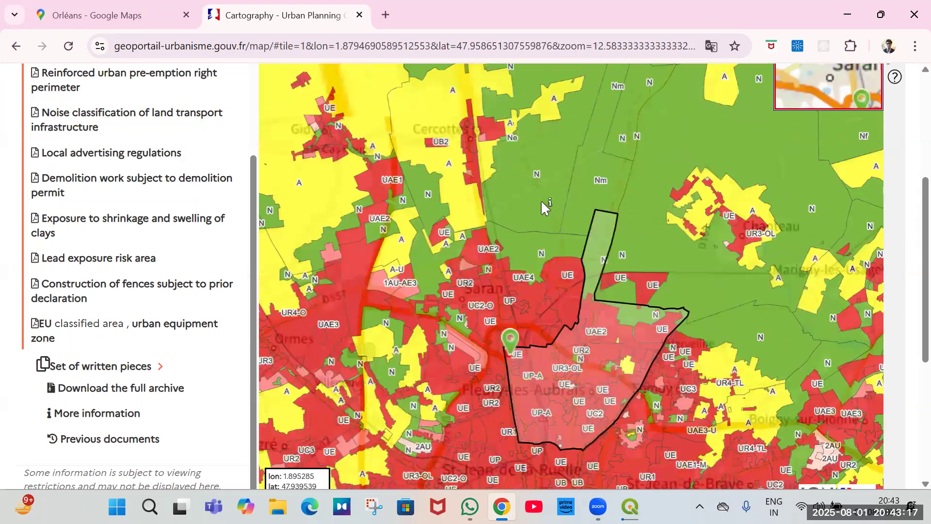
pyautogui.click(542, 203)
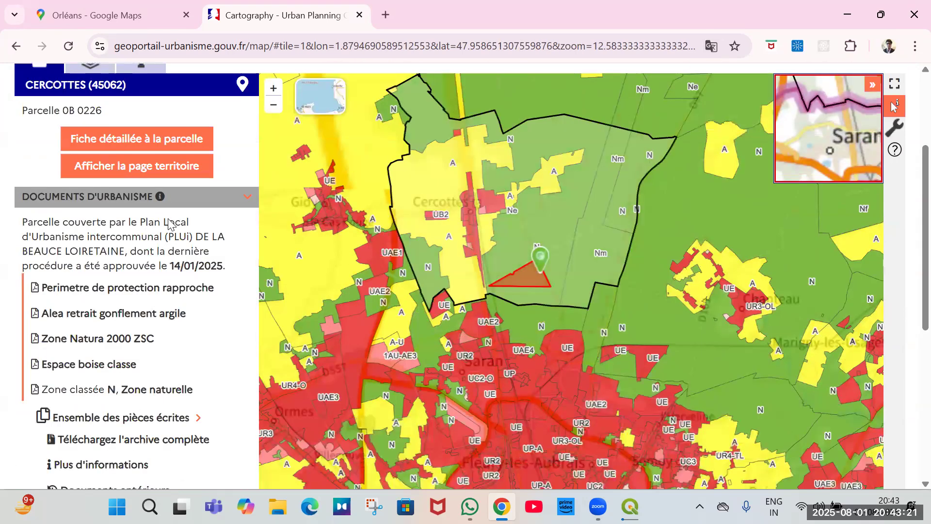
pyautogui.scroll(-1, 174, 240)
pyautogui.scroll(-3, 173, 259)
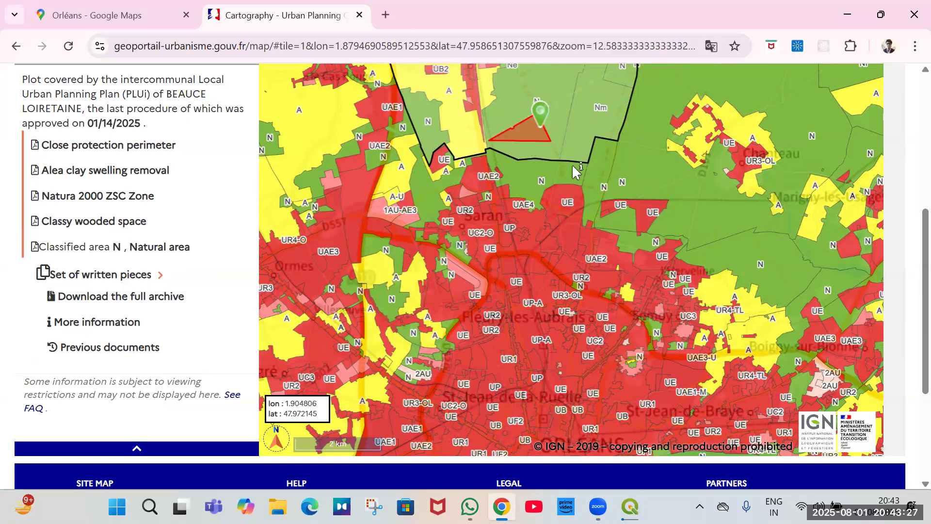
# Pan the zoning map north-west, inspect an agricultural plot near Gidy, and zoom into Cercottes.
pyautogui.moveTo(542, 157); pyautogui.dragTo(618, 343)
pyautogui.click(408, 118)
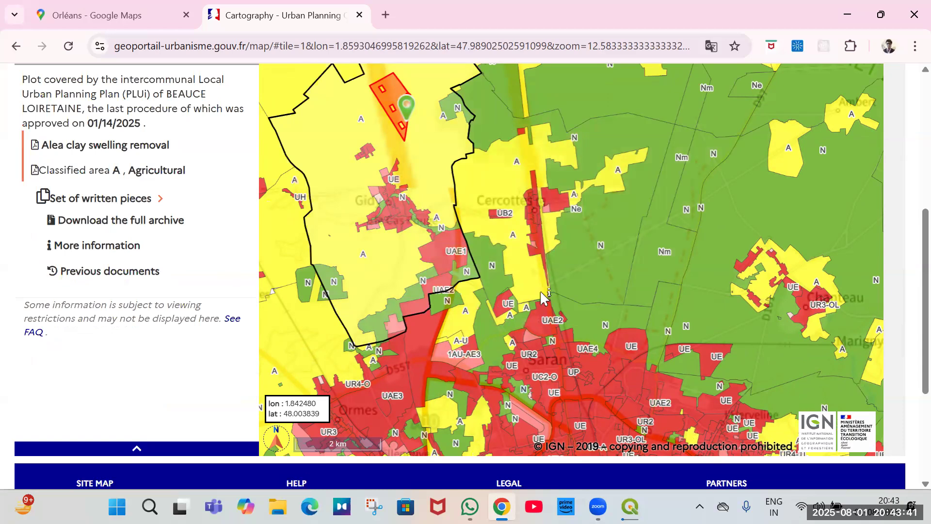
pyautogui.scroll(2, 540, 290)
pyautogui.scroll(1, 589, 229)
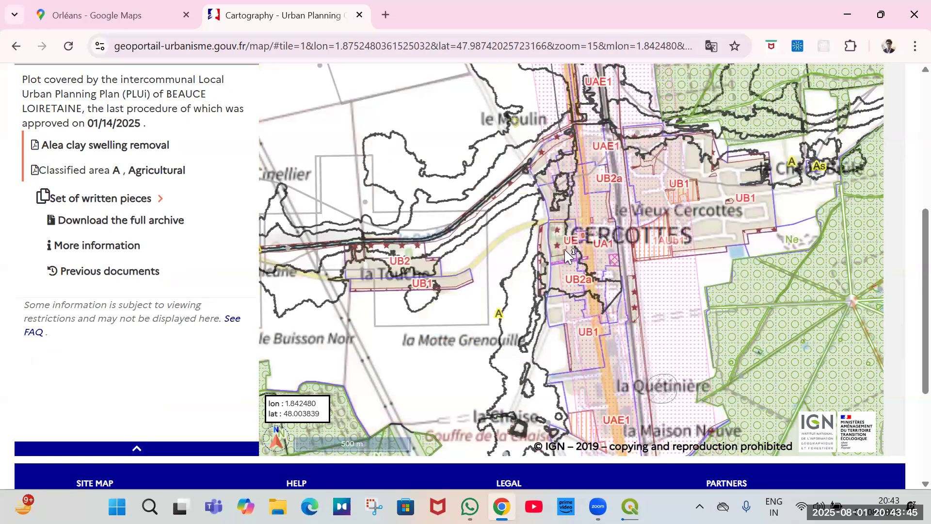
# Inspect plots in Cercottes, including a collective-equipment zone and UAE1 mixed economic activity zones, with their planning documents.
pyautogui.click(565, 249)
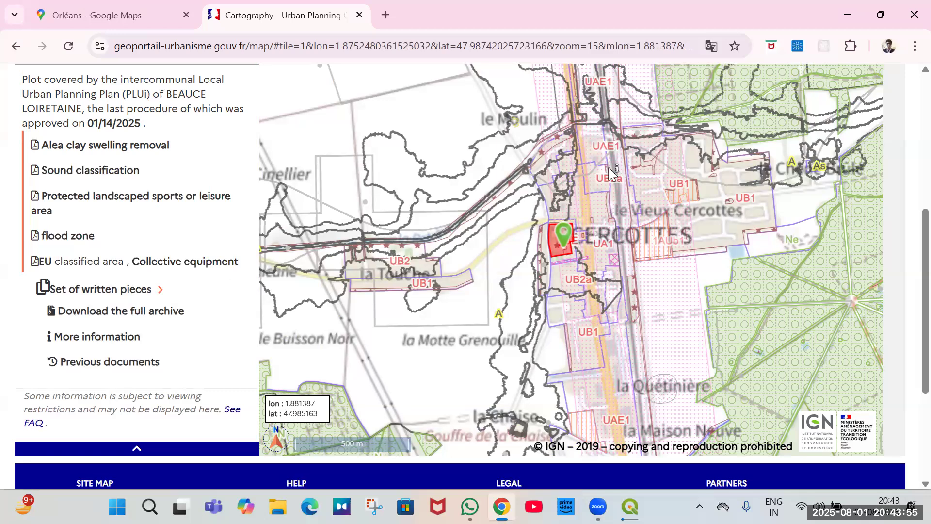
pyautogui.click(593, 145)
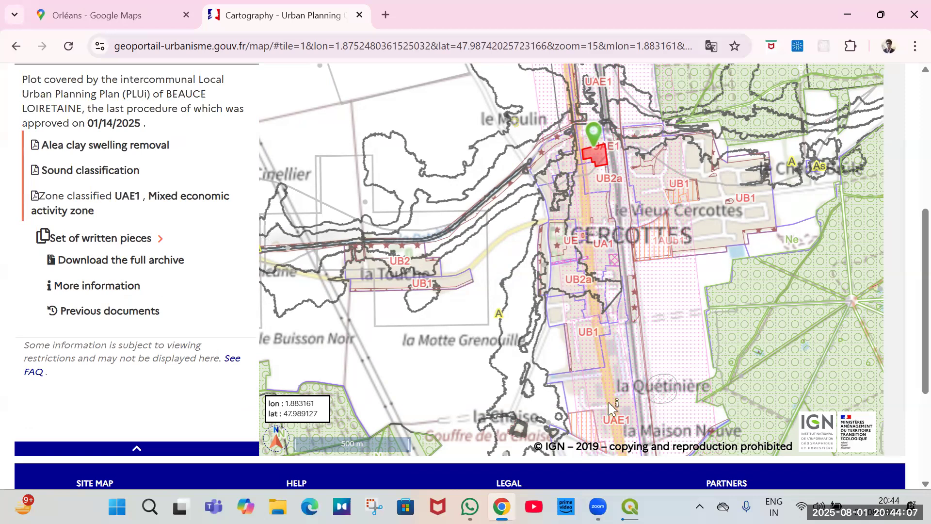
pyautogui.click(610, 421)
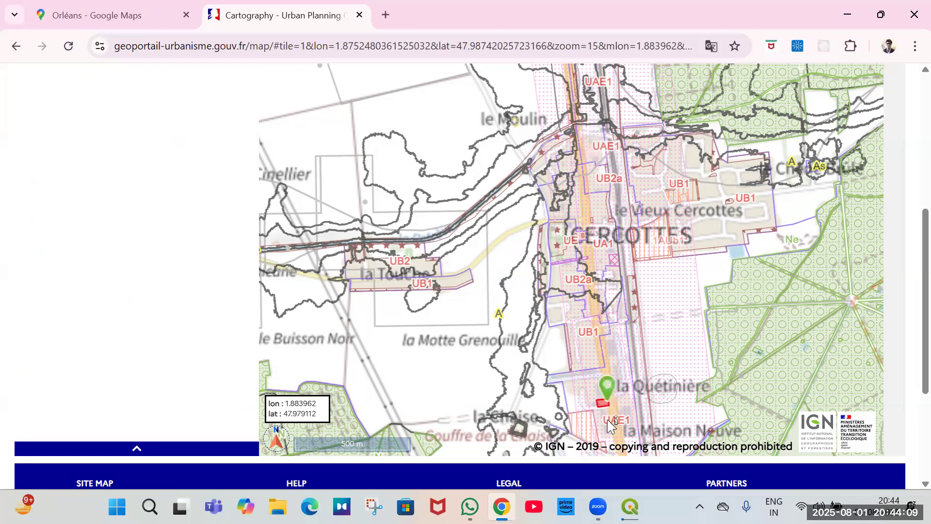
pyautogui.click(617, 416)
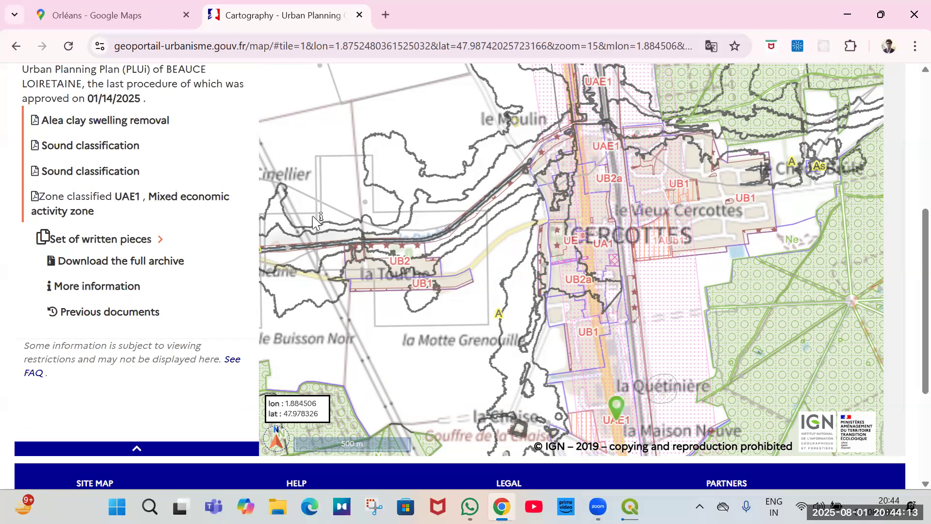
# Pan north and inspect the UAE1 plot beside Route Nationale 20 north of Cercottes, zooming in on it.
pyautogui.moveTo(618, 265); pyautogui.dragTo(641, 286)
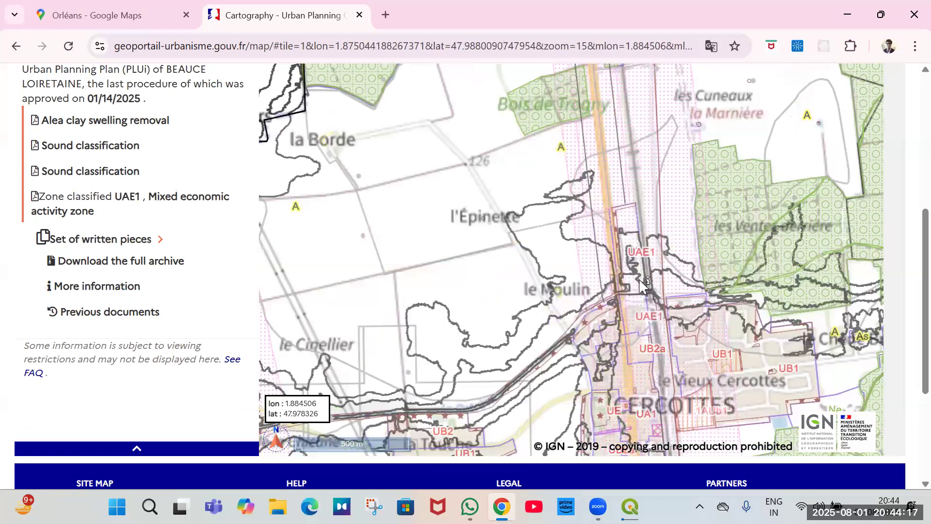
pyautogui.click(641, 286)
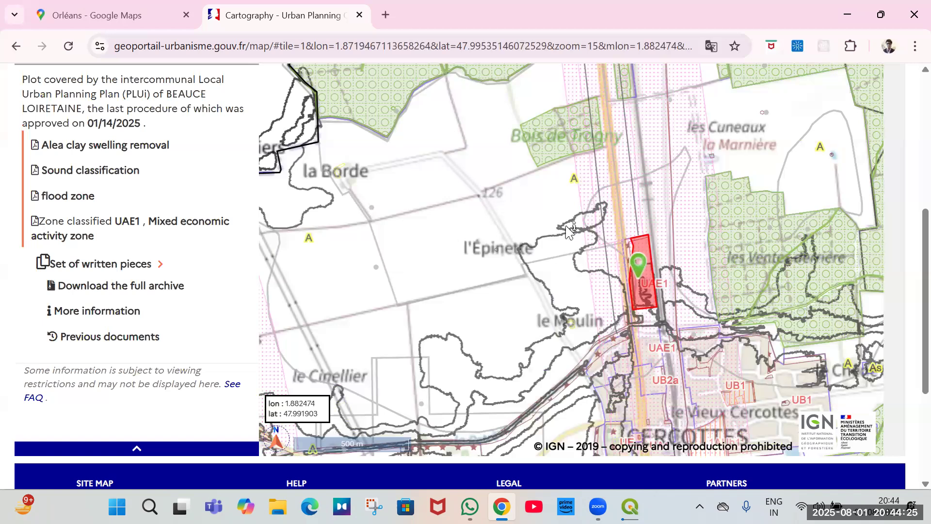
pyautogui.scroll(-1, 569, 226)
pyautogui.scroll(-1, 611, 252)
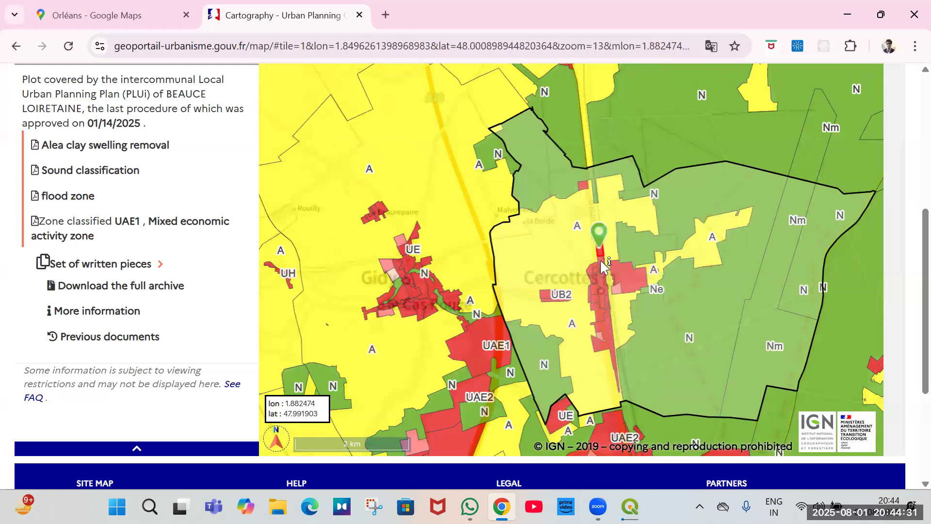
pyautogui.scroll(1, 602, 262)
pyautogui.scroll(1, 601, 264)
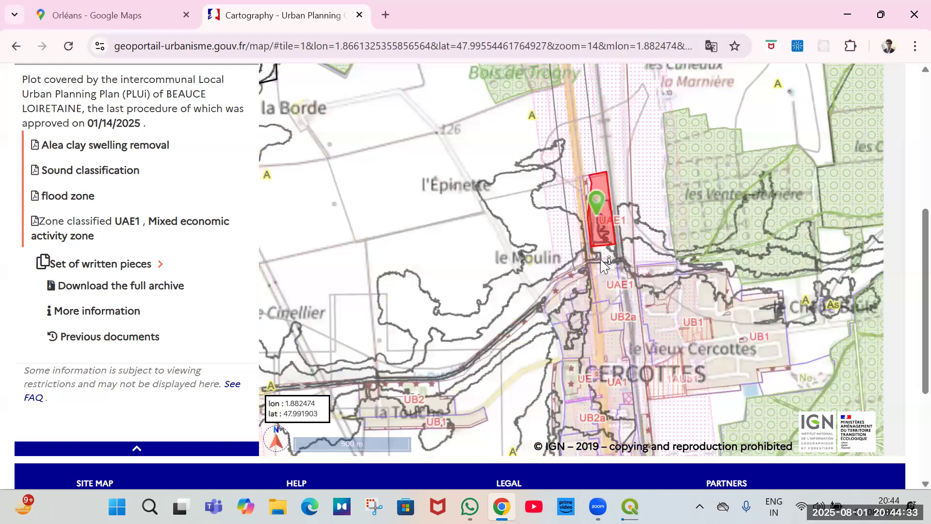
pyautogui.scroll(2, 602, 264)
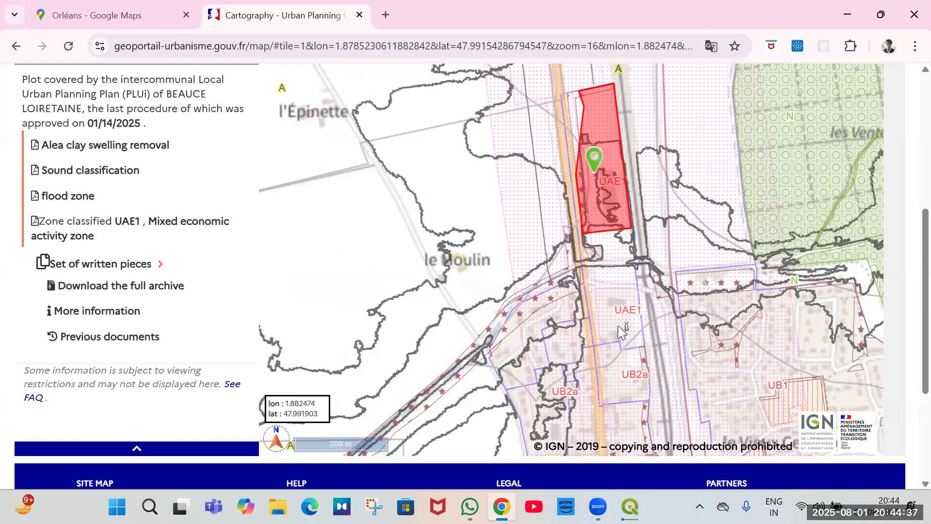
# Switch to the Google Maps tab and zoom the satellite view into Cercottes.
pyautogui.click(136, 7)
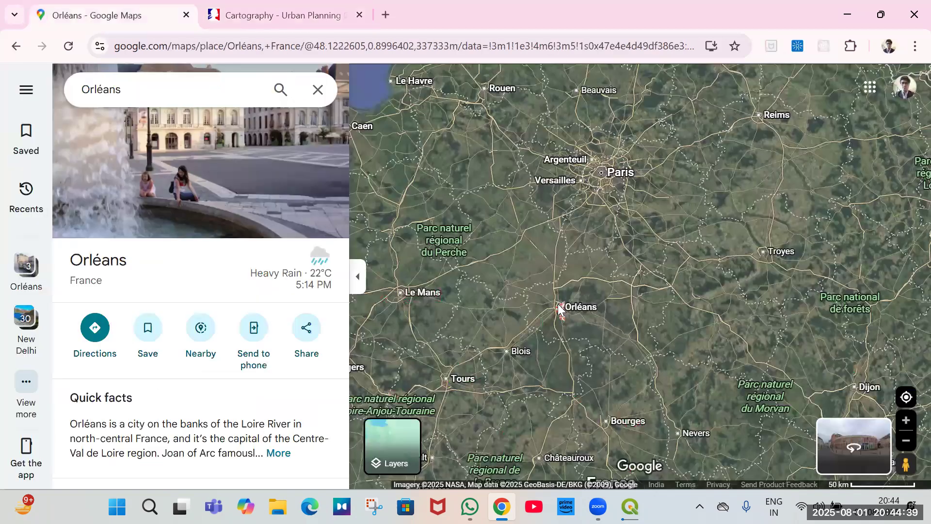
pyautogui.scroll(2, 560, 274)
pyautogui.scroll(2, 553, 320)
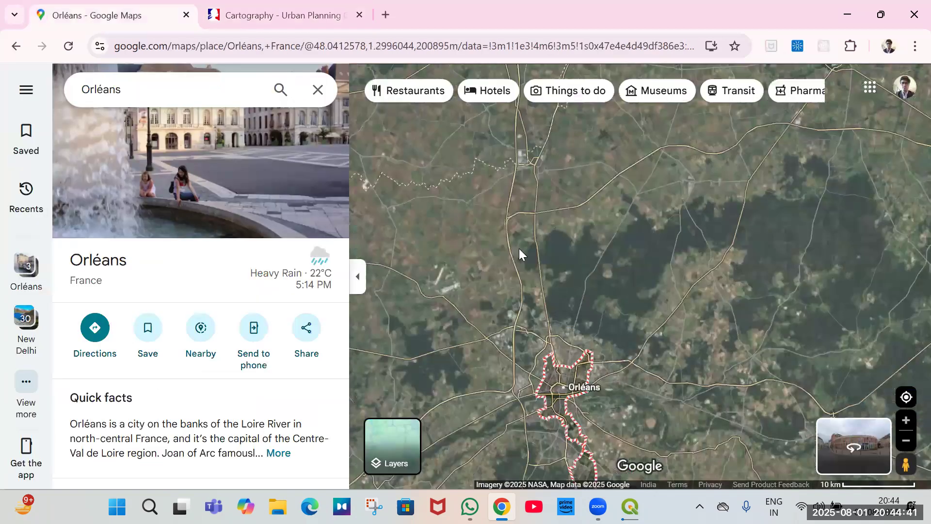
pyautogui.scroll(2, 485, 184)
pyautogui.scroll(2, 553, 328)
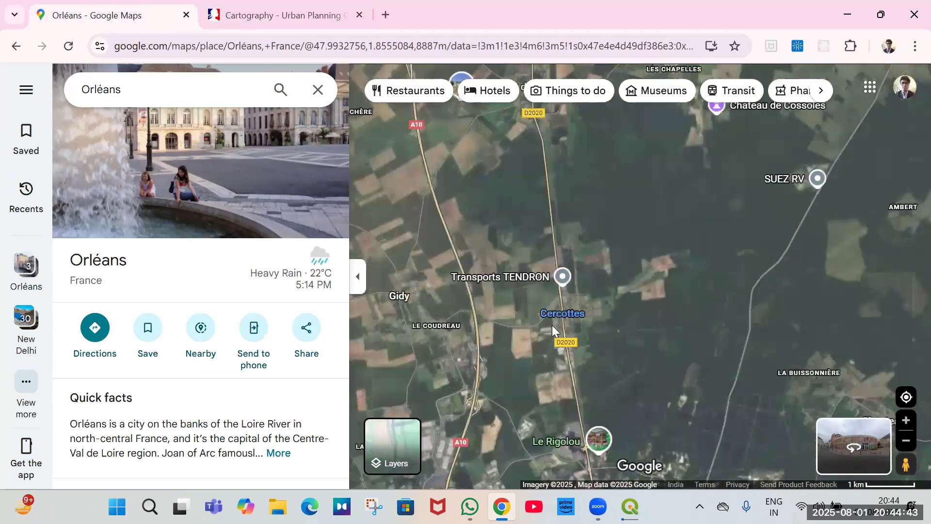
pyautogui.scroll(2, 569, 328)
pyautogui.scroll(2, 566, 288)
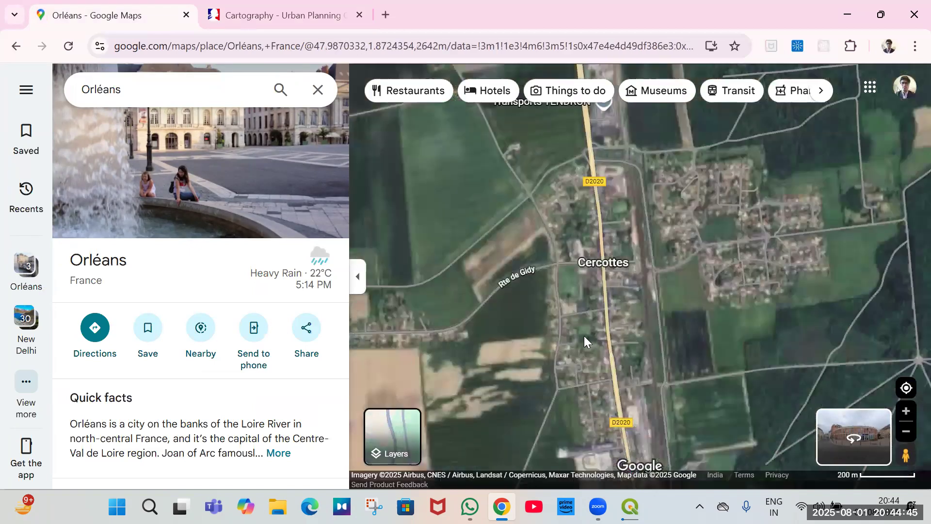
pyautogui.scroll(1, 571, 274)
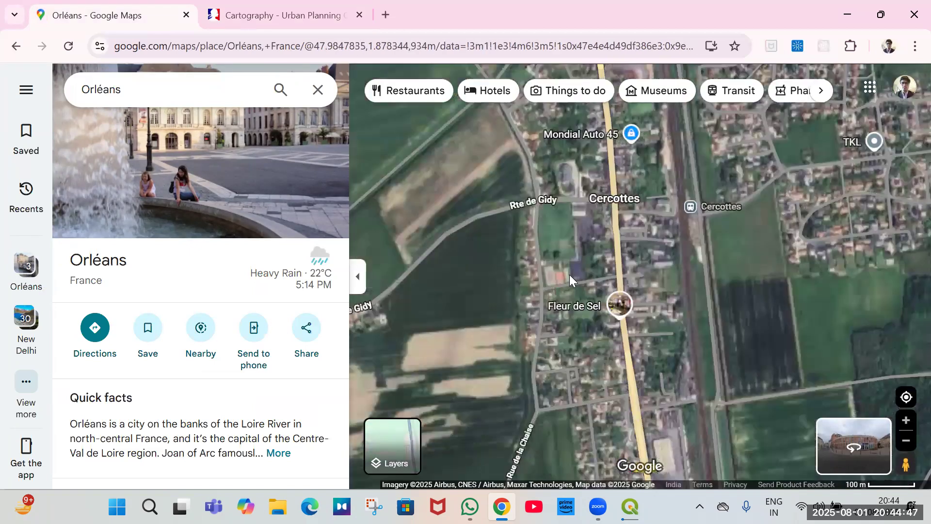
pyautogui.scroll(2, 570, 275)
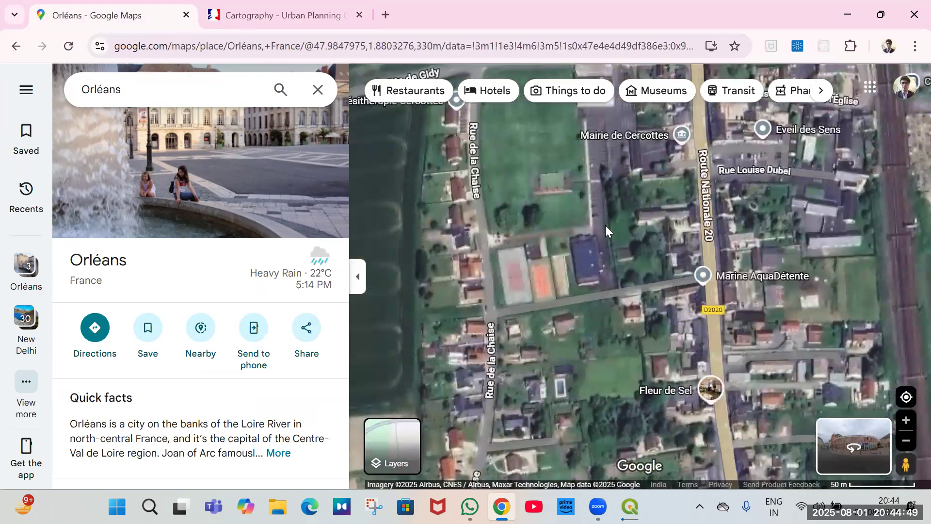
# Pan the satellite view north along Route Nationale 20 to the fields beyond Cercottes.
pyautogui.moveTo(608, 279); pyautogui.dragTo(614, 342)
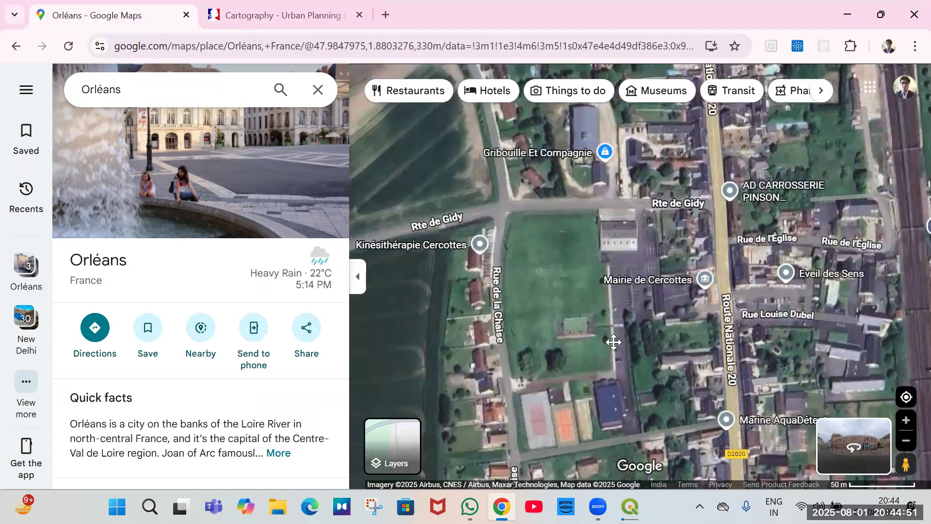
pyautogui.moveTo(597, 273); pyautogui.dragTo(612, 387)
pyautogui.scroll(-1, 613, 387)
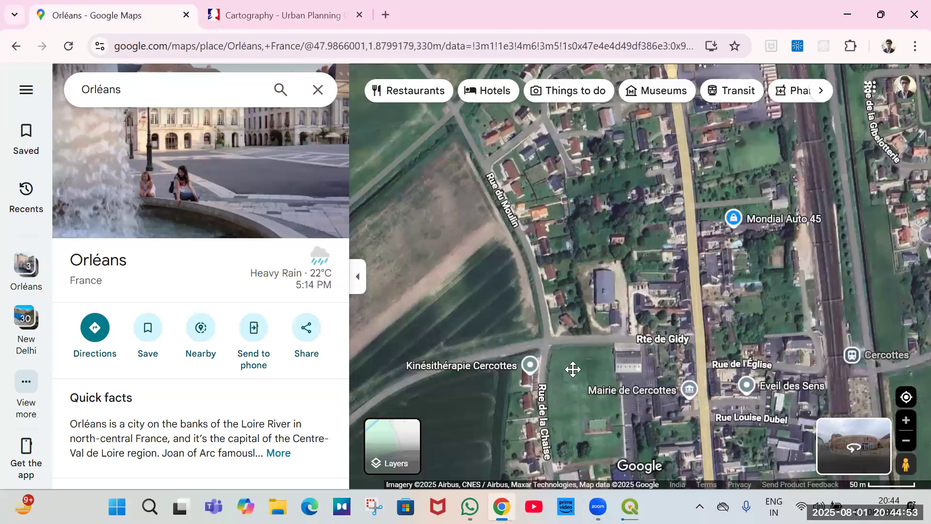
pyautogui.moveTo(657, 142); pyautogui.dragTo(559, 373)
pyautogui.moveTo(604, 275); pyautogui.dragTo(606, 430)
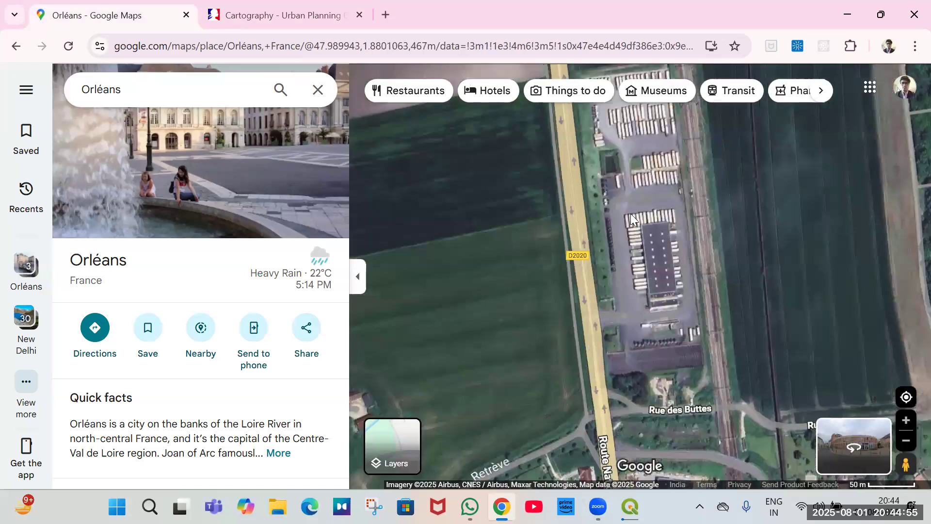
pyautogui.moveTo(636, 237); pyautogui.dragTo(627, 294)
pyautogui.moveTo(606, 222); pyautogui.dragTo(617, 426)
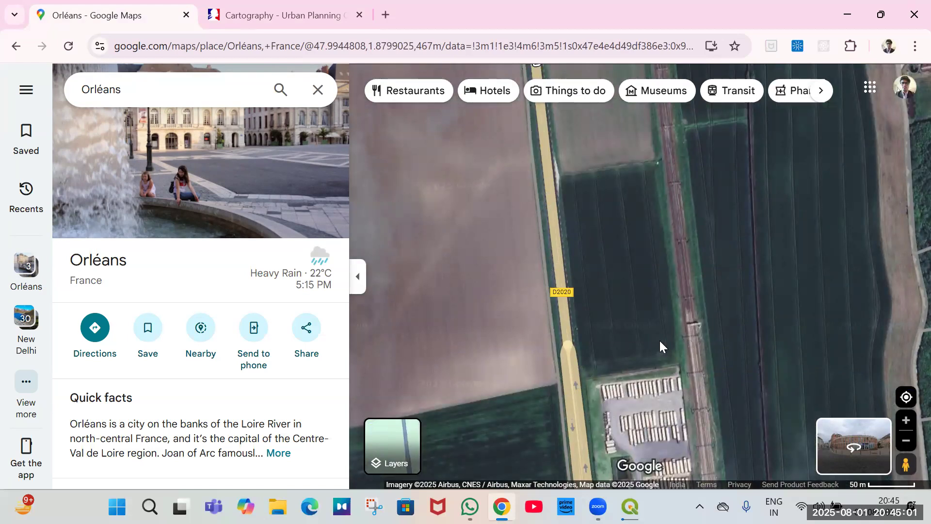
# Compare the UAE1 plot on the zoning map with the satellite imagery, switching between the two tabs.
pyautogui.hotkey('ctrl', 'Tab')
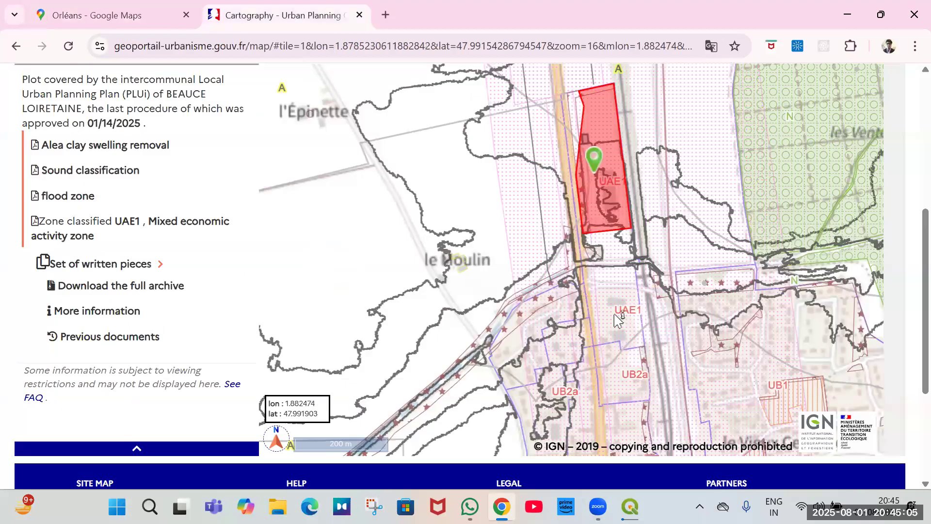
pyautogui.scroll(1, 620, 314)
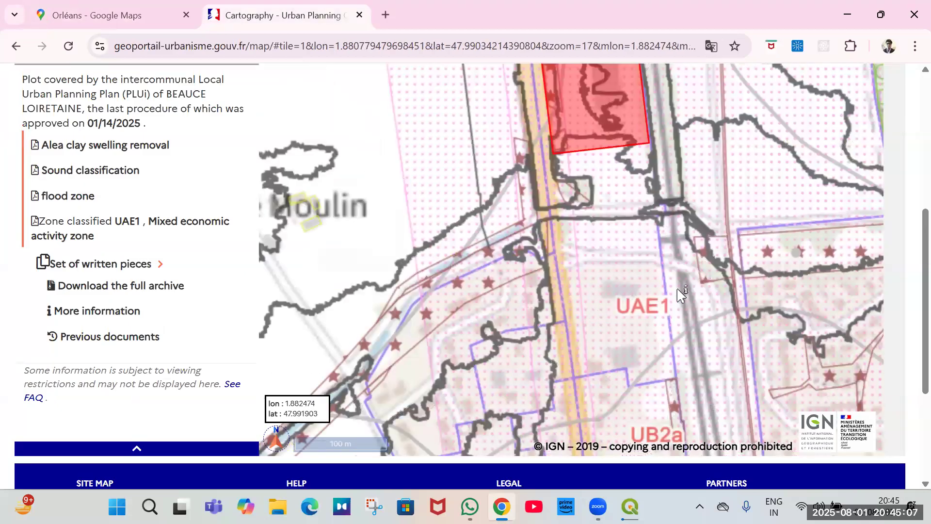
pyautogui.click(121, 9)
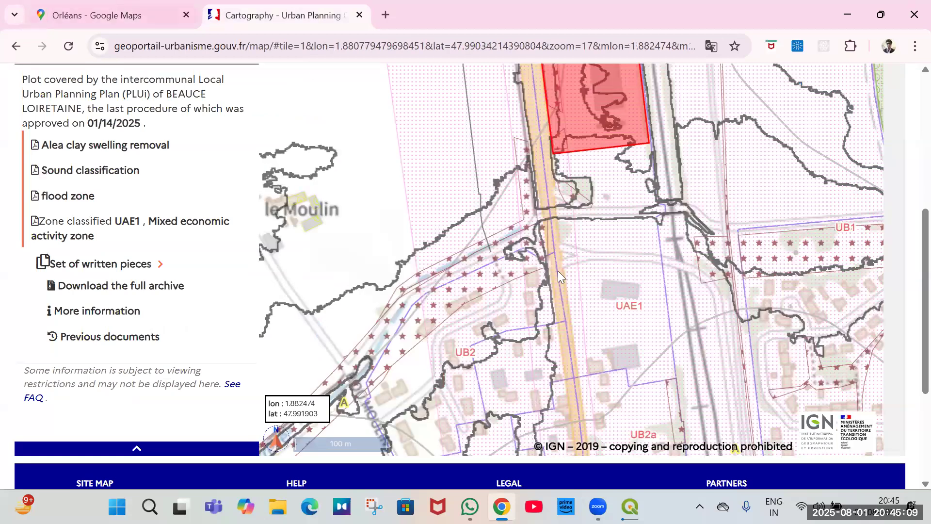
pyautogui.scroll(-1, 564, 261)
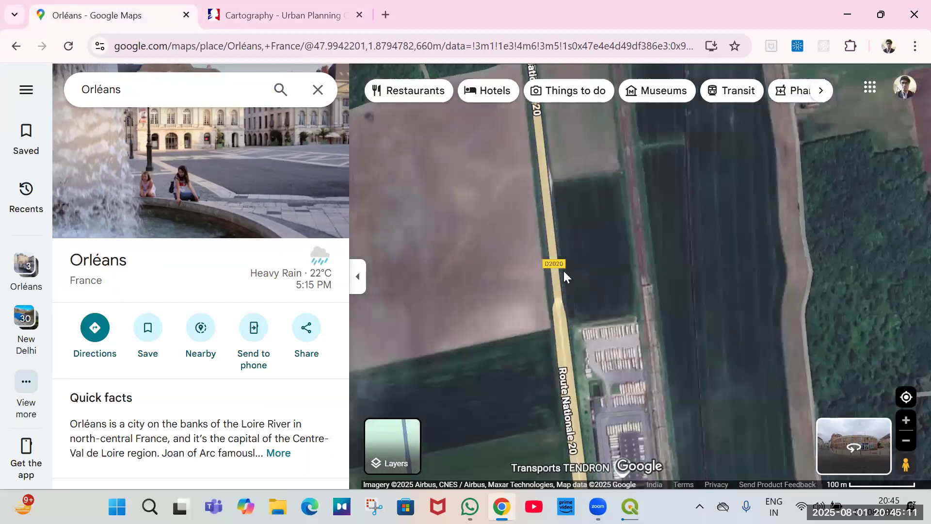
pyautogui.moveTo(544, 387); pyautogui.dragTo(549, 247)
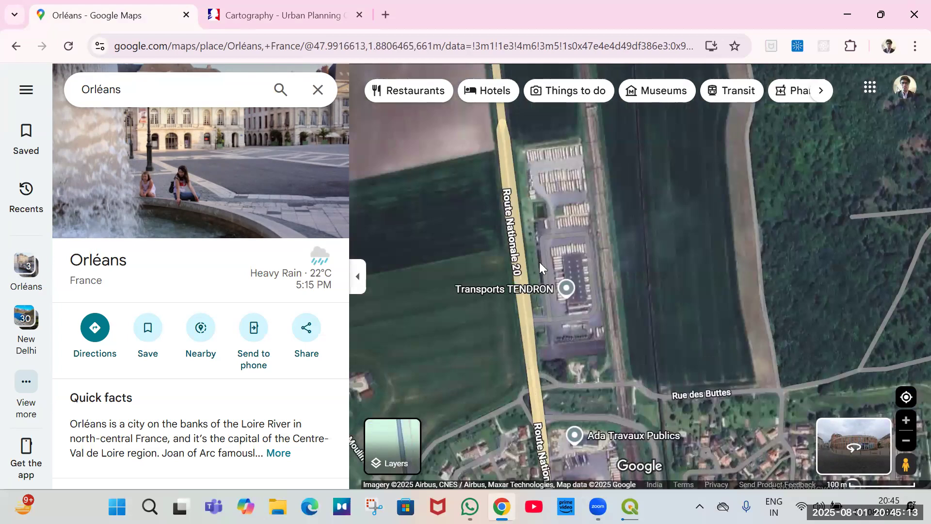
pyautogui.click(300, 17)
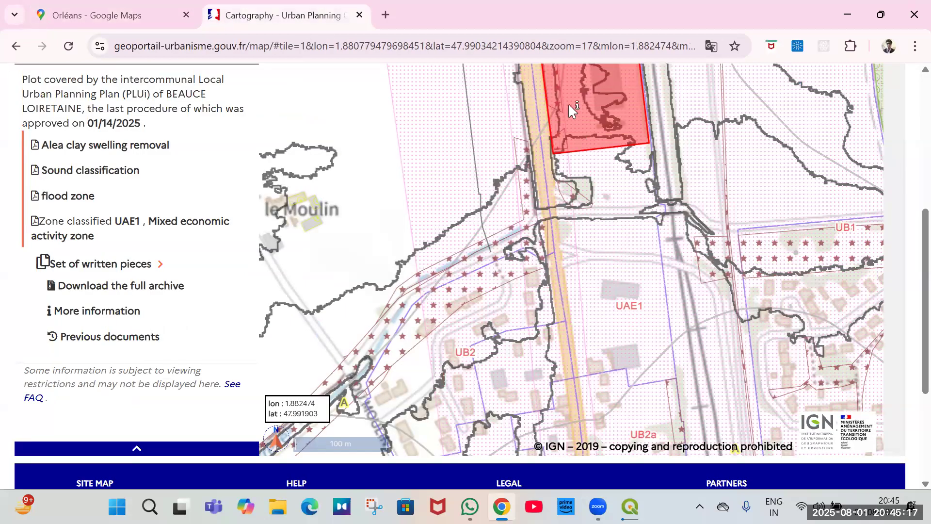
pyautogui.hotkey('ctrl', 'shift', 'Tab')
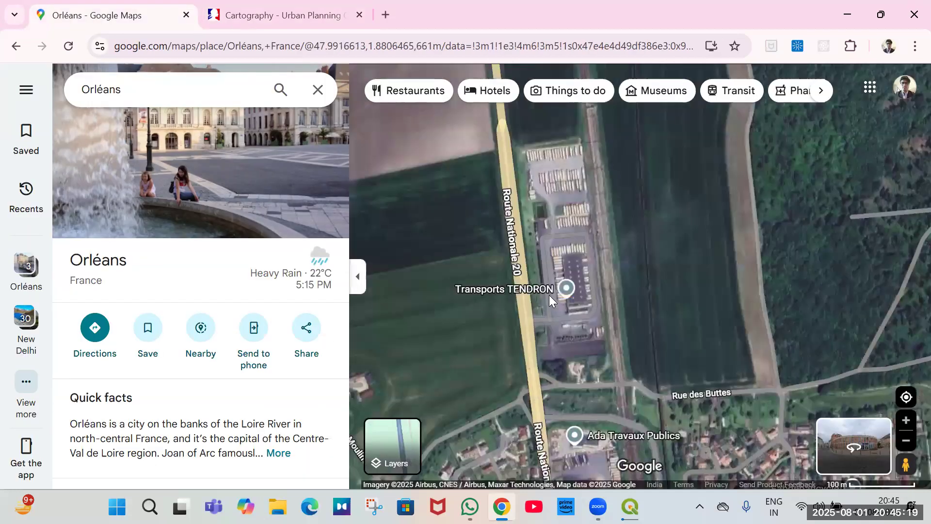
# Align the satellite view with the UAE1 plot's location and cross-check it against the zoning map.
pyautogui.press('Up')
pyautogui.press('Left')
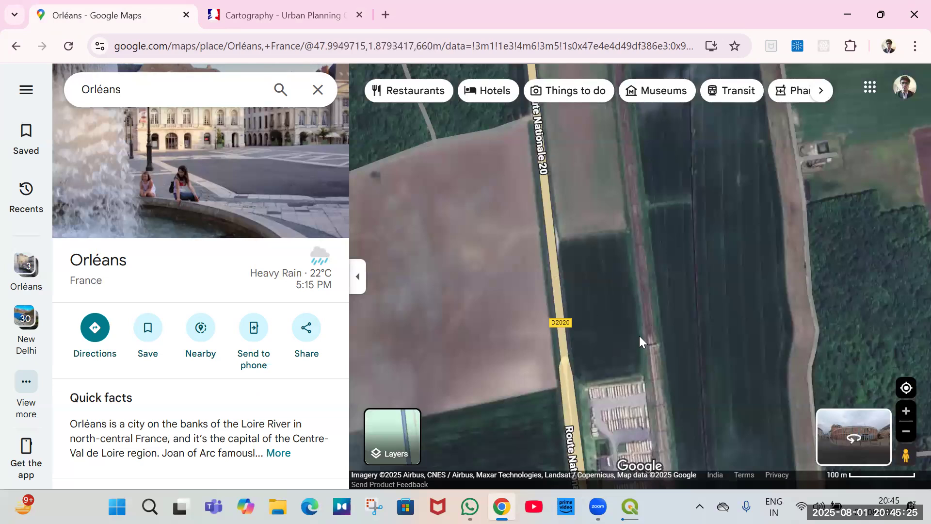
pyautogui.scroll(2, 650, 336)
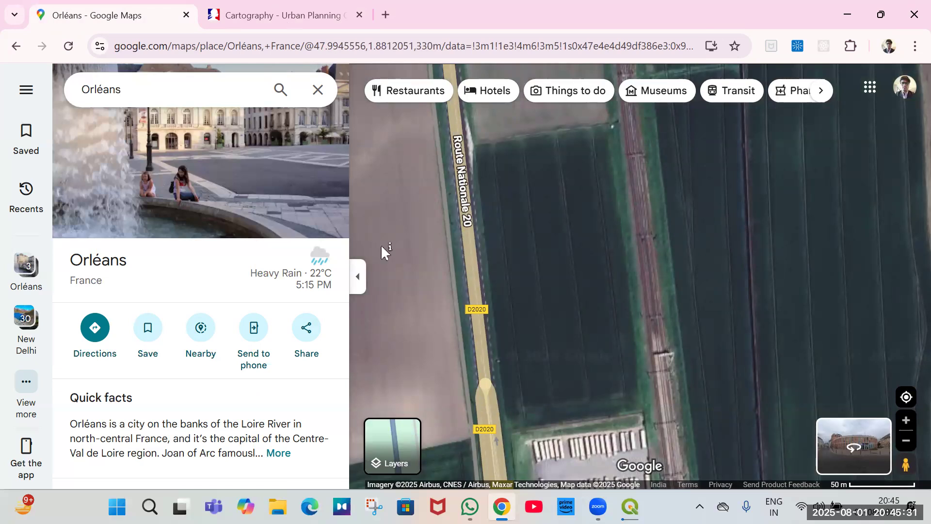
pyautogui.hotkey('ctrl', 'Tab')
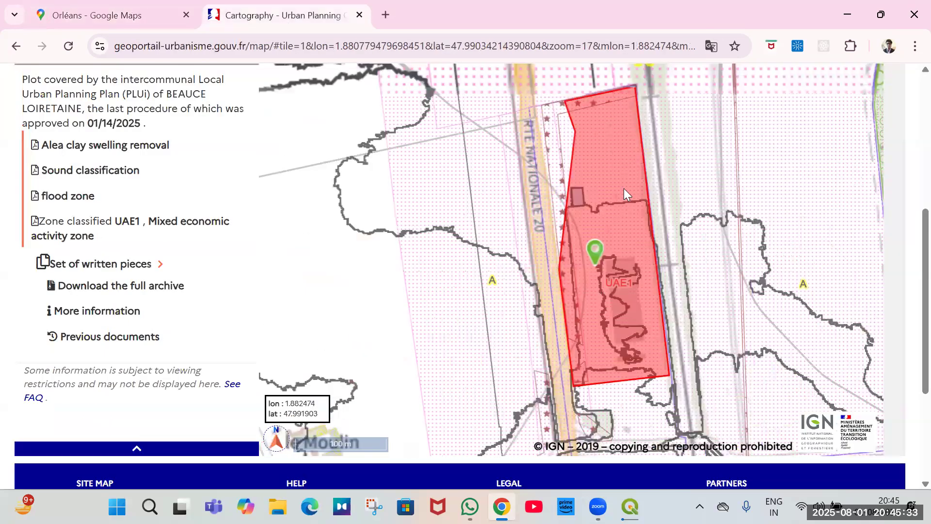
pyautogui.moveTo(624, 188); pyautogui.dragTo(597, 264)
pyautogui.moveTo(609, 166); pyautogui.dragTo(615, 287)
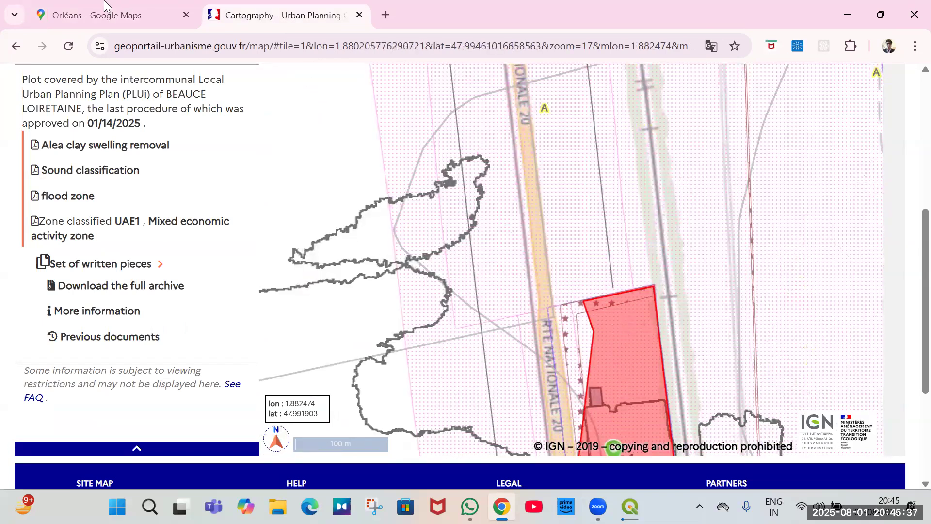
pyautogui.hotkey('ctrl', 'Tab')
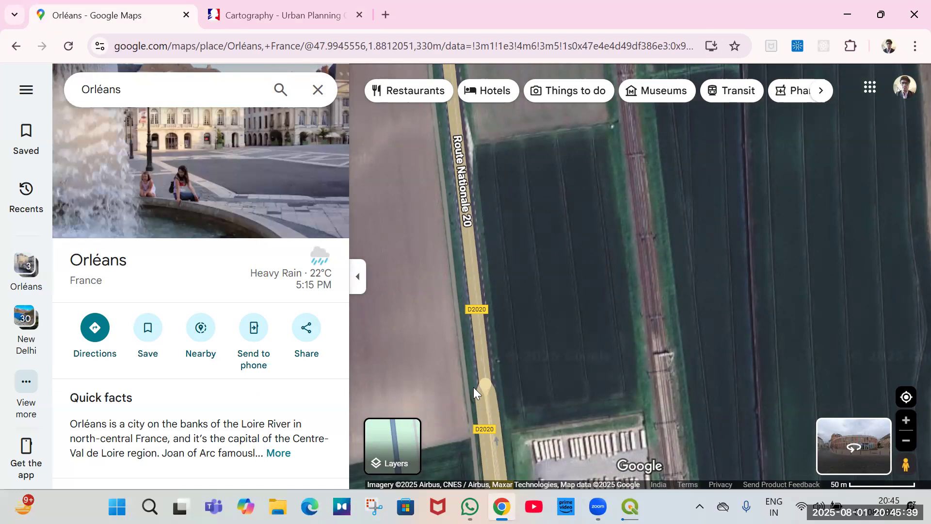
pyautogui.hotkey('ctrl', 'Tab')
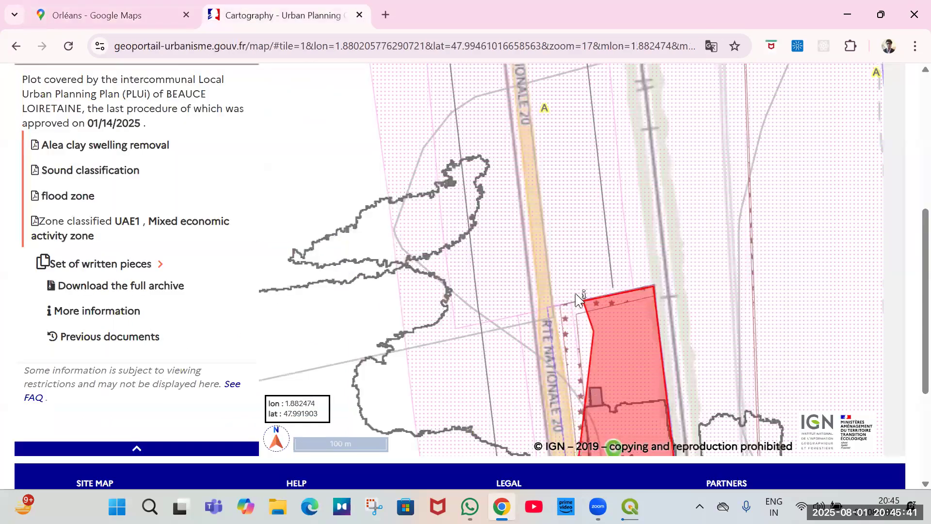
pyautogui.hotkey('ctrl', 'Tab')
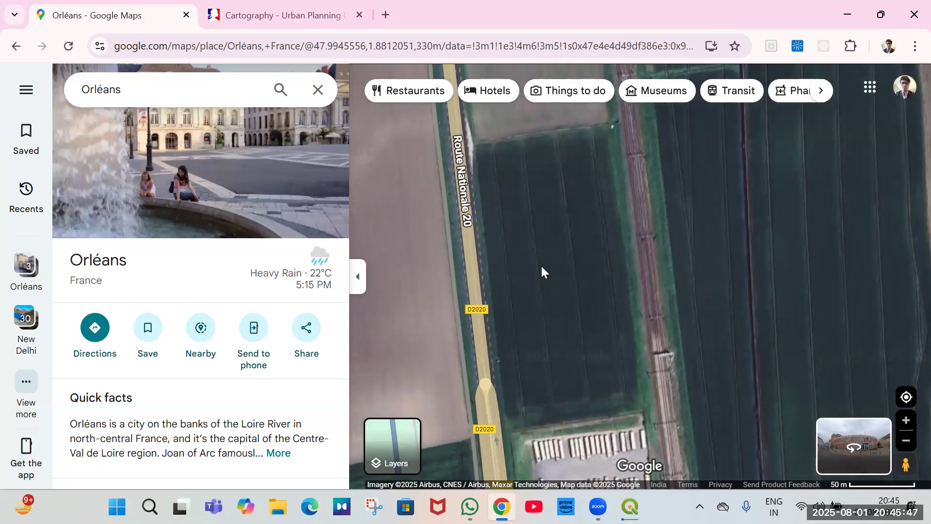
# Query the zoning of the plot beside Route Nationale 20 and of the UAE1 plot to its north on the zoning map.
pyautogui.click(295, 17)
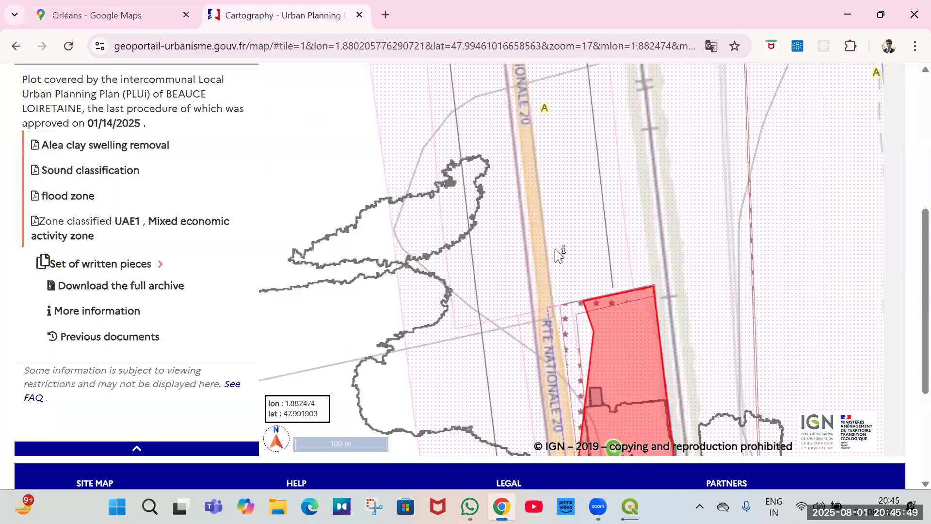
pyautogui.click(580, 276)
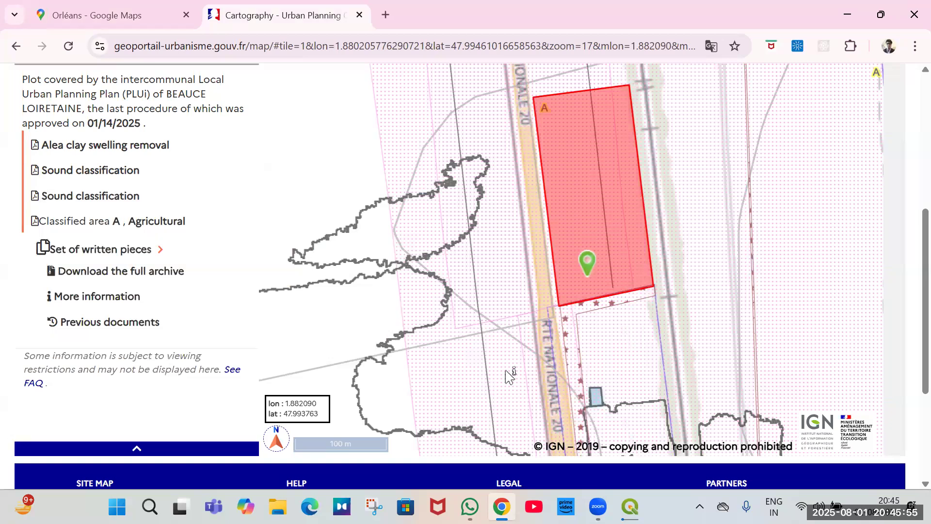
pyautogui.scroll(-1, 509, 375)
pyautogui.scroll(-1, 509, 373)
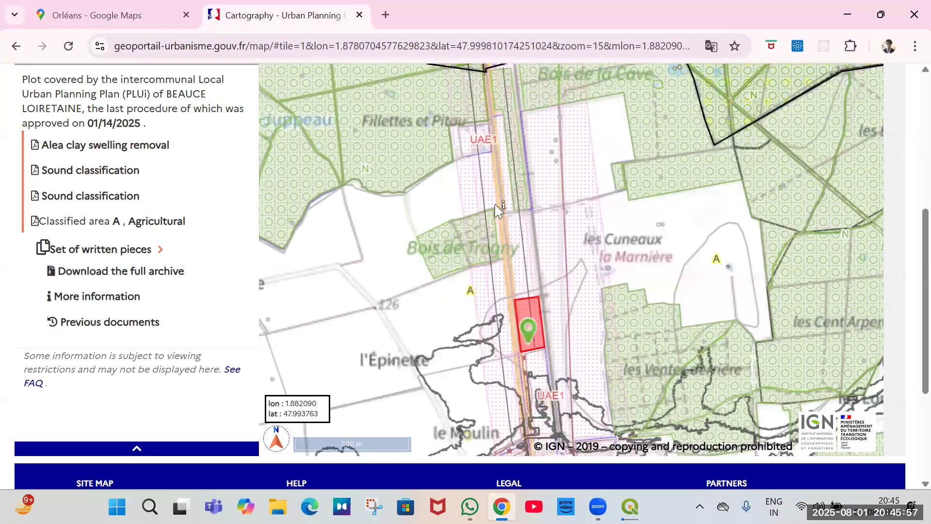
pyautogui.click(472, 142)
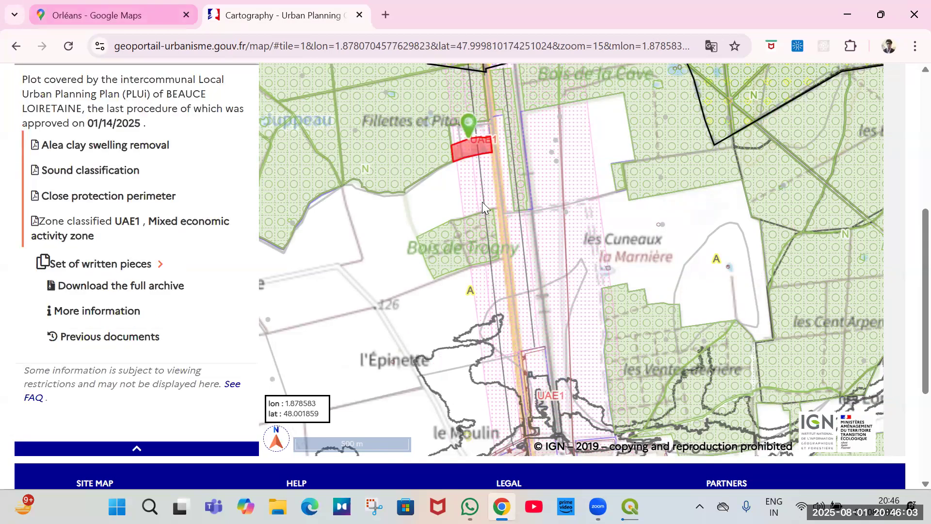
# Examine the satellite imagery around the UAE1 plot north of Cercottes along Route Nationale 20, switching between tabs.
pyautogui.hotkey('ctrl', 'Tab')
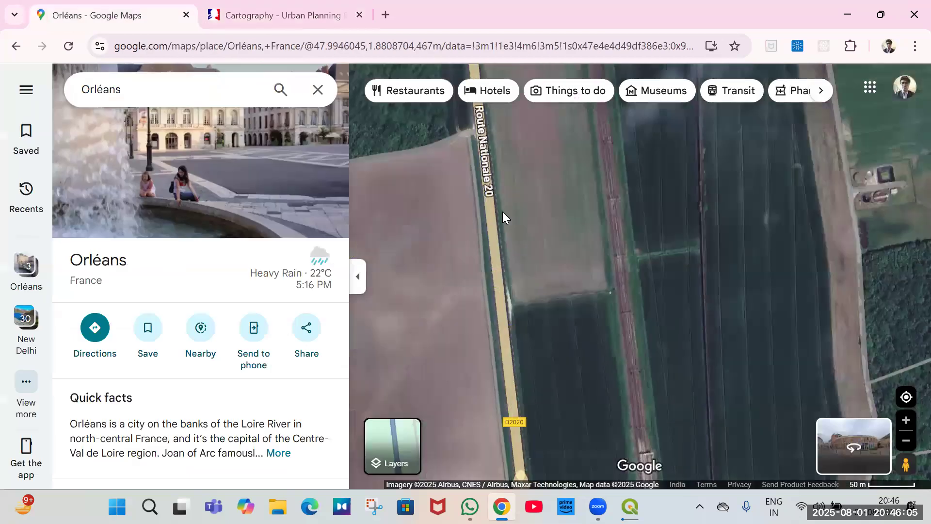
pyautogui.scroll(-2, 595, 330)
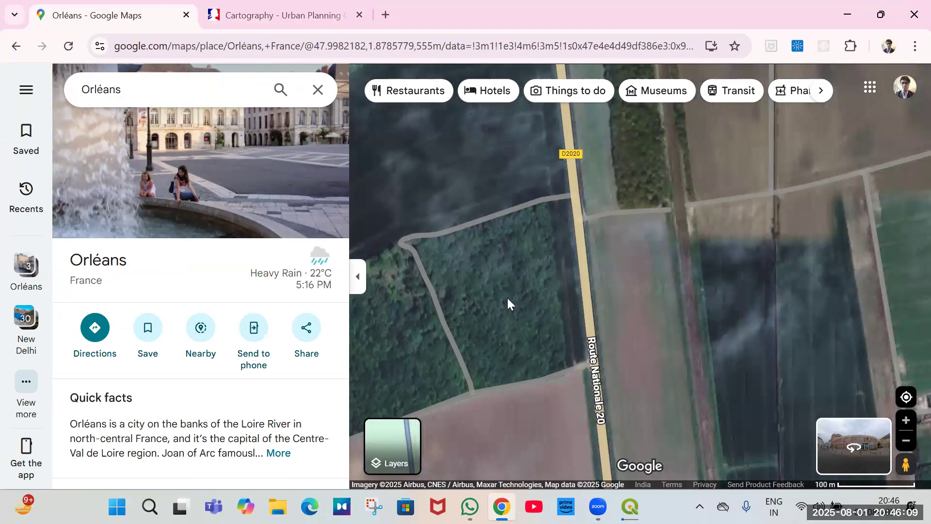
pyautogui.hotkey('ctrl', 'Tab')
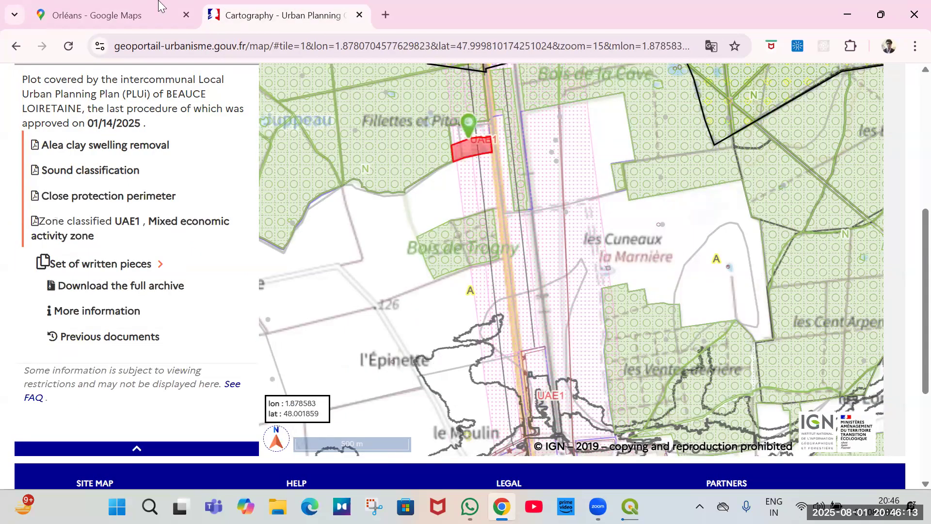
pyautogui.hotkey('ctrl', 'Tab')
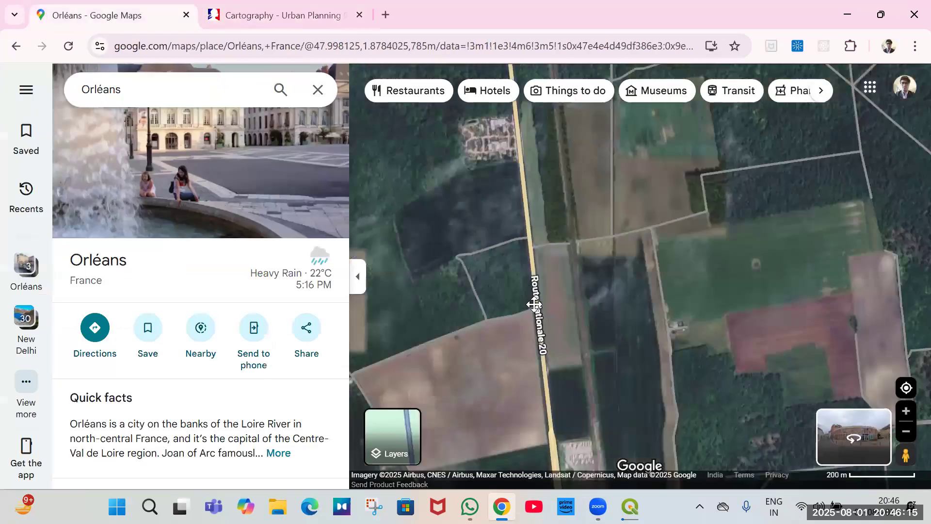
pyautogui.scroll(-2, 553, 254)
pyautogui.scroll(4, 542, 195)
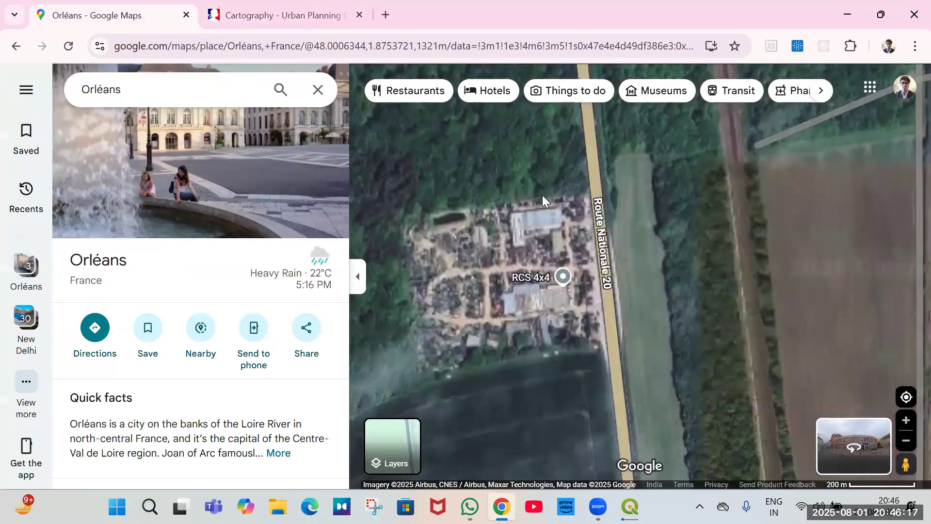
pyautogui.scroll(2, 494, 307)
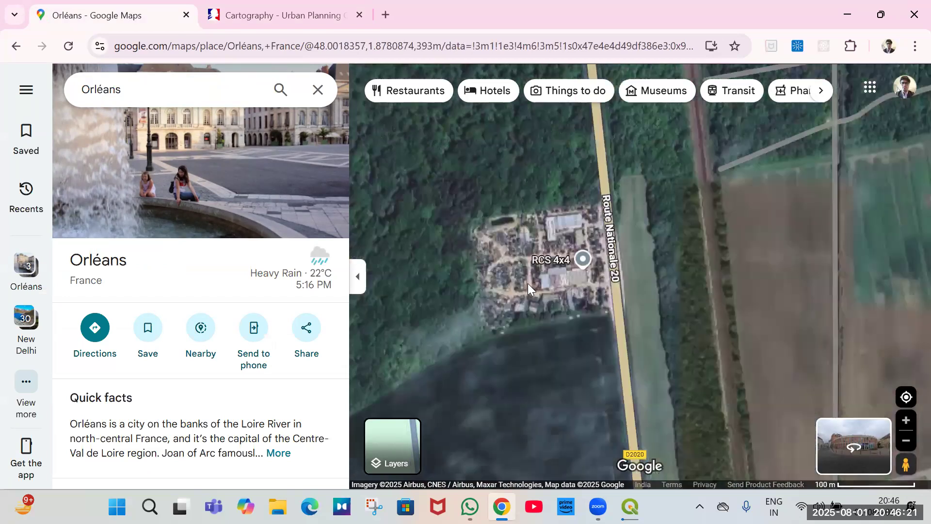
pyautogui.scroll(-1, 527, 284)
pyautogui.scroll(-1, 576, 296)
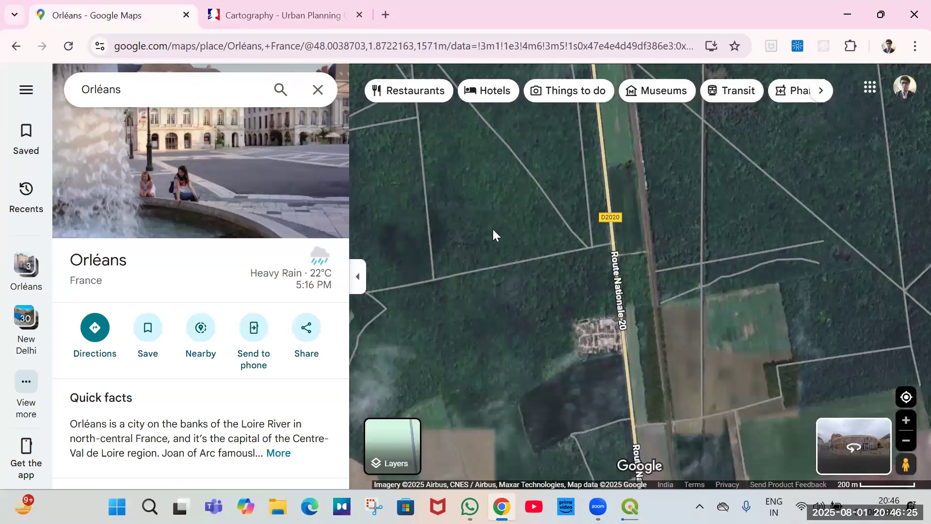
pyautogui.scroll(2, 572, 332)
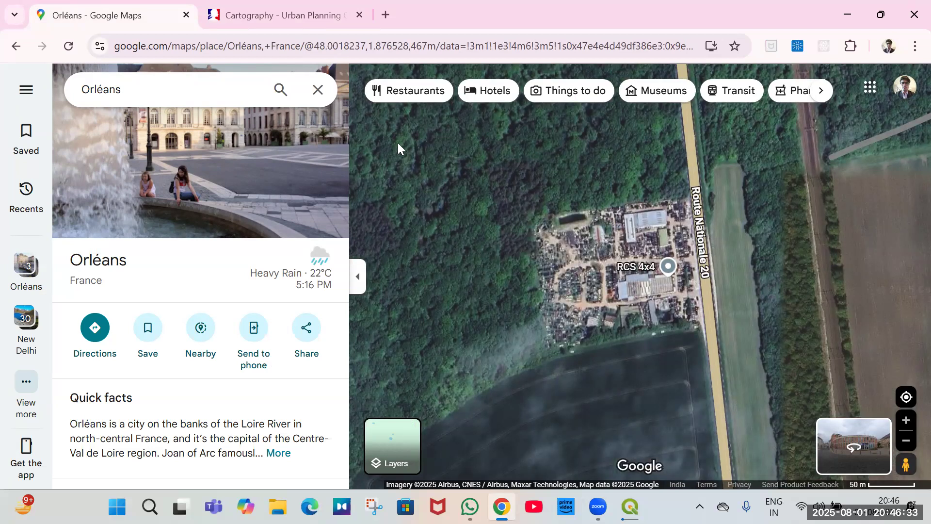
pyautogui.scroll(-2, 577, 304)
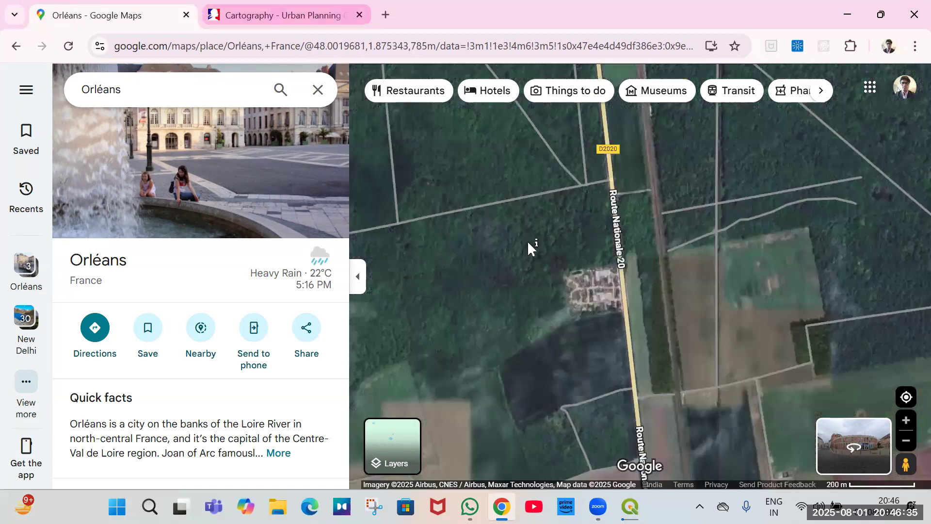
# Compare the zoning map and the satellite view around Chevilly, switching between the two tabs.
pyautogui.click(286, 15)
pyautogui.scroll(-3, 519, 191)
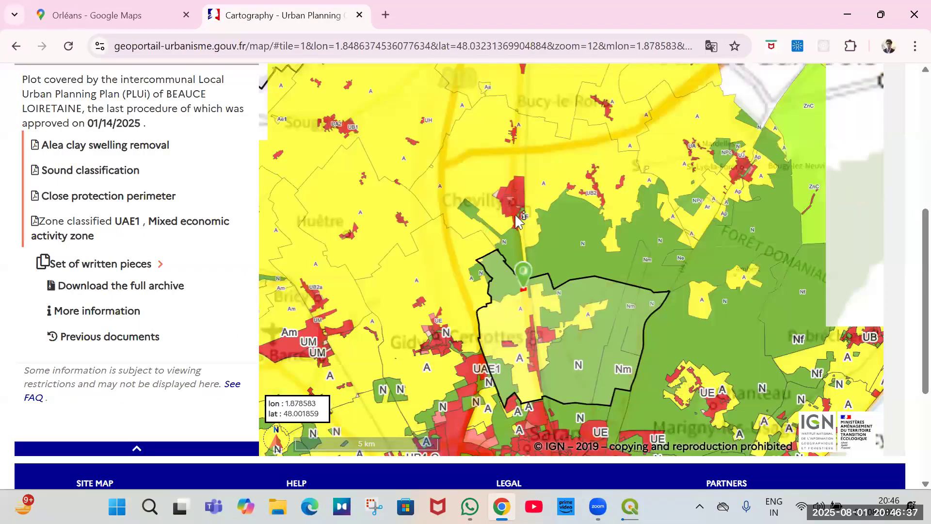
pyautogui.scroll(2, 516, 213)
pyautogui.scroll(1, 526, 301)
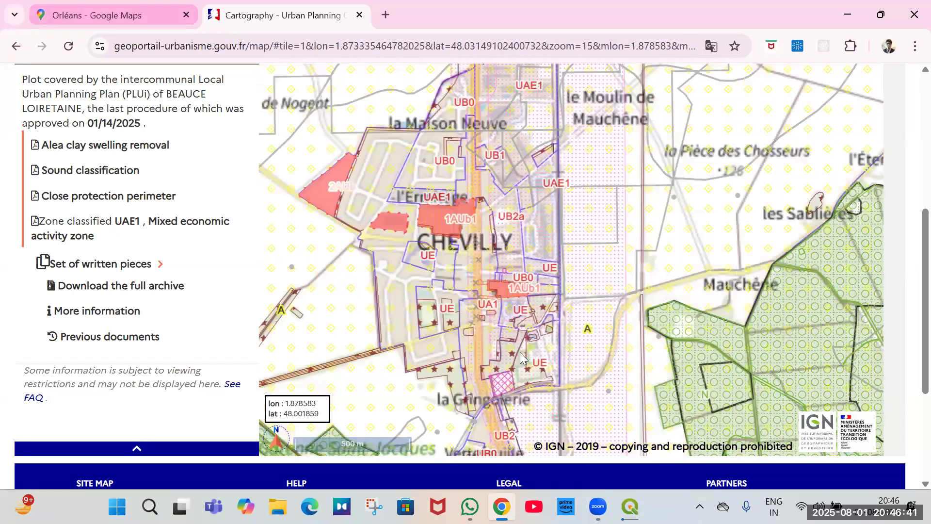
pyautogui.hotkey('ctrl', 'shift', 'Tab')
pyautogui.scroll(-1, 526, 202)
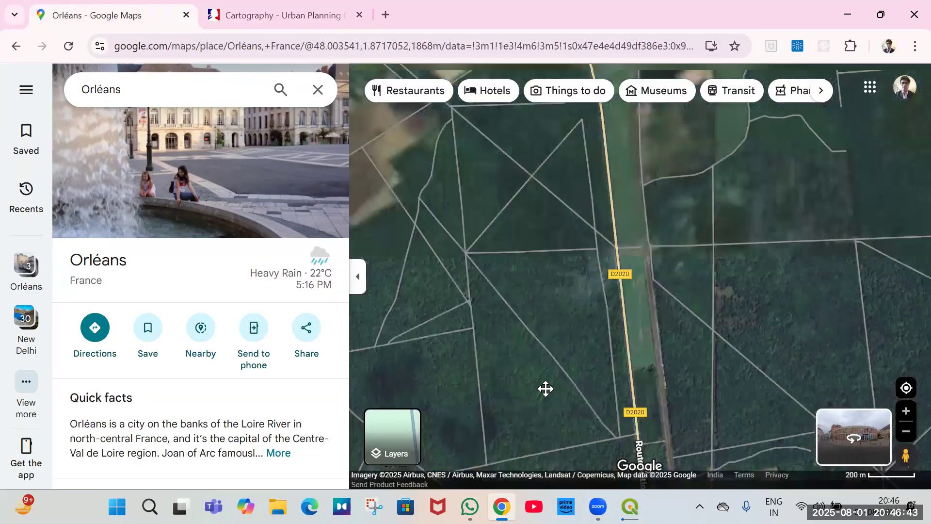
pyautogui.moveTo(588, 277); pyautogui.dragTo(594, 356)
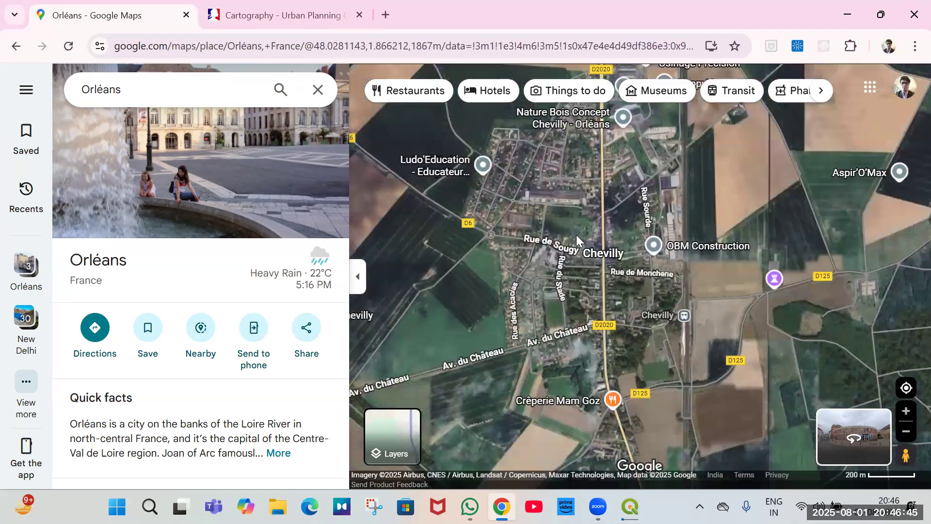
pyautogui.scroll(2, 575, 235)
pyautogui.scroll(2, 572, 234)
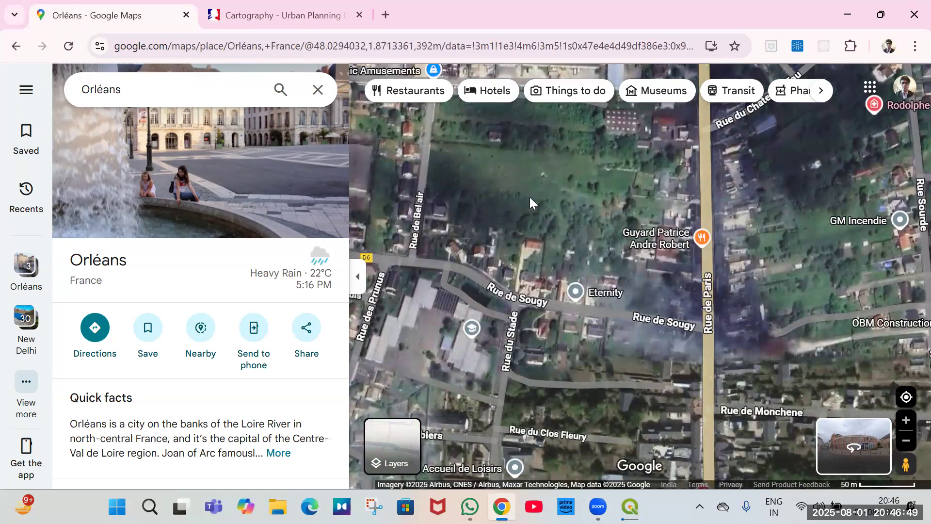
pyautogui.scroll(-1, 523, 242)
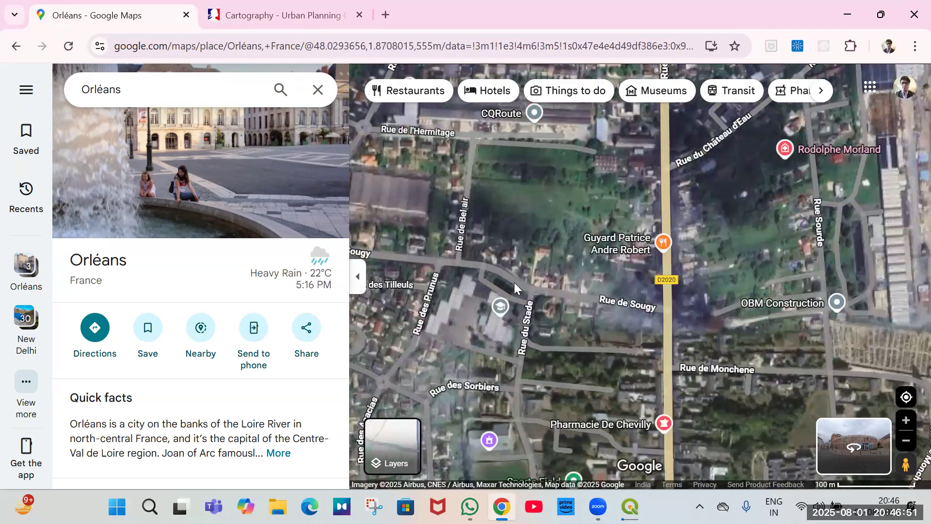
# Query the zoning of the 1AUb1 plot in central Chevilly on the zoning map.
pyautogui.click(230, 18)
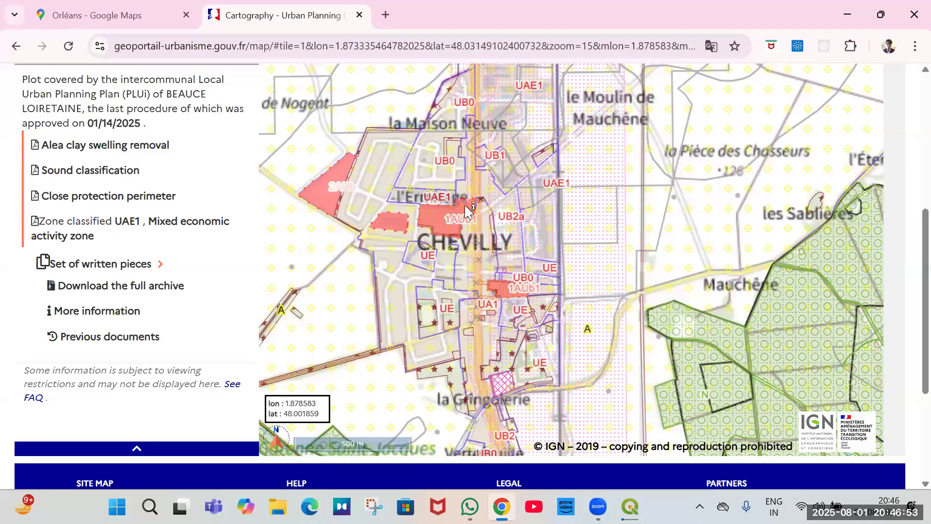
pyautogui.scroll(1, 468, 228)
pyautogui.scroll(1, 451, 260)
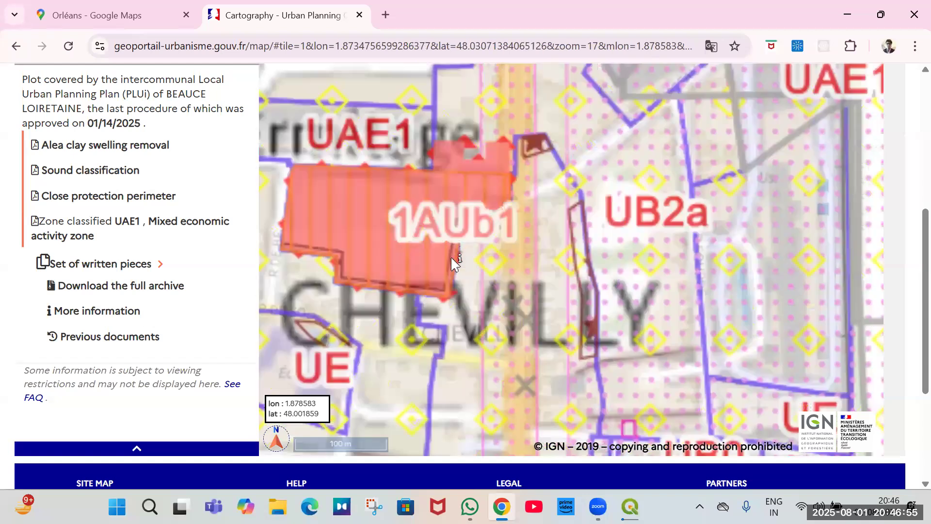
pyautogui.scroll(1, 463, 278)
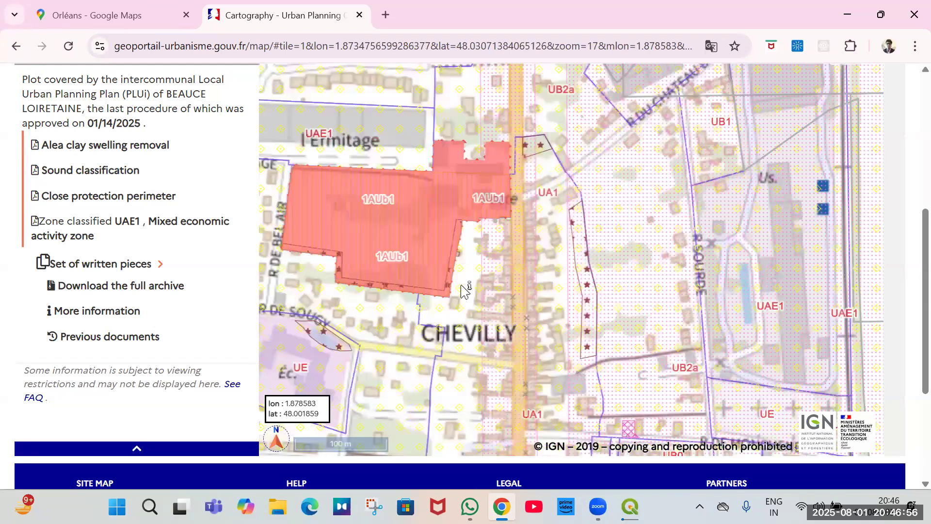
pyautogui.click(415, 228)
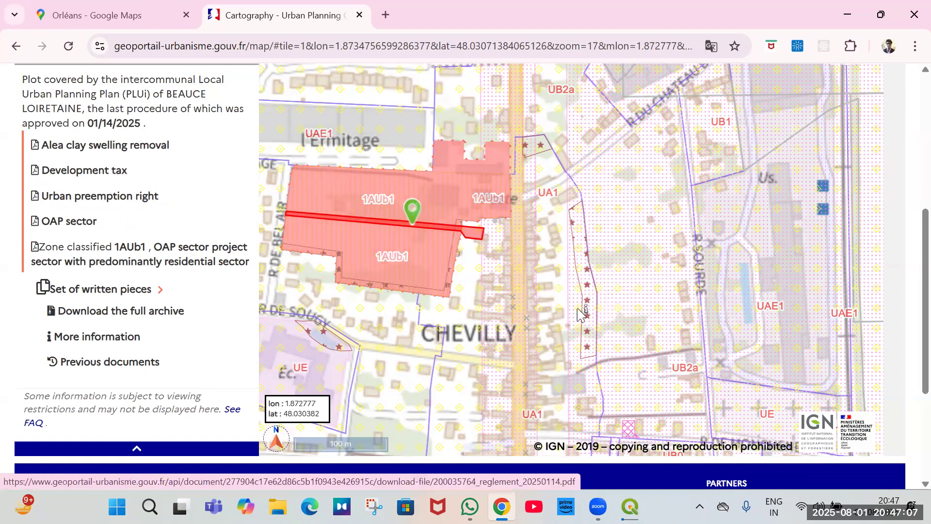
# Examine the satellite imagery of the fields north of Chevilly along the D2020.
pyautogui.scroll(-2, 532, 333)
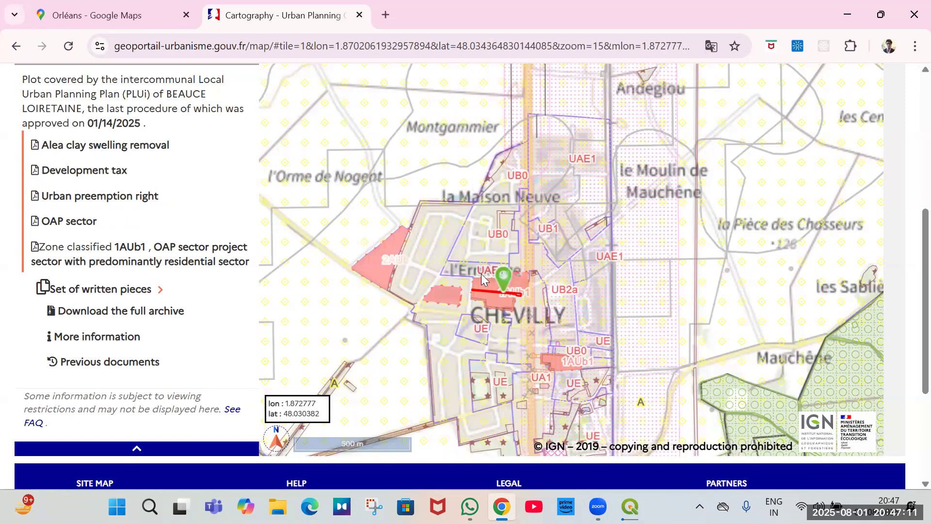
pyautogui.hotkey('ctrl', 'shift', 'Tab')
pyautogui.scroll(-1, 584, 310)
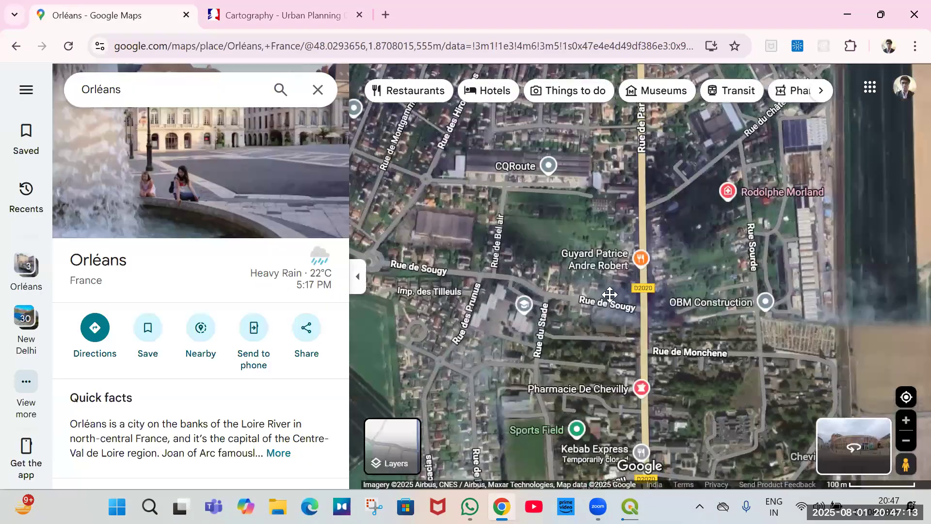
pyautogui.moveTo(630, 333); pyautogui.dragTo(682, 485)
pyautogui.scroll(-1, 623, 345)
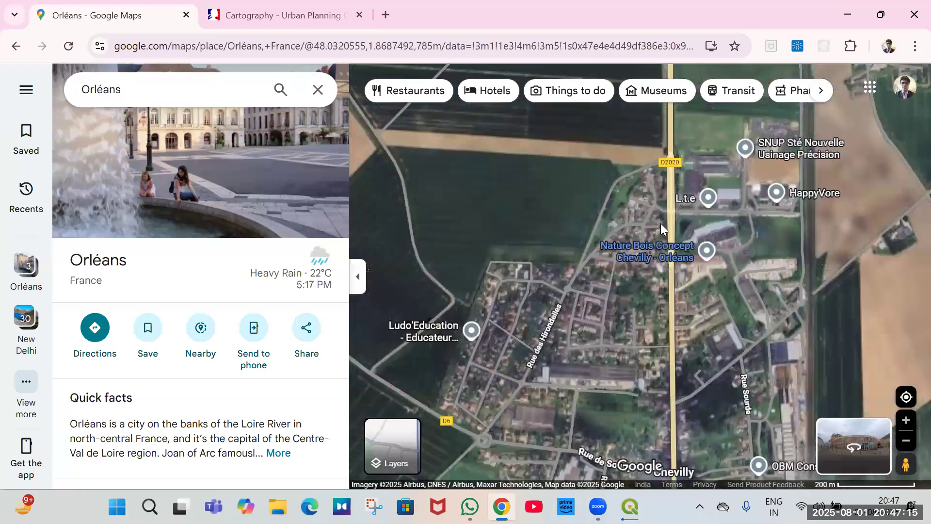
pyautogui.scroll(-1, 681, 252)
pyautogui.scroll(2, 683, 250)
pyautogui.scroll(1, 682, 249)
pyautogui.scroll(-3, 629, 224)
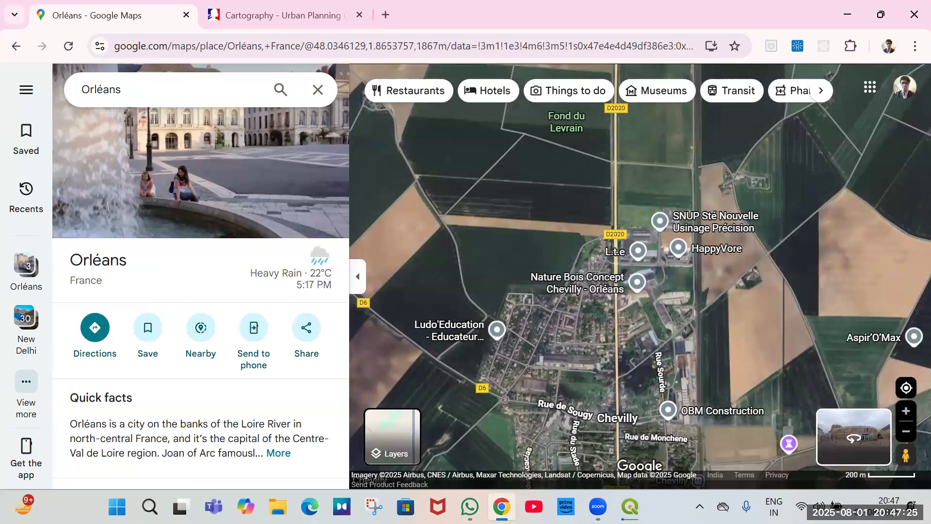
# Switch to QGIS and close the Batch Processing – Clip dialog while it keeps running.
pyautogui.hotkey('alt', 'Tab')
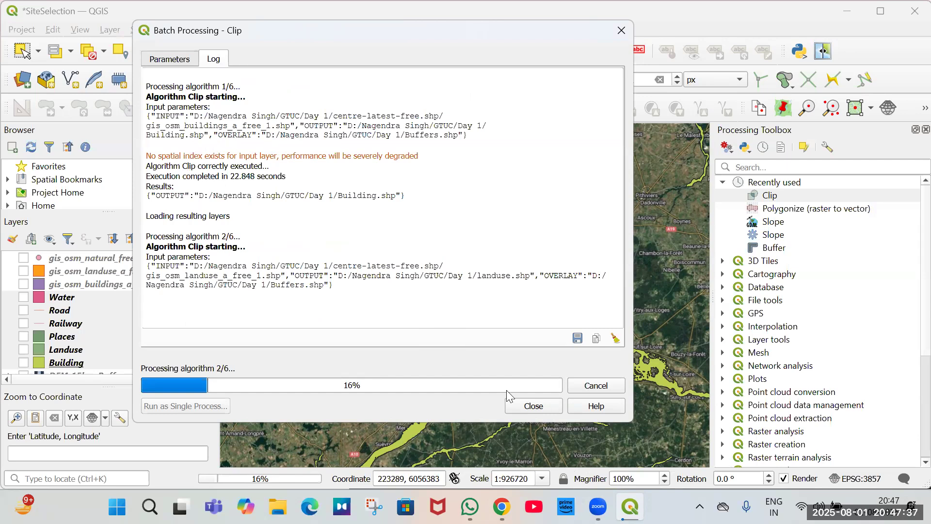
pyautogui.click(535, 407)
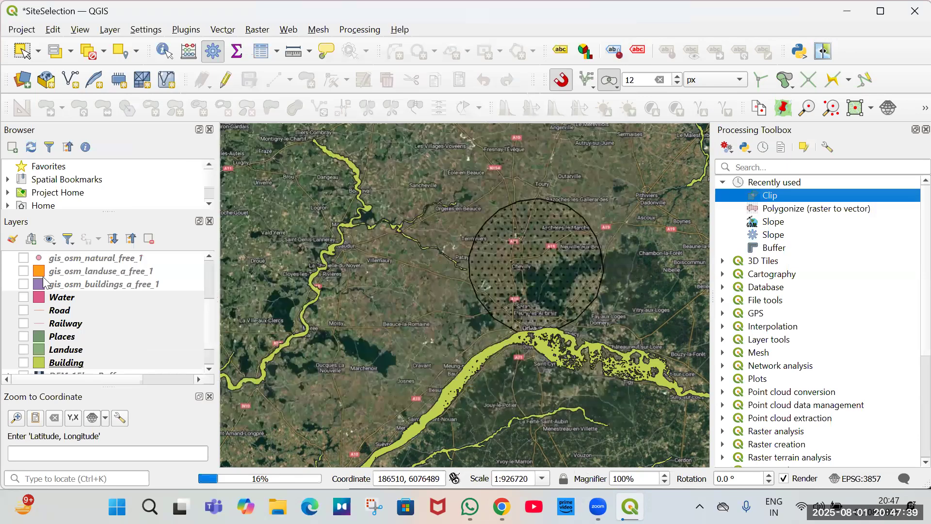
# Add Building.shp from the GTUC Day 1 folder to the project as a vector layer.
pyautogui.click(22, 80)
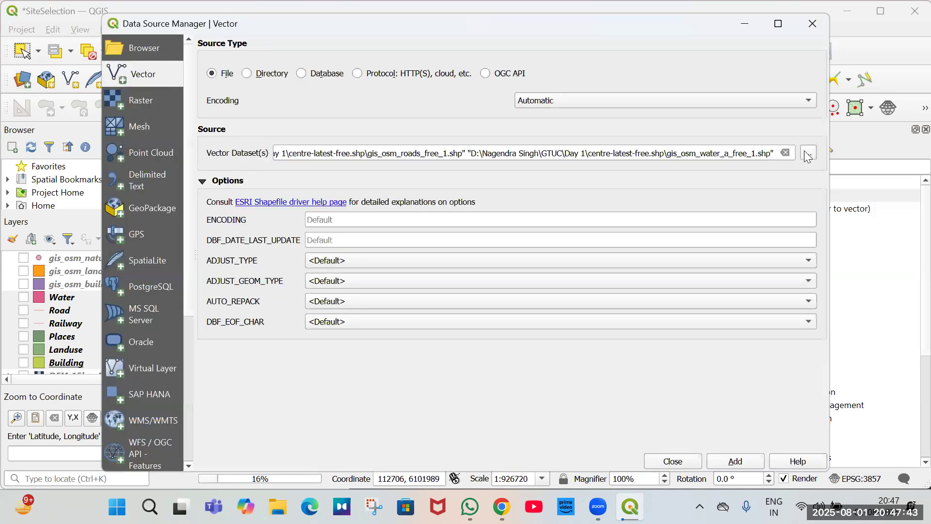
pyautogui.click(808, 154)
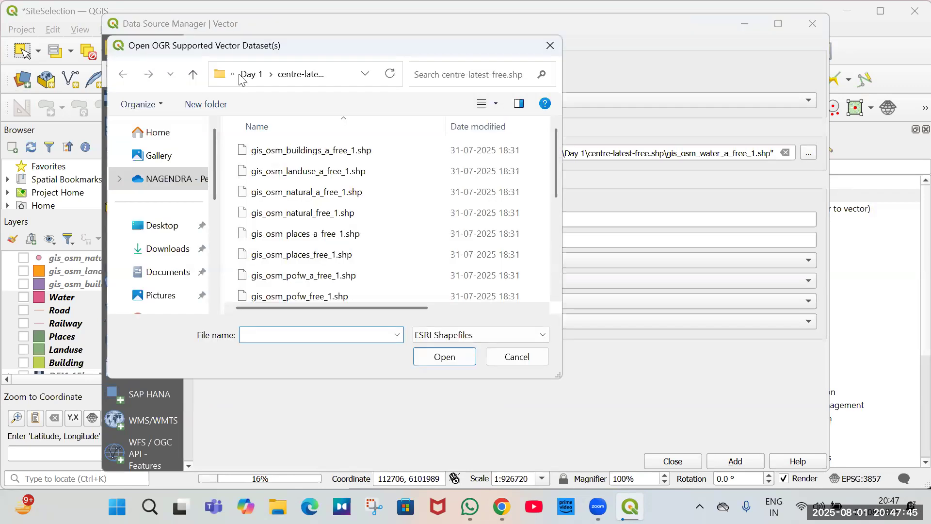
pyautogui.click(252, 76)
pyautogui.click(252, 80)
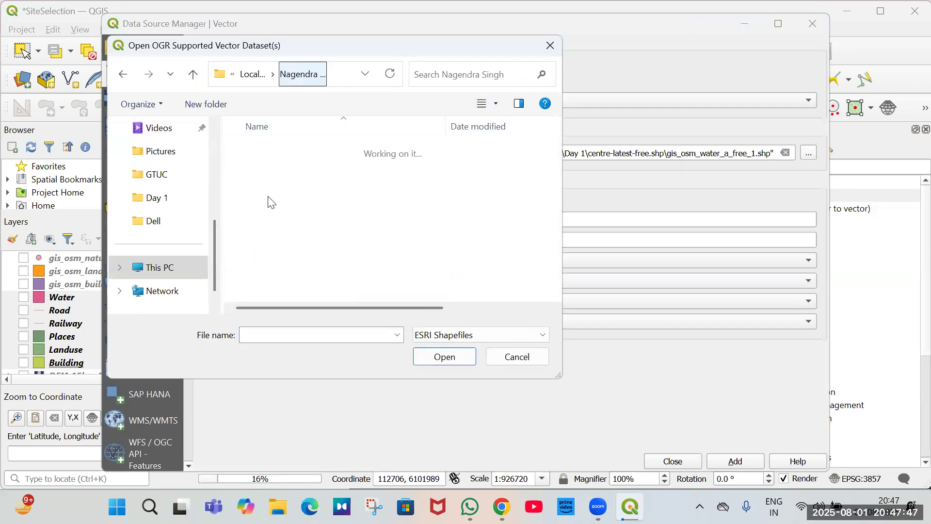
pyautogui.doubleClick(263, 171)
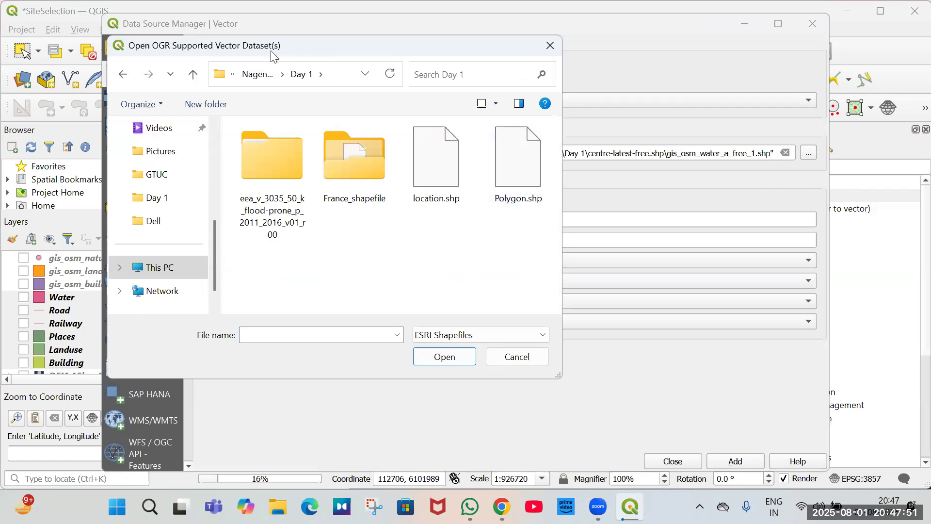
pyautogui.click(256, 81)
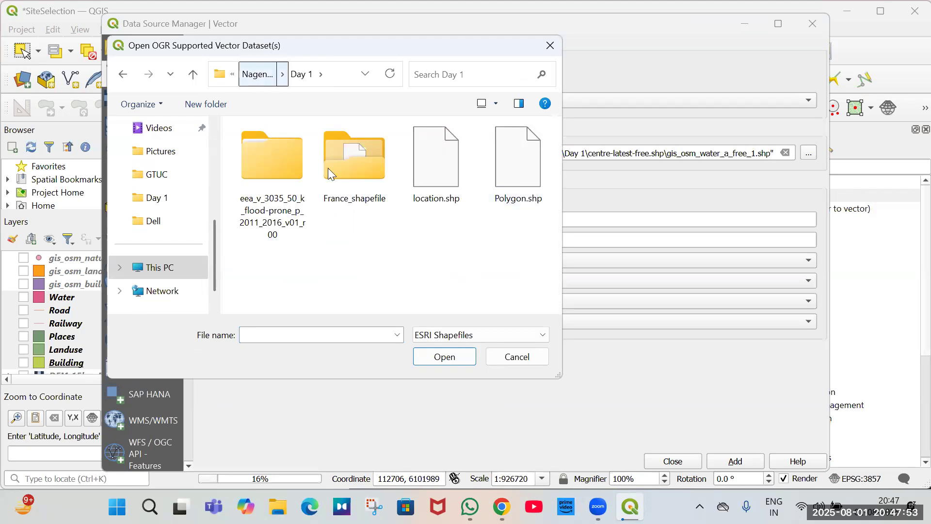
pyautogui.doubleClick(287, 214)
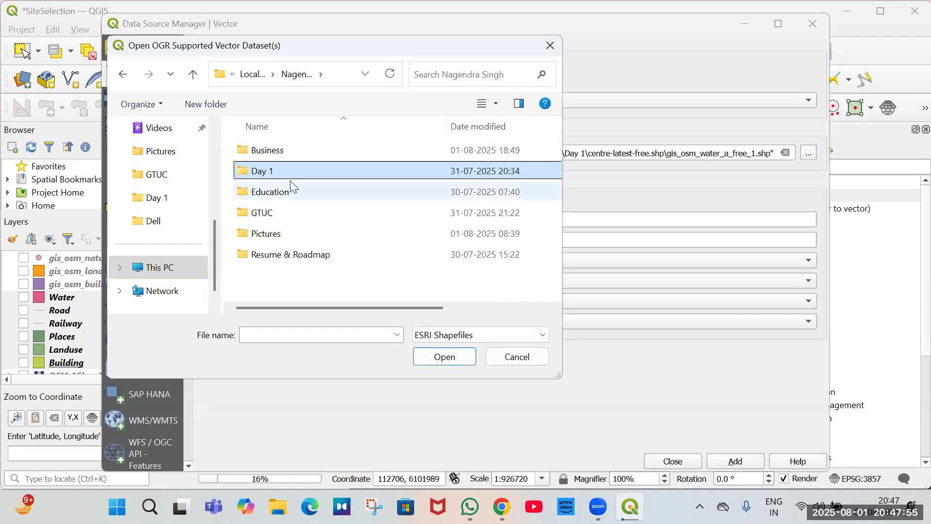
pyautogui.doubleClick(295, 192)
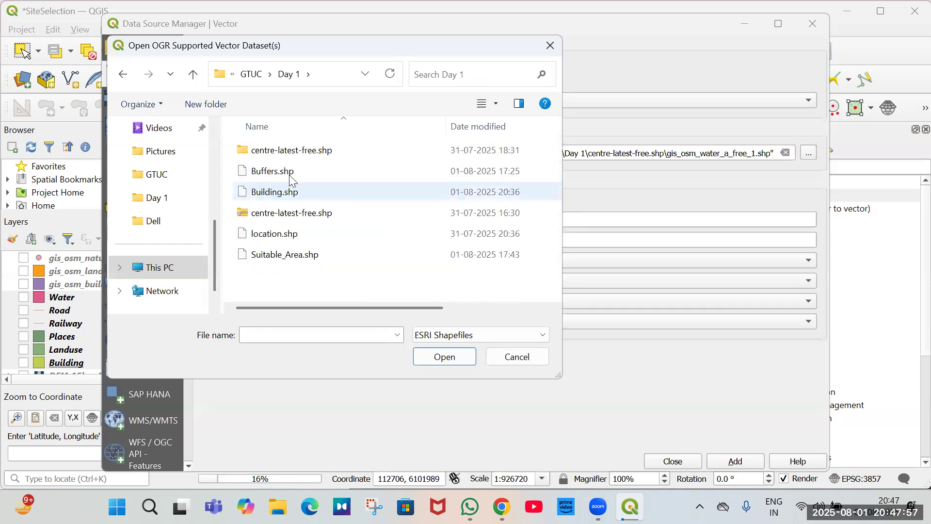
pyautogui.click(291, 192)
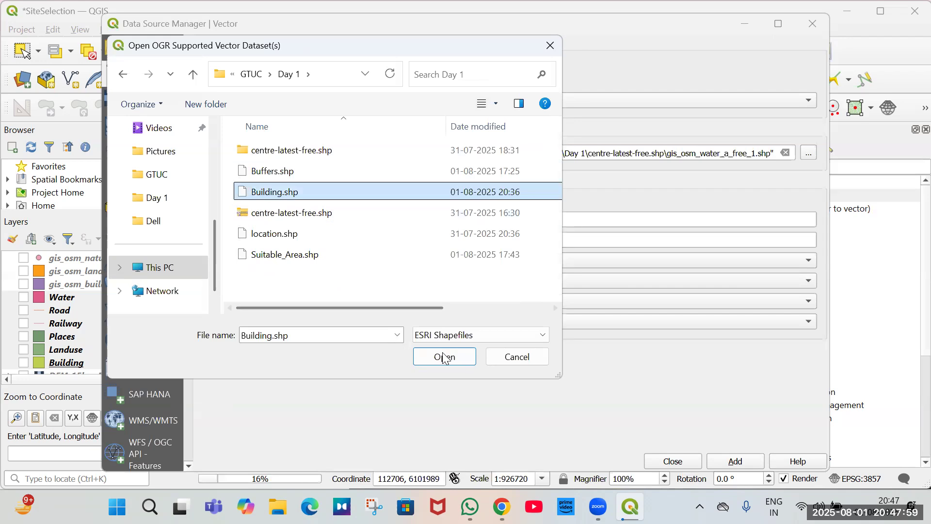
pyautogui.click(444, 357)
pyautogui.press('Return')
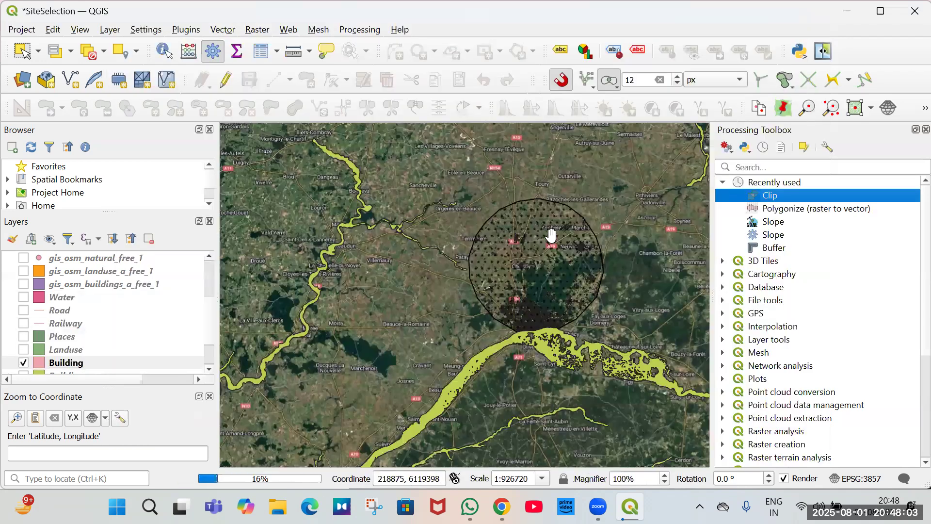
pyautogui.scroll(1, 526, 218)
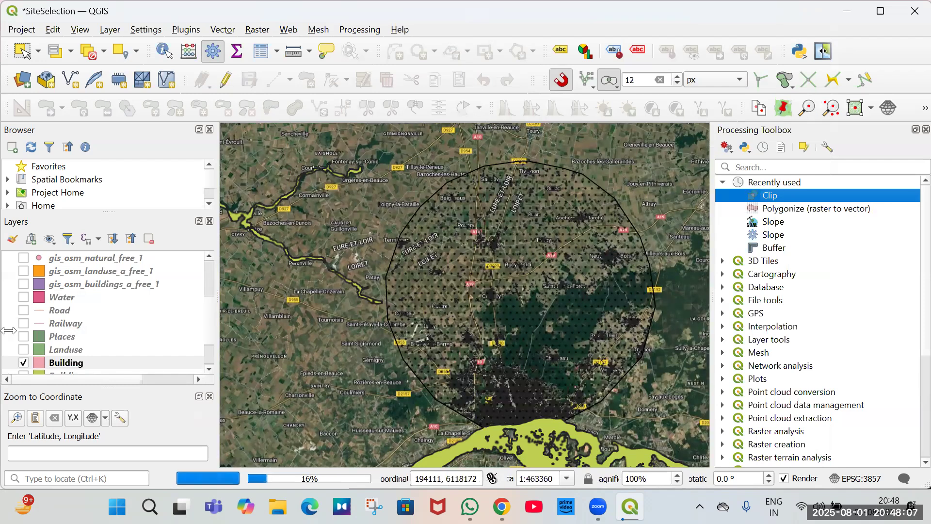
pyautogui.scroll(-1, 56, 339)
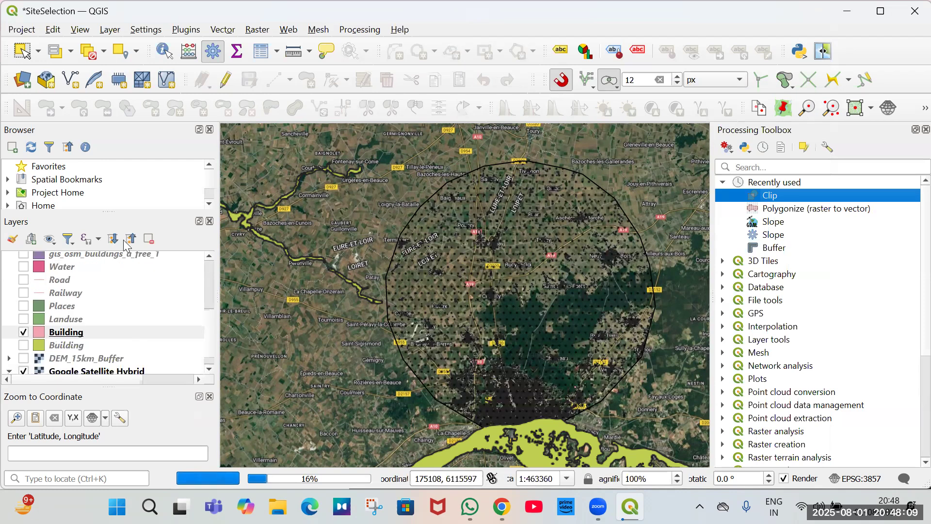
pyautogui.click(160, 239)
pyautogui.click(152, 239)
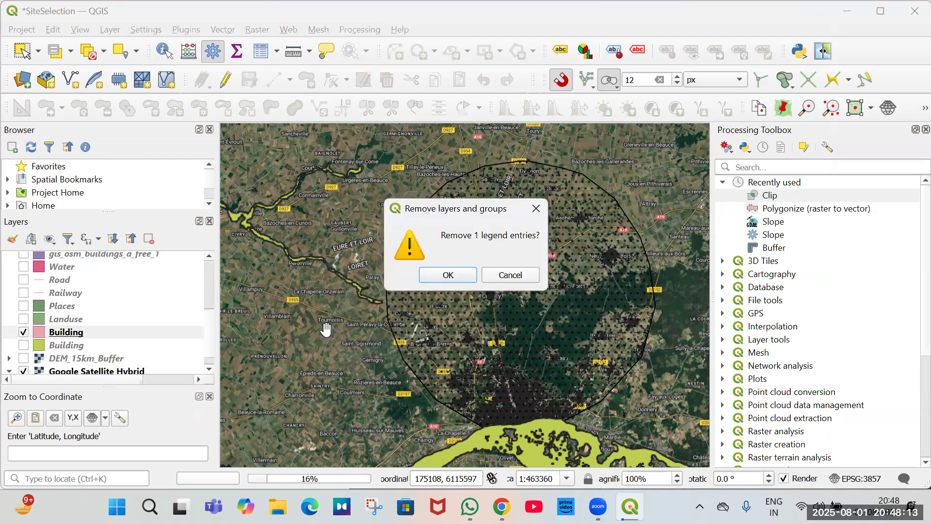
pyautogui.press('Escape')
# Inspect the layer information of both Building layers in their layer properties.
pyautogui.rightClick(69, 333)
pyautogui.click(405, 267)
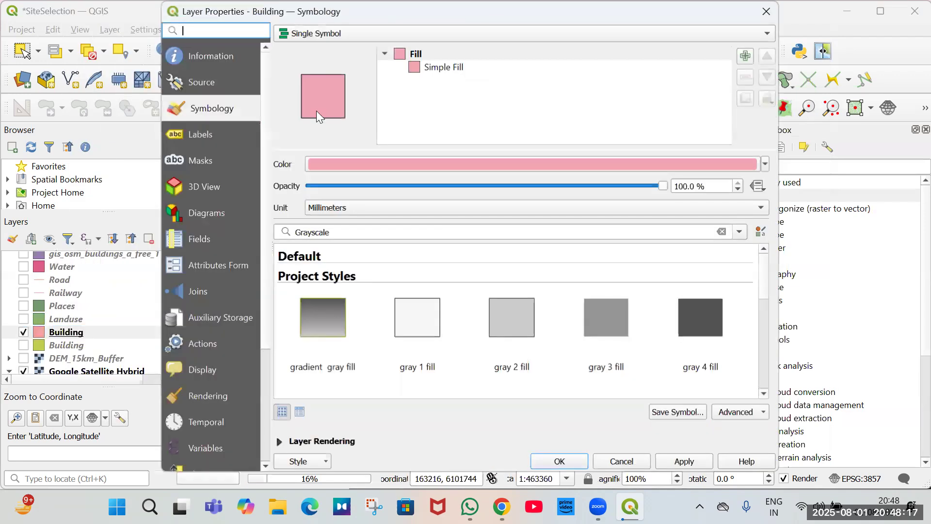
pyautogui.click(213, 55)
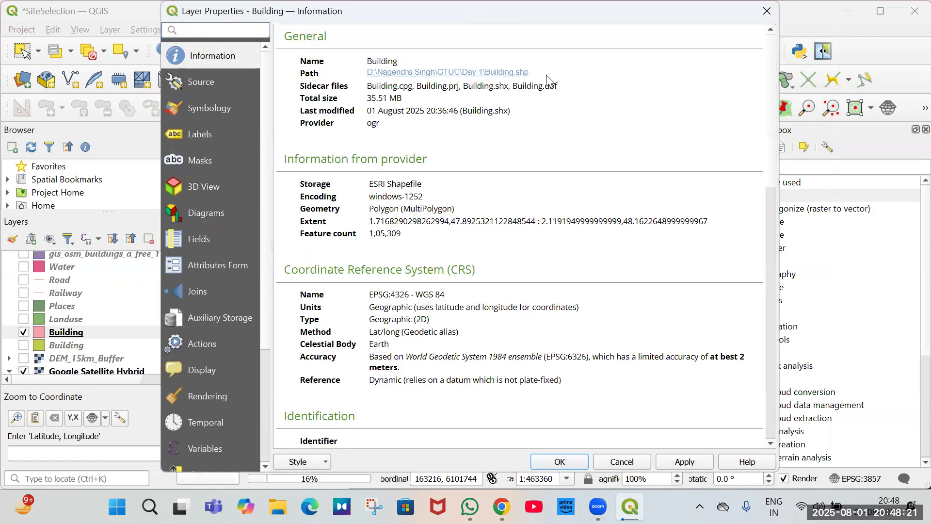
pyautogui.press('Escape')
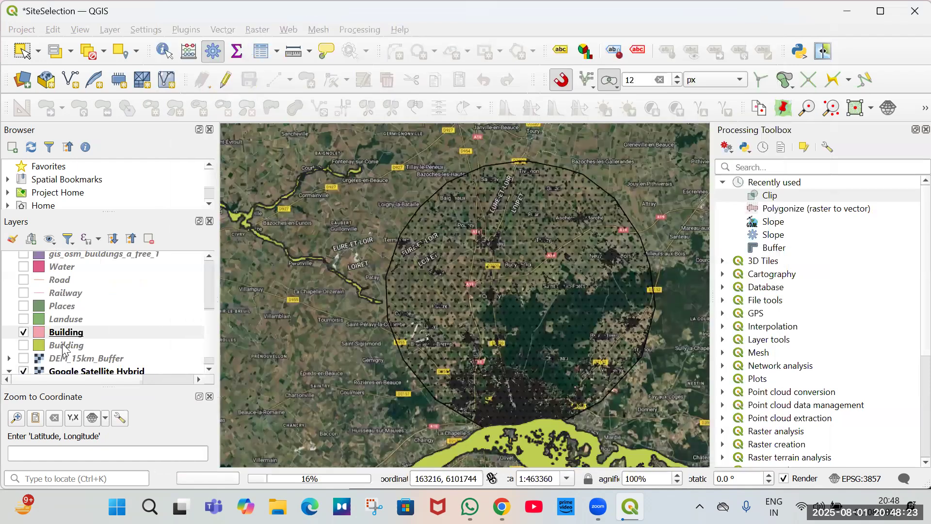
pyautogui.click(66, 345)
pyautogui.rightClick(65, 345)
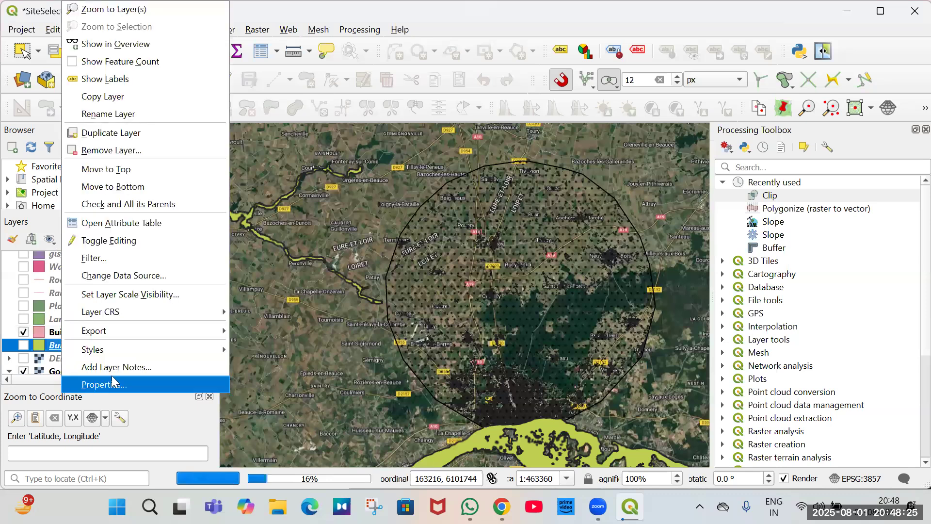
pyautogui.press('Escape')
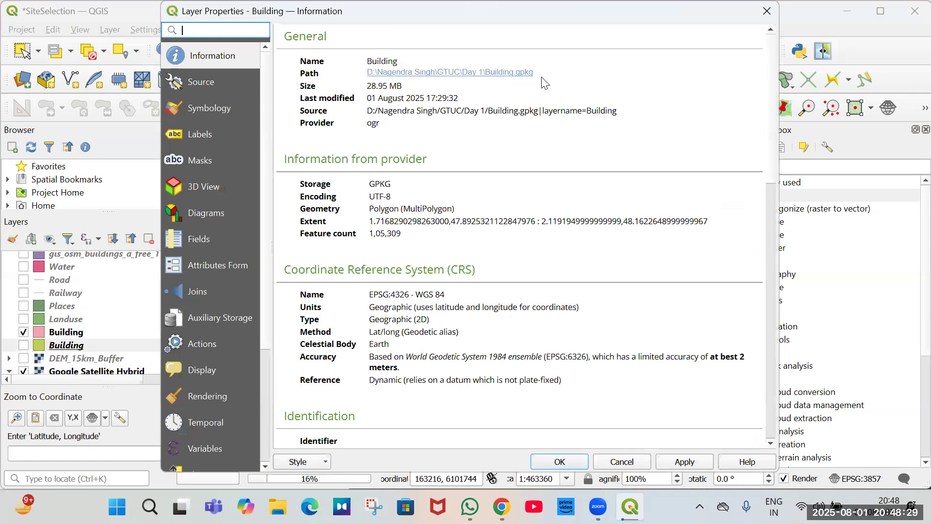
pyautogui.click(767, 10)
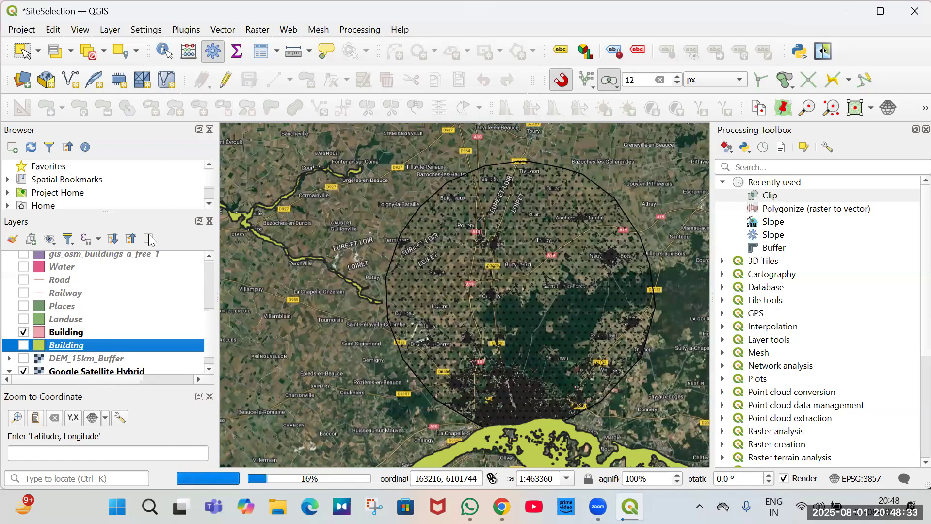
# Remove the newly added pink Building shapefile layer from the project.
pyautogui.press('Up')
pyautogui.hotkey('ctrl', 'd')
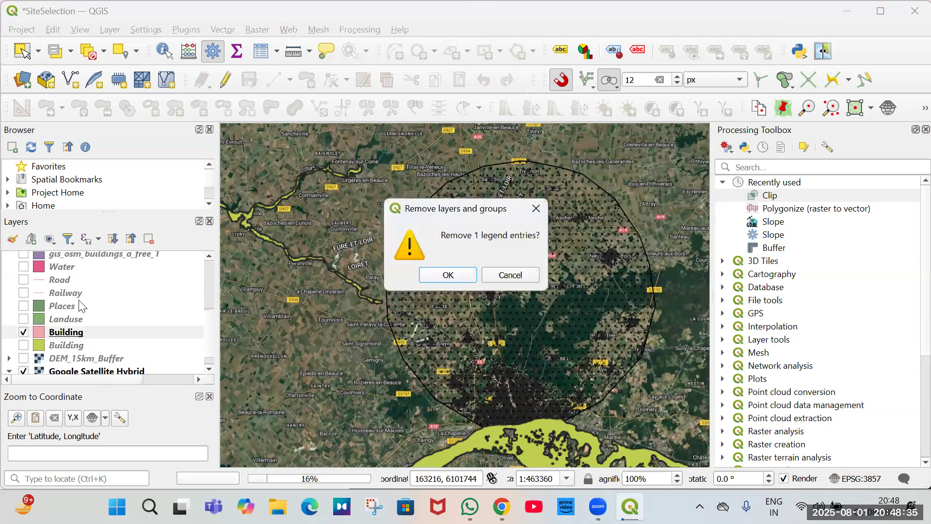
pyautogui.press('Return')
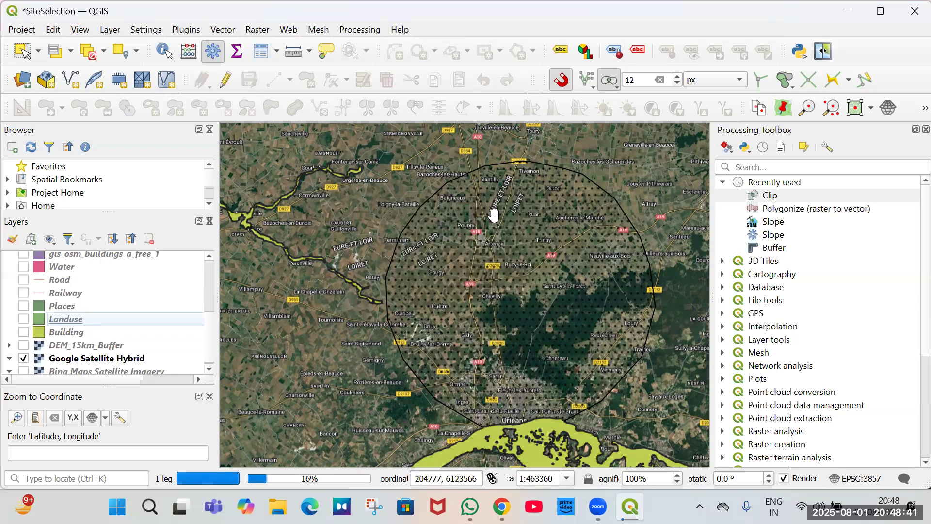
pyautogui.scroll(2, 478, 229)
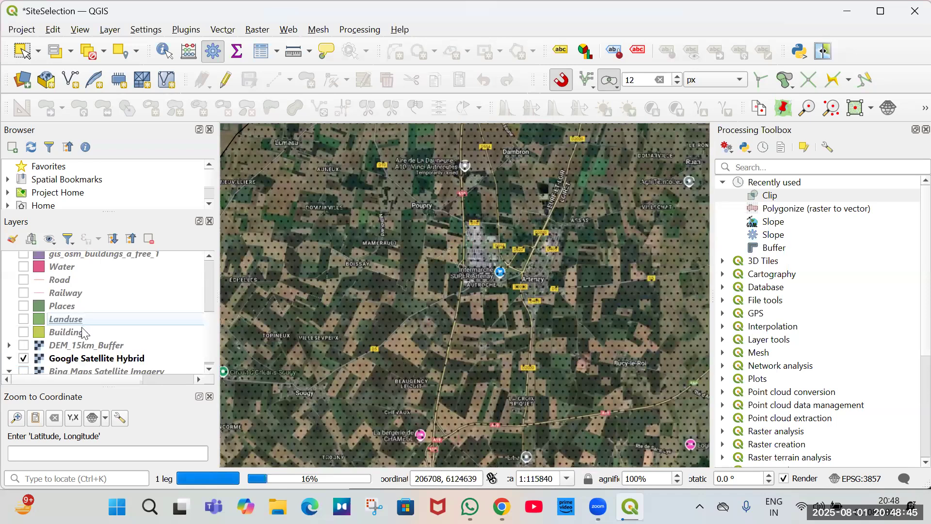
pyautogui.scroll(3, 83, 333)
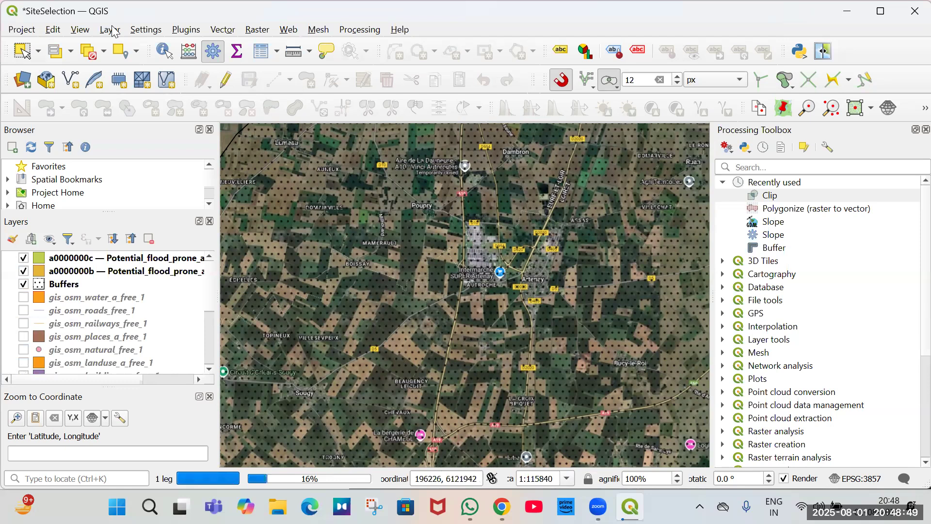
pyautogui.hotkey('alt', 'l')
pyautogui.press('Down')
pyautogui.press('Right')
pyautogui.press('Down')
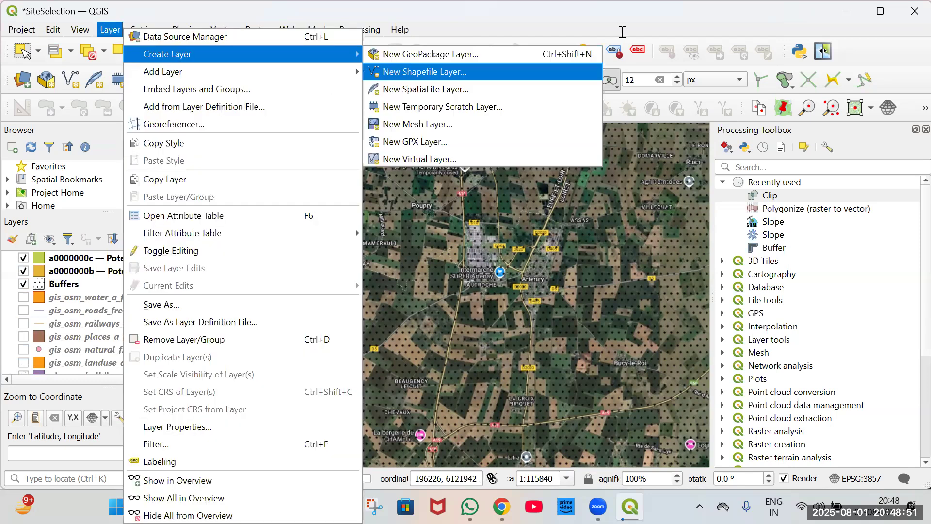
pyautogui.press('Return')
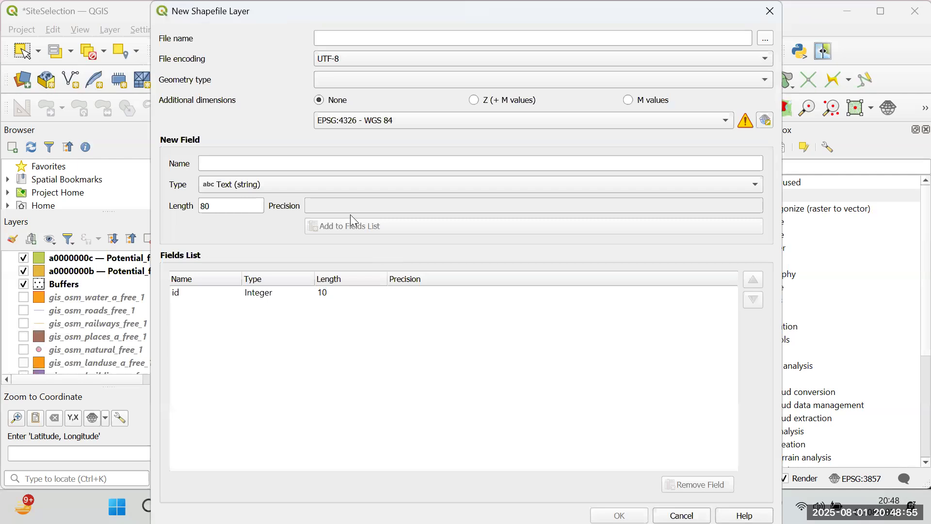
pyautogui.press('Tab')
pyautogui.press('space')
pyautogui.click(369, 207)
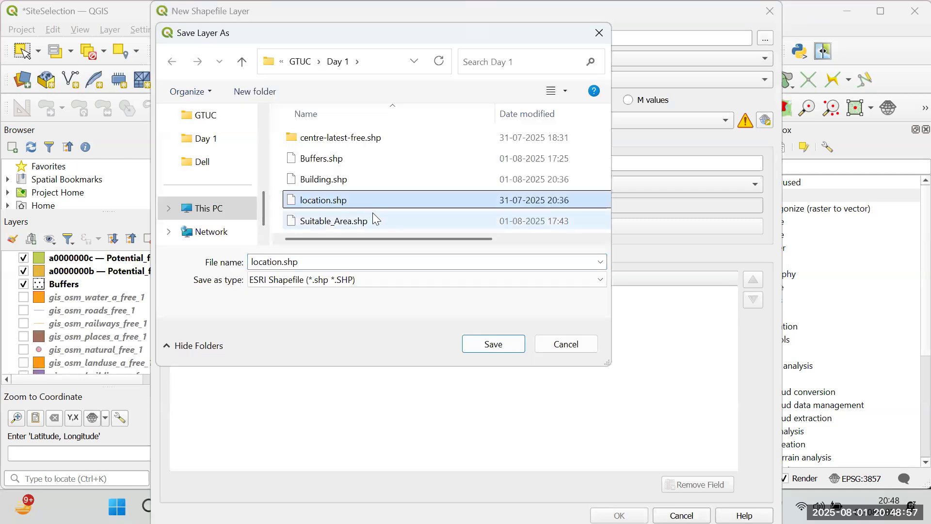
pyautogui.click(564, 344)
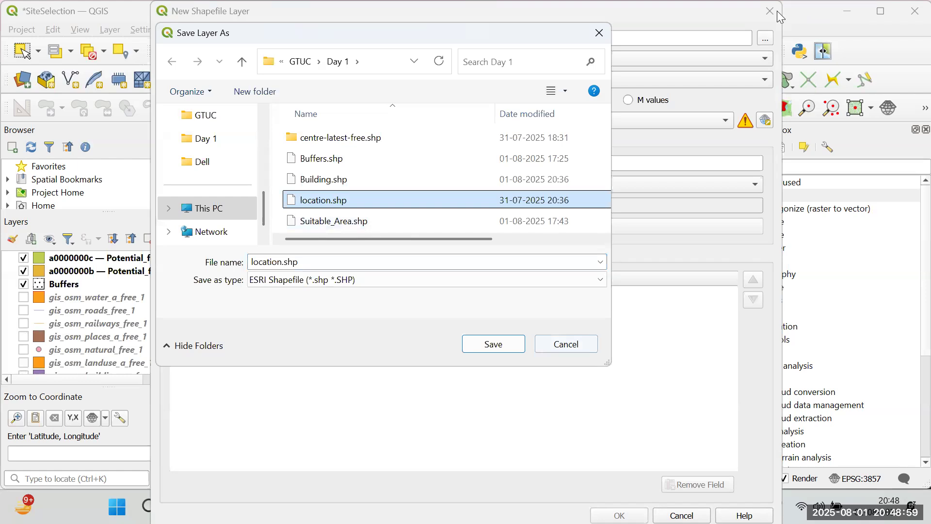
pyautogui.click(770, 19)
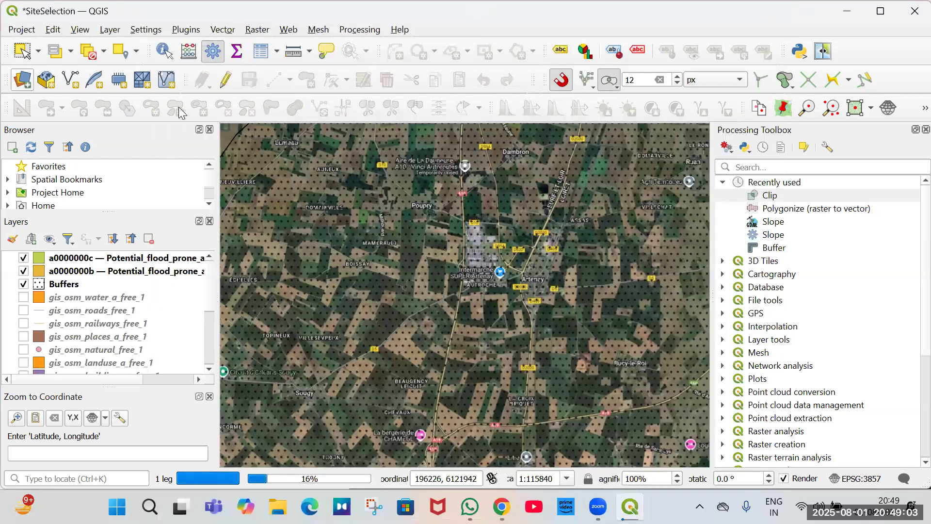
# Add location.shp from the GTUC Day 1 folder to the project as a vector layer.
pyautogui.click(70, 79)
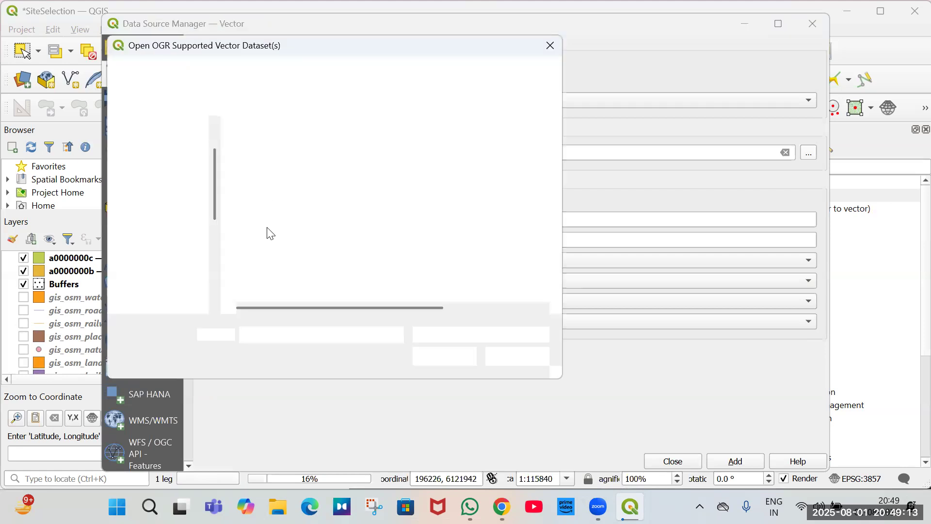
pyautogui.press('Down')
pyautogui.press('Down')
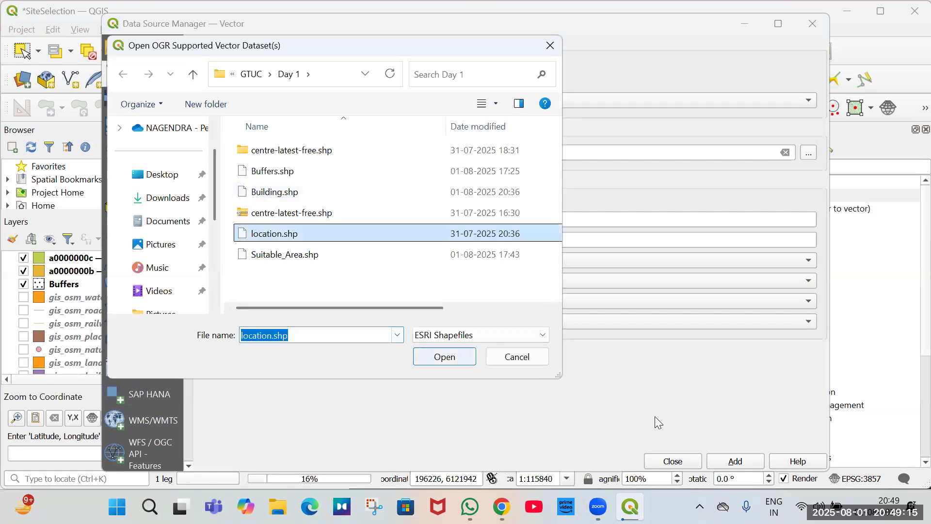
pyautogui.press('Return')
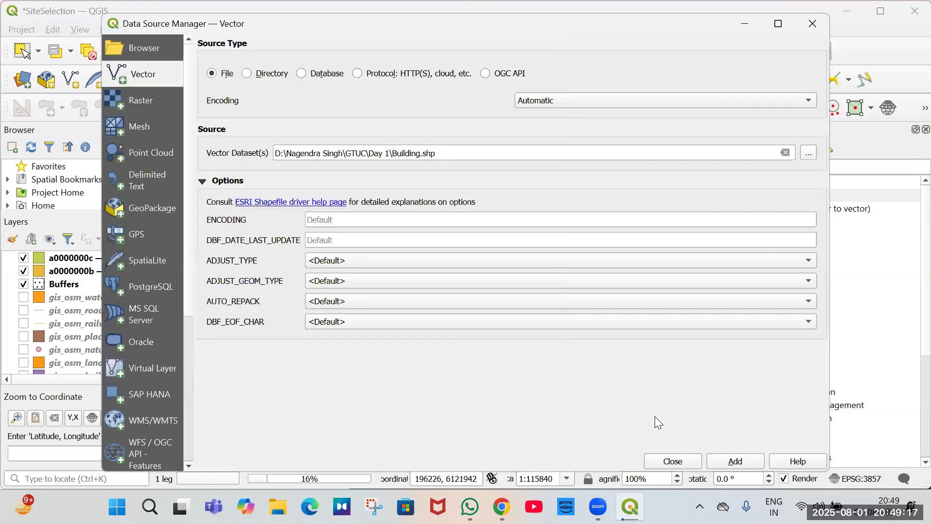
pyautogui.press('Return')
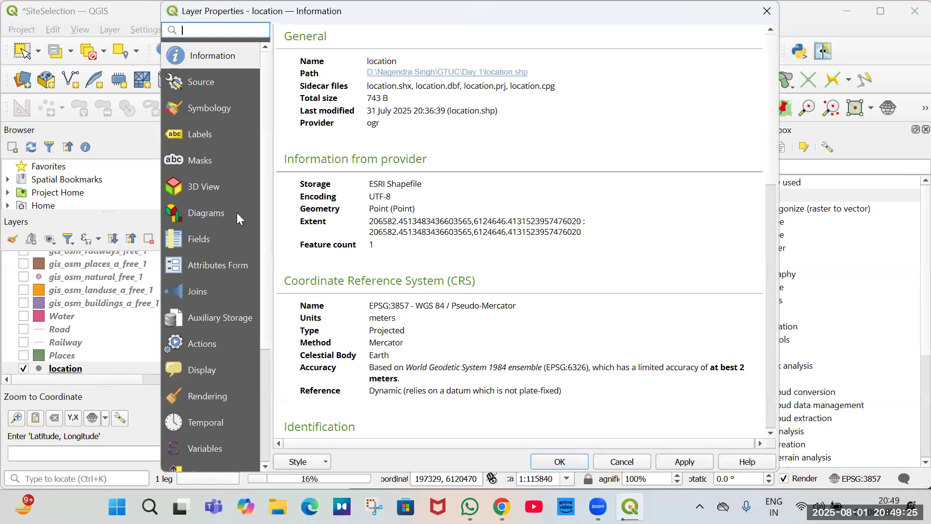
# Style the location point layer with the dot red marker symbol.
pyautogui.click(207, 106)
pyautogui.click(720, 252)
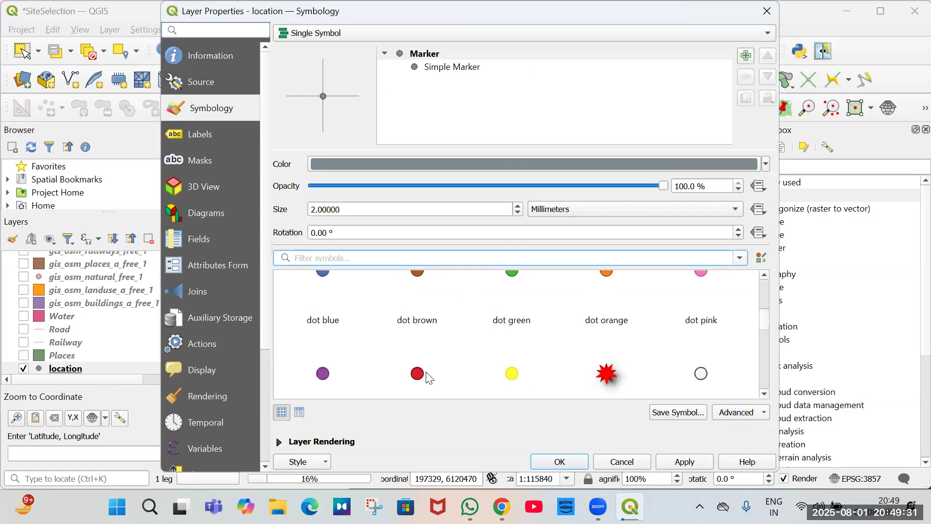
pyautogui.click(418, 375)
pyautogui.scroll(-1, 417, 376)
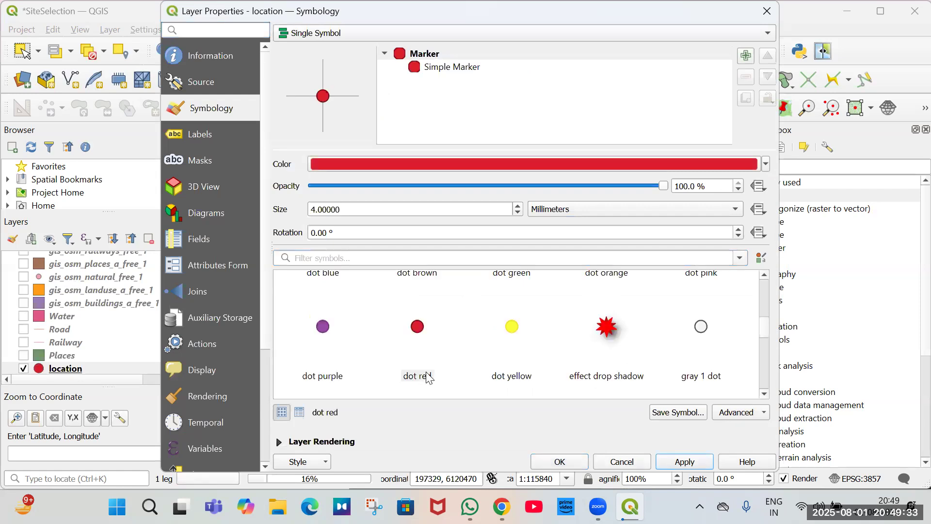
pyautogui.press('Return')
pyautogui.scroll(-1, 452, 325)
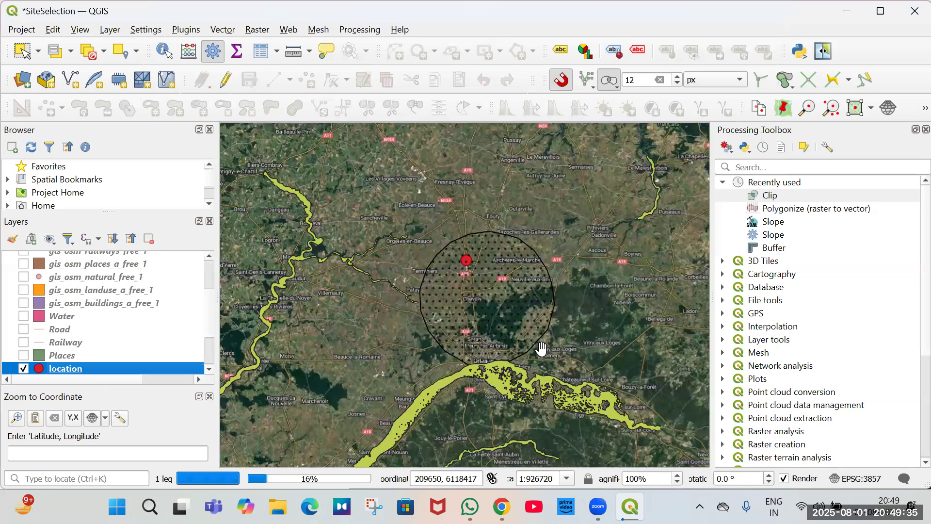
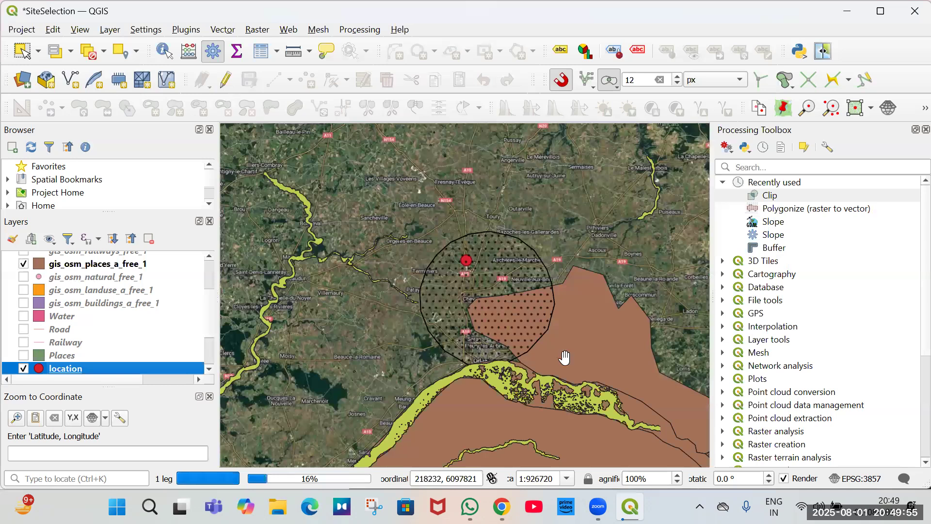
# Display only the a0000000c flood-prone layer with the Buffers layer, hiding the a0000000b flood layer.
pyautogui.scroll(2, 479, 367)
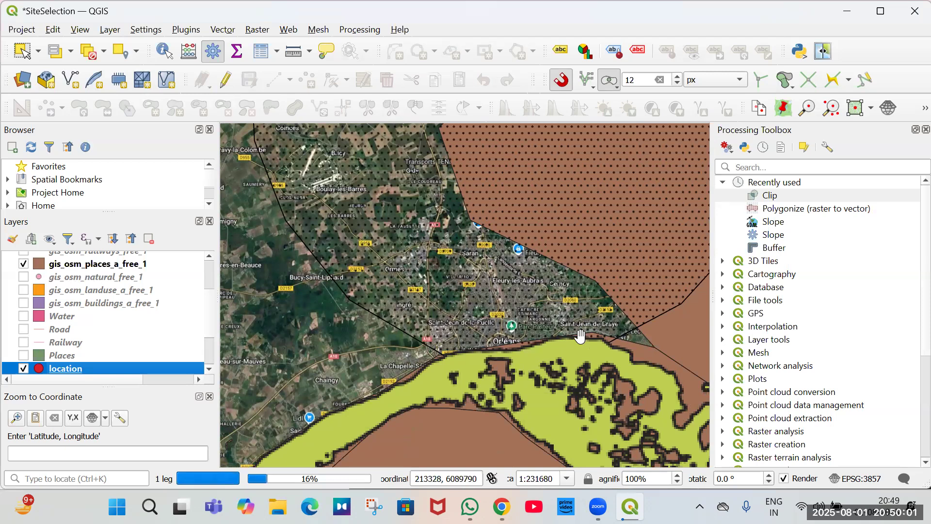
pyautogui.scroll(2, 508, 356)
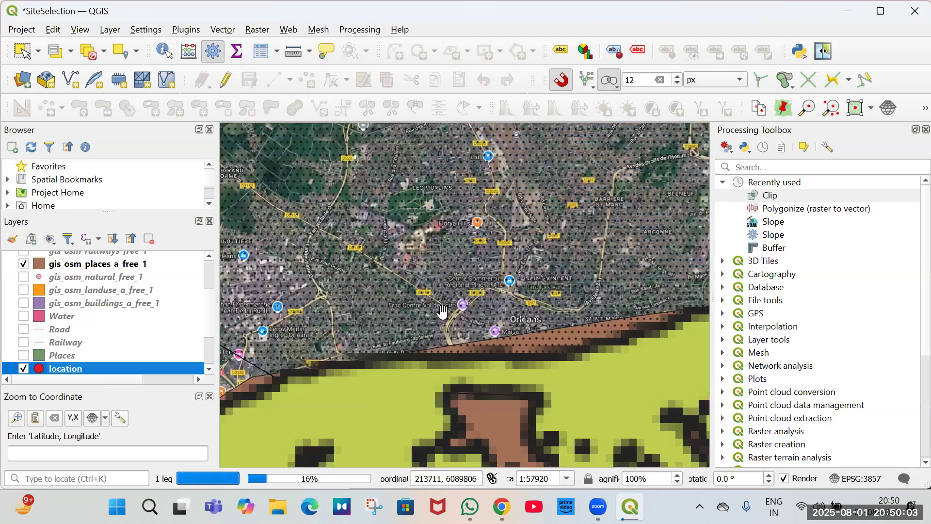
pyautogui.scroll(-2, 426, 317)
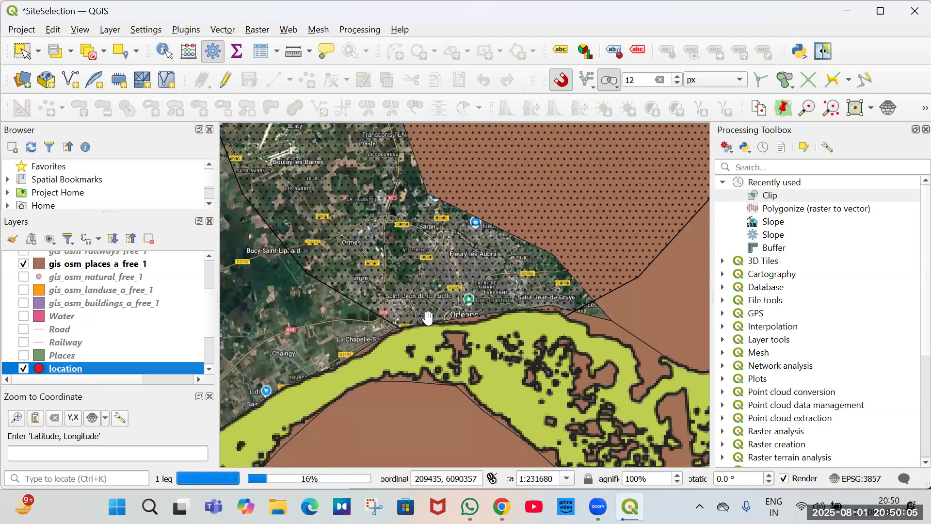
pyautogui.scroll(2, 61, 281)
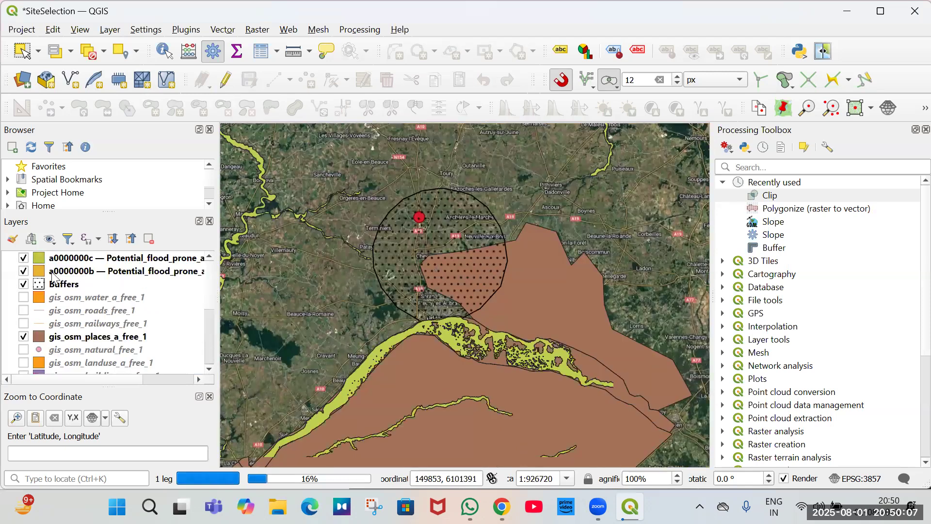
pyautogui.click(23, 258)
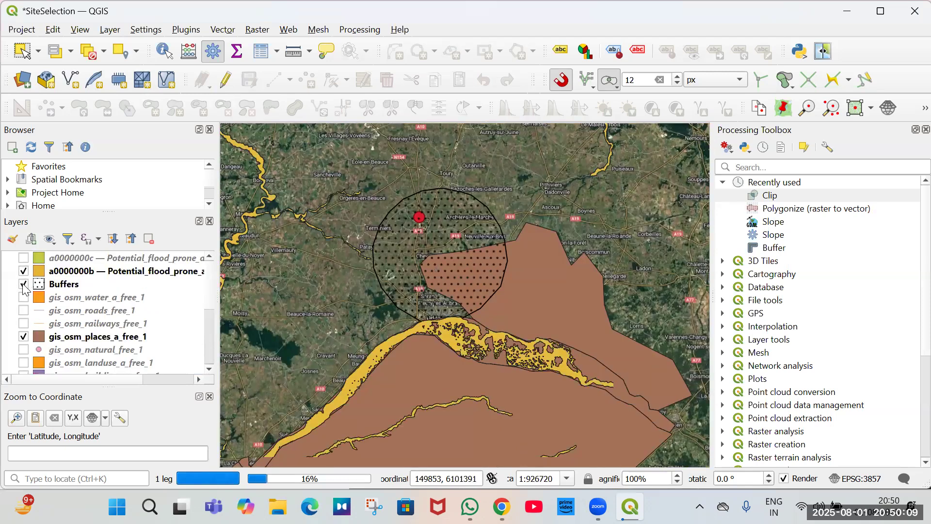
pyautogui.click(24, 271)
pyautogui.click(24, 285)
pyautogui.click(23, 284)
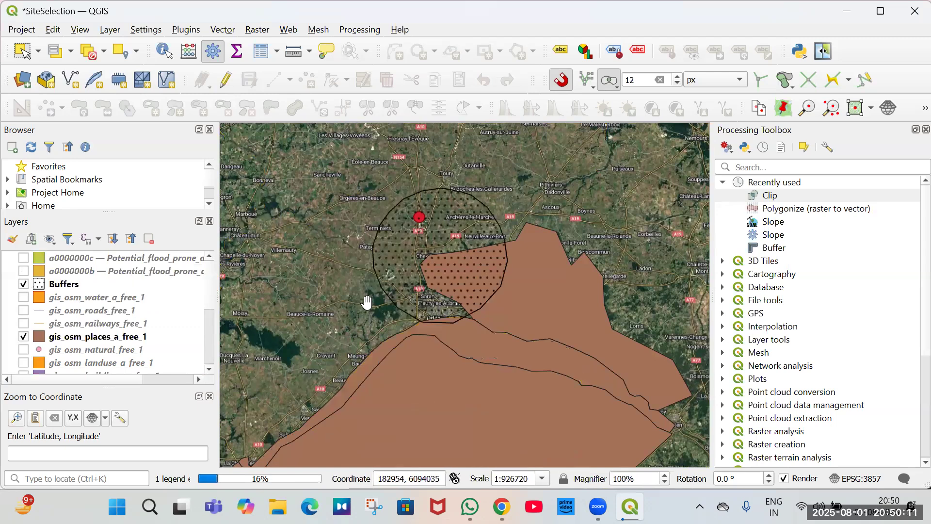
pyautogui.click(23, 258)
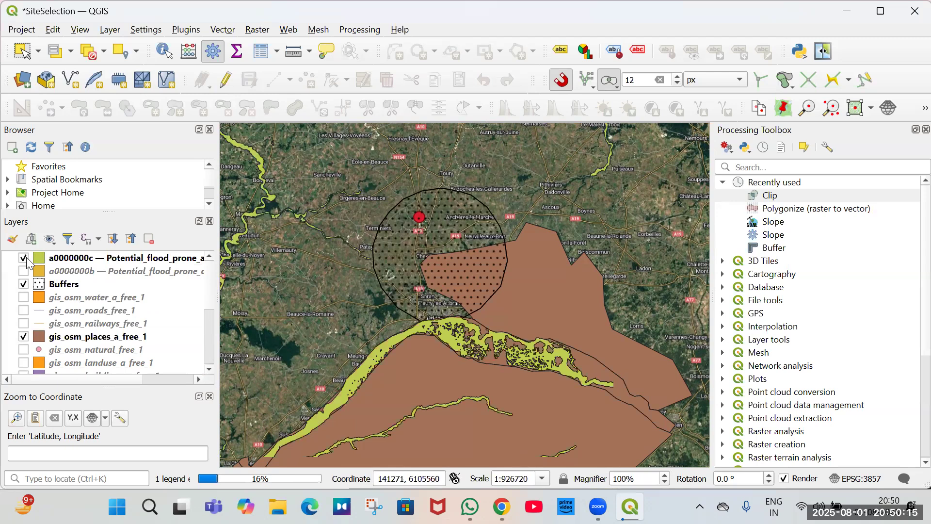
# Switch to Google Maps and examine the satellite imagery around Chevilly, Cercottes and Saran.
pyautogui.scroll(2, 370, 260)
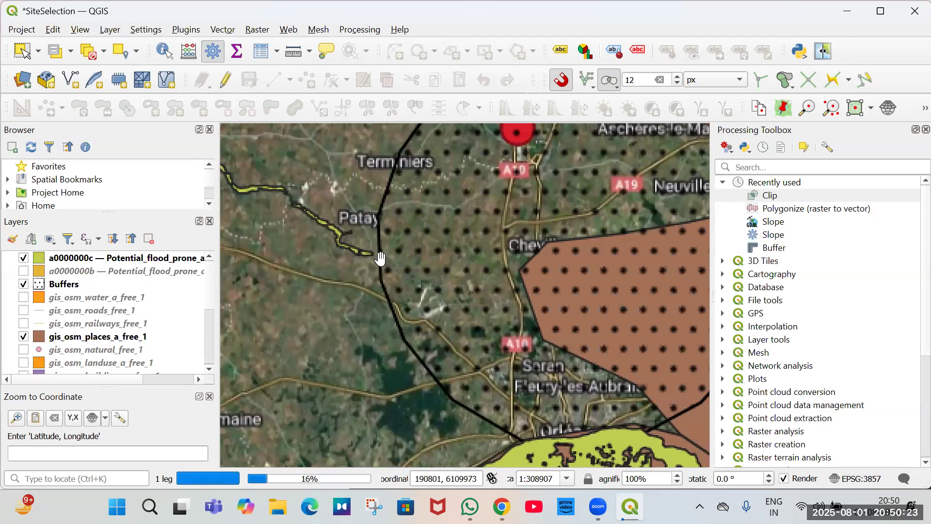
pyautogui.scroll(1, 379, 257)
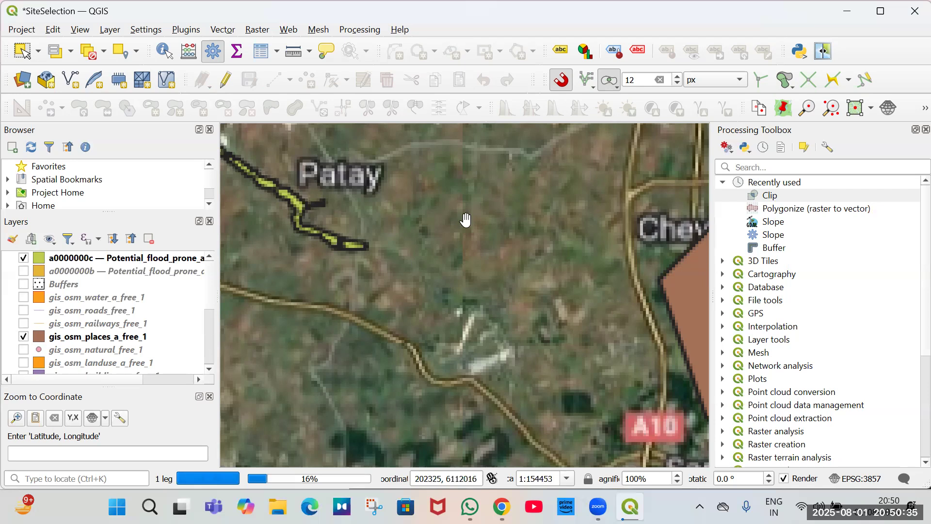
pyautogui.scroll(-1, 436, 266)
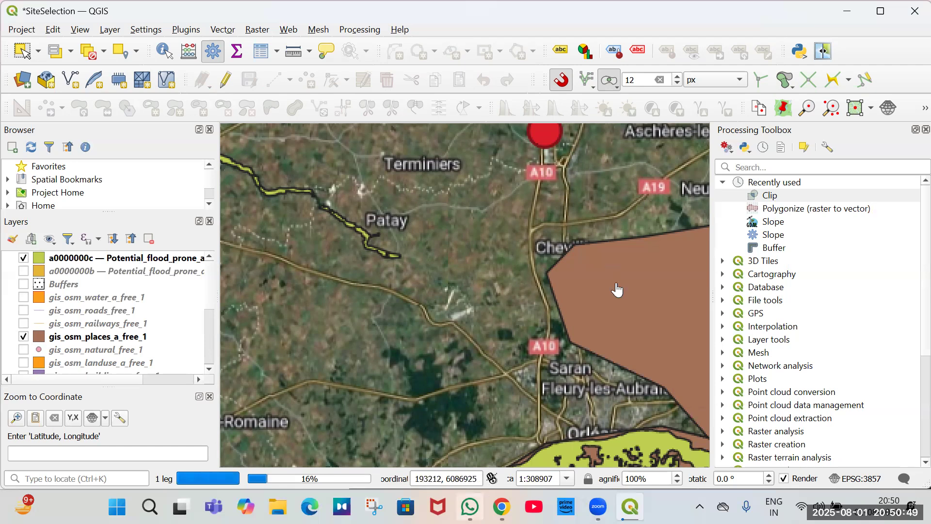
pyautogui.hotkey('alt', 'Tab')
pyautogui.scroll(-3, 621, 323)
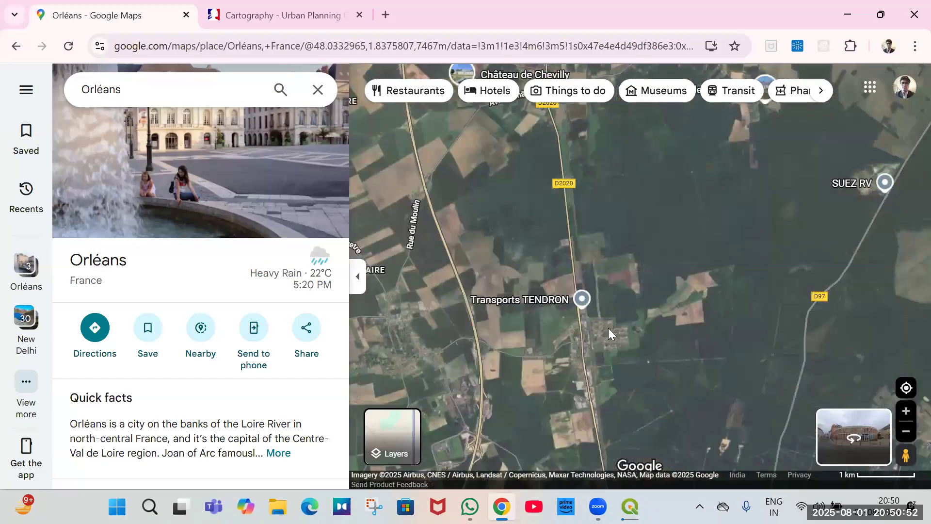
pyautogui.moveTo(608, 328); pyautogui.dragTo(650, 122)
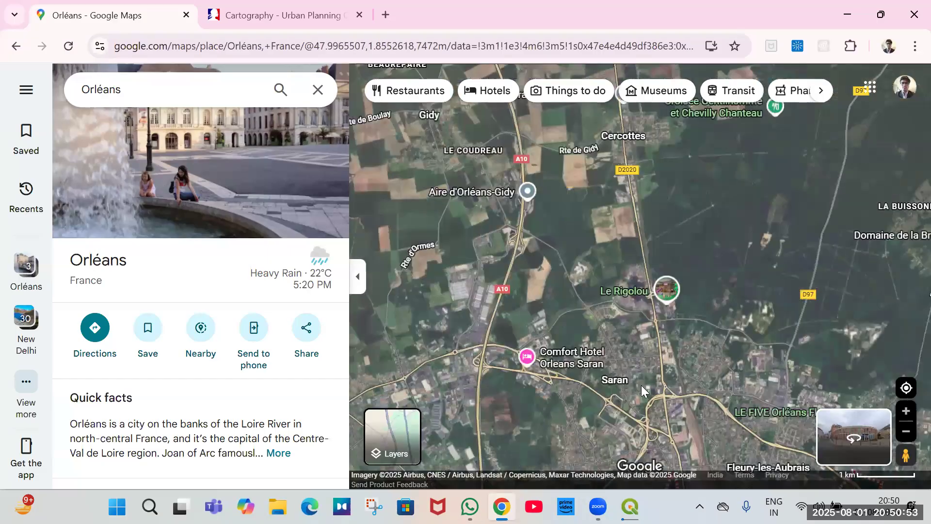
pyautogui.scroll(1, 660, 365)
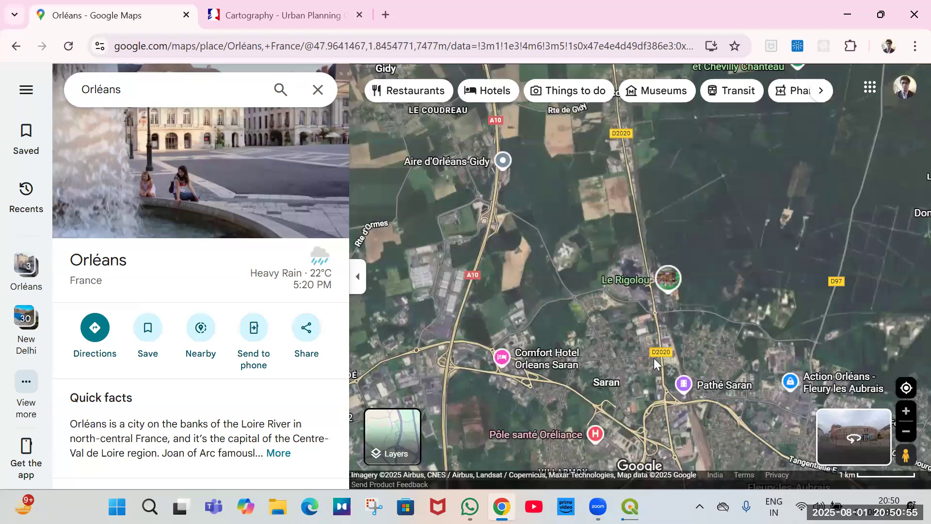
pyautogui.scroll(1, 658, 350)
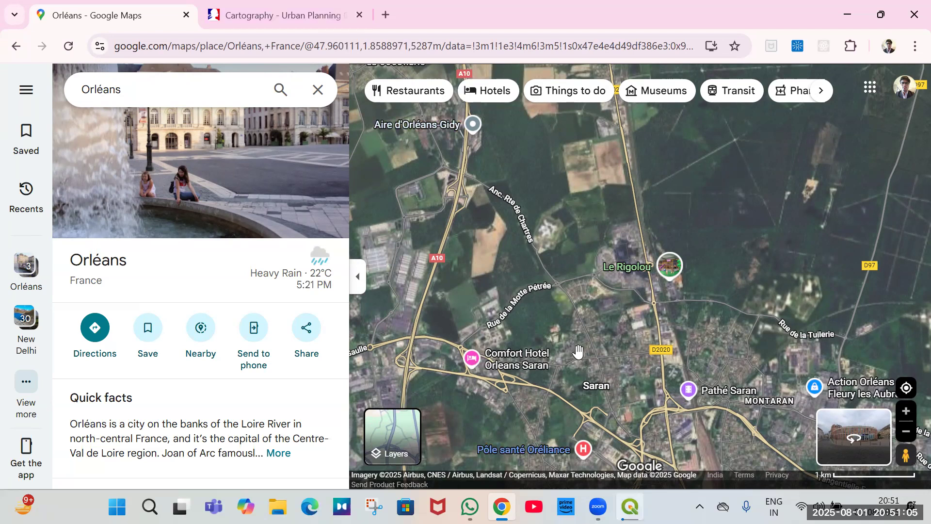
# Return to QGIS and pan the map to the location point north of Orléans.
pyautogui.hotkey('alt', 'Tab')
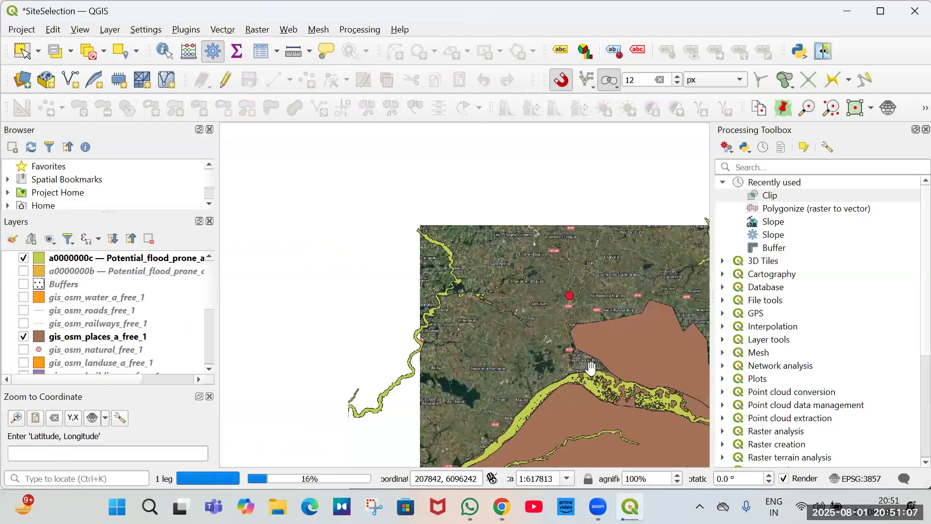
pyautogui.scroll(1, 573, 359)
pyautogui.moveTo(574, 379); pyautogui.dragTo(497, 340)
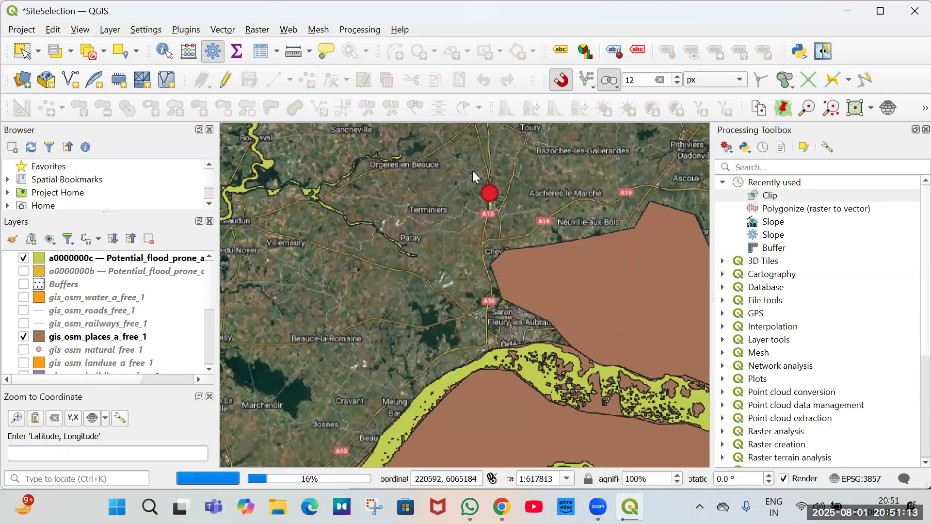
# Examine the fields between Gidy, Cercottes and Château de Chevilly in Google Maps, then return to QGIS.
pyautogui.hotkey('alt', 'Tab')
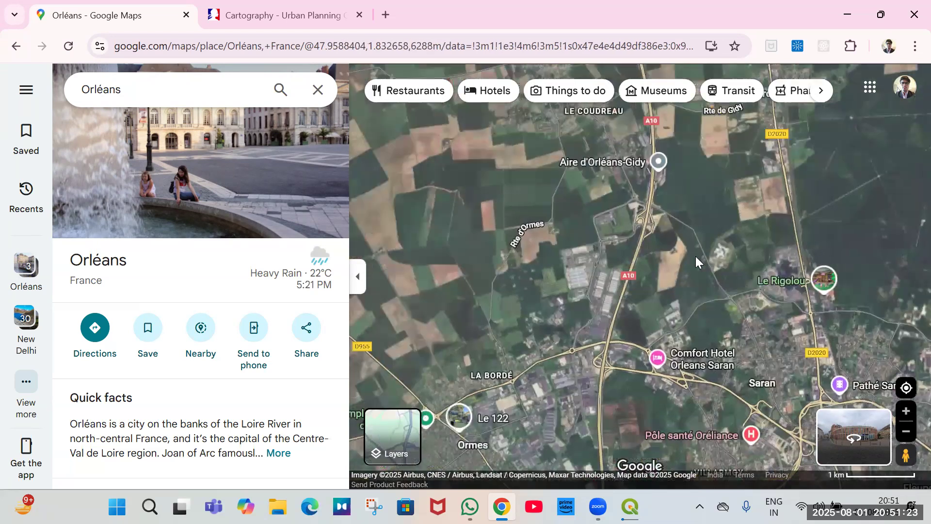
pyautogui.moveTo(522, 167); pyautogui.dragTo(632, 188)
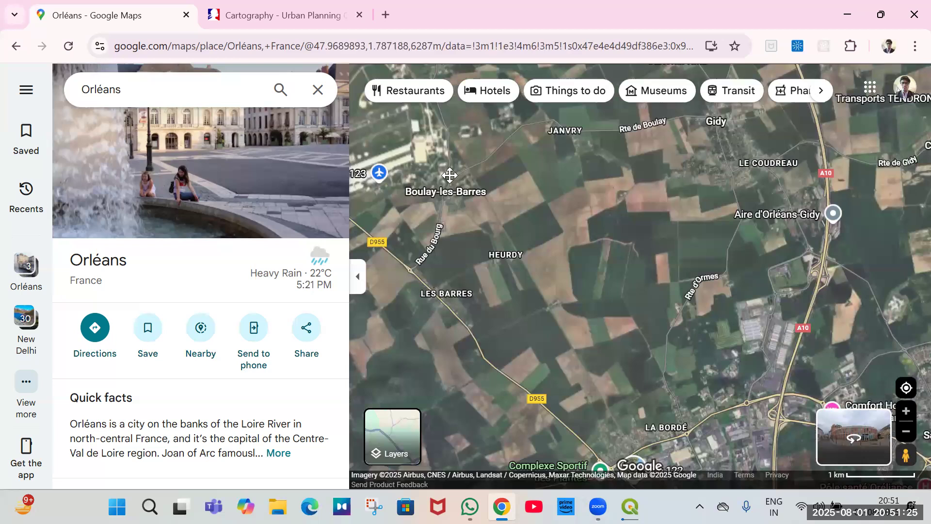
pyautogui.moveTo(501, 217); pyautogui.dragTo(562, 282)
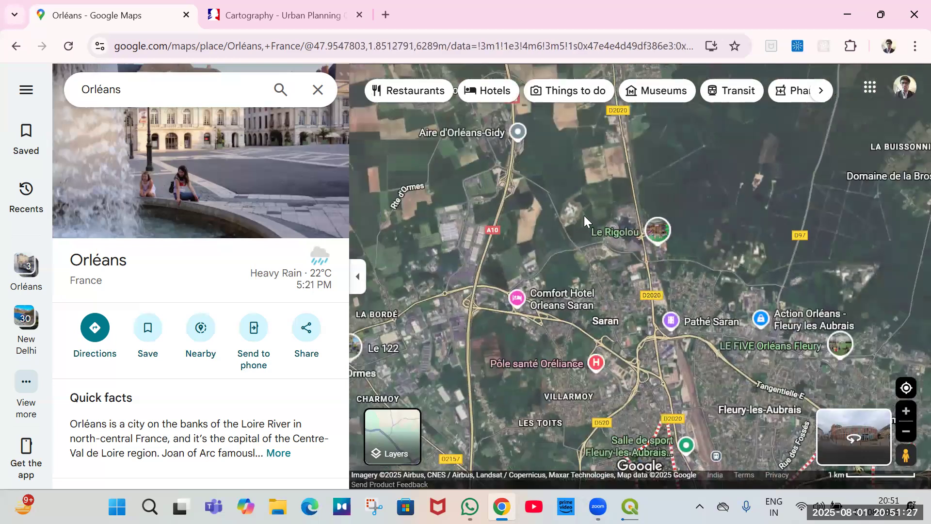
pyautogui.scroll(-2, 659, 255)
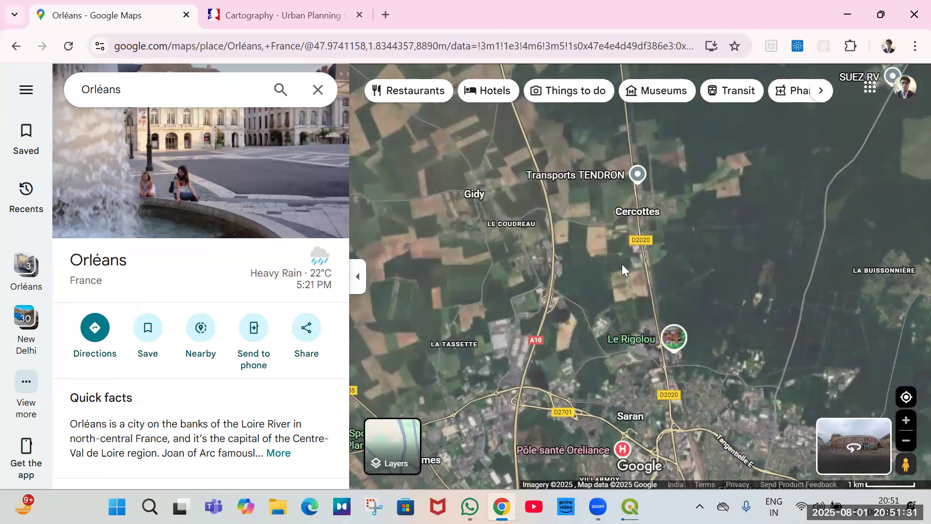
pyautogui.moveTo(634, 216); pyautogui.dragTo(722, 252)
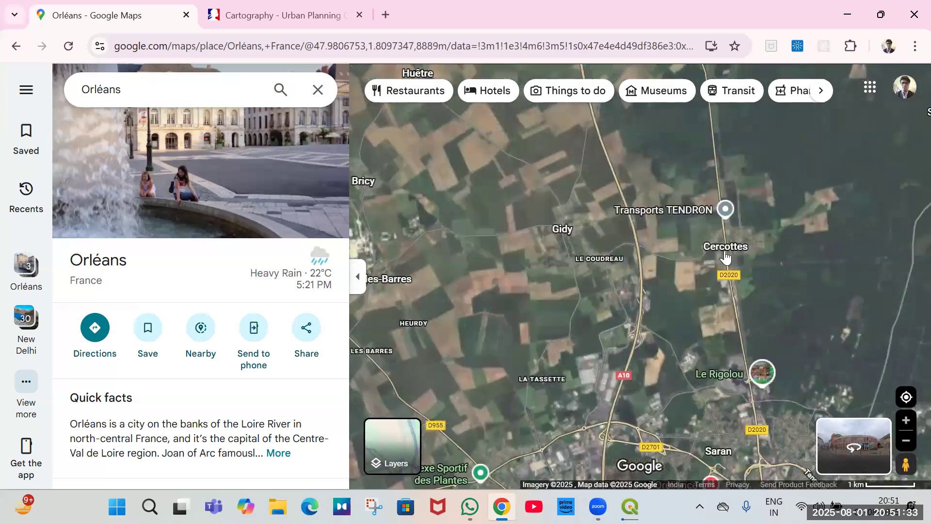
pyautogui.moveTo(661, 316); pyautogui.dragTo(628, 343)
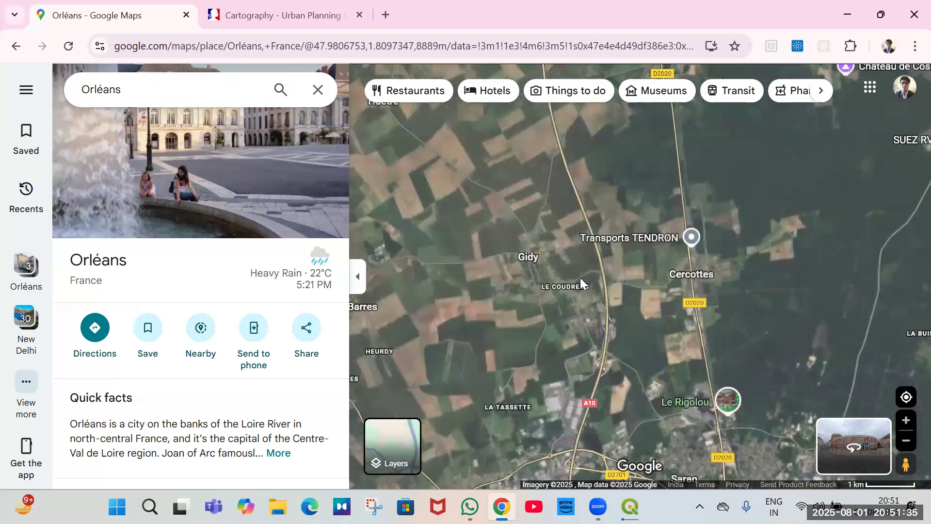
pyautogui.moveTo(684, 254); pyautogui.dragTo(650, 309)
pyautogui.moveTo(459, 166); pyautogui.dragTo(591, 246)
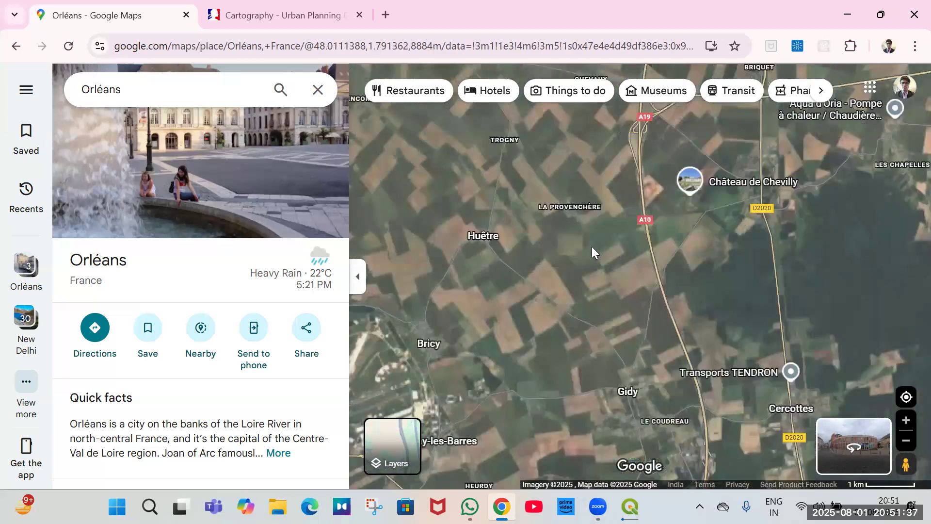
pyautogui.hotkey('alt', 'Tab')
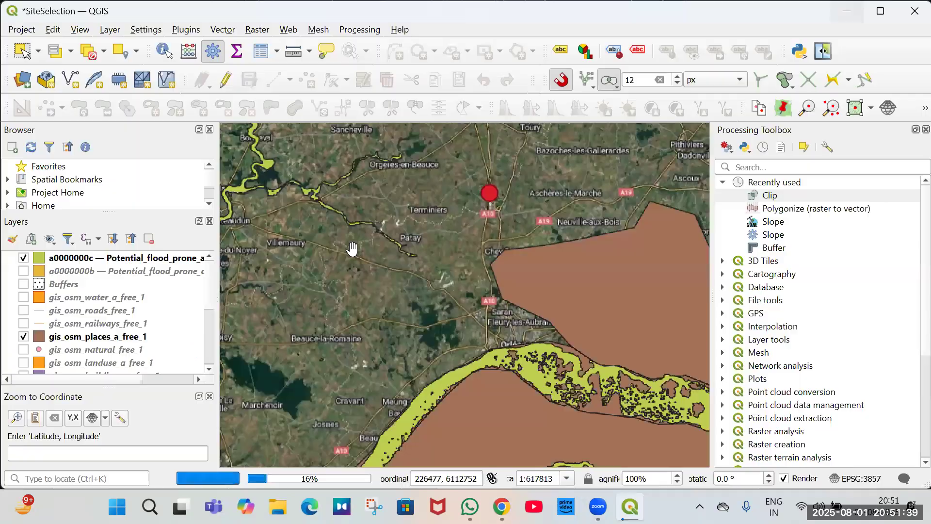
# Hide the a0000000c flood-prone layer and turn the Buffers layer back on.
pyautogui.click(83, 262)
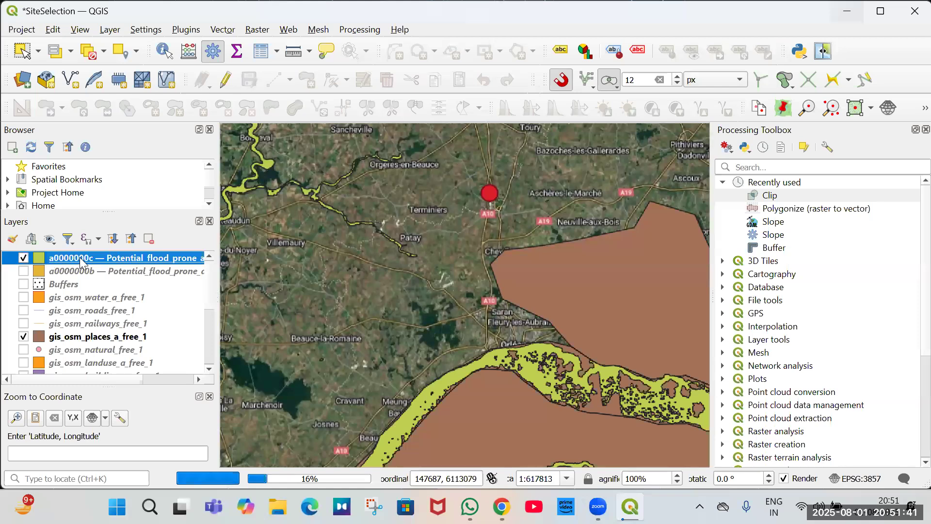
pyautogui.press('space')
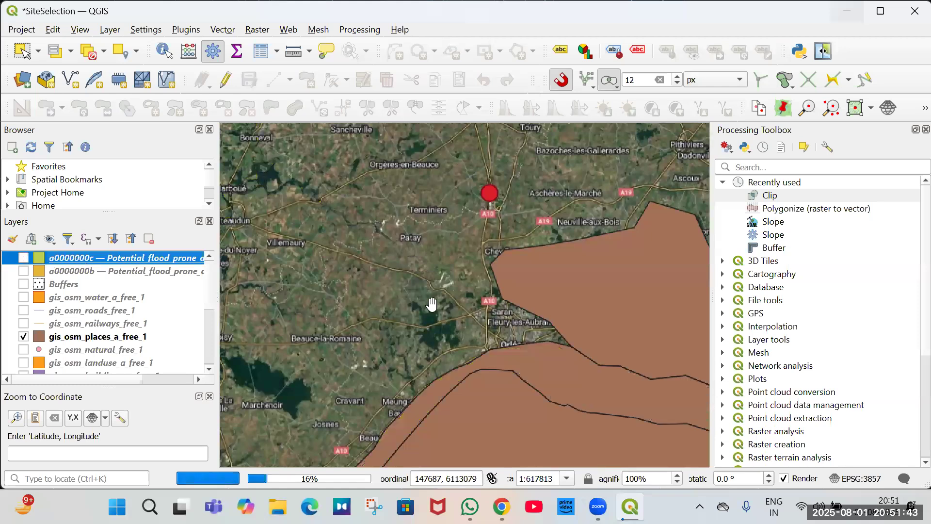
pyautogui.scroll(-1, 456, 276)
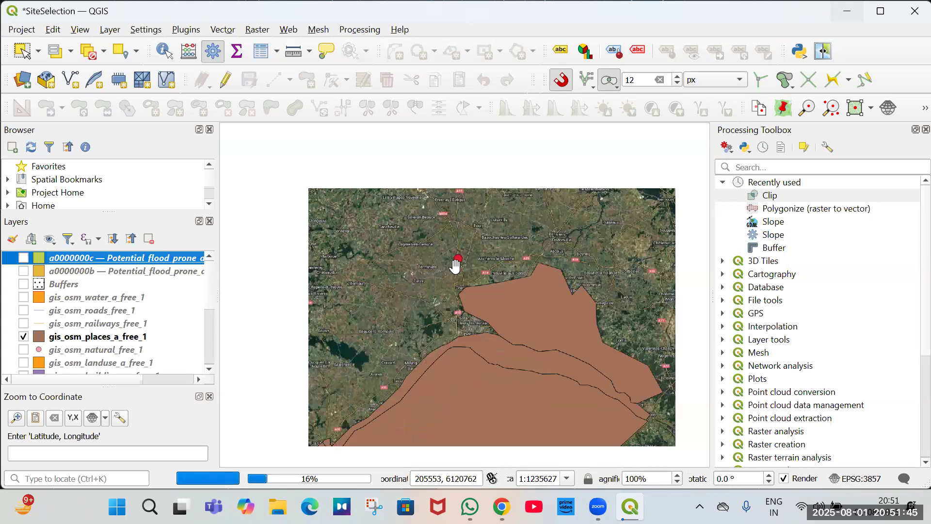
pyautogui.scroll(1, 464, 267)
pyautogui.press('Down')
pyautogui.press('Down')
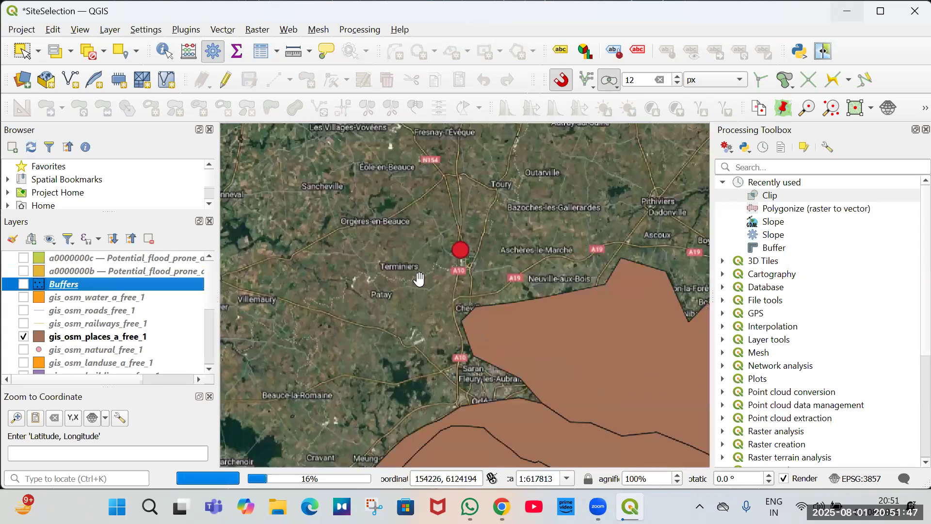
pyautogui.press('space')
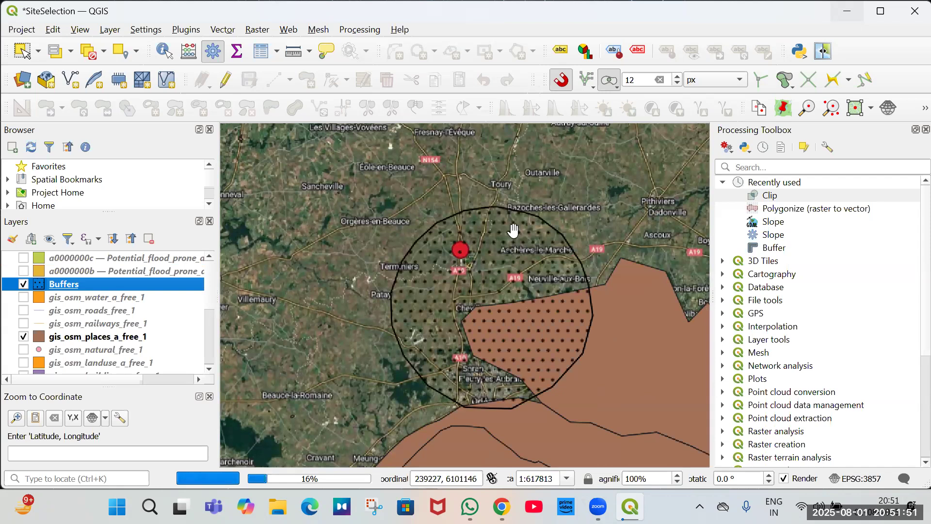
# Run the Union tool with Buffers as input layer and Places as overlay layer into a temporary layer.
pyautogui.click(759, 169)
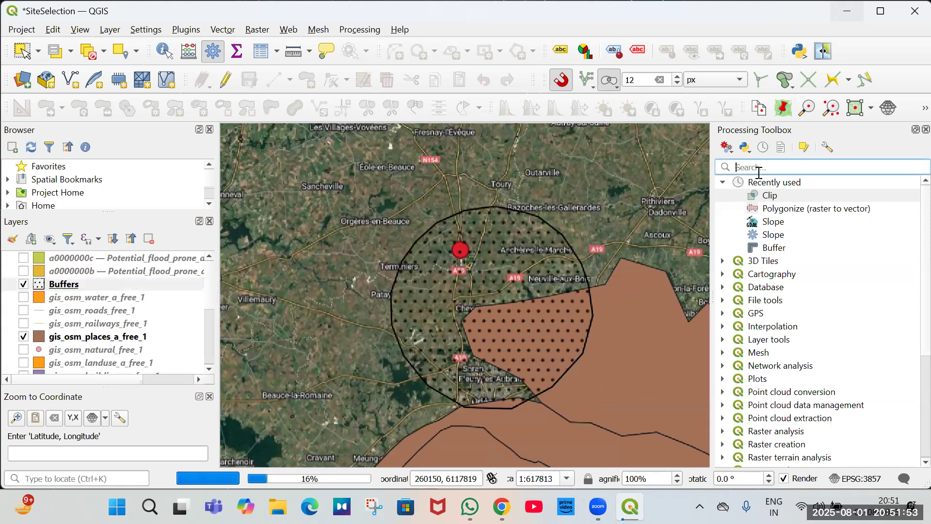
pyautogui.write('union')
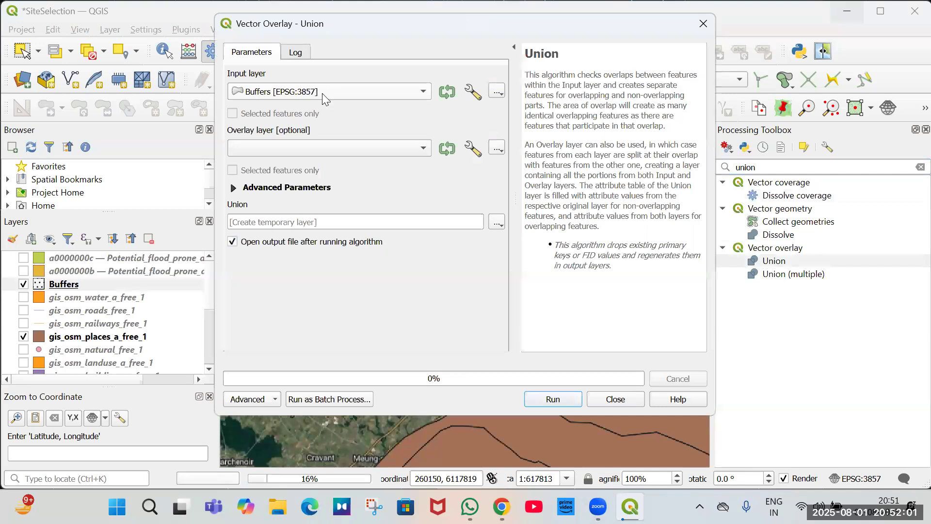
pyautogui.click(308, 144)
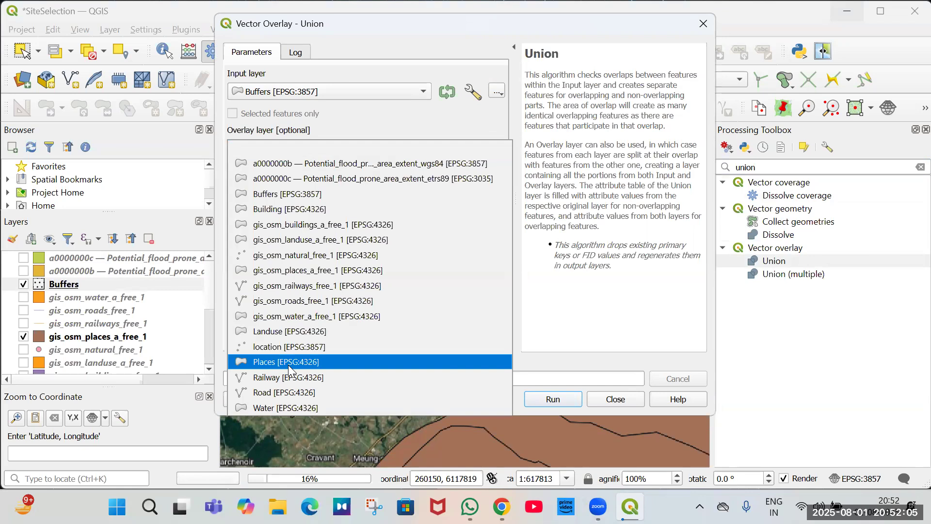
pyautogui.press('Return')
pyautogui.press('Return')
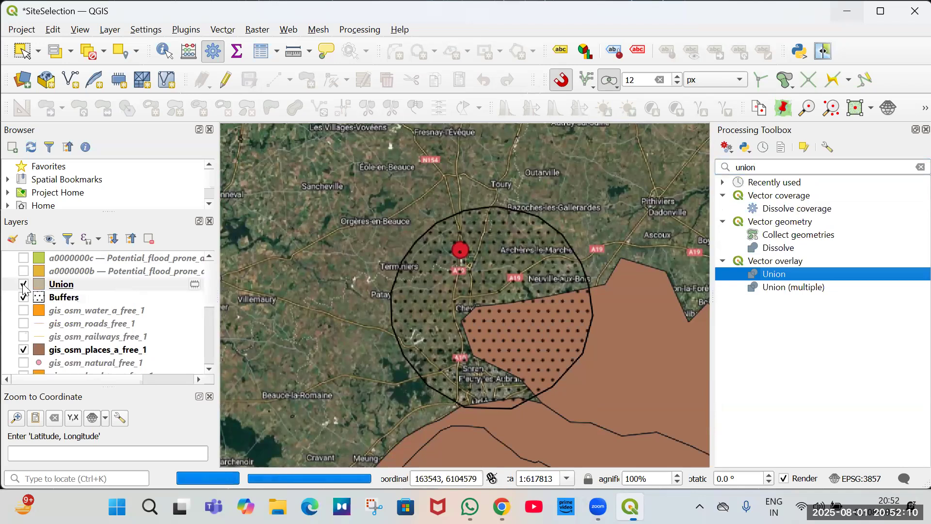
# Hide the Union, Buffers and gis_osm_places_a_free_1 layers, leaving the location point over the basemap.
pyautogui.click(26, 286)
pyautogui.click(23, 297)
pyautogui.click(23, 349)
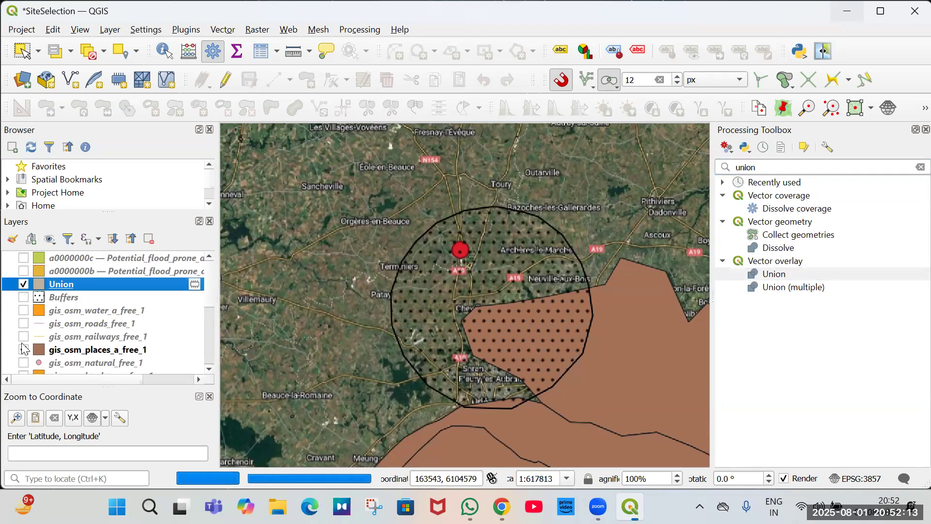
pyautogui.click(23, 284)
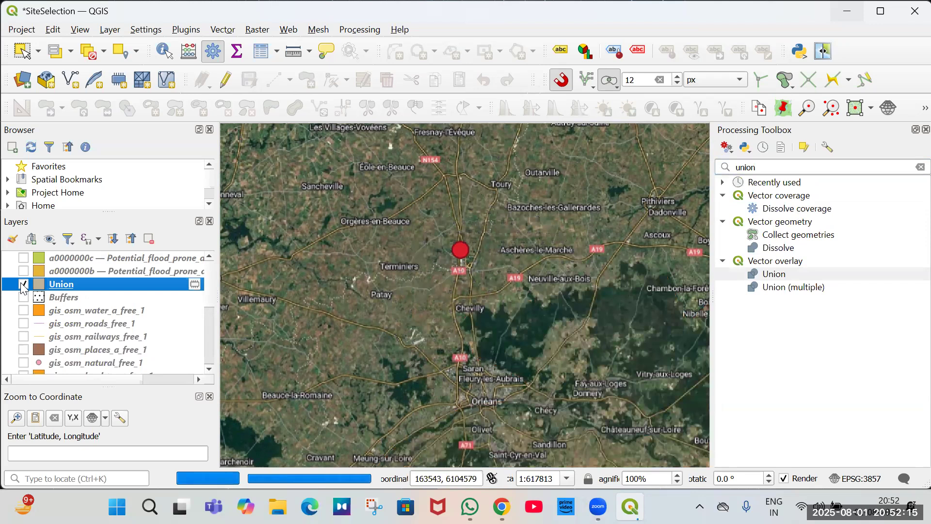
# Remove the Union layer from the project.
pyautogui.click(23, 285)
pyautogui.press('space')
pyautogui.scroll(-1, 533, 307)
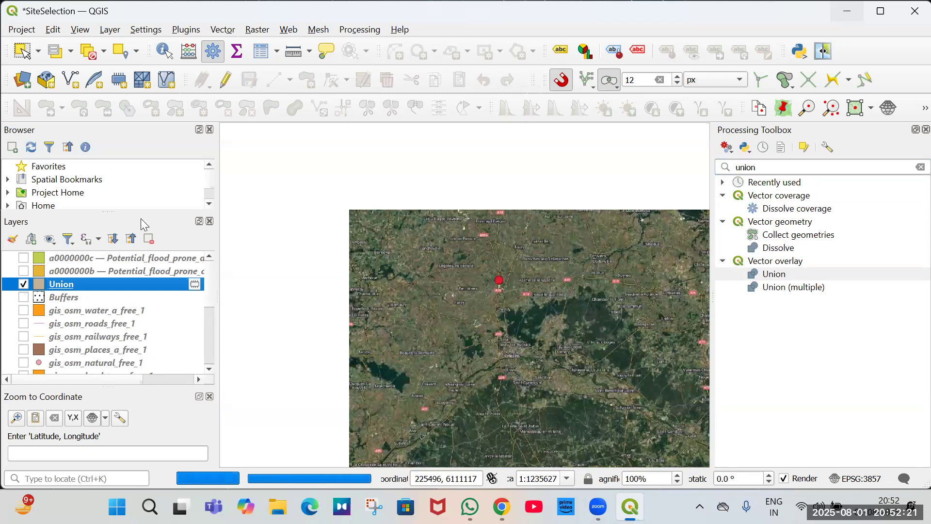
pyautogui.hotkey('ctrl', 'd')
# Run the Intersection tool with Buffers as input layer and Places as overlay layer into a temporary layer.
pyautogui.click(737, 167)
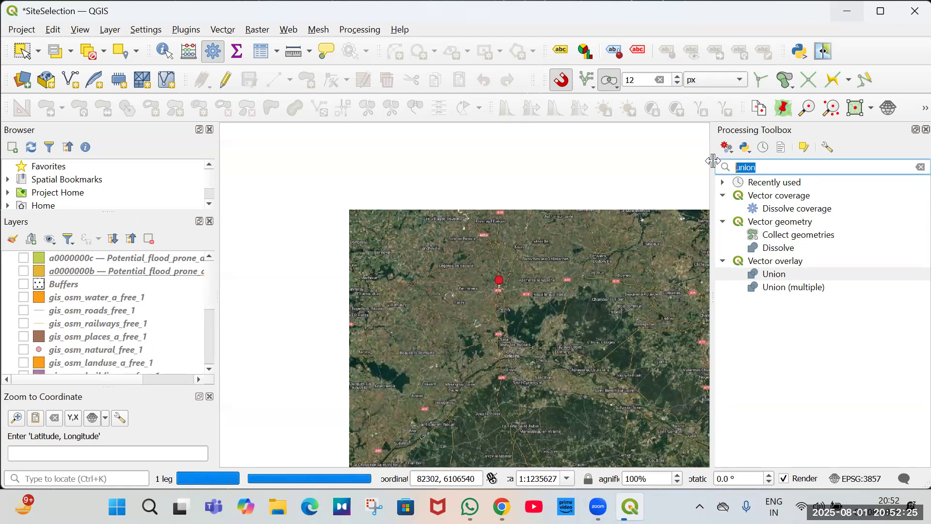
pyautogui.write('interse')
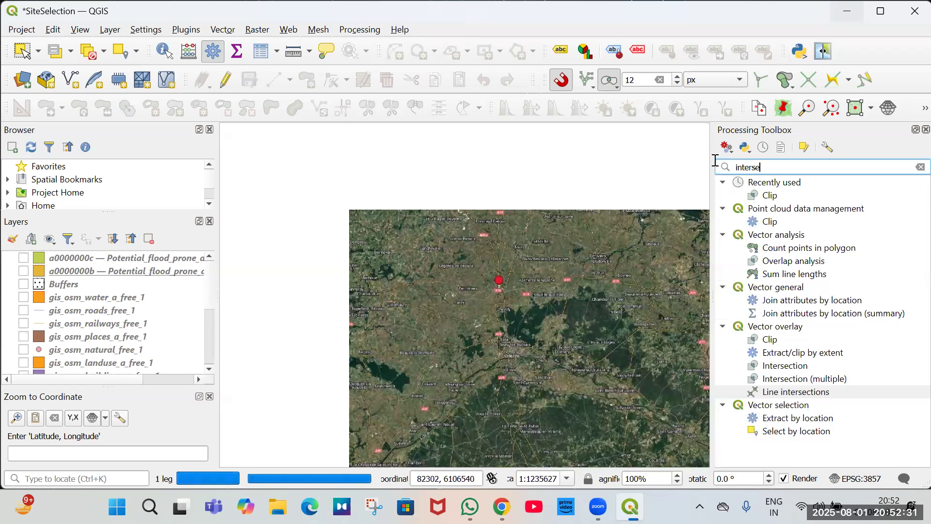
pyautogui.press('Up')
pyautogui.press('Up')
pyautogui.press('Return')
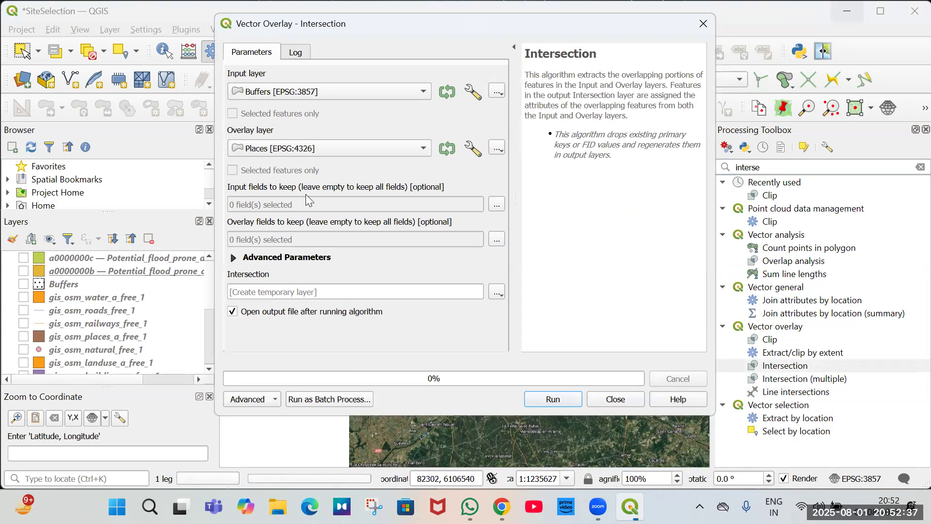
pyautogui.click(567, 400)
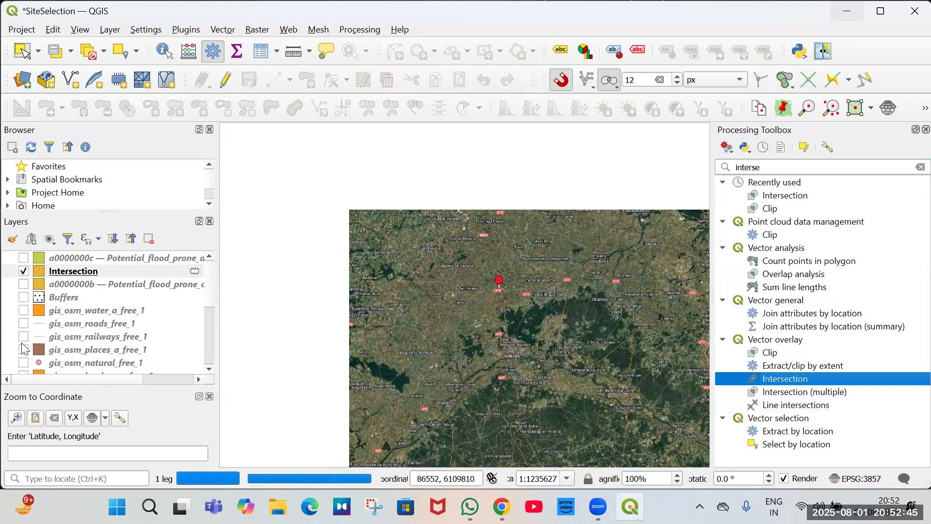
# Turn on the Buffers and Places layers.
pyautogui.click(23, 297)
pyautogui.scroll(-1, 27, 352)
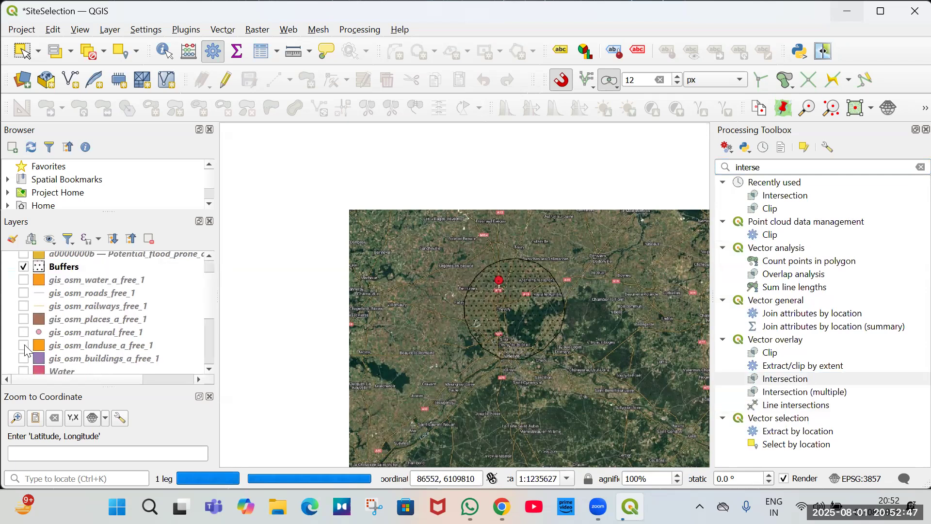
pyautogui.scroll(-3, 155, 356)
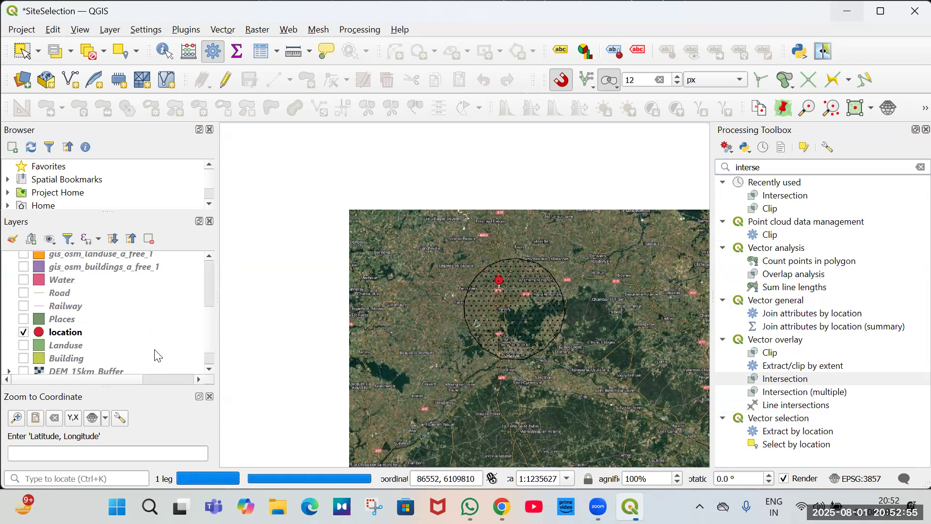
pyautogui.click(23, 319)
pyautogui.scroll(1, 516, 317)
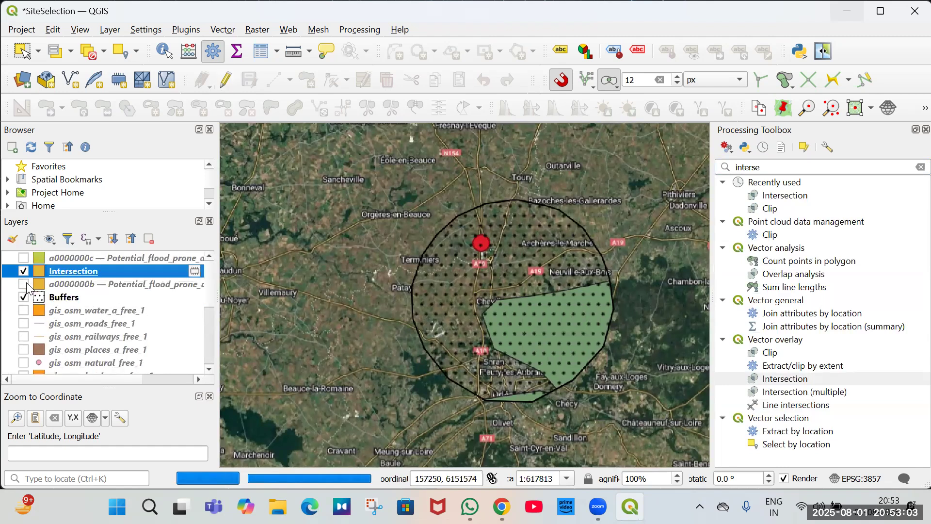
# Remove the Intersection layer from the project.
pyautogui.click(154, 235)
pyautogui.click(442, 269)
# Start editing Buffers and split its polygon along the Places boundary with tracing enabled.
pyautogui.click(65, 284)
pyautogui.click(226, 80)
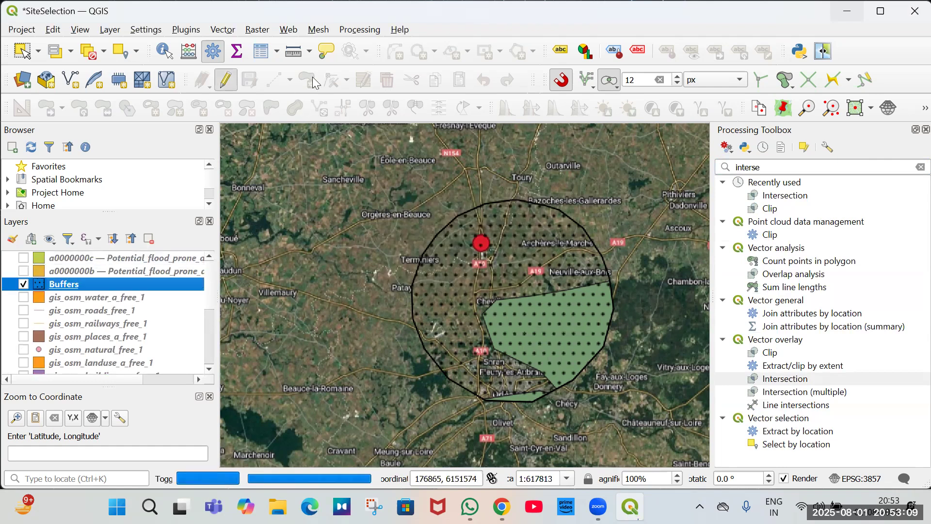
pyautogui.click(826, 78)
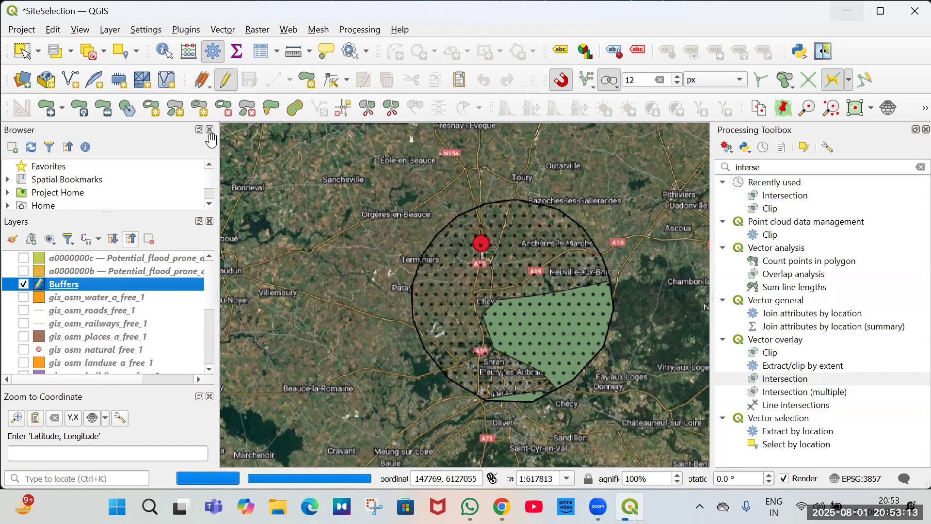
pyautogui.hotkey('ctrl', '.')
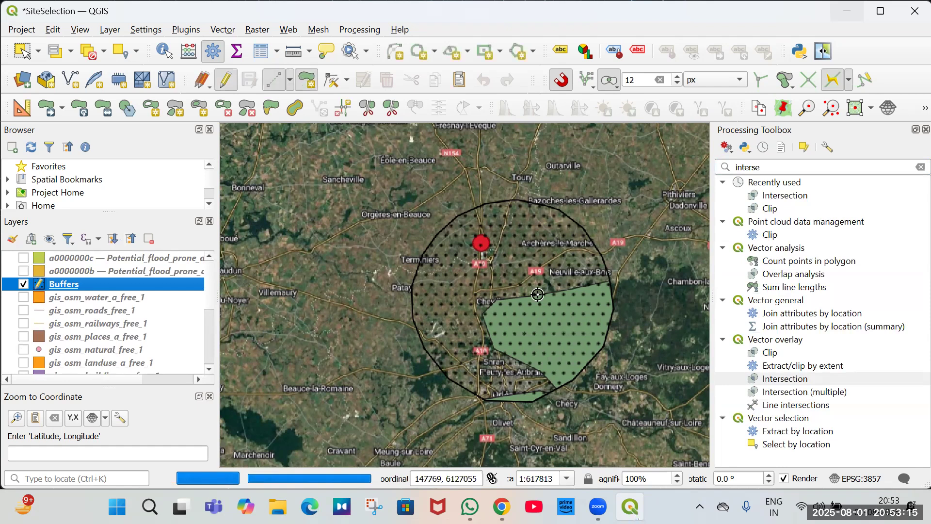
pyautogui.click(498, 302)
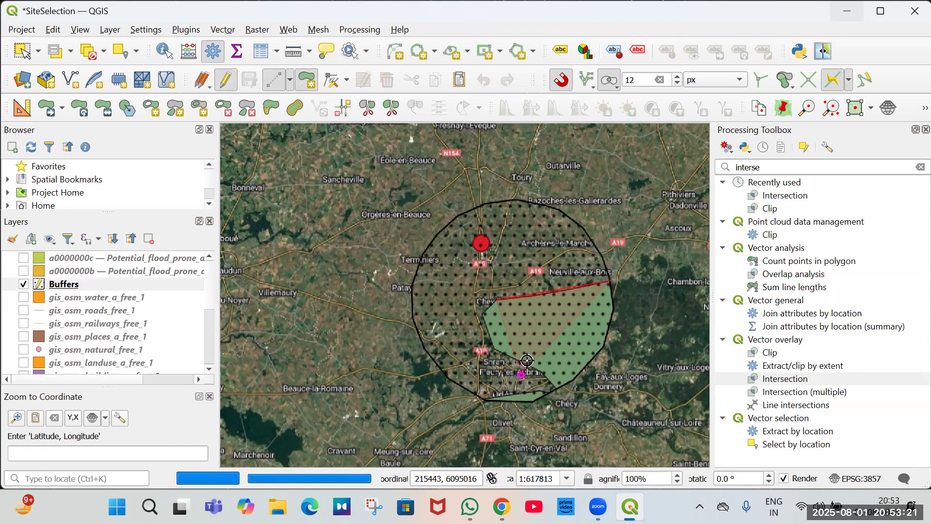
pyautogui.scroll(2, 527, 360)
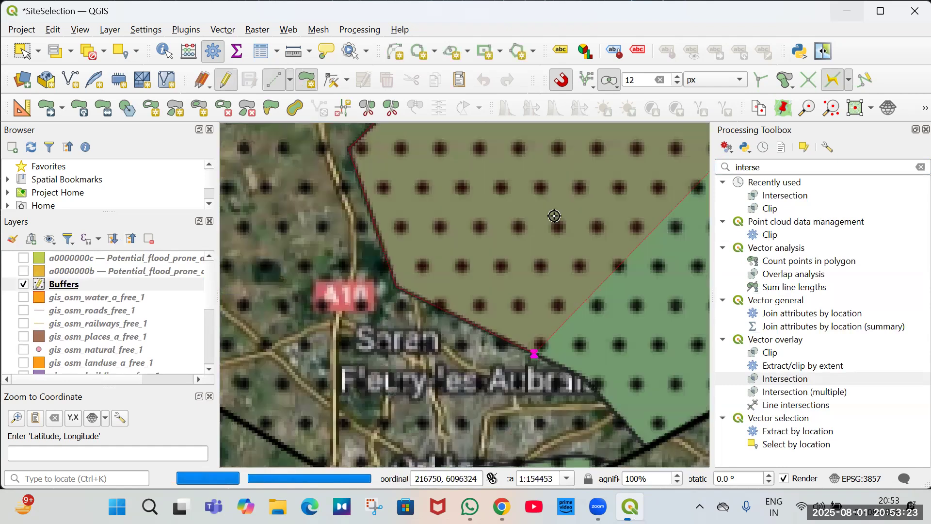
pyautogui.scroll(-1, 552, 208)
pyautogui.scroll(2, 484, 229)
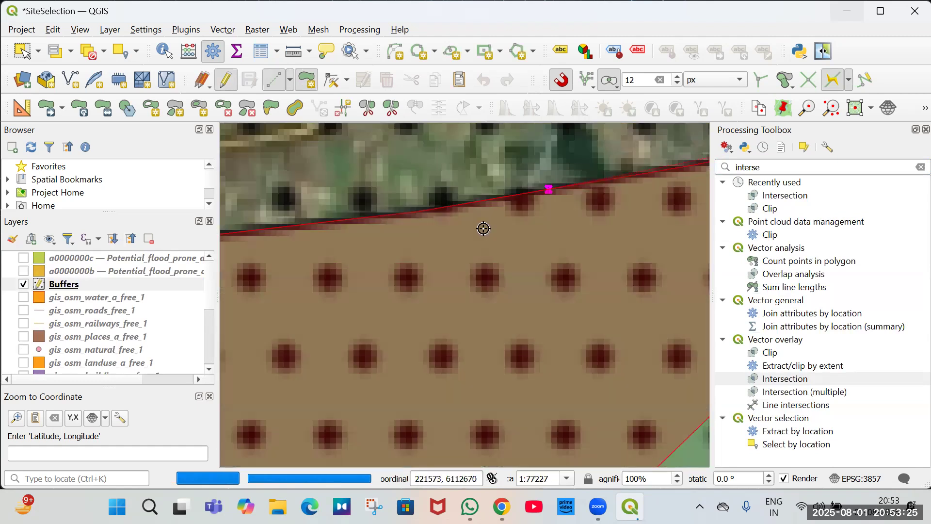
pyautogui.scroll(-2, 514, 408)
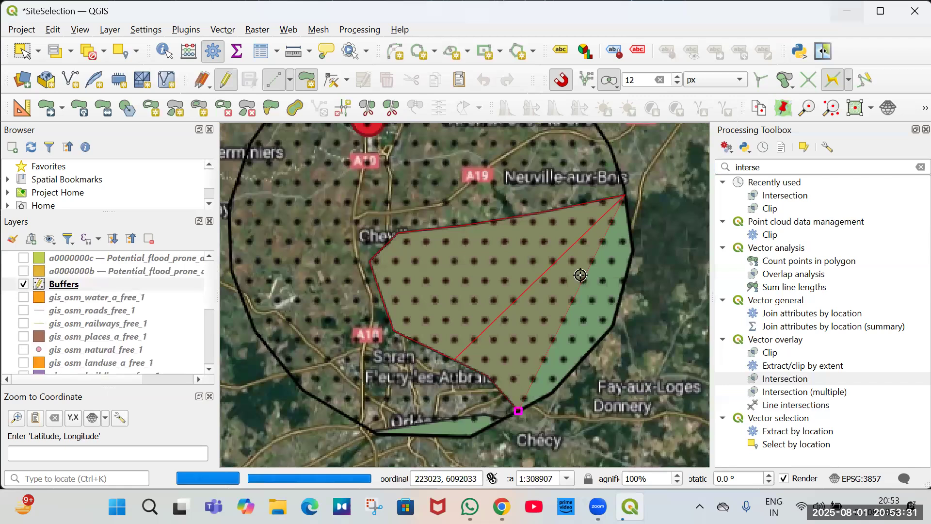
pyautogui.scroll(2, 567, 279)
pyautogui.scroll(-3, 552, 283)
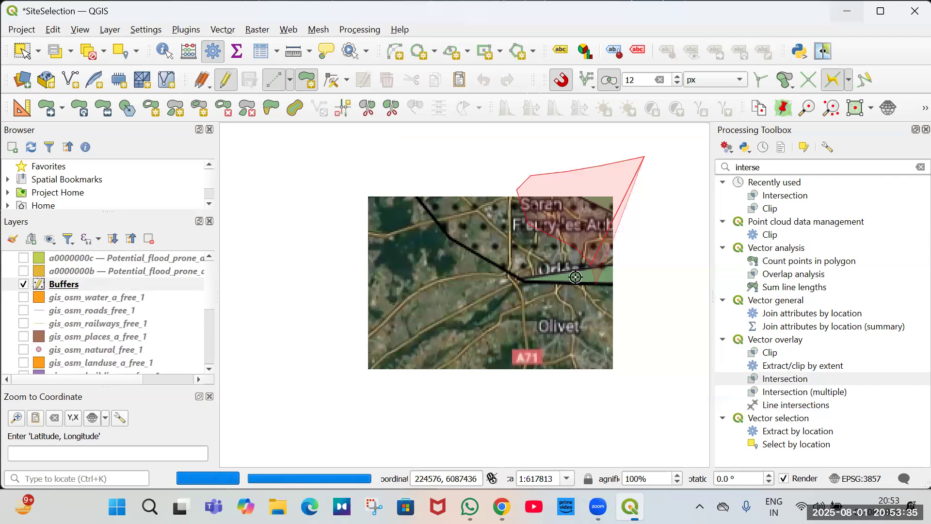
pyautogui.scroll(2, 575, 277)
pyautogui.click(574, 274)
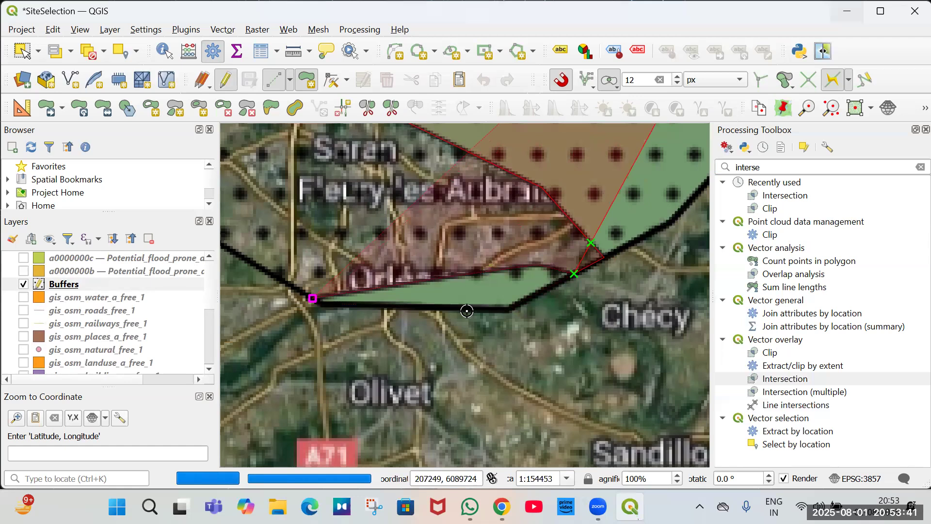
pyautogui.scroll(-2, 467, 311)
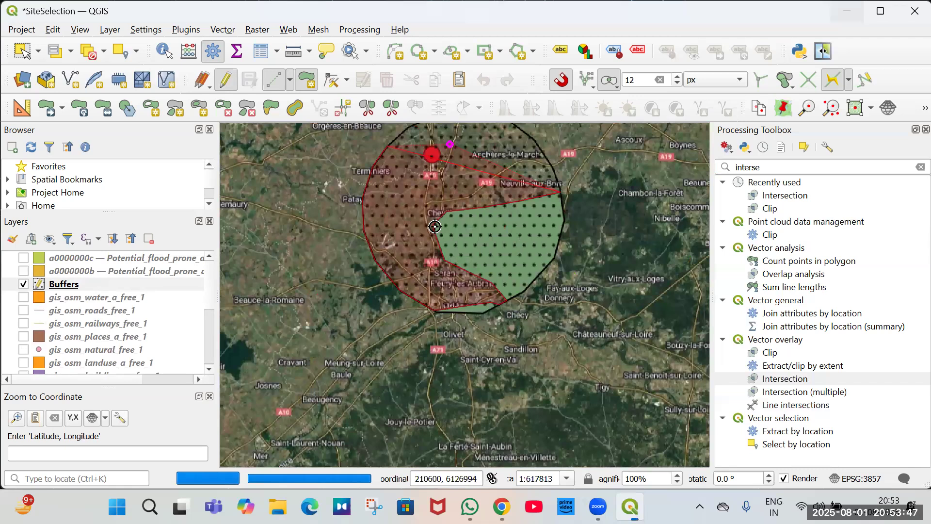
pyautogui.scroll(2, 458, 280)
pyautogui.rightClick(458, 280)
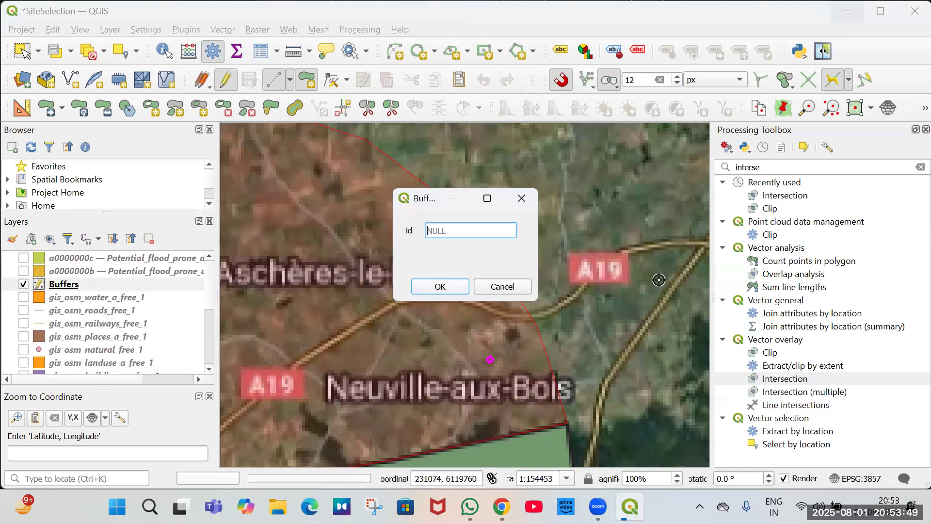
pyautogui.press('Return')
# Undo the split of the Buffers polygon.
pyautogui.scroll(-2, 612, 306)
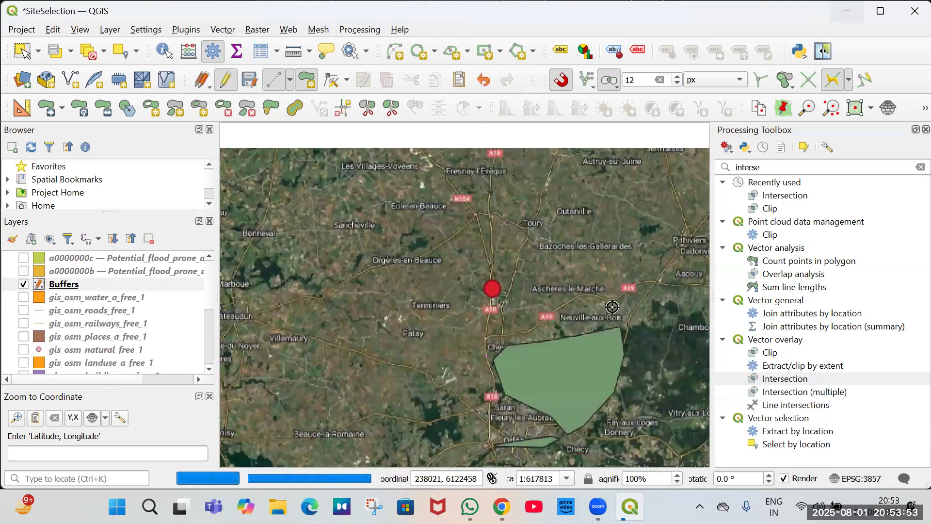
pyautogui.click(104, 279)
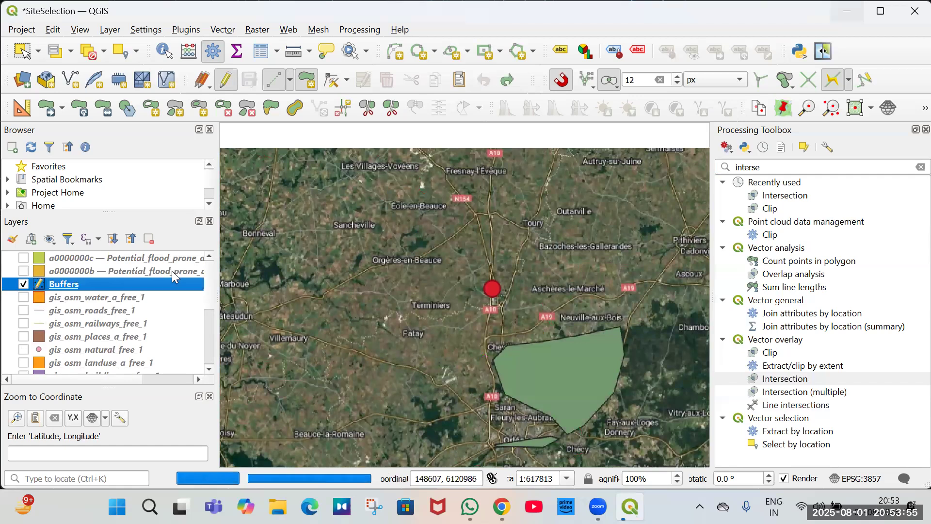
pyautogui.click(300, 237)
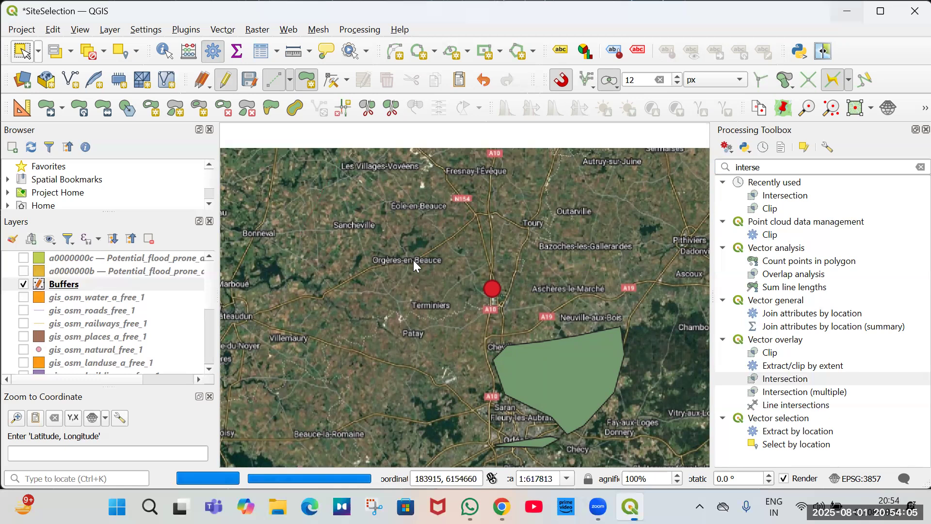
pyautogui.hotkey('ctrl', 'z')
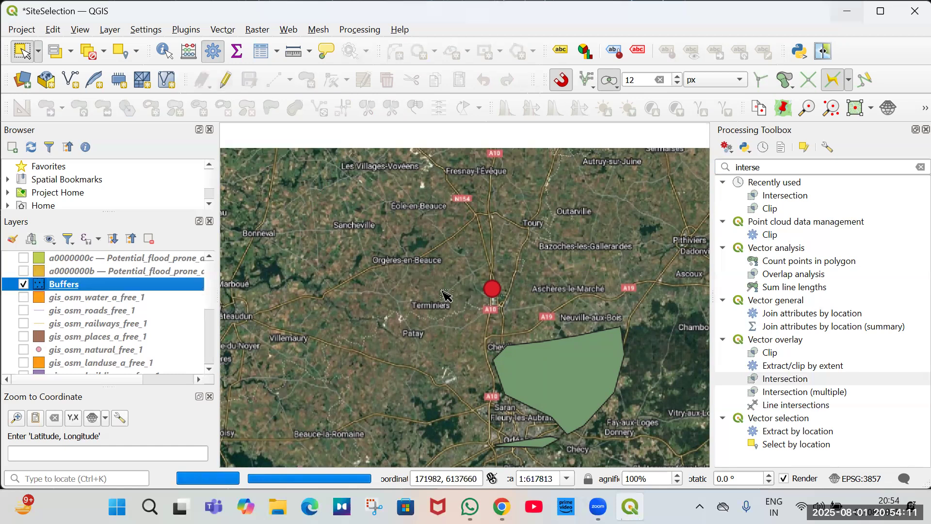
# Remove the Buffers layer from the project.
pyautogui.scroll(-2, 446, 294)
pyautogui.click(23, 284)
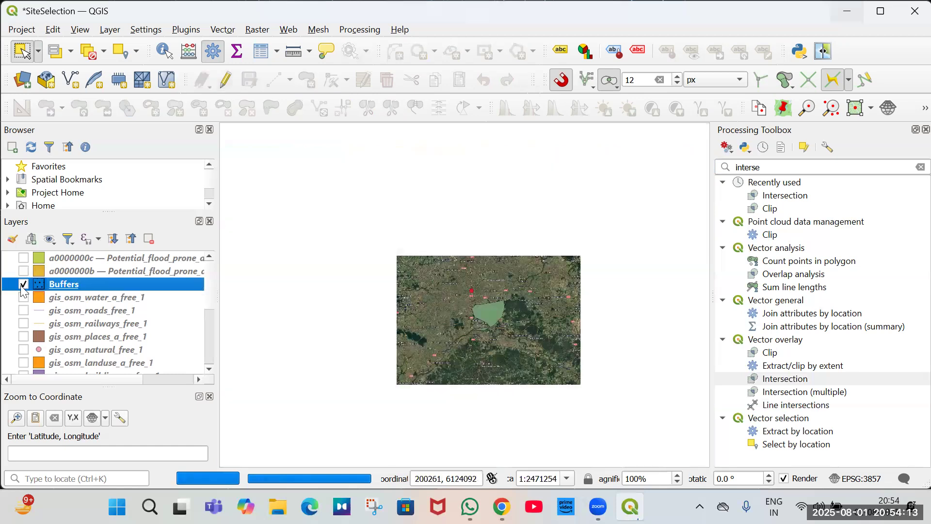
pyautogui.click(23, 285)
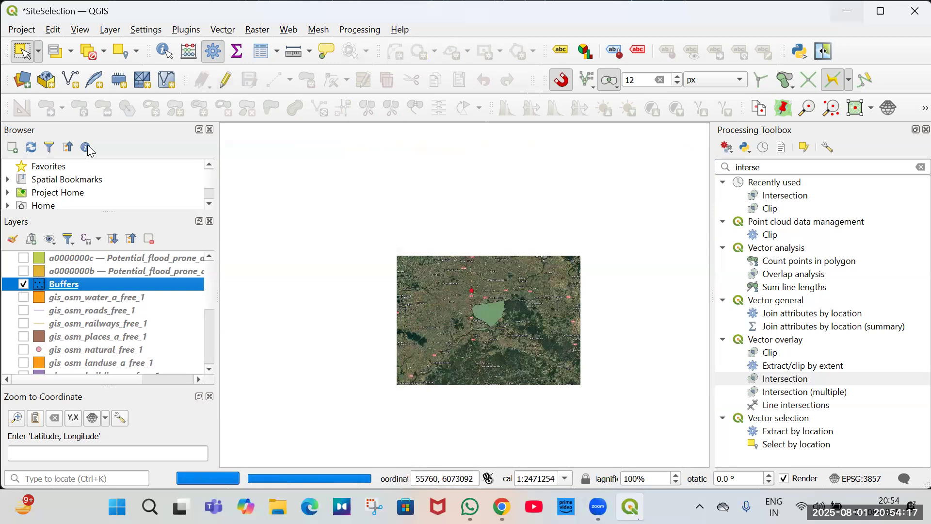
pyautogui.hotkey('ctrl', 'd')
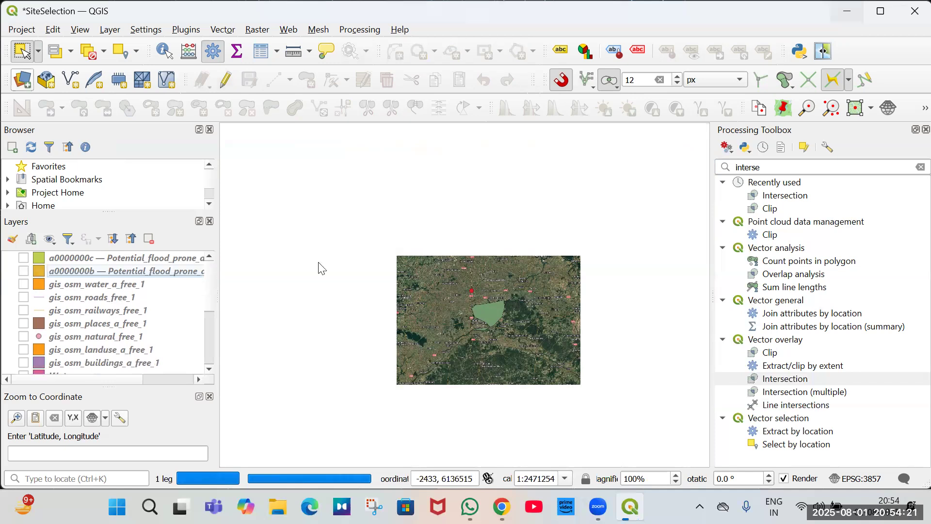
# Add Buffers.shp from the Day 1 folder as a vector layer.
pyautogui.hotkey('ctrl', 'shift', 'v')
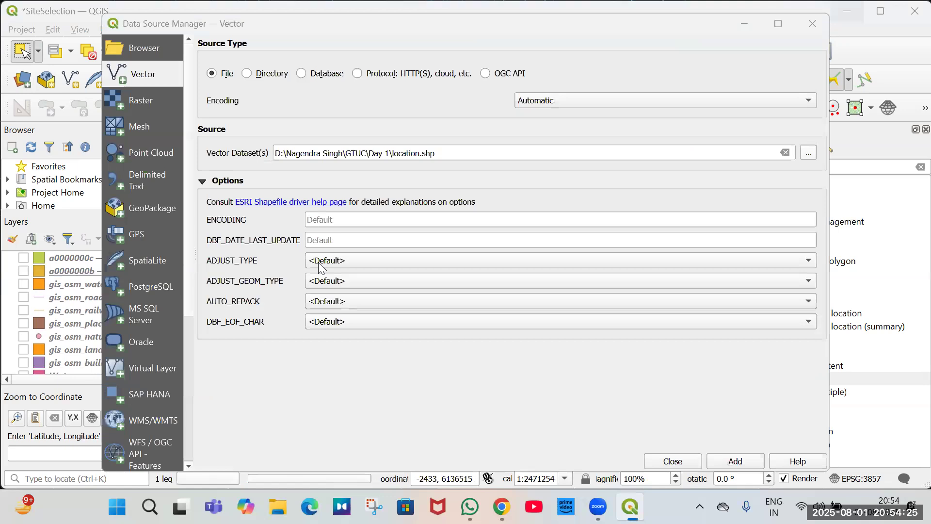
pyautogui.press('space')
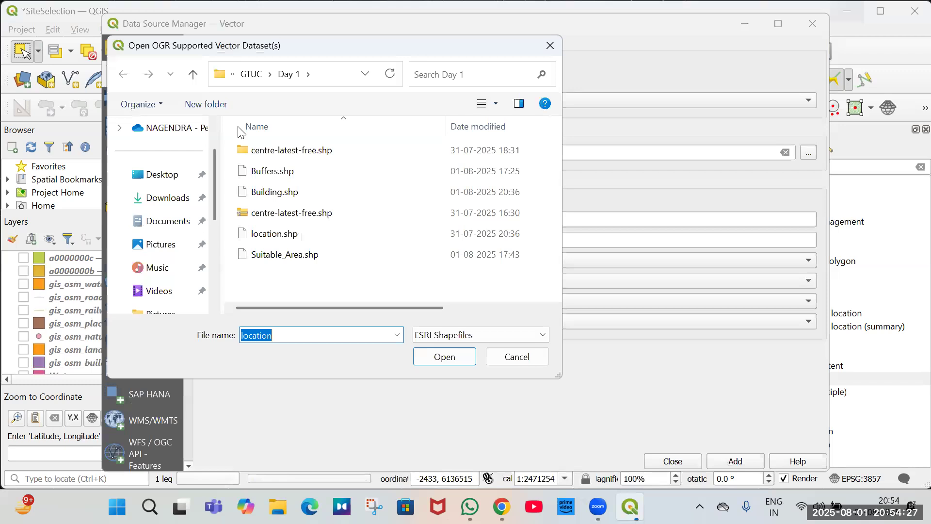
pyautogui.click(270, 172)
pyautogui.click(444, 356)
pyautogui.click(735, 461)
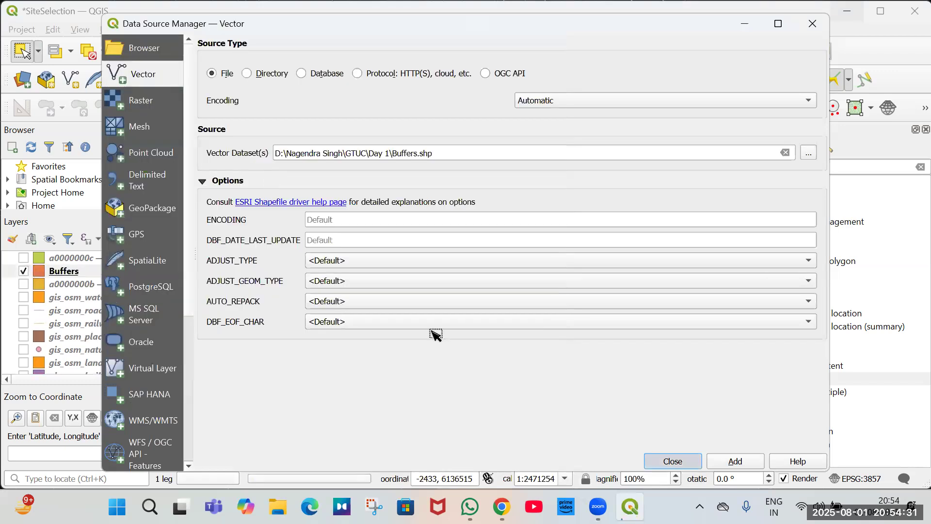
pyautogui.click(673, 461)
pyautogui.scroll(2, 469, 302)
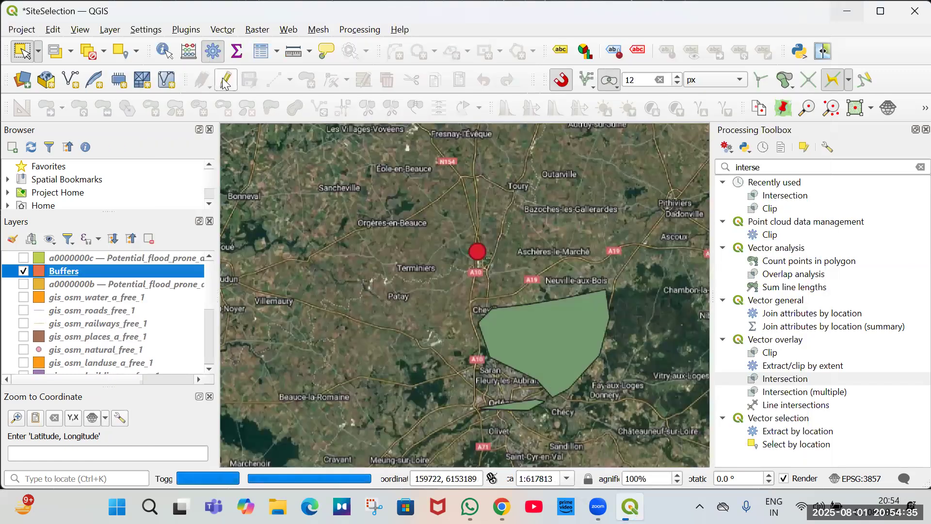
# Start editing the Buffers layer and turn on the DEM_15km_Buffer layer.
pyautogui.click(224, 80)
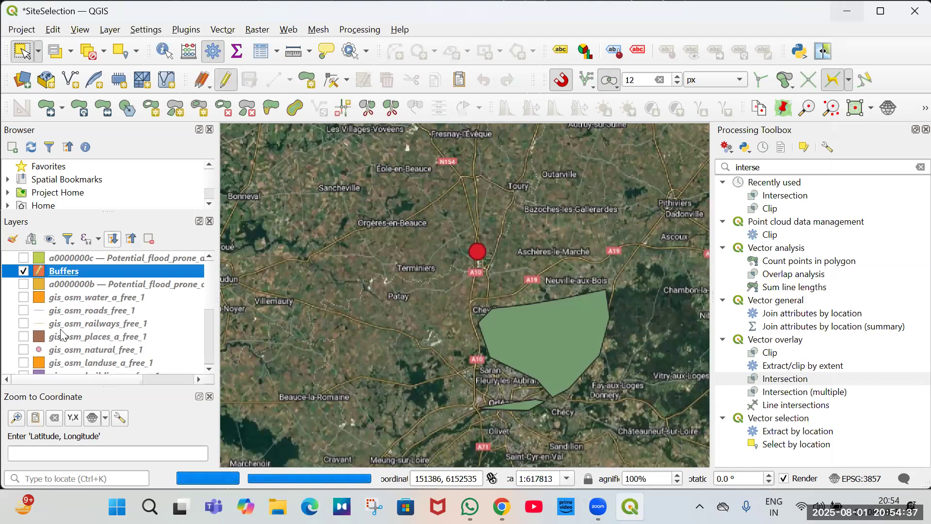
pyautogui.scroll(-2, 54, 358)
pyautogui.scroll(-2, 22, 364)
pyautogui.click(23, 359)
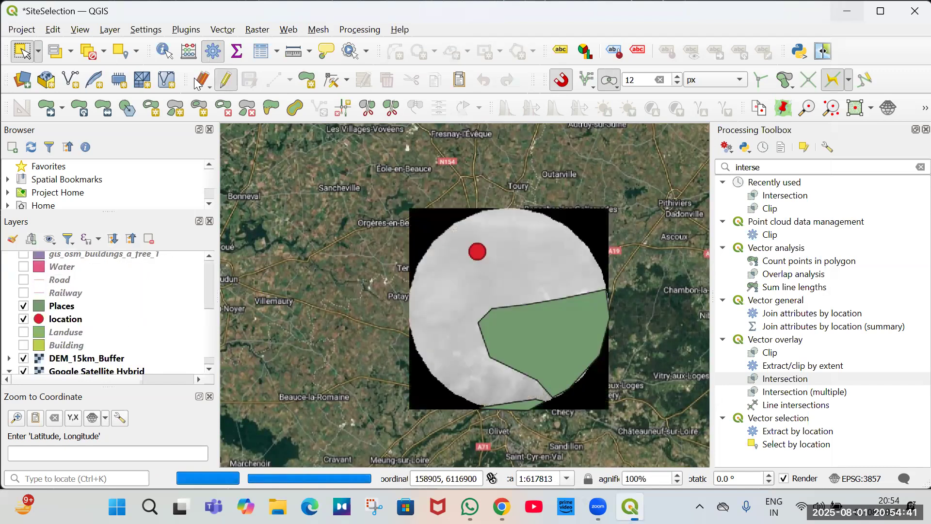
# Digitize a new polygon in the Buffers layer covering the buffer circle north of the green area, tracing its edge, leaving id empty.
pyautogui.click(304, 81)
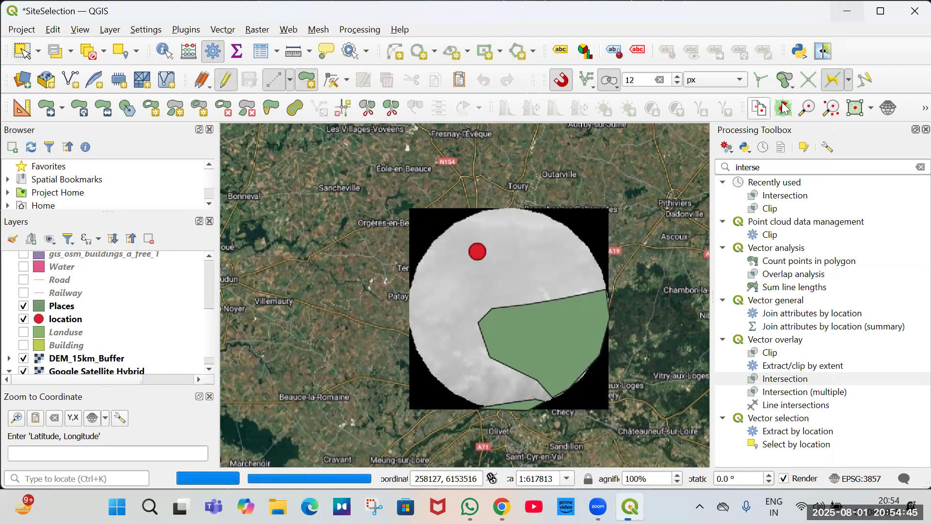
pyautogui.click(492, 308)
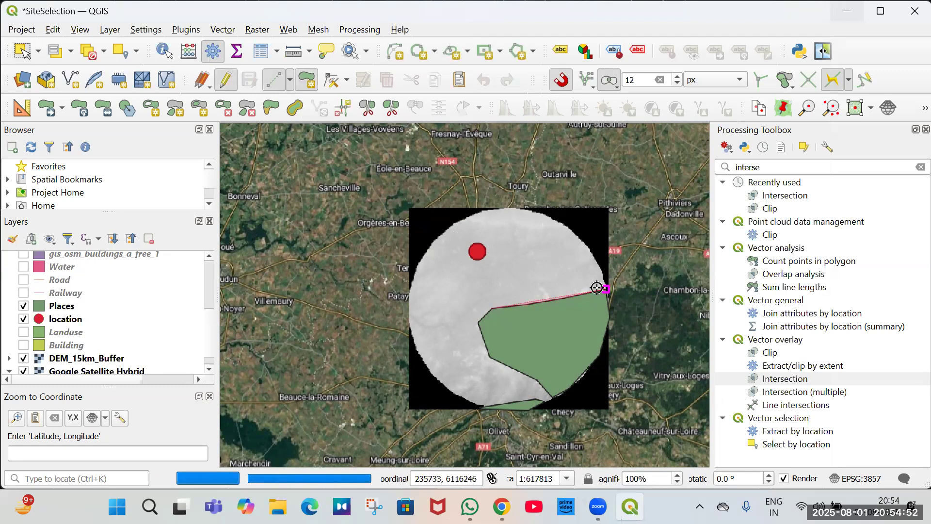
pyautogui.scroll(2, 597, 288)
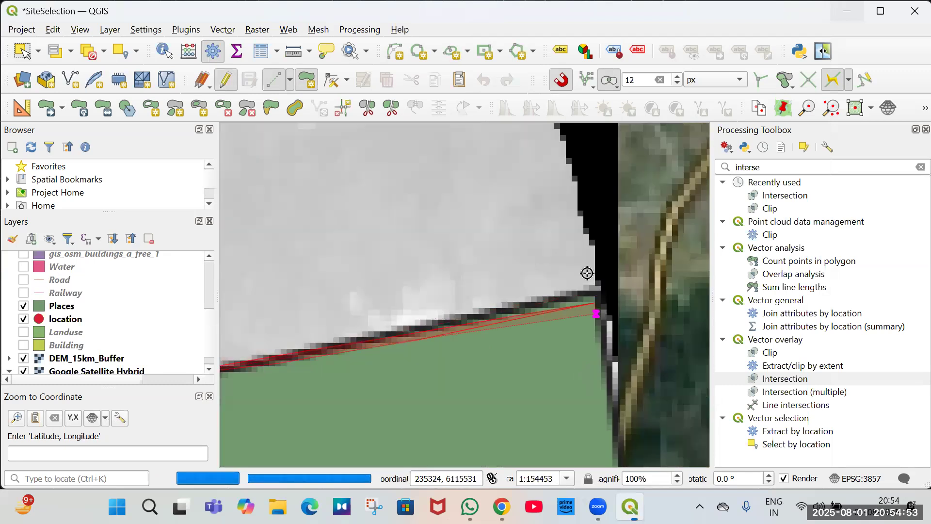
pyautogui.scroll(1, 582, 354)
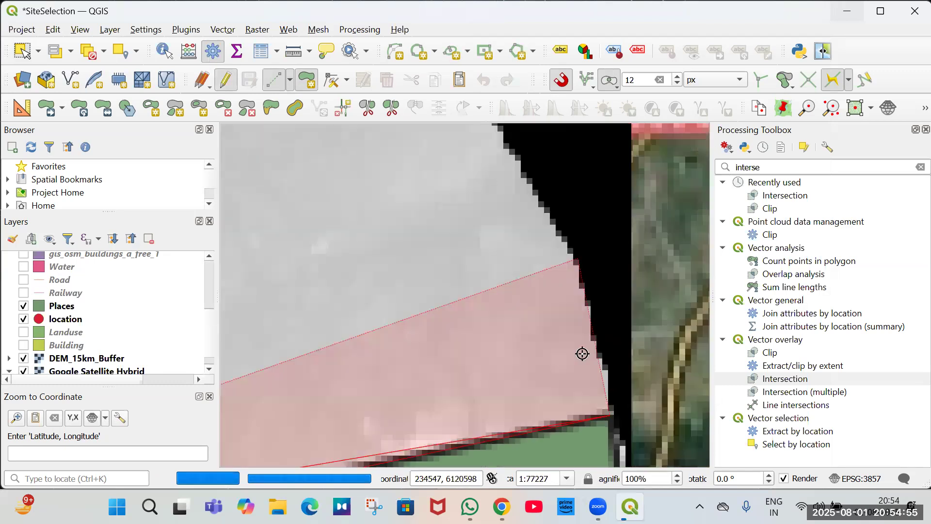
pyautogui.scroll(-2, 548, 286)
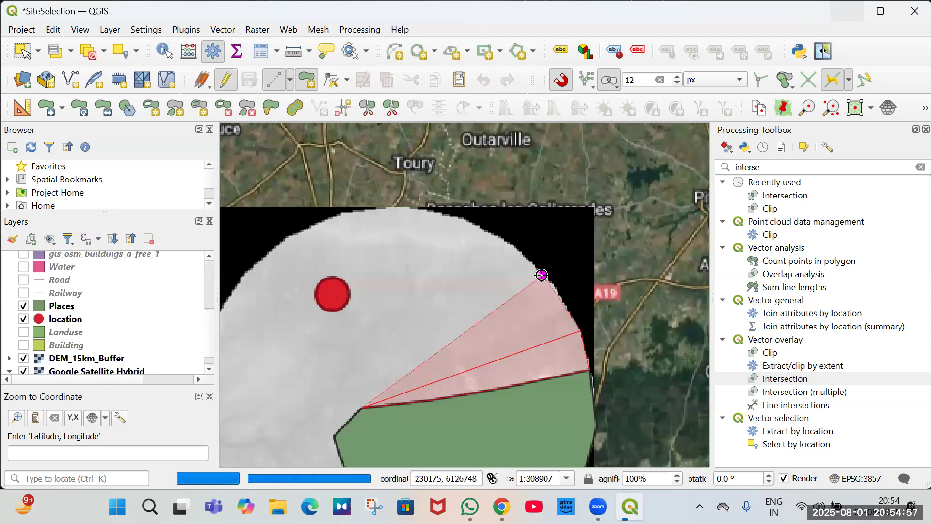
pyautogui.click(456, 219)
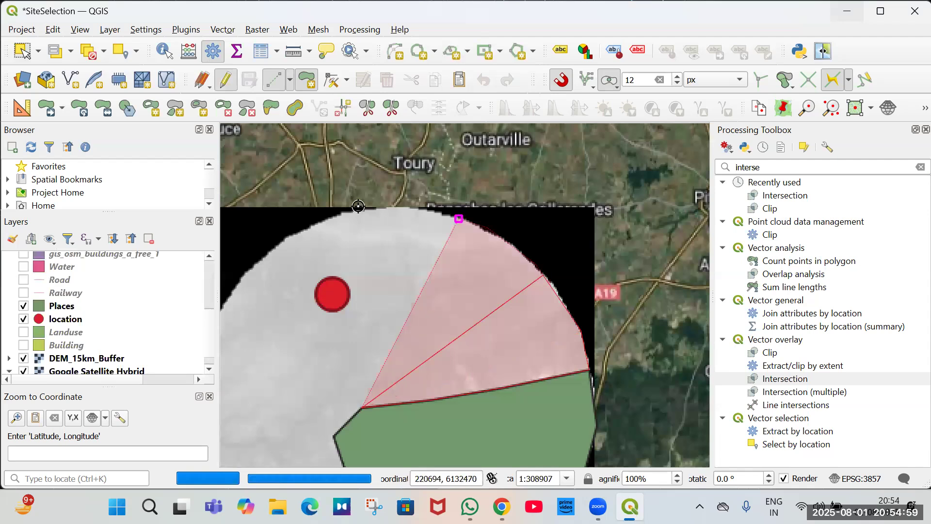
pyautogui.click(271, 252)
pyautogui.scroll(-1, 478, 157)
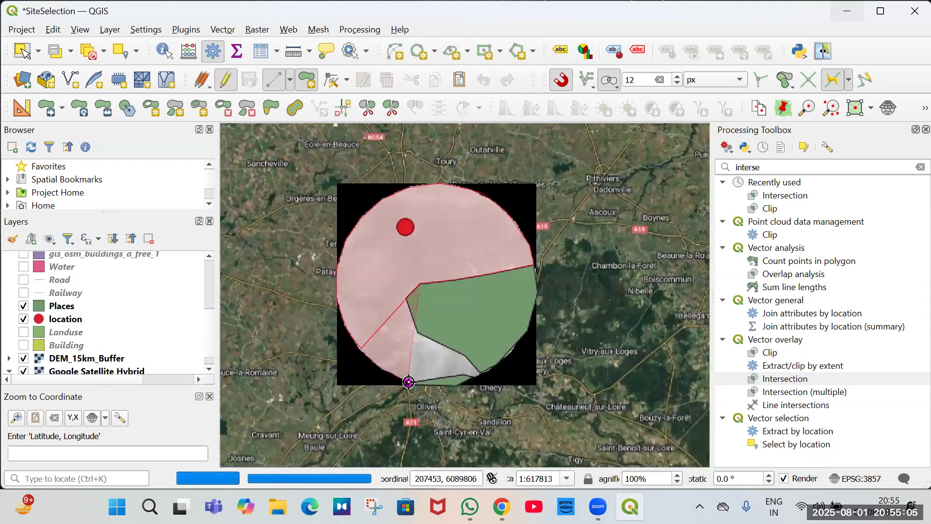
pyautogui.scroll(1, 410, 376)
pyautogui.click(407, 376)
pyautogui.click(535, 368)
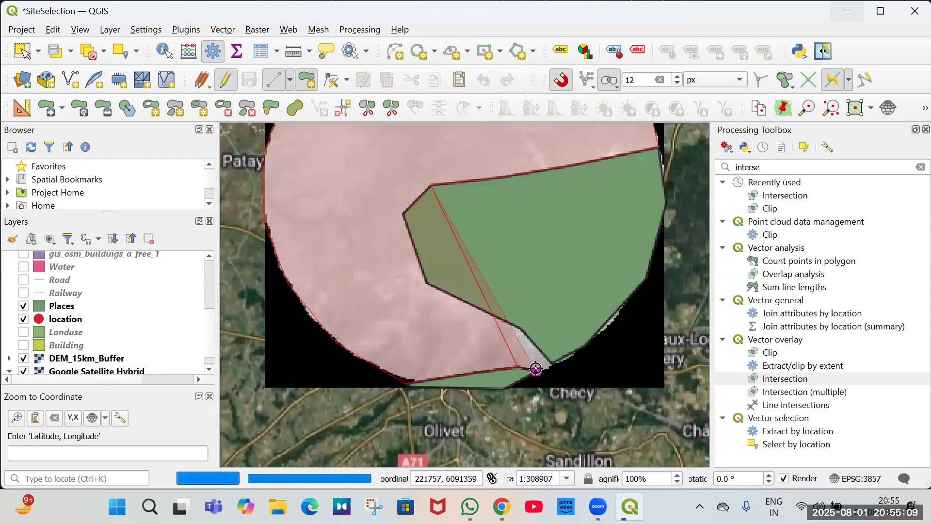
pyautogui.click(523, 348)
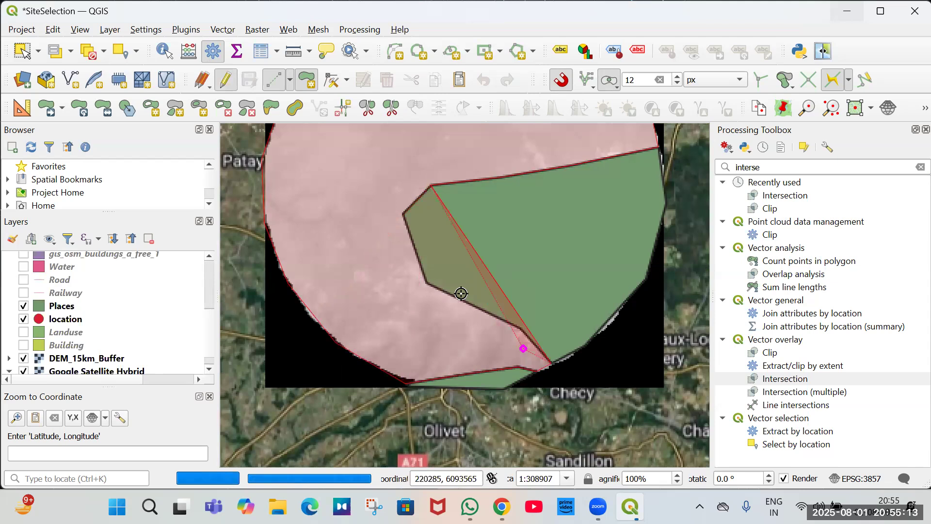
pyautogui.rightClick(461, 294)
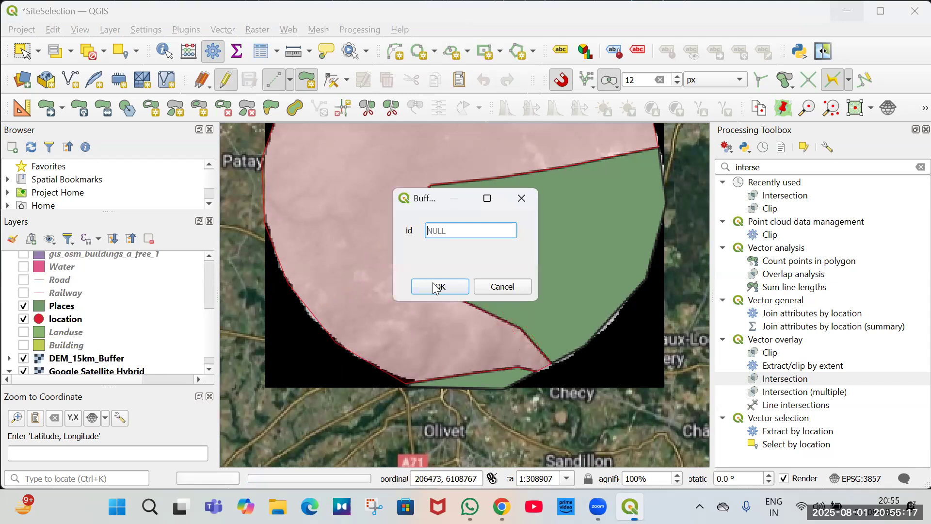
pyautogui.click(438, 287)
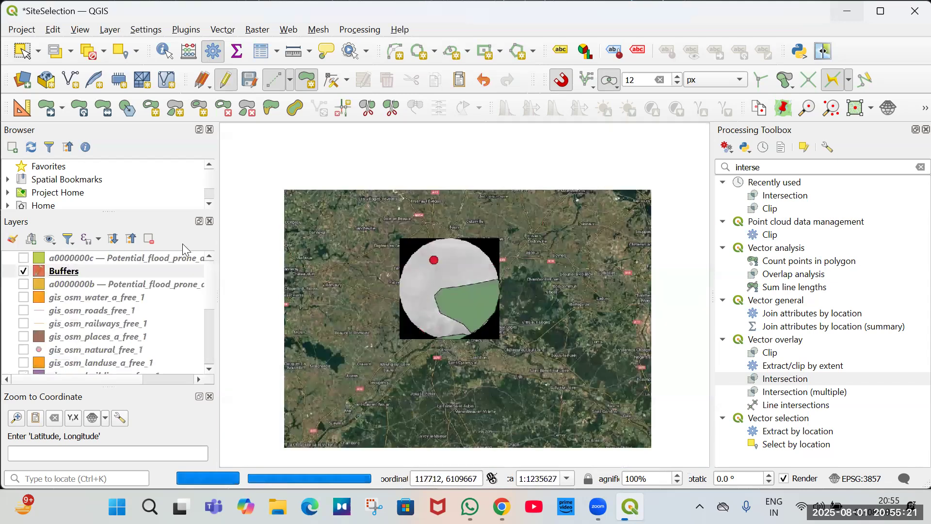
# Remove the a0000000c and a0000000b Potential_flood_prone layers from the project and save the project.
pyautogui.click(111, 257)
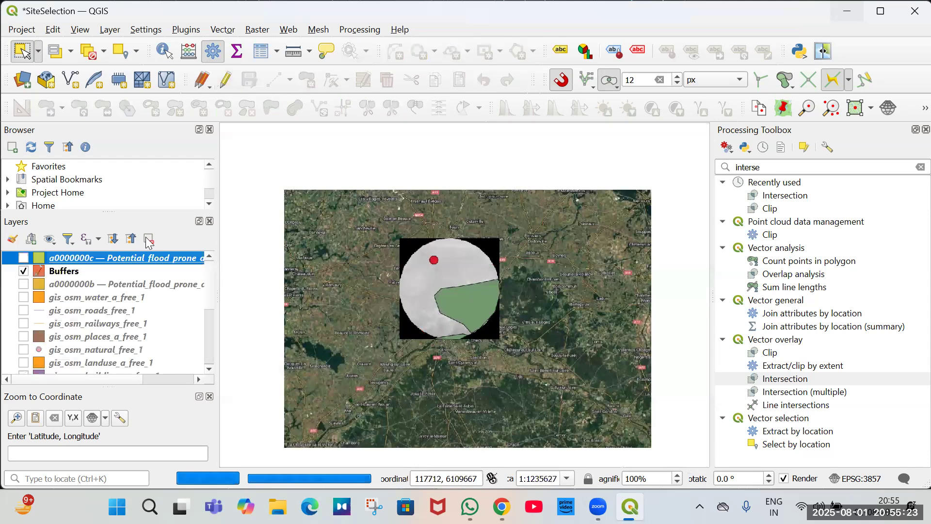
pyautogui.click(149, 243)
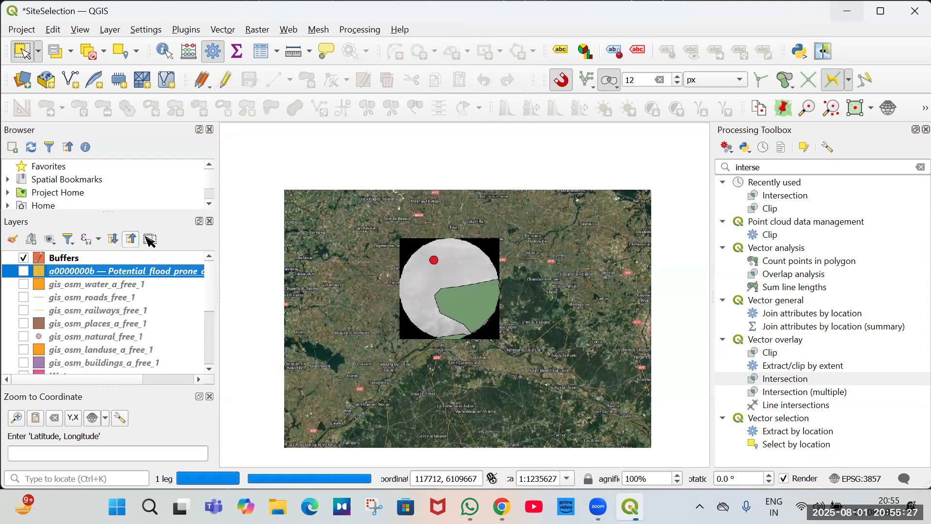
pyautogui.hotkey('ctrl', 'd')
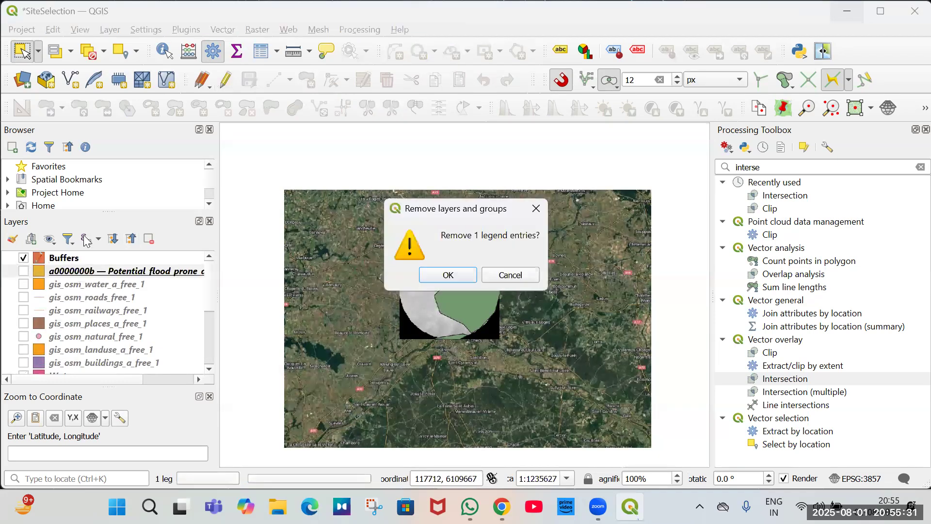
pyautogui.press('Return')
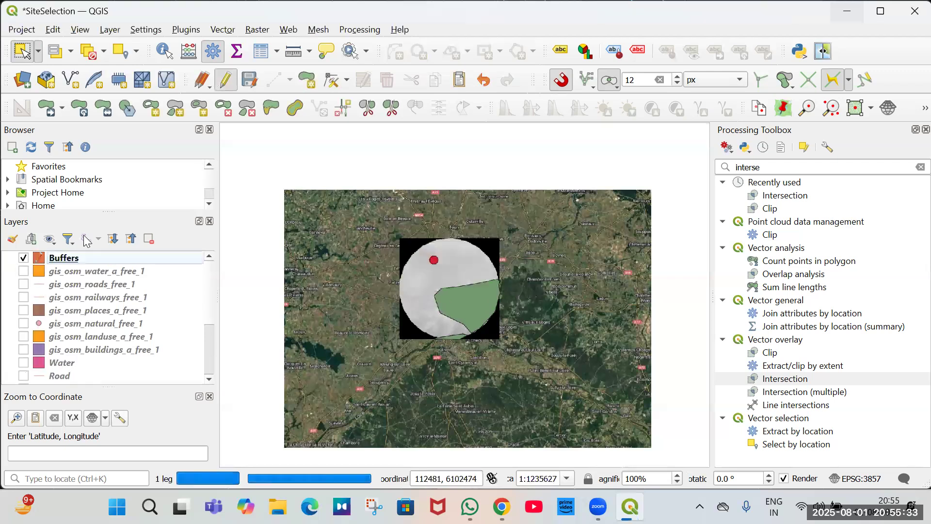
pyautogui.hotkey('ctrl', 's')
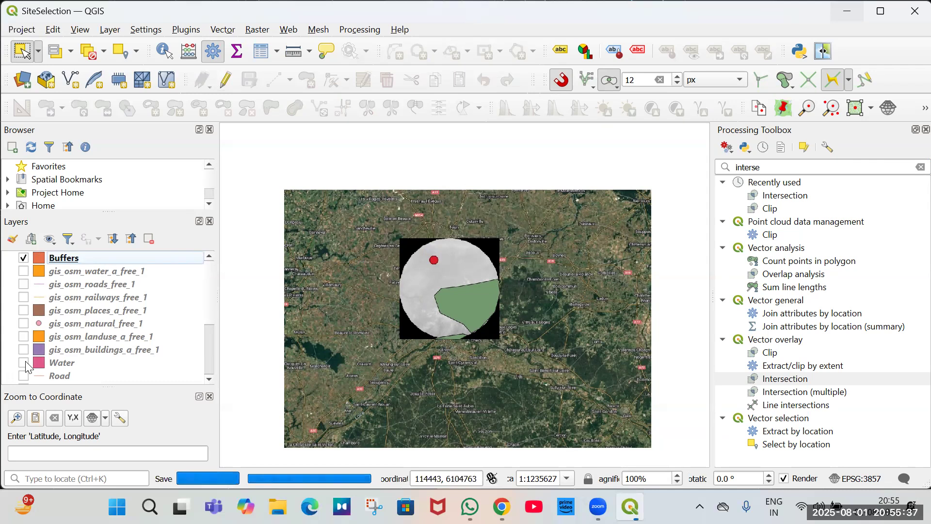
# Hide the Places and location layers and remove the selected layer entry.
pyautogui.scroll(-3, 29, 339)
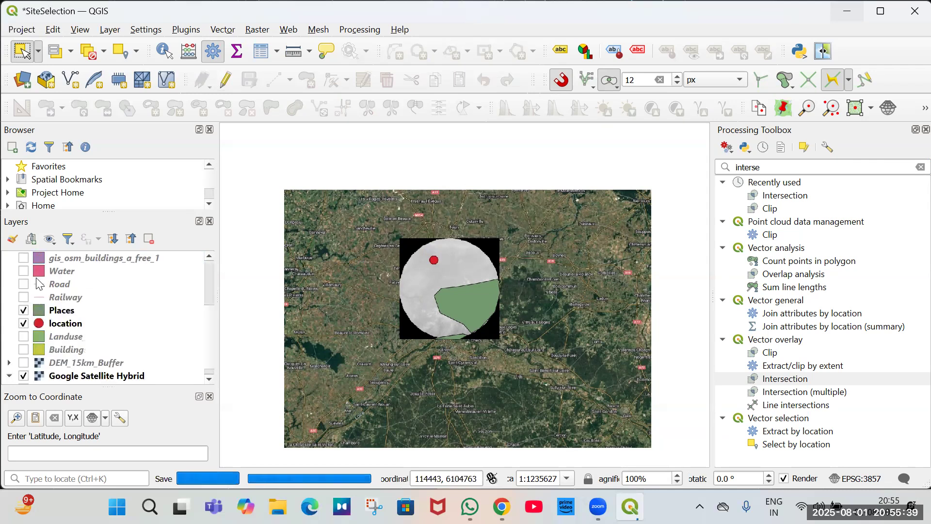
pyautogui.press('space')
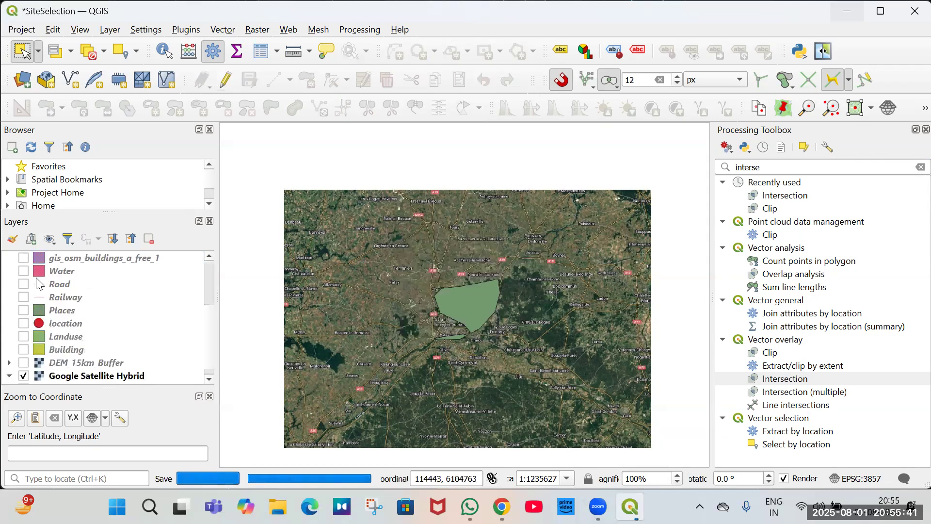
pyautogui.hotkey('ctrl', 'd')
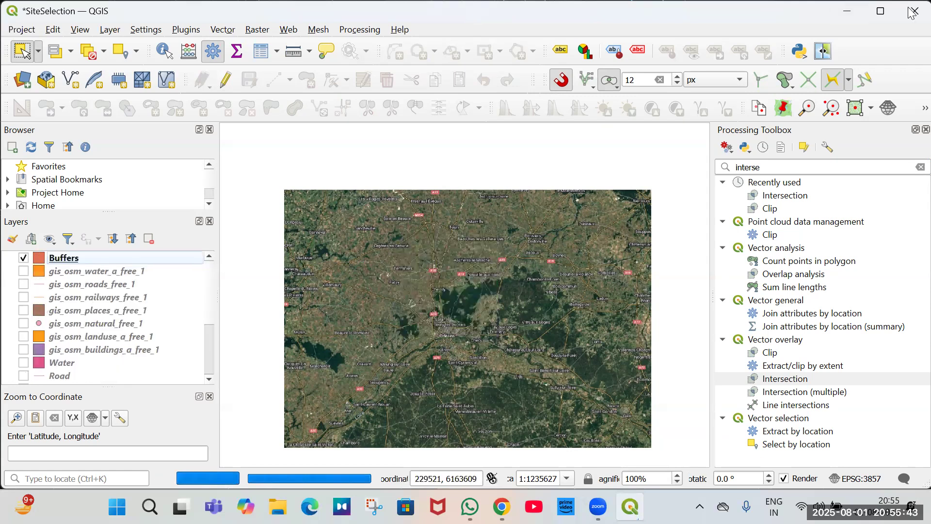
# Quit QGIS, choosing to save the current project.
pyautogui.click(912, 12)
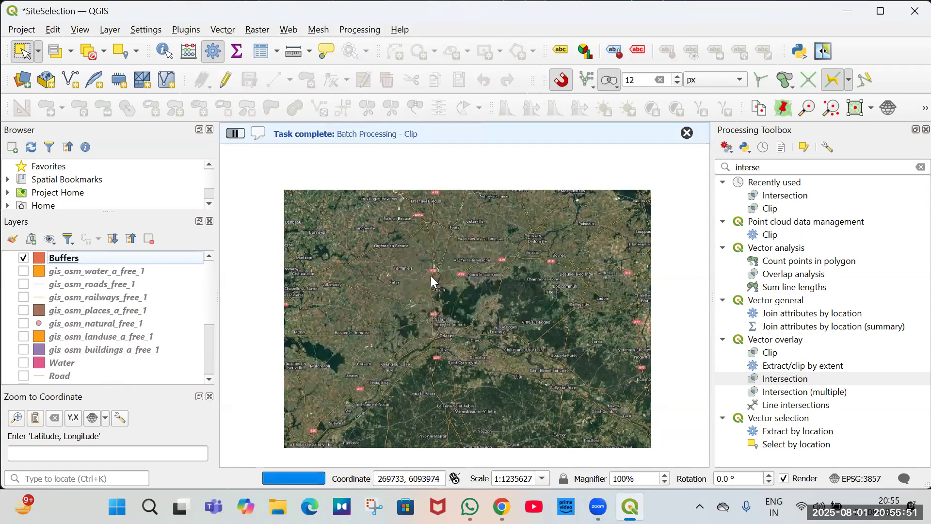
pyautogui.hotkey('ctrl', 'q')
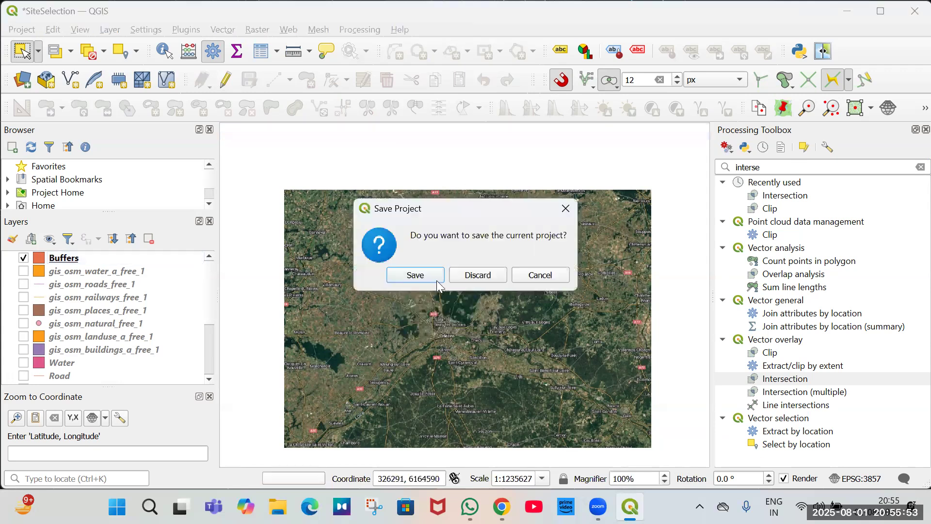
pyautogui.click(437, 280)
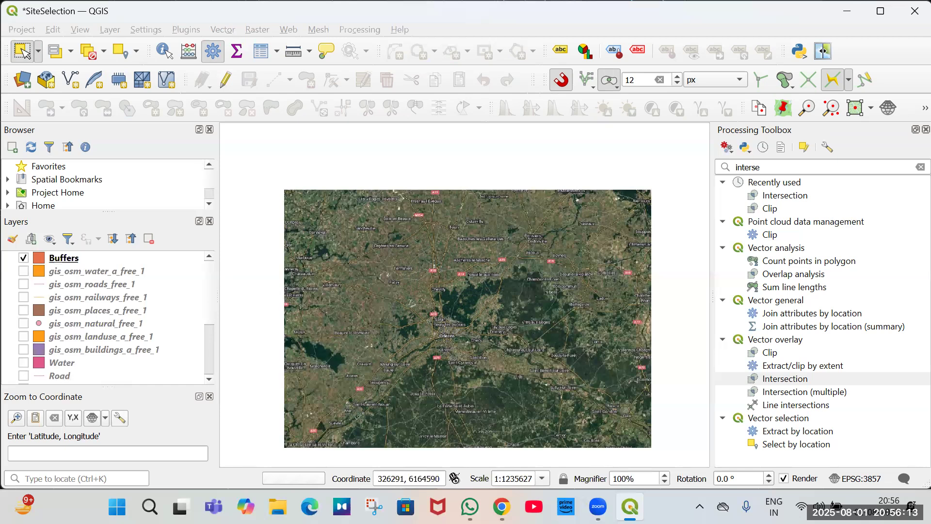
# Switch to the Géoportail de l'Urbanisme map and zoom out around Chevilly to review zoning, then return to QGIS.
pyautogui.hotkey('alt', 'Tab')
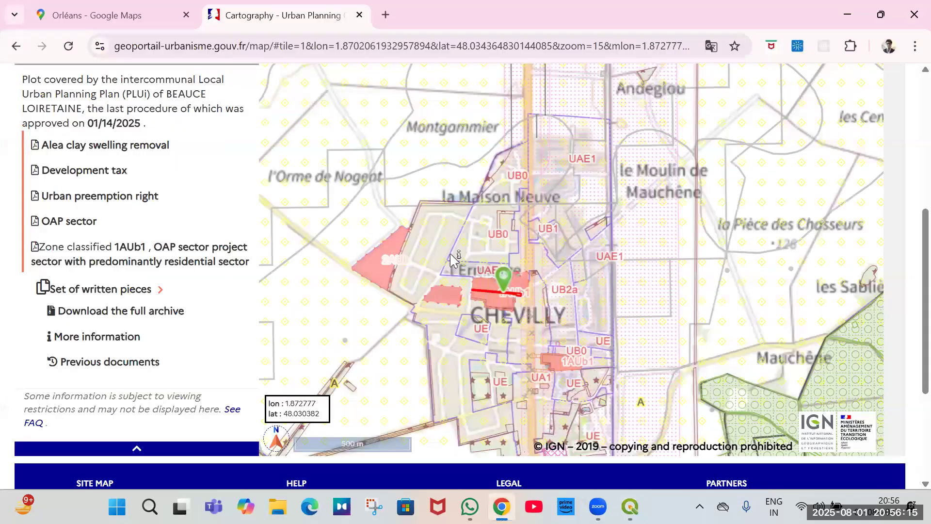
pyautogui.scroll(-3, 468, 288)
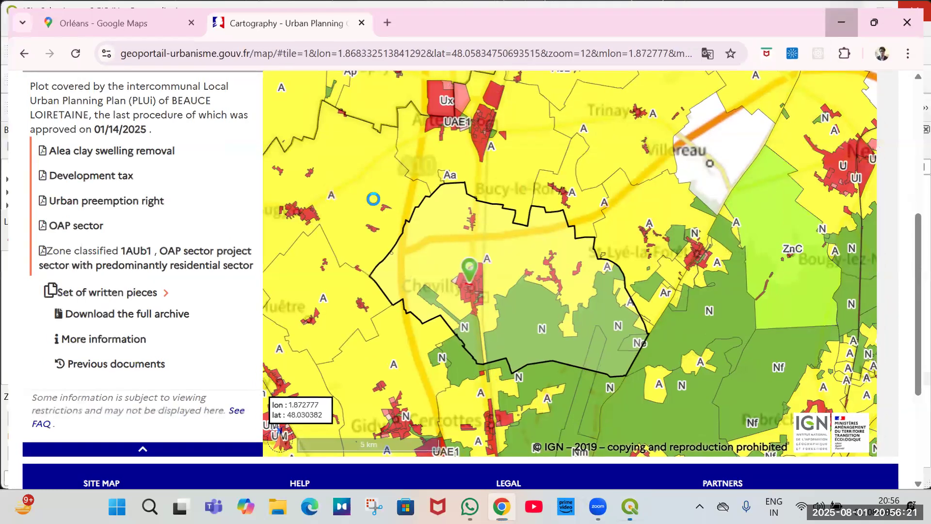
pyautogui.hotkey('alt', 'Tab')
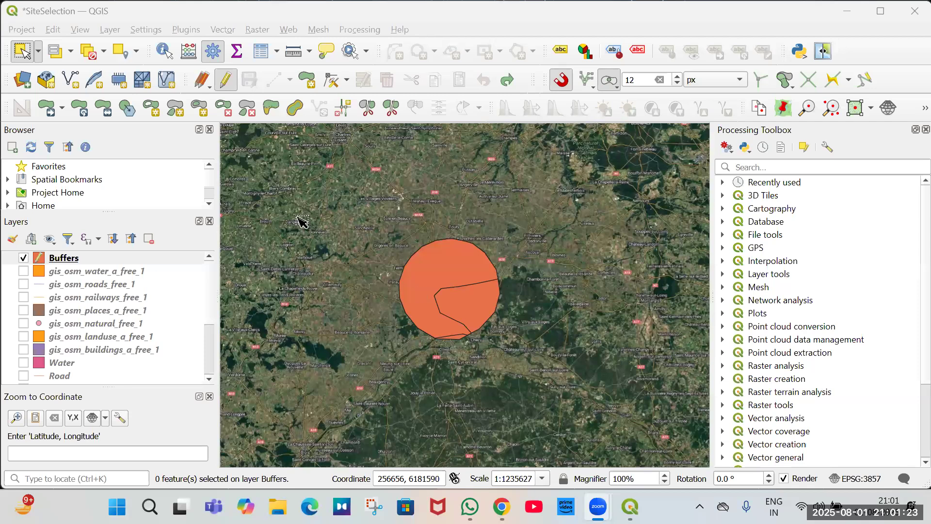
# Run Intersection with Buffers as input layer and Places as overlay layer.
pyautogui.click(723, 182)
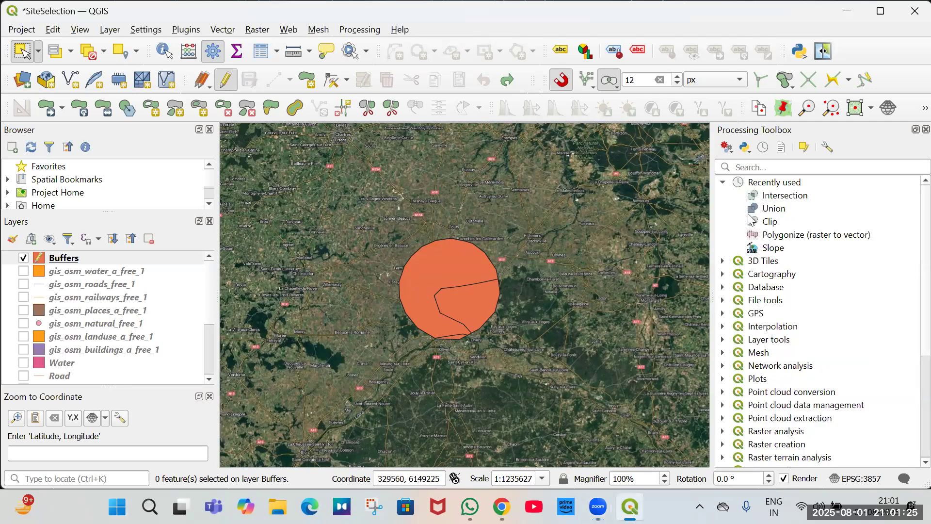
pyautogui.doubleClick(782, 196)
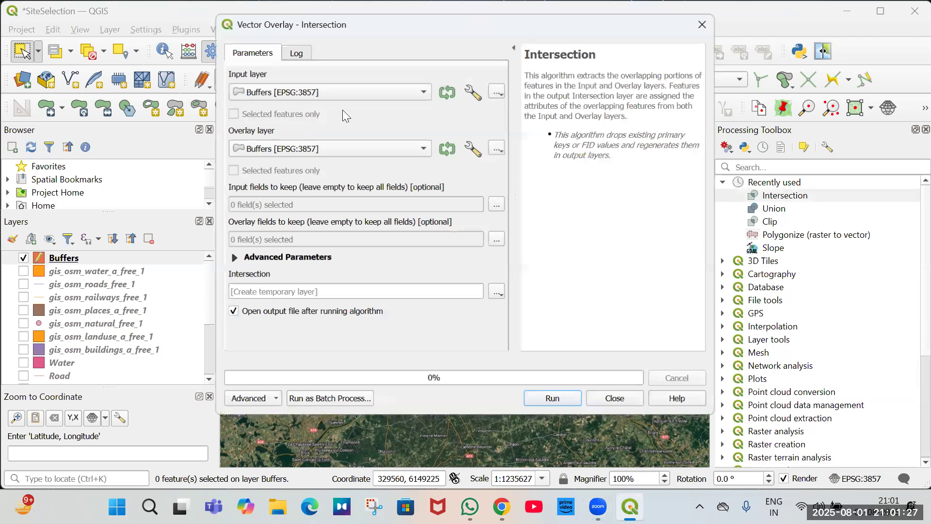
pyautogui.click(330, 148)
pyautogui.click(287, 318)
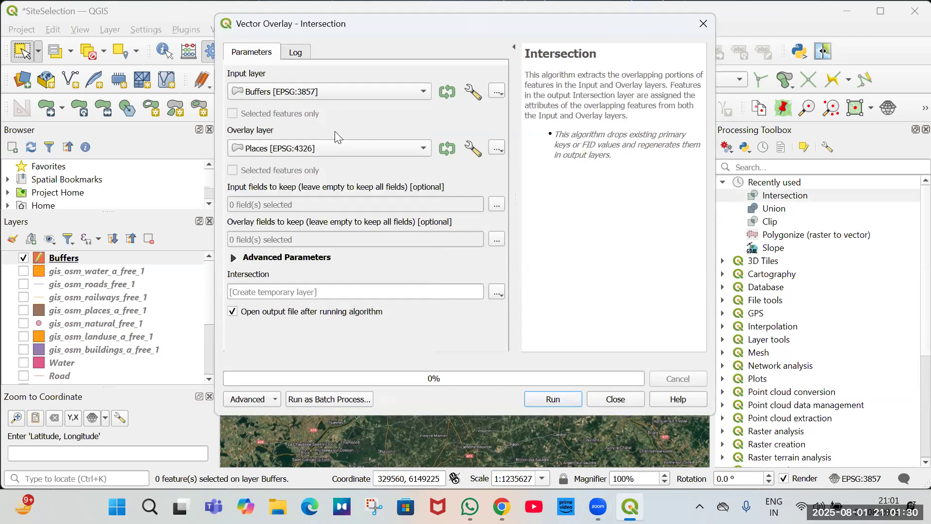
pyautogui.click(563, 399)
pyautogui.click(609, 398)
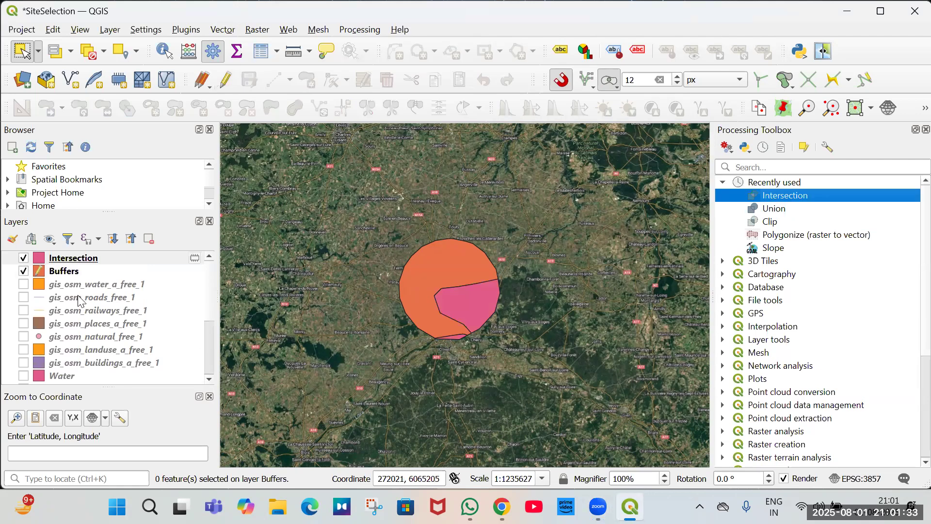
# Hide the Buffers layer and remove the Intersection result layer.
pyautogui.click(23, 270)
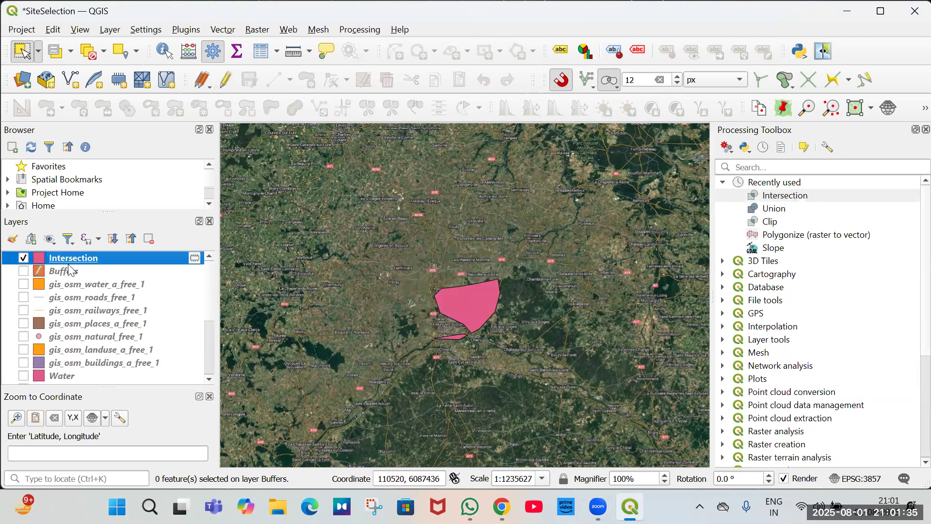
pyautogui.click(149, 239)
pyautogui.press('Return')
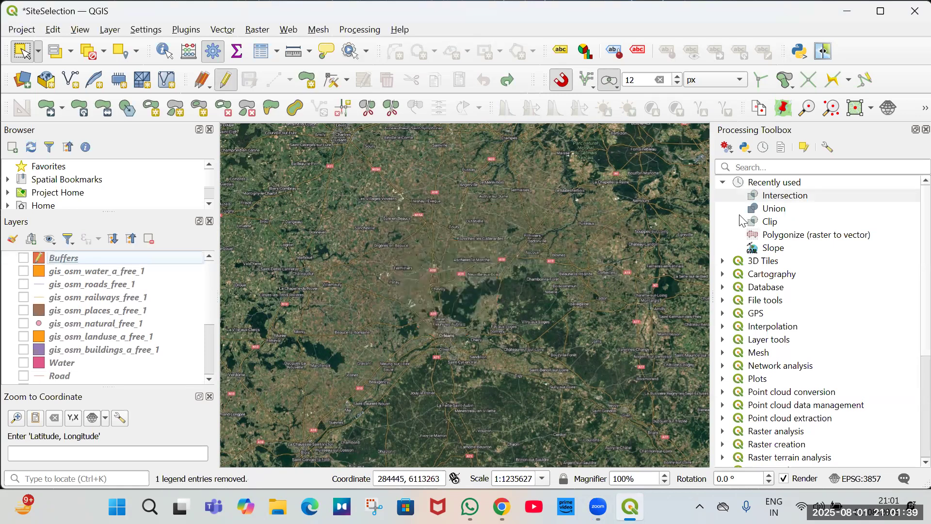
# Run Union with Buffers as input layer and Places as overlay layer.
pyautogui.doubleClick(773, 208)
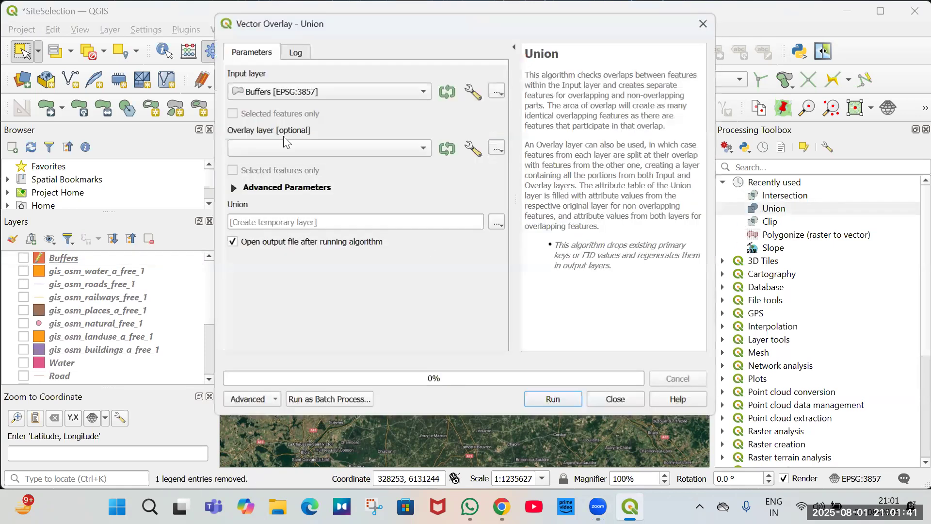
pyautogui.click(295, 91)
pyautogui.click(289, 262)
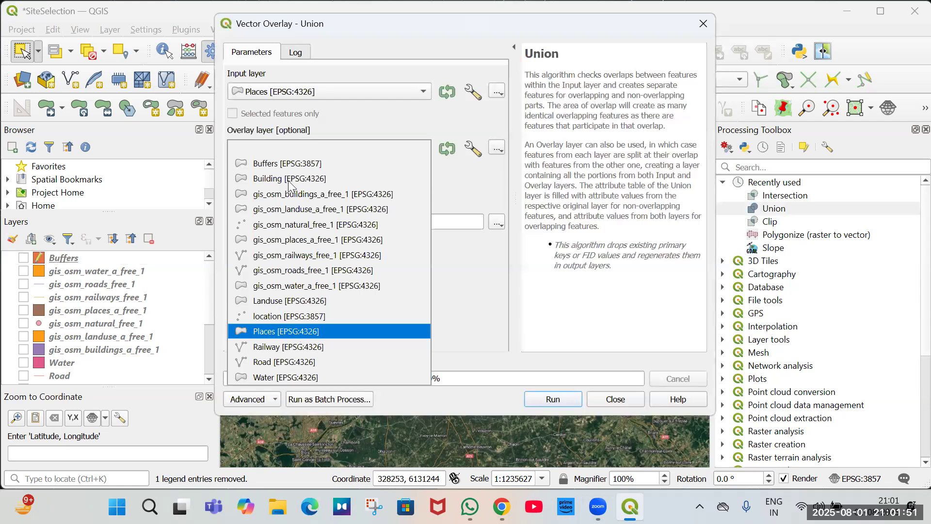
pyautogui.click(340, 108)
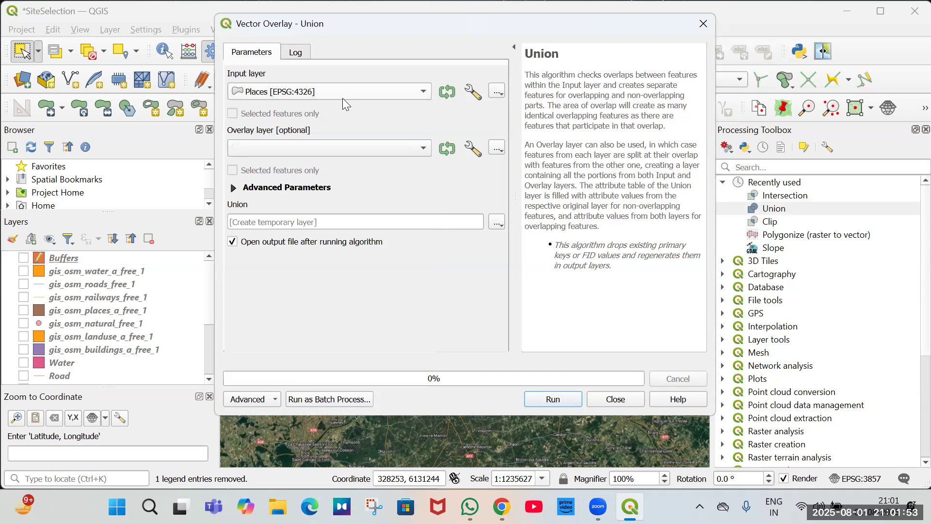
pyautogui.click(334, 98)
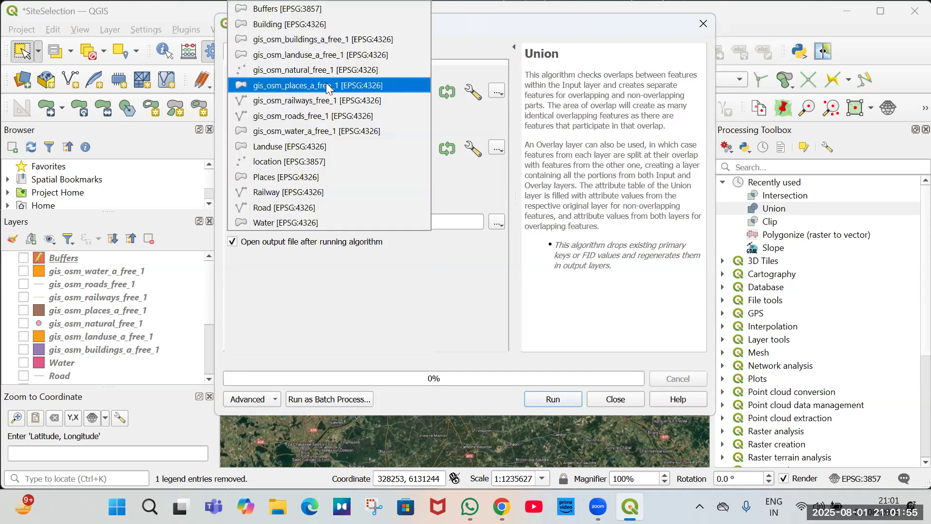
pyautogui.click(313, 15)
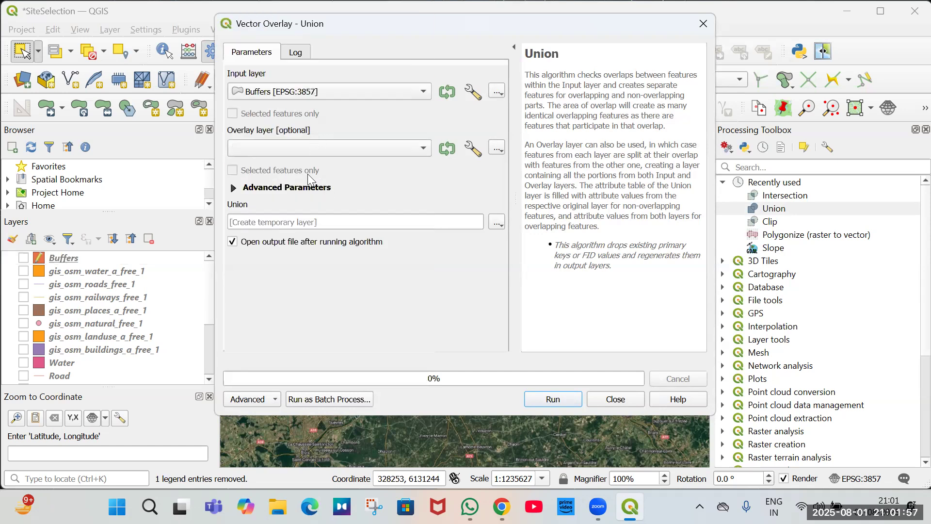
pyautogui.click(315, 147)
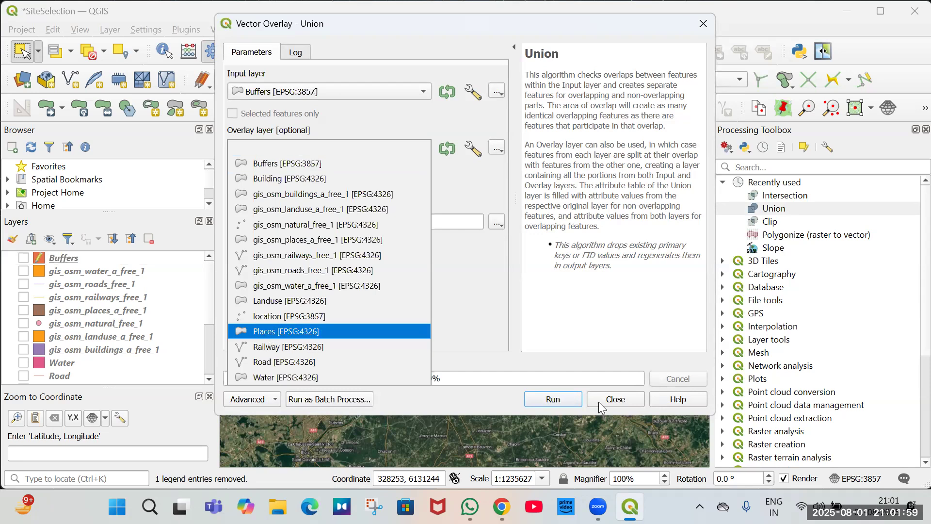
pyautogui.click(553, 399)
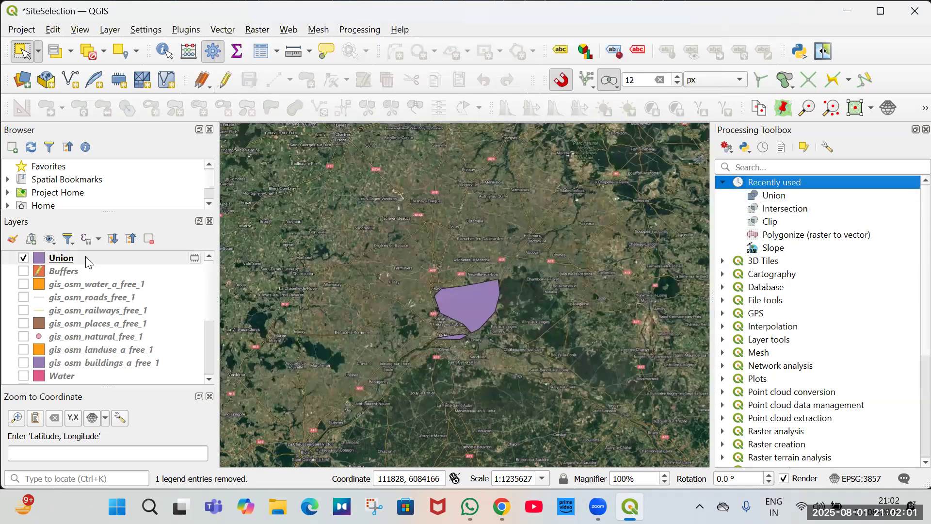
# Remove the Union result layer, show the Buffers layer again and stop editing.
pyautogui.hotkey('ctrl', 'd')
pyautogui.click(453, 273)
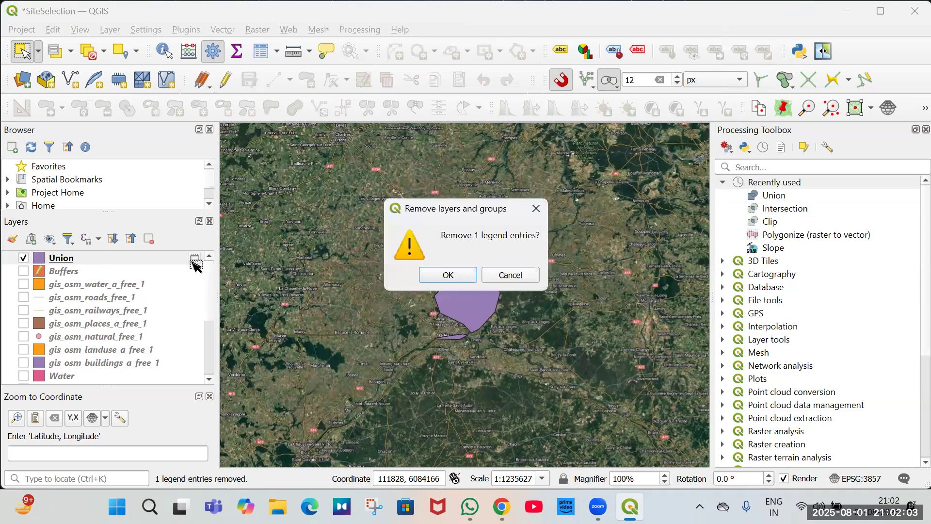
pyautogui.click(23, 257)
pyautogui.click(229, 79)
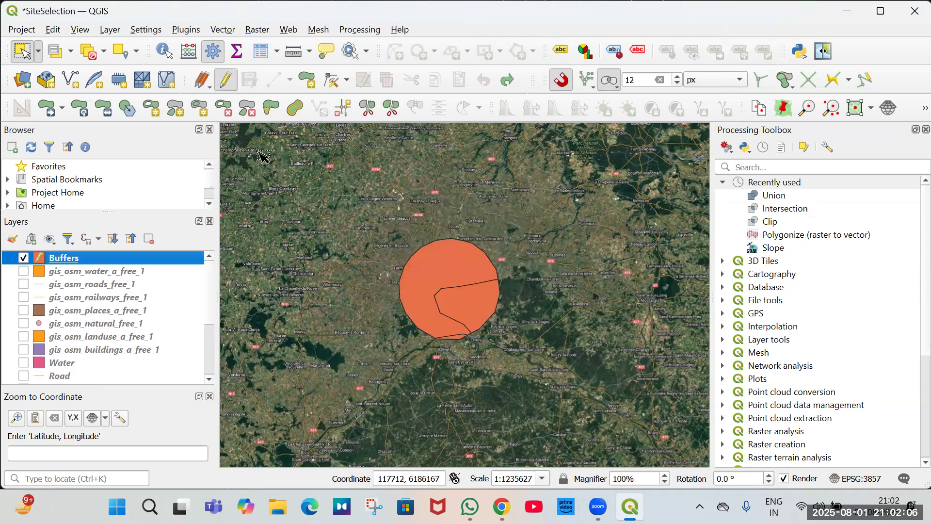
# Run Intersection with Places as input layer and Buffers as overlay layer.
pyautogui.click(762, 210)
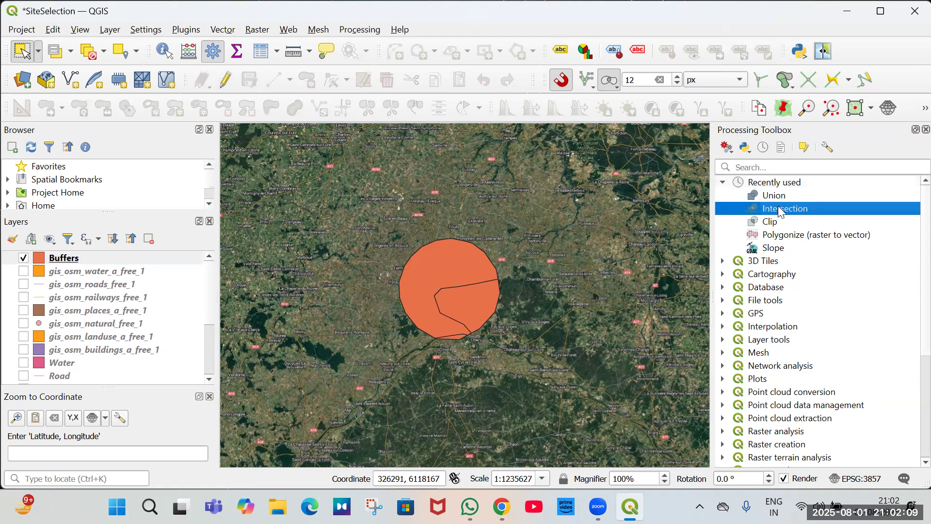
pyautogui.press('Return')
pyautogui.click(307, 87)
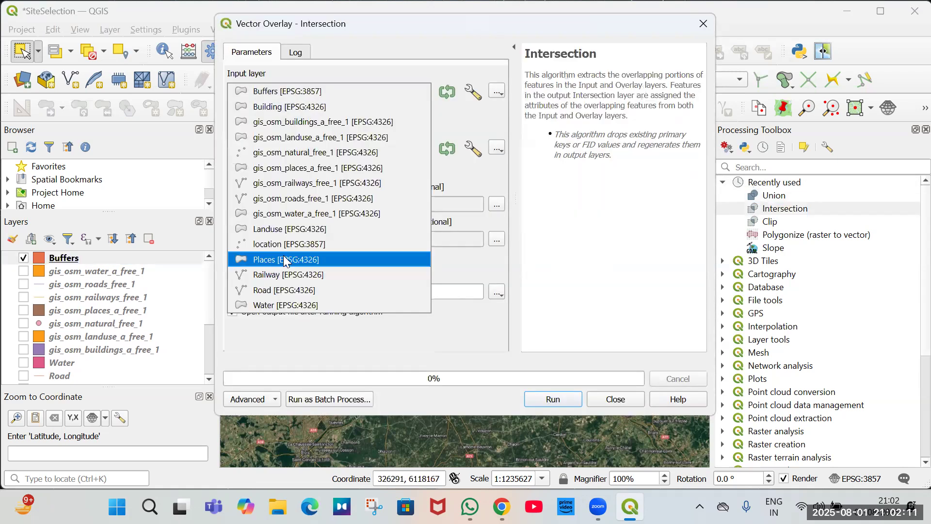
pyautogui.press('Return')
pyautogui.click(296, 148)
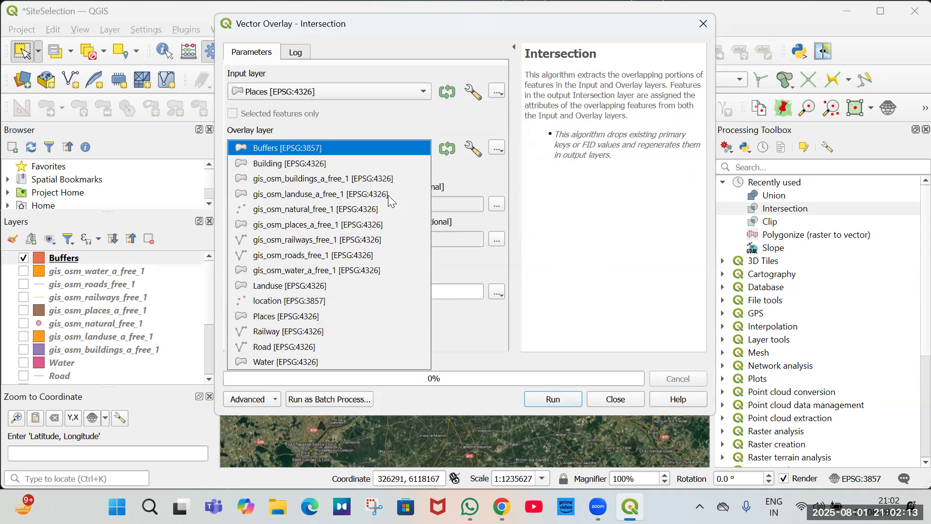
pyautogui.click(447, 273)
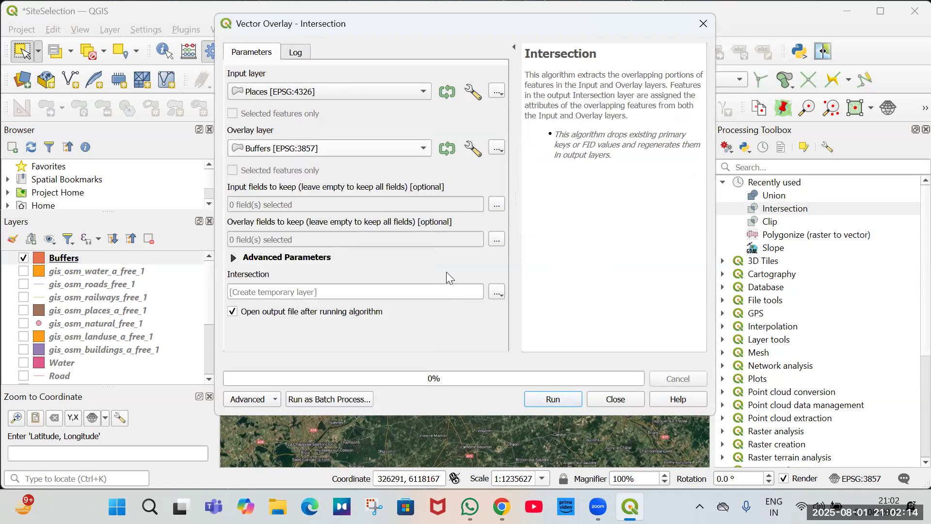
pyautogui.click(553, 398)
# Hide Buffers and delete the new Intersection layer from the project.
pyautogui.click(24, 275)
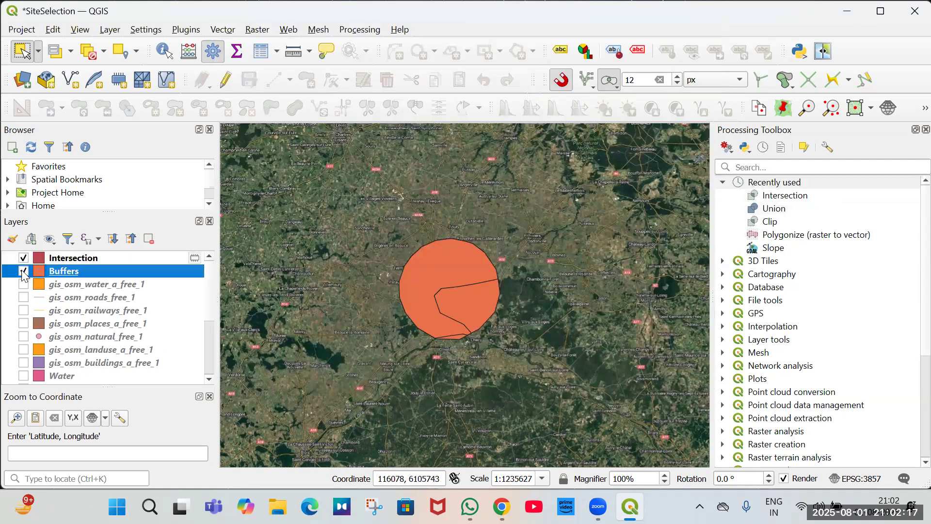
pyautogui.click(23, 272)
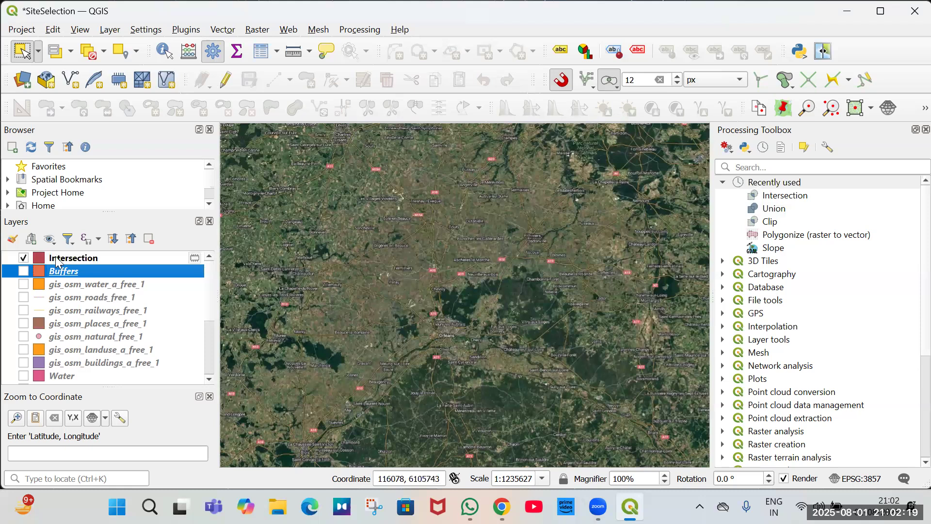
pyautogui.press('Up')
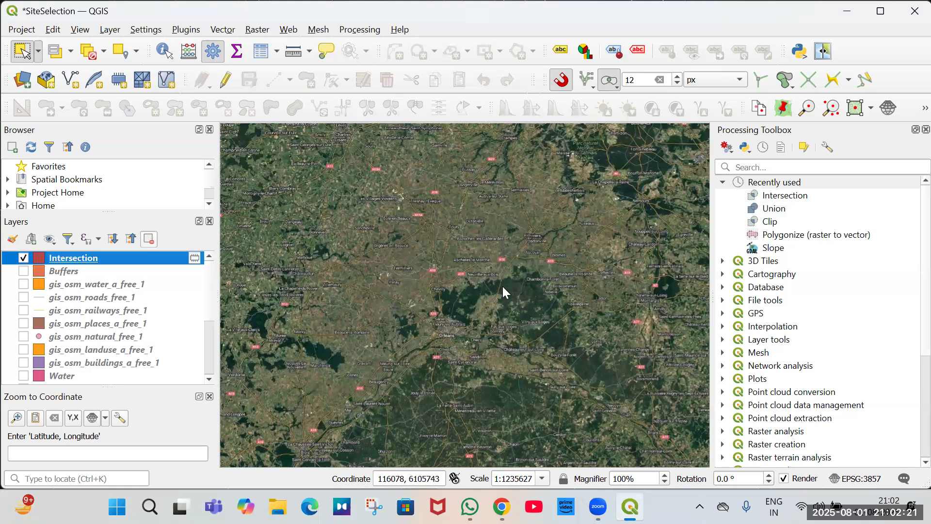
pyautogui.hotkey('ctrl', 'd')
pyautogui.click(447, 274)
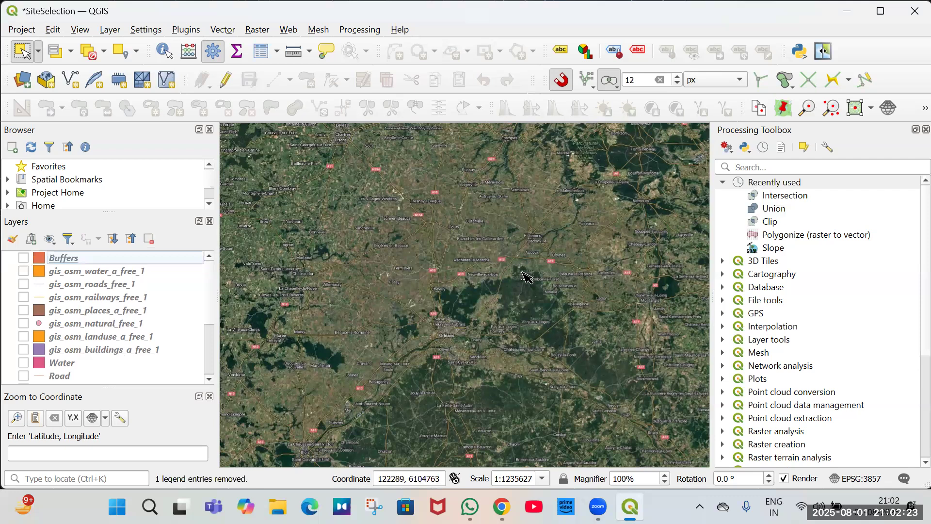
# Toggle the Buffers and Places layers and select buffer features to compare them on the map.
pyautogui.press('space')
pyautogui.click(485, 335)
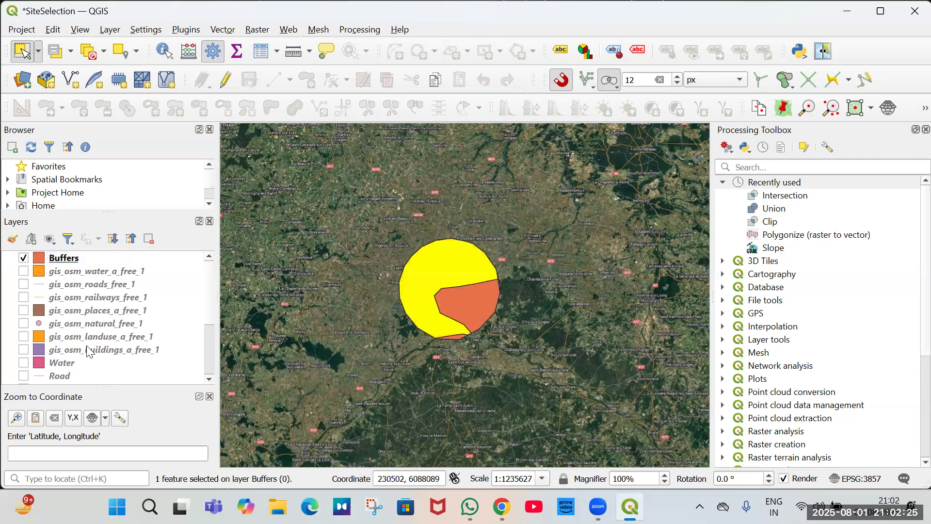
pyautogui.scroll(-2, 74, 348)
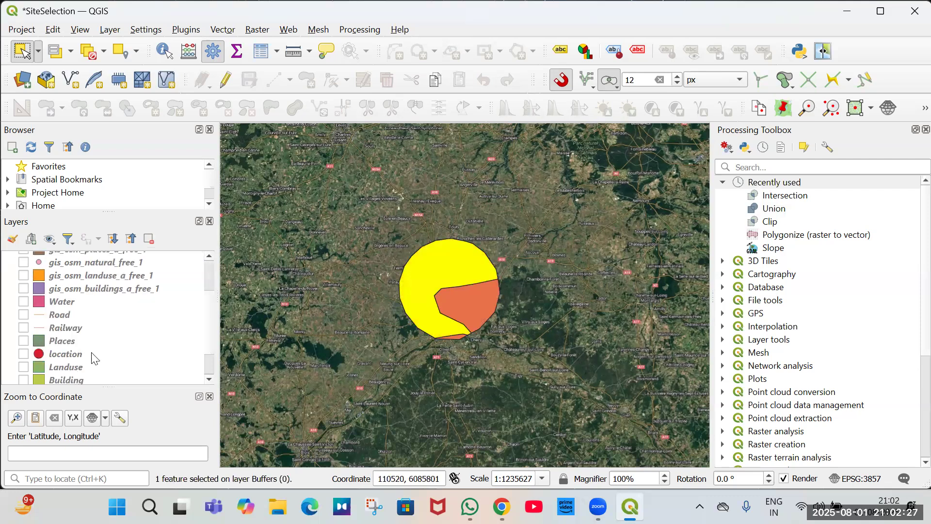
pyautogui.scroll(2, 55, 362)
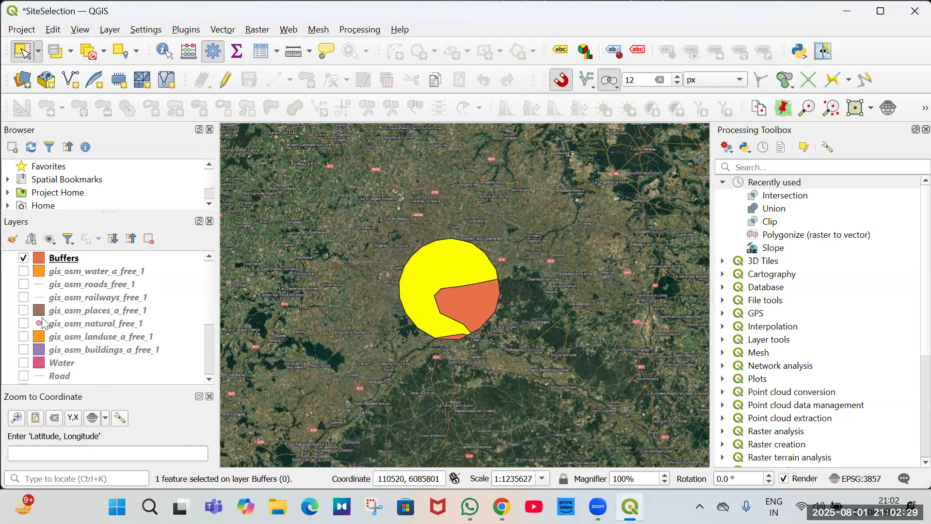
pyautogui.scroll(-2, 34, 347)
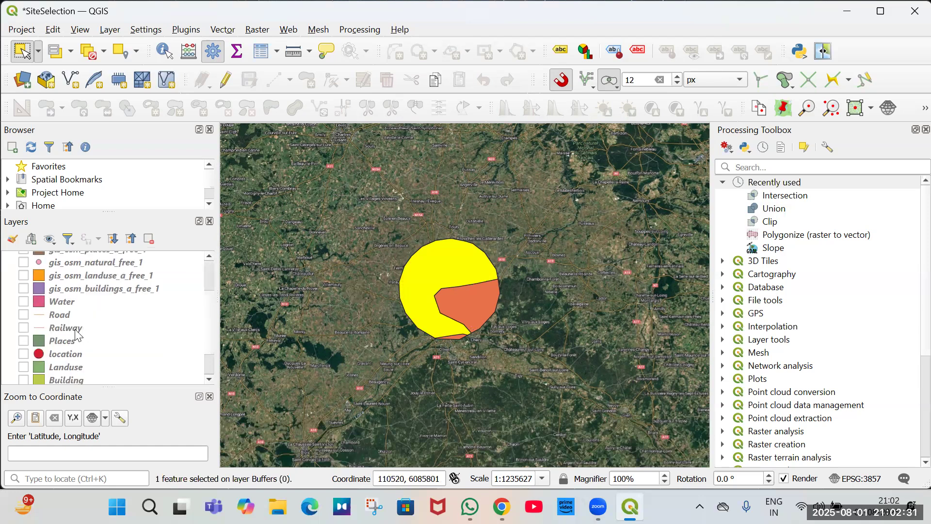
pyautogui.scroll(2, 64, 268)
pyautogui.press('space')
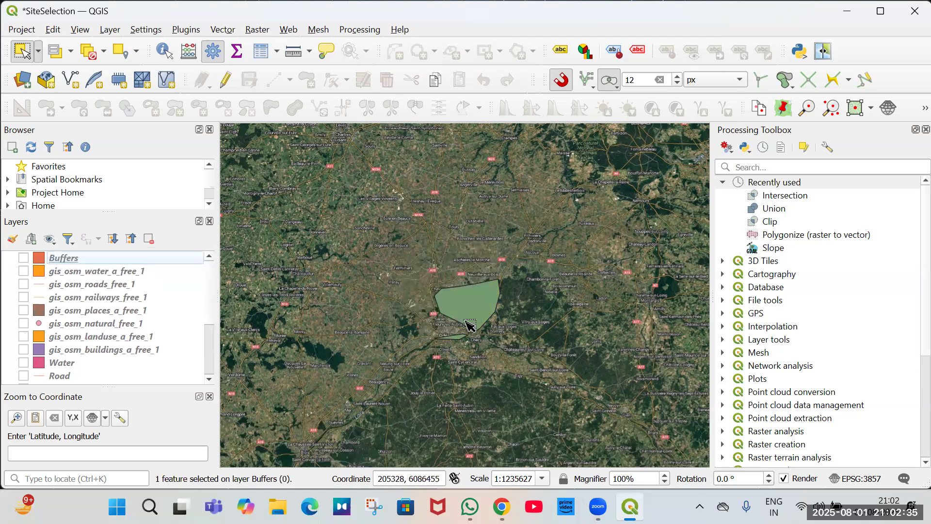
pyautogui.click(23, 258)
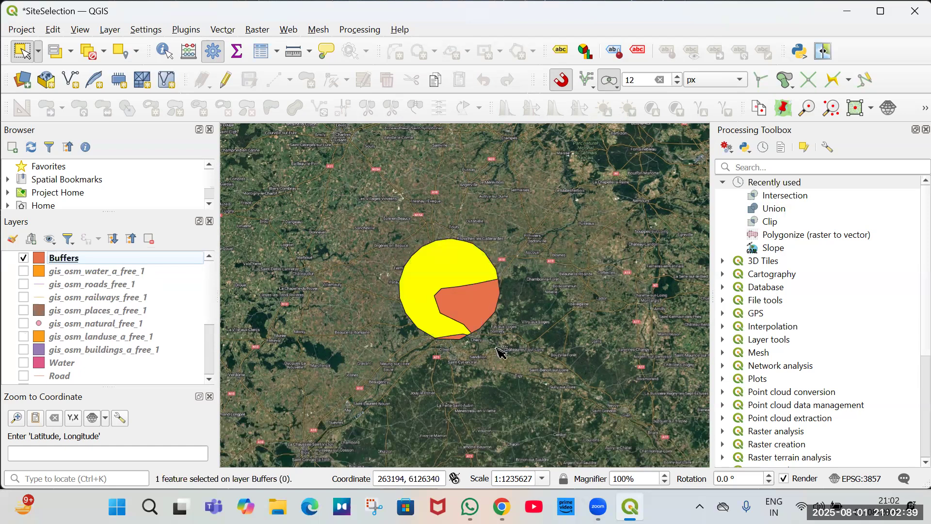
pyautogui.click(436, 271)
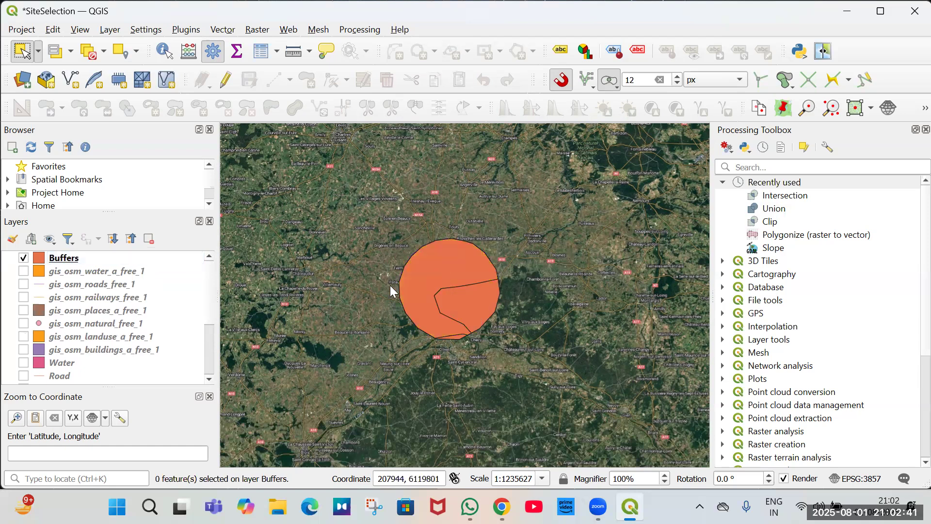
# Export the Buffers layer as an ESRI Shapefile named Suitable Area, adding it to the map.
pyautogui.rightClick(438, 272)
pyautogui.rightClick(82, 260)
pyautogui.moveTo(218, 300)
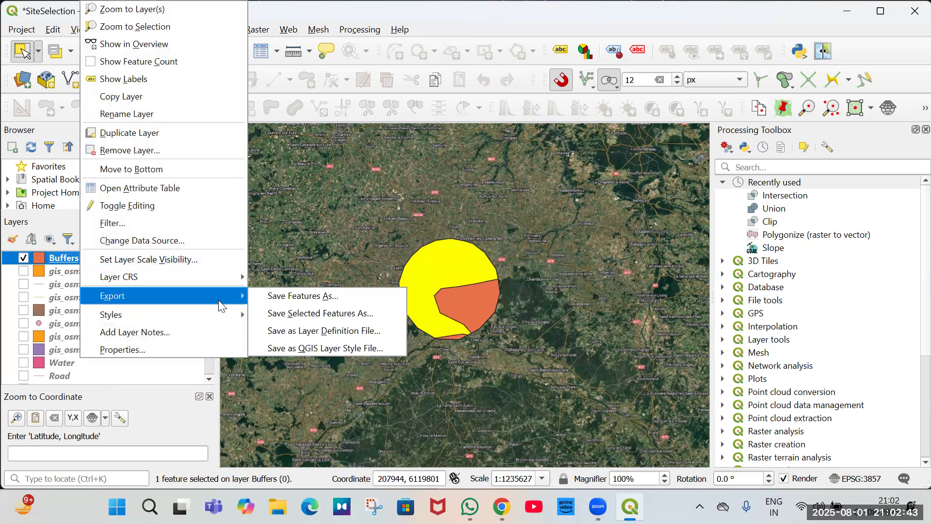
pyautogui.click(316, 296)
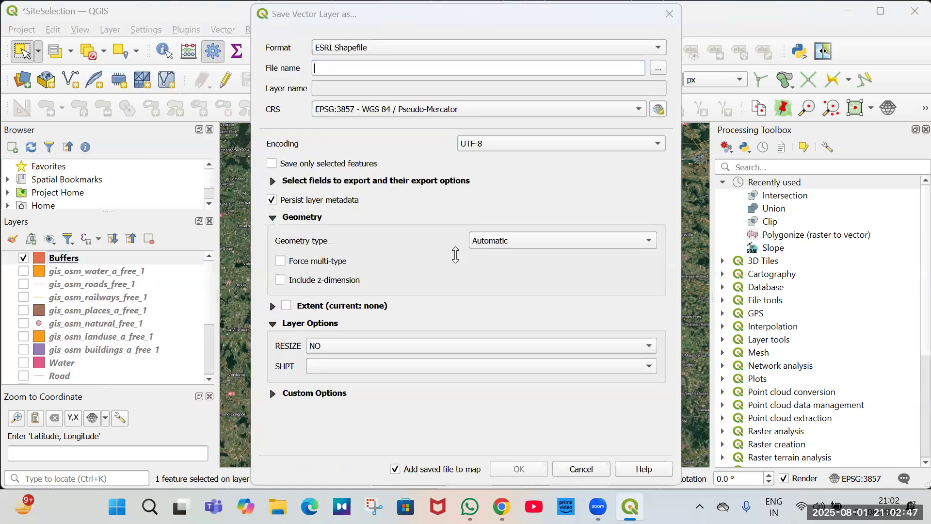
pyautogui.write('S')
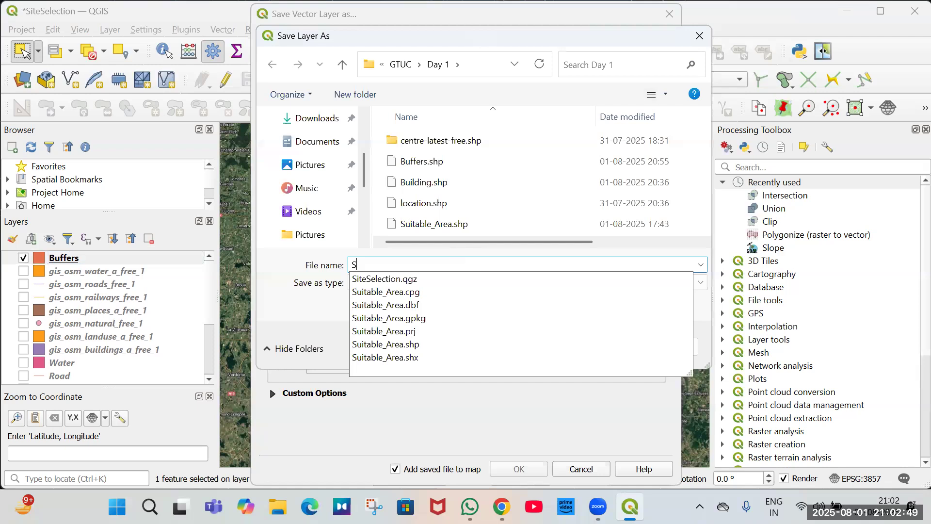
pyautogui.write('uitable A')
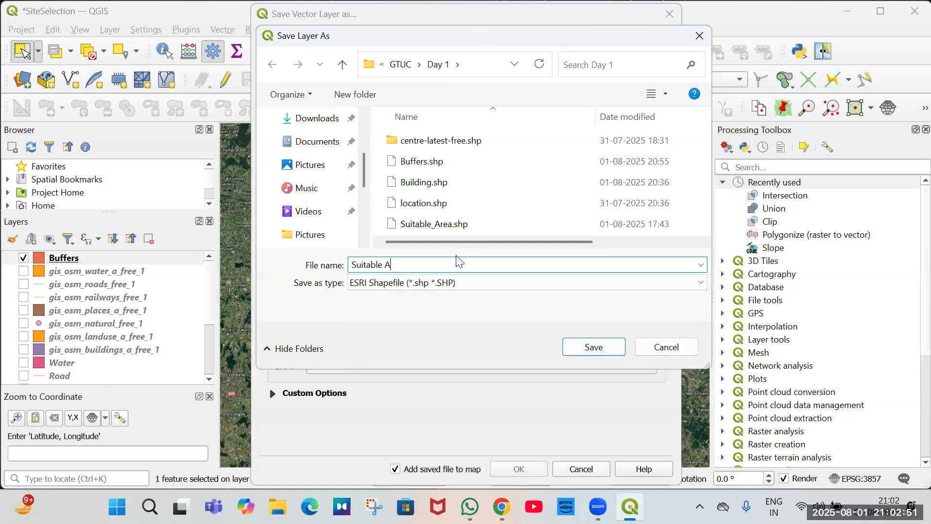
pyautogui.write('rea.shp')
pyautogui.press('Return')
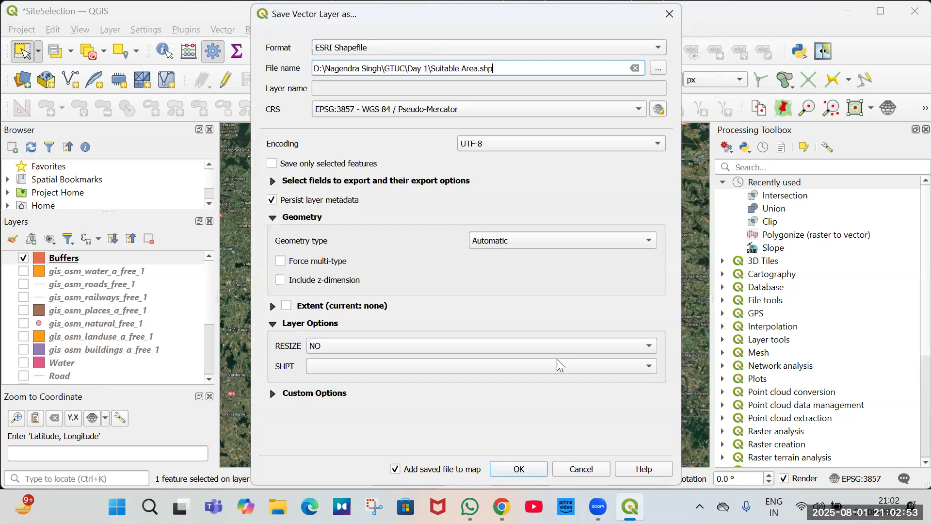
pyautogui.press('Return')
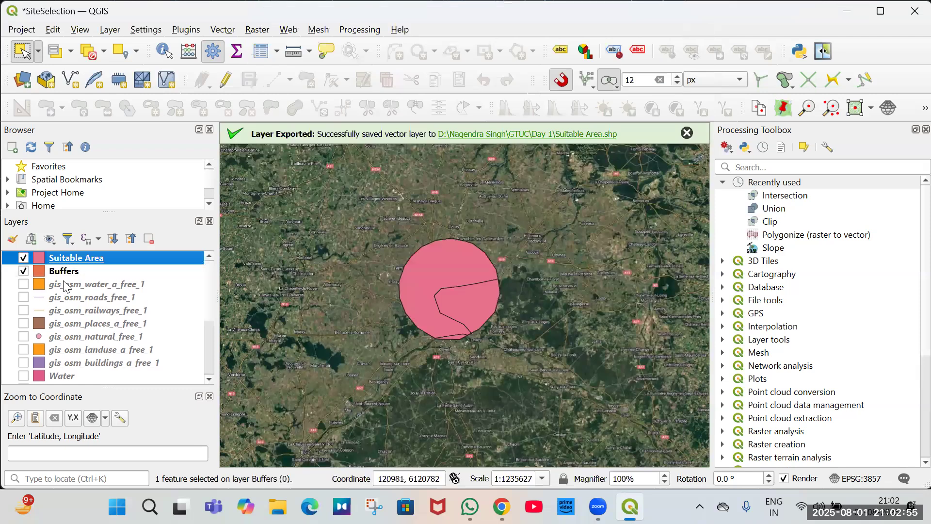
# Delete the inner buffer feature from the Suitable Area layer.
pyautogui.click(479, 301)
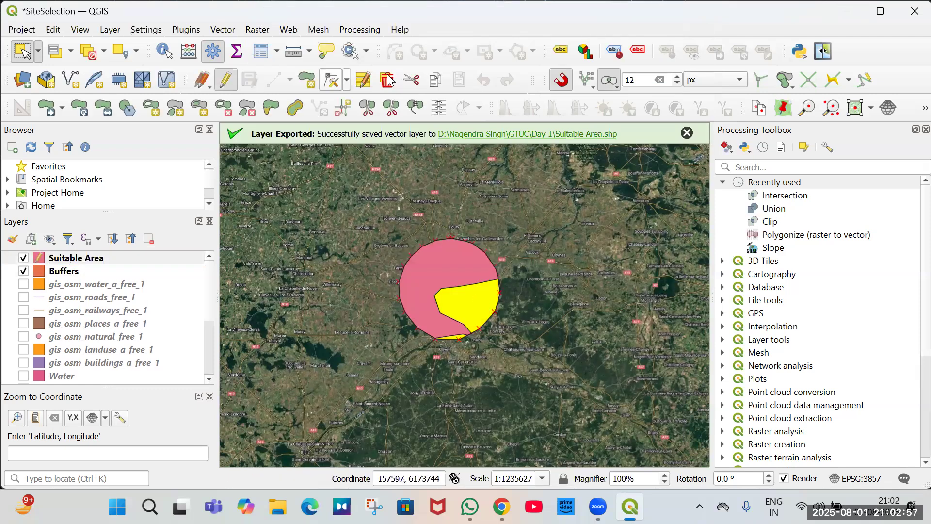
pyautogui.press('Delete')
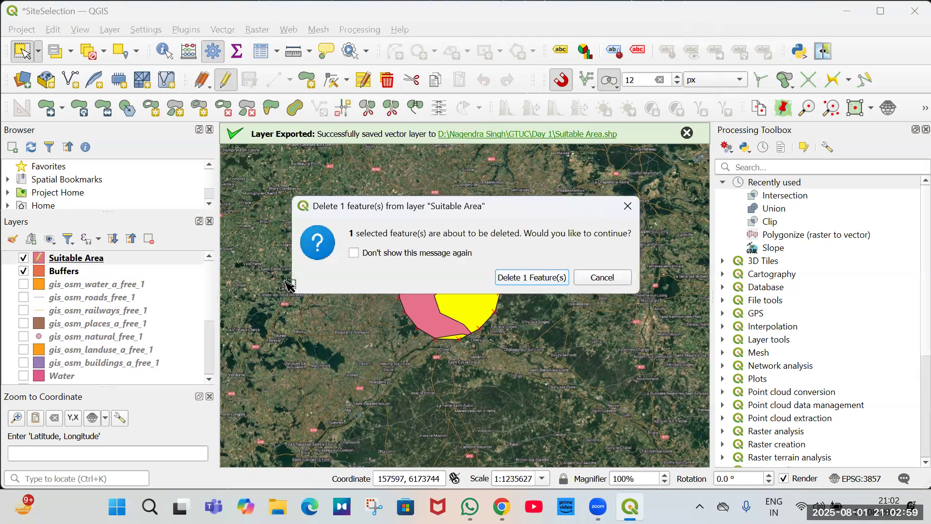
pyautogui.press('Return')
# Hide the Buffers and Places layers so only Suitable Area shows.
pyautogui.click(22, 271)
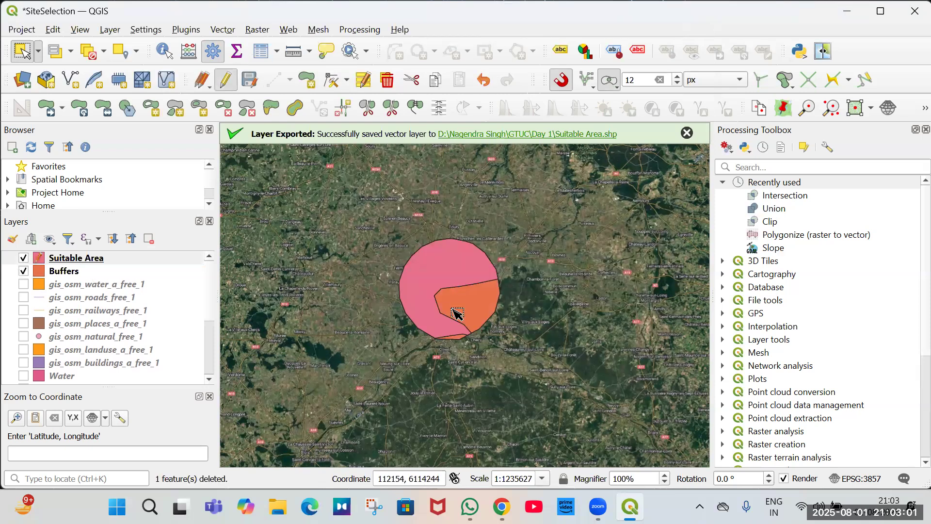
pyautogui.scroll(-2, 52, 365)
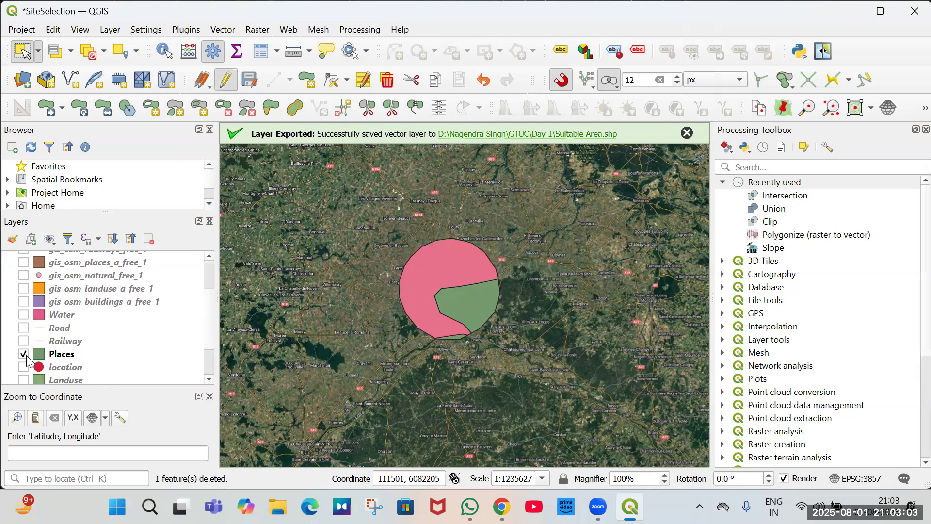
pyautogui.press('space')
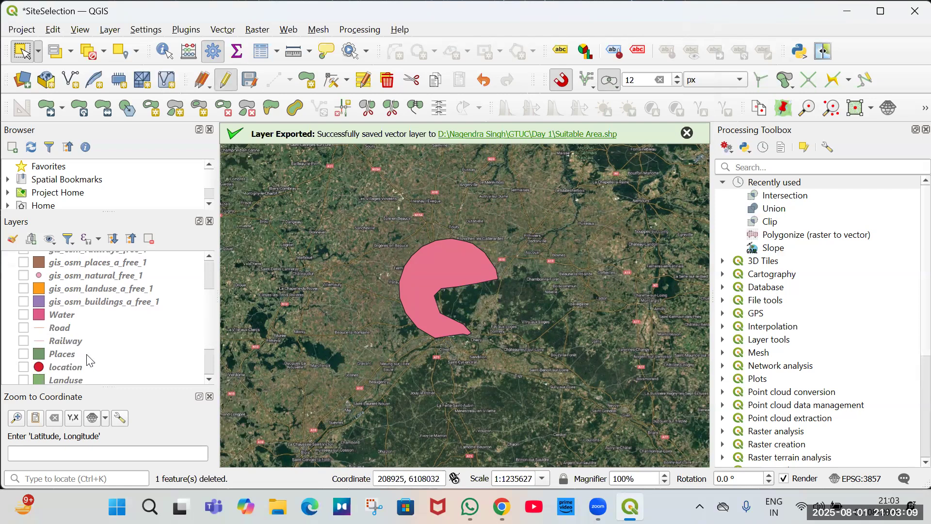
# Show the Landuse layer on the map.
pyautogui.scroll(-1, 89, 361)
pyautogui.click(73, 367)
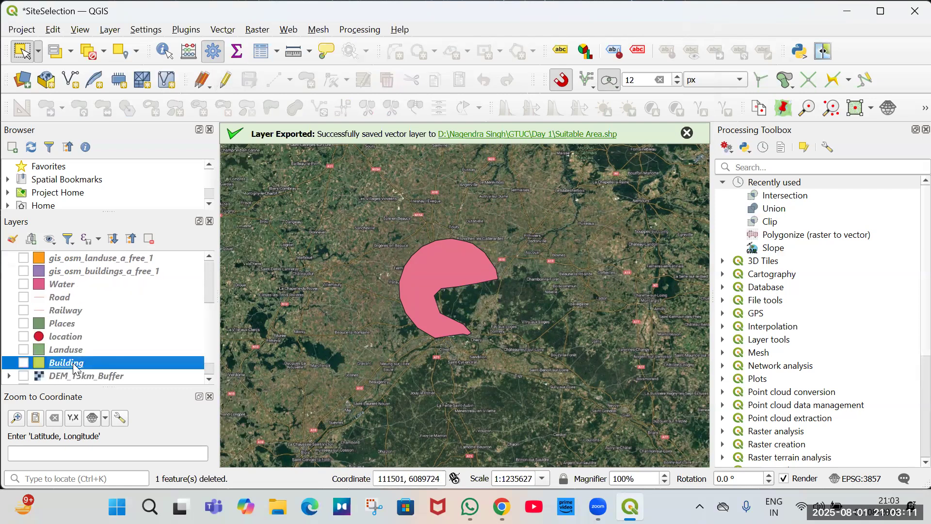
pyautogui.press('space')
pyautogui.press('space')
pyautogui.click(60, 352)
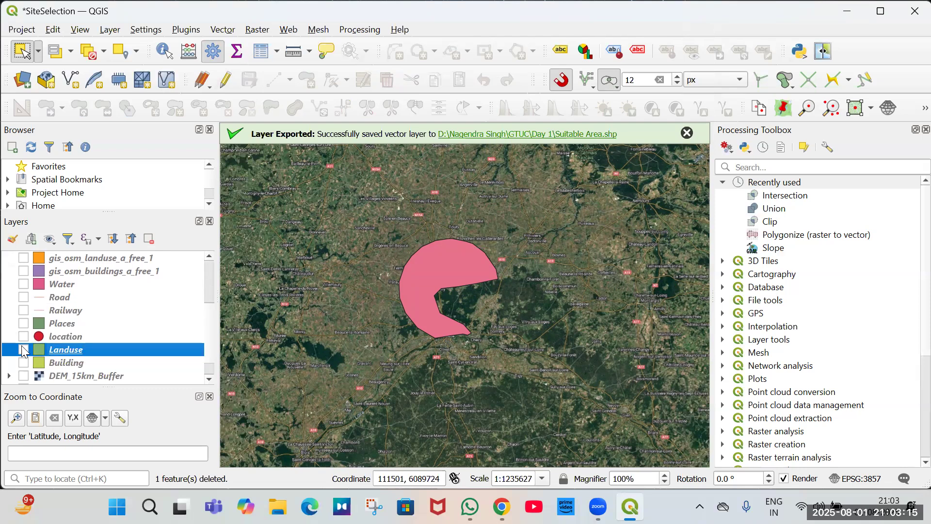
pyautogui.press('space')
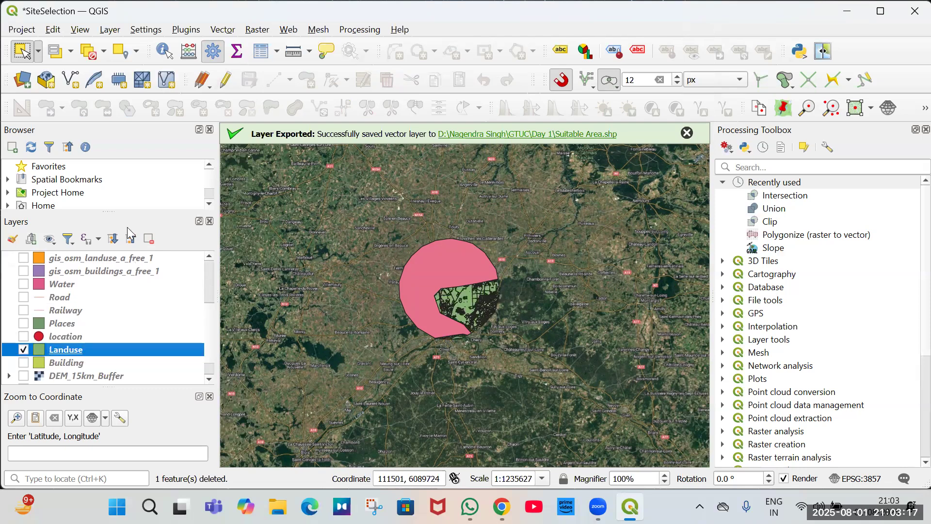
# Run an Intersection with Landuse as input layer and Suitable Area as overlay layer.
pyautogui.press('Menu')
pyautogui.press('Up')
pyautogui.press('Return')
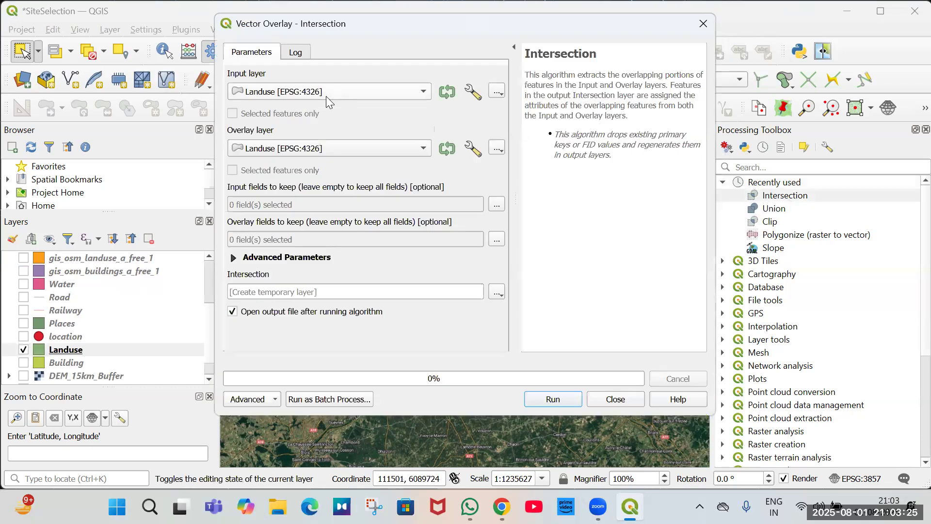
pyautogui.click(325, 96)
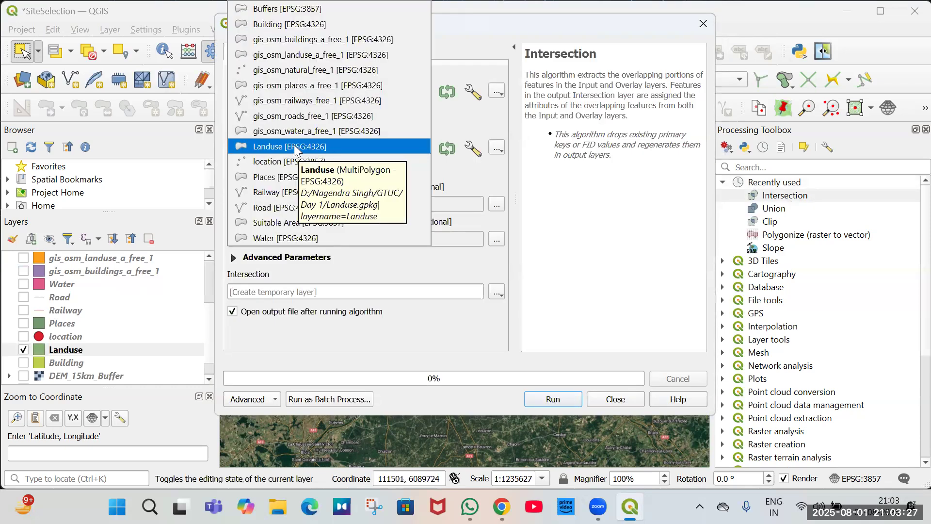
pyautogui.click(297, 147)
pyautogui.click(304, 151)
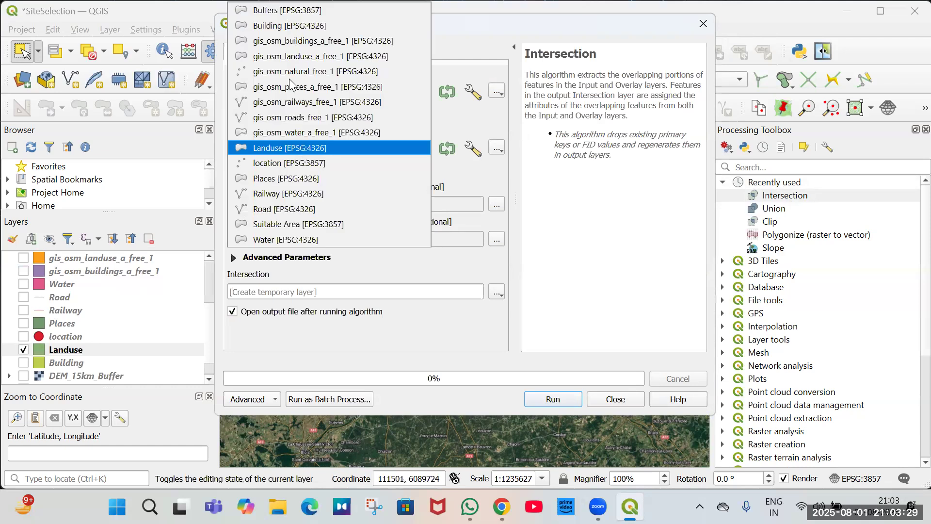
pyautogui.click(289, 225)
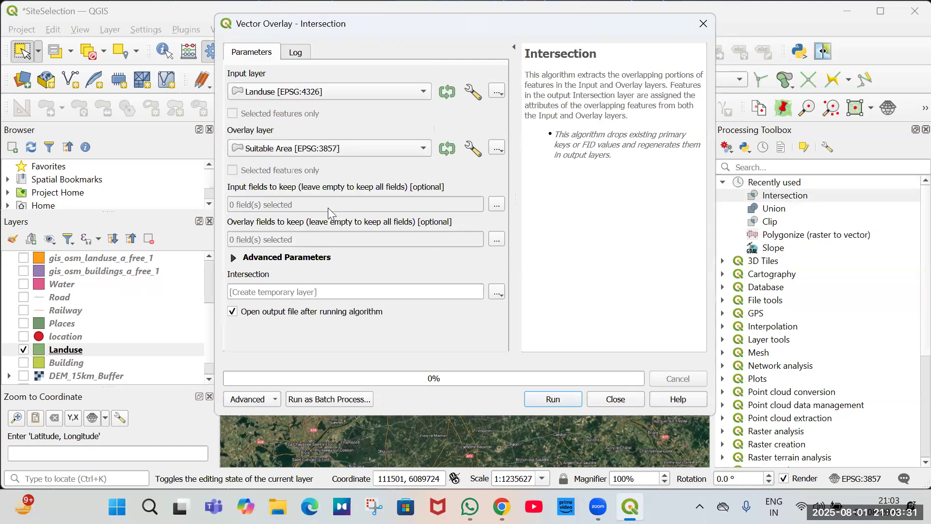
pyautogui.click(615, 399)
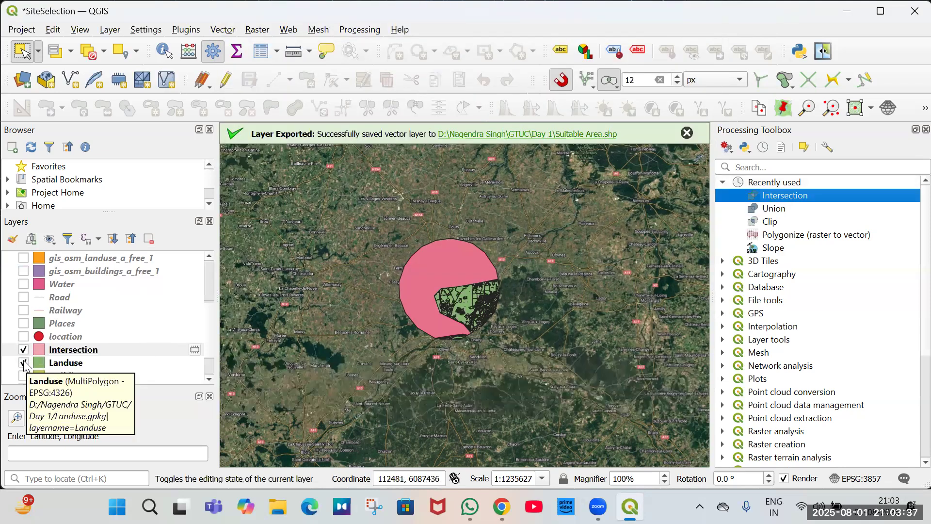
# Hide Landuse and remove the Intersection layer from the project.
pyautogui.click(24, 362)
pyautogui.click(24, 351)
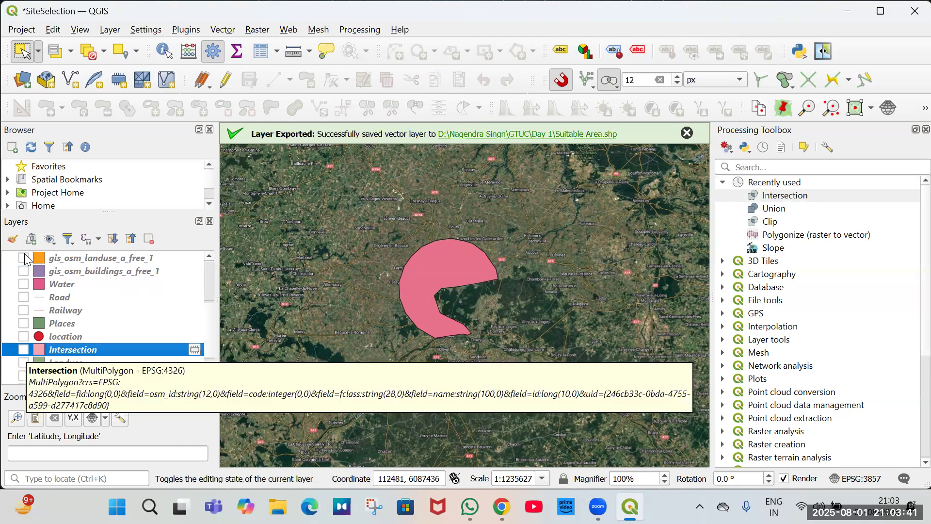
pyautogui.scroll(3, 47, 287)
pyautogui.scroll(-1, 39, 335)
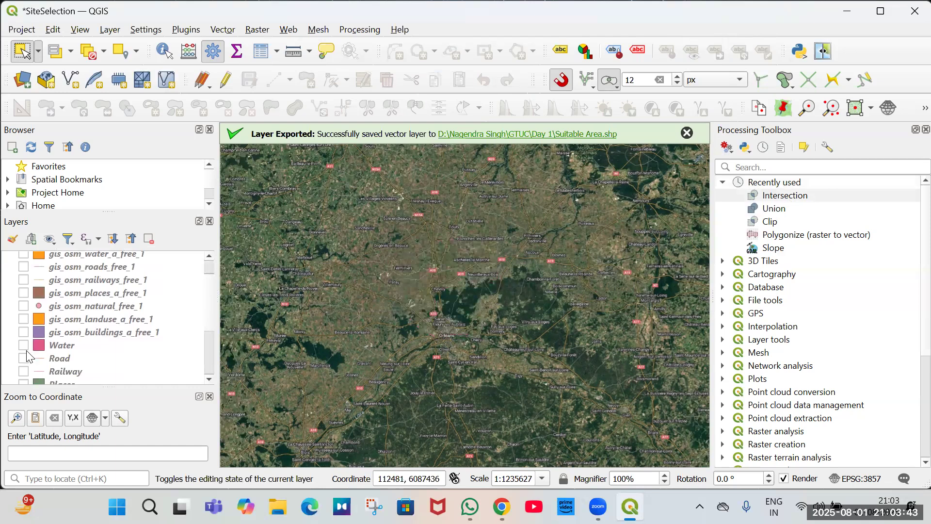
pyautogui.scroll(-2, 28, 356)
pyautogui.click(26, 350)
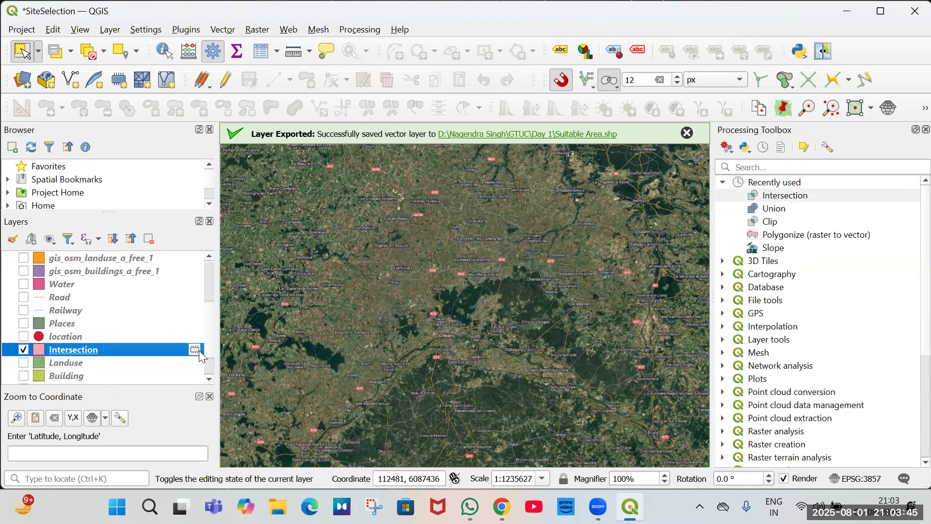
pyautogui.click(148, 240)
pyautogui.press('Return')
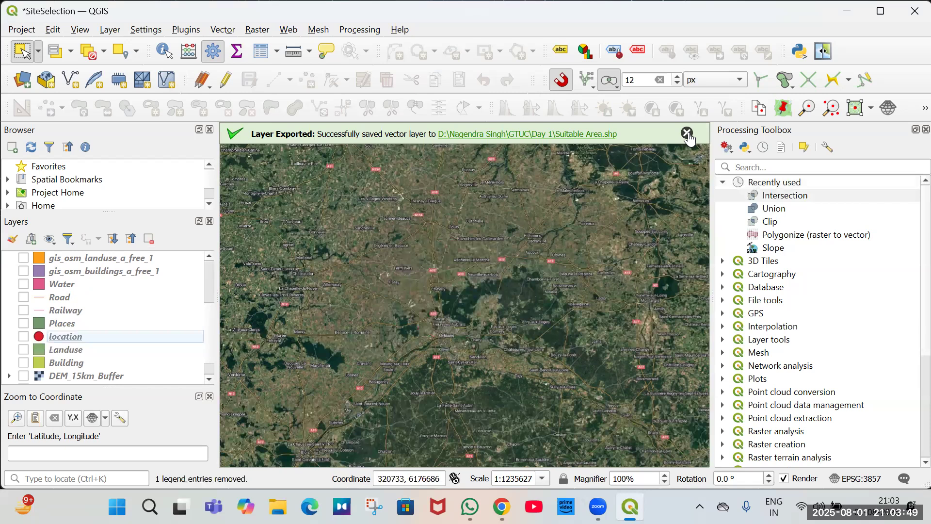
# Make all layers visible and end the editing session on the Suitable Area layer.
pyautogui.doubleClick(769, 197)
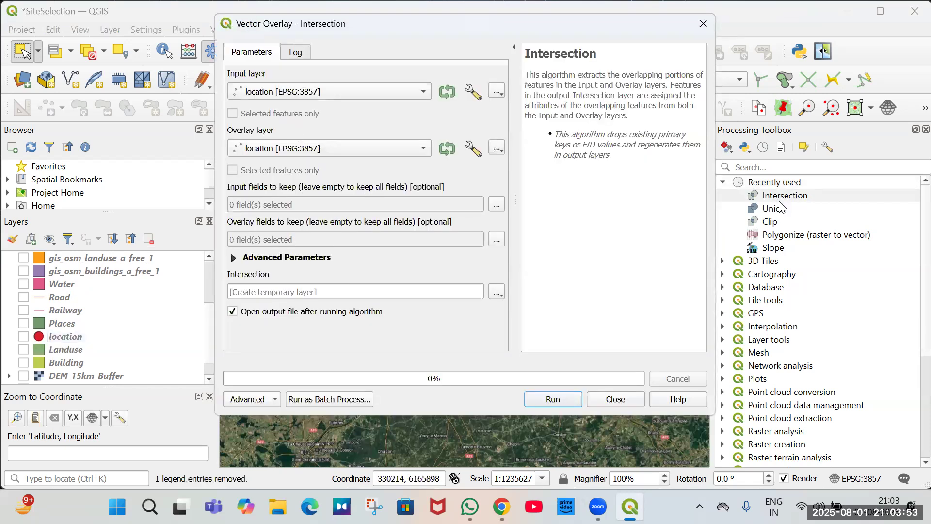
pyautogui.press('Escape')
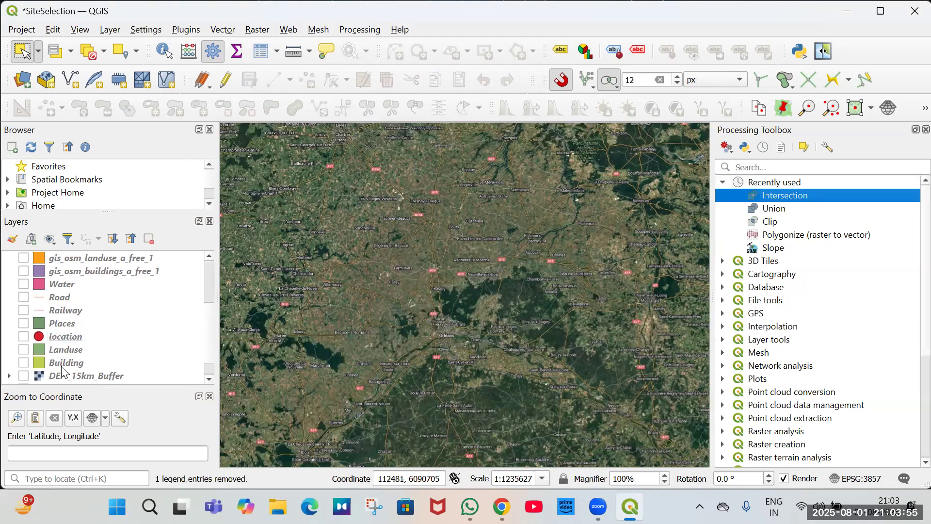
pyautogui.scroll(4, 66, 274)
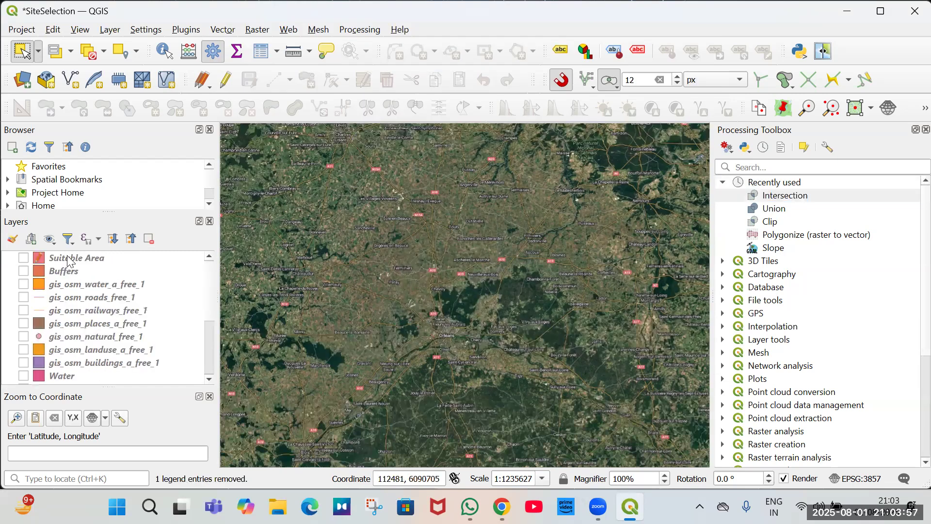
pyautogui.hotkey('ctrl', 'a')
pyautogui.press('space')
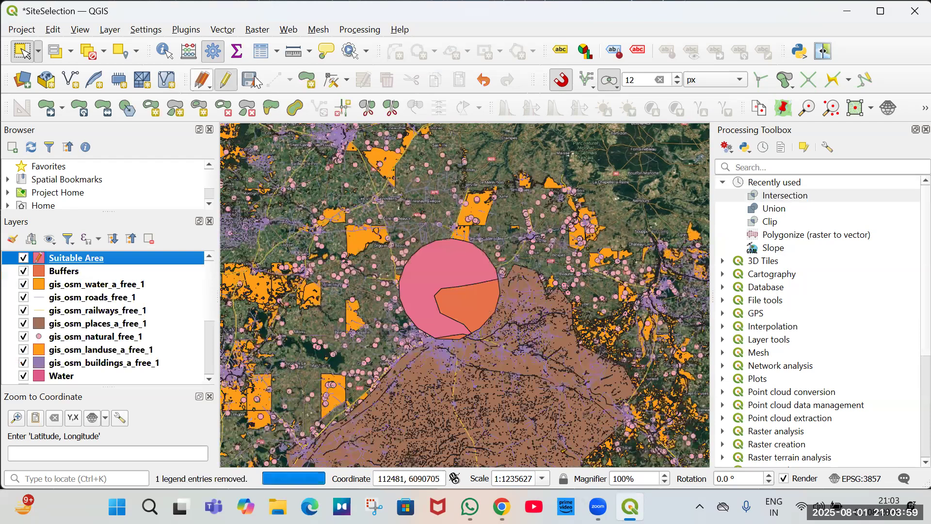
pyautogui.click(222, 82)
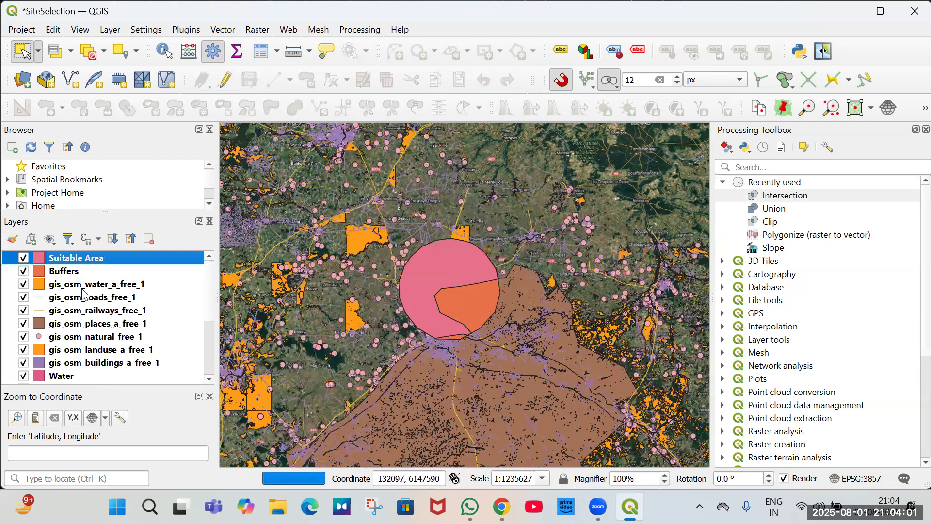
# Remove the seven gis_osm layers from the project.
pyautogui.press('Down')
pyautogui.press('Down')
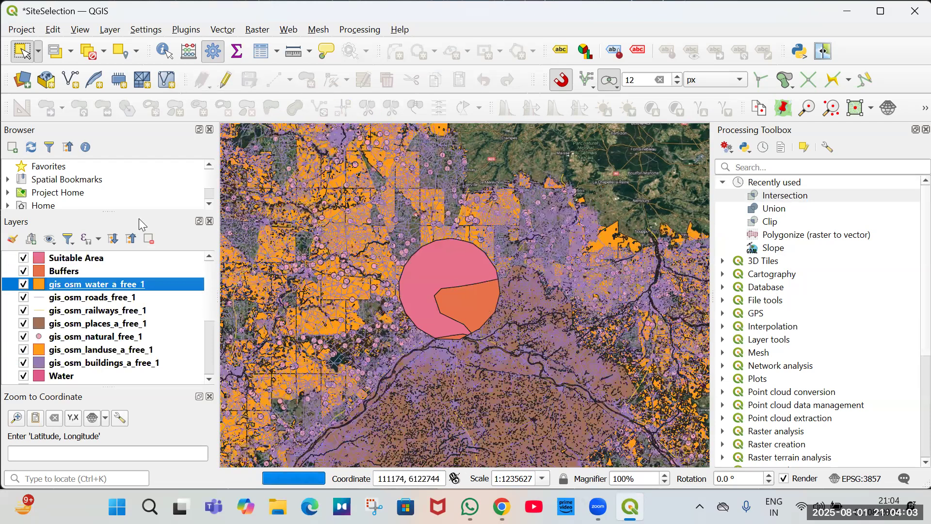
pyautogui.hotkey('shift', 'Down')
pyautogui.hotkey('shift', 'Down')
pyautogui.hotkey('shift', 'Down')
pyautogui.hotkey('shift', 'Down')
pyautogui.hotkey('shift', 'Down')
pyautogui.hotkey('shift', 'Down')
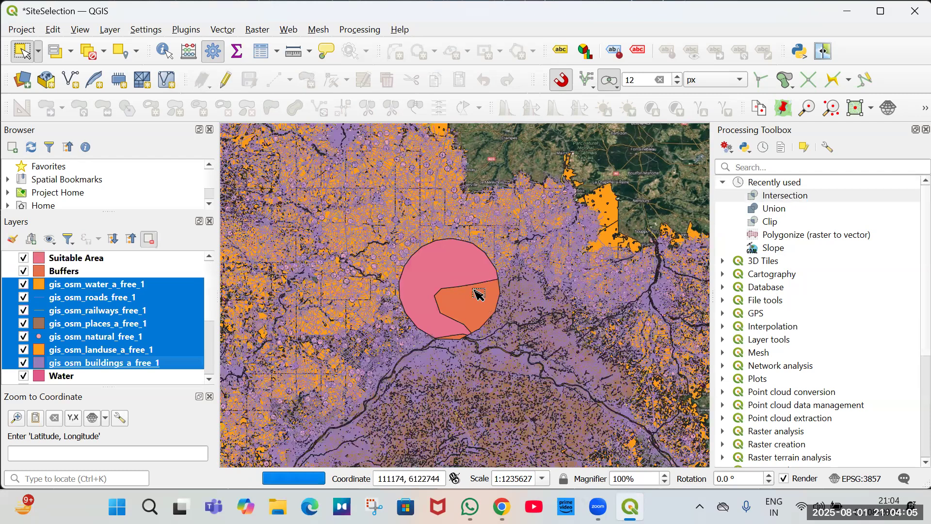
pyautogui.hotkey('ctrl', 'd')
# Remove the Buffers layer from the project.
pyautogui.scroll(-1, 71, 374)
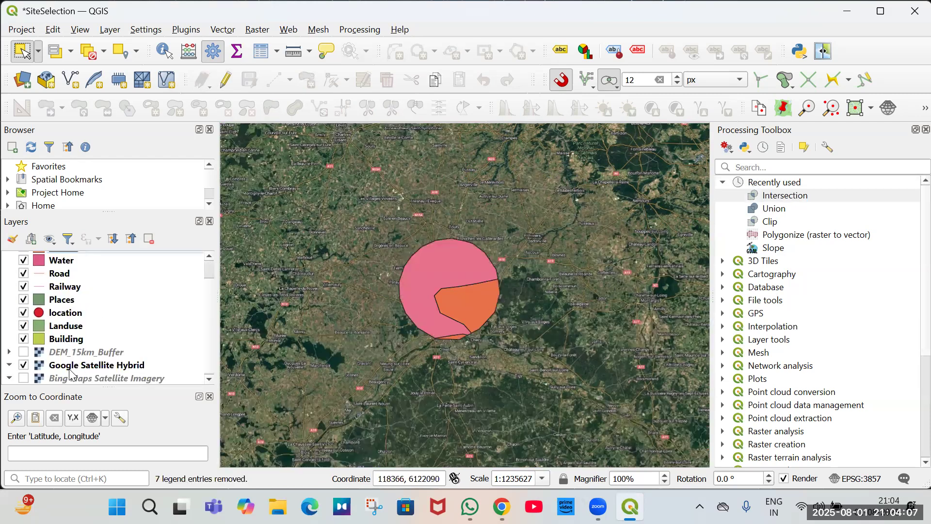
pyautogui.click(71, 340)
pyautogui.scroll(1, 98, 316)
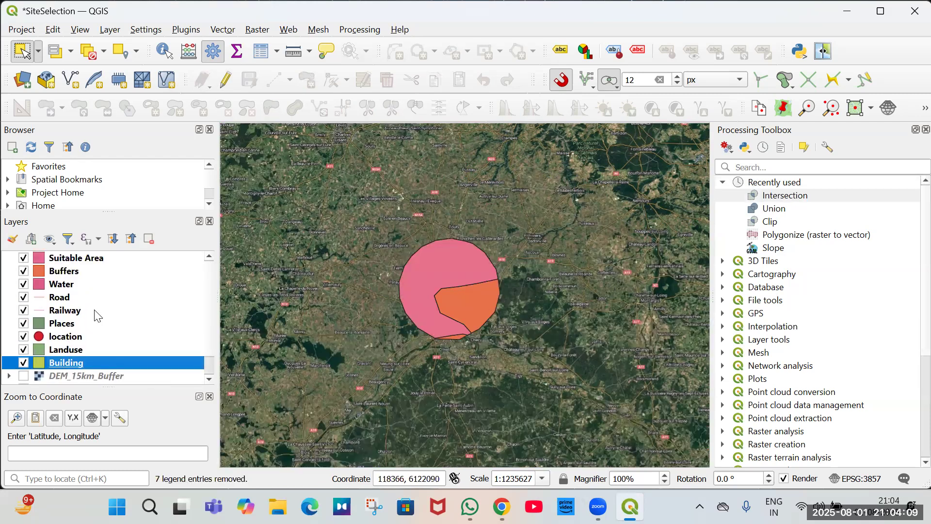
pyautogui.click(24, 271)
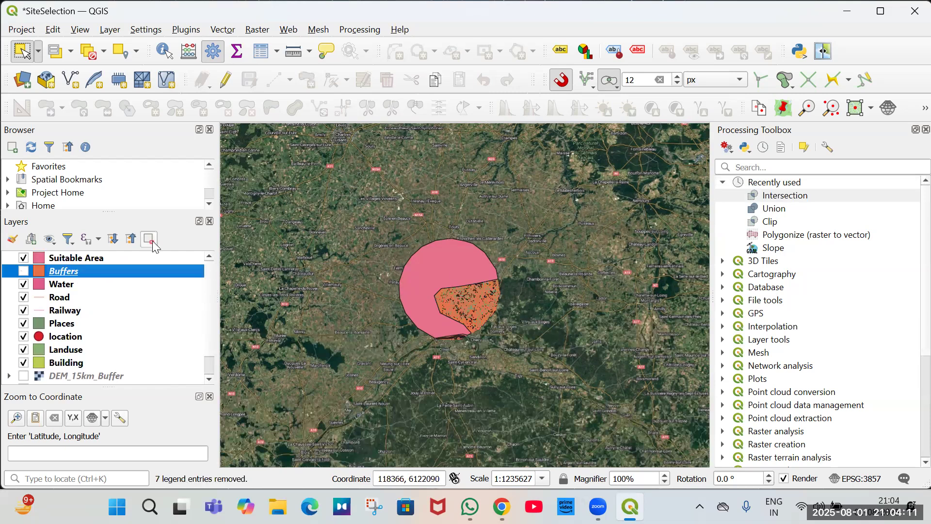
pyautogui.hotkey('ctrl', 'd')
# Open the Clip tool as a batch process and add rows up to seven.
pyautogui.click(451, 273)
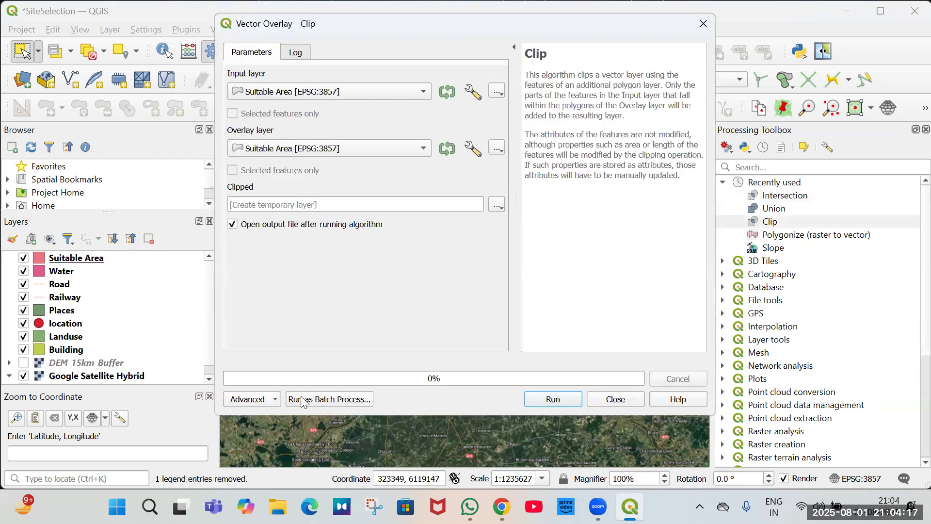
pyautogui.click(302, 402)
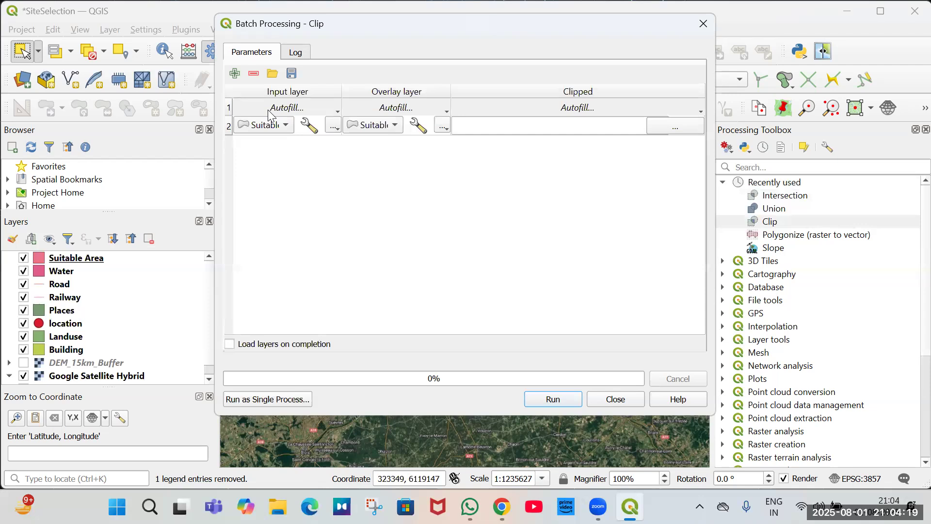
pyautogui.doubleClick(235, 74)
pyautogui.doubleClick(235, 75)
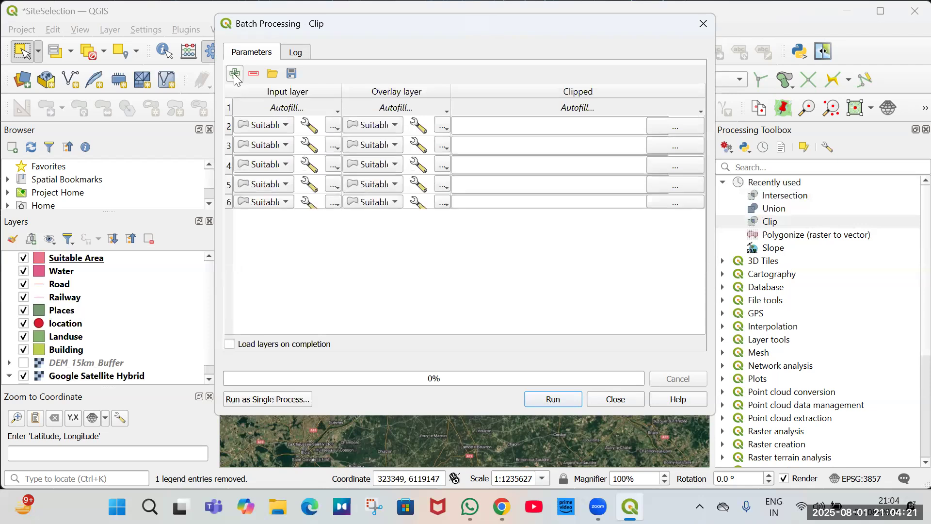
pyautogui.click(234, 75)
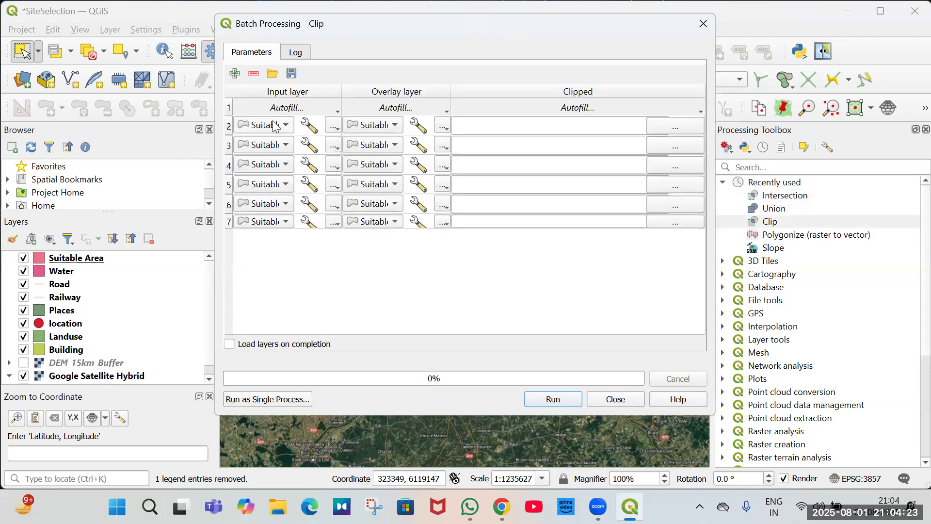
# Set the batch Clip input layers to Building, Landuse, Places, Railway, Road and Water, then close the batch window.
pyautogui.click(275, 125)
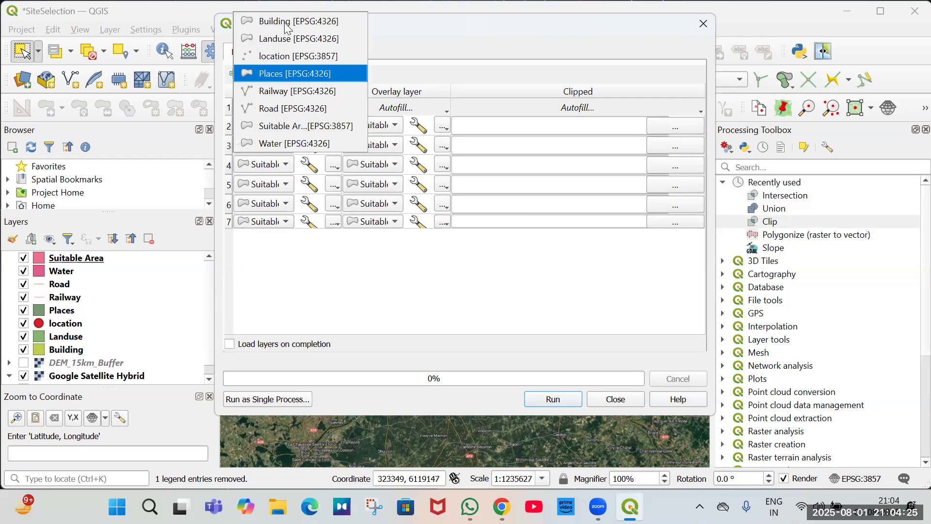
pyautogui.click(287, 22)
pyautogui.click(278, 146)
pyautogui.click(293, 59)
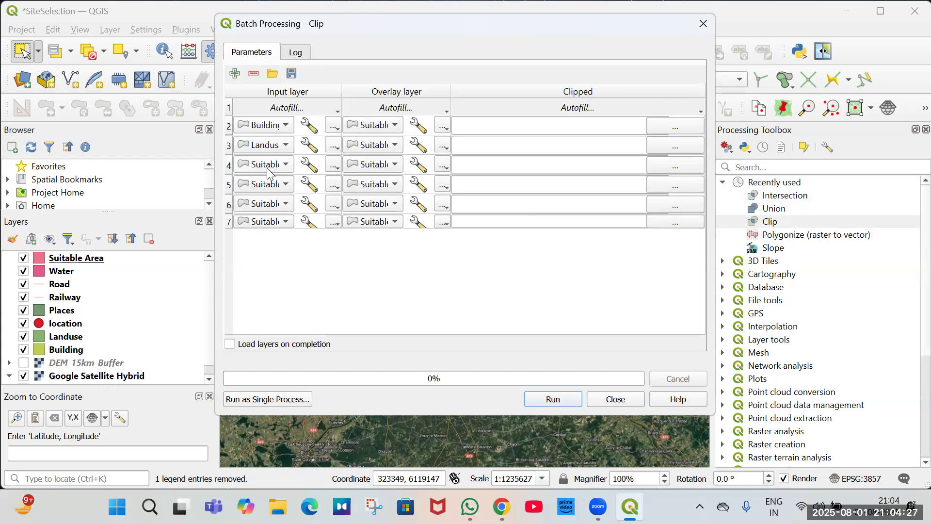
pyautogui.click(279, 165)
pyautogui.click(291, 114)
pyautogui.click(284, 183)
pyautogui.click(280, 152)
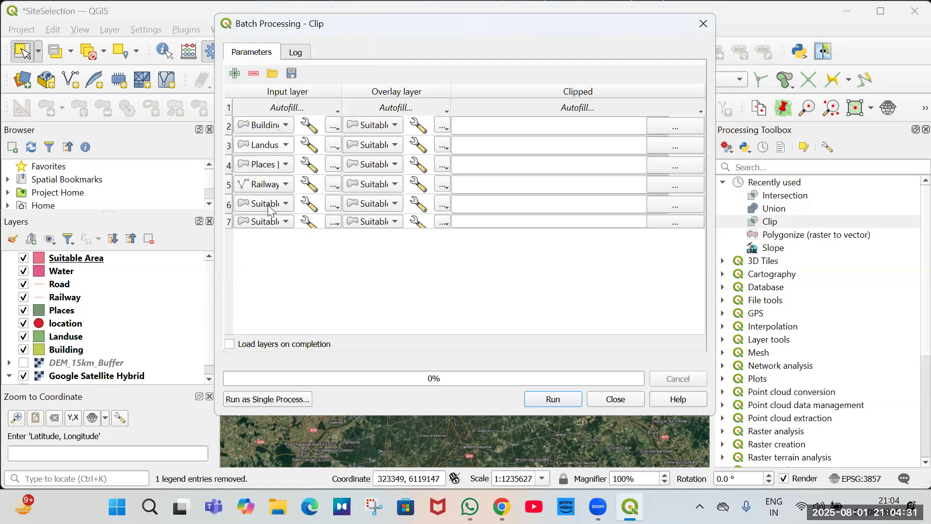
pyautogui.click(280, 196)
pyautogui.click(282, 186)
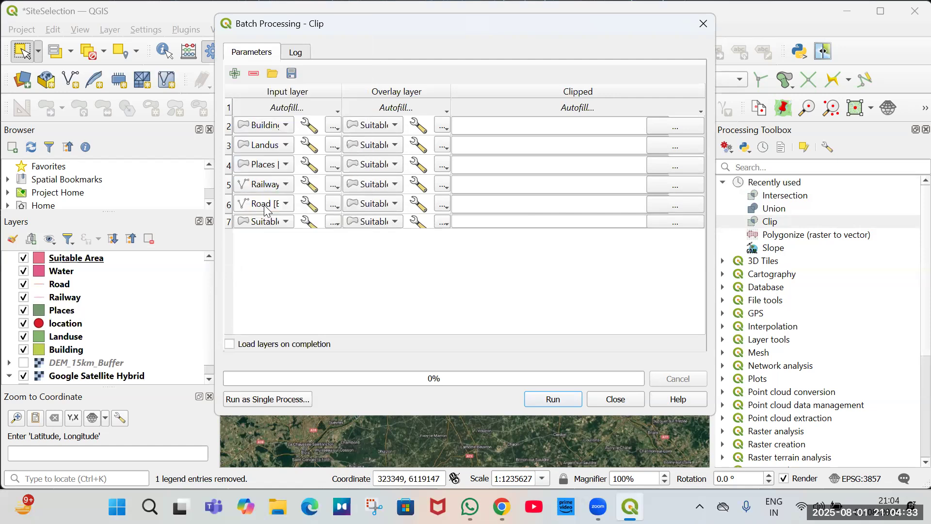
pyautogui.click(269, 222)
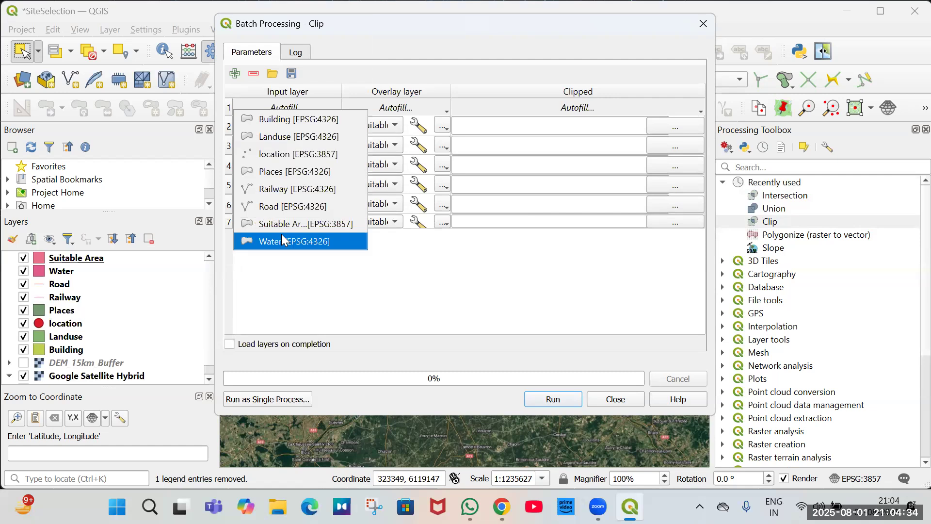
pyautogui.click(371, 142)
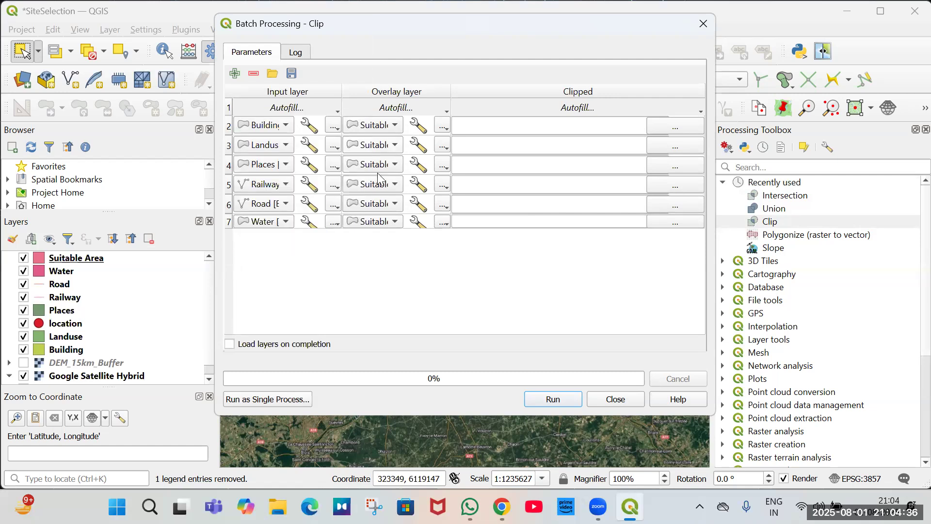
pyautogui.click(682, 131)
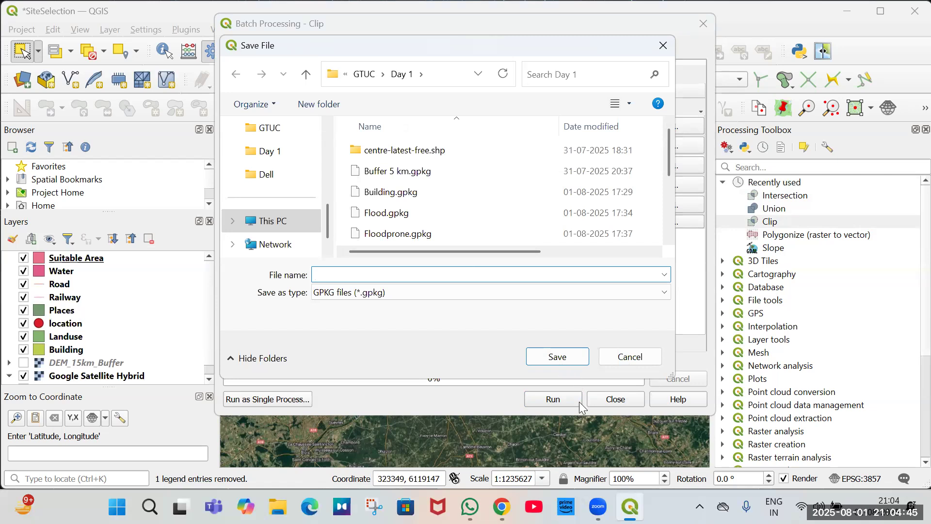
pyautogui.press('Escape')
pyautogui.click(593, 396)
# Try to clip the Landuse layer to the Suitable Area overlay with the Clip tool.
pyautogui.click(68, 340)
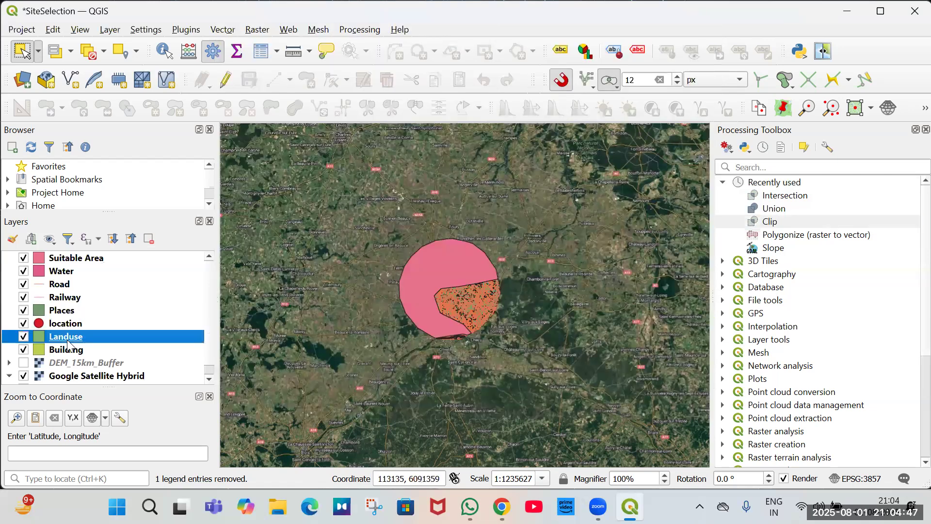
pyautogui.rightClick(68, 342)
pyautogui.press('Escape')
pyautogui.doubleClick(769, 224)
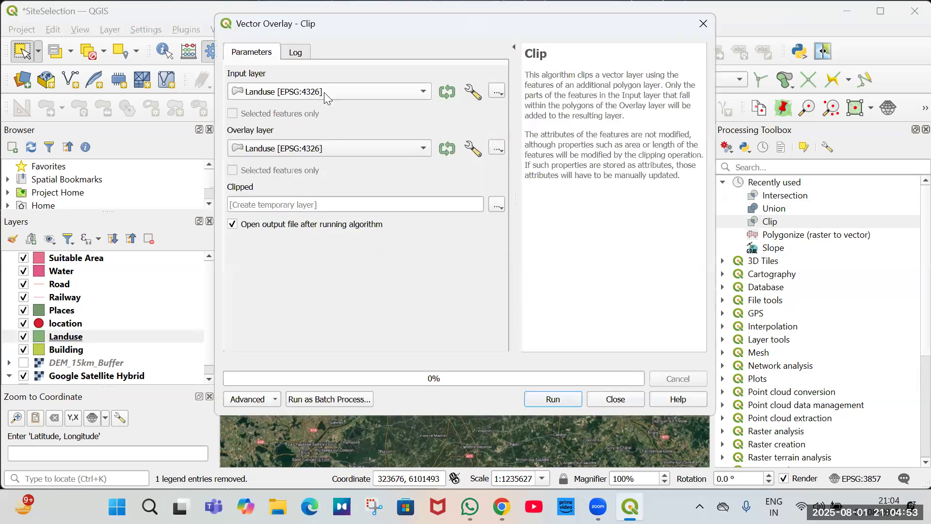
pyautogui.click(331, 93)
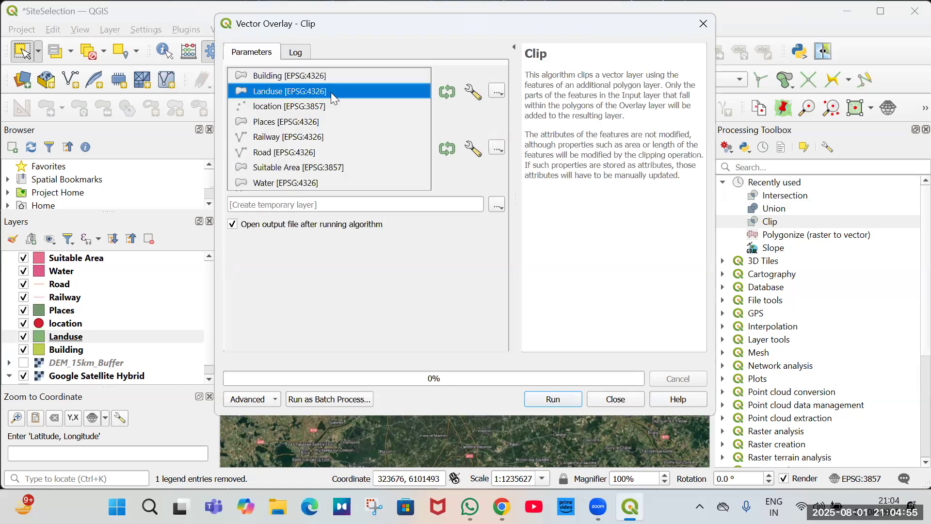
pyautogui.click(300, 150)
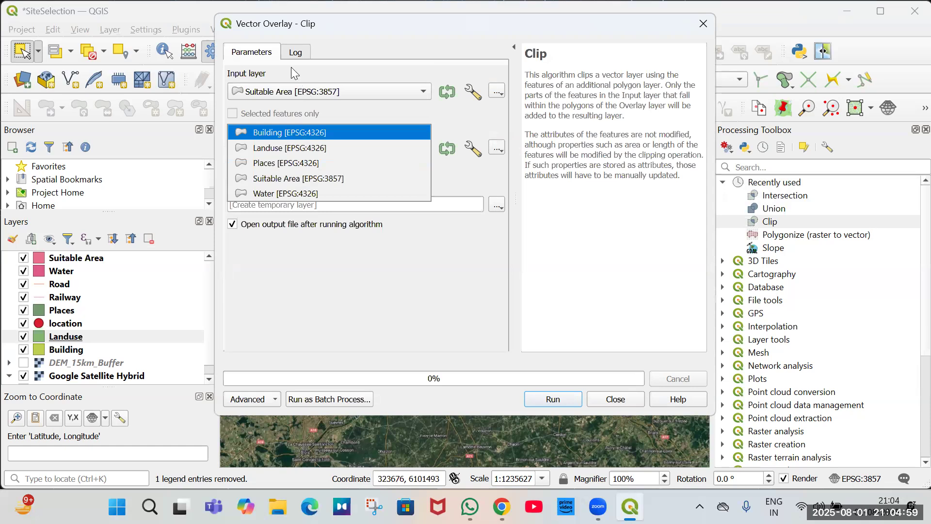
pyautogui.click(299, 91)
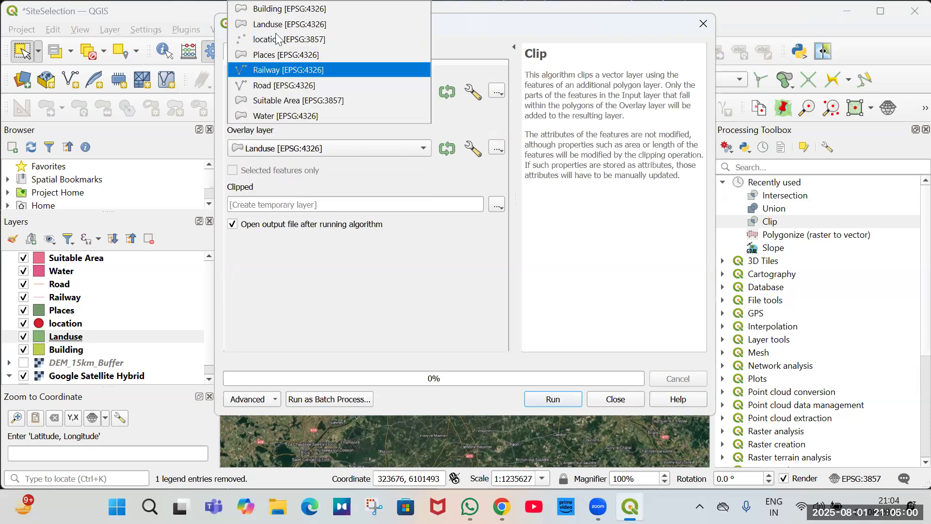
pyautogui.click(314, 148)
pyautogui.click(311, 150)
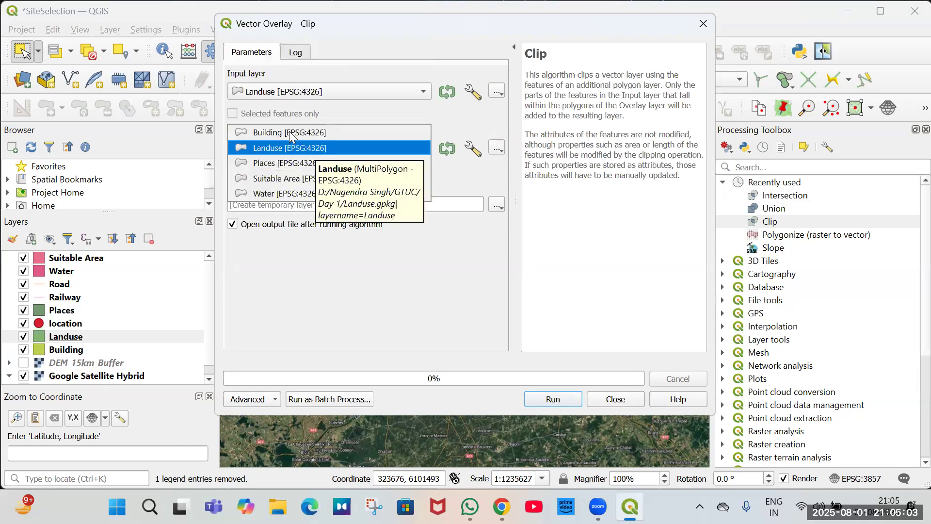
pyautogui.click(275, 180)
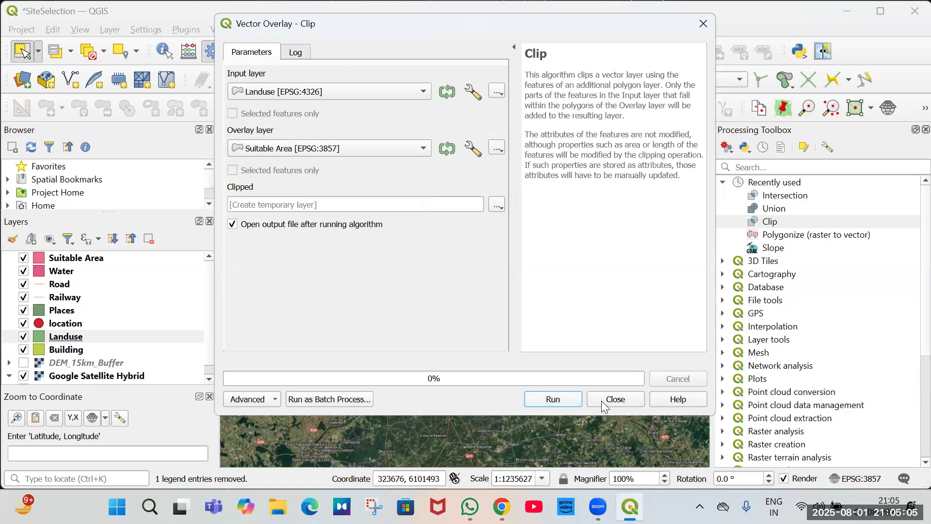
pyautogui.press('Return')
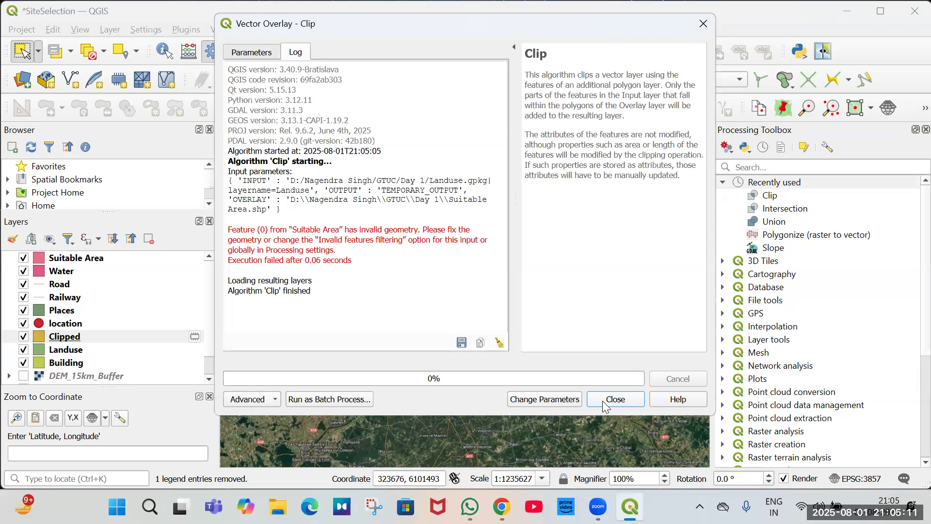
pyautogui.press('Escape')
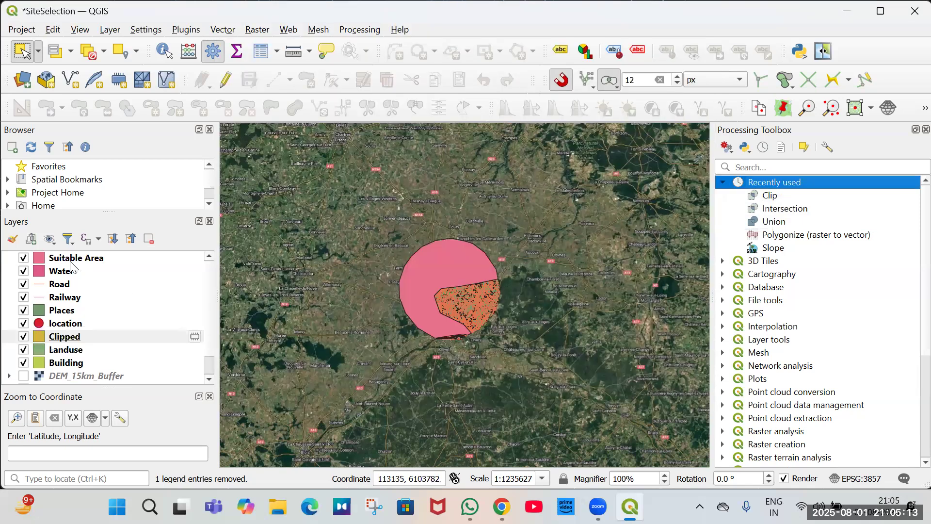
# Open the Suitable Area layer's attribute table to inspect its feature, then close it.
pyautogui.click(81, 258)
pyautogui.rightClick(73, 258)
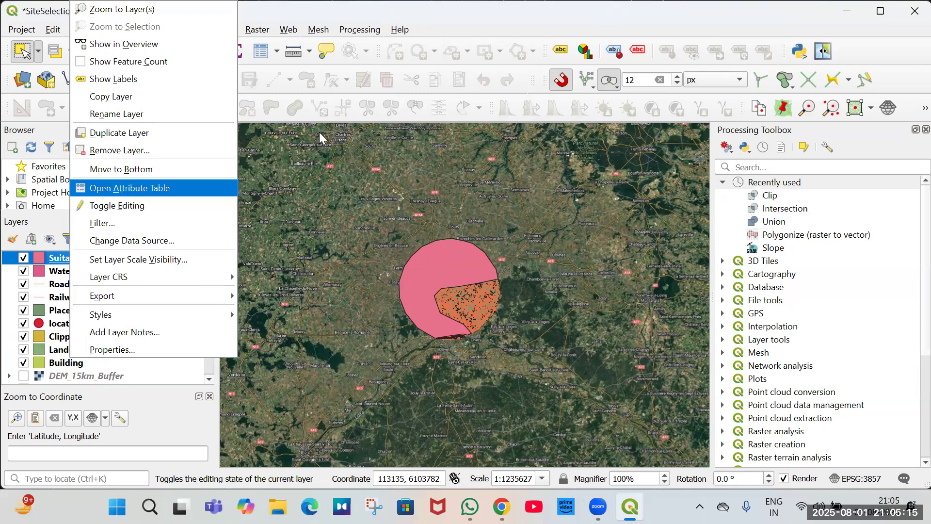
pyautogui.press('Return')
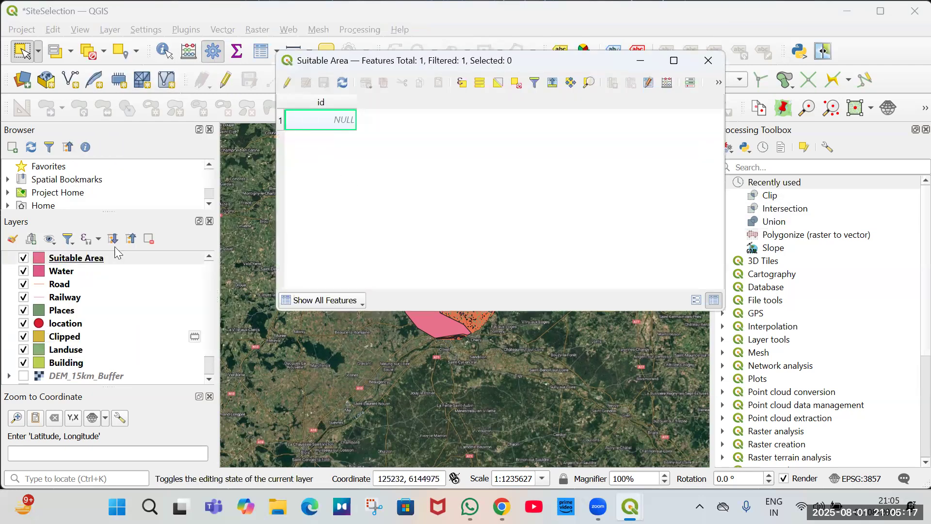
pyautogui.click(88, 258)
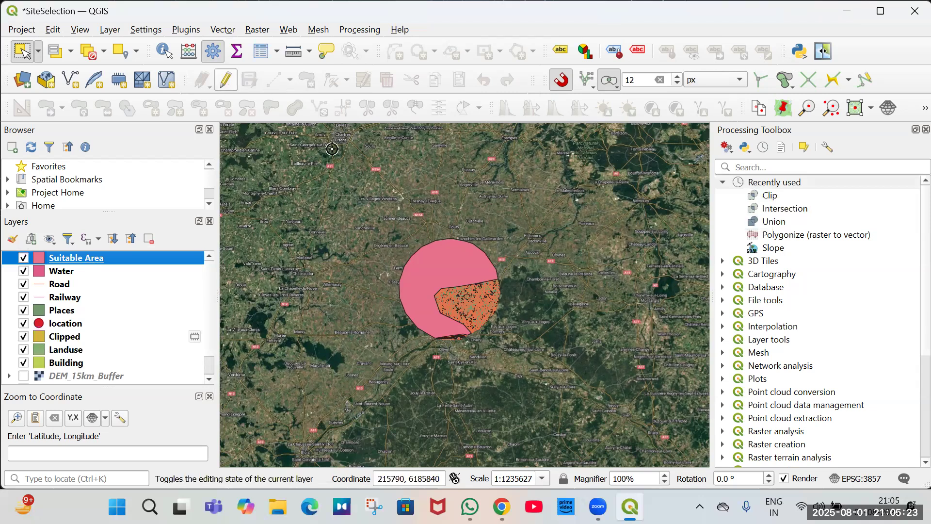
# Start editing the Suitable Area layer, enable tracing and begin digitizing a vertex near its southern edge.
pyautogui.click(226, 81)
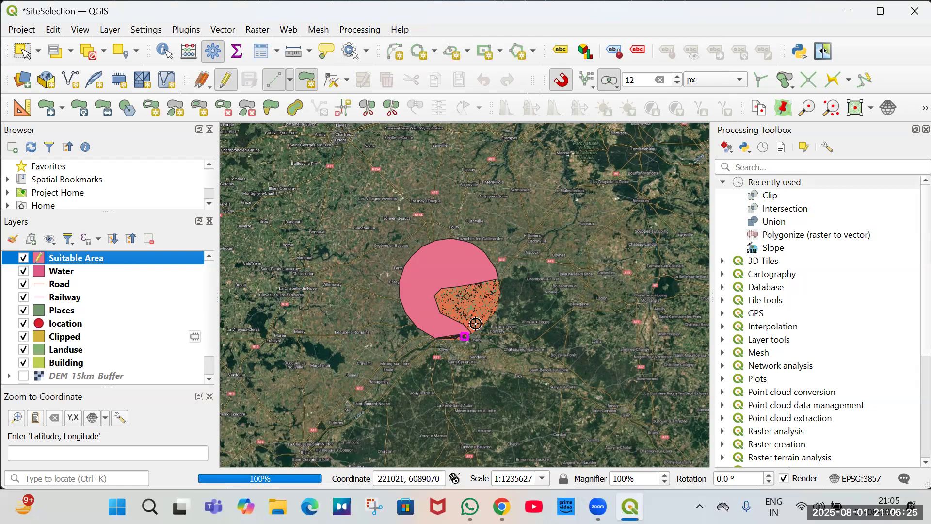
pyautogui.scroll(2, 468, 330)
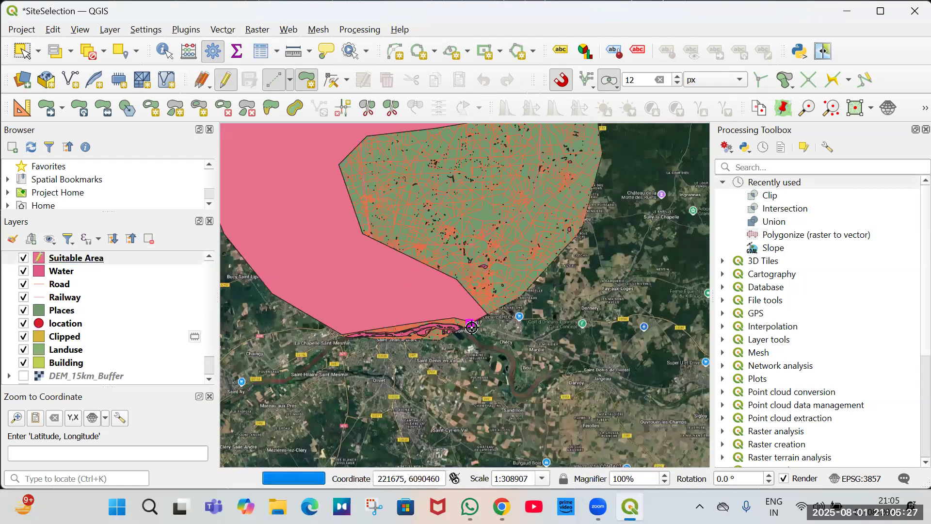
pyautogui.click(833, 79)
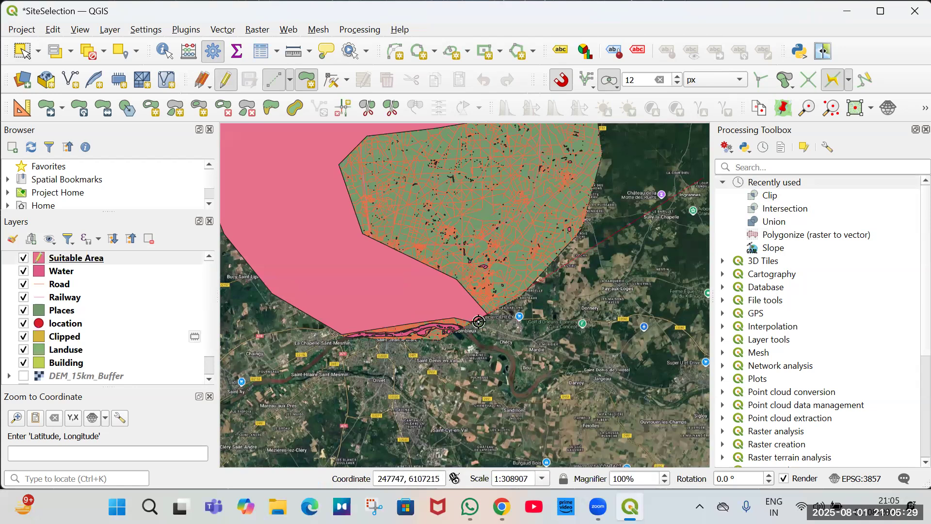
pyautogui.click(272, 293)
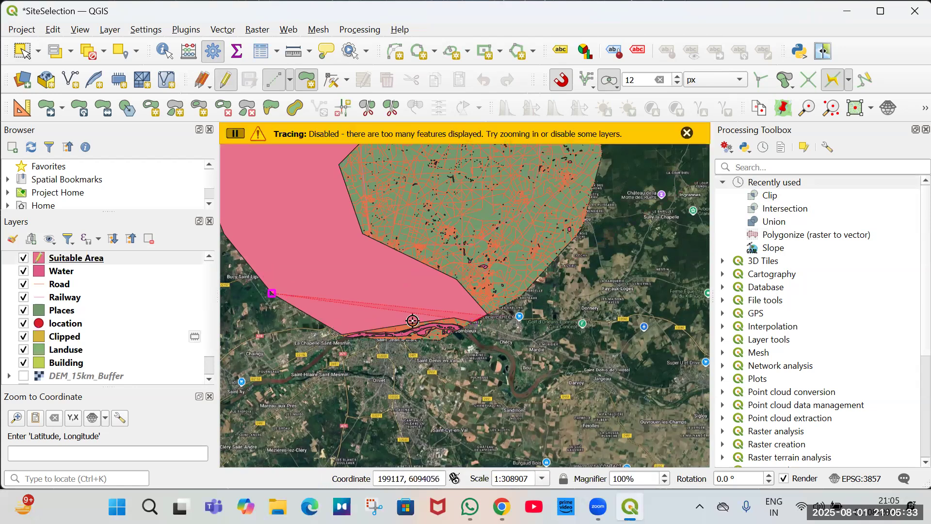
pyautogui.scroll(1, 355, 327)
pyautogui.scroll(2, 330, 345)
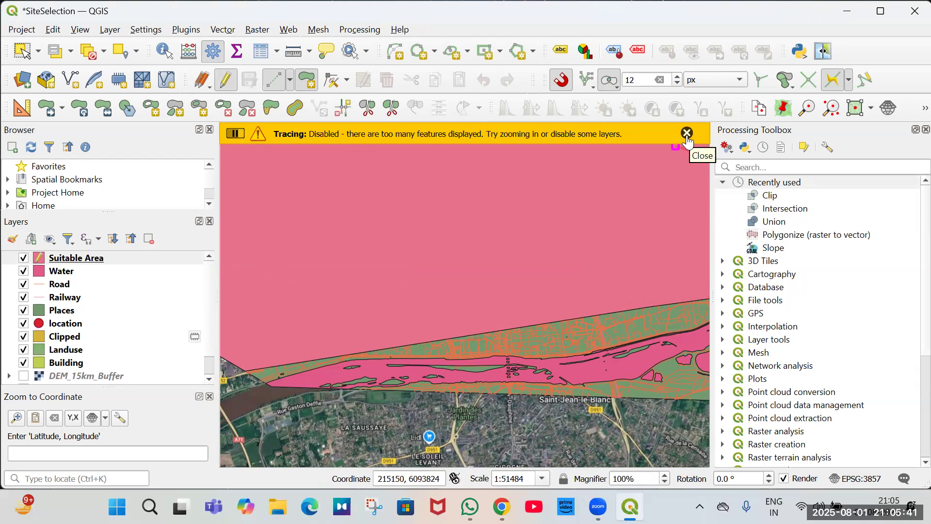
# Hide the Water through Building layers and remove the Clipped layer from the project.
pyautogui.click(67, 275)
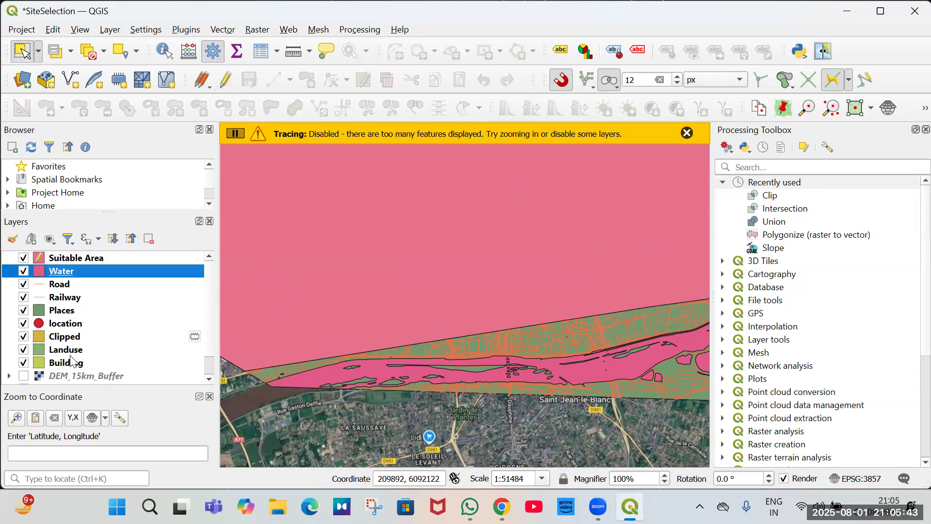
pyautogui.keyDown('shift'); pyautogui.click(72, 363); pyautogui.keyUp('shift')
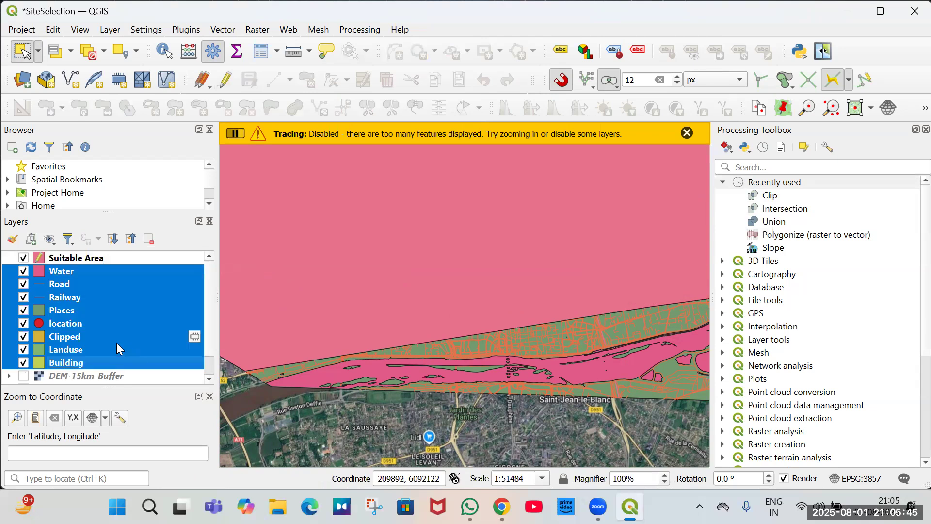
pyautogui.press('space')
pyautogui.click(116, 344)
pyautogui.click(117, 337)
pyautogui.press('space')
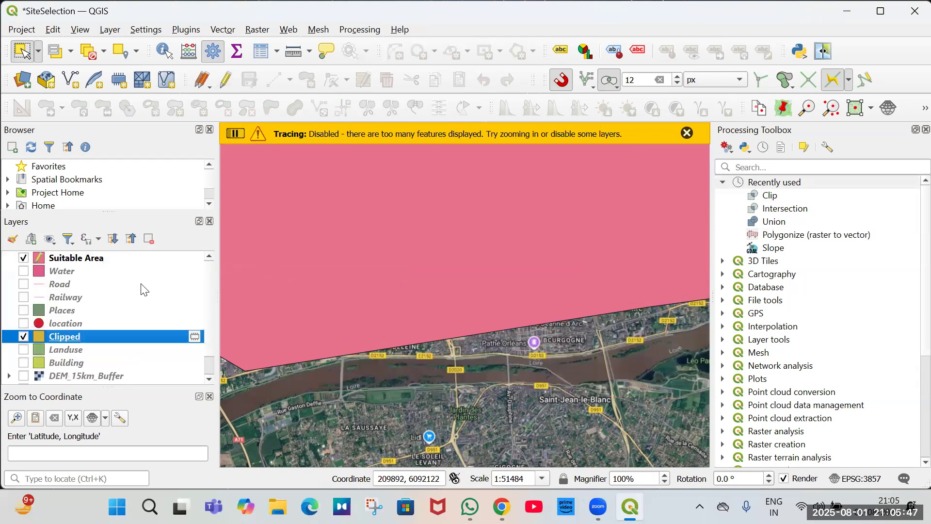
pyautogui.hotkey('ctrl', 'd')
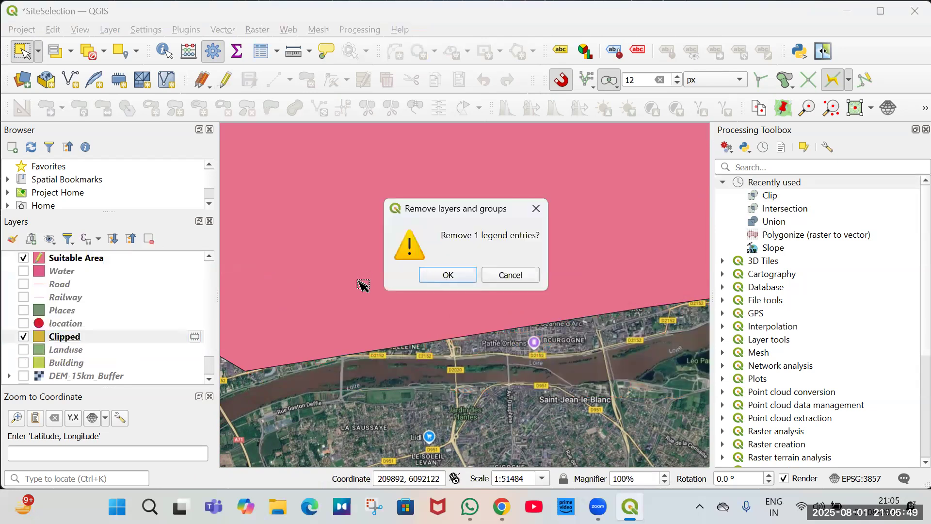
pyautogui.press('Return')
# Restart editing on the Suitable Area layer and activate the Add Polygon Feature tool.
pyautogui.scroll(-4, 496, 280)
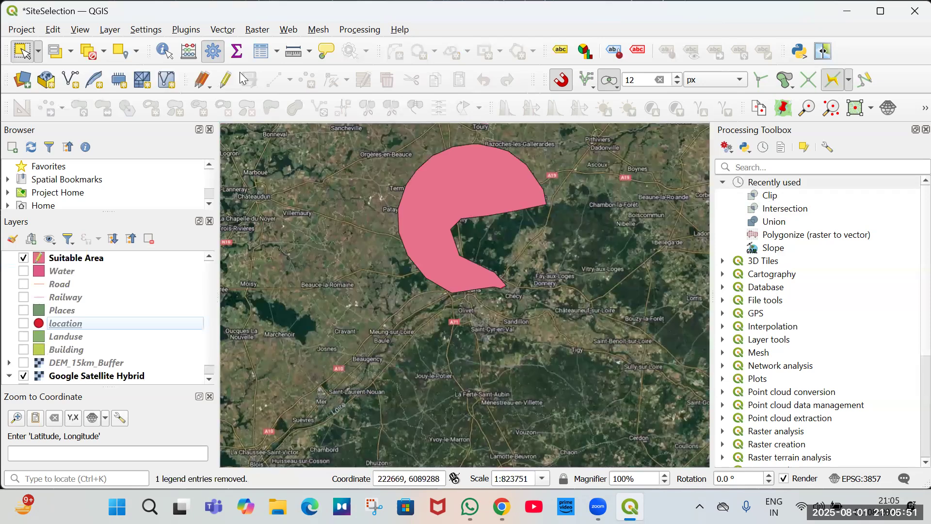
pyautogui.click(226, 80)
pyautogui.click(310, 81)
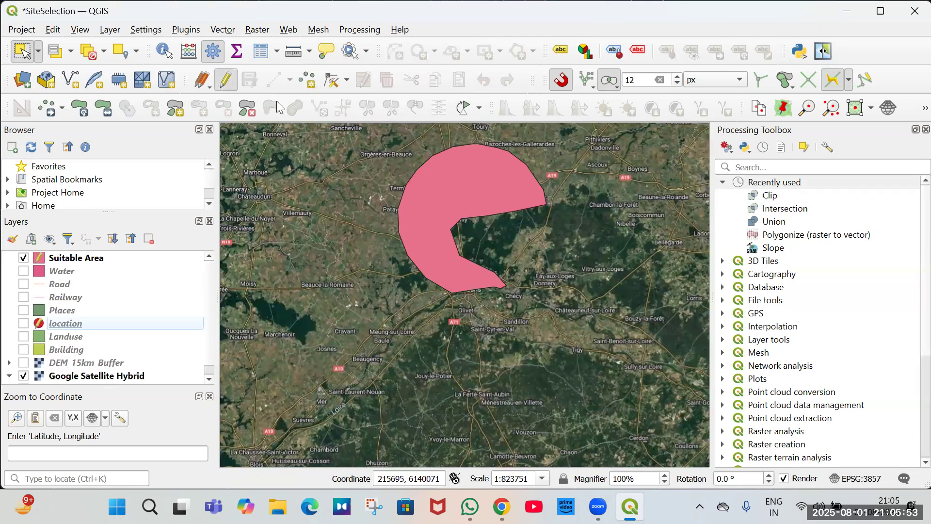
pyautogui.click(86, 324)
pyautogui.click(231, 89)
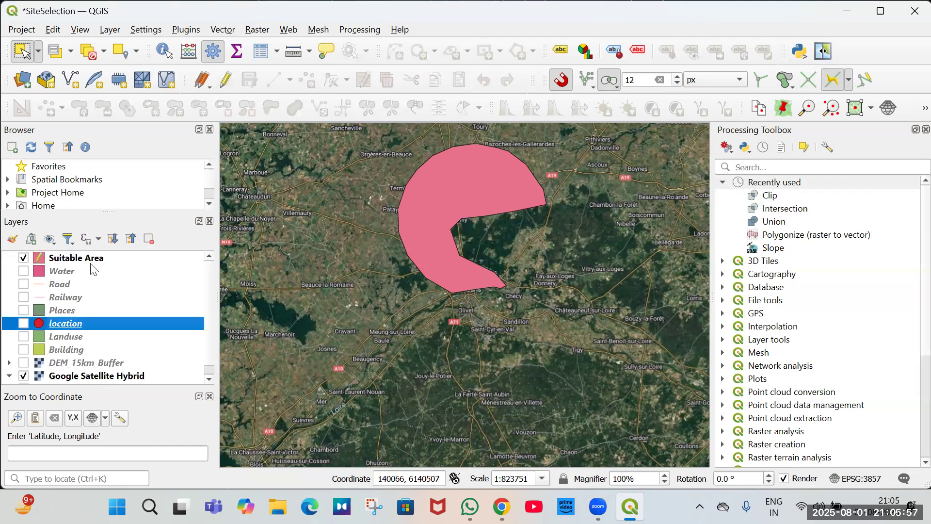
pyautogui.click(87, 258)
pyautogui.click(311, 84)
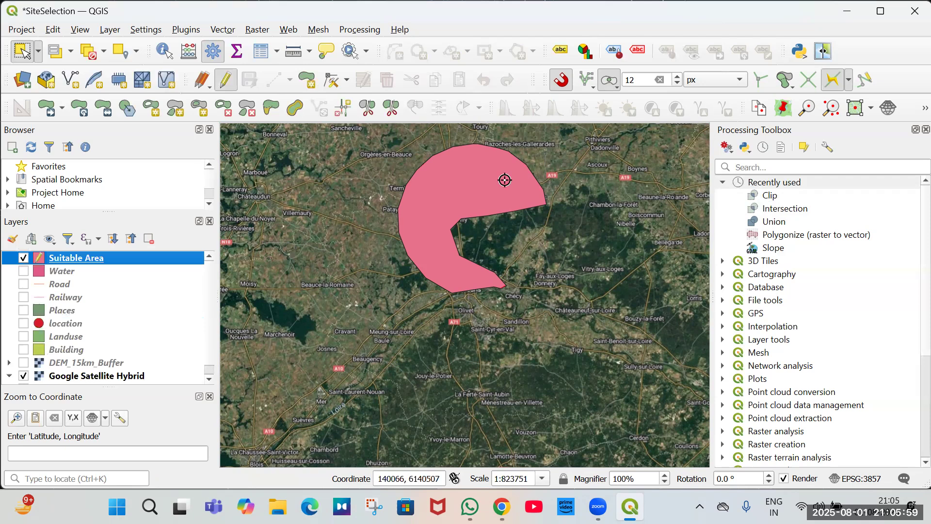
# Digitize a new polygon along the Suitable Area's edges north of Orléans and accept it with an empty id.
pyautogui.scroll(2, 479, 287)
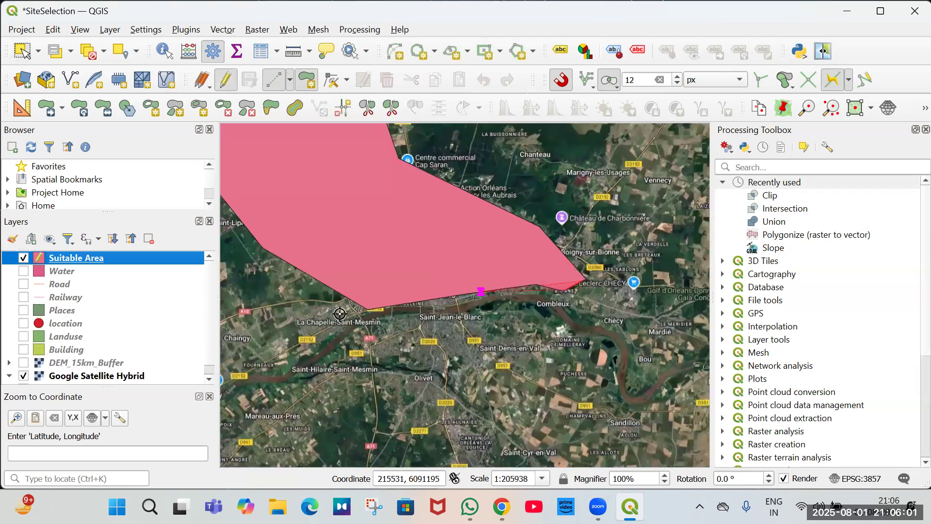
pyautogui.click(373, 308)
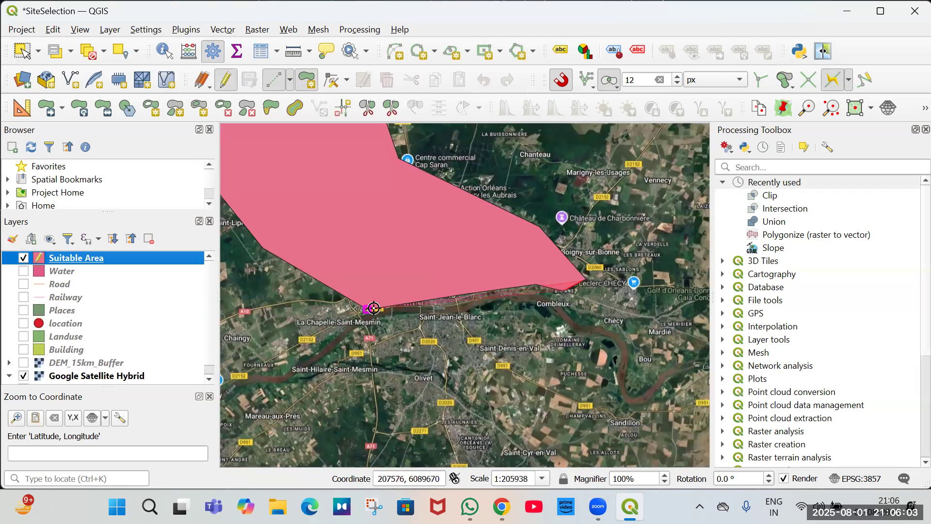
pyautogui.click(287, 164)
pyautogui.scroll(-1, 342, 231)
pyautogui.moveTo(252, 160); pyautogui.dragTo(322, 273)
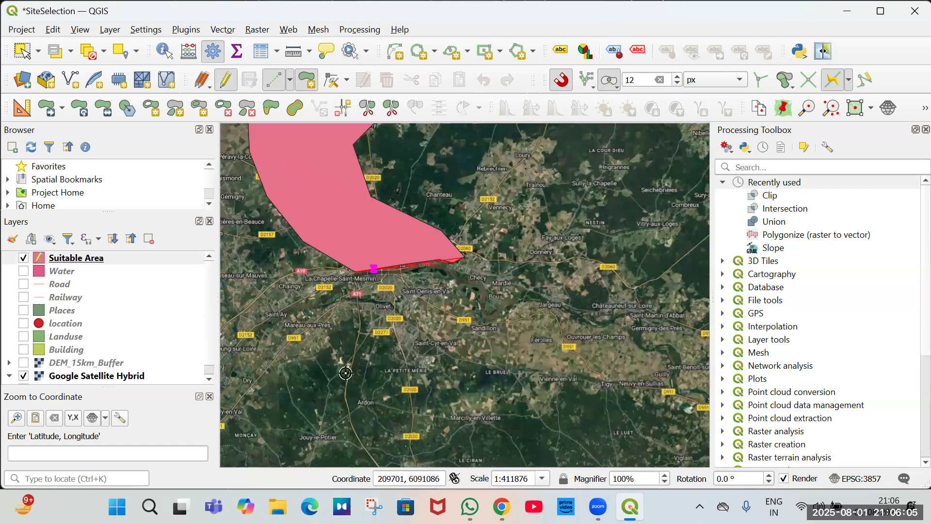
pyautogui.click(402, 221)
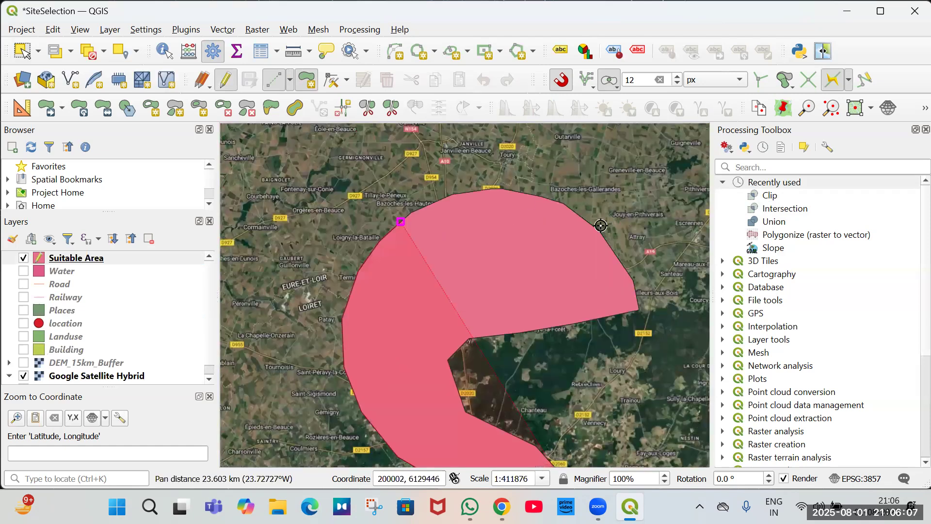
pyautogui.click(639, 304)
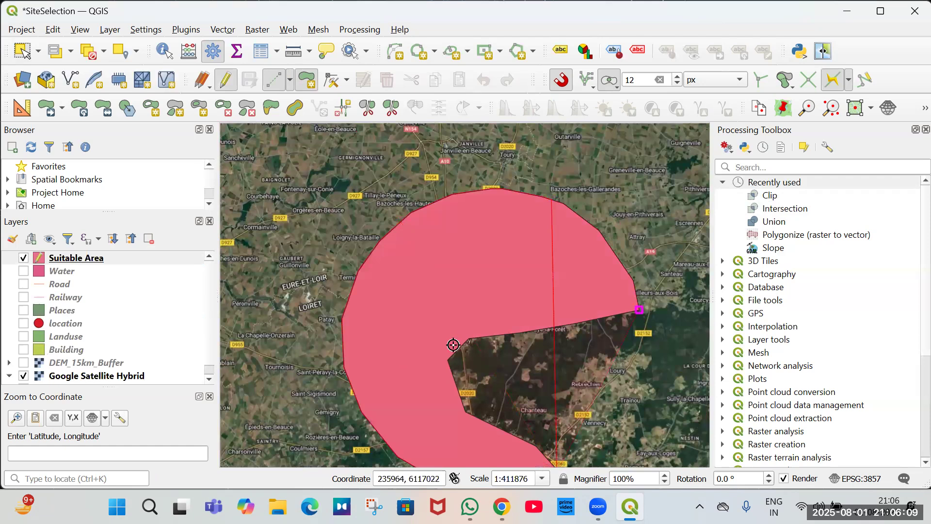
pyautogui.click(461, 413)
pyautogui.rightClick(506, 374)
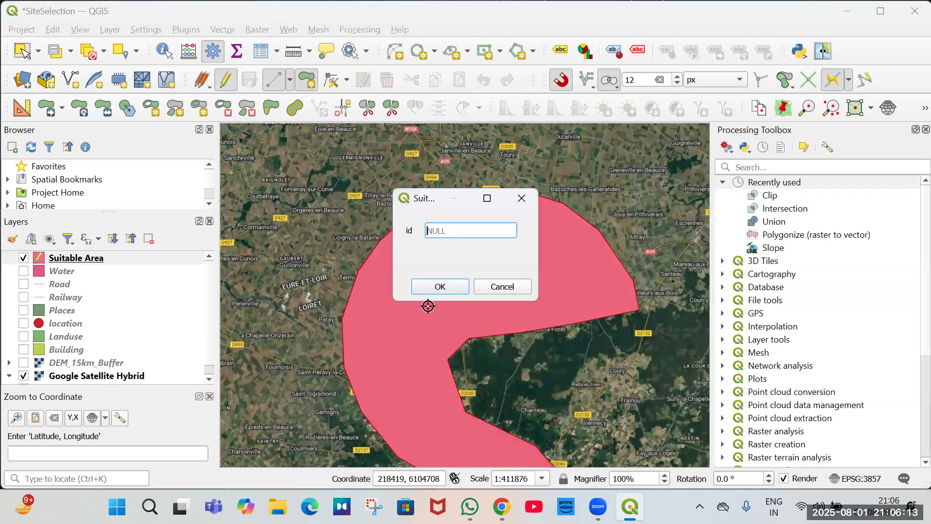
pyautogui.press('Return')
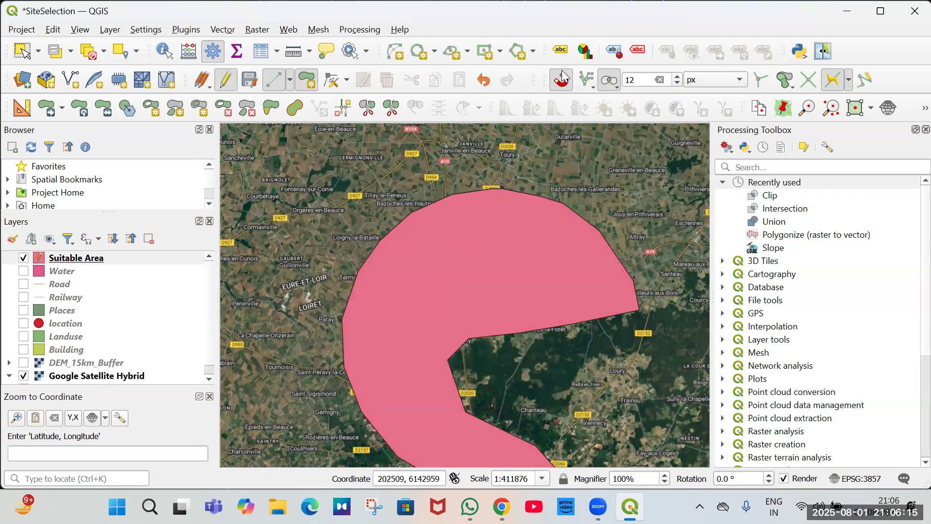
# Select the Suitable Area polygon, delete the original feature from the layer's attribute table and stop editing to save.
pyautogui.click(29, 56)
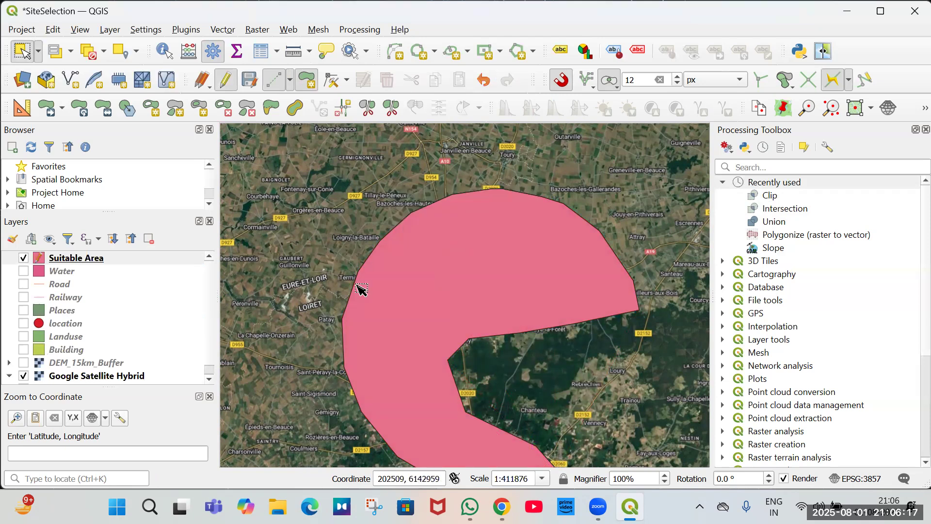
pyautogui.click(468, 312)
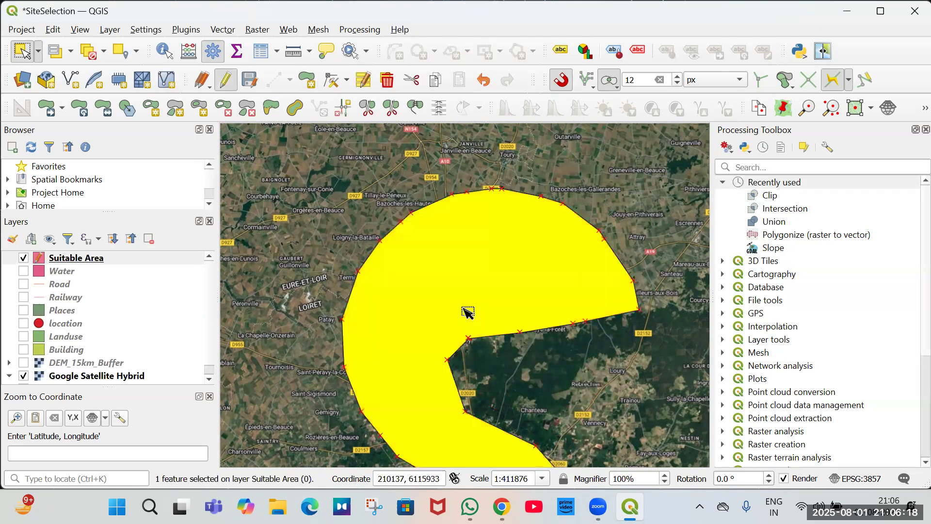
pyautogui.rightClick(91, 257)
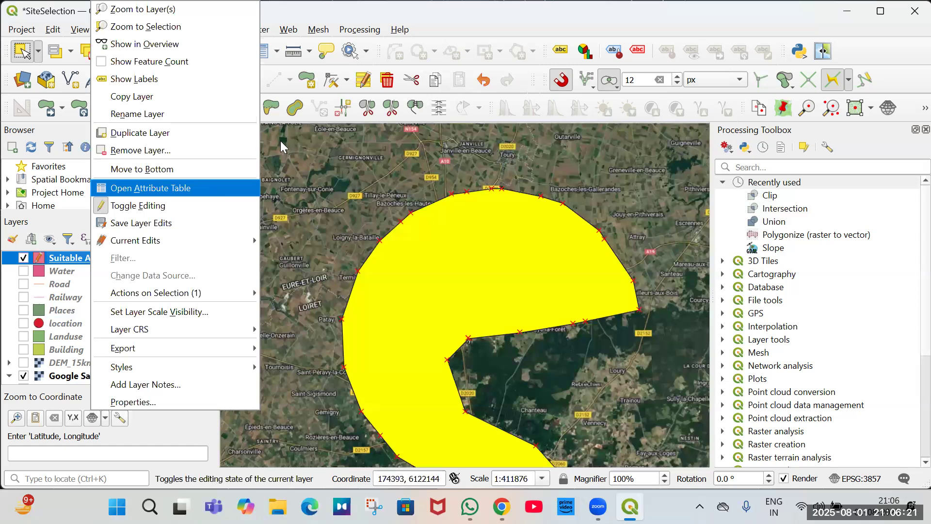
pyautogui.press('Return')
pyautogui.click(320, 140)
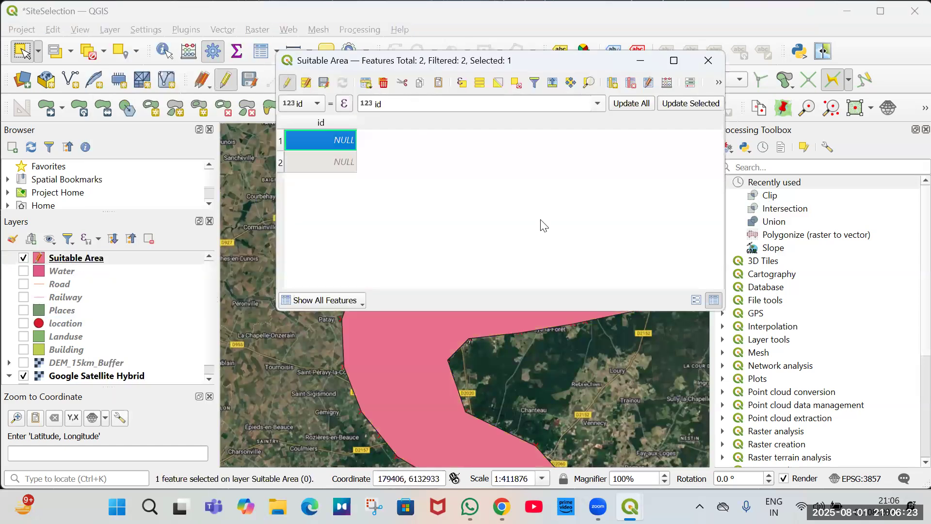
pyautogui.press('Delete')
pyautogui.click(532, 276)
pyautogui.click(225, 81)
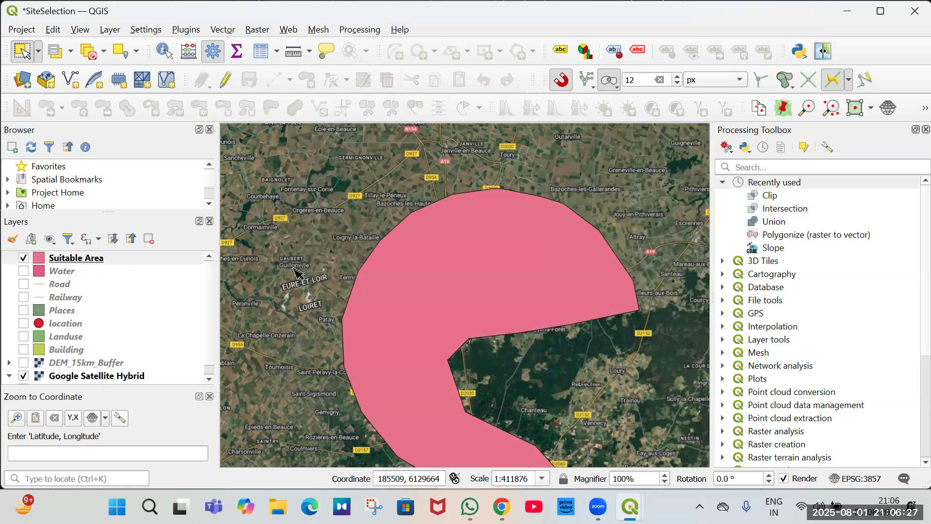
pyautogui.scroll(-2, 297, 273)
pyautogui.click(63, 479)
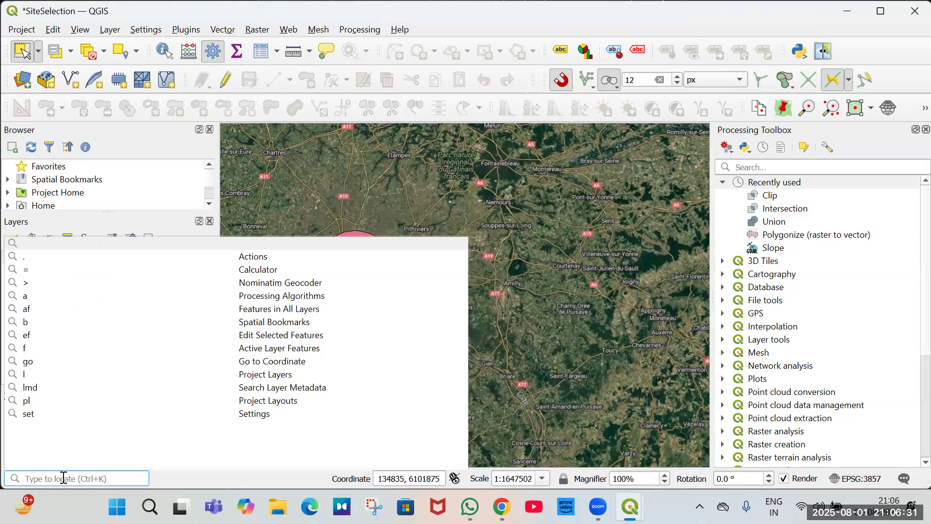
pyautogui.write('null')
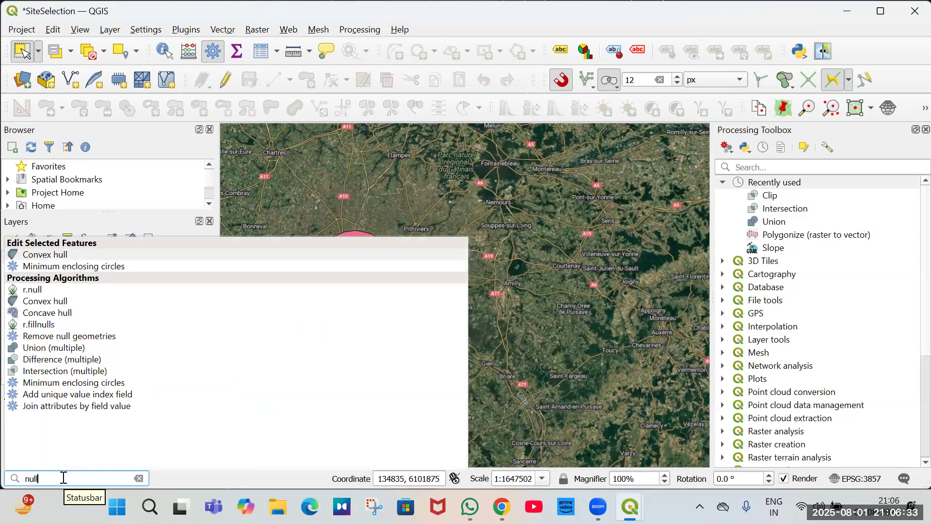
pyautogui.press('BackSpace')
pyautogui.press('BackSpace')
pyautogui.press('BackSpace')
pyautogui.press('BackSpace')
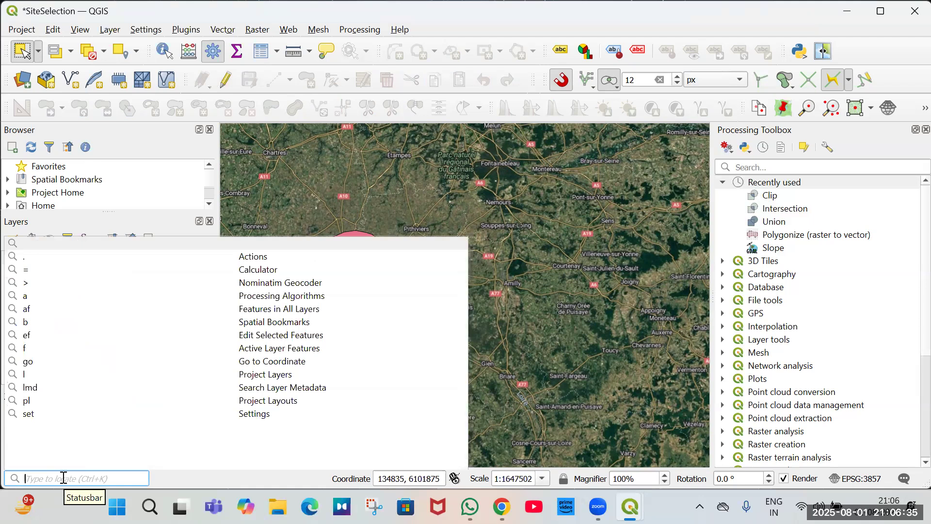
# Fix the Suitable Area geometries in place with the Structure method, then save the edits and clear the selection.
pyautogui.write('fix')
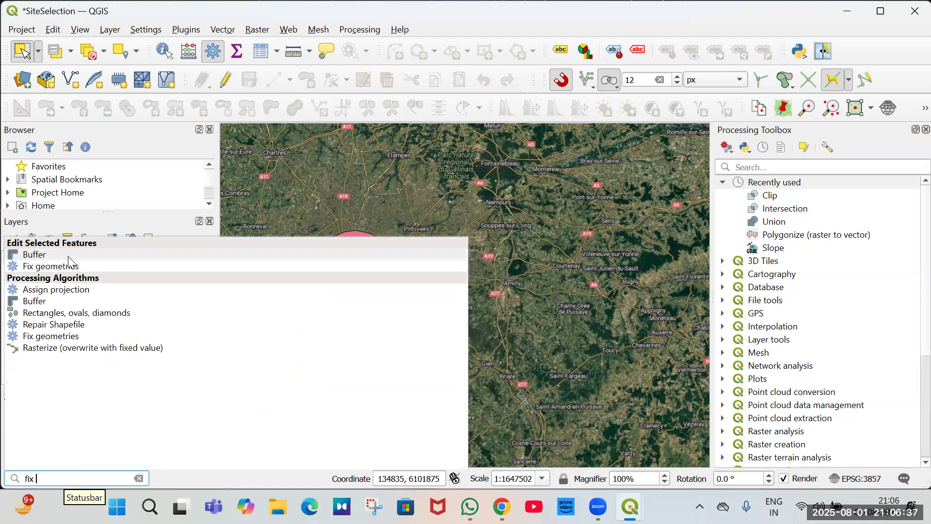
pyautogui.press('Down')
pyautogui.press('Return')
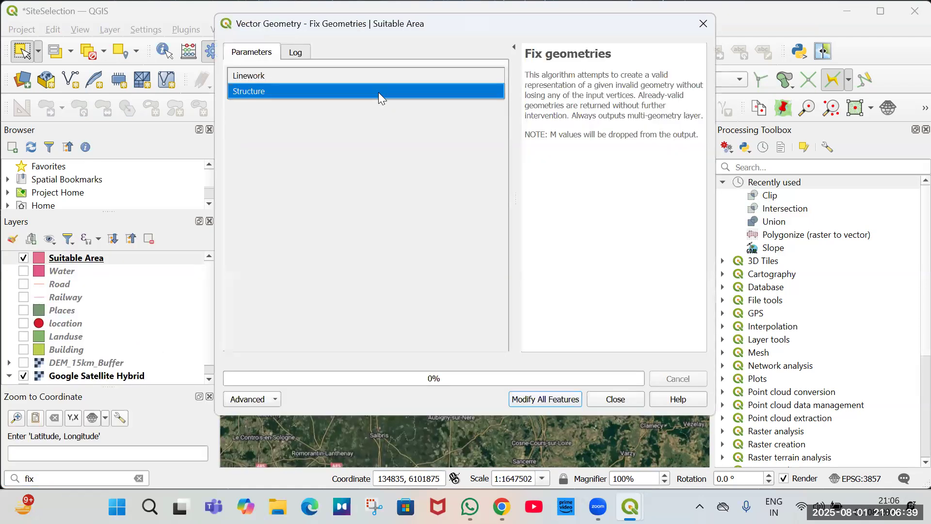
pyautogui.click(379, 92)
pyautogui.click(550, 403)
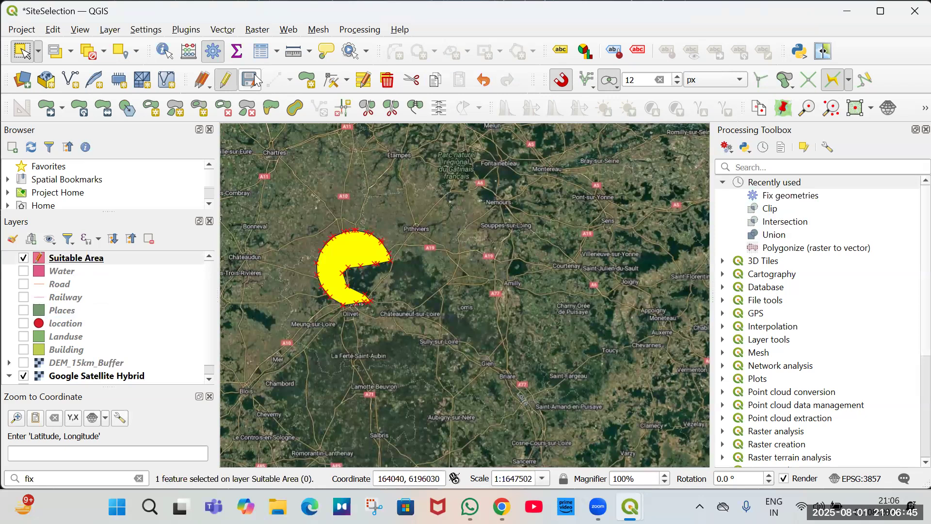
pyautogui.click(226, 80)
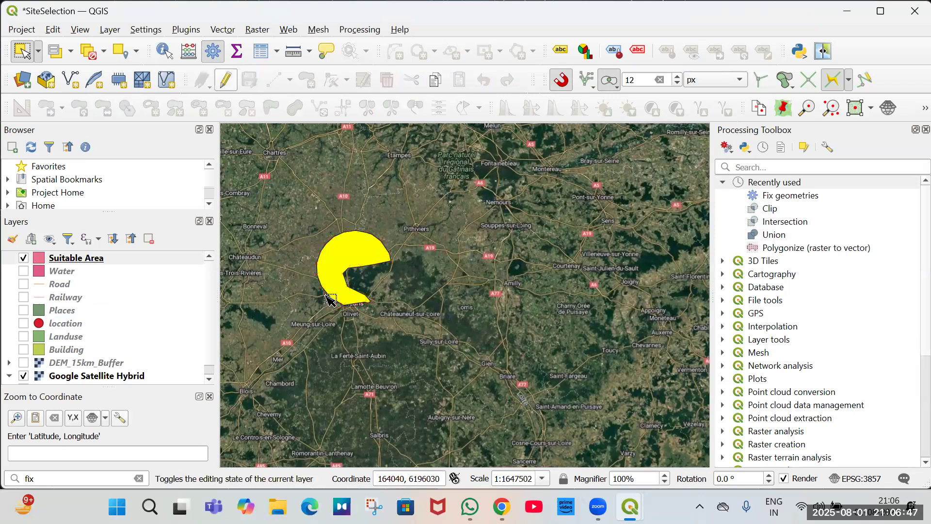
pyautogui.click(428, 296)
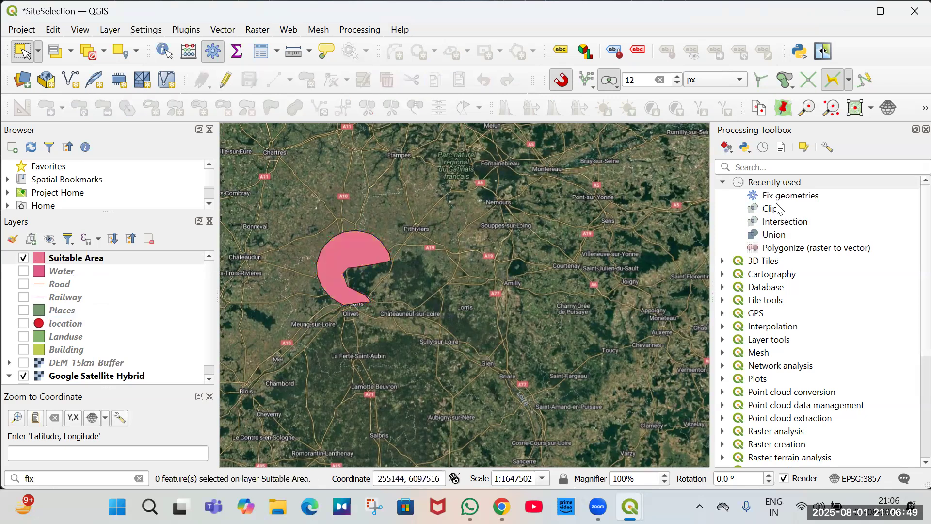
# Clip the Landuse layer with the Suitable Area layer into a temporary Clipped layer.
pyautogui.doubleClick(776, 208)
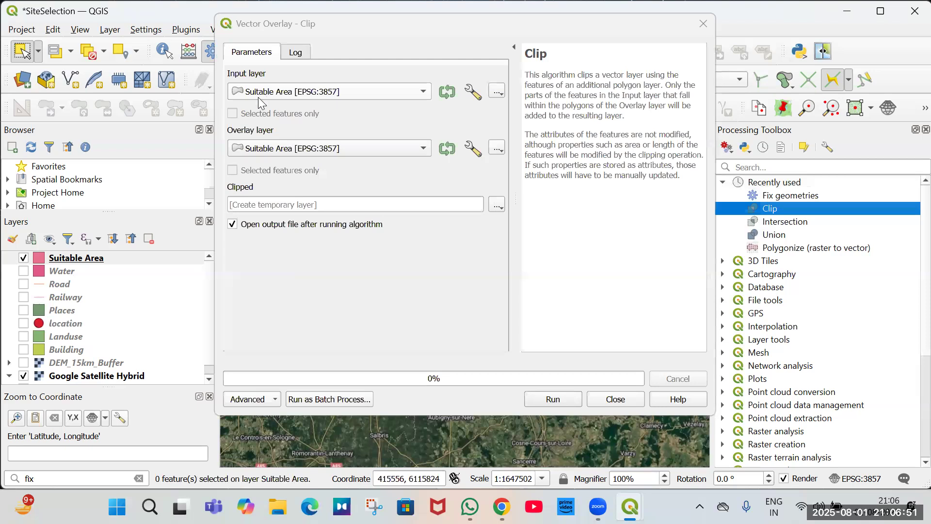
pyautogui.click(259, 98)
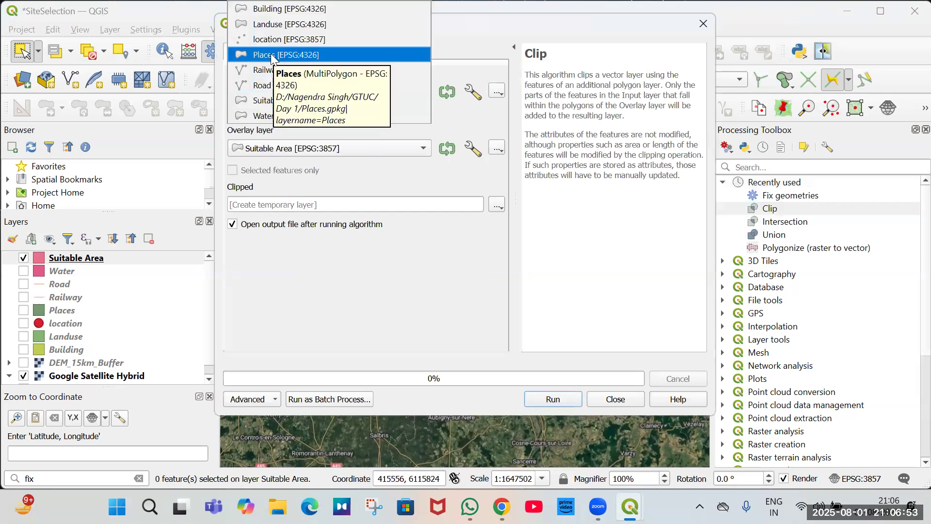
pyautogui.click(269, 24)
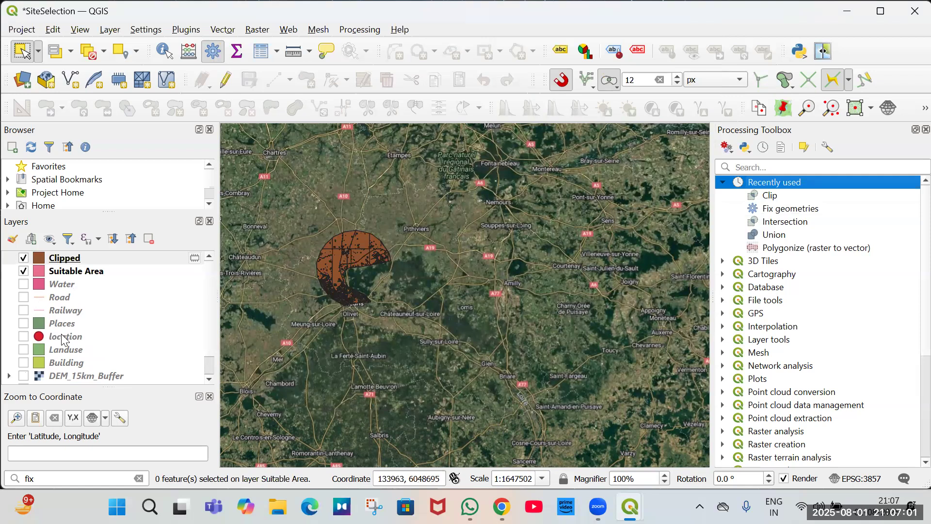
# Open the Clipped layer's attribute table and browse its features grouped by class.
pyautogui.click(73, 260)
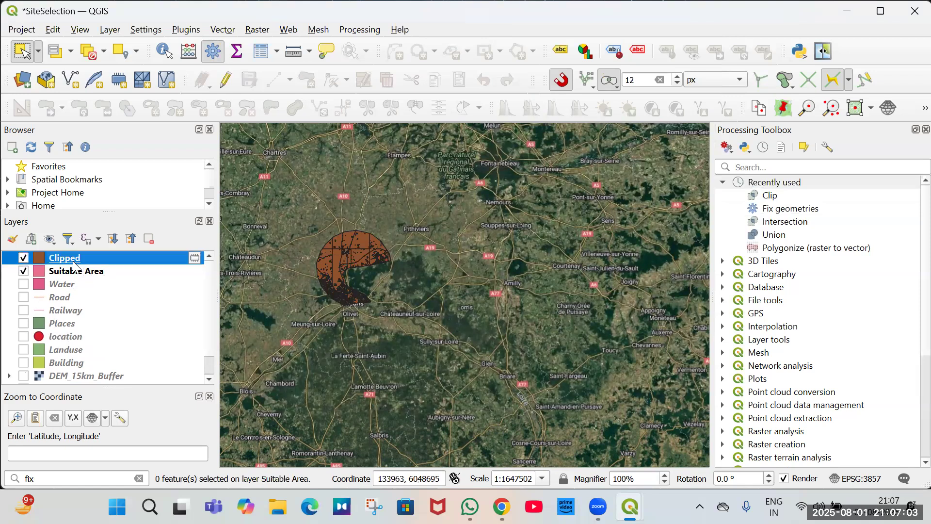
pyautogui.rightClick(73, 258)
pyautogui.press('Return')
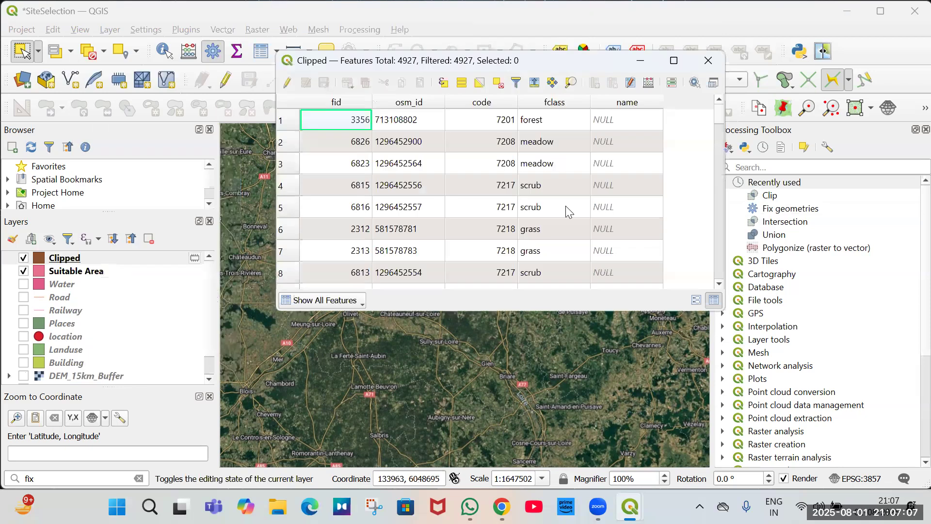
pyautogui.scroll(-3, 562, 184)
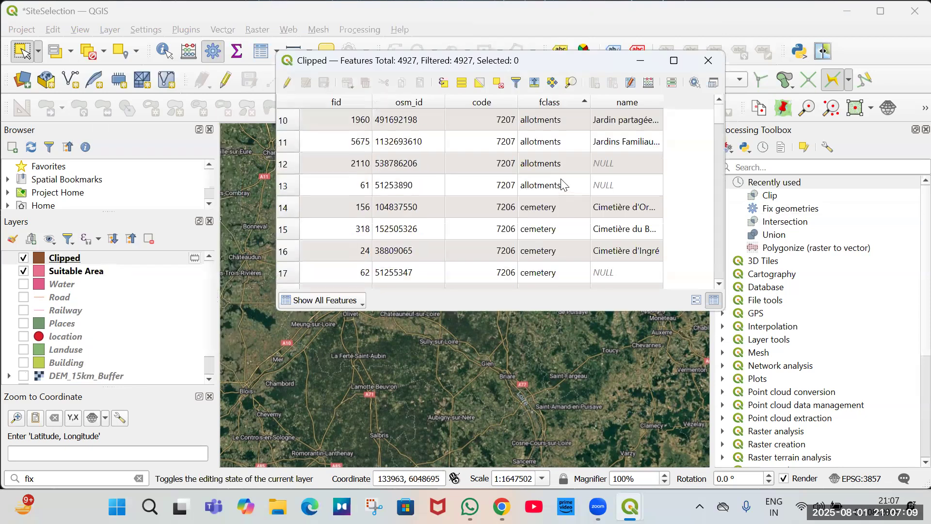
pyautogui.keyDown('shift'); pyautogui.click(306, 273); pyautogui.keyUp('shift')
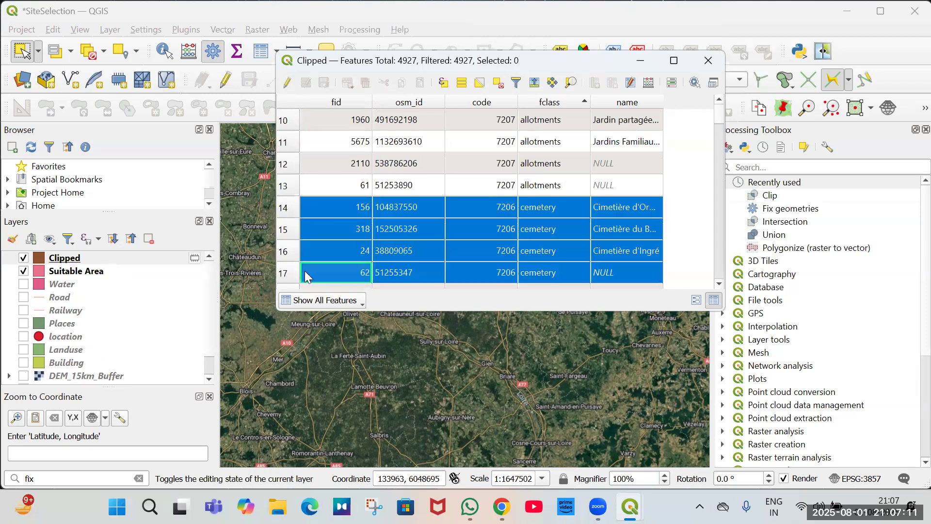
pyautogui.hotkey('shift', 'pagedown')
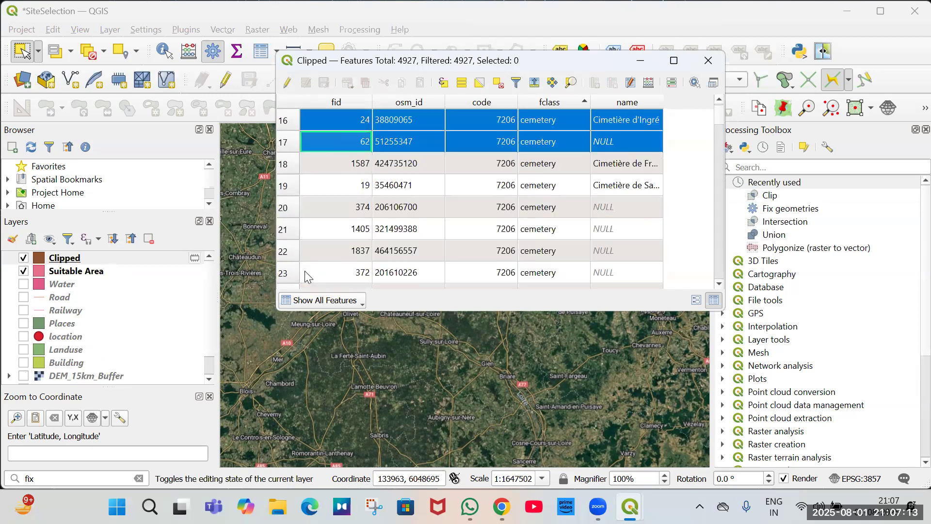
pyautogui.hotkey('shift', 'Down')
pyautogui.scroll(-8, 304, 271)
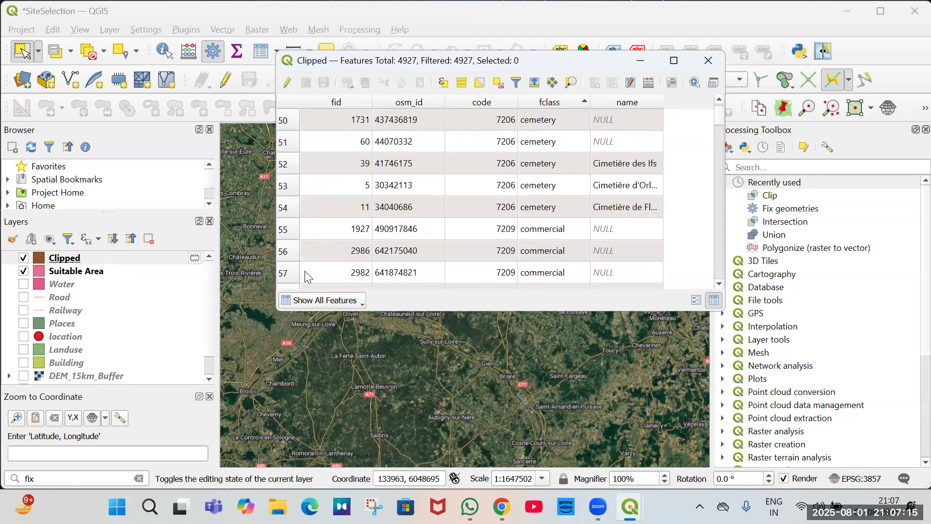
pyautogui.hotkey('shift', 'pagedown')
pyautogui.hotkey('shift', 'pagedown')
pyautogui.hotkey('shift', 'pagedown')
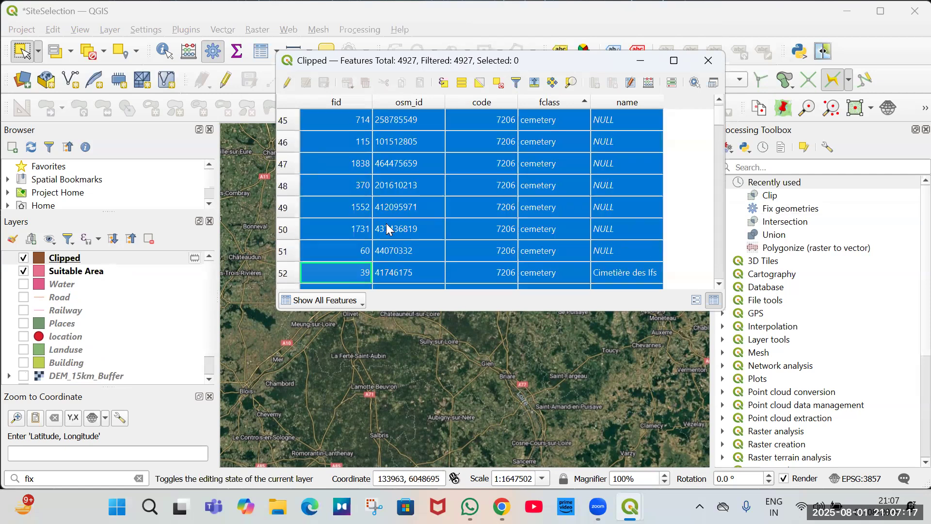
pyautogui.scroll(-4, 353, 227)
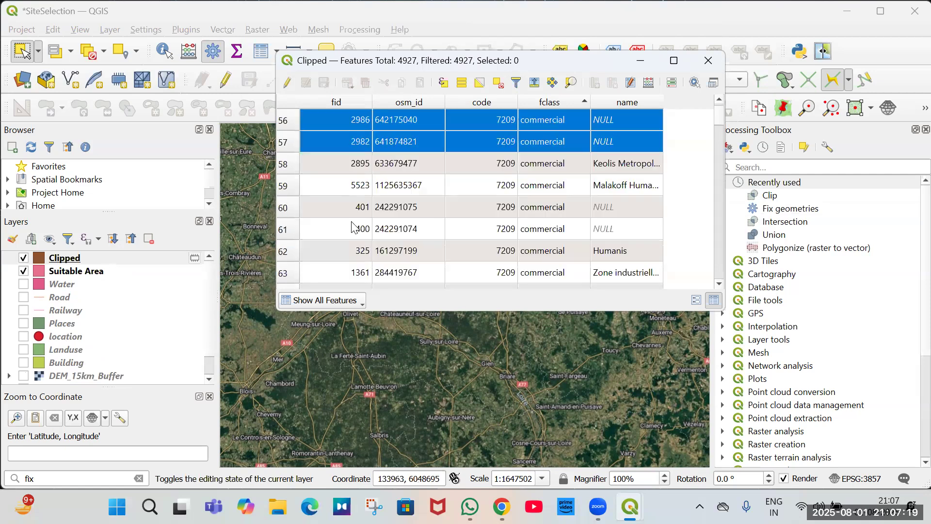
pyautogui.scroll(1, 353, 227)
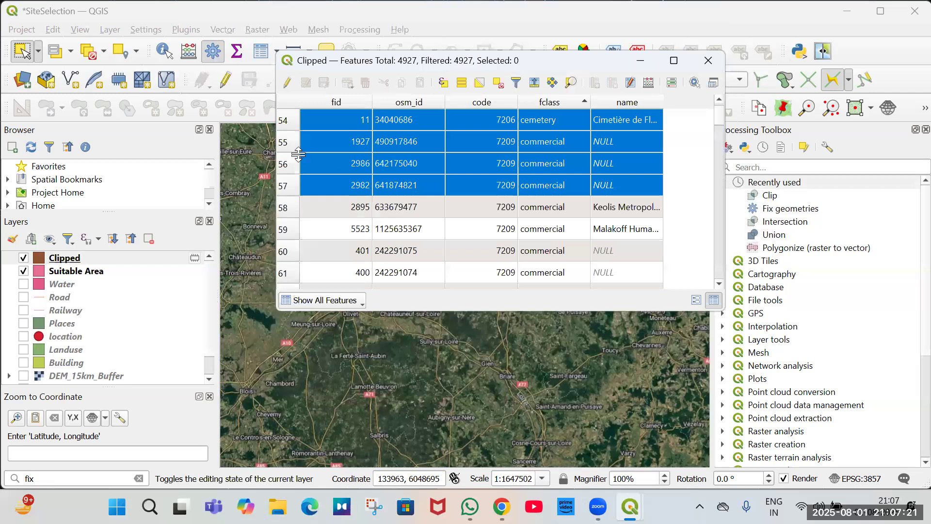
pyautogui.click(285, 127)
pyautogui.moveTo(285, 127)
pyautogui.mouseDown()
pyautogui.moveTo(288, 82)
pyautogui.moveTo(292, 141)
pyautogui.mouseUp()
pyautogui.moveTo(300, 247); pyautogui.dragTo(315, 237)
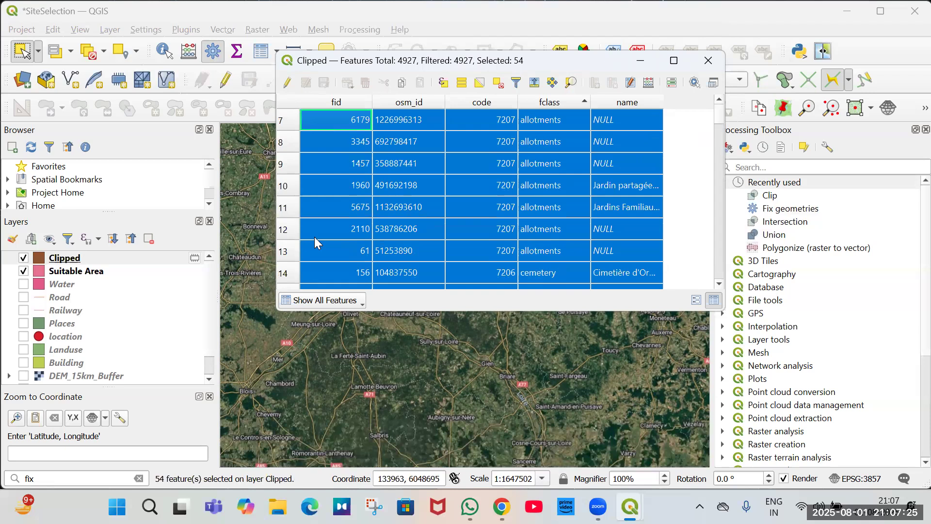
# Select all cemetery rows in the Clipped attribute table and delete them with editing enabled.
pyautogui.scroll(-2, 456, 204)
pyautogui.click(287, 146)
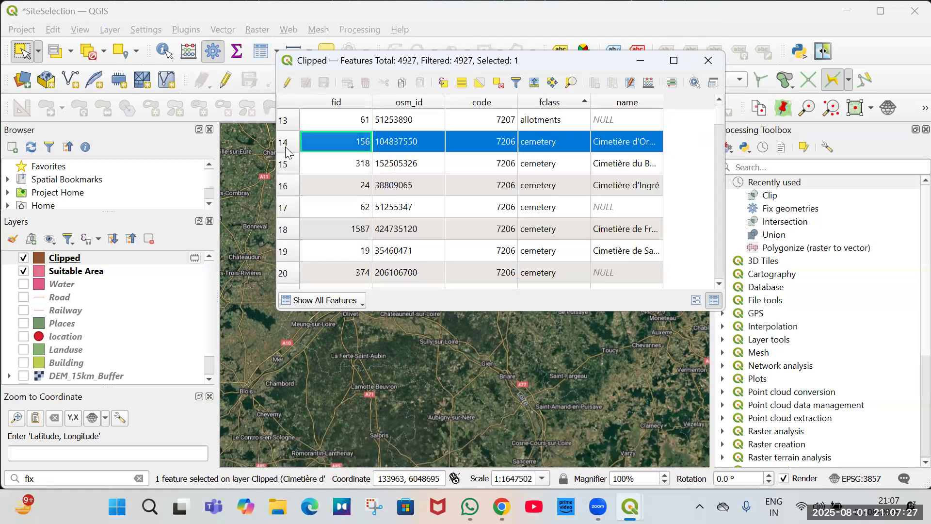
pyautogui.moveTo(298, 228); pyautogui.dragTo(296, 236)
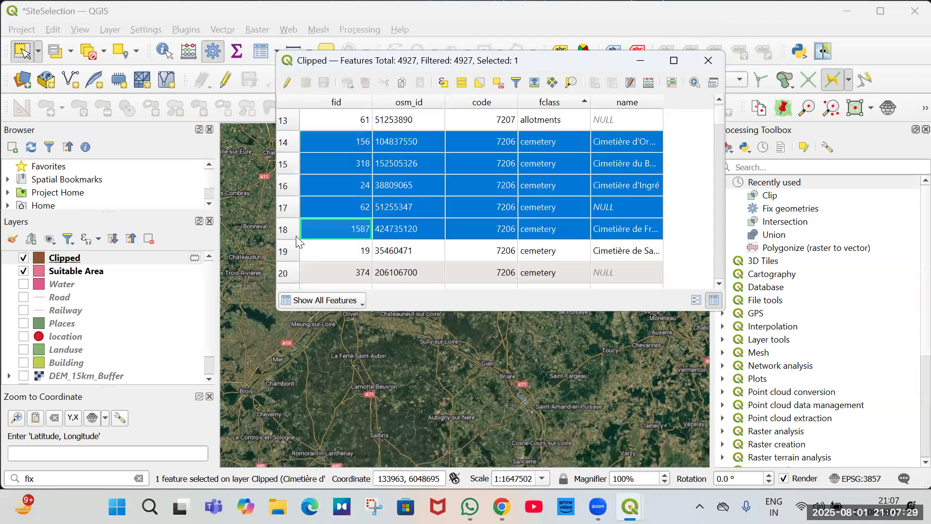
pyautogui.scroll(-2, 296, 236)
pyautogui.scroll(-3, 295, 235)
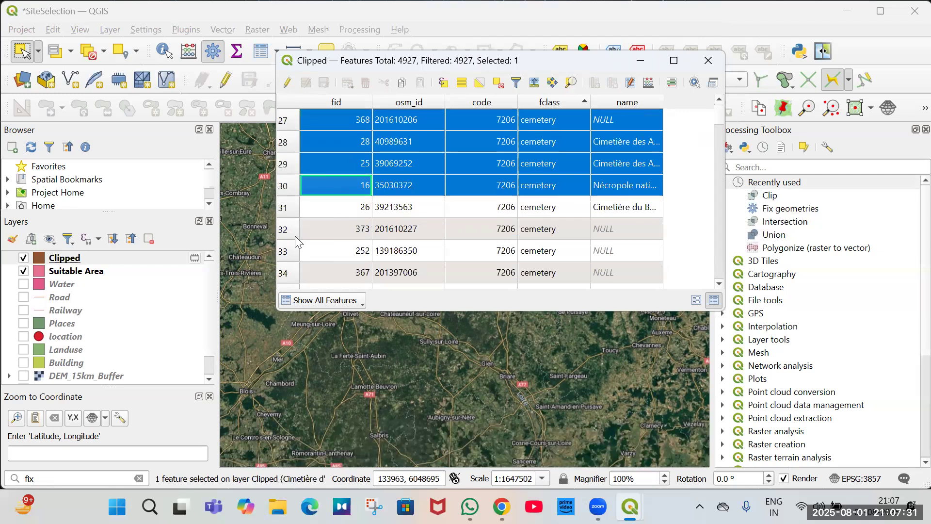
pyautogui.scroll(-2, 295, 236)
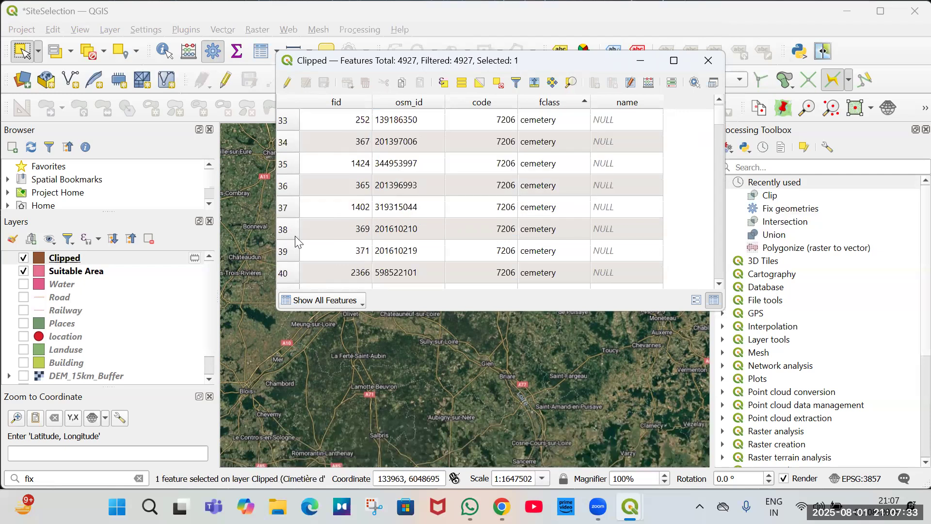
pyautogui.scroll(-3, 295, 236)
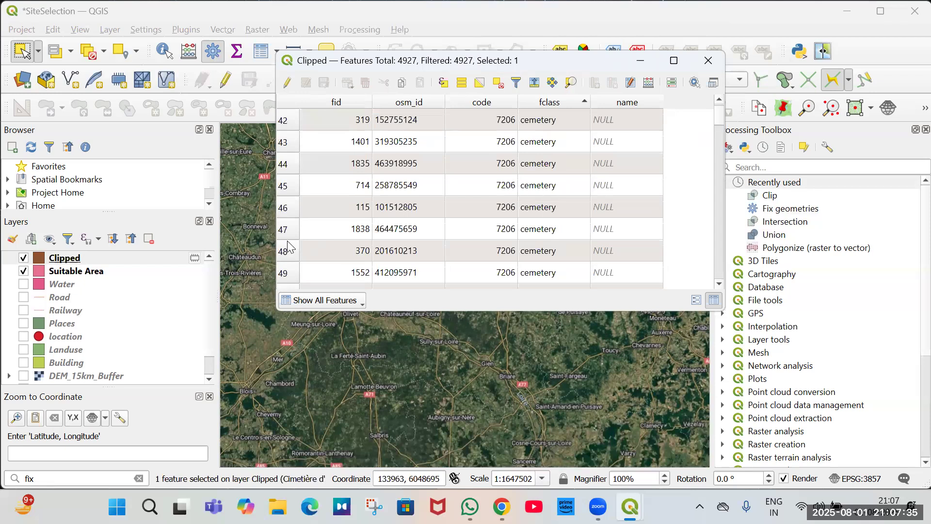
pyautogui.keyDown('shift'); pyautogui.click(289, 243); pyautogui.keyUp('shift')
pyautogui.keyDown('shift'); pyautogui.click(289, 251); pyautogui.keyUp('shift')
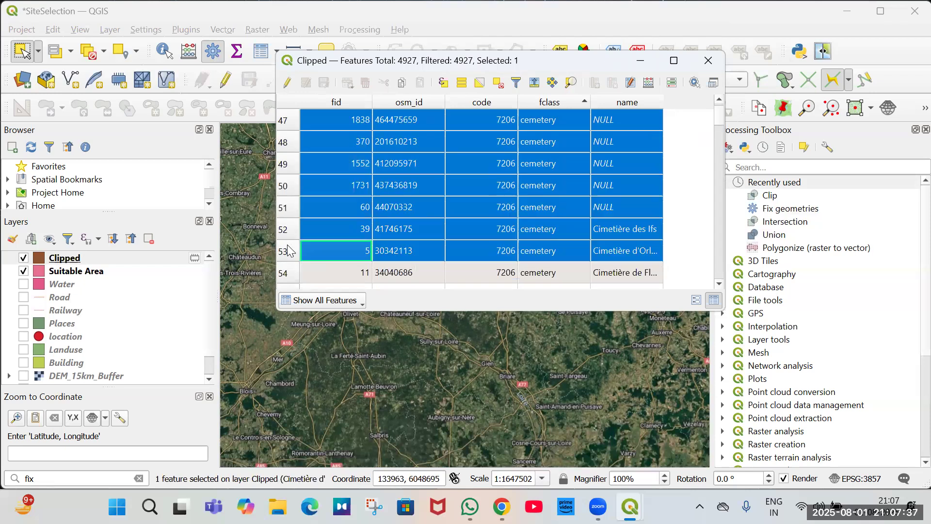
pyautogui.keyDown('shift'); pyautogui.click(291, 273); pyautogui.keyUp('shift')
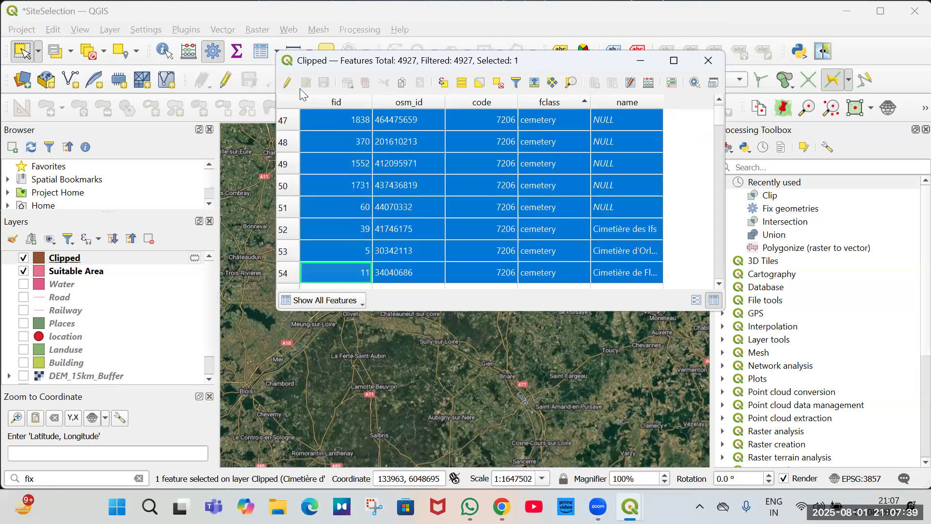
pyautogui.click(288, 83)
pyautogui.click(365, 83)
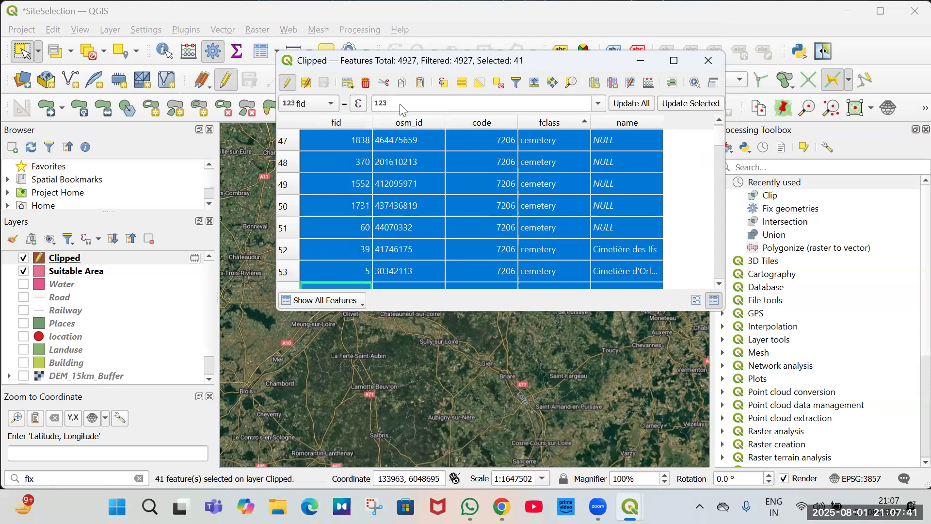
pyautogui.click(536, 277)
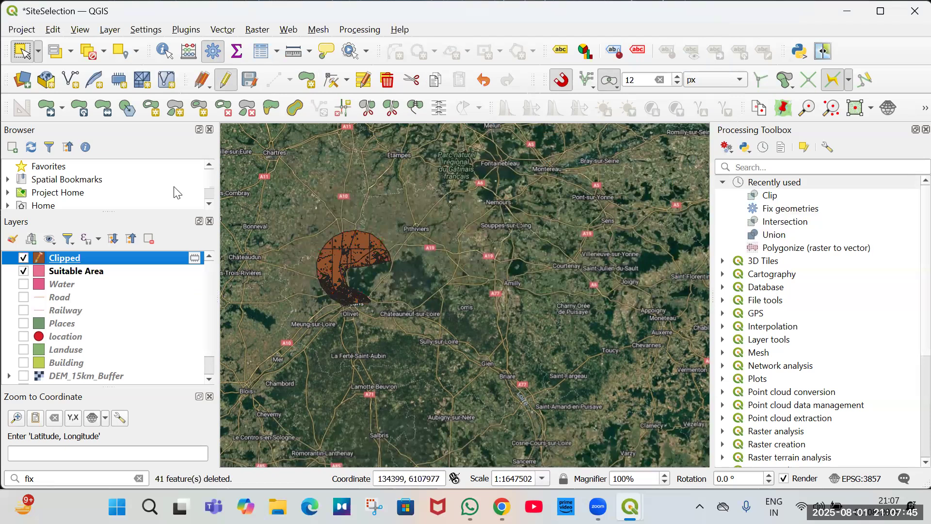
# Open the Clipped layer's attribute table and browse the features sorted by class.
pyautogui.rightClick(119, 258)
pyautogui.press('Return')
pyautogui.scroll(-4, 528, 209)
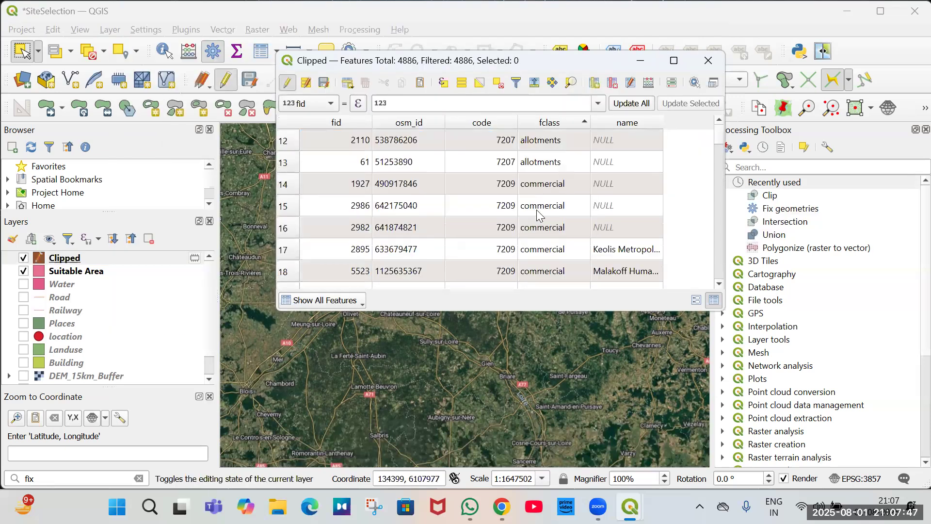
pyautogui.scroll(-2, 536, 210)
pyautogui.scroll(-3, 536, 210)
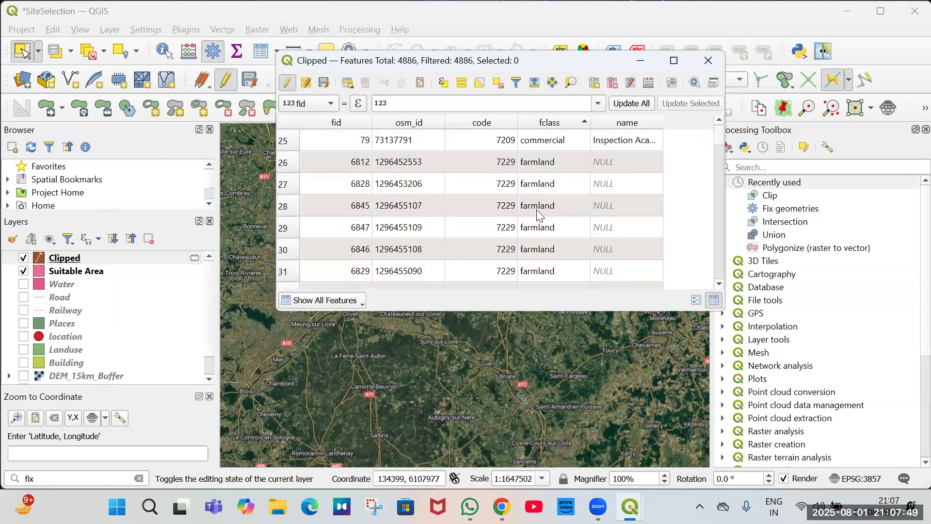
pyautogui.scroll(-2, 538, 210)
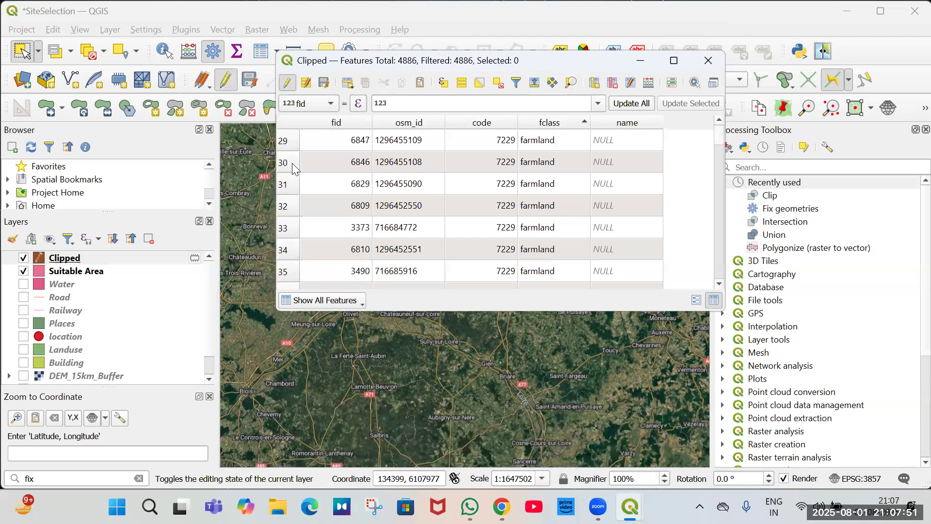
pyautogui.scroll(2, 293, 167)
# Select a group of rows in the Clipped attribute table while scrolling through the farmland and farmyard features.
pyautogui.keyDown('shift'); pyautogui.click(320, 271); pyautogui.keyUp('shift')
pyautogui.scroll(-4, 319, 265)
pyautogui.moveTo(319, 265); pyautogui.dragTo(309, 254)
pyautogui.scroll(-2, 309, 254)
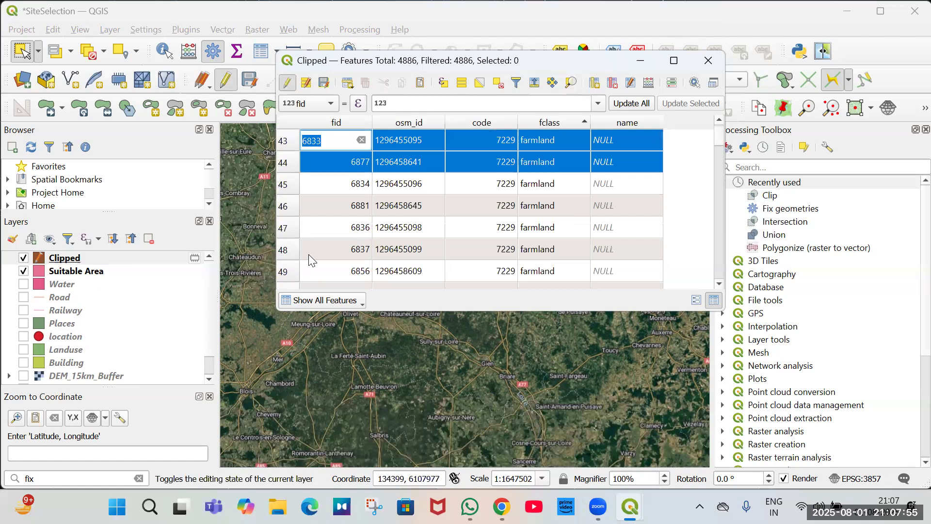
pyautogui.scroll(-6, 308, 255)
pyautogui.scroll(-8, 308, 255)
pyautogui.scroll(-10, 308, 254)
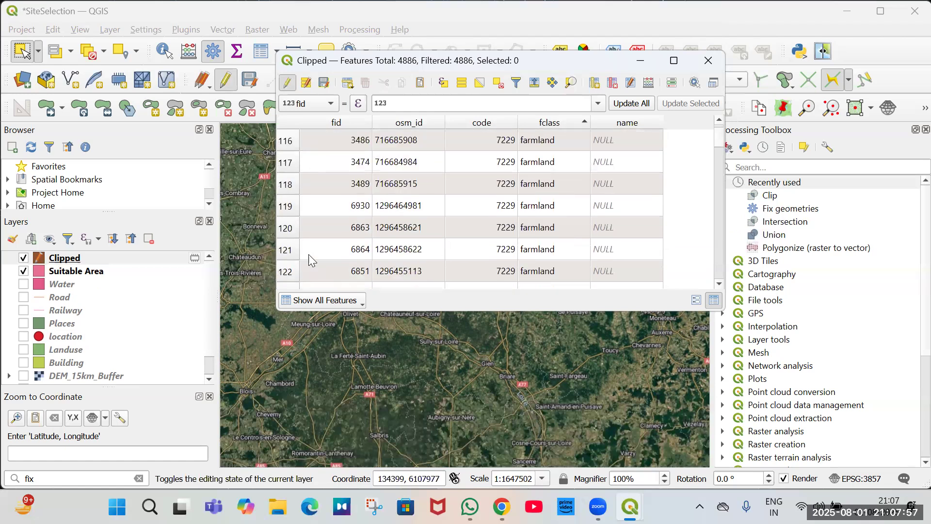
pyautogui.scroll(-9, 309, 254)
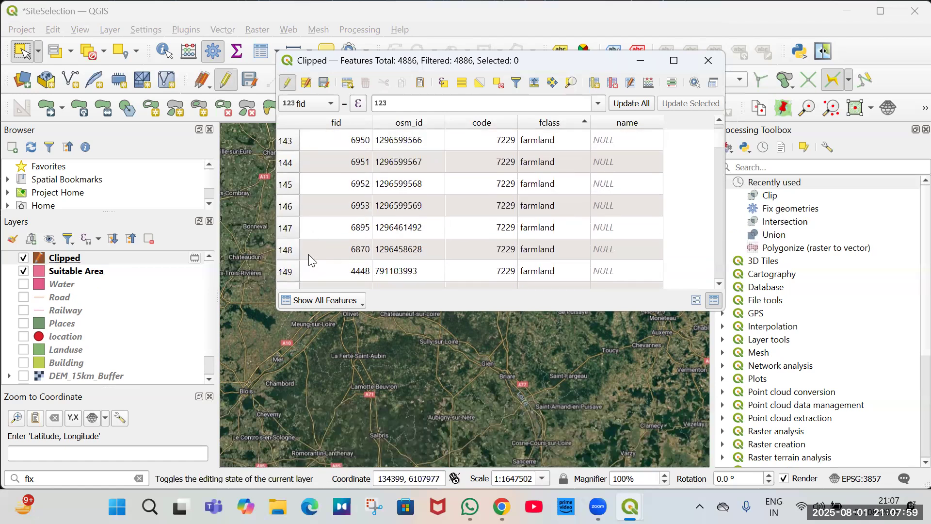
pyautogui.scroll(-20, 309, 255)
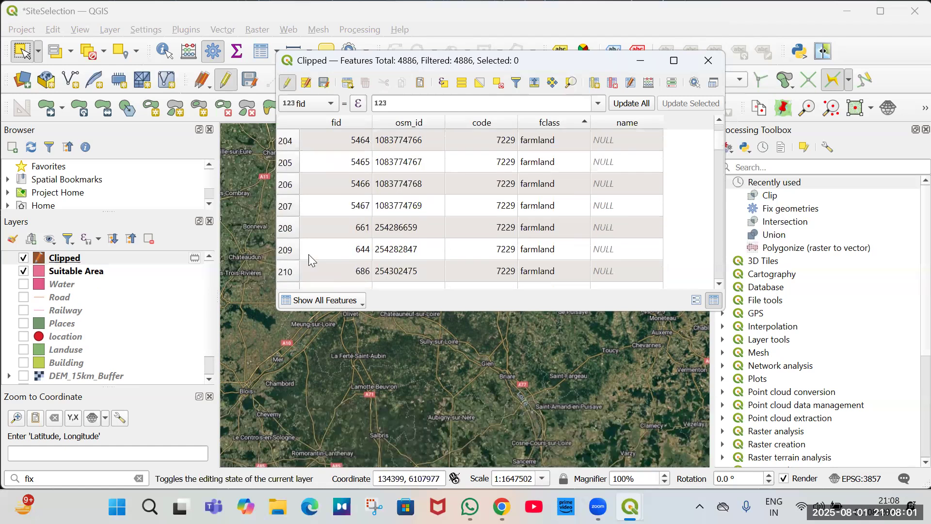
pyautogui.scroll(-20, 308, 254)
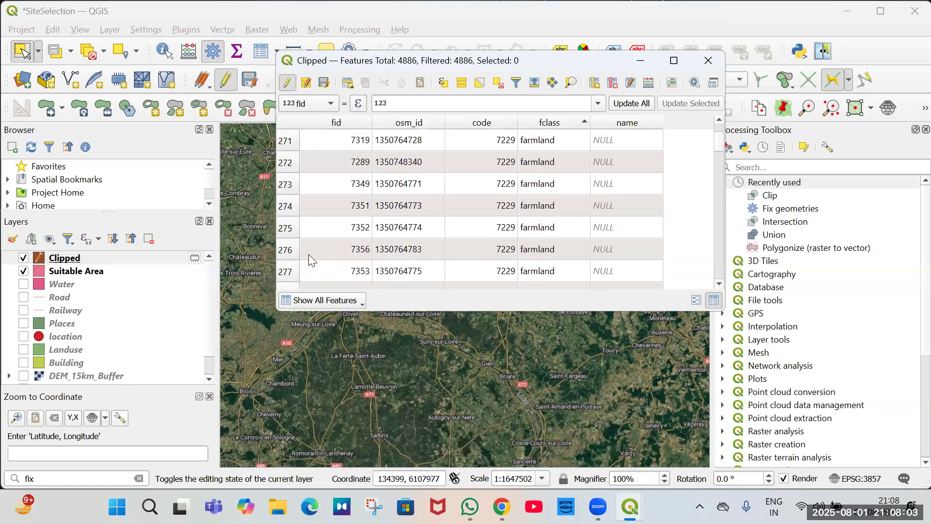
pyautogui.scroll(-19, 308, 254)
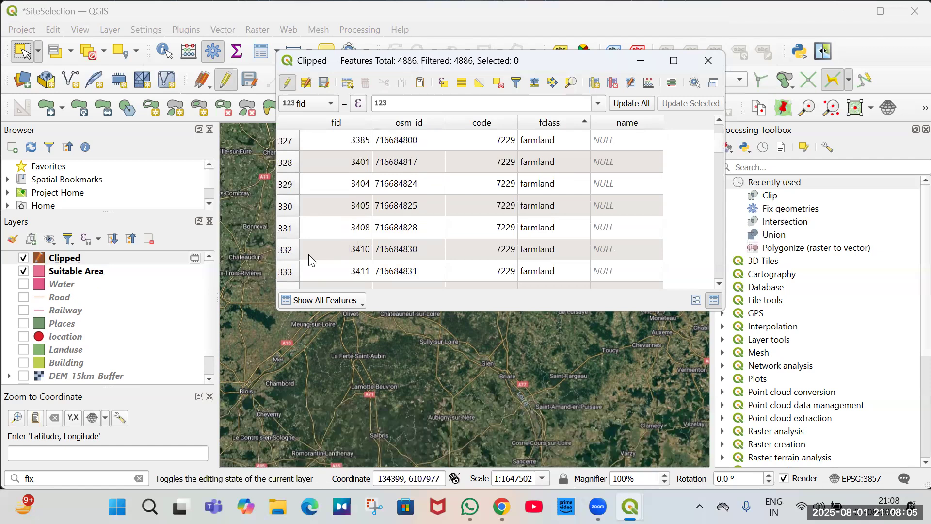
pyautogui.scroll(-20, 309, 255)
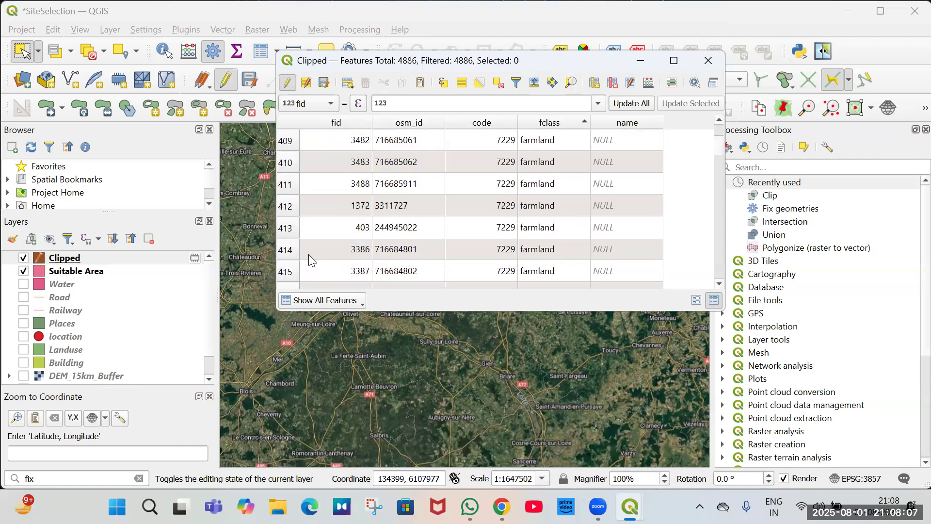
pyautogui.scroll(-19, 308, 254)
pyautogui.scroll(-14, 308, 254)
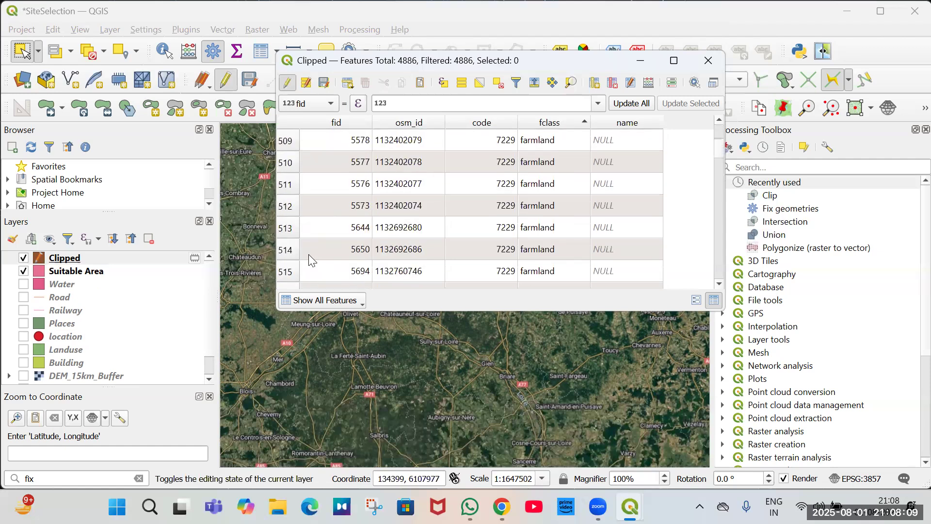
pyautogui.scroll(-11, 309, 254)
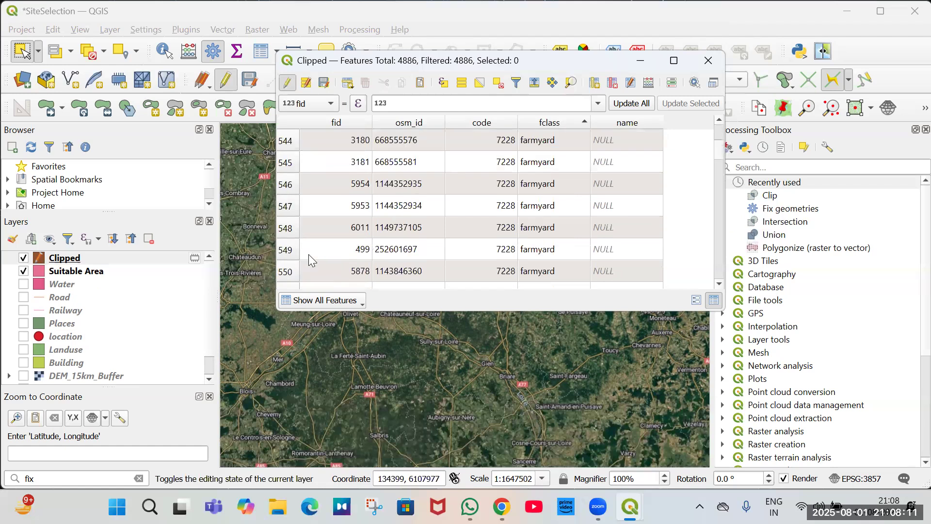
pyautogui.scroll(-8, 309, 254)
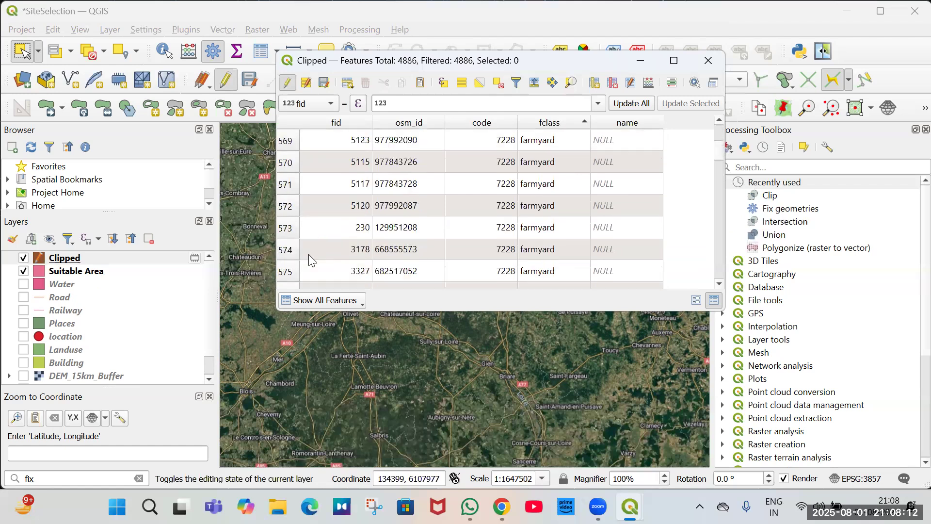
# Set the fclass field of the selected features to farmland, then close the attribute table.
pyautogui.click(325, 108)
pyautogui.click(320, 148)
pyautogui.click(484, 98)
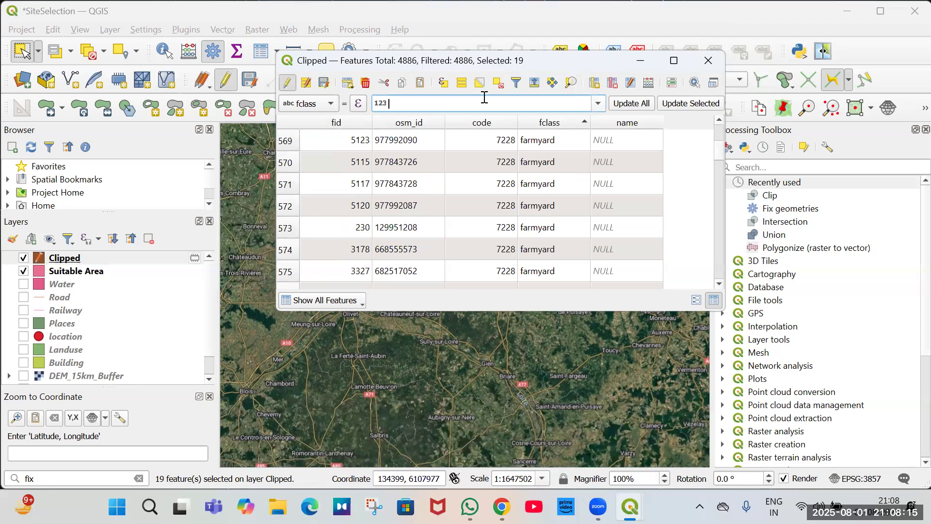
pyautogui.write('farmland')
pyautogui.click(339, 185)
pyautogui.doubleClick(512, 202)
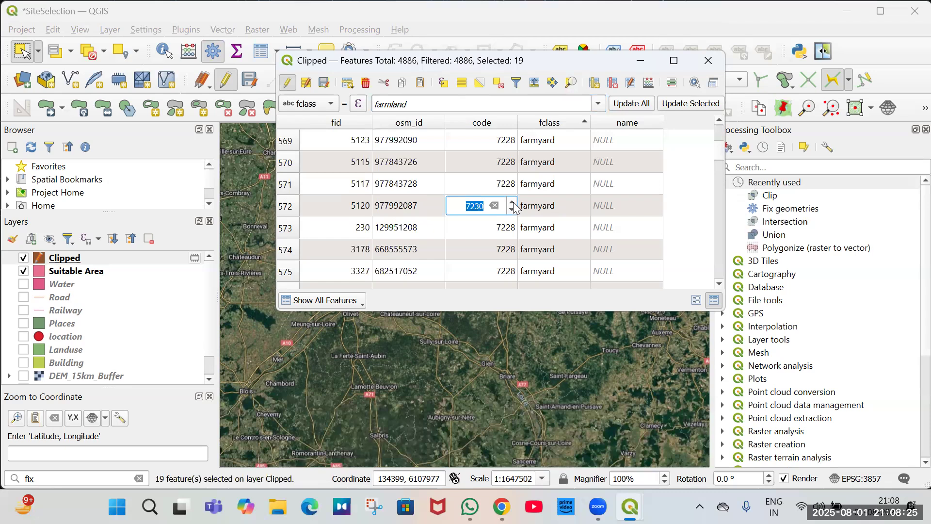
pyautogui.scroll(10, 577, 214)
pyautogui.click(697, 107)
pyautogui.click(708, 60)
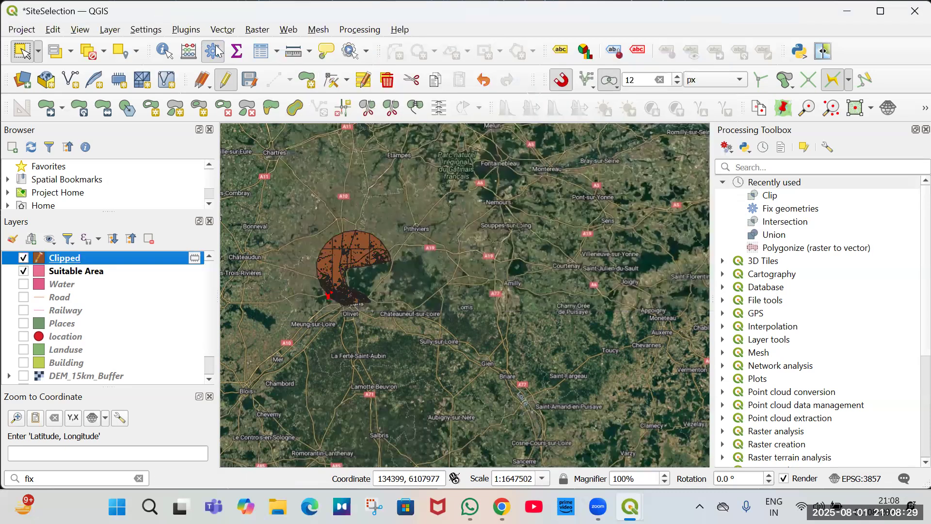
pyautogui.click(223, 29)
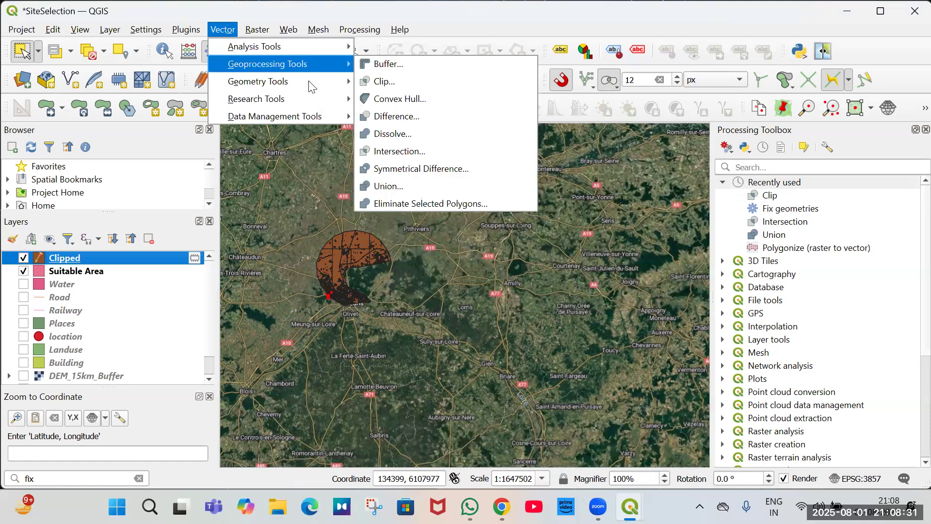
pyautogui.moveTo(312, 87)
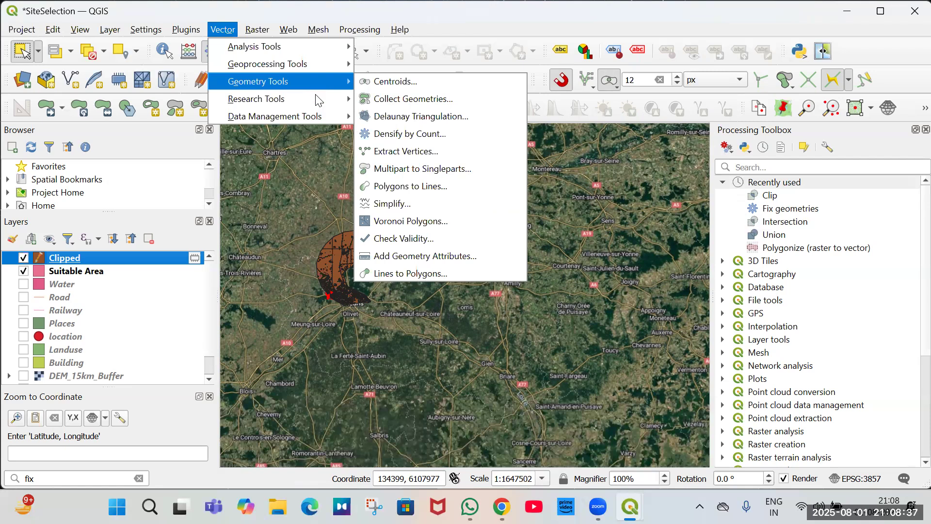
pyautogui.moveTo(318, 104)
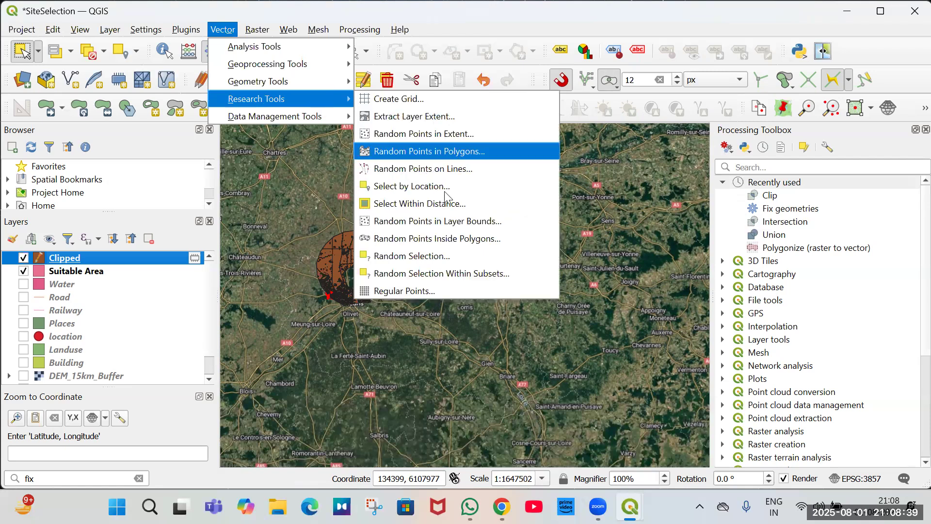
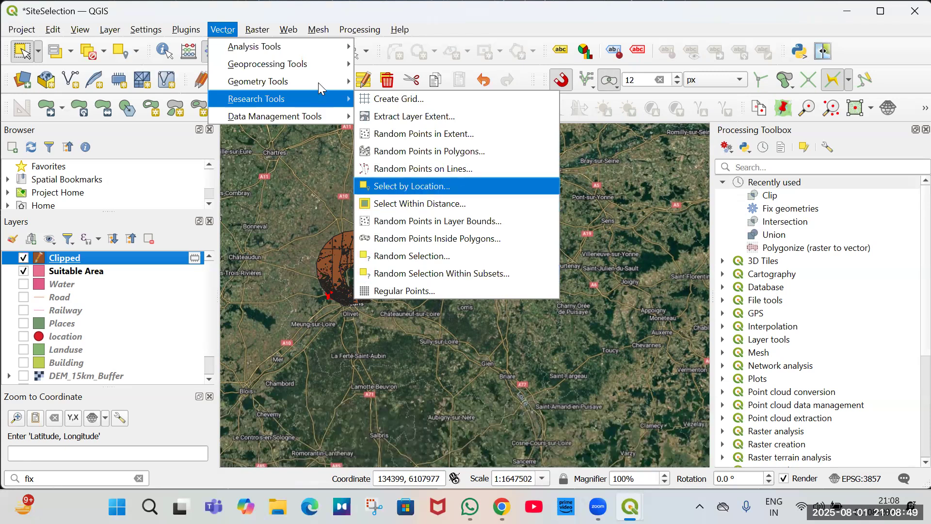
pyautogui.press('Return')
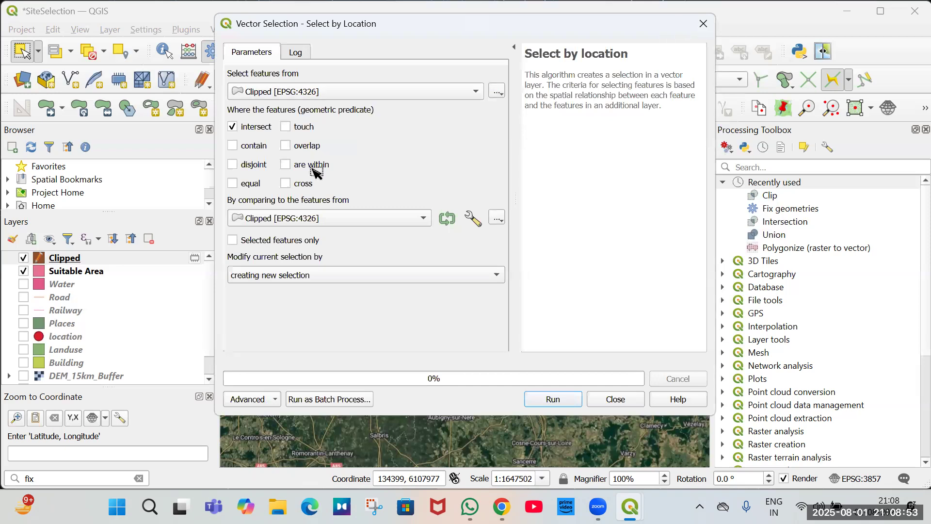
pyautogui.press('Escape')
pyautogui.scroll(-3, 252, 257)
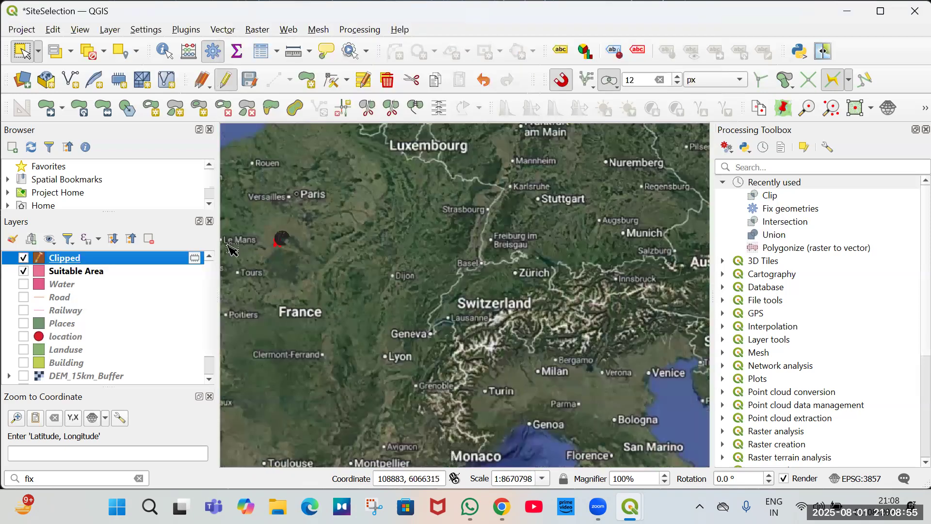
pyautogui.scroll(2, 252, 258)
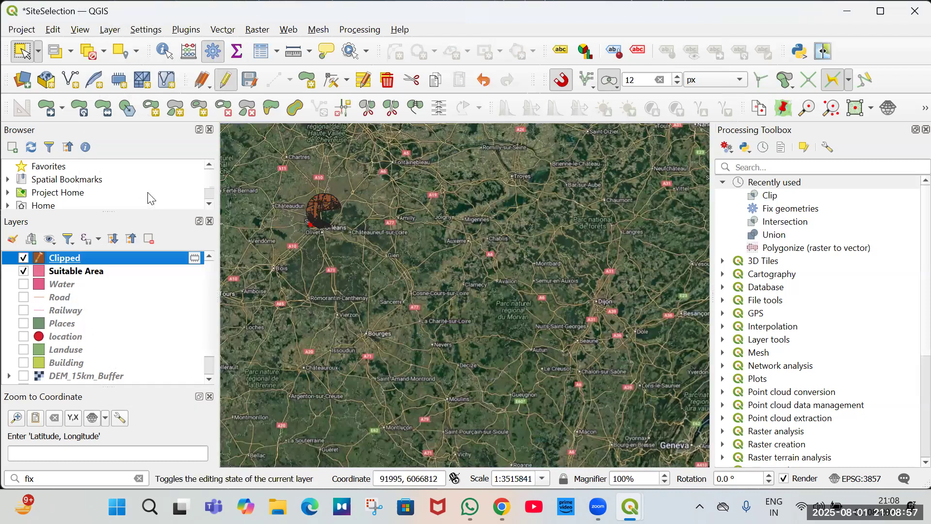
# Open the Clipped layer's attribute table and scroll through the features grouped by fclass.
pyautogui.press('F6')
pyautogui.doubleClick(565, 232)
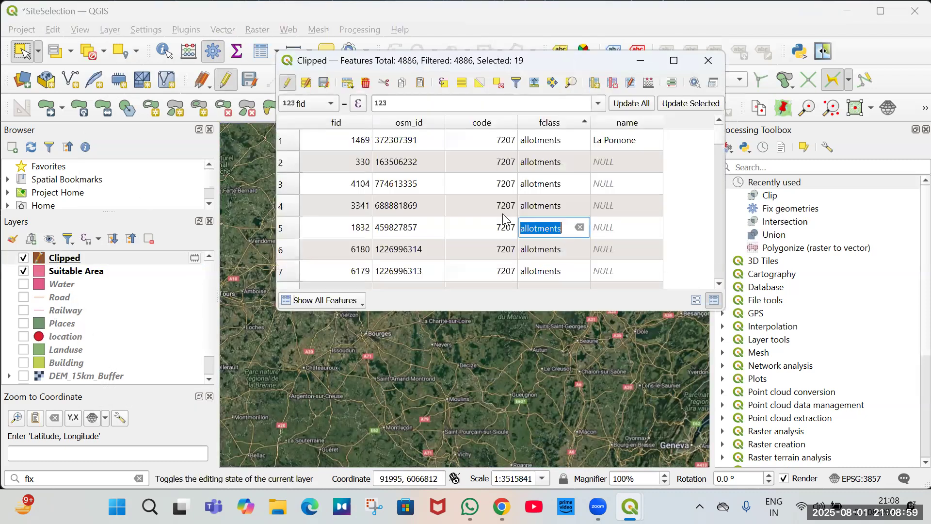
pyautogui.scroll(-17, 504, 221)
pyautogui.scroll(-20, 505, 221)
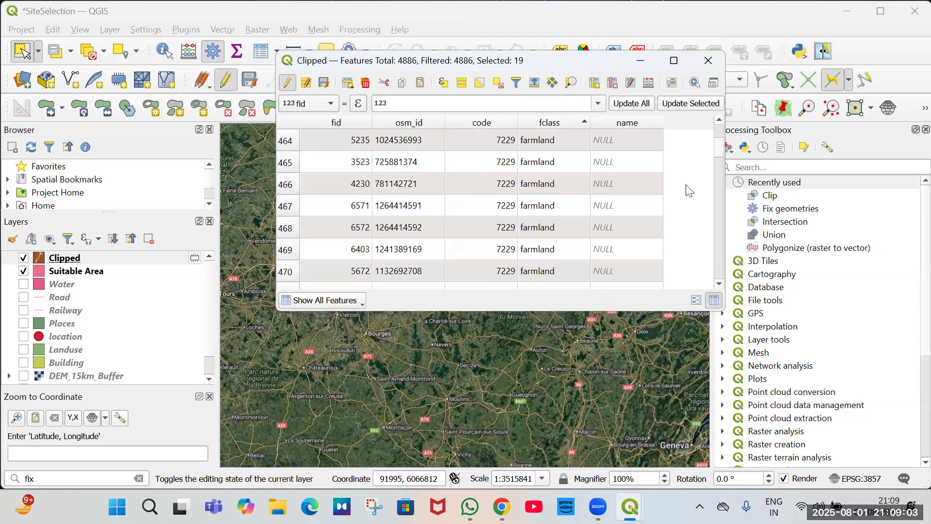
pyautogui.scroll(-20, 690, 191)
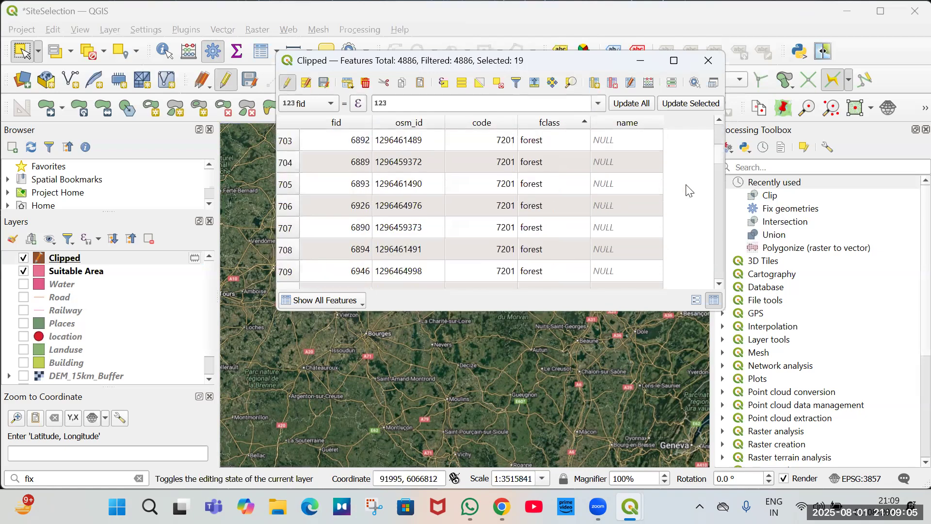
pyautogui.scroll(-20, 690, 190)
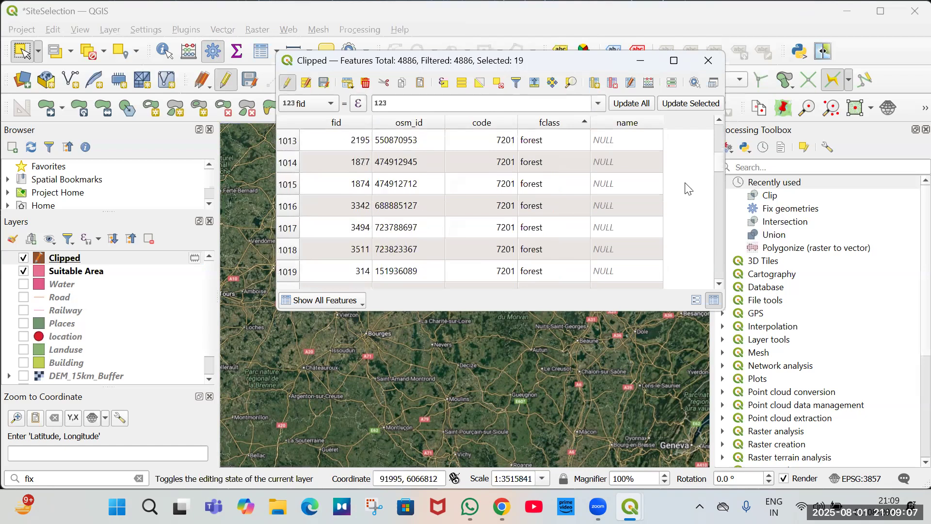
pyautogui.scroll(-20, 689, 191)
pyautogui.scroll(-20, 690, 189)
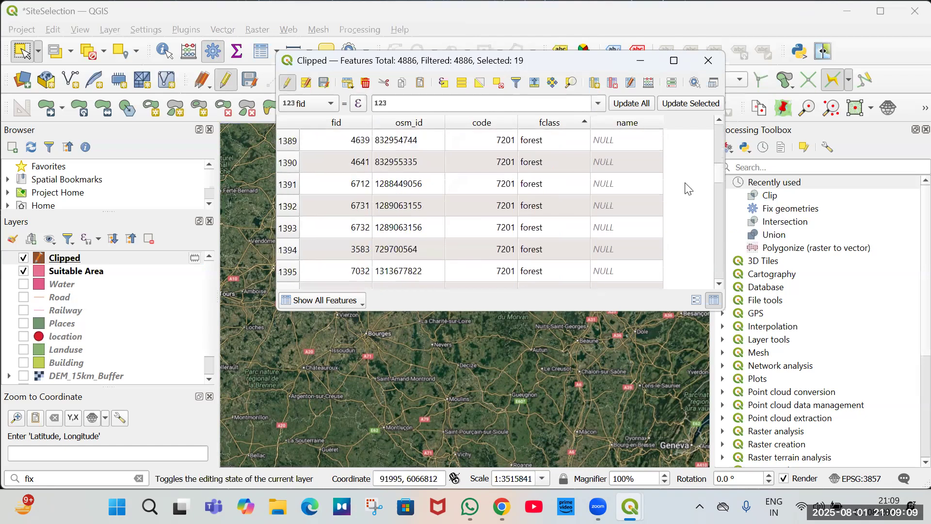
pyautogui.scroll(-20, 687, 188)
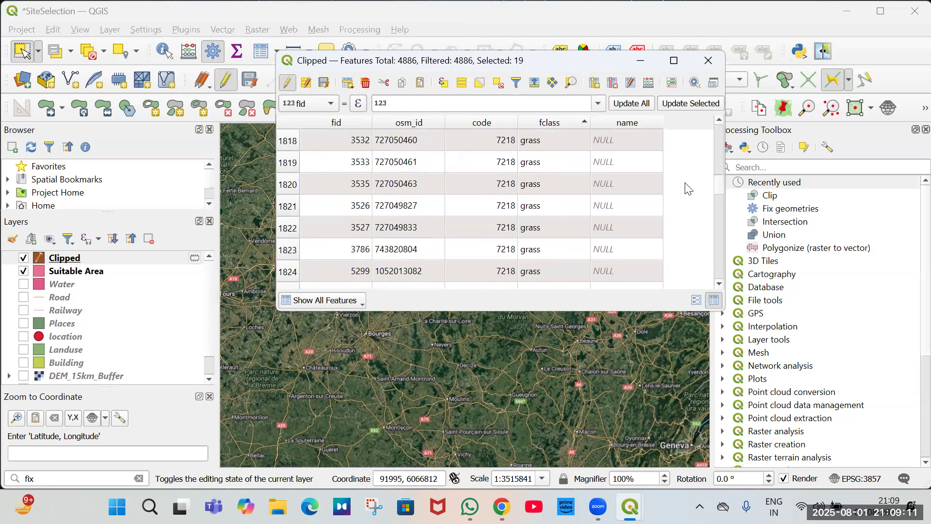
# Select one grass feature in the attribute table and zoom the map in on it.
pyautogui.click(513, 207)
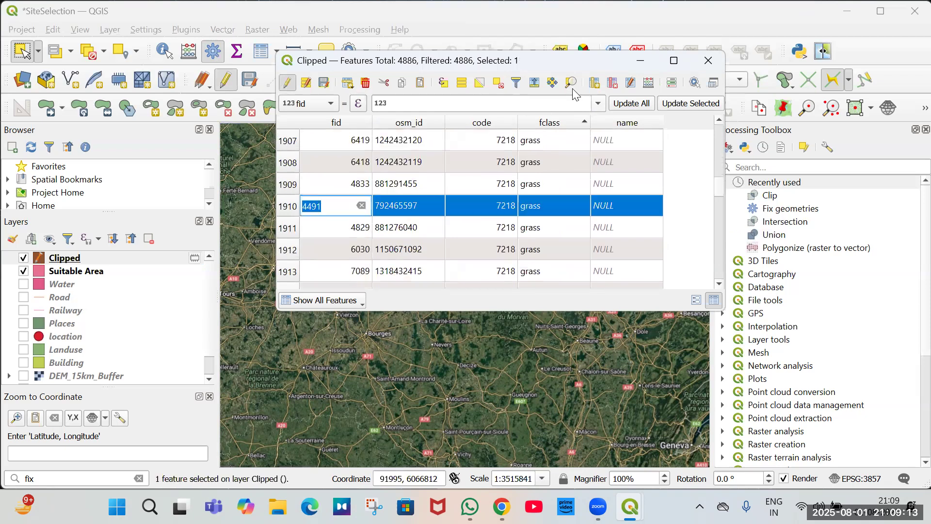
pyautogui.scroll(-3, 508, 216)
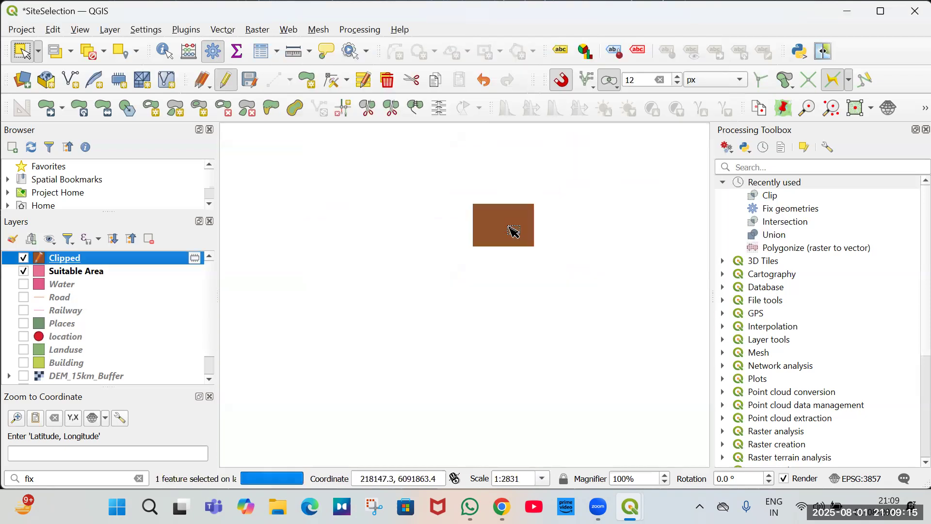
pyautogui.scroll(-1, 514, 232)
pyautogui.scroll(-2, 514, 231)
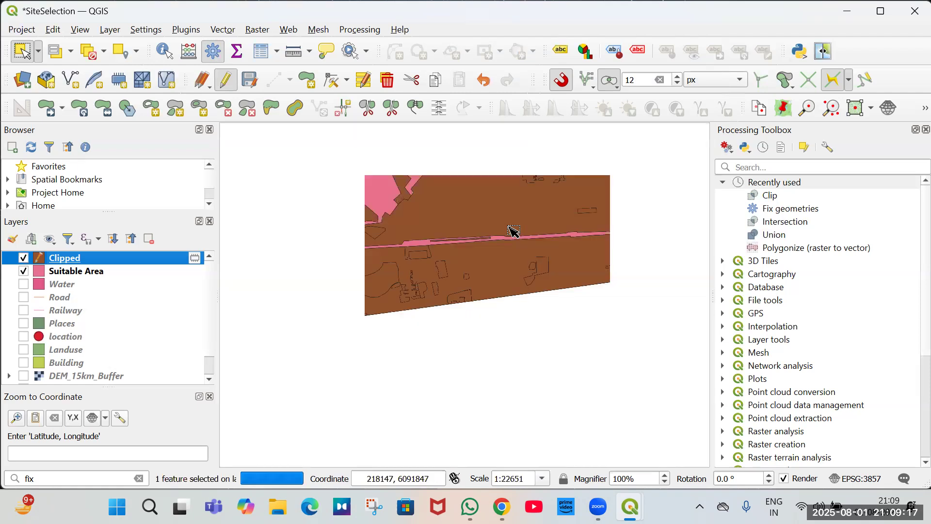
pyautogui.scroll(-1, 514, 231)
# Toggle the Clipped layer's visibility to compare it with the imagery and hide the Suitable Area layer.
pyautogui.click(23, 258)
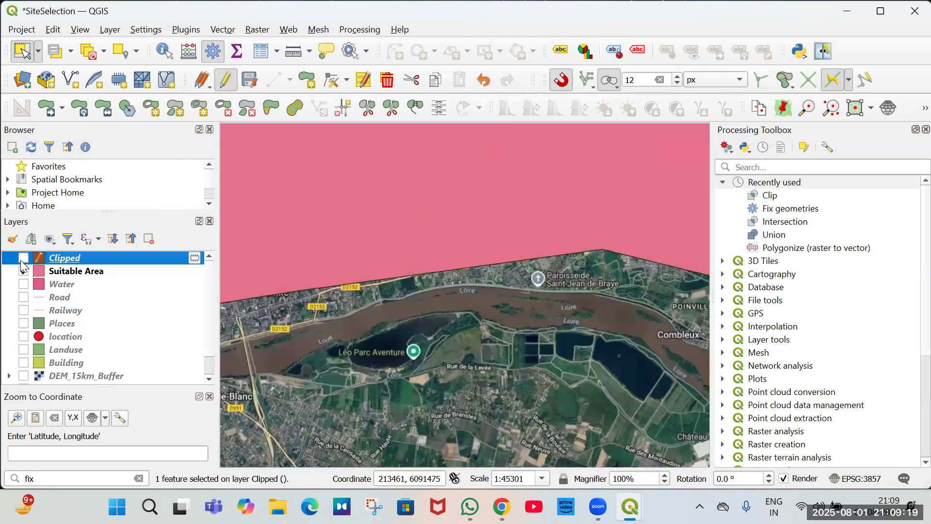
pyautogui.click(22, 260)
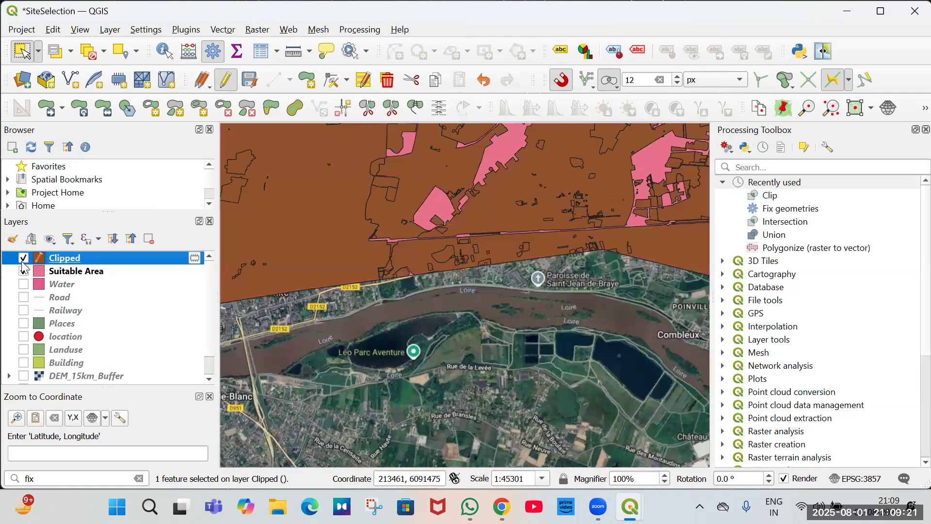
pyautogui.click(23, 271)
pyautogui.click(24, 258)
pyautogui.click(24, 259)
pyautogui.click(23, 258)
pyautogui.click(23, 258)
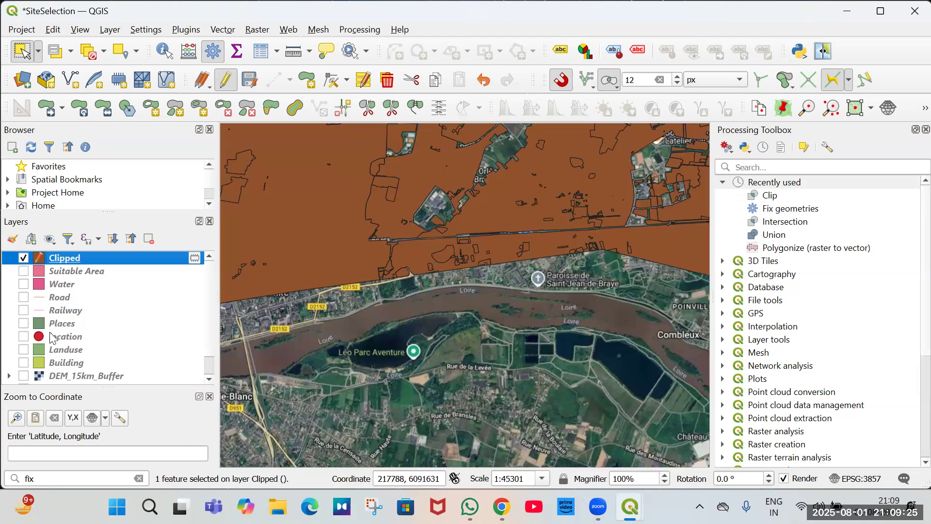
# Close the duplicate Clipped attribute table window and bring the remaining Clipped attribute table forward.
pyautogui.rightClick(89, 259)
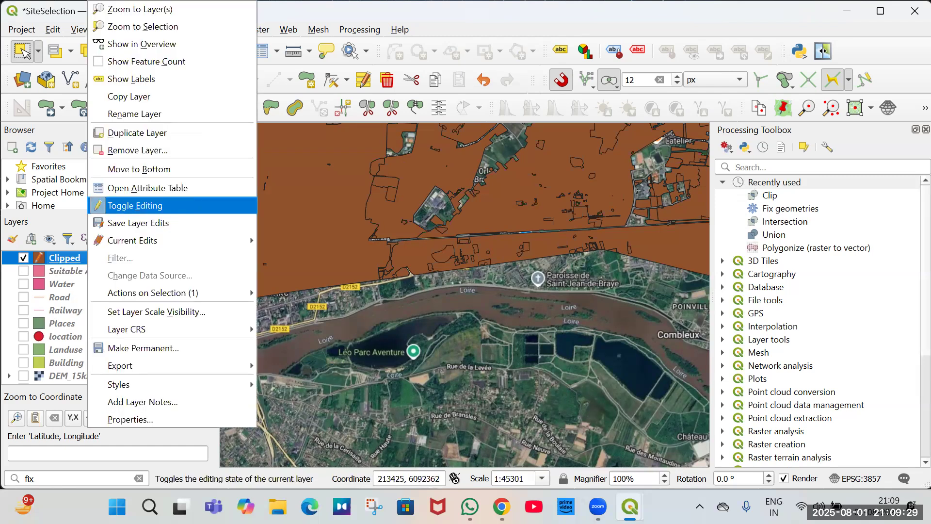
pyautogui.click(630, 506)
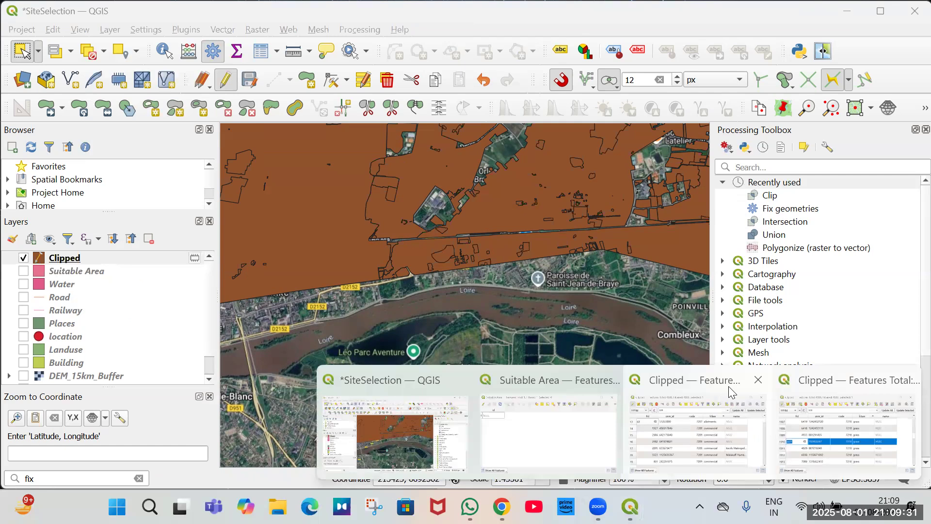
pyautogui.click(757, 380)
pyautogui.click(701, 381)
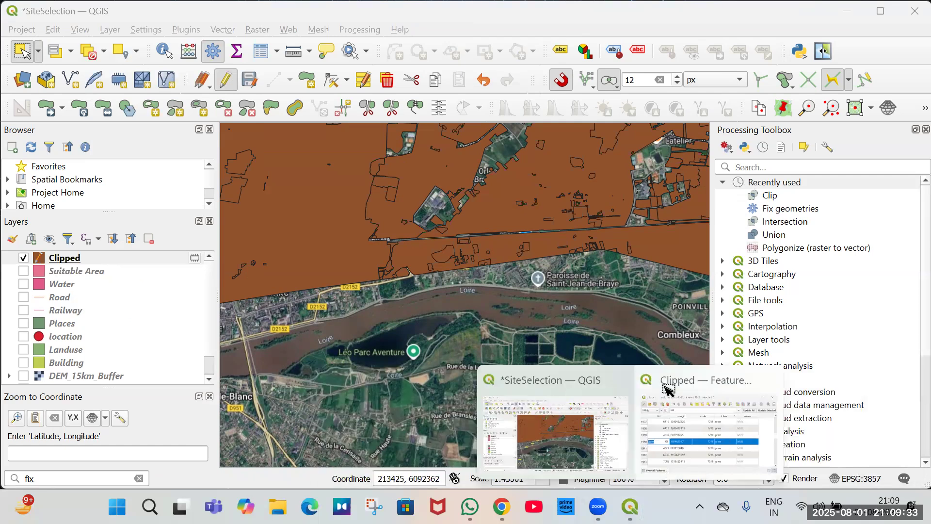
pyautogui.click(667, 389)
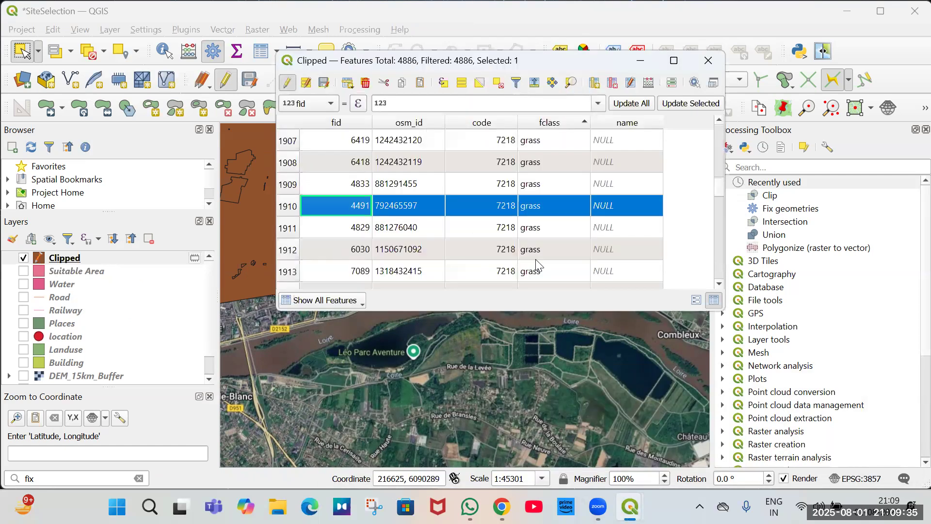
# Scroll through the Clipped attribute table from the farmland and grass rows down to the end and back to the top.
pyautogui.scroll(-20, 537, 265)
pyautogui.scroll(-20, 535, 259)
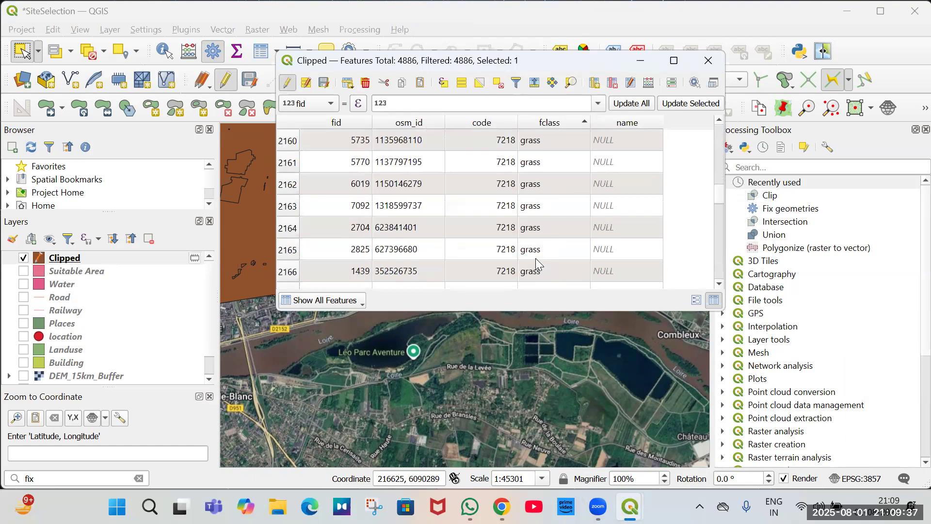
pyautogui.scroll(-20, 535, 258)
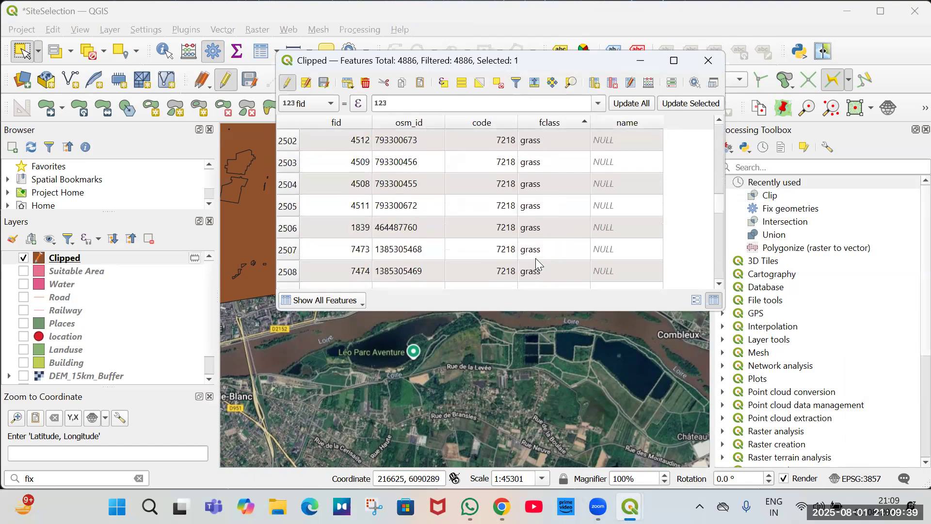
pyautogui.scroll(-20, 535, 258)
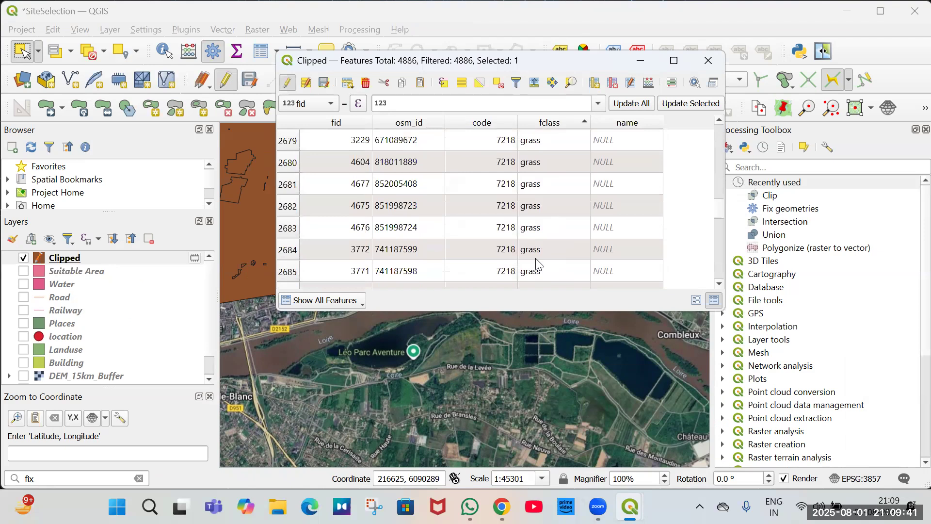
pyautogui.scroll(-20, 536, 258)
pyautogui.scroll(-20, 536, 258)
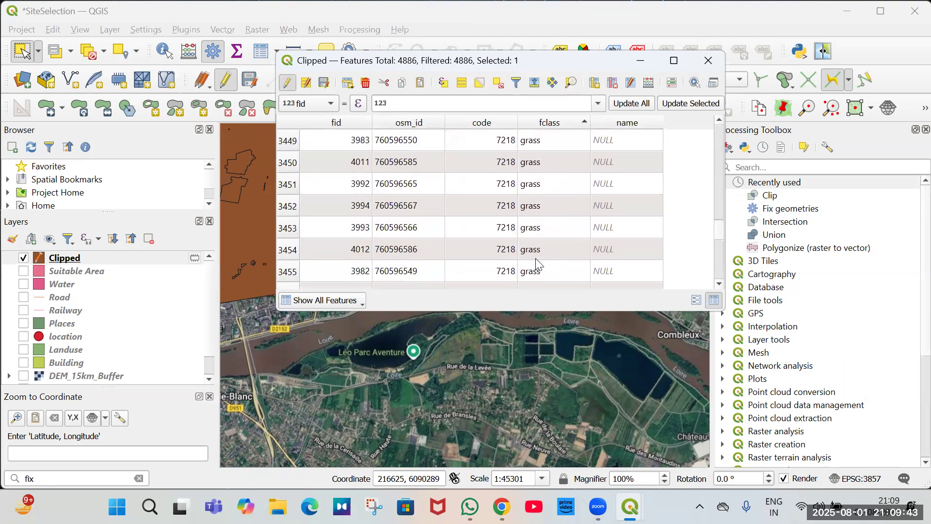
pyautogui.scroll(-20, 535, 258)
pyautogui.scroll(-7, 536, 258)
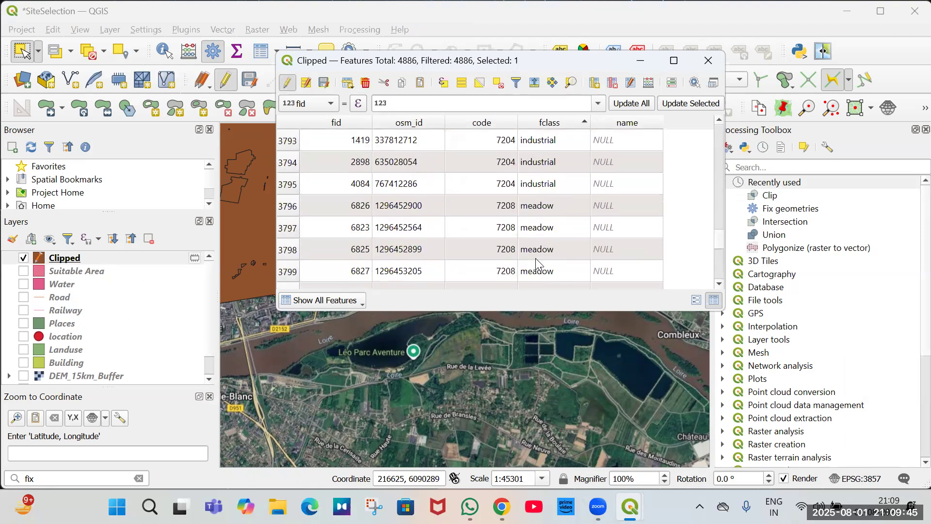
pyautogui.scroll(-20, 534, 258)
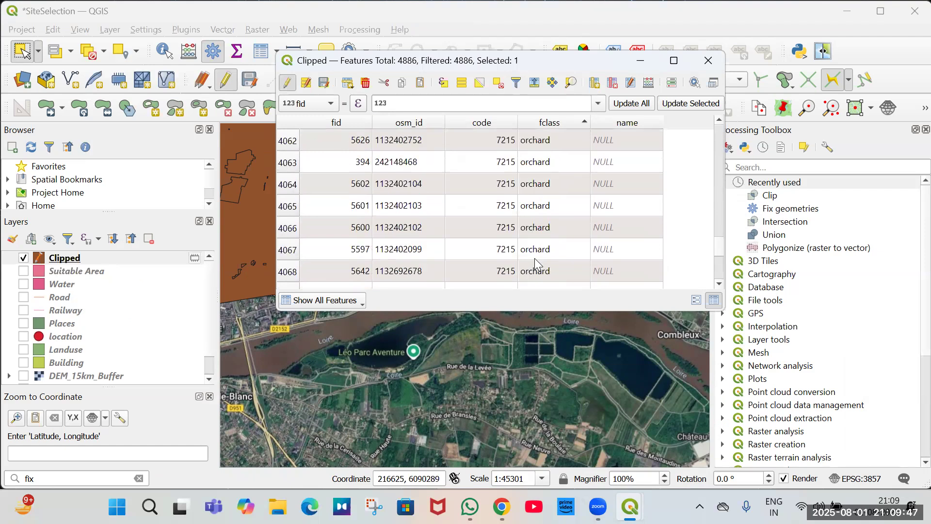
pyautogui.scroll(-20, 534, 258)
pyautogui.scroll(-20, 535, 259)
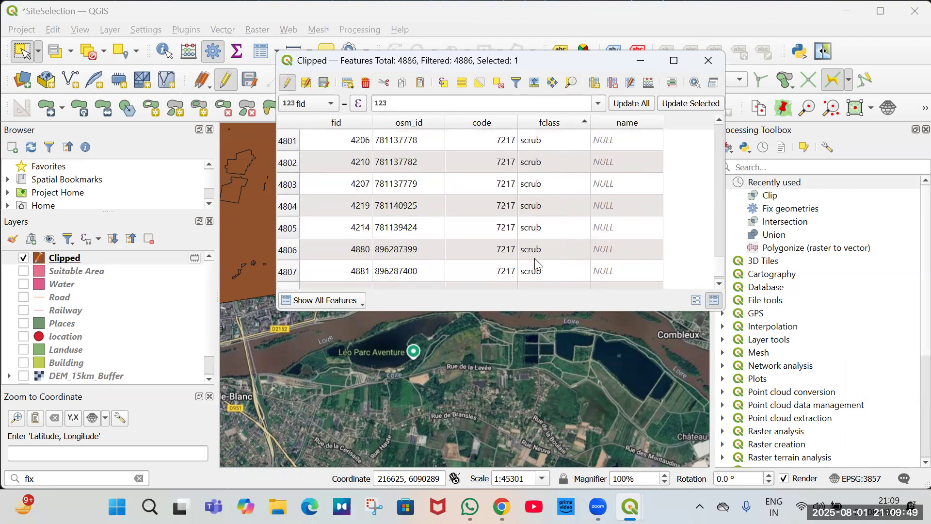
pyautogui.scroll(-20, 535, 262)
pyautogui.moveTo(719, 280); pyautogui.dragTo(733, 119)
pyautogui.scroll(-4, 425, 190)
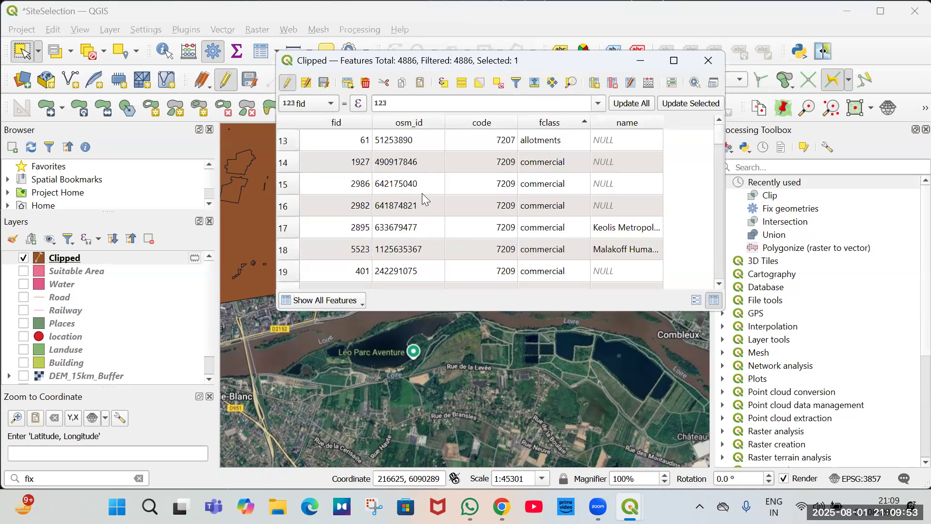
pyautogui.scroll(-1, 422, 193)
pyautogui.scroll(-3, 428, 195)
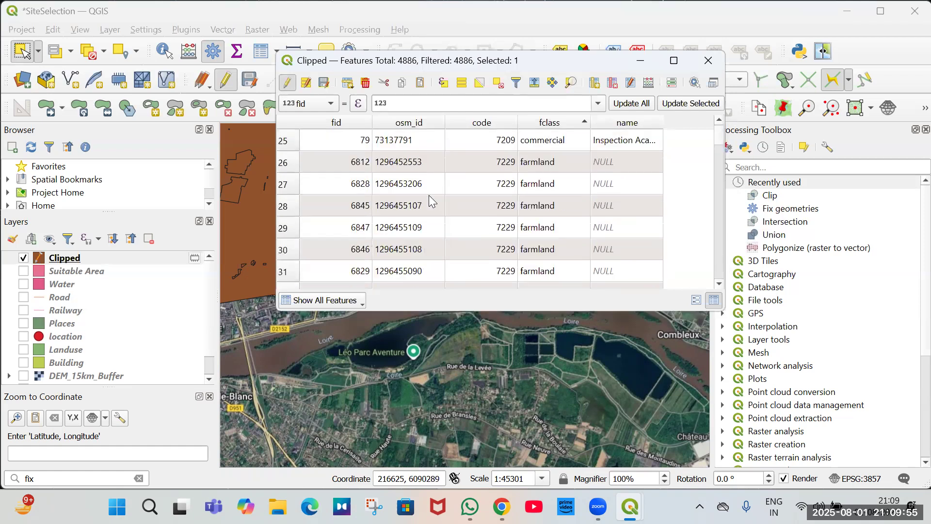
# Select all rows from the first farmland feature through the grass features and delete the selected features.
pyautogui.moveTo(335, 162); pyautogui.dragTo(330, 270)
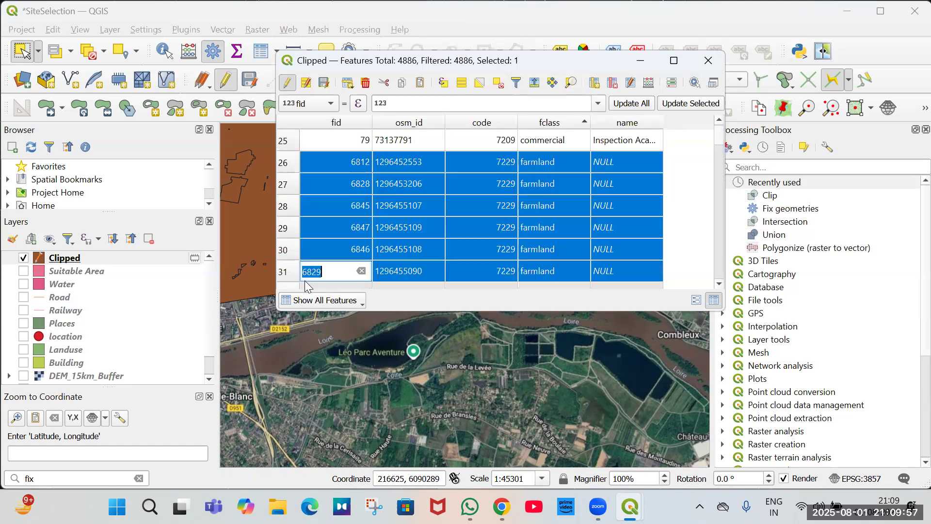
pyautogui.moveTo(331, 375); pyautogui.dragTo(288, 275)
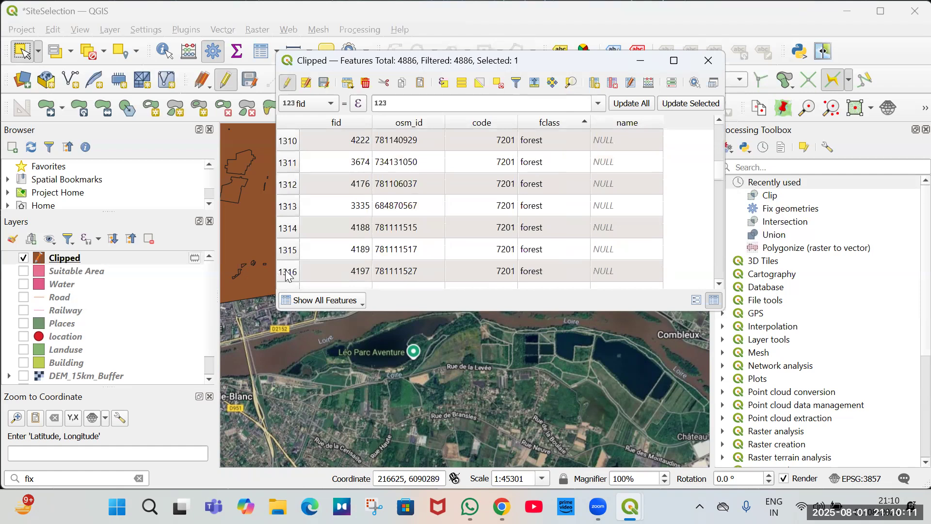
pyautogui.scroll(-20, 288, 275)
pyautogui.scroll(-20, 288, 275)
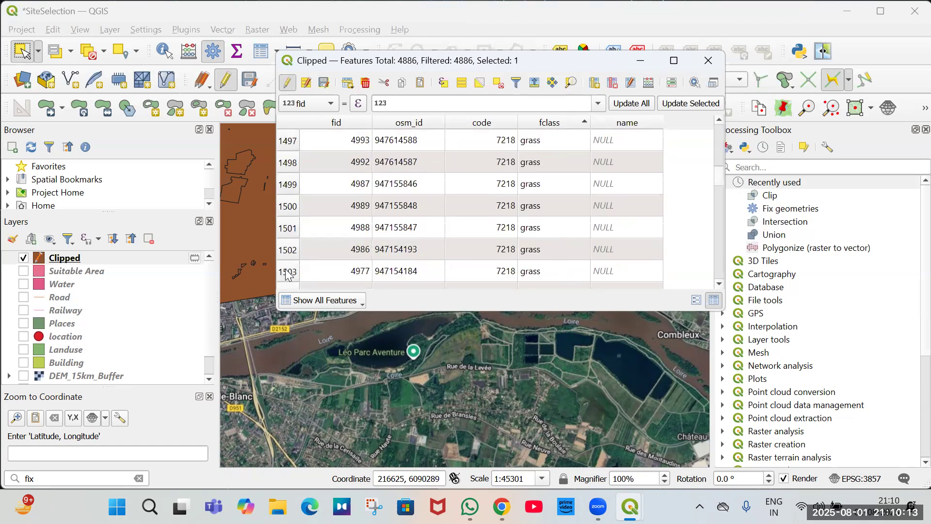
pyautogui.moveTo(288, 275); pyautogui.dragTo(288, 275)
pyautogui.scroll(-1, 288, 275)
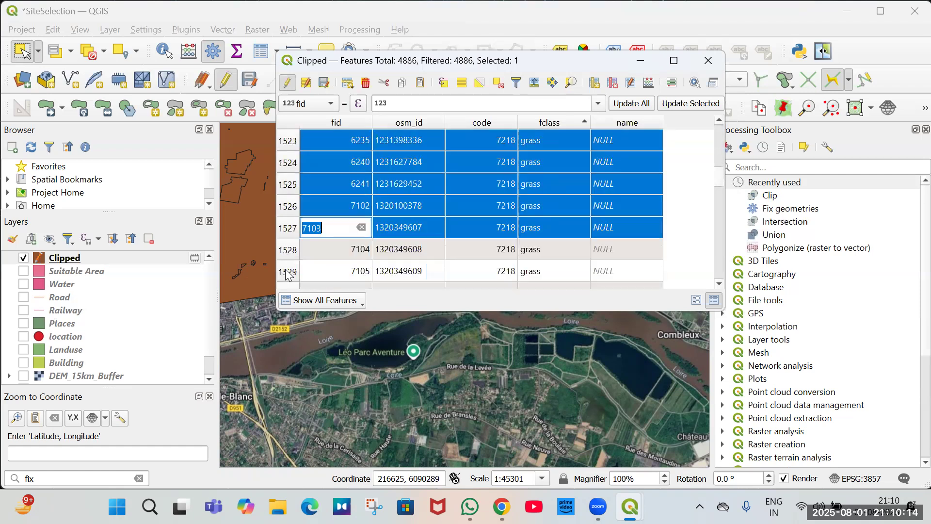
pyautogui.click(371, 88)
pyautogui.click(502, 274)
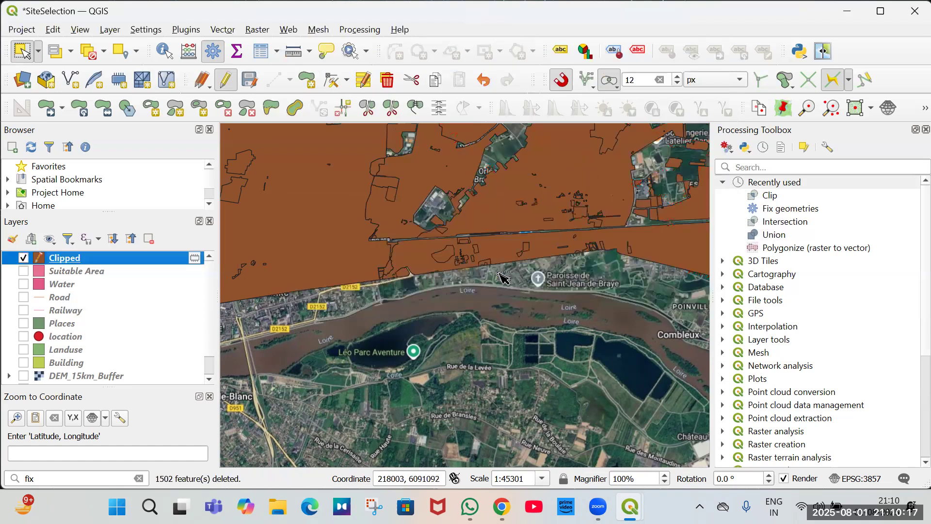
# Reopen the Clipped layer's attribute table.
pyautogui.rightClick(144, 261)
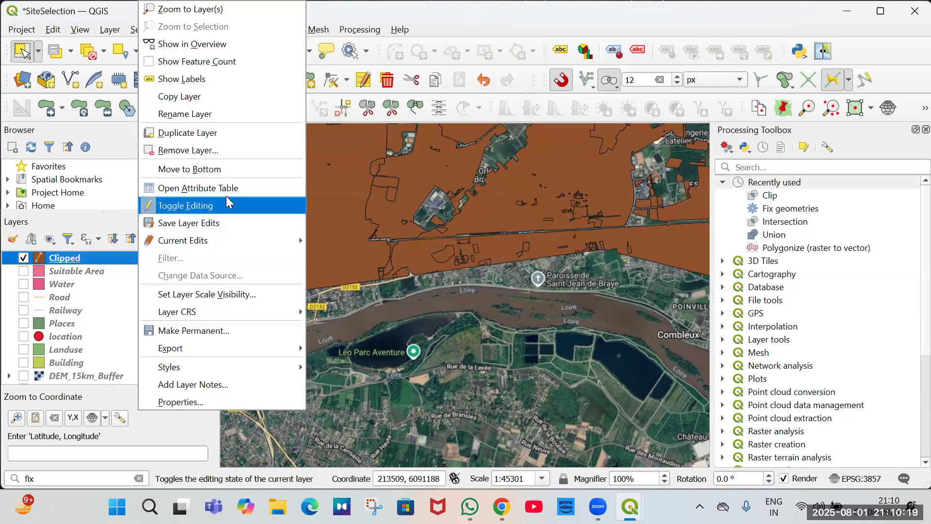
pyautogui.click(424, 228)
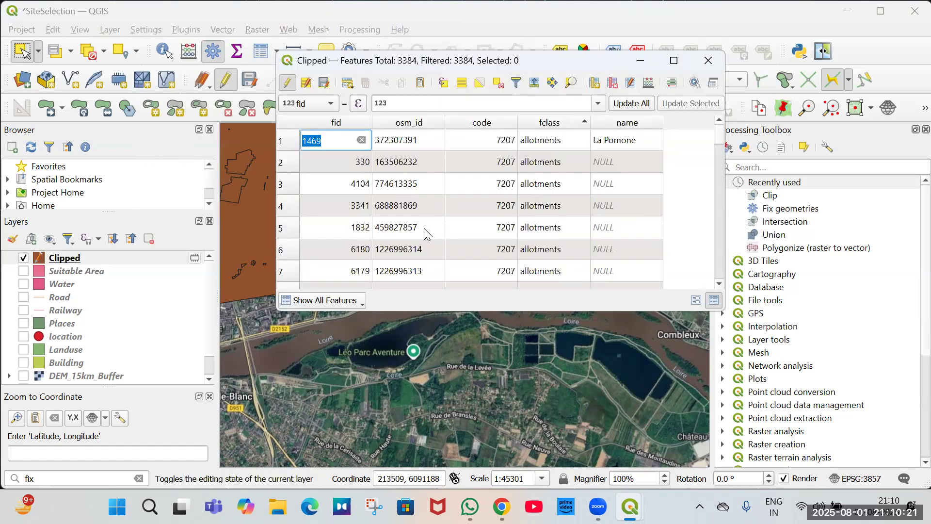
# Scroll through the Clipped attribute table from the allotments rows down through the long run of grass features.
pyautogui.scroll(-3, 424, 227)
pyautogui.scroll(-4, 409, 229)
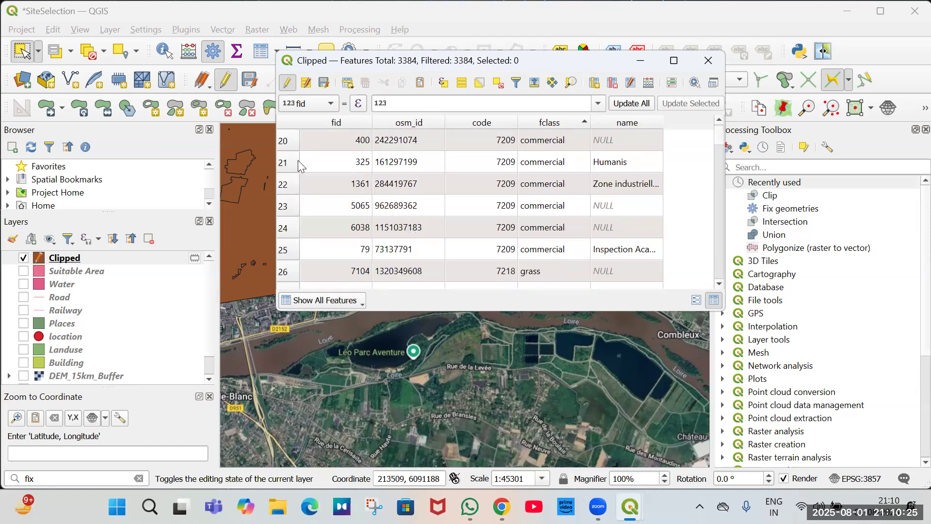
pyautogui.scroll(-2, 303, 194)
pyautogui.scroll(-4, 318, 276)
pyautogui.scroll(-15, 318, 275)
pyautogui.scroll(-10, 318, 276)
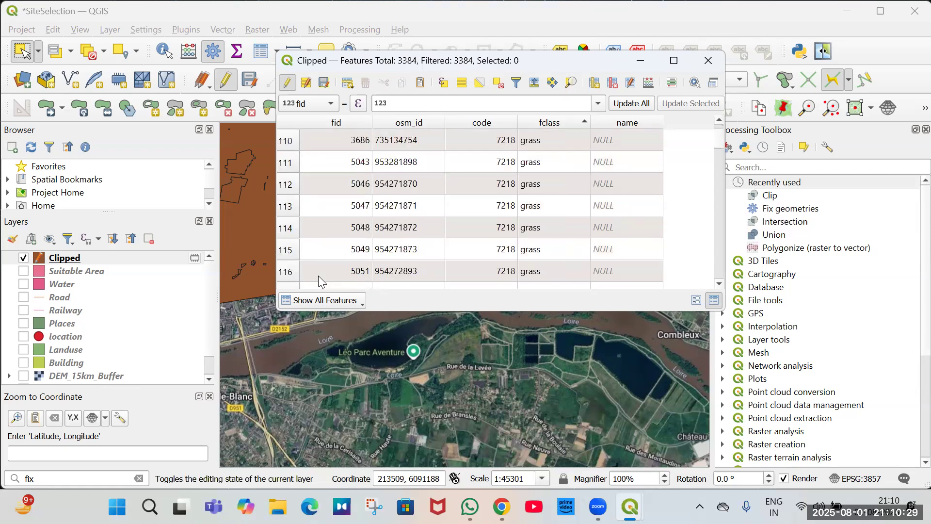
pyautogui.scroll(-6, 318, 276)
pyautogui.scroll(-20, 318, 275)
pyautogui.scroll(-20, 318, 275)
pyautogui.scroll(-11, 318, 275)
pyautogui.scroll(-18, 319, 275)
pyautogui.scroll(-17, 318, 276)
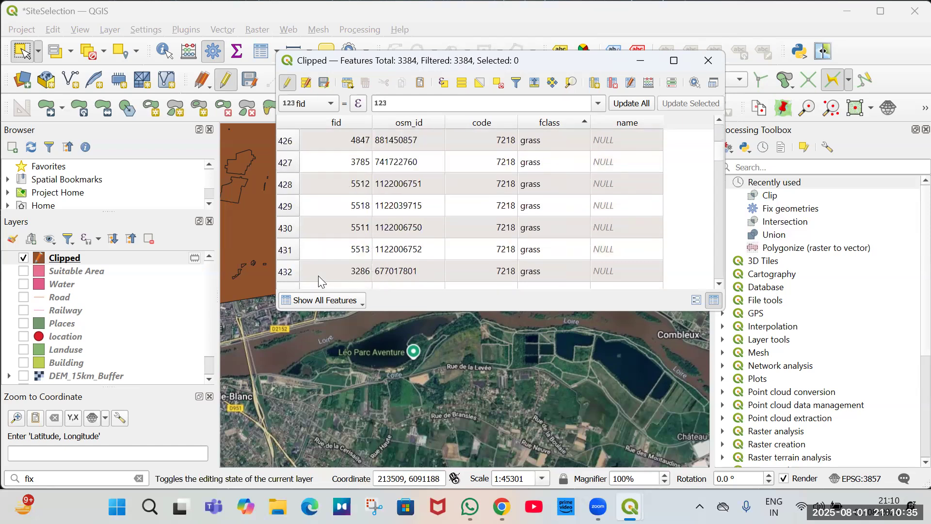
pyautogui.scroll(-17, 318, 276)
pyautogui.scroll(-20, 318, 276)
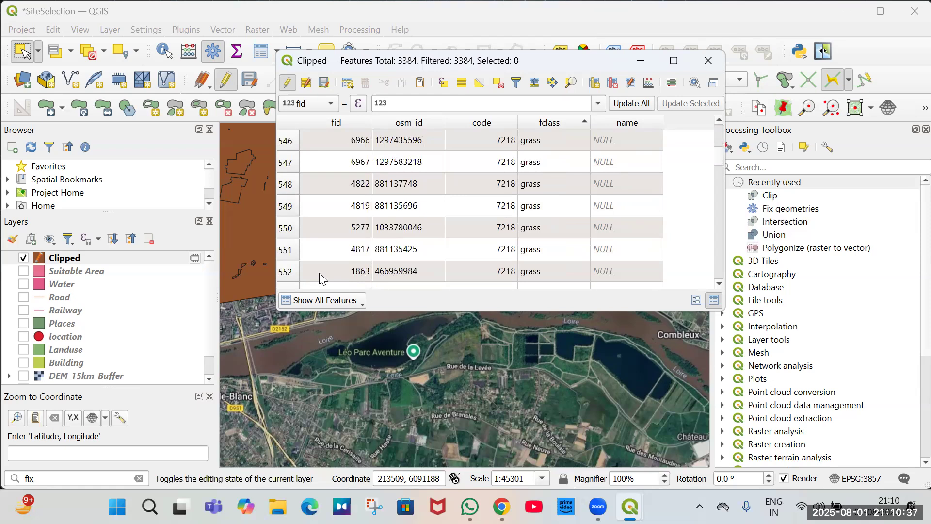
pyautogui.scroll(-5, 320, 272)
pyautogui.scroll(-20, 320, 271)
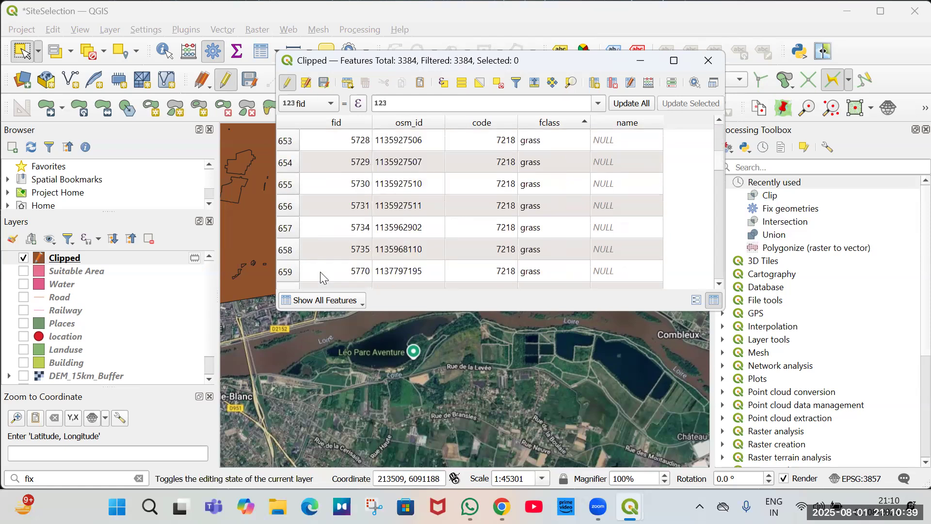
pyautogui.scroll(-20, 320, 272)
pyautogui.scroll(-20, 320, 271)
pyautogui.scroll(-12, 320, 271)
pyautogui.scroll(-20, 320, 271)
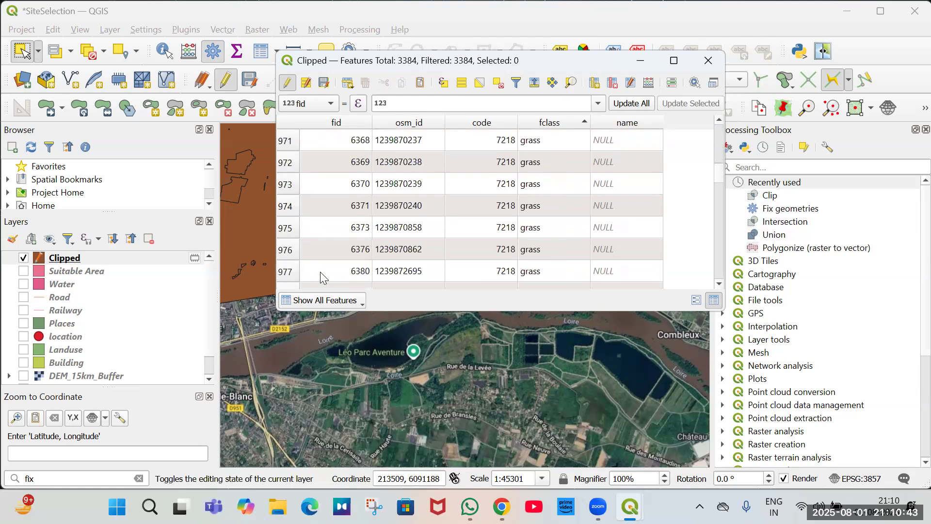
pyautogui.scroll(-20, 320, 272)
pyautogui.scroll(-20, 320, 272)
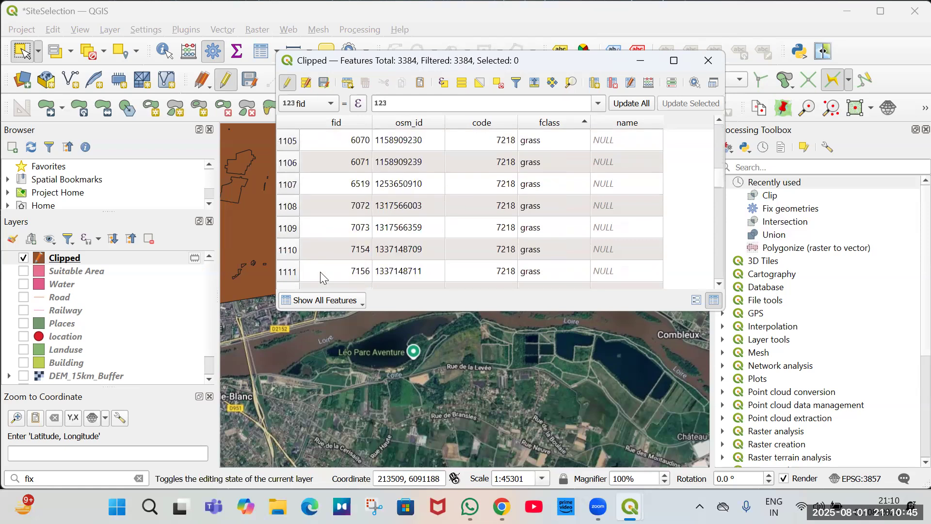
pyautogui.scroll(-19, 320, 271)
pyautogui.scroll(-20, 320, 272)
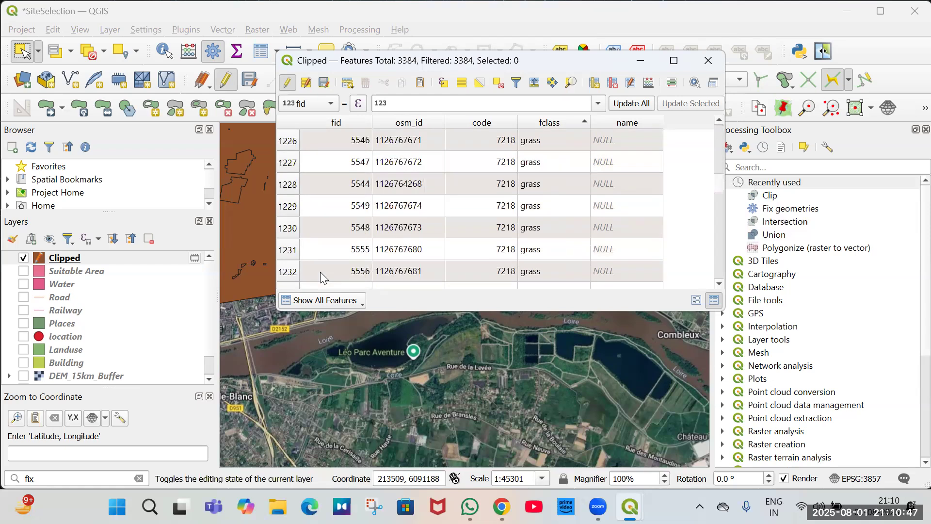
pyautogui.scroll(-20, 320, 271)
pyautogui.scroll(-17, 320, 271)
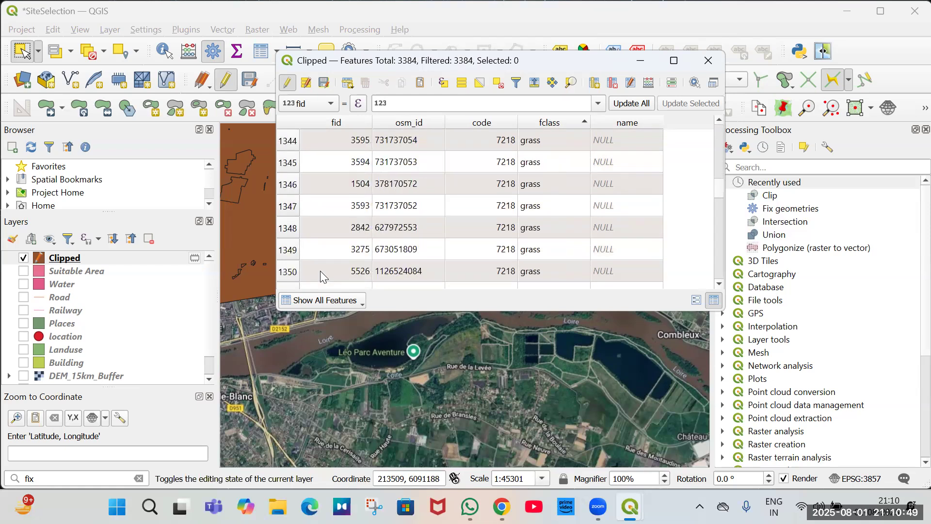
pyautogui.scroll(-14, 321, 269)
pyautogui.scroll(-16, 321, 270)
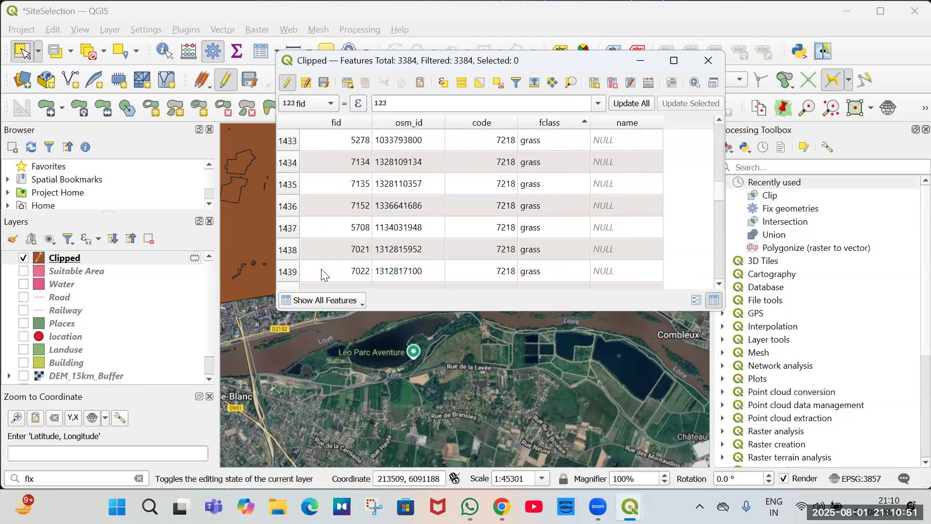
pyautogui.scroll(-15, 324, 275)
pyautogui.scroll(-18, 324, 274)
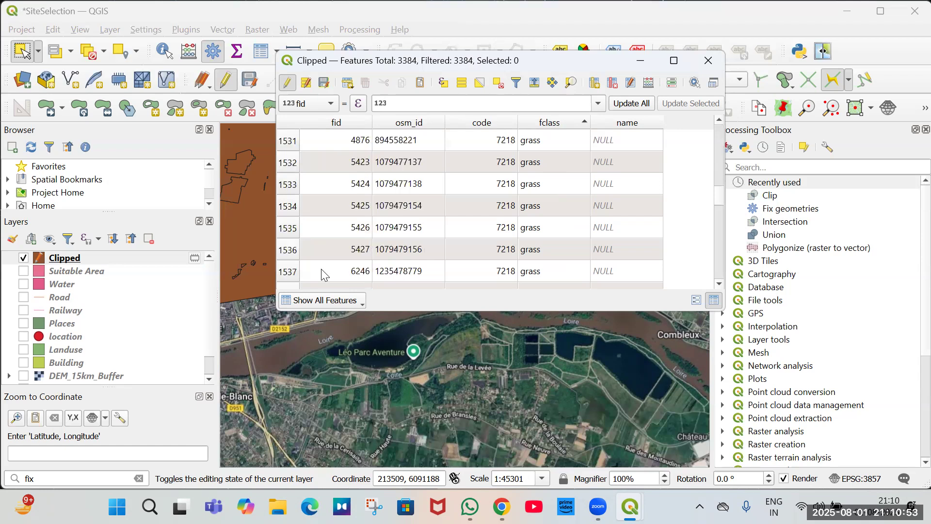
pyautogui.scroll(-16, 324, 274)
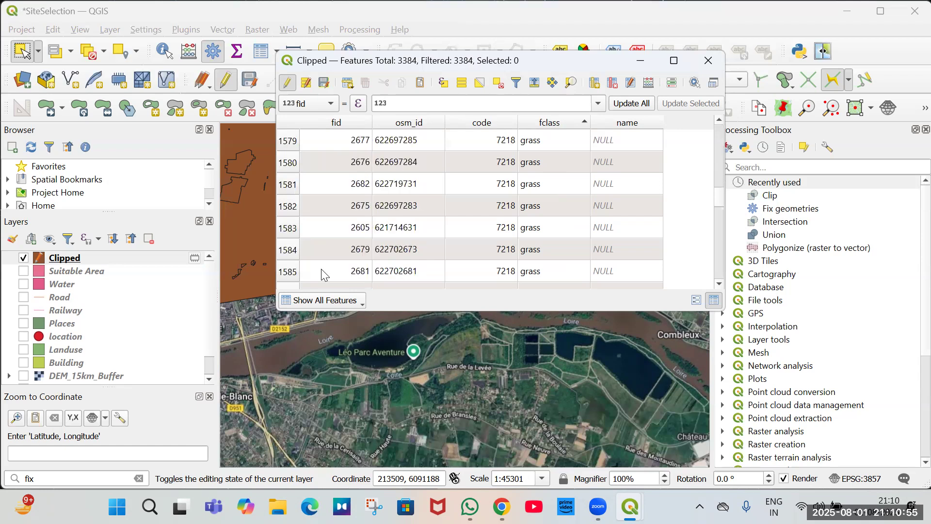
pyautogui.scroll(-17, 323, 274)
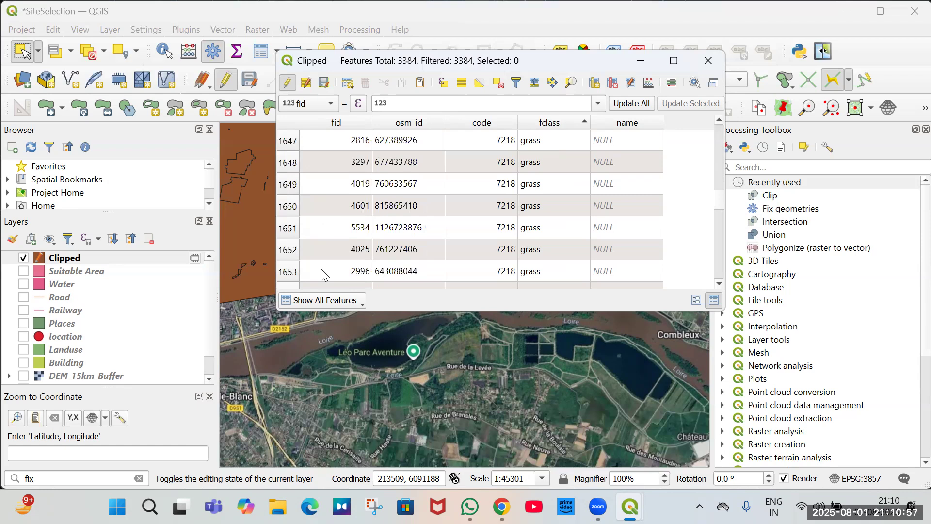
pyautogui.scroll(-10, 321, 268)
pyautogui.scroll(-5, 321, 275)
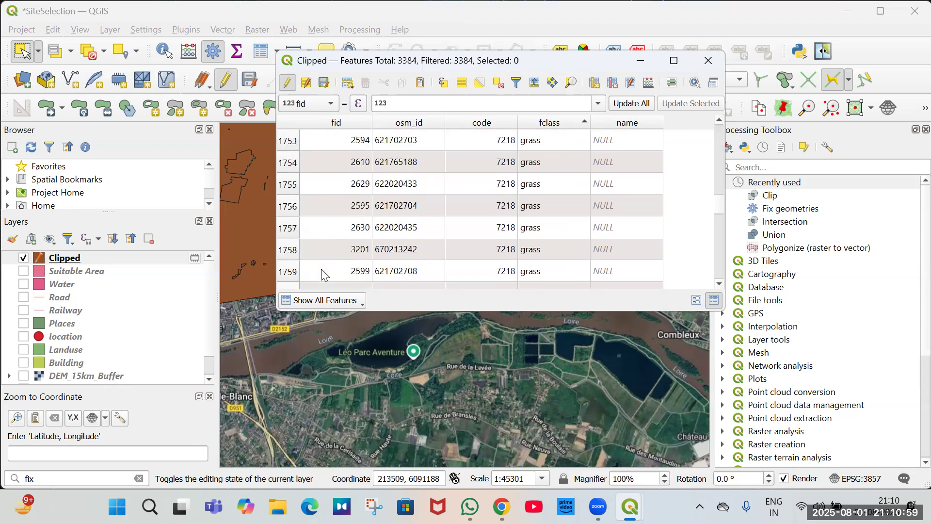
pyautogui.scroll(-5, 321, 275)
pyautogui.scroll(-3, 323, 275)
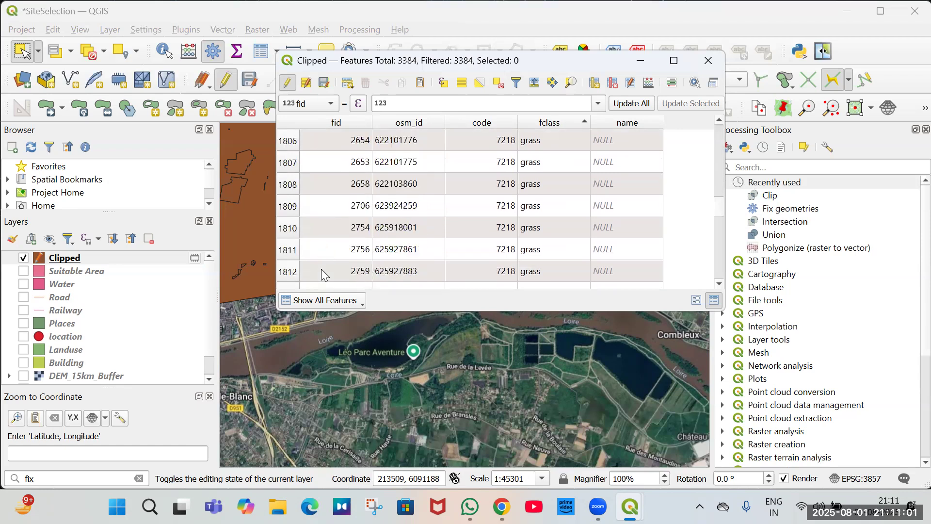
pyautogui.scroll(-2, 289, 270)
# Select the rows from the top of the table through the last grass feature and delete the selected features.
pyautogui.keyDown('shift'); pyautogui.click(289, 271); pyautogui.keyUp('shift')
pyautogui.click(365, 83)
pyautogui.click(524, 278)
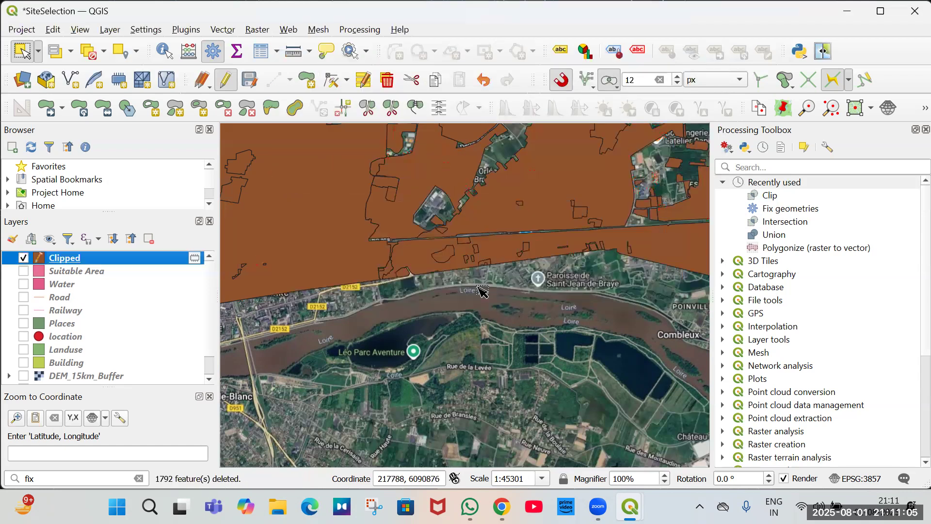
# Zoom around the map and toggle the Clipped layer off and on to inspect the remaining polygons near Poupry.
pyautogui.scroll(-2, 491, 313)
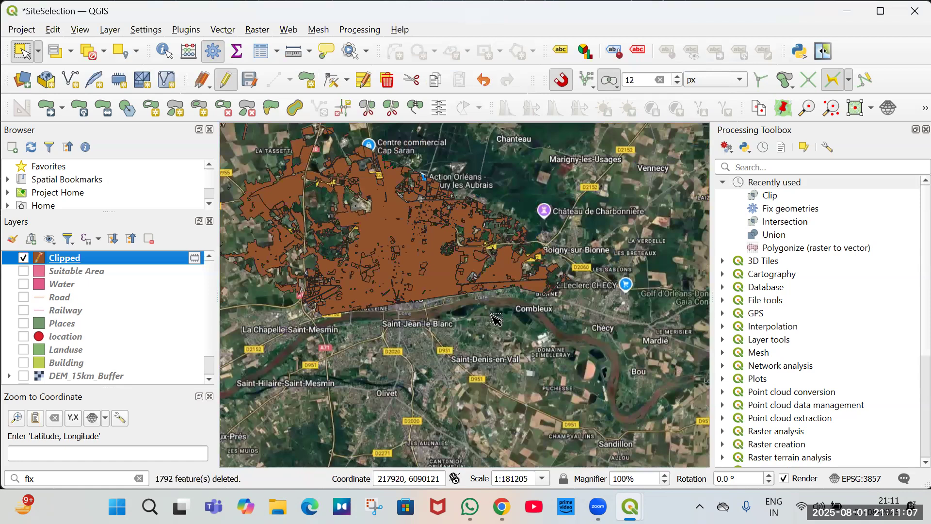
pyautogui.scroll(-2, 494, 318)
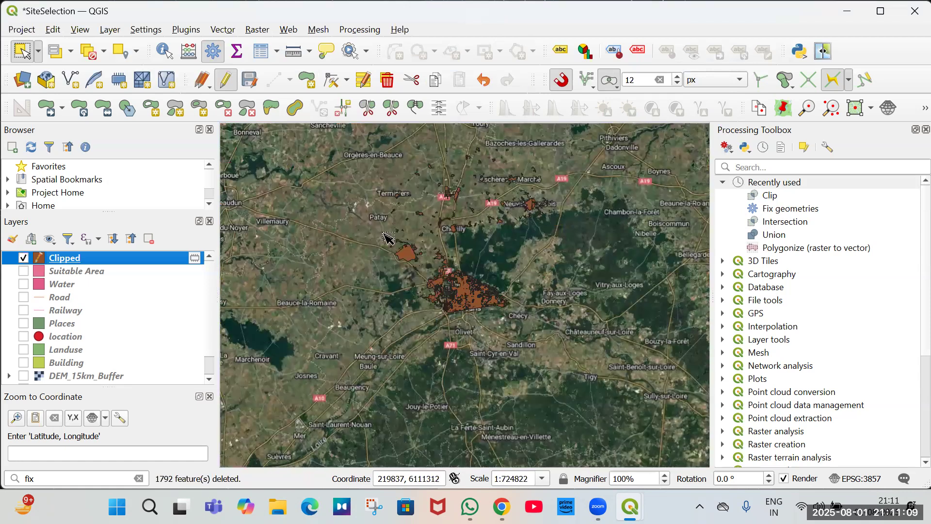
pyautogui.scroll(2, 402, 232)
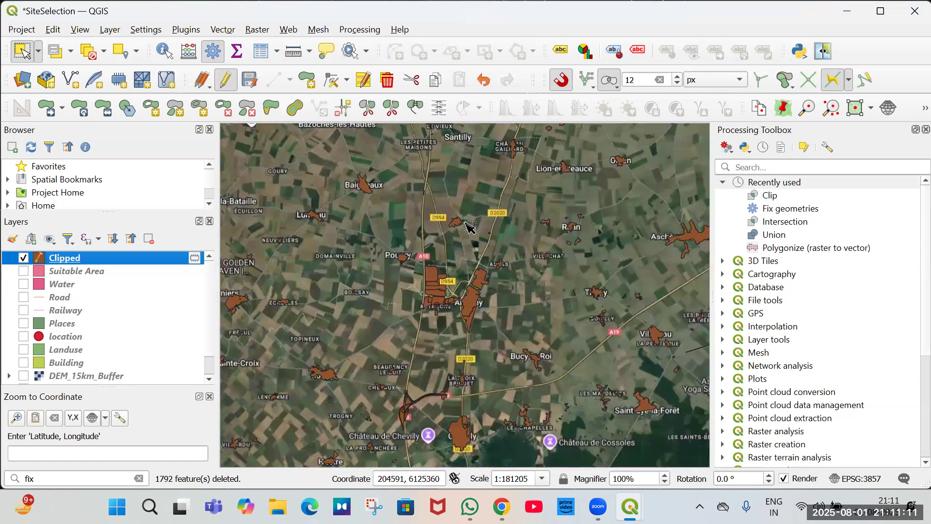
pyautogui.scroll(1, 485, 311)
pyautogui.scroll(2, 381, 181)
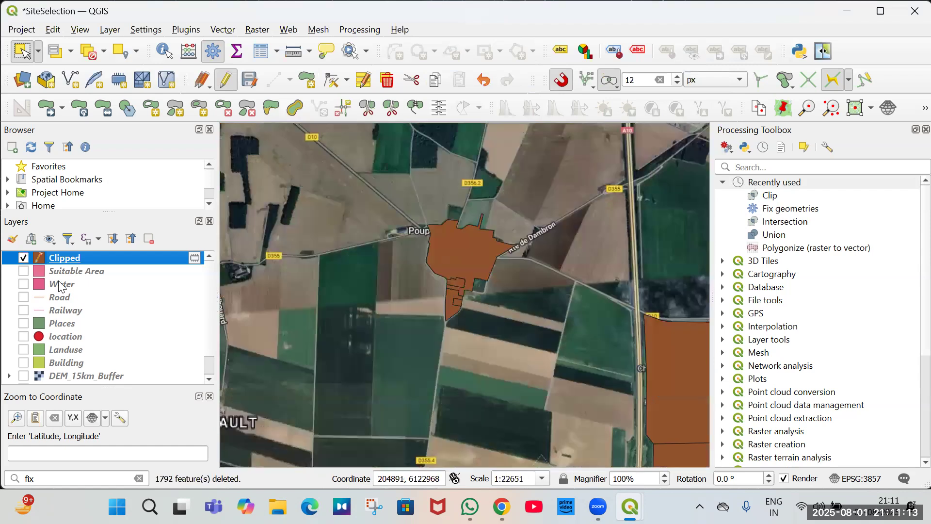
pyautogui.click(24, 258)
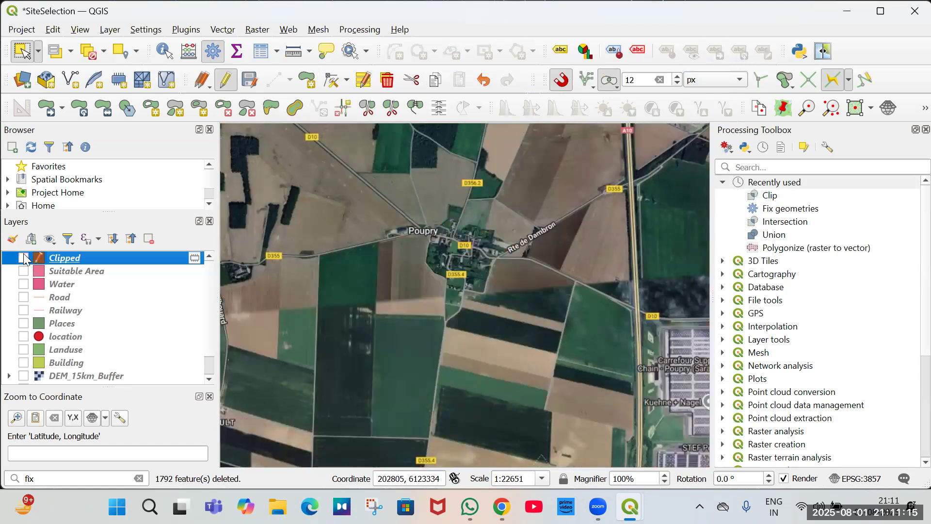
pyautogui.click(23, 258)
# Pan and zoom across the remaining Clipped polygons around Poupry and Lumeau to examine candidate areas.
pyautogui.scroll(-1, 243, 206)
pyautogui.scroll(1, 515, 291)
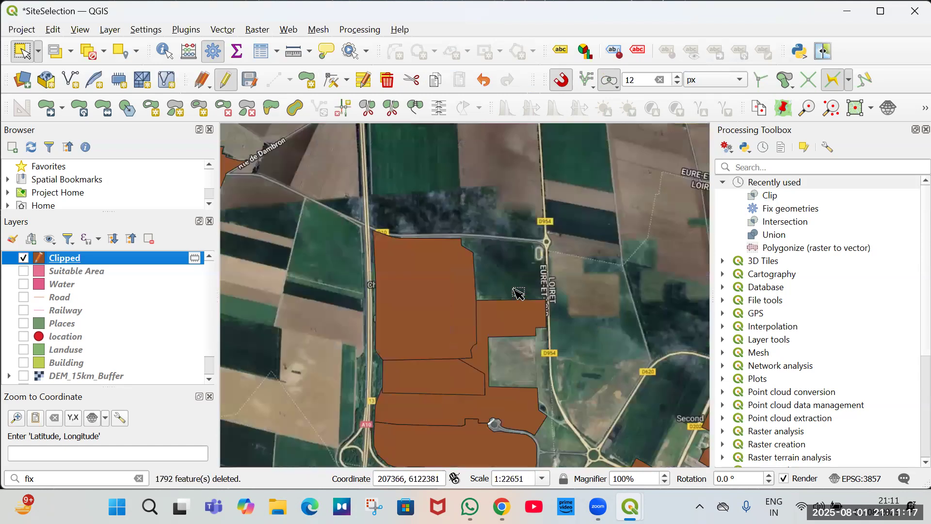
pyautogui.moveTo(545, 380); pyautogui.dragTo(394, 195)
pyautogui.scroll(-1, 394, 194)
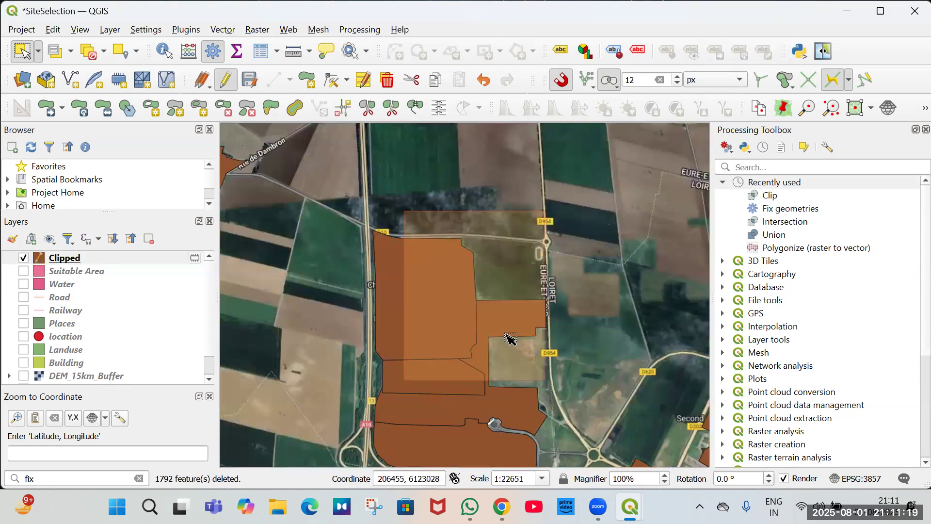
pyautogui.moveTo(506, 335); pyautogui.dragTo(411, 240)
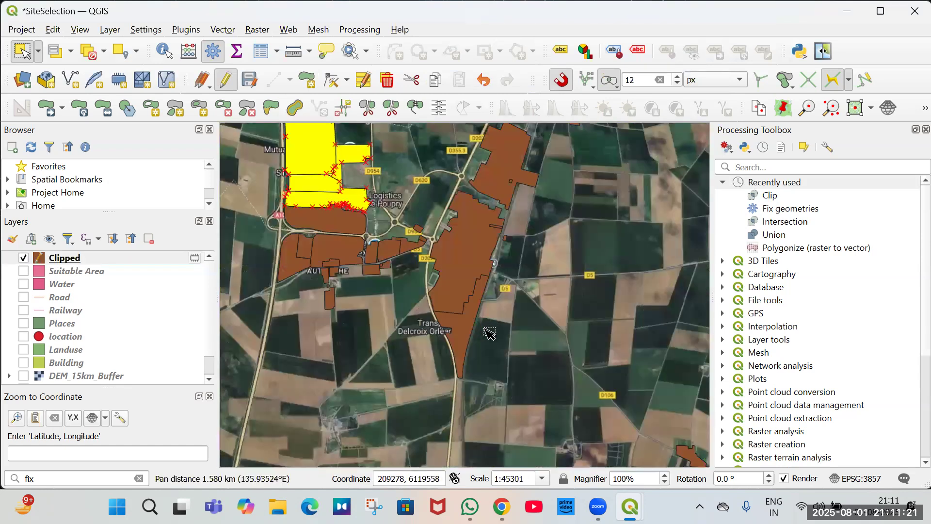
pyautogui.scroll(1, 488, 333)
pyautogui.scroll(-1, 495, 339)
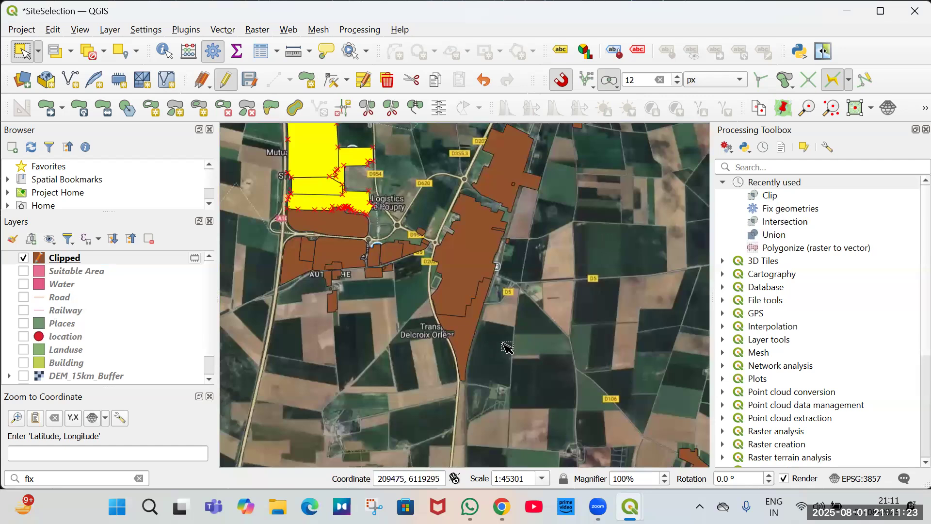
pyautogui.scroll(-2, 509, 339)
pyautogui.scroll(-1, 514, 339)
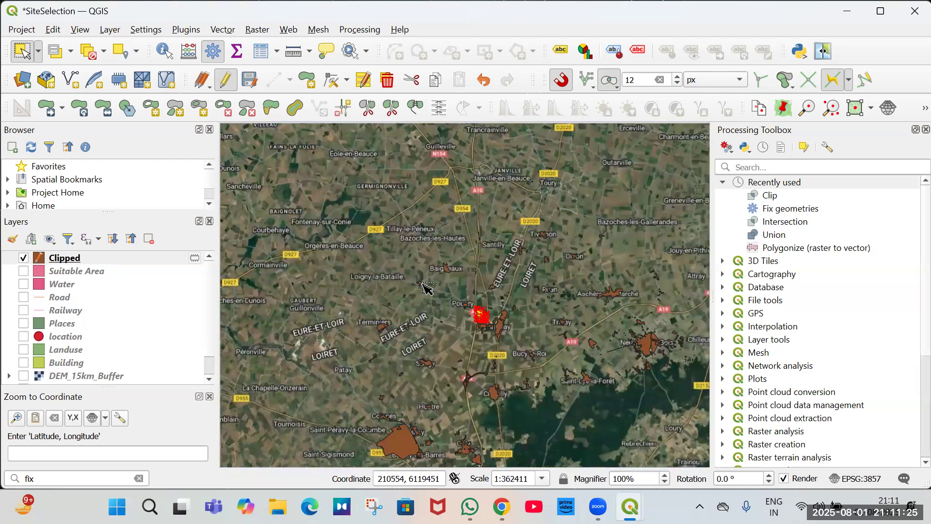
pyautogui.scroll(4, 343, 260)
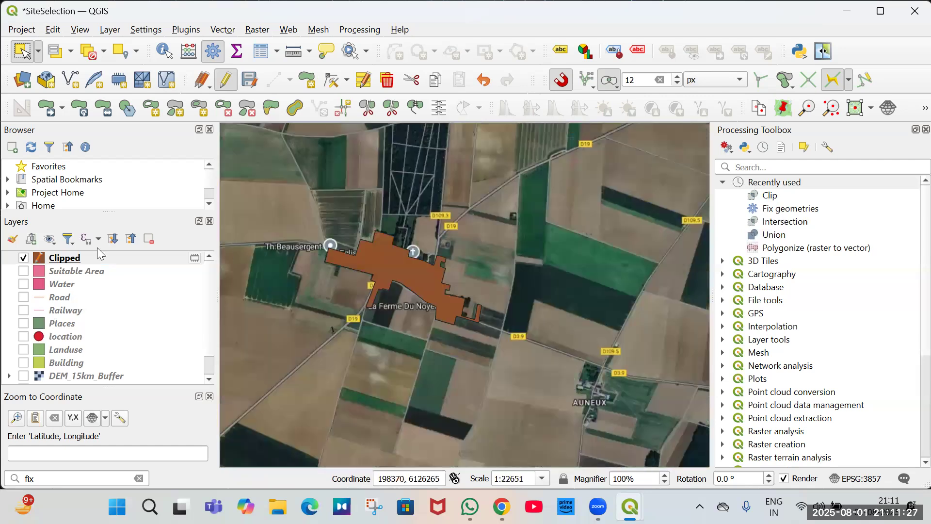
# Hide the Clipped layer and zoom into the fields on the southern edge of Lumeau near La Ferme Du Noyer.
pyautogui.click(23, 258)
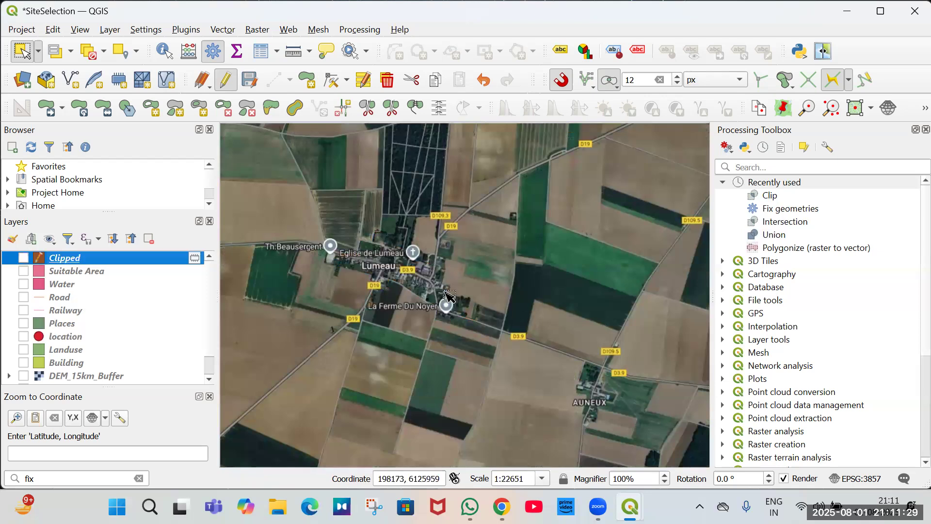
pyautogui.scroll(2, 454, 305)
pyautogui.moveTo(458, 342); pyautogui.dragTo(441, 274)
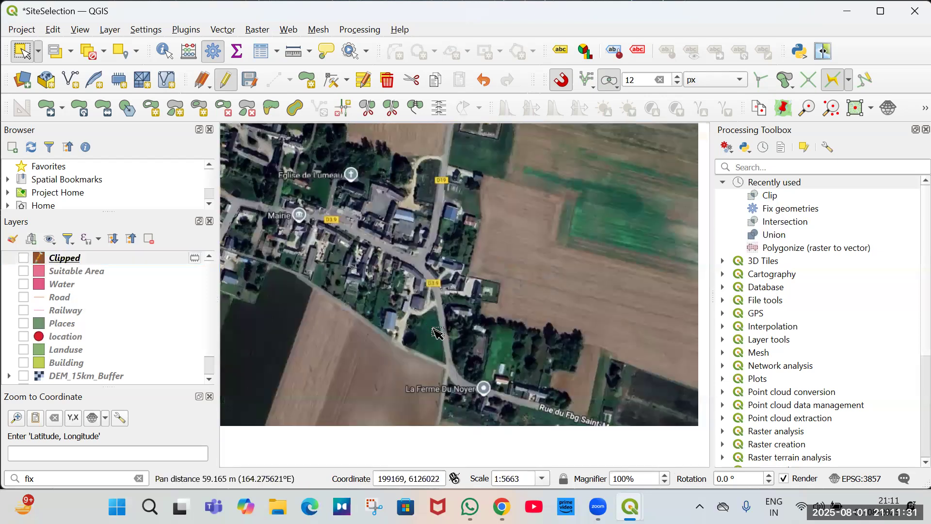
pyautogui.moveTo(427, 324); pyautogui.dragTo(425, 258)
pyautogui.scroll(1, 422, 262)
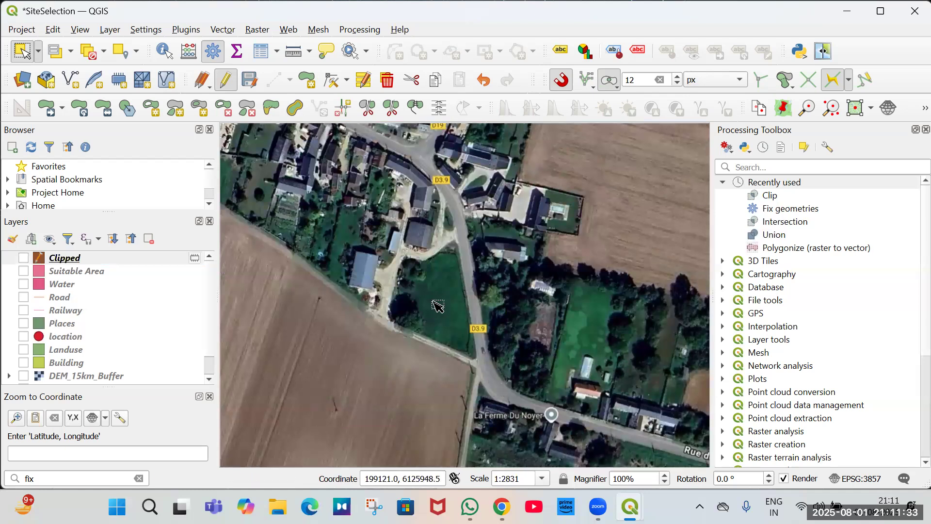
pyautogui.scroll(-1, 460, 306)
# Copy the latitude/longitude coordinate of the field just west of La Ferme Du Noyer to the clipboard.
pyautogui.rightClick(460, 307)
pyautogui.moveTo(490, 311)
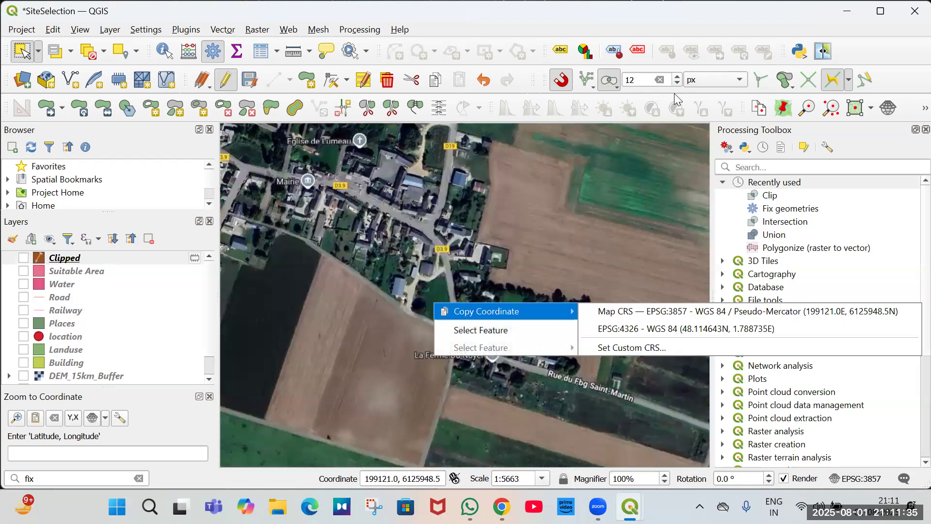
pyautogui.click(759, 111)
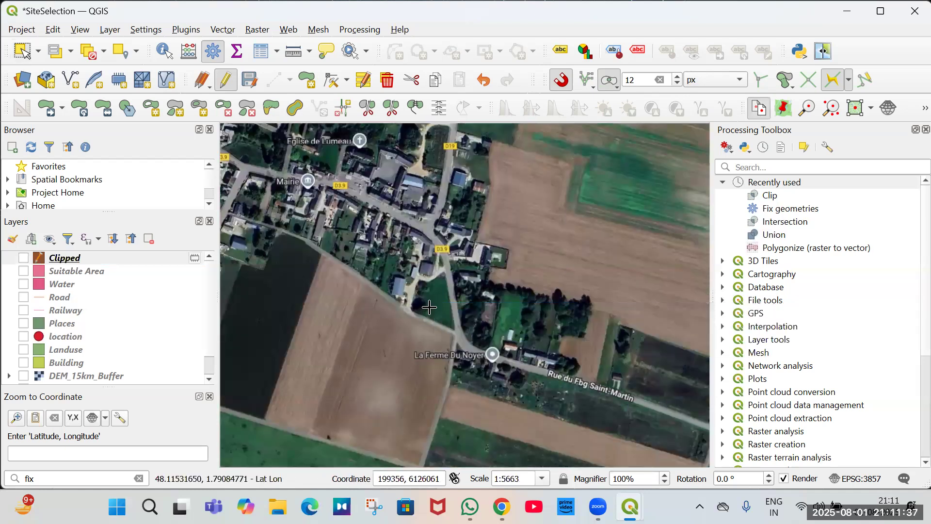
pyautogui.click(427, 354)
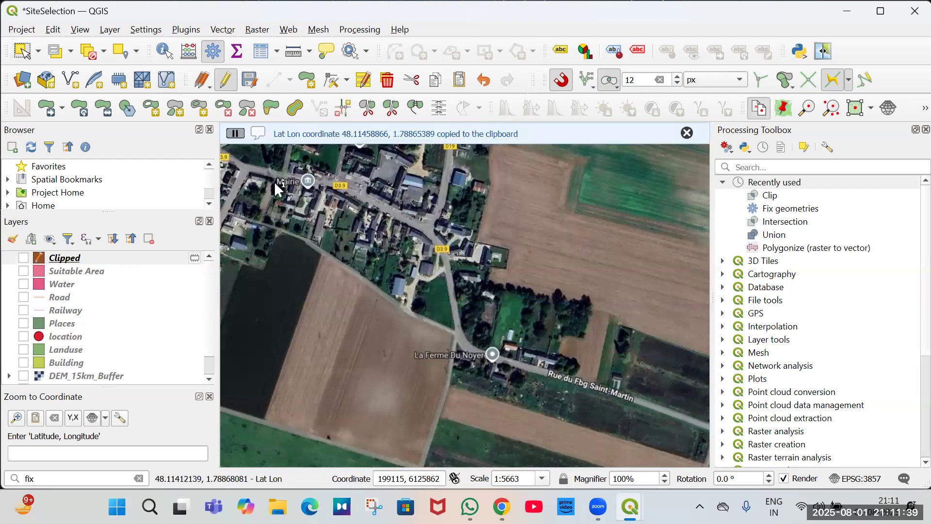
# Switch to the Géoportail de l'Urbanisme page in the browser and zoom out the zoning map around Chevilly and Orléans.
pyautogui.hotkey('alt', 'Tab')
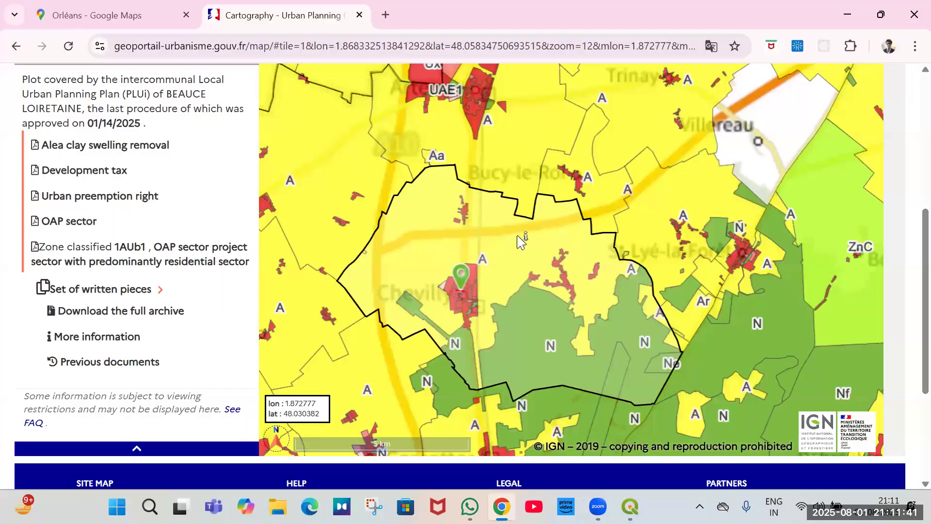
pyautogui.scroll(-2, 516, 235)
pyautogui.scroll(-1, 616, 213)
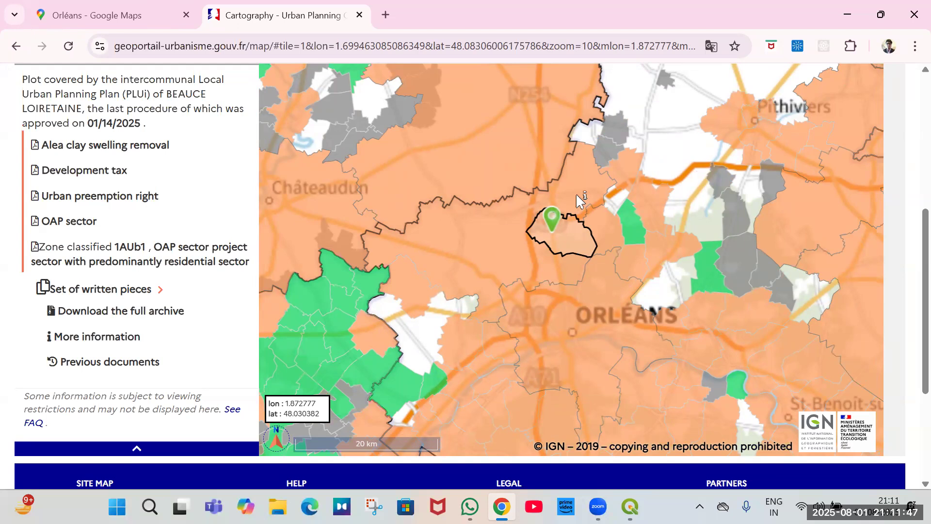
# Paste the copied latitude/longitude coordinates into the Géoportail address search box.
pyautogui.scroll(5, 910, 105)
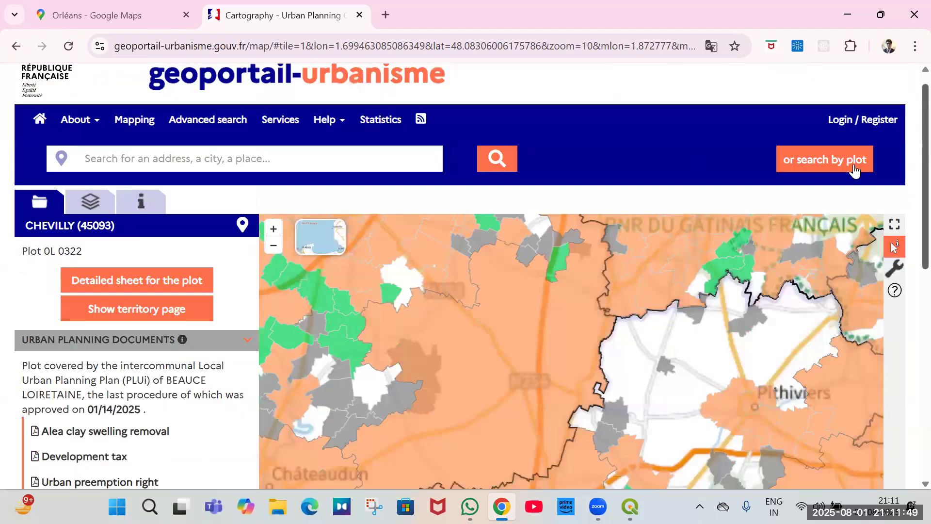
pyautogui.click(278, 164)
pyautogui.hotkey('ctrl', 'v')
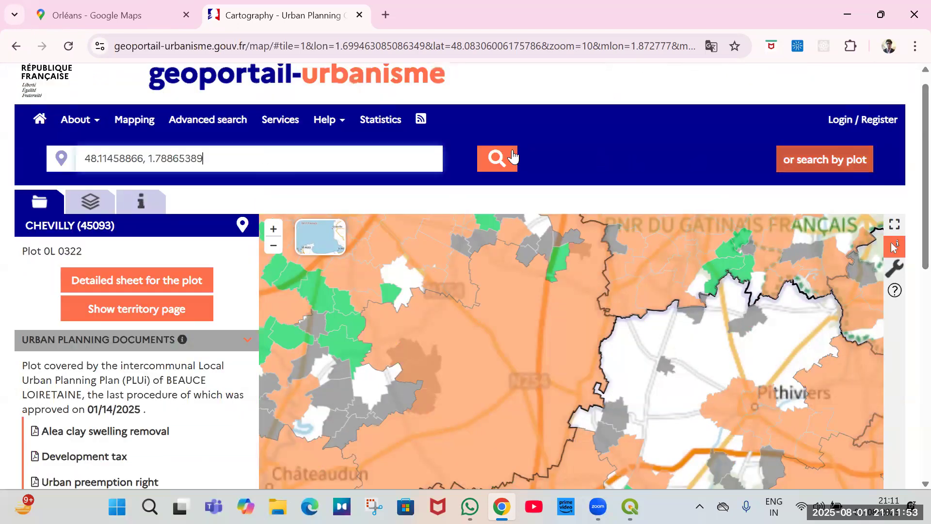
pyautogui.press('Tab')
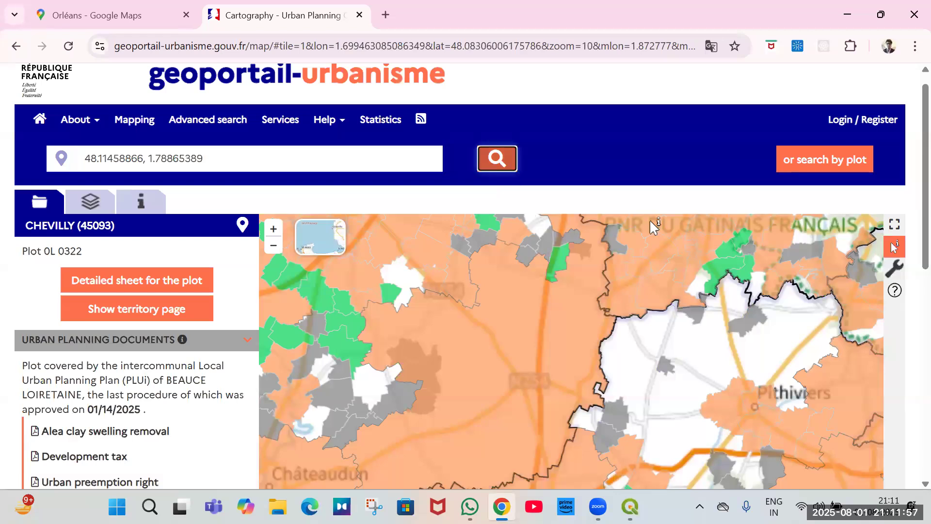
# Zoom into Chevilly on the zoning map and select the plot to read its zoning and planning documents.
pyautogui.scroll(-1, 529, 253)
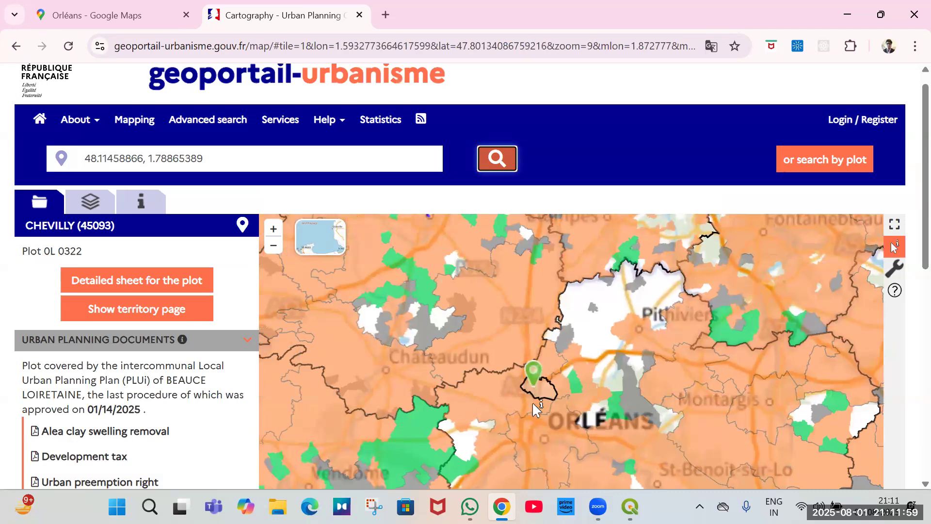
pyautogui.scroll(2, 535, 390)
pyautogui.scroll(2, 536, 359)
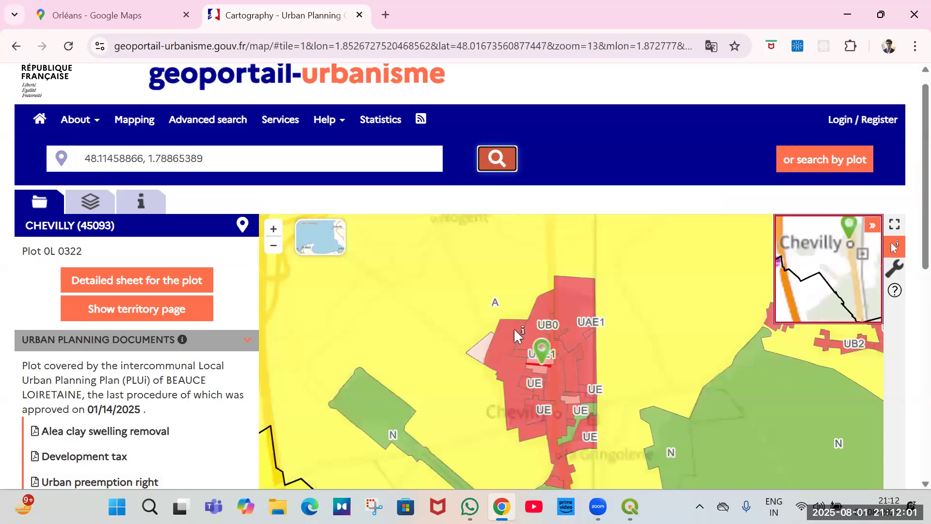
pyautogui.scroll(1, 502, 311)
pyautogui.scroll(3, 509, 323)
pyautogui.click(456, 338)
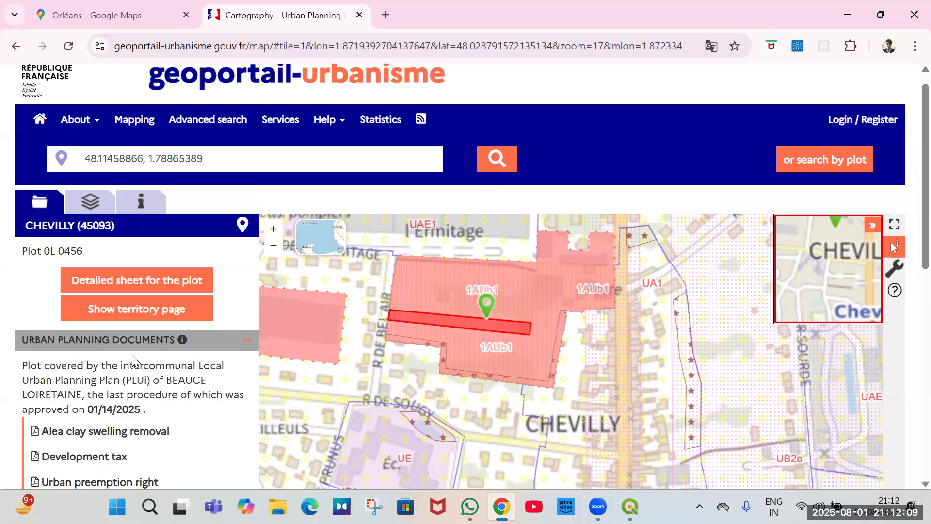
pyautogui.scroll(-1, 136, 369)
pyautogui.scroll(-2, 232, 383)
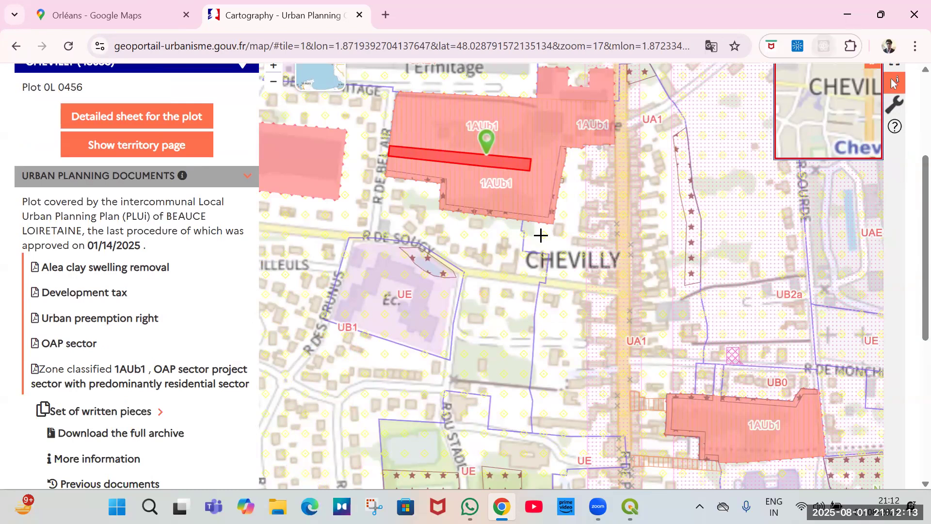
# Return to QGIS, show the Clipped layer and copy the coordinate of the polygon at Baigneaux.
pyautogui.hotkey('alt', 'Tab')
pyautogui.scroll(-4, 427, 300)
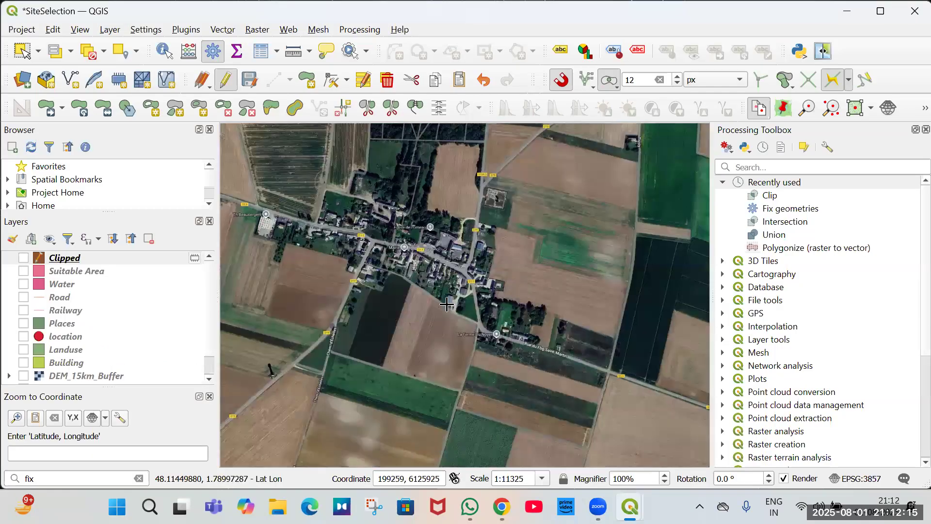
pyautogui.click(24, 257)
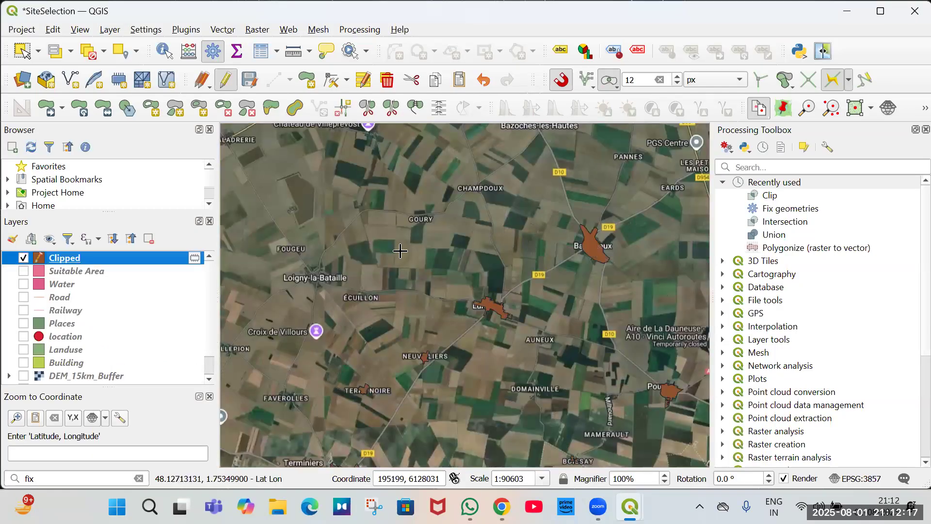
pyautogui.scroll(3, 558, 233)
pyautogui.click(235, 217)
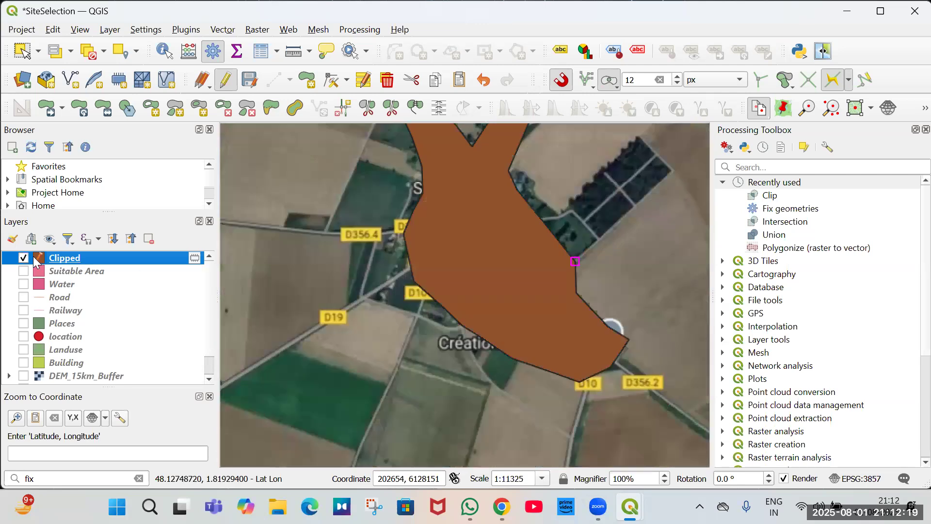
pyautogui.click(24, 257)
# Hide the Clipped layer, zoom out and copy a coordinate near Lumeau.
pyautogui.scroll(-2, 526, 231)
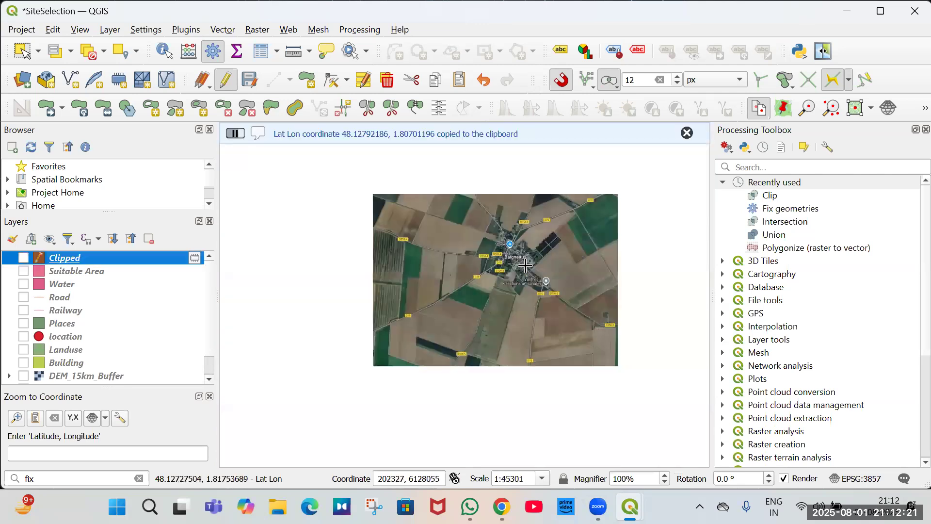
pyautogui.scroll(-1, 477, 262)
pyautogui.click(315, 256)
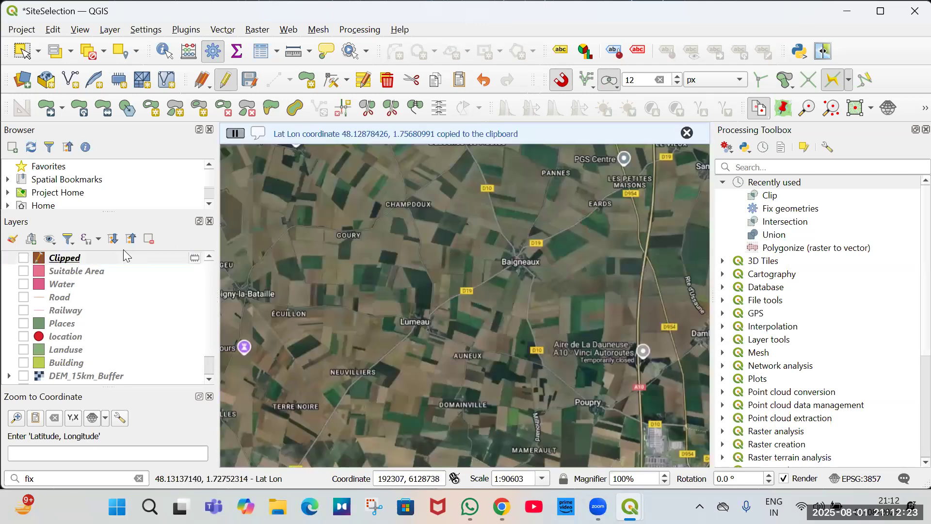
# Toggle the Clipped layer on and off to compare candidate polygons around Lumeau, Baigneaux and Poupry.
pyautogui.click(118, 251)
pyautogui.press('space')
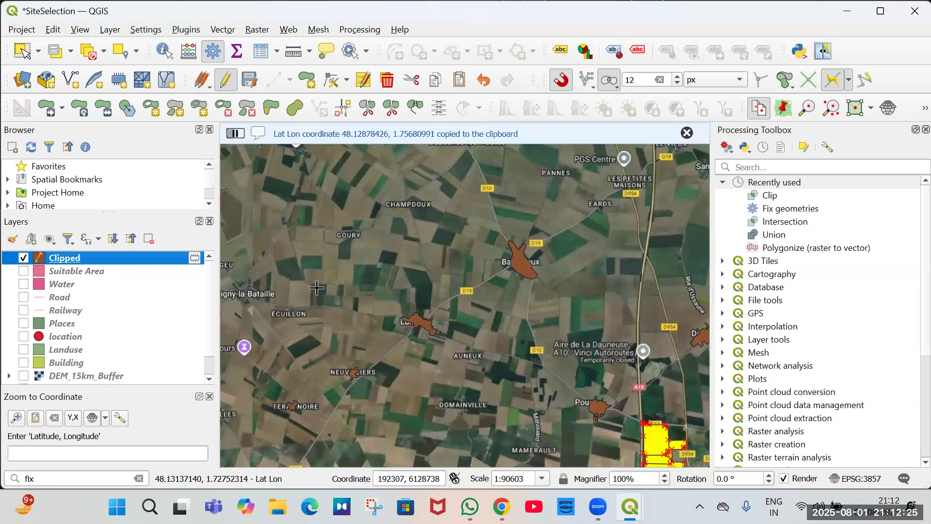
pyautogui.scroll(-2, 387, 248)
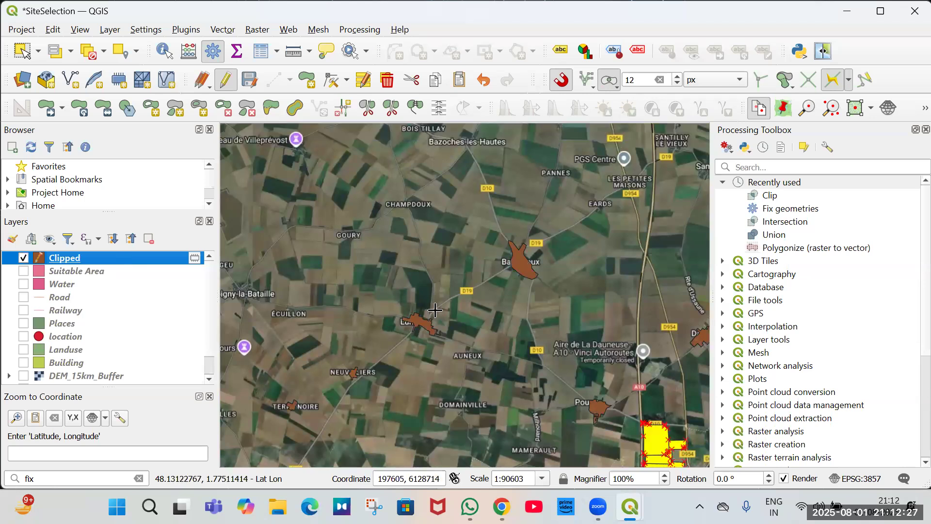
pyautogui.click(408, 291)
pyautogui.press('space')
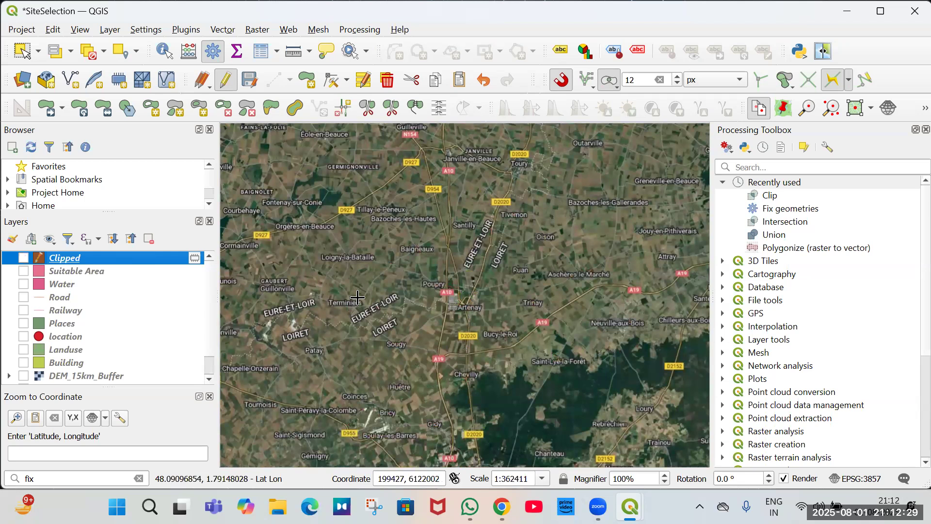
pyautogui.click(238, 258)
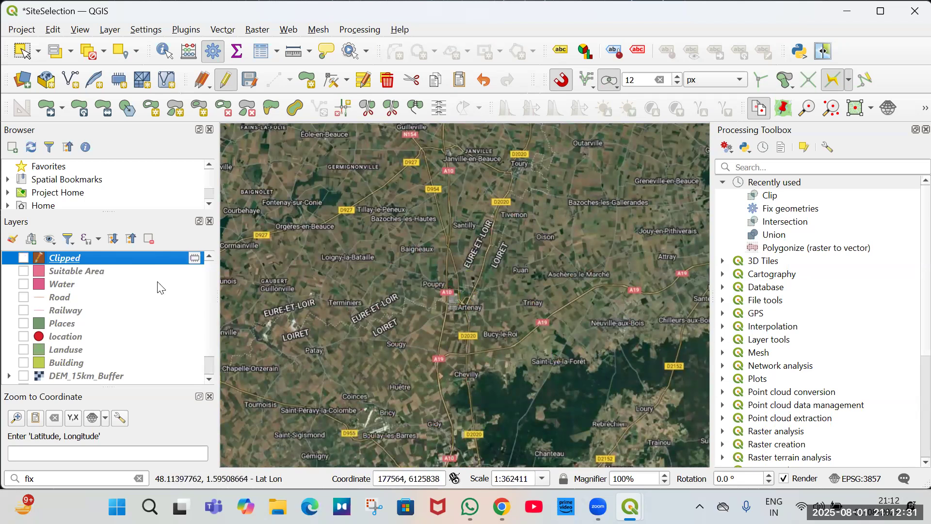
# Display the DEM_15km_Buffer raster layer over the basemap.
pyautogui.scroll(-2, 48, 359)
pyautogui.click(23, 352)
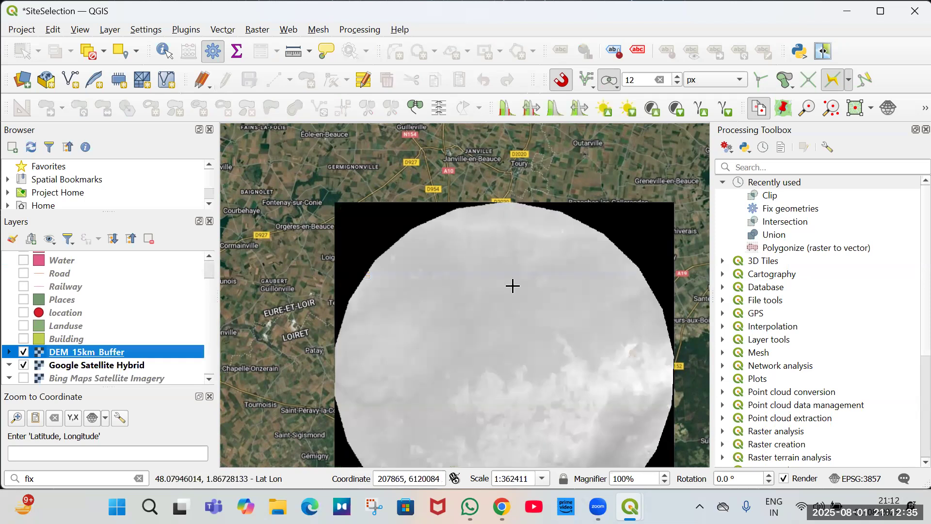
pyautogui.scroll(-1, 513, 286)
# Create an on-the-fly Raster Calculator layer with the expression "DEM_15km_Buffer@1" >10.
pyautogui.click(257, 33)
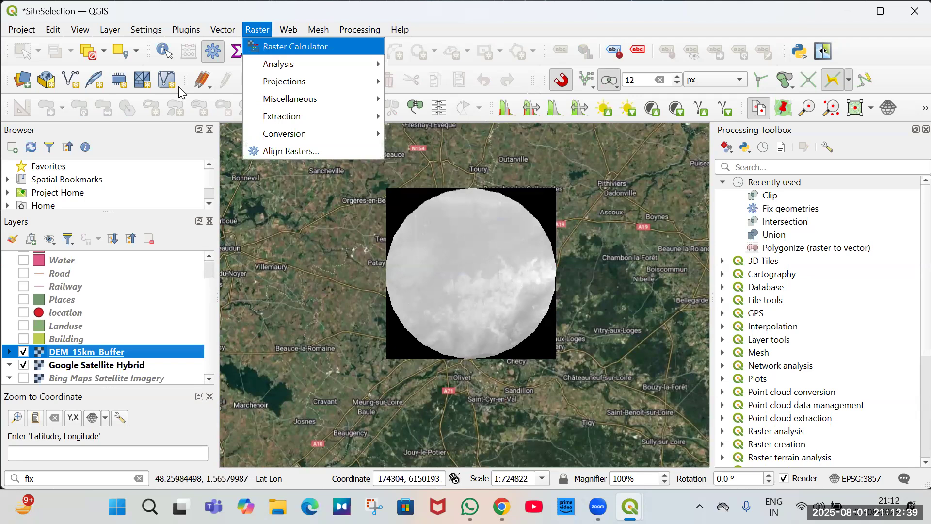
pyautogui.press('Return')
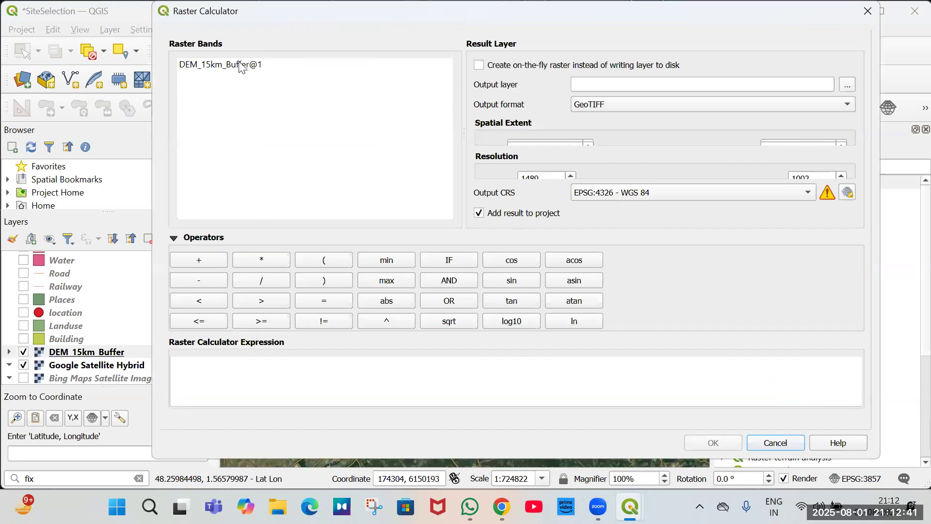
pyautogui.click(308, 364)
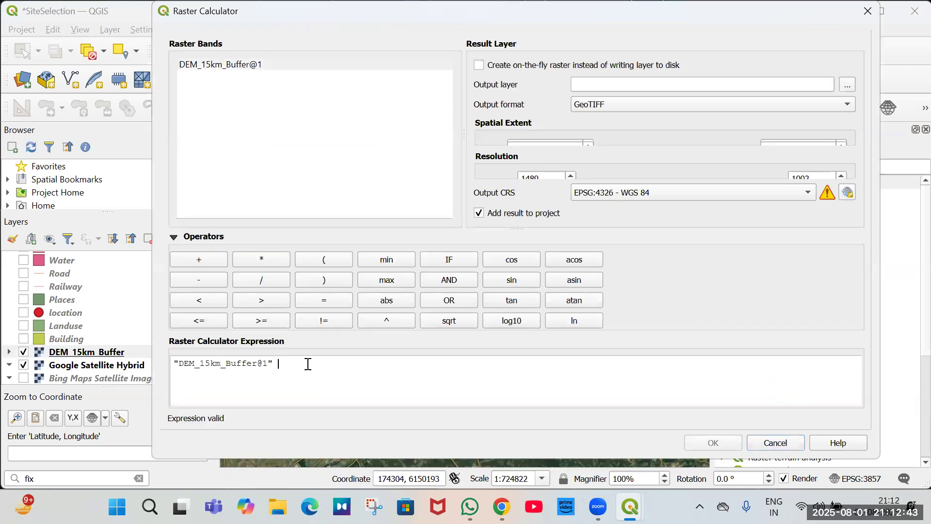
pyautogui.write('>10')
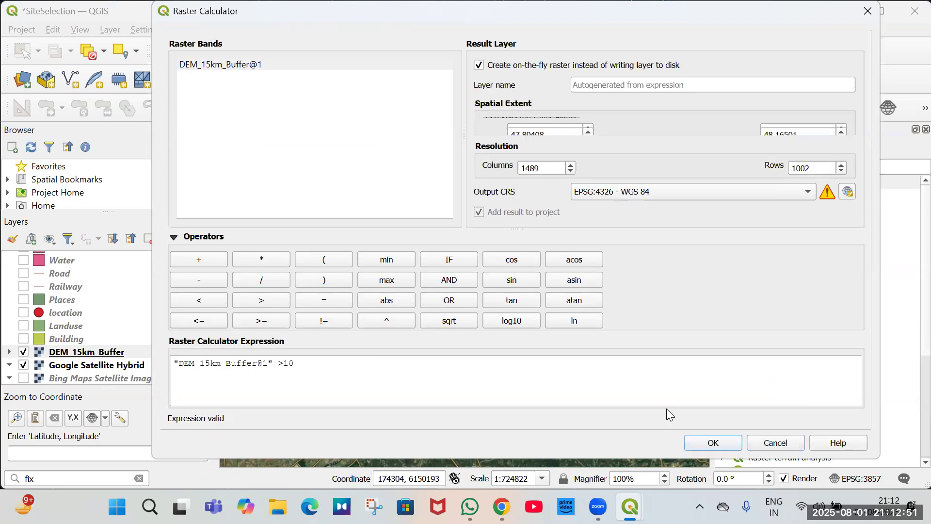
pyautogui.click(713, 442)
# Hide the DEM_15km_Buffer layer and inspect the thresholded raster result on the map.
pyautogui.scroll(-5, 79, 323)
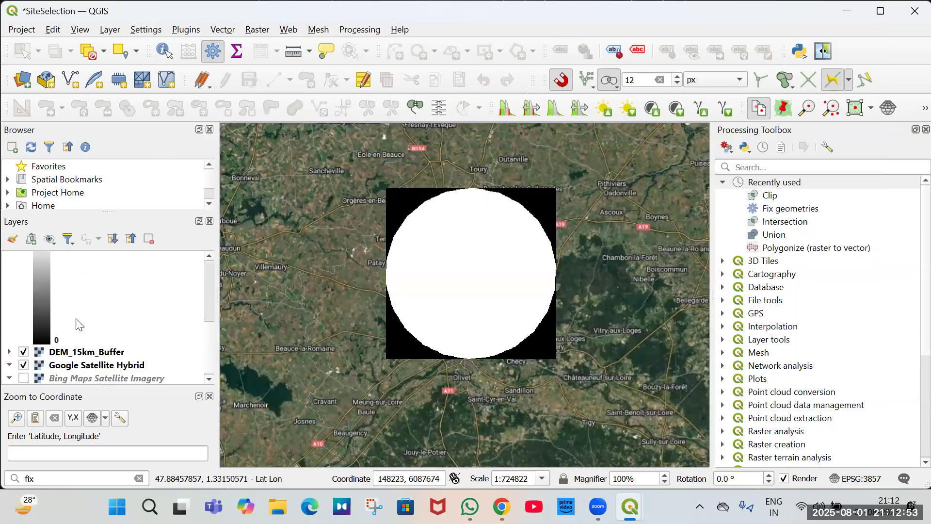
pyautogui.scroll(3, 12, 319)
pyautogui.click(10, 321)
pyautogui.click(24, 352)
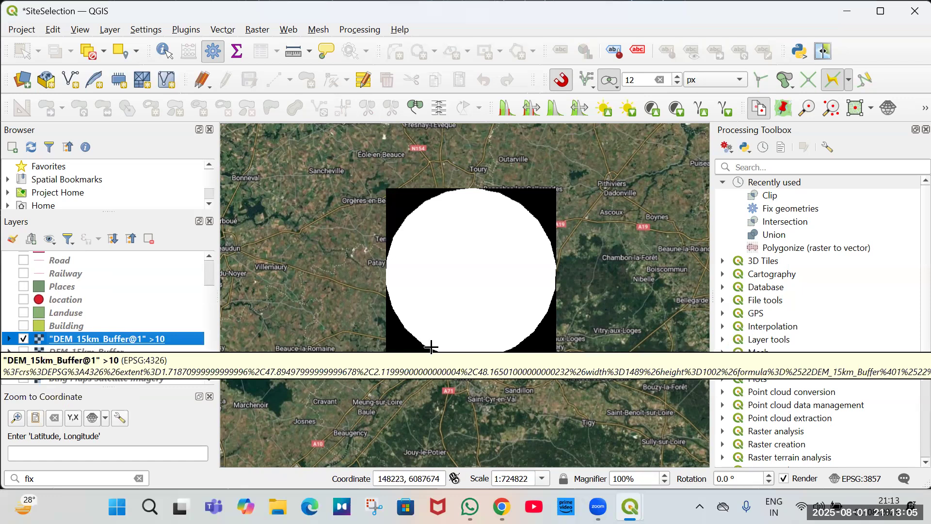
pyautogui.scroll(2, 458, 311)
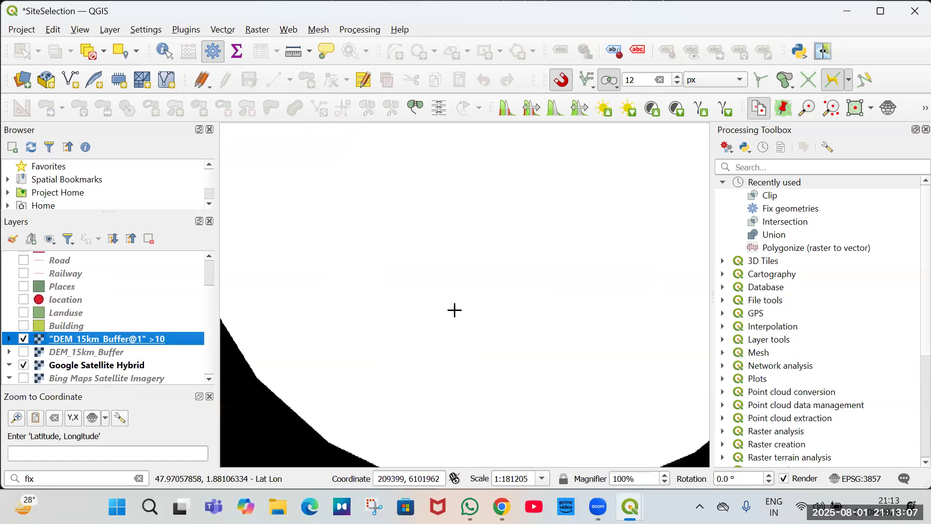
pyautogui.scroll(-2, 454, 310)
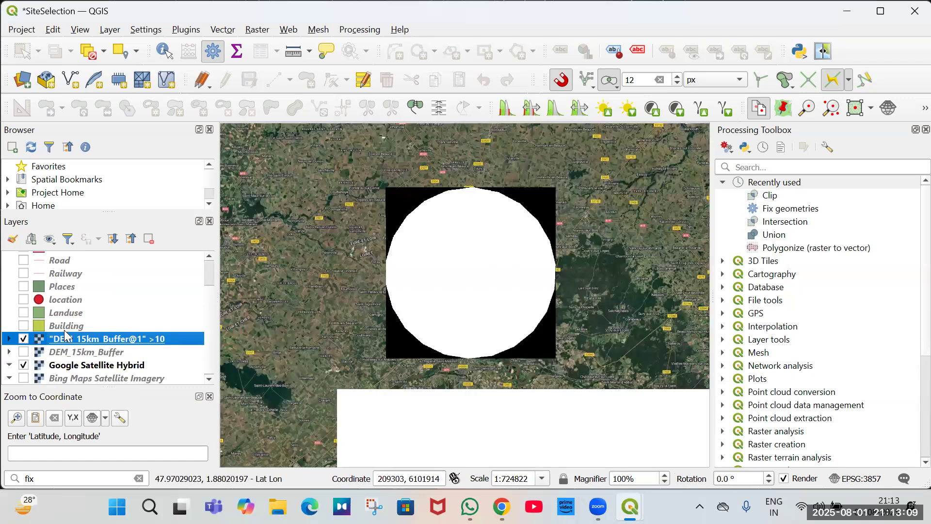
pyautogui.click(151, 251)
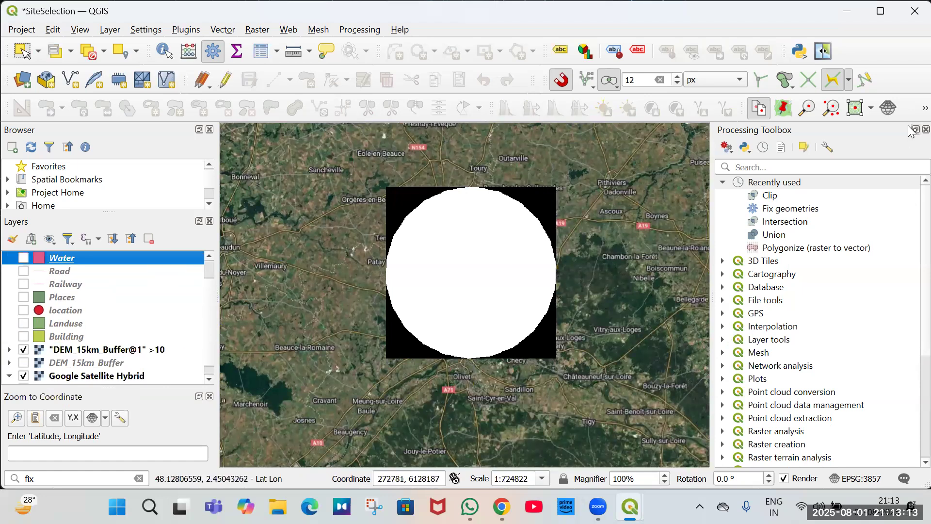
# Search the Processing Toolbox for slope and run GDAL Slope on the DEM_15km_Buffer layer with default settings.
pyautogui.click(213, 51)
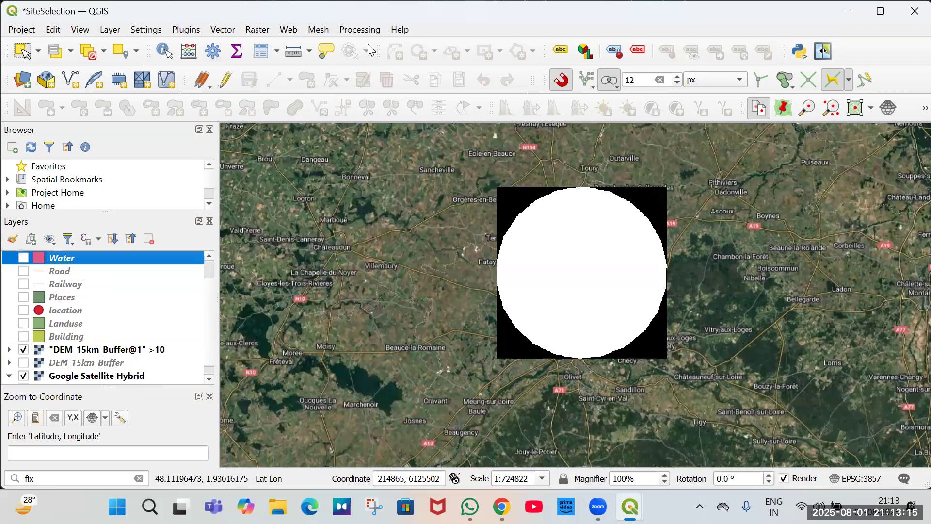
pyautogui.click(359, 29)
pyautogui.hotkey('ctrl', 'alt', 't')
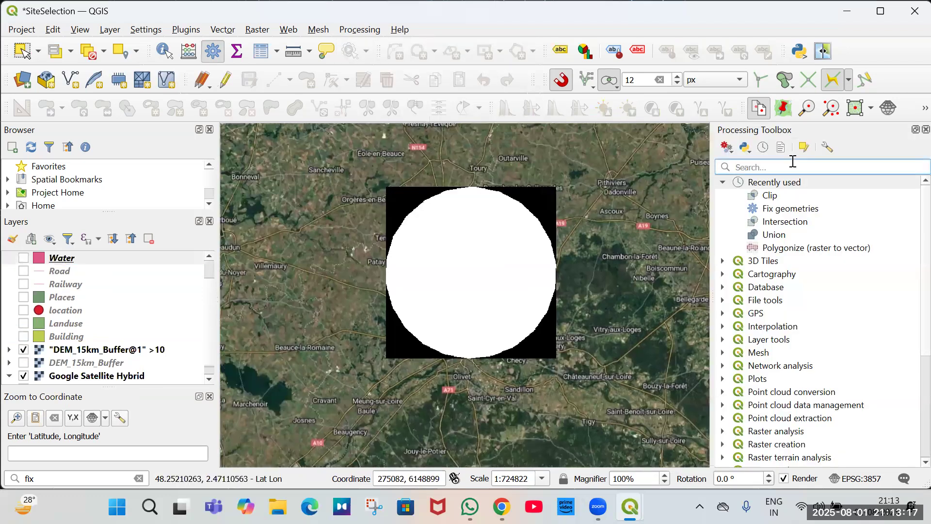
pyautogui.click(793, 165)
pyautogui.write('slope')
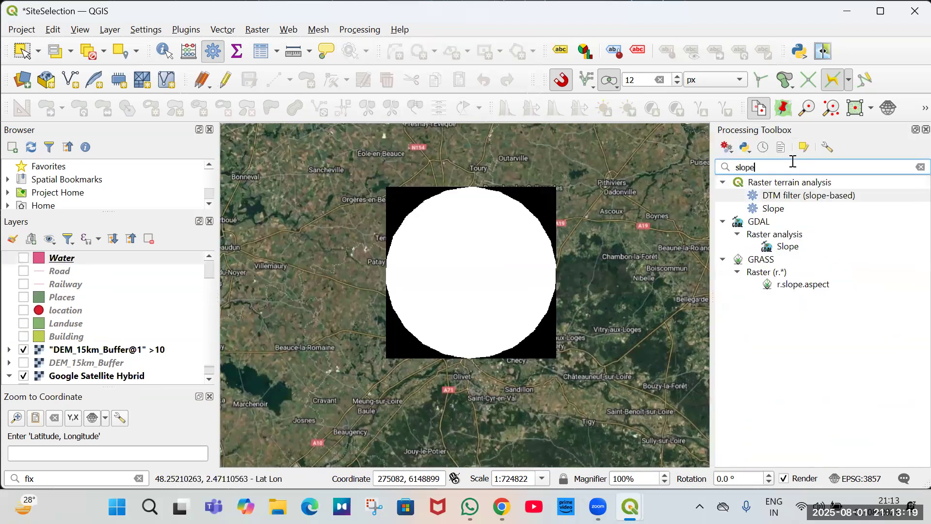
pyautogui.click(785, 247)
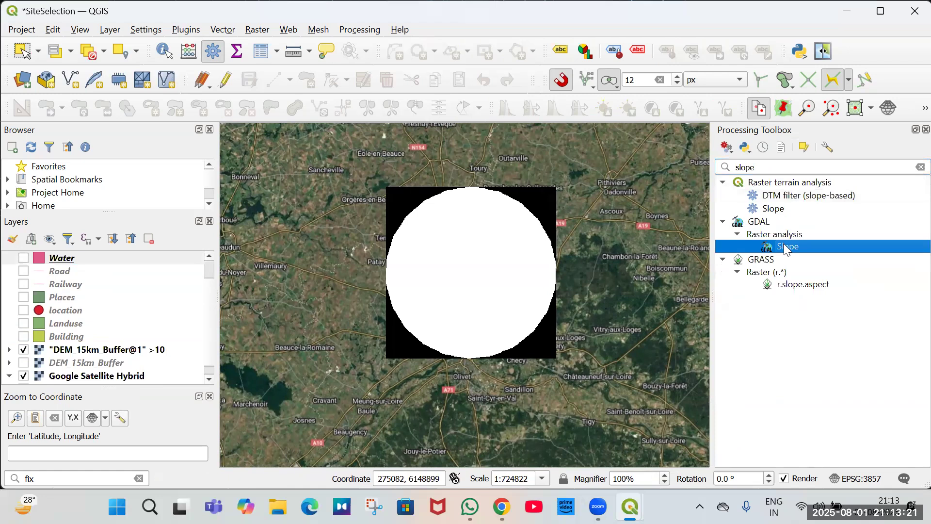
pyautogui.doubleClick(787, 248)
pyautogui.click(294, 92)
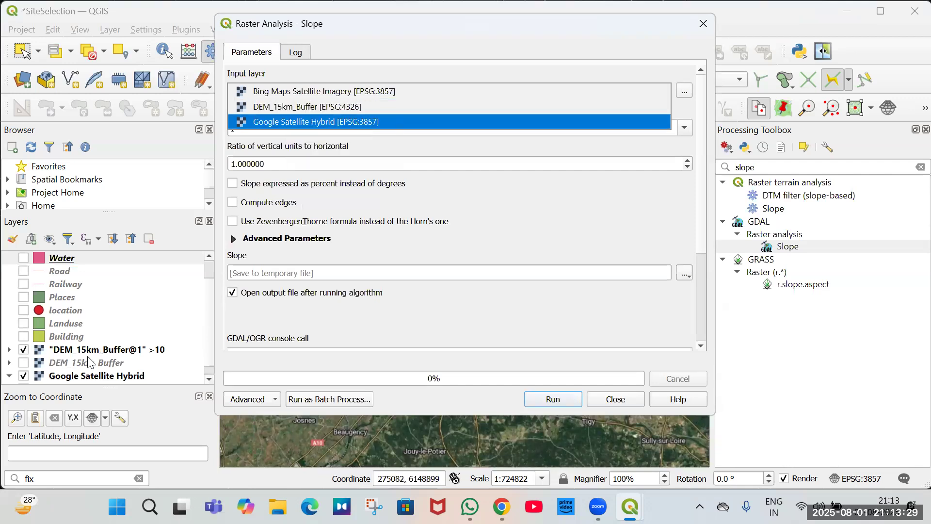
pyautogui.click(73, 363)
pyautogui.scroll(-1, 291, 91)
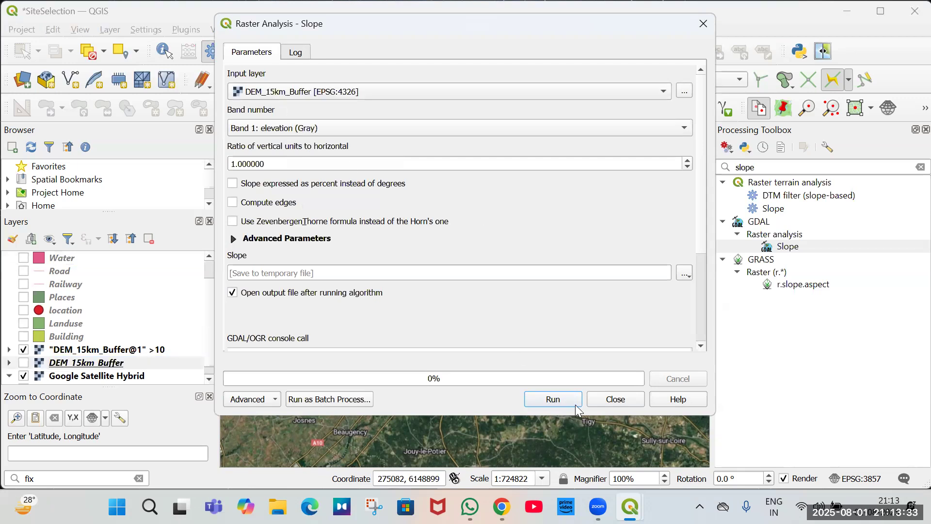
pyautogui.click(553, 399)
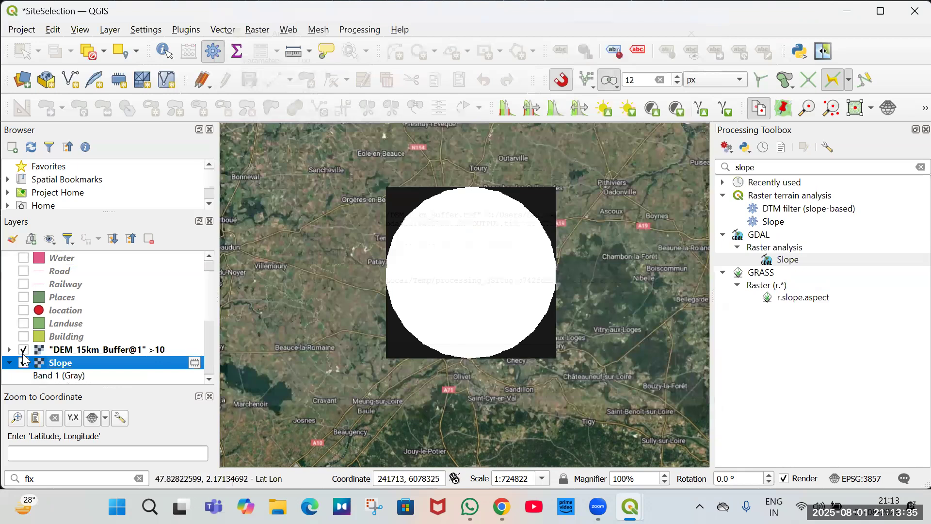
# Remove the "DEM_15km_Buffer@1" >10 layer from the project and collapse the Slope layer's legend.
pyautogui.scroll(-1, 85, 369)
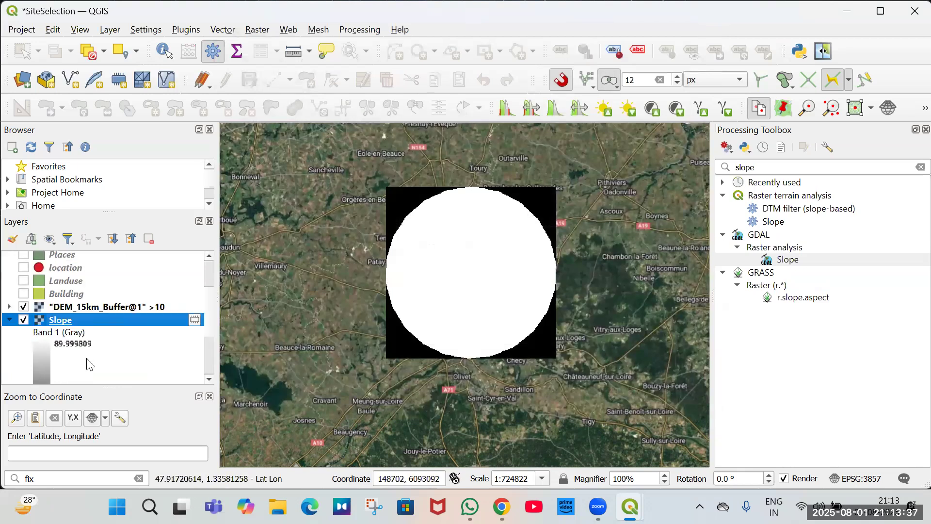
pyautogui.click(63, 307)
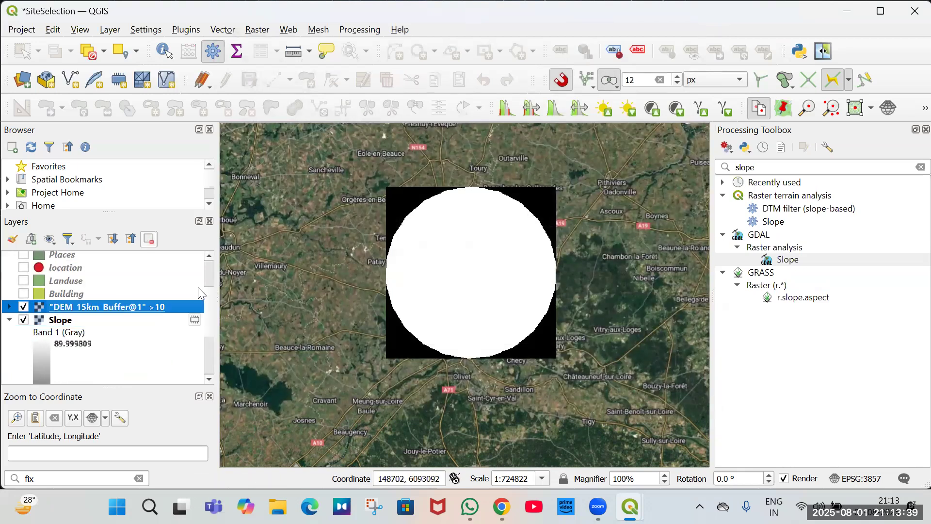
pyautogui.click(148, 238)
pyautogui.click(443, 272)
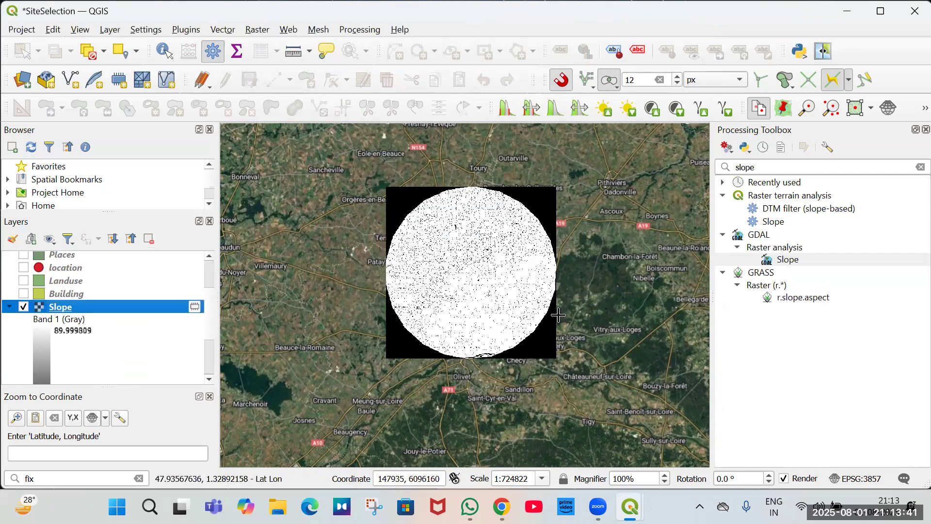
pyautogui.click(10, 307)
# Create a Raster Calculator layer with the expression "Slope@1" >10.
pyautogui.click(258, 30)
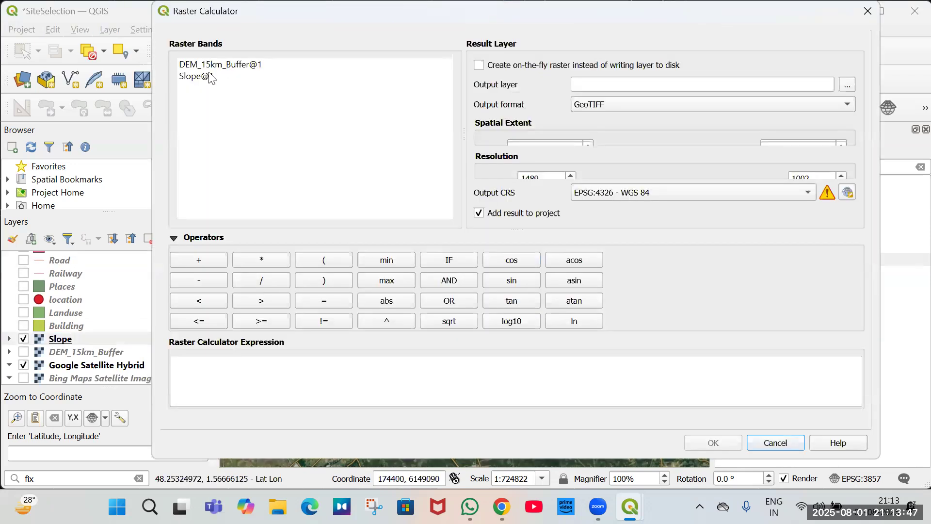
pyautogui.doubleClick(212, 76)
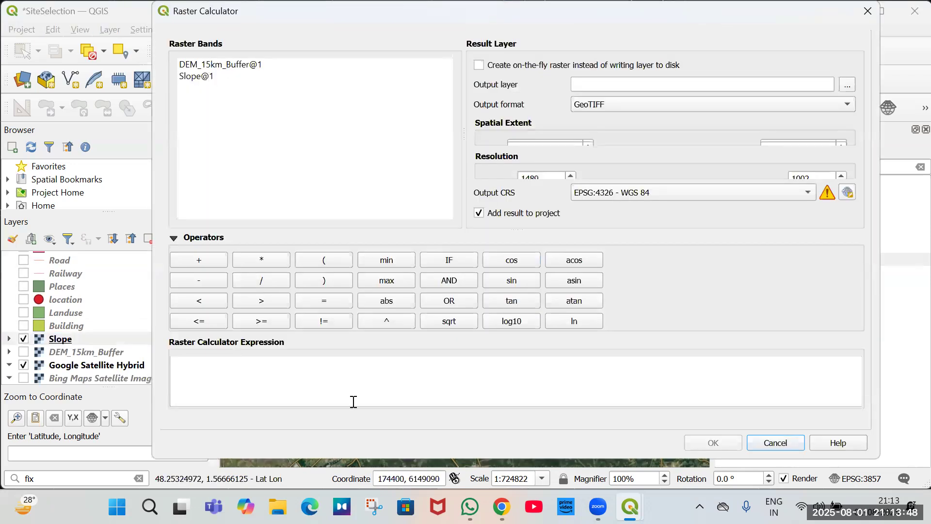
pyautogui.click(307, 375)
pyautogui.write('>10')
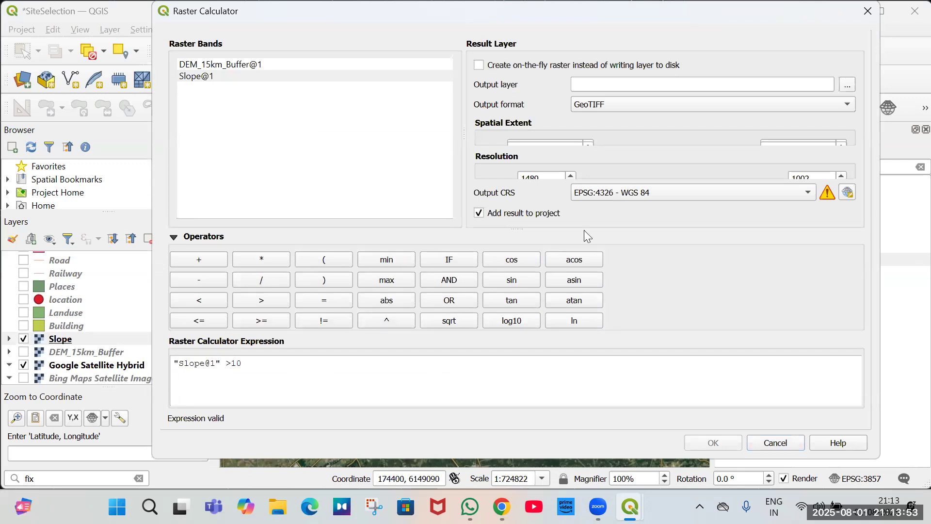
pyautogui.press('Return')
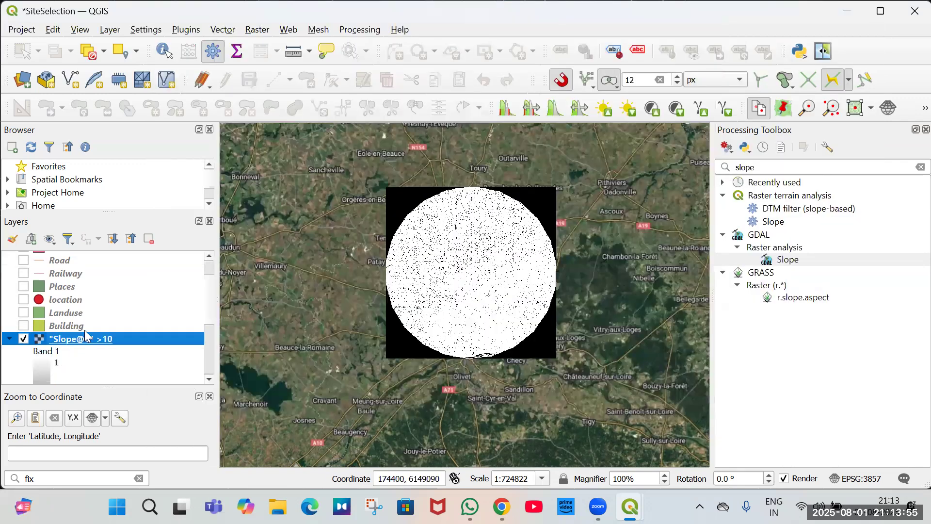
# Zoom into the slope threshold raster and toggle its visibility to compare steep areas with the satellite basemap.
pyautogui.scroll(-5, 73, 337)
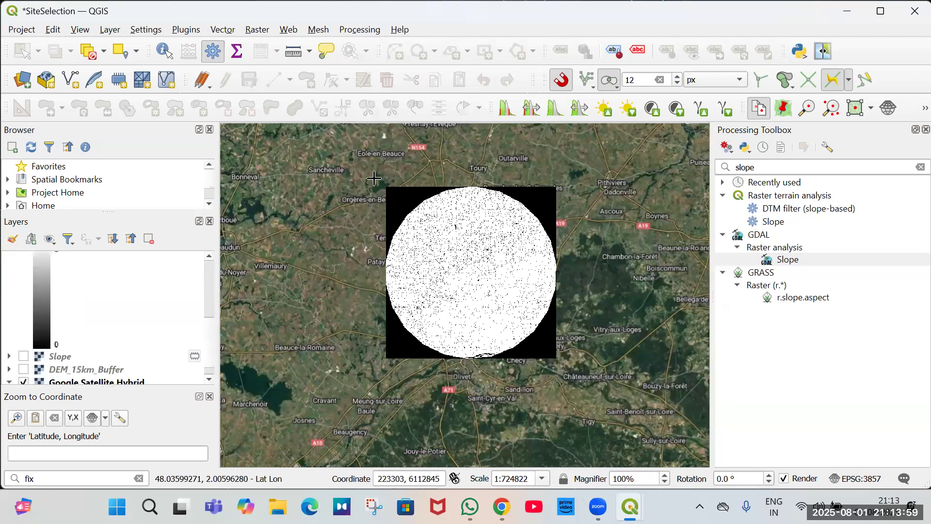
pyautogui.scroll(1, 484, 246)
pyautogui.scroll(3, 518, 208)
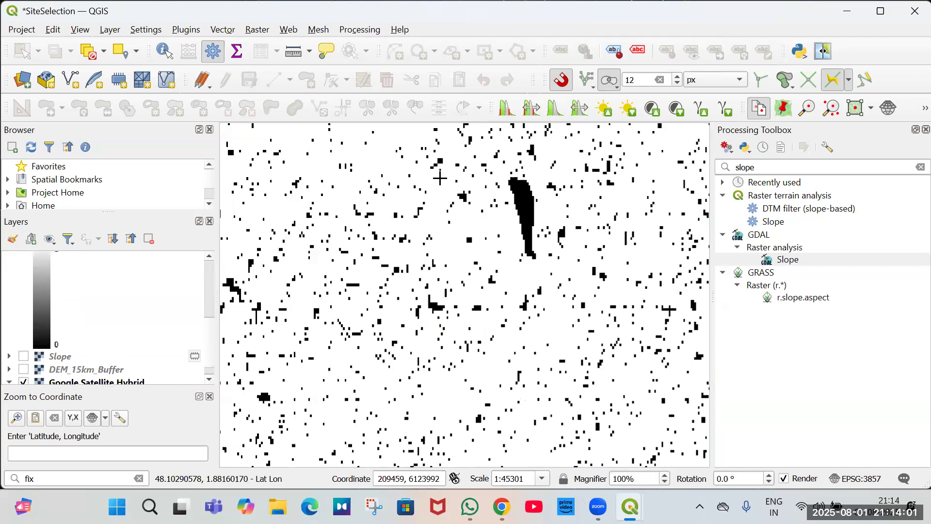
pyautogui.scroll(1, 524, 208)
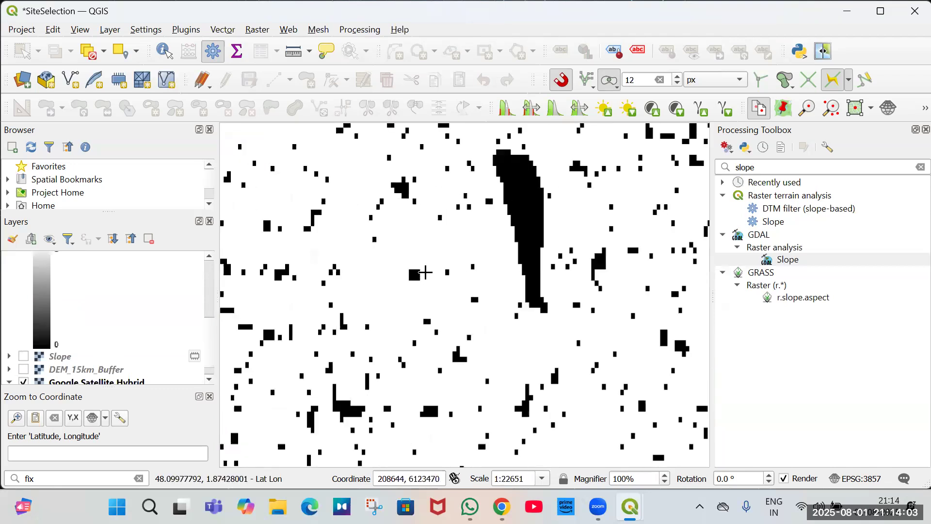
pyautogui.click(23, 326)
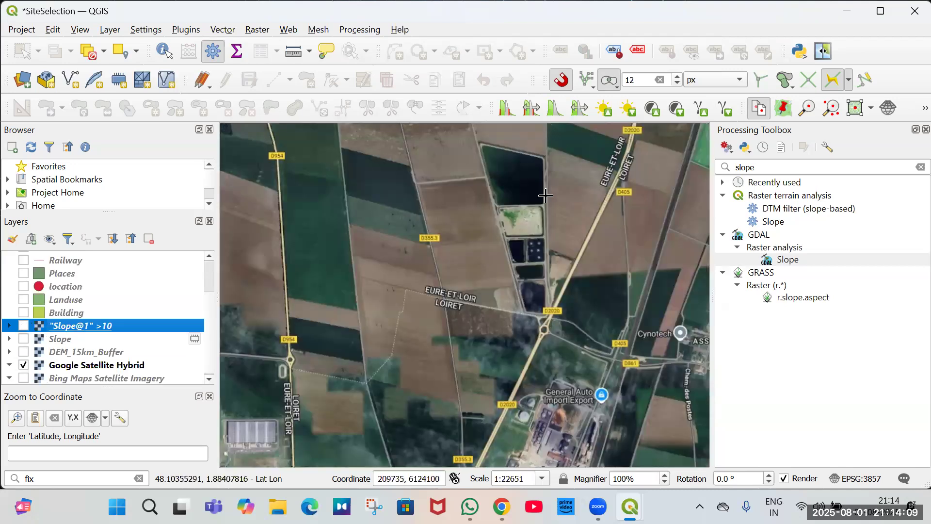
pyautogui.click(24, 326)
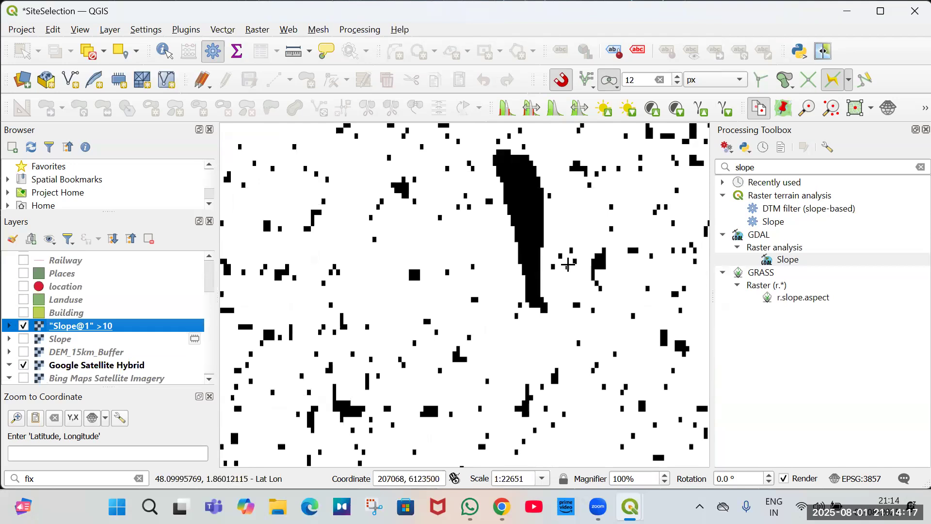
pyautogui.scroll(-1, 568, 265)
pyautogui.scroll(-2, 650, 354)
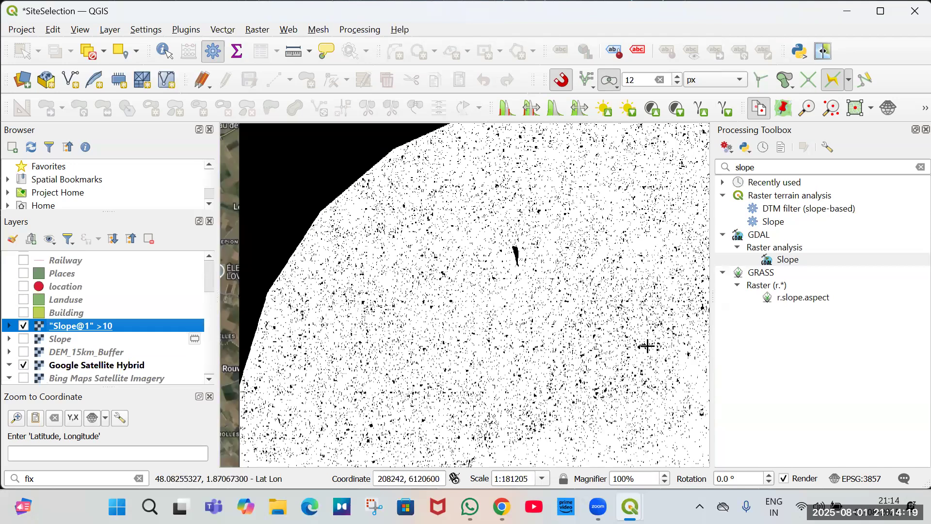
pyautogui.scroll(5, 631, 339)
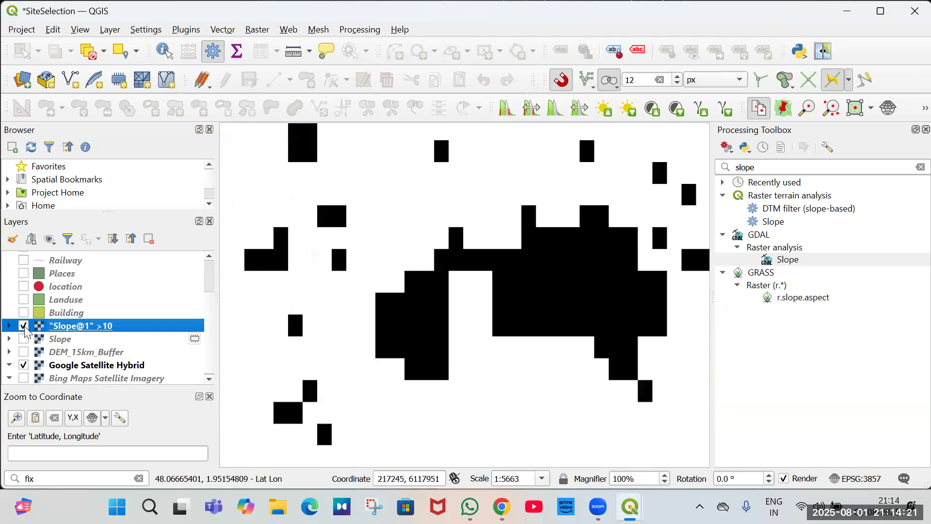
pyautogui.click(23, 326)
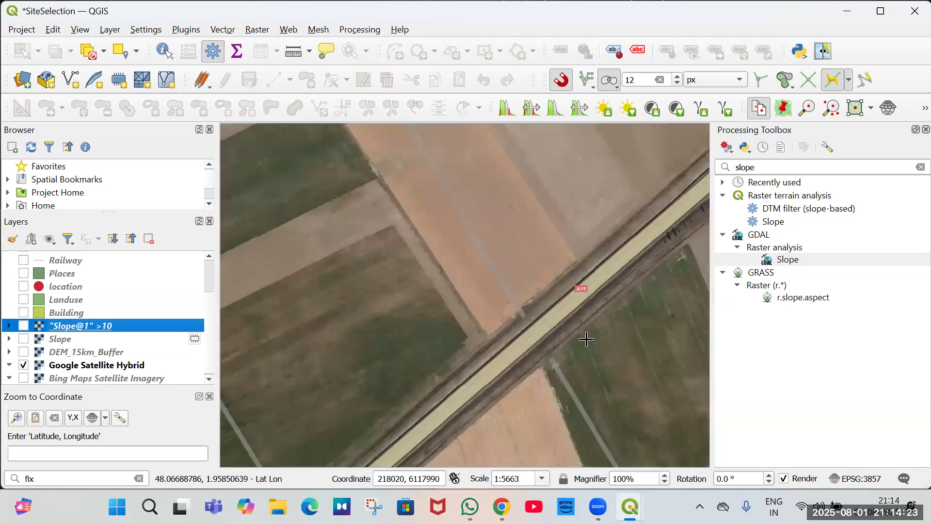
pyautogui.click(24, 326)
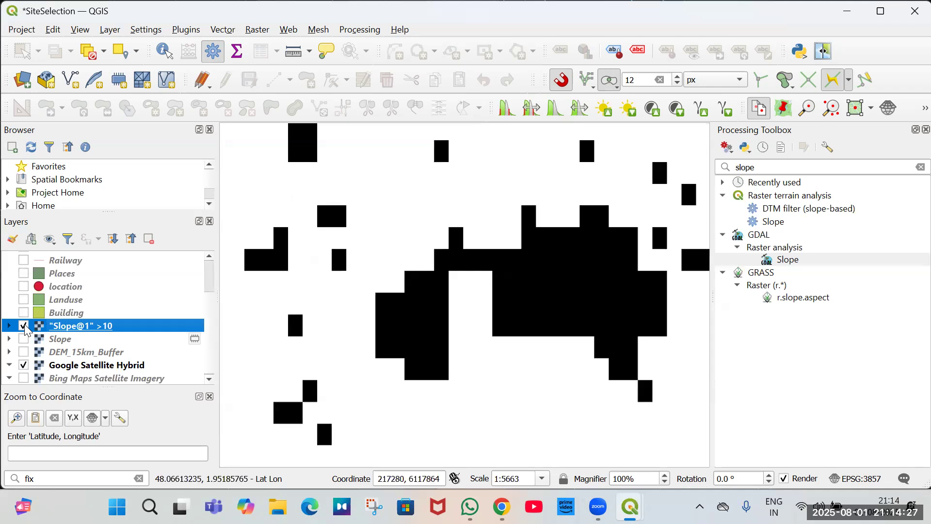
pyautogui.click(24, 326)
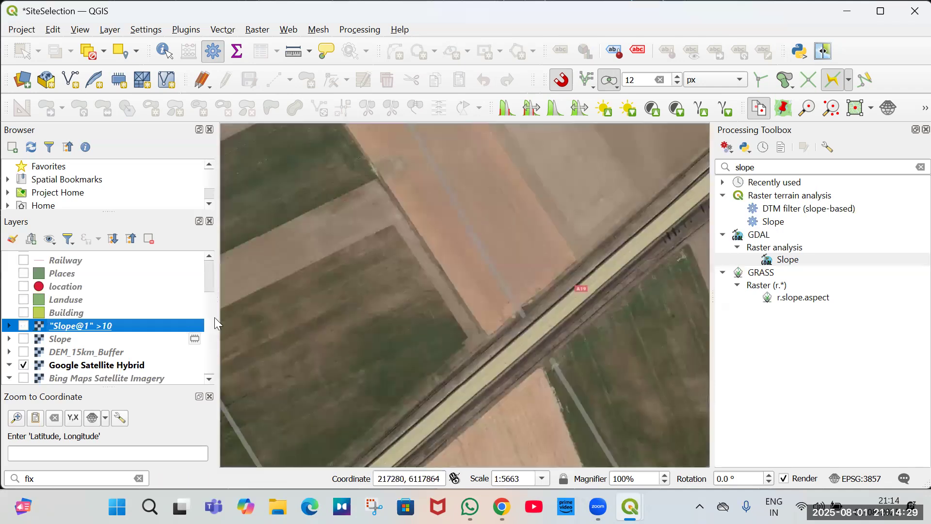
# Zoom around the Loire riverbank and compare the slope threshold raster against the basemap before zooming back out.
pyautogui.scroll(-3, 541, 225)
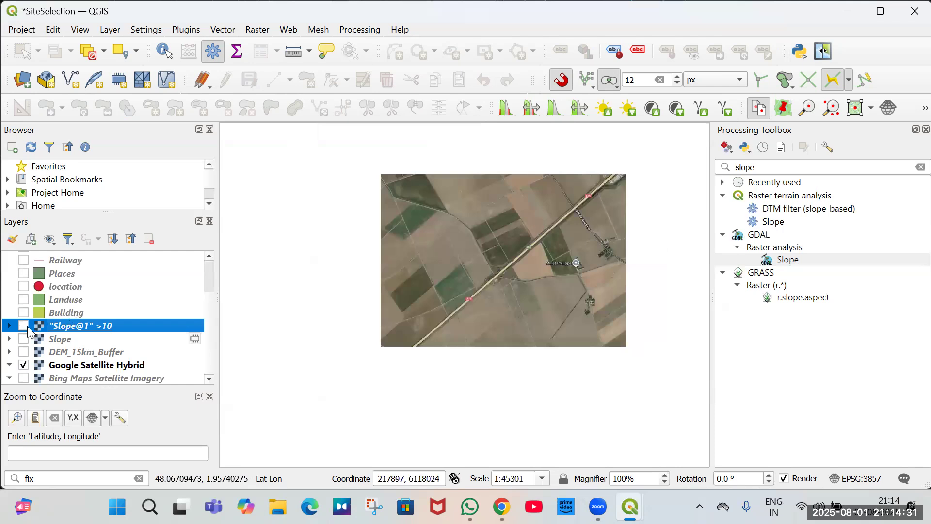
pyautogui.scroll(-1, 508, 266)
pyautogui.press('space')
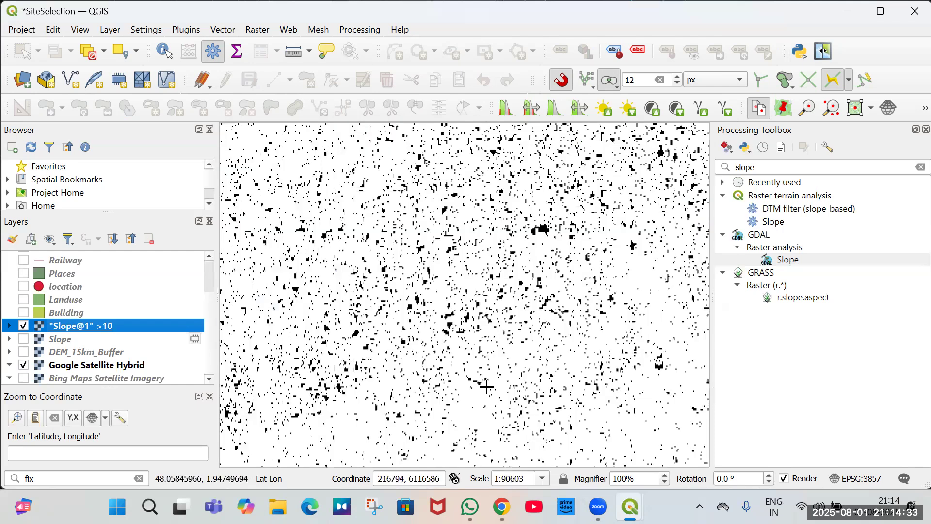
pyautogui.scroll(-3, 486, 386)
pyautogui.scroll(4, 484, 412)
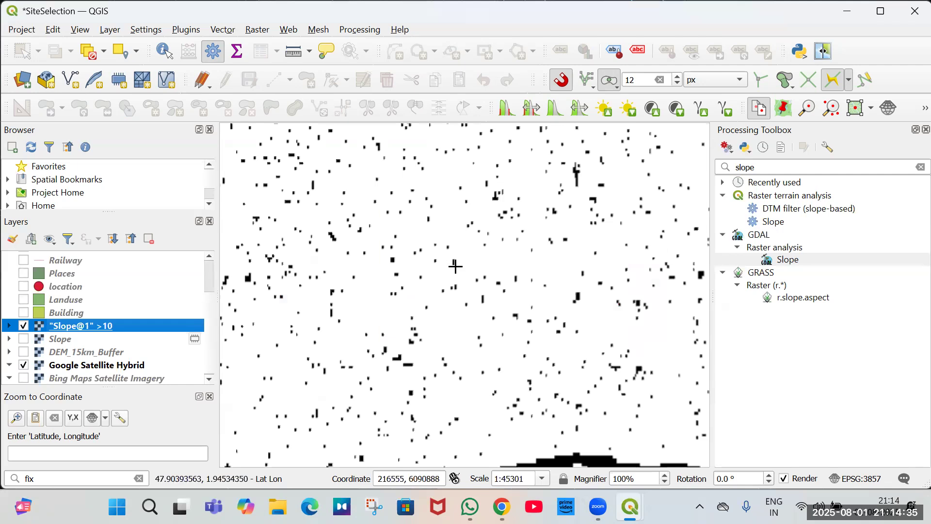
pyautogui.click(464, 293)
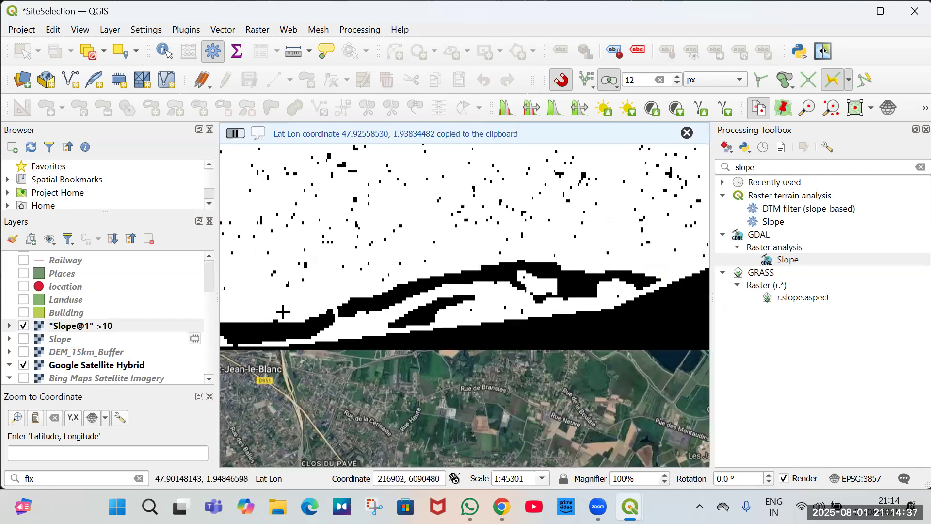
pyautogui.scroll(1, 280, 312)
pyautogui.click(26, 326)
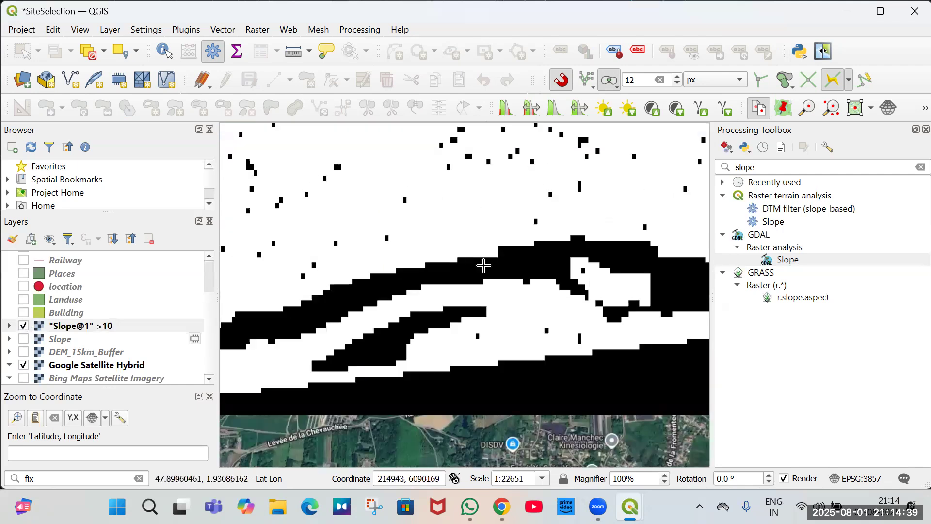
pyautogui.click(25, 327)
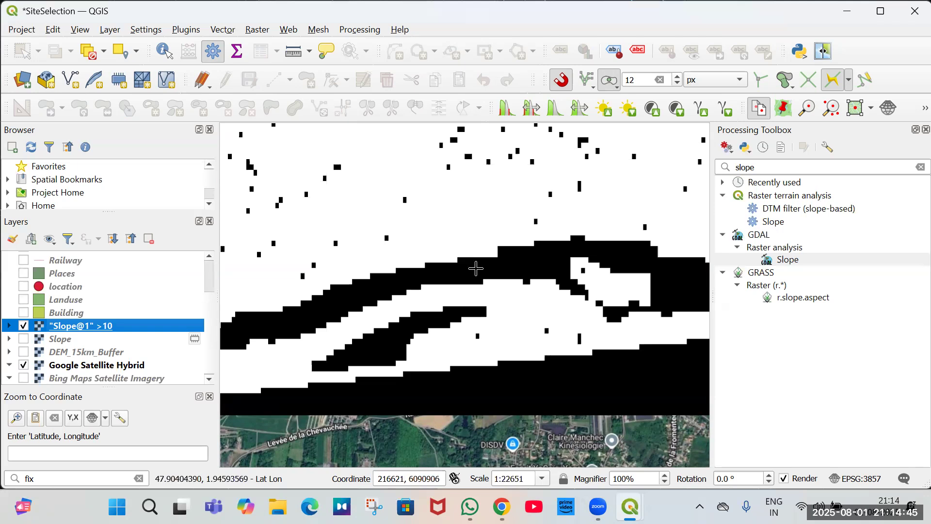
pyautogui.scroll(-2, 478, 291)
pyautogui.scroll(-3, 478, 255)
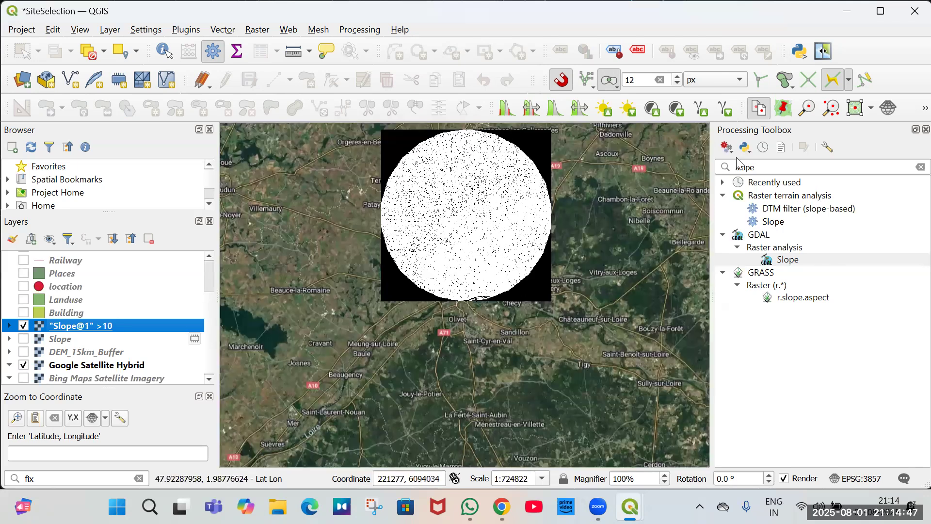
# Search the Processing Toolbox for raster to vector and select the GDAL Polygonize tool.
pyautogui.click(916, 166)
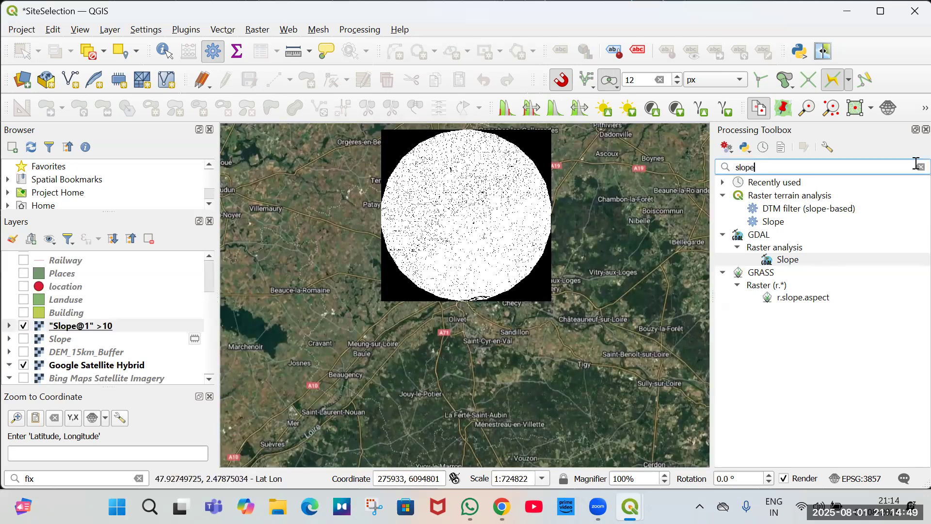
pyautogui.press('BackSpace')
pyautogui.press('BackSpace')
pyautogui.press('BackSpace')
pyautogui.press('BackSpace')
pyautogui.press('BackSpace')
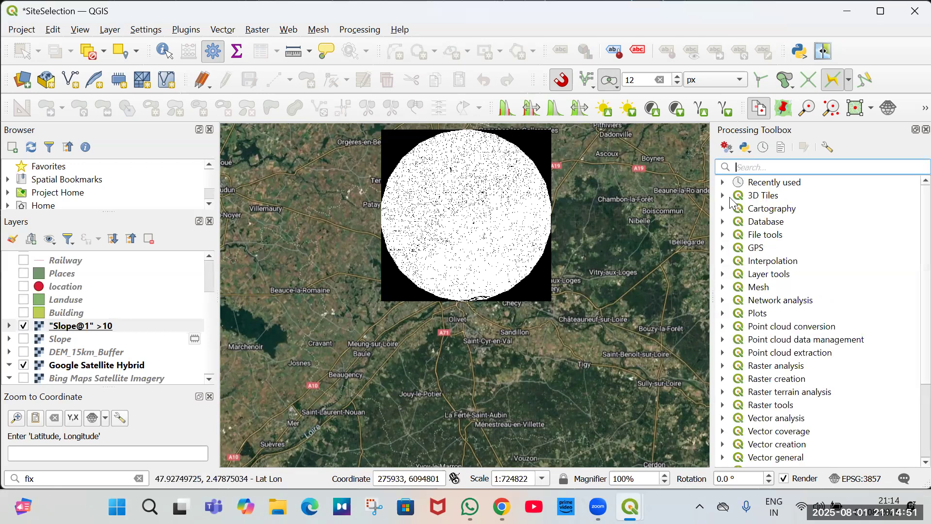
pyautogui.click(722, 183)
pyautogui.write('ra')
pyautogui.press('BackSpace')
pyautogui.press('BackSpace')
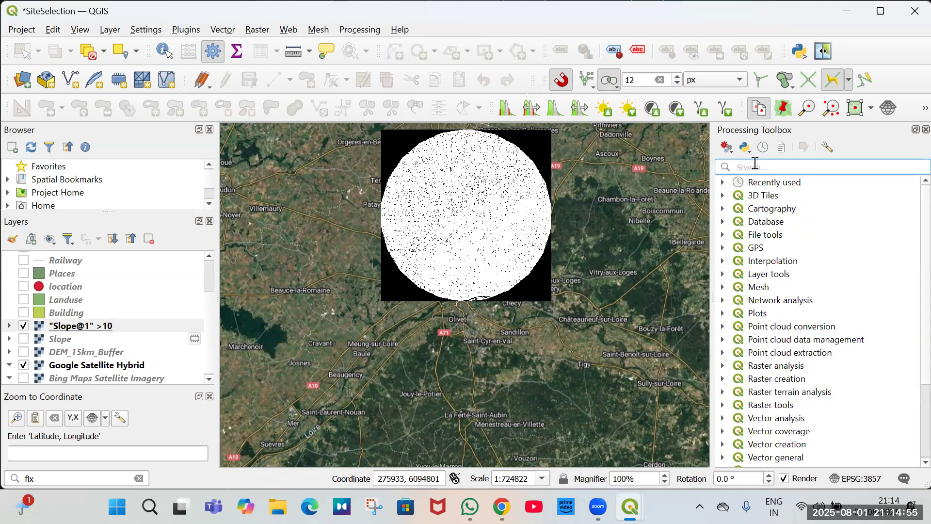
pyautogui.write('raster')
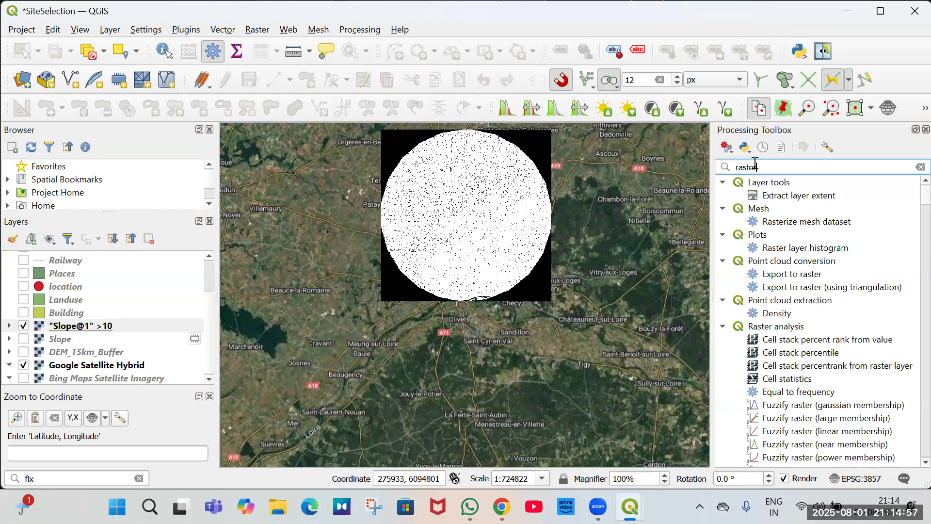
pyautogui.write(' to vector')
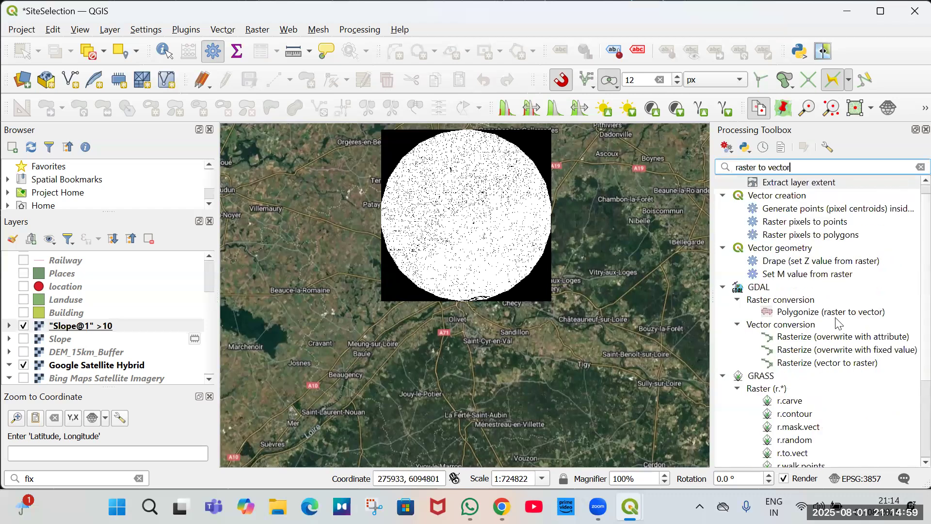
pyautogui.click(791, 310)
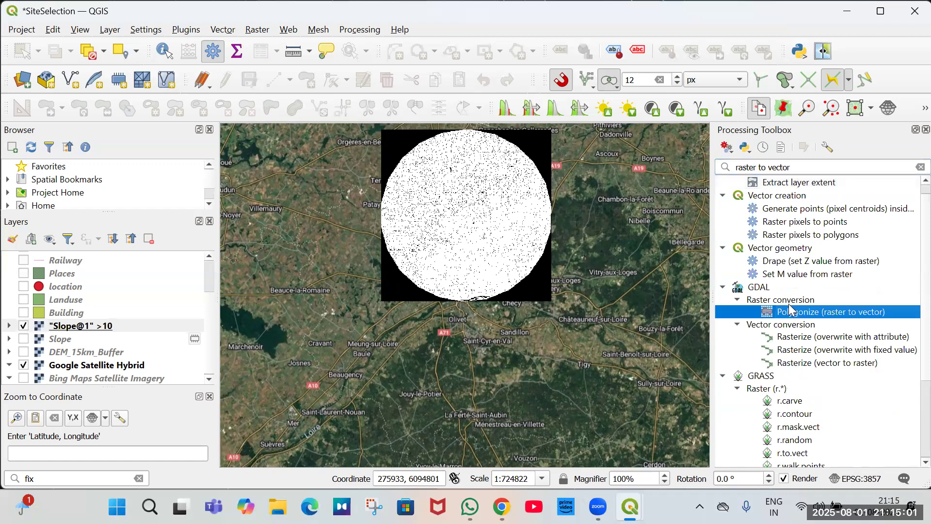
pyautogui.doubleClick(820, 317)
pyautogui.click(281, 95)
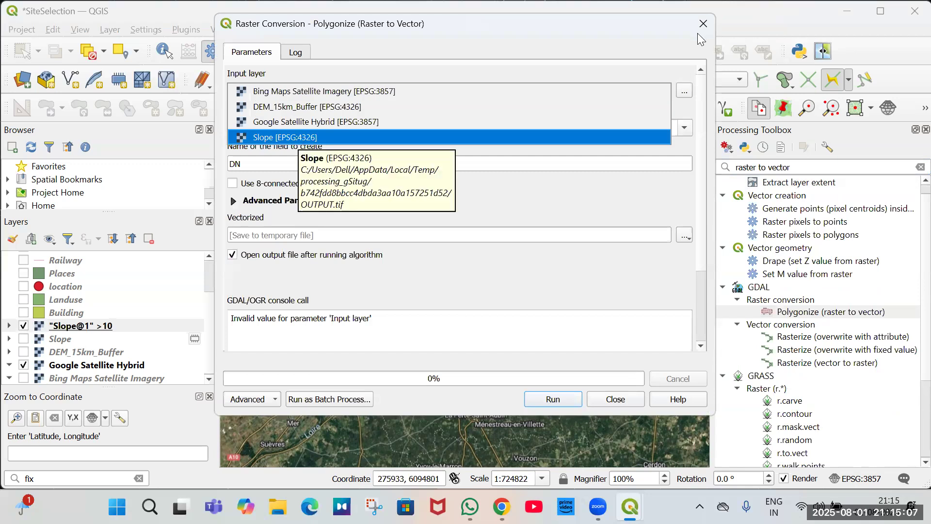
pyautogui.click(612, 403)
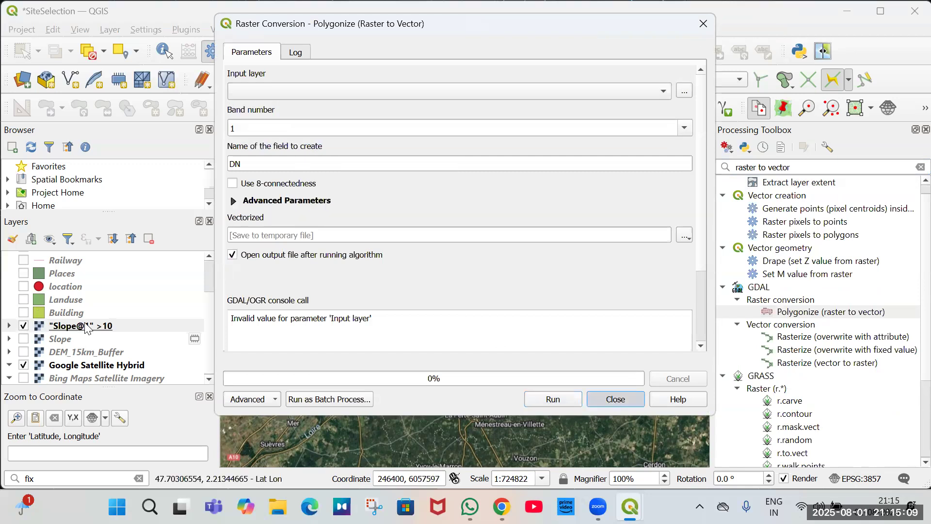
# Export the slope threshold raster as a GeoTIFF named Slopedegree in the Day 1 folder, using the project CRS EPSG:3857.
pyautogui.rightClick(87, 325)
pyautogui.moveTo(291, 261)
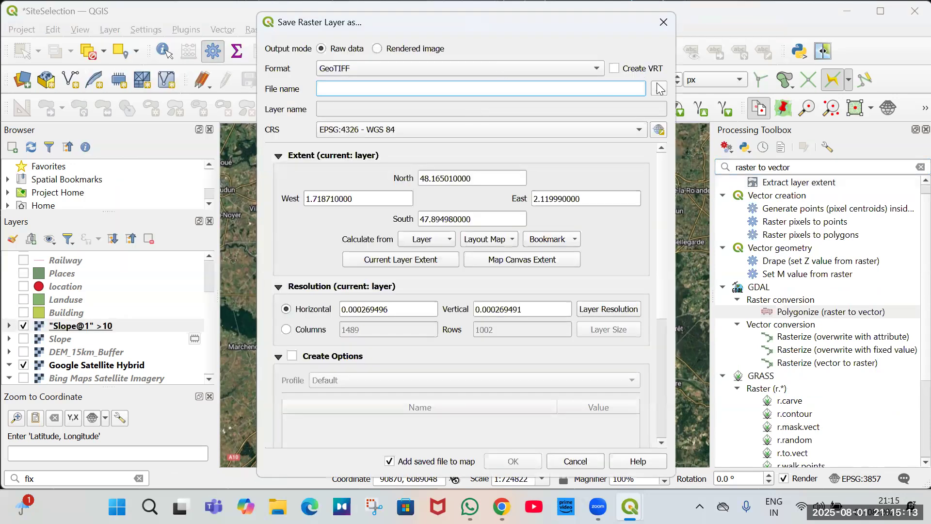
pyautogui.click(660, 90)
pyautogui.scroll(-3, 319, 214)
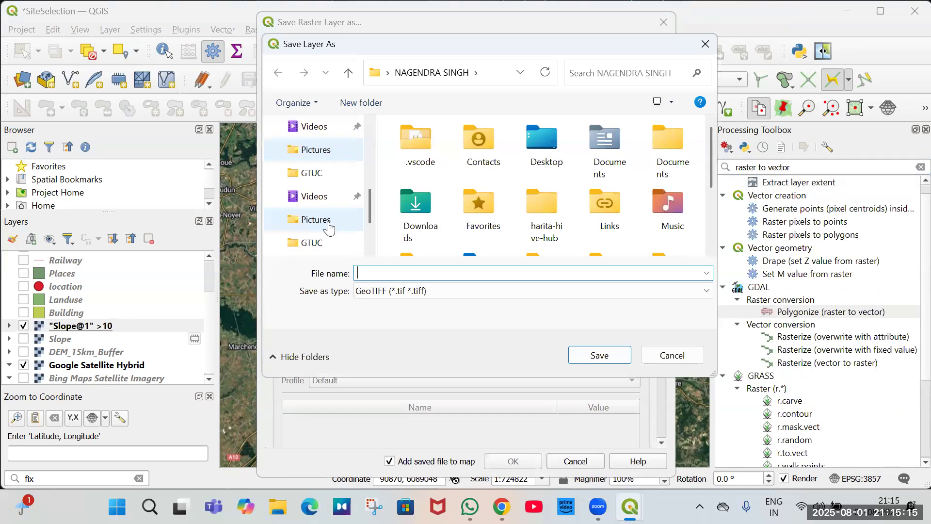
pyautogui.click(311, 196)
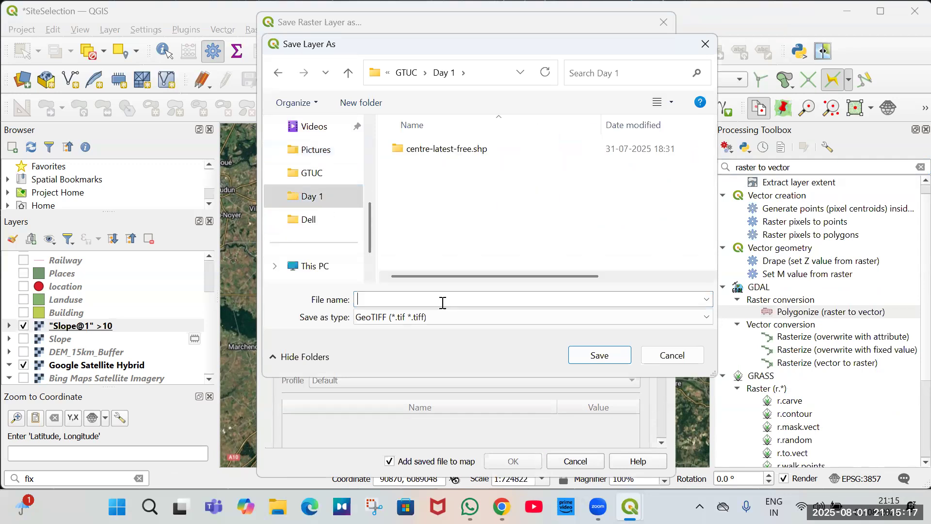
pyautogui.write('Slopedegree')
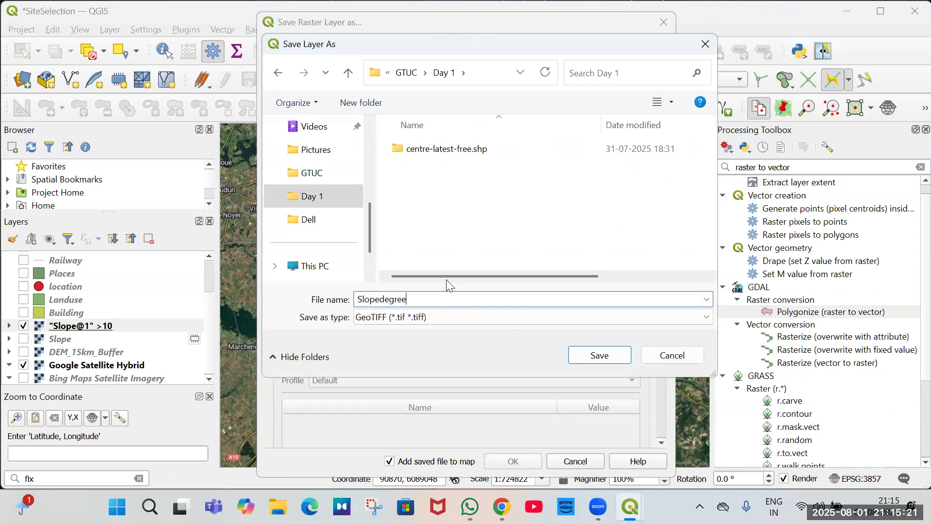
pyautogui.press('Return')
pyautogui.scroll(-3, 581, 250)
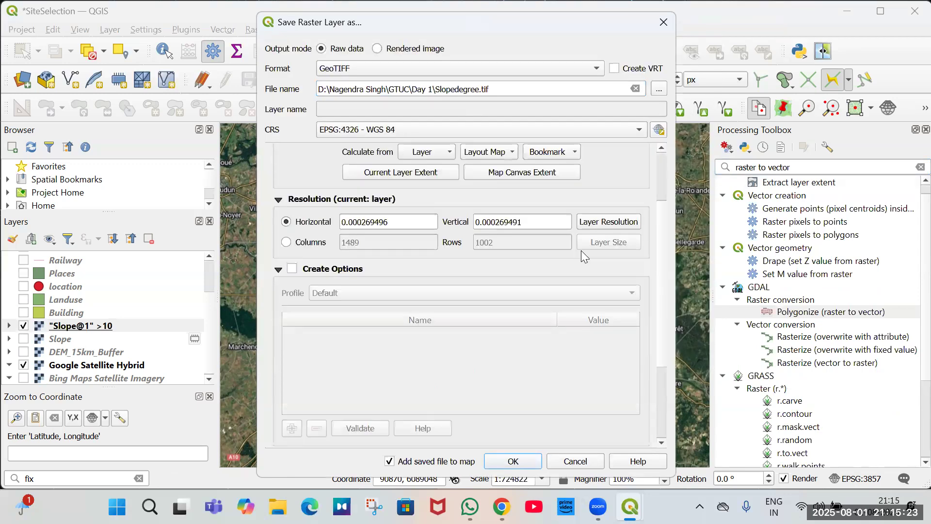
pyautogui.click(401, 132)
pyautogui.press('Up')
pyautogui.press('Return')
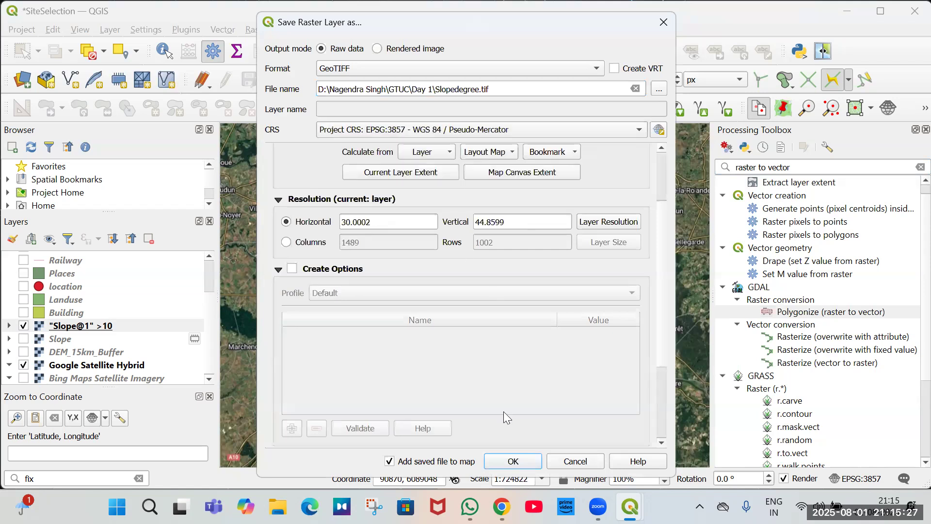
pyautogui.press('Return')
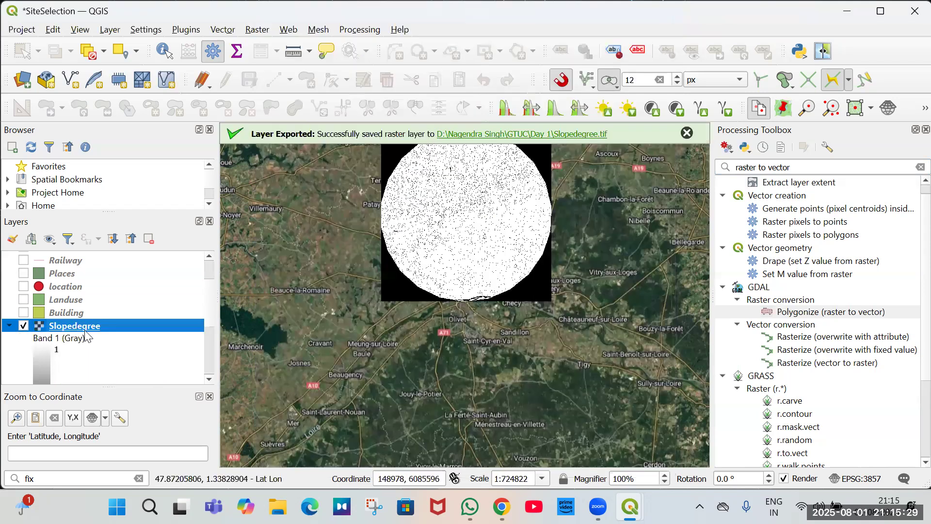
# Run GDAL Polygonize with the Slopedegree raster as the input layer.
pyautogui.scroll(-1, 86, 335)
pyautogui.scroll(-1, 24, 334)
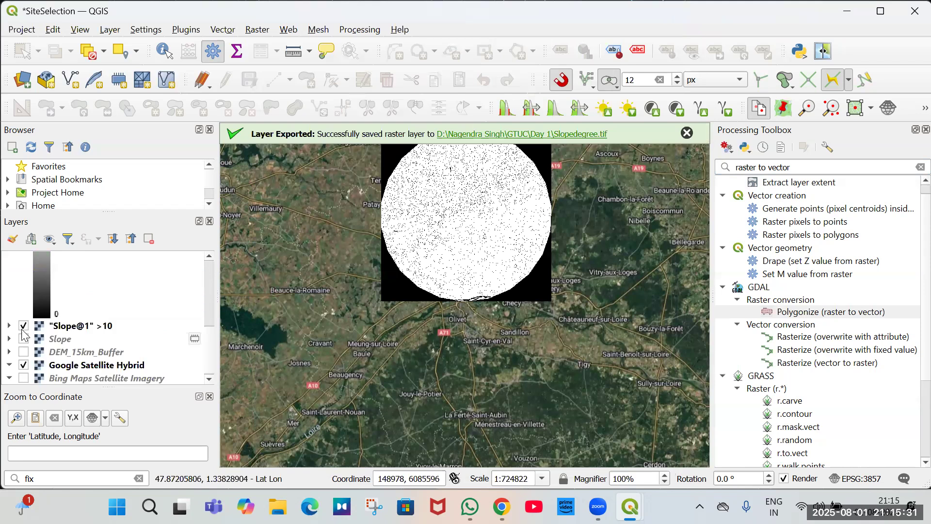
pyautogui.hotkey('ctrl', 'd')
pyautogui.click(447, 297)
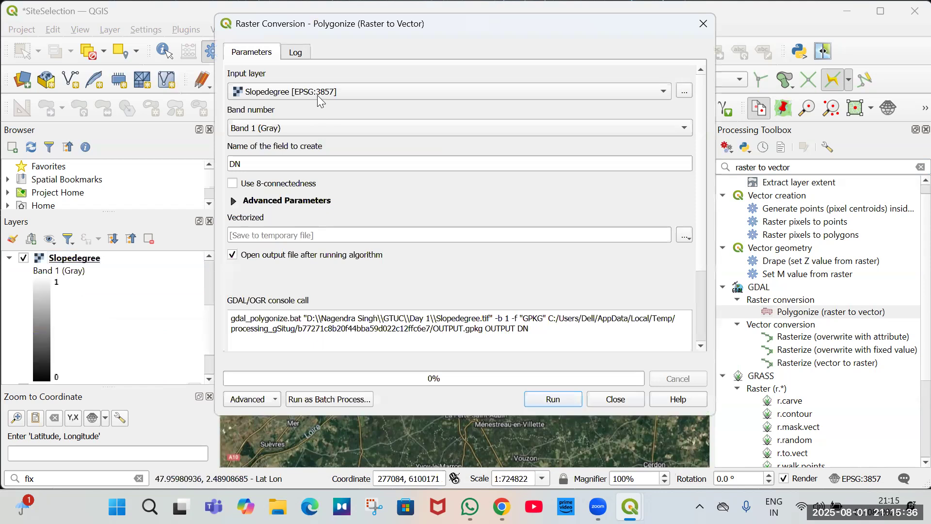
pyautogui.click(317, 95)
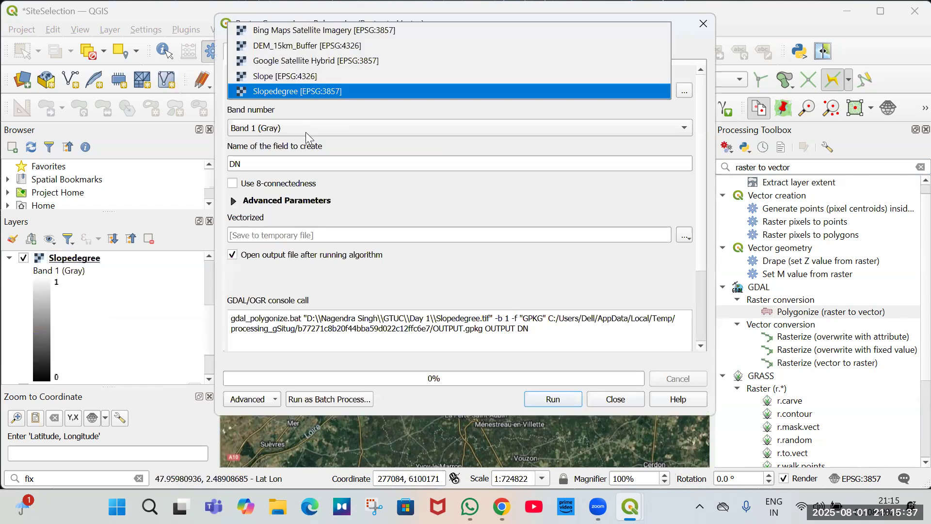
pyautogui.click(431, 336)
pyautogui.click(548, 402)
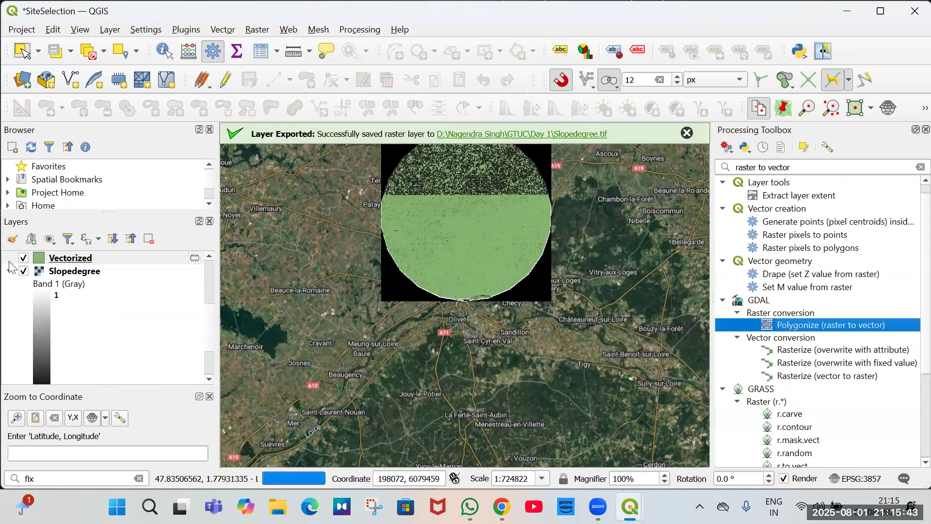
# Open the attribute table of the Vectorized layer and select the feature with DN value 1.
pyautogui.click(10, 271)
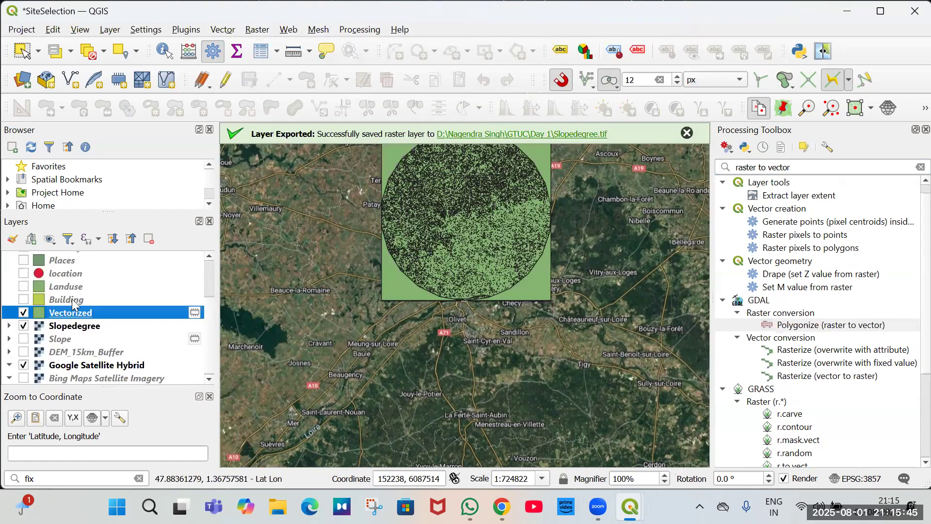
pyautogui.rightClick(72, 316)
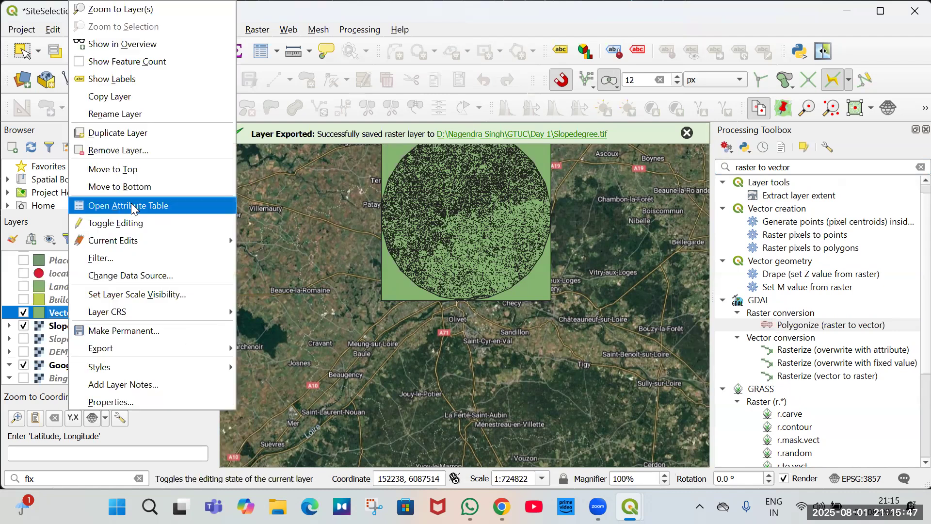
pyautogui.press('Return')
pyautogui.scroll(-20, 439, 233)
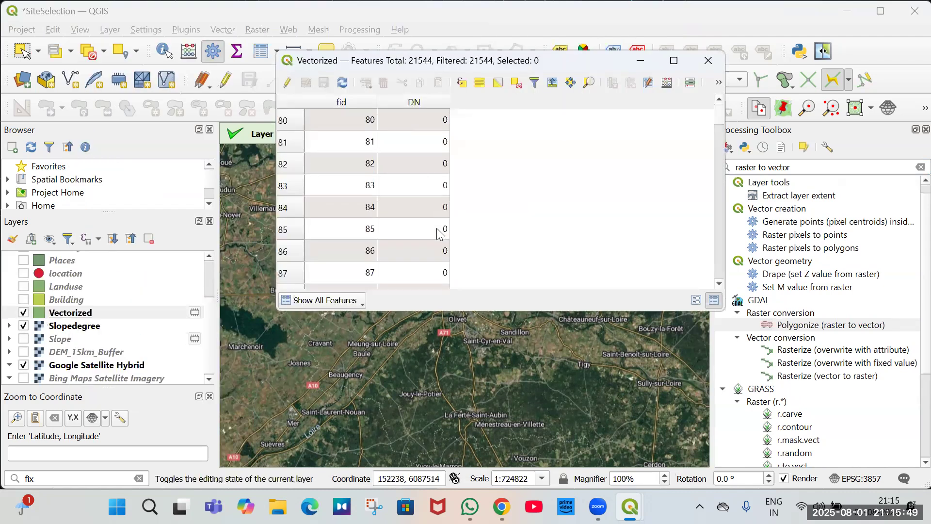
pyautogui.scroll(-20, 439, 233)
pyautogui.scroll(-20, 512, 227)
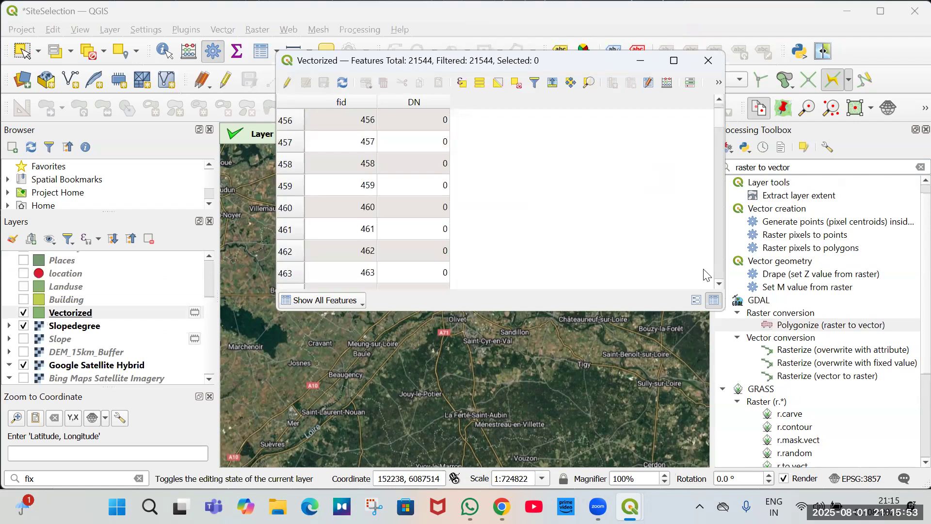
pyautogui.moveTo(706, 274); pyautogui.dragTo(678, 298)
pyautogui.scroll(-20, 318, 243)
pyautogui.click(318, 252)
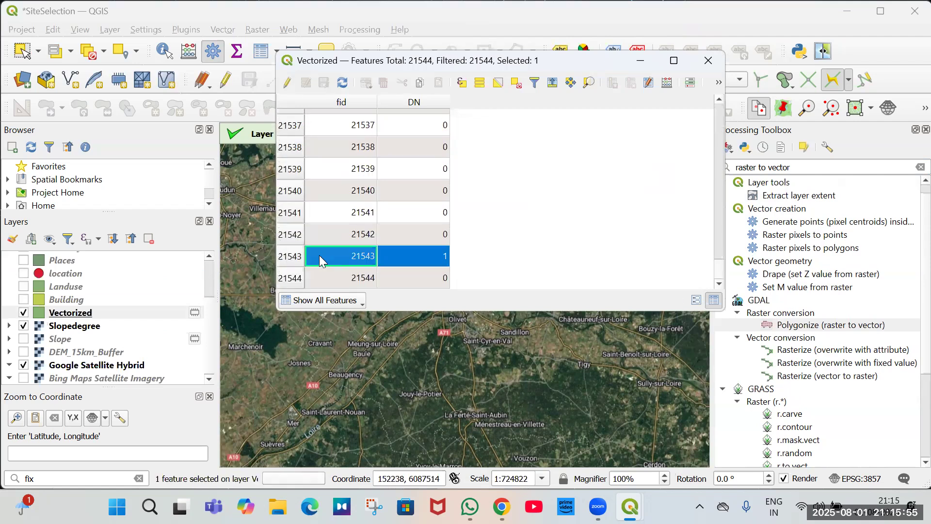
# Scroll through the Vectorized attribute table to examine the DN values of the polygons.
pyautogui.scroll(3, 405, 255)
pyautogui.scroll(20, 405, 256)
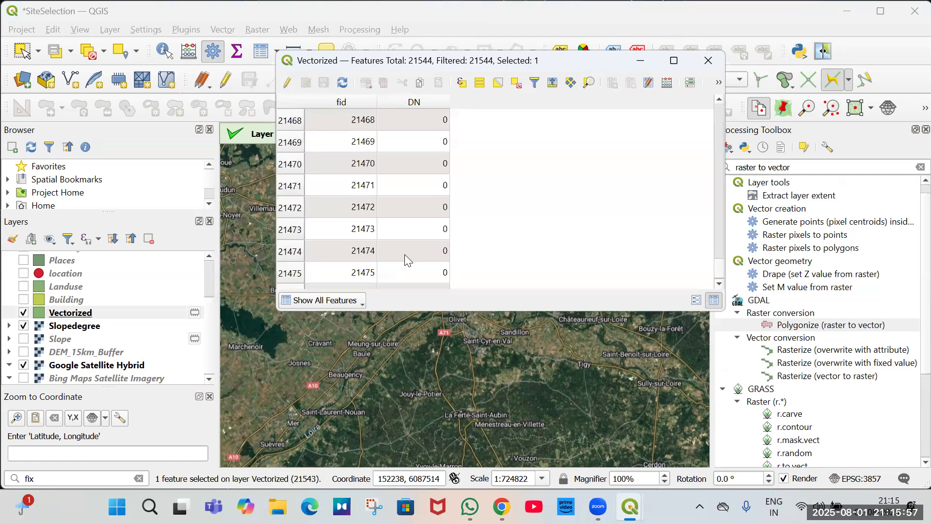
pyautogui.scroll(12, 404, 255)
pyautogui.scroll(18, 404, 254)
pyautogui.scroll(18, 404, 254)
pyautogui.scroll(6, 405, 247)
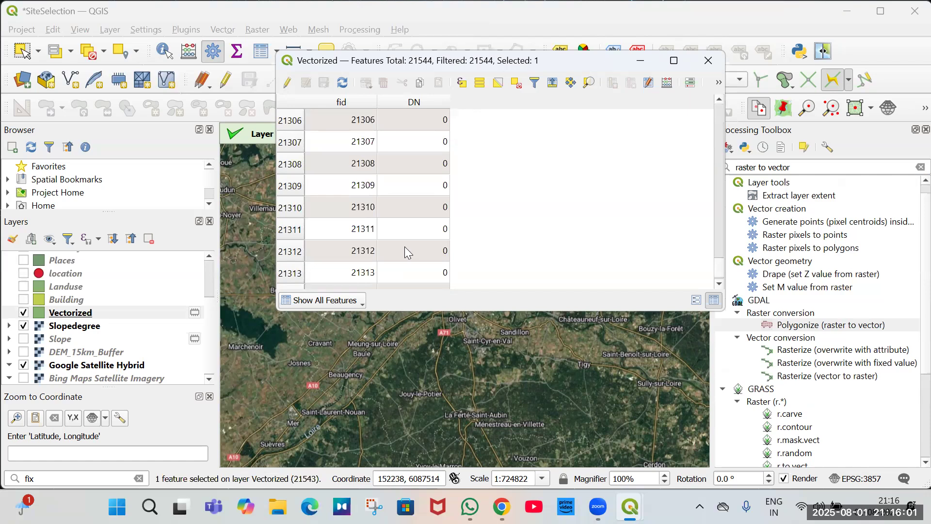
pyautogui.scroll(-2, 450, 247)
pyautogui.scroll(-3, 449, 248)
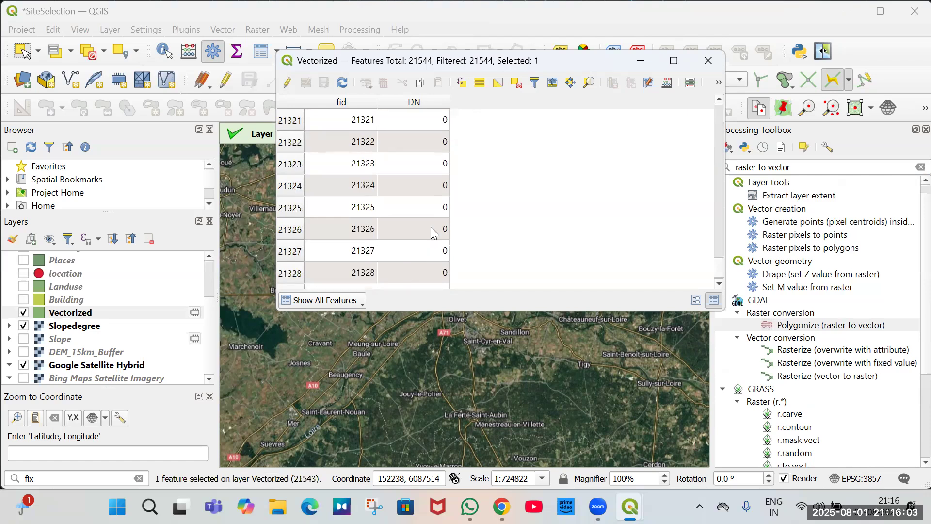
pyautogui.scroll(-20, 442, 250)
pyautogui.scroll(-12, 434, 266)
pyautogui.scroll(-18, 429, 262)
pyautogui.scroll(-20, 426, 265)
pyautogui.scroll(13, 286, 158)
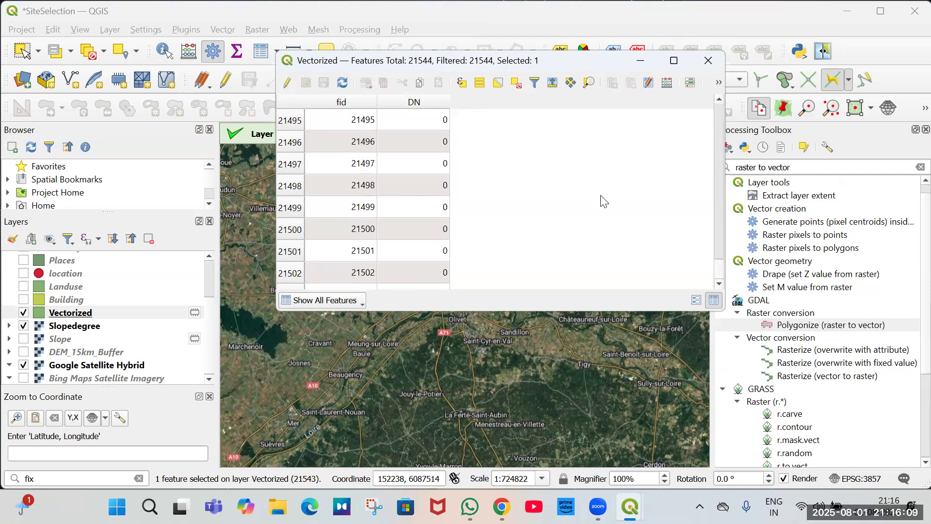
# Zoom into the Vectorized polygons on the map and select one polygon to inspect it.
pyautogui.click(100, 313)
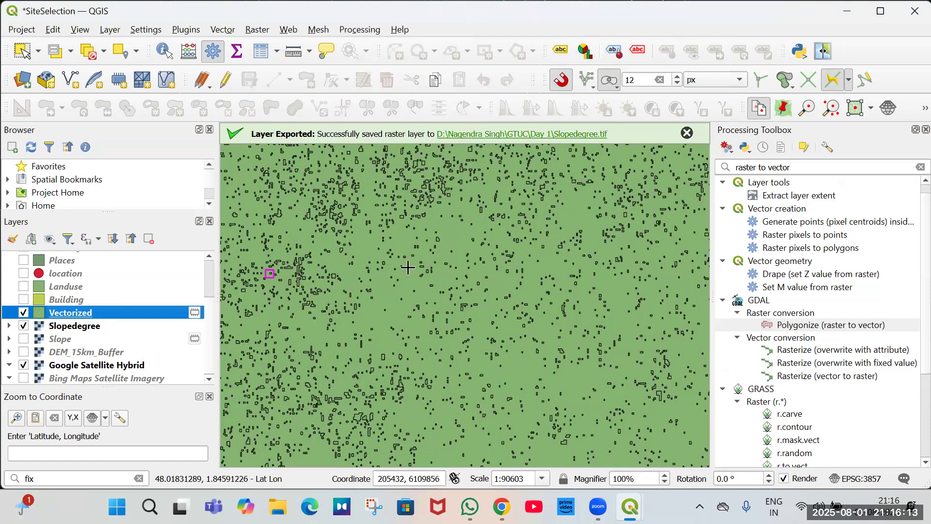
pyautogui.scroll(3, 261, 271)
pyautogui.moveTo(407, 264); pyautogui.dragTo(253, 215)
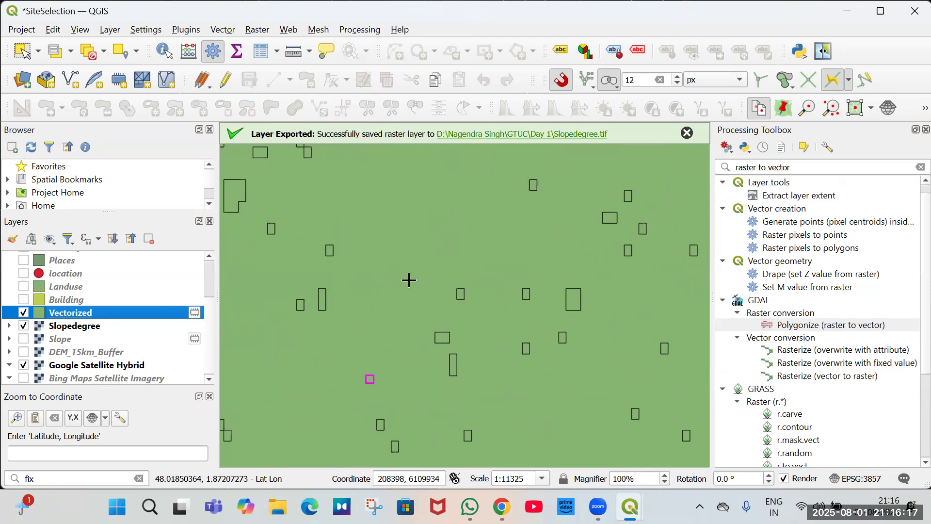
pyautogui.scroll(-2, 409, 278)
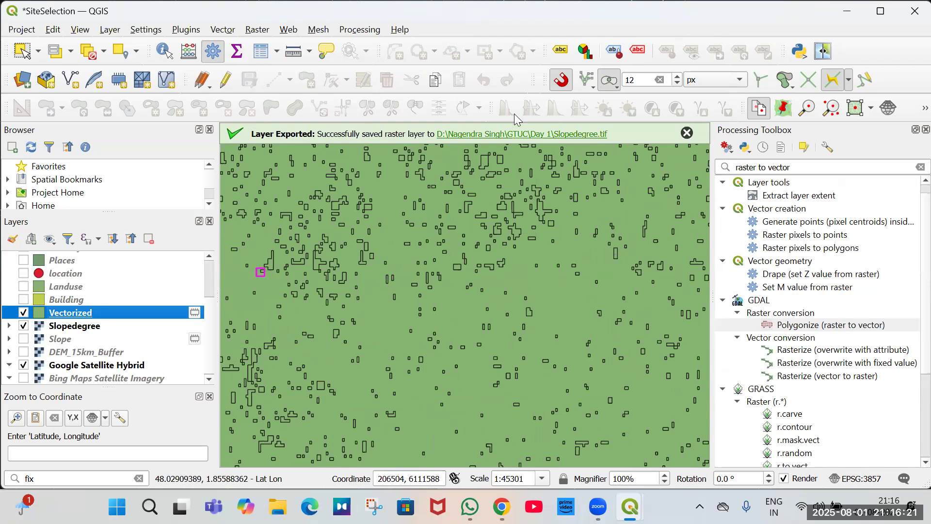
pyautogui.scroll(3, 494, 164)
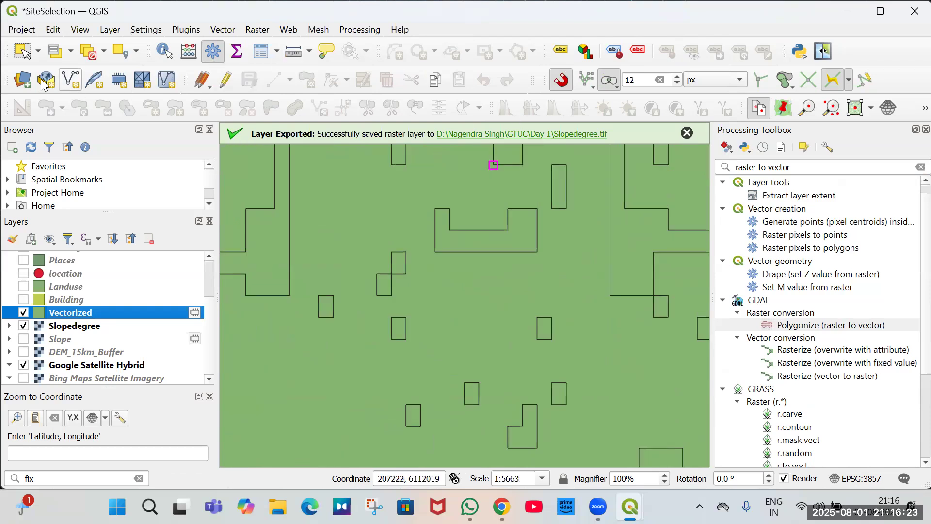
pyautogui.click(279, 235)
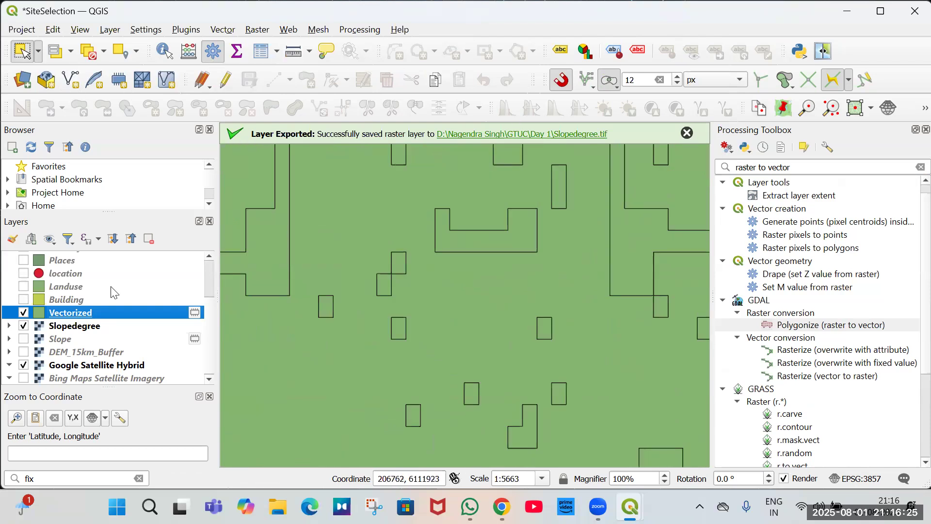
# Reopen the Vectorized attribute table, scroll through its records, and close it.
pyautogui.rightClick(71, 312)
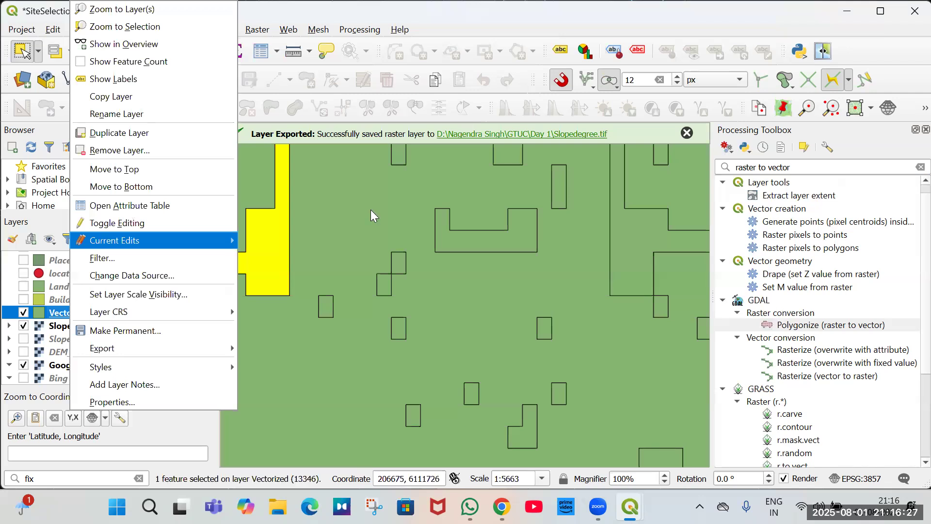
pyautogui.press('Up')
pyautogui.press('Up')
pyautogui.press('Return')
pyautogui.scroll(-11, 403, 210)
pyautogui.scroll(-19, 405, 224)
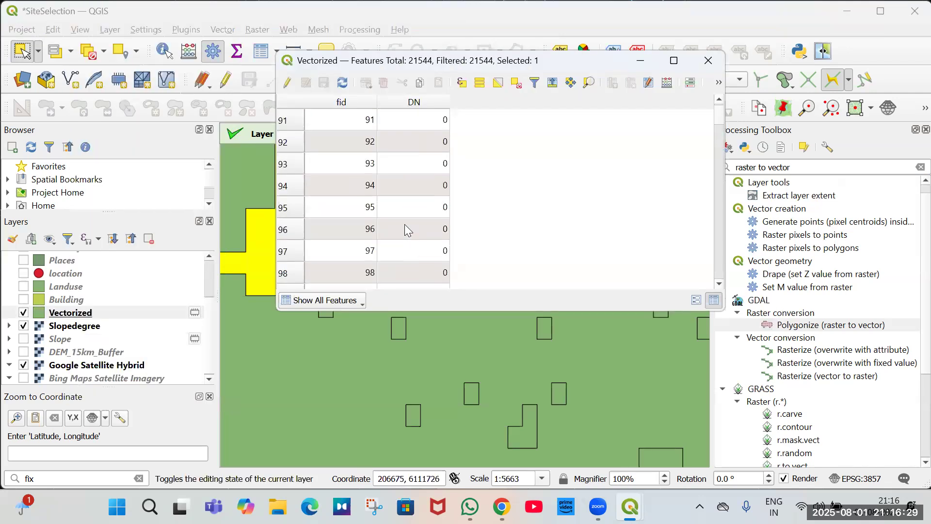
pyautogui.scroll(-20, 405, 246)
pyautogui.scroll(-19, 400, 244)
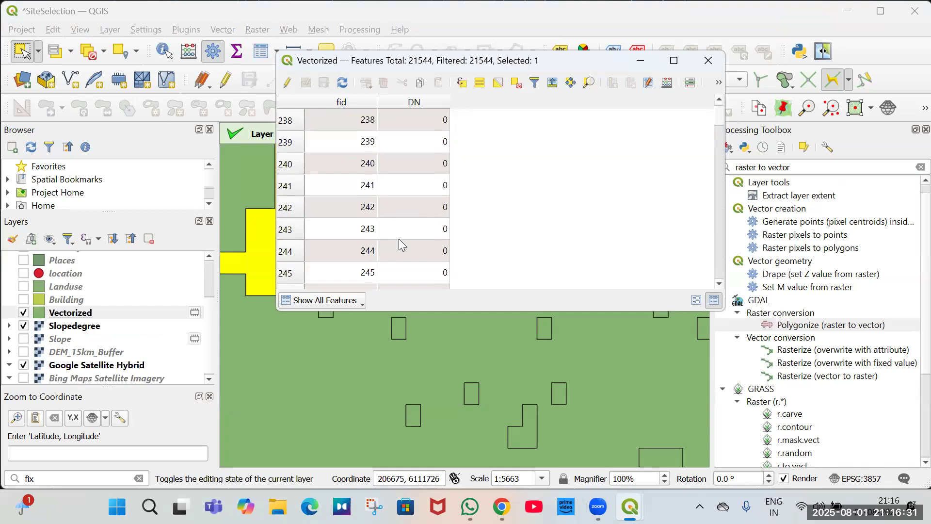
pyautogui.scroll(-20, 399, 239)
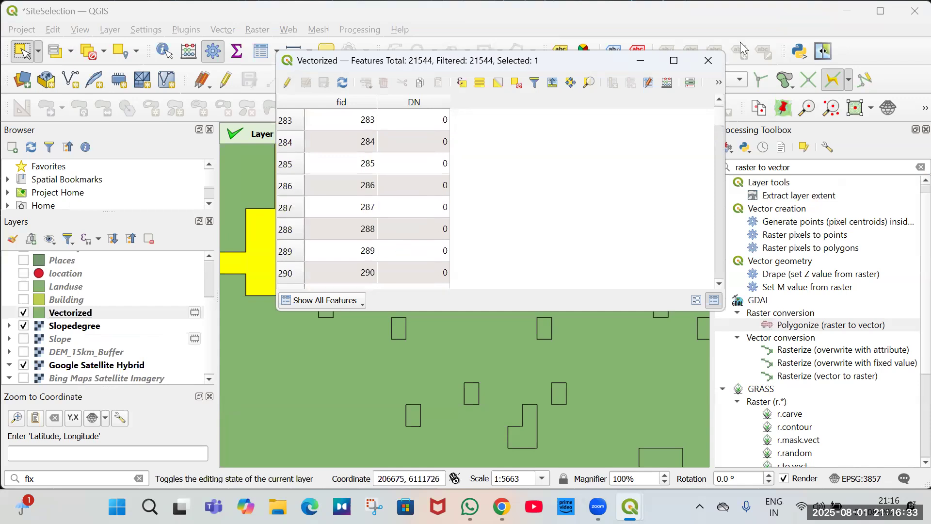
pyautogui.click(702, 62)
# Toggle the Slopedegree and Vectorized layers' visibility and zoom out to compare the polygons with the raster.
pyautogui.click(94, 330)
pyautogui.scroll(-1, 387, 333)
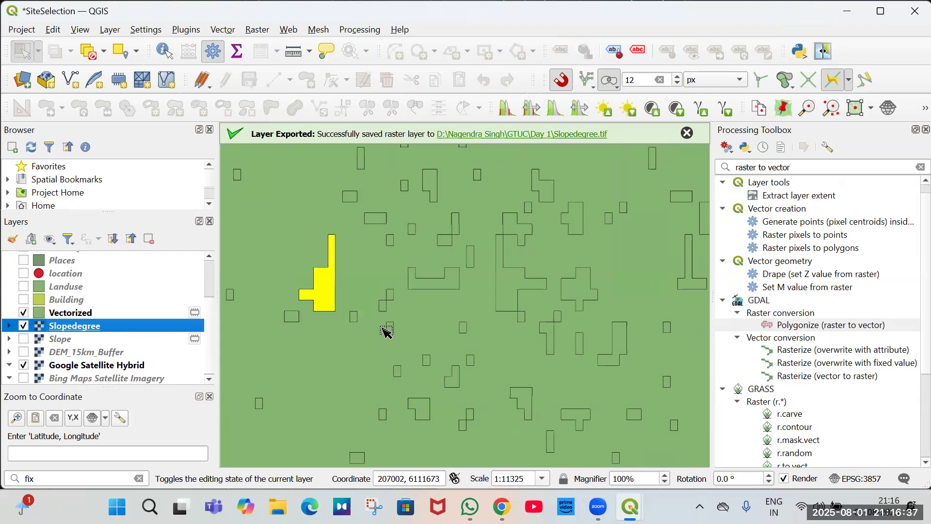
pyautogui.scroll(-4, 386, 333)
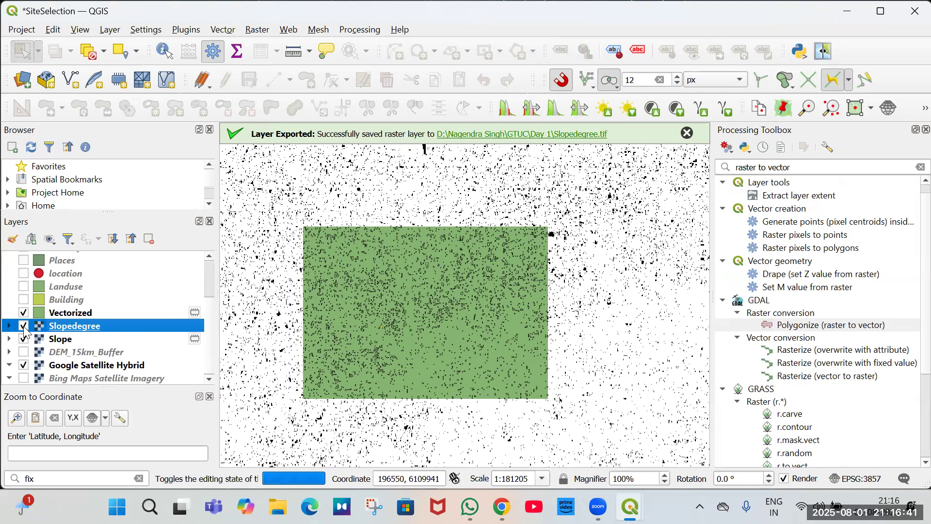
pyautogui.click(24, 327)
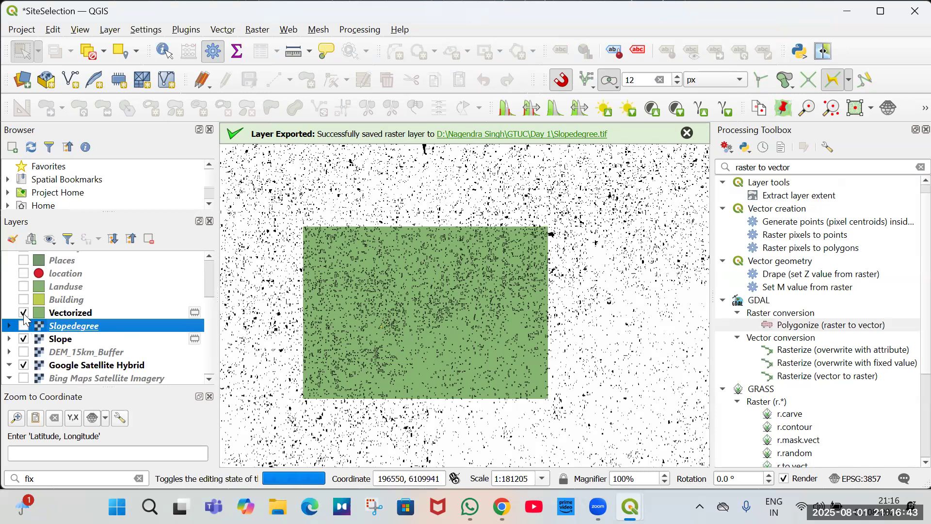
pyautogui.click(24, 313)
pyautogui.click(24, 313)
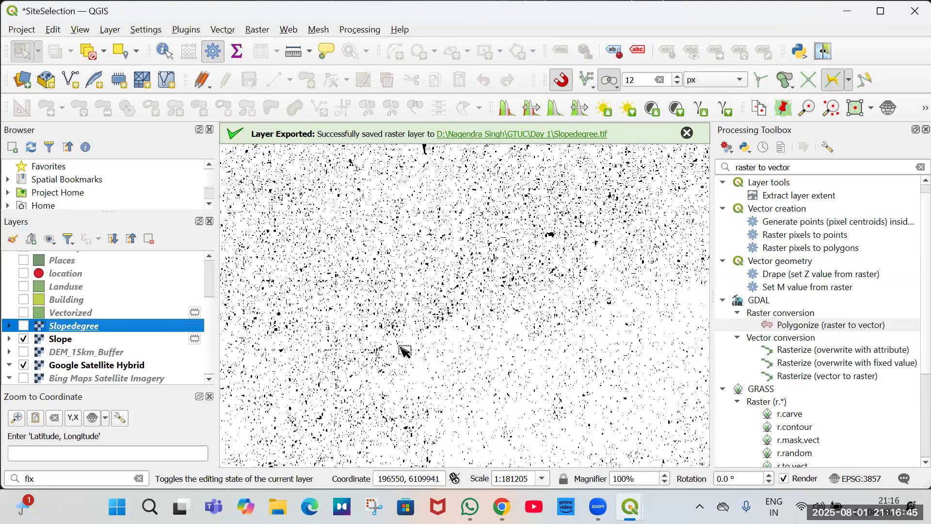
pyautogui.scroll(-2, 445, 359)
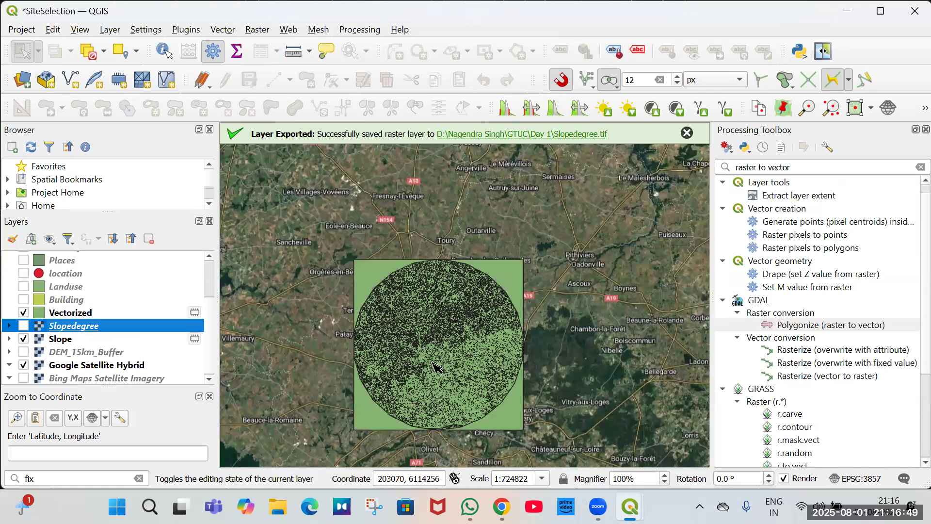
pyautogui.scroll(3, 435, 367)
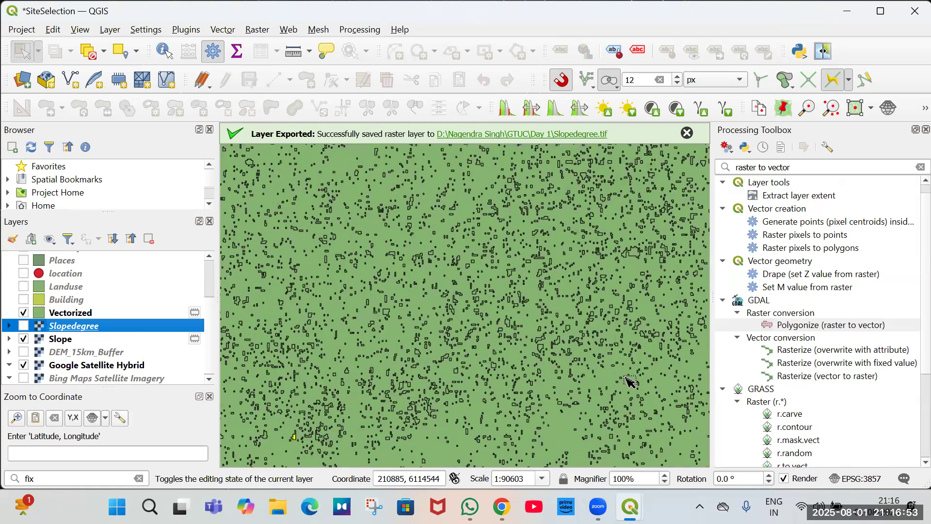
# Hide the Vectorized and Slope layers and zoom out to view the satellite imagery around Orléans.
pyautogui.scroll(3, 518, 367)
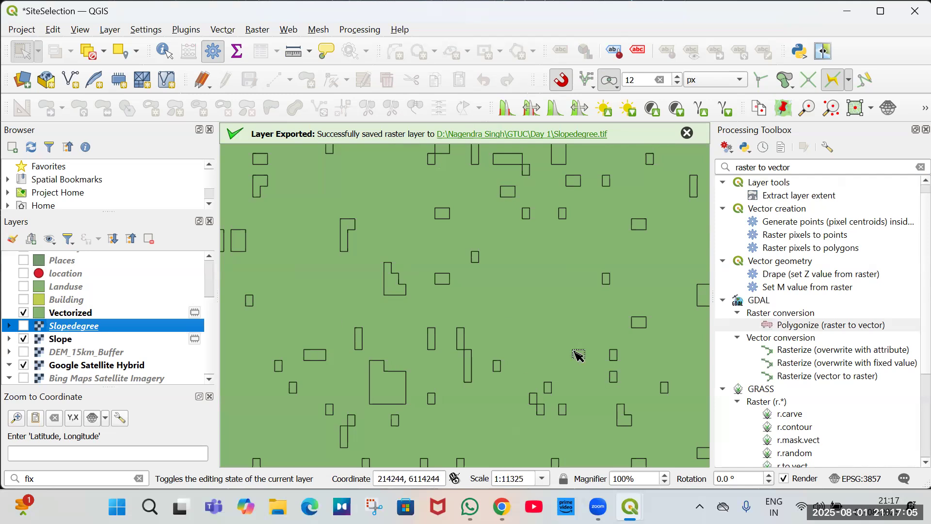
pyautogui.scroll(-2, 578, 353)
pyautogui.scroll(-4, 424, 294)
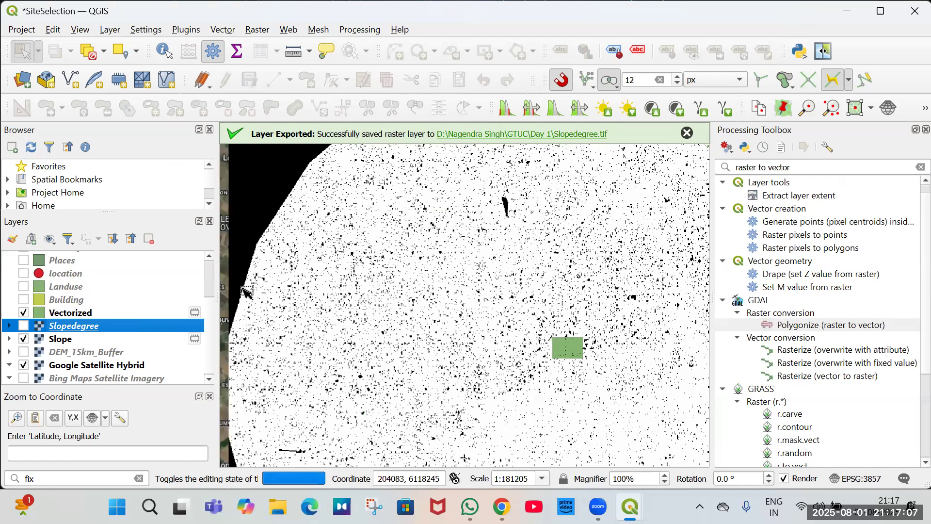
pyautogui.click(23, 313)
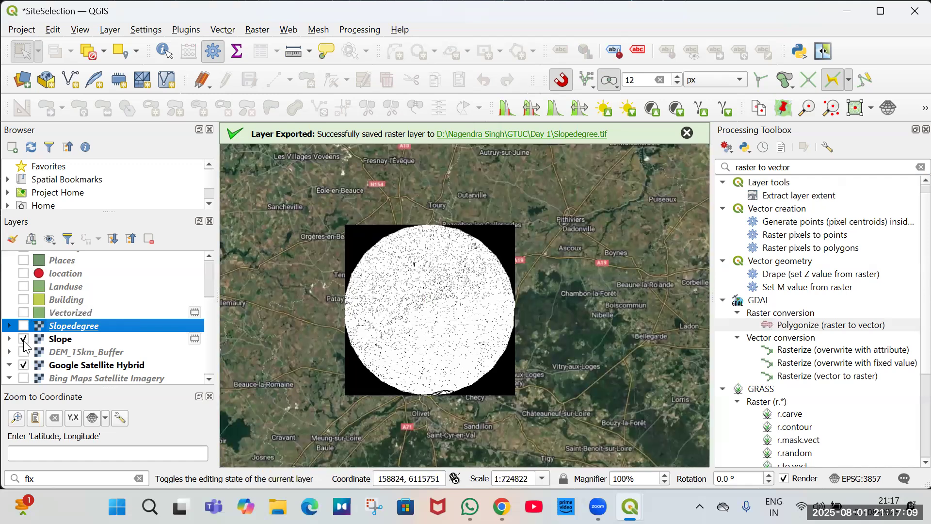
pyautogui.click(23, 339)
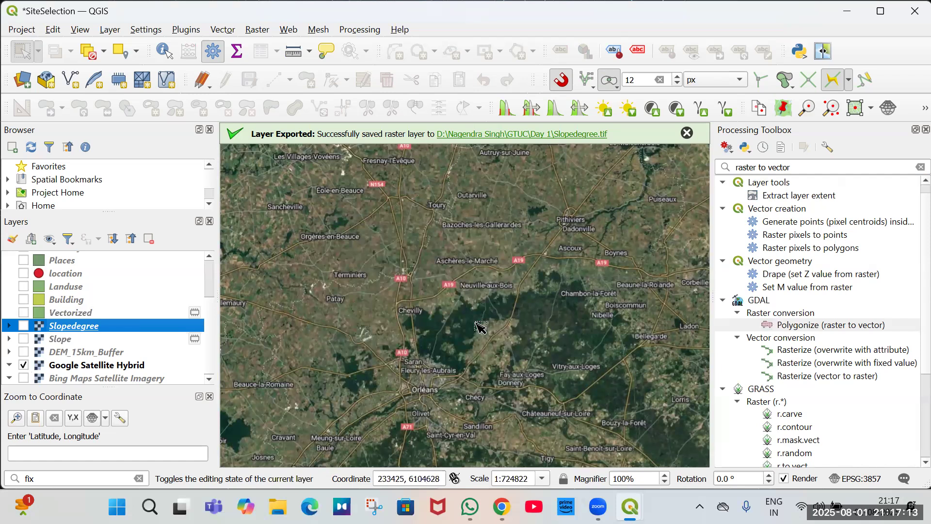
pyautogui.scroll(-1, 505, 377)
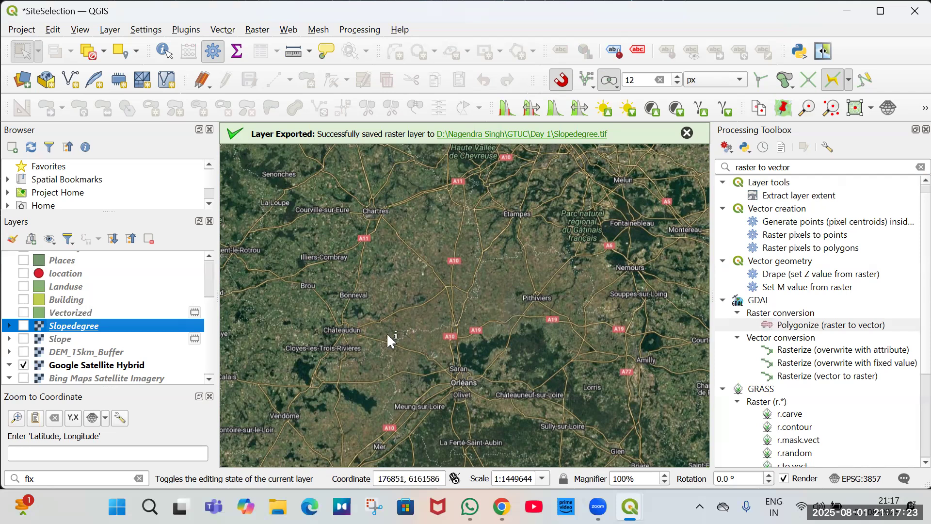
# Switch to the browser and examine the zoning map around Chevilly on geoportail-urbanisme.
pyautogui.hotkey('alt', 'Tab')
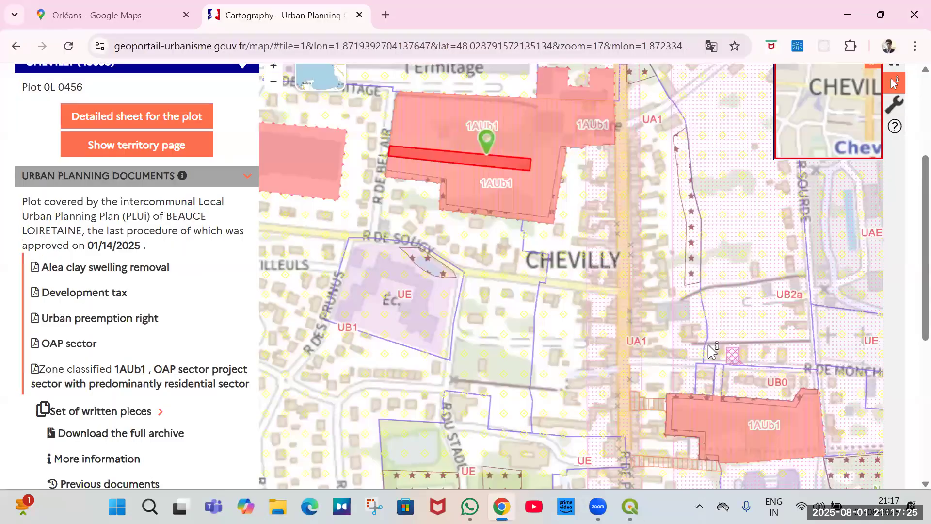
pyautogui.scroll(-2, 698, 347)
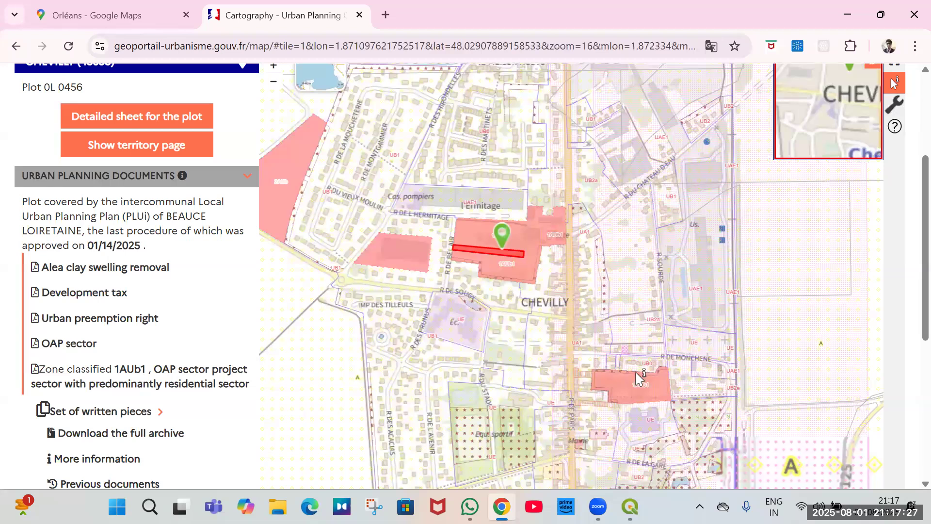
pyautogui.scroll(-2, 639, 378)
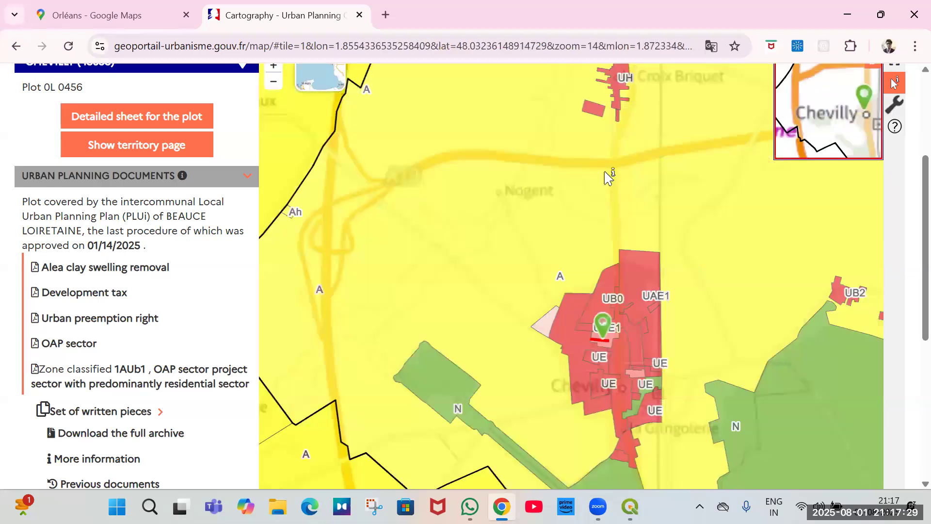
pyautogui.scroll(-2, 606, 170)
pyautogui.scroll(2, 618, 150)
pyautogui.middleClick(617, 166)
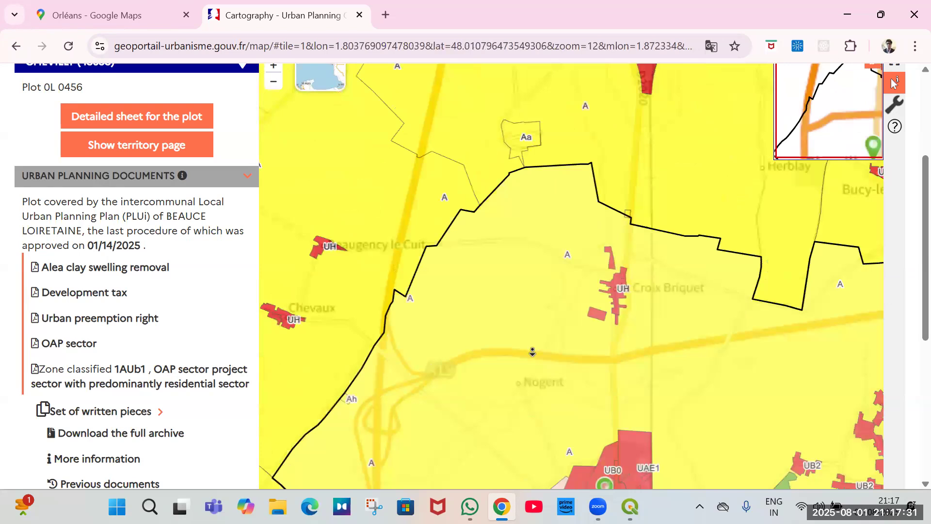
pyautogui.scroll(-5, 885, 312)
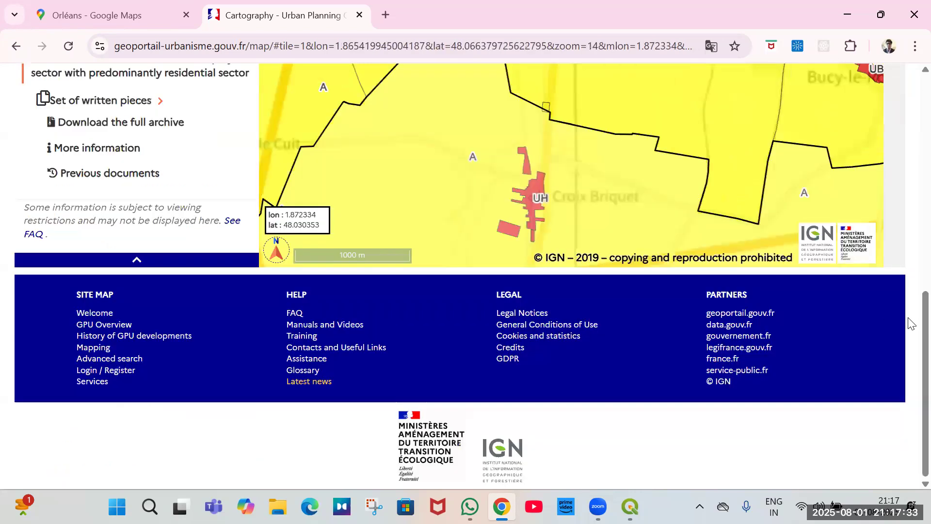
pyautogui.scroll(7, 609, 392)
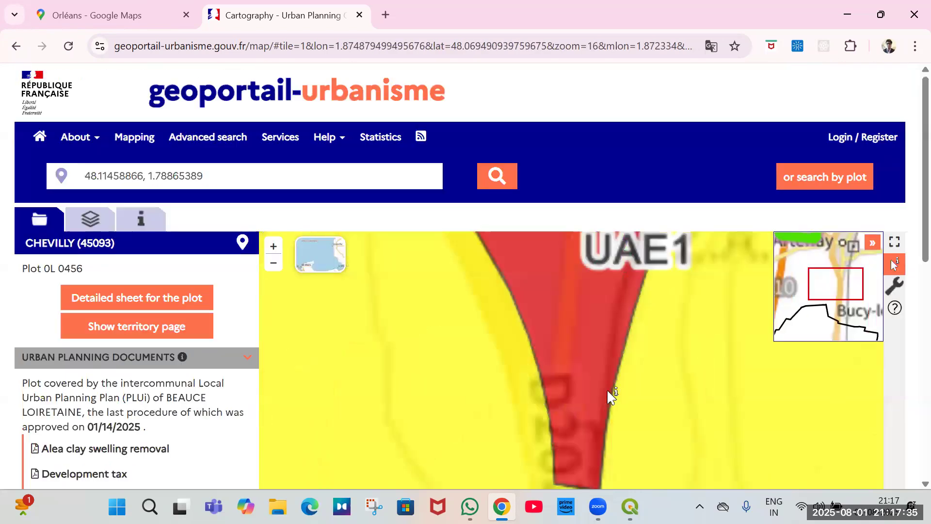
pyautogui.scroll(-2, 554, 380)
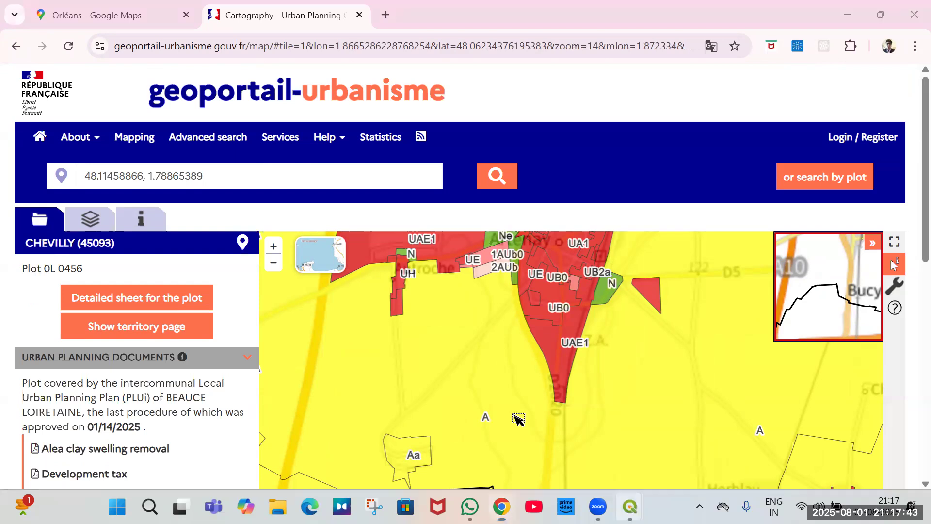
# Return to QGIS and zoom and pan the satellite map around the industrial area near Artenay.
pyautogui.hotkey('alt', 'Tab')
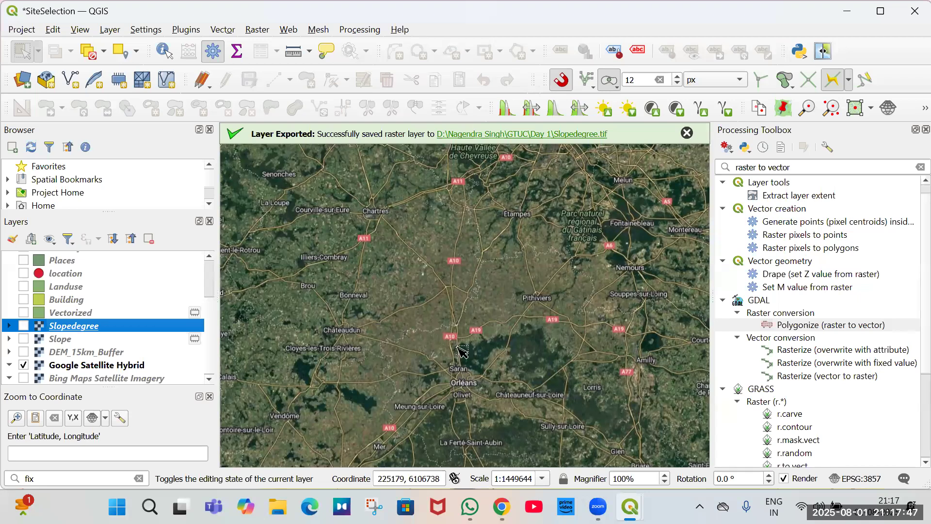
pyautogui.scroll(4, 415, 227)
pyautogui.scroll(3, 434, 240)
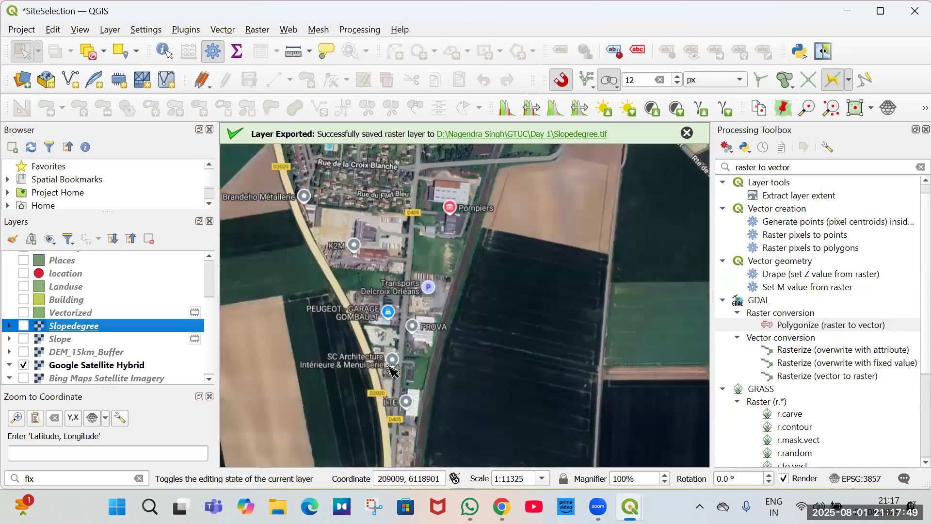
pyautogui.scroll(-1, 379, 326)
pyautogui.scroll(1, 456, 358)
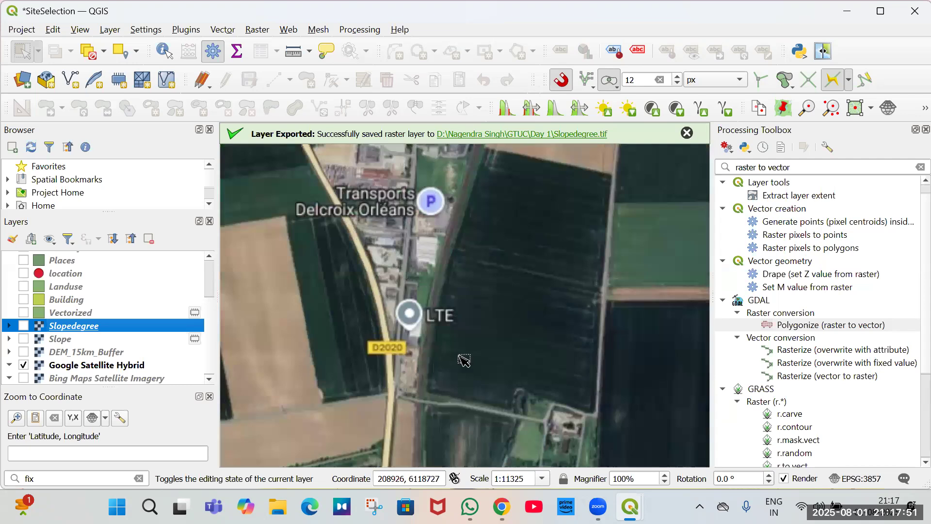
pyautogui.scroll(1, 463, 360)
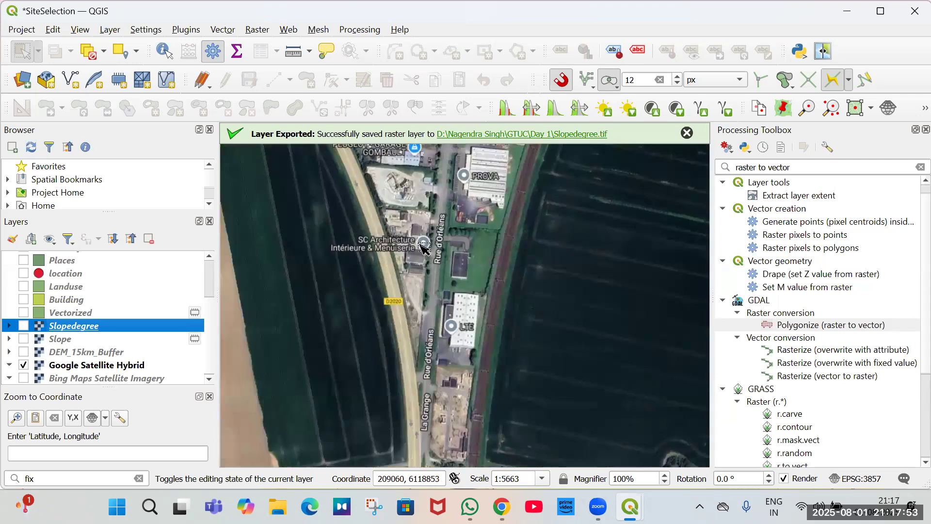
pyautogui.scroll(-1, 423, 247)
pyautogui.scroll(1, 416, 229)
pyautogui.moveTo(406, 225); pyautogui.dragTo(428, 392)
pyautogui.moveTo(417, 252); pyautogui.dragTo(423, 317)
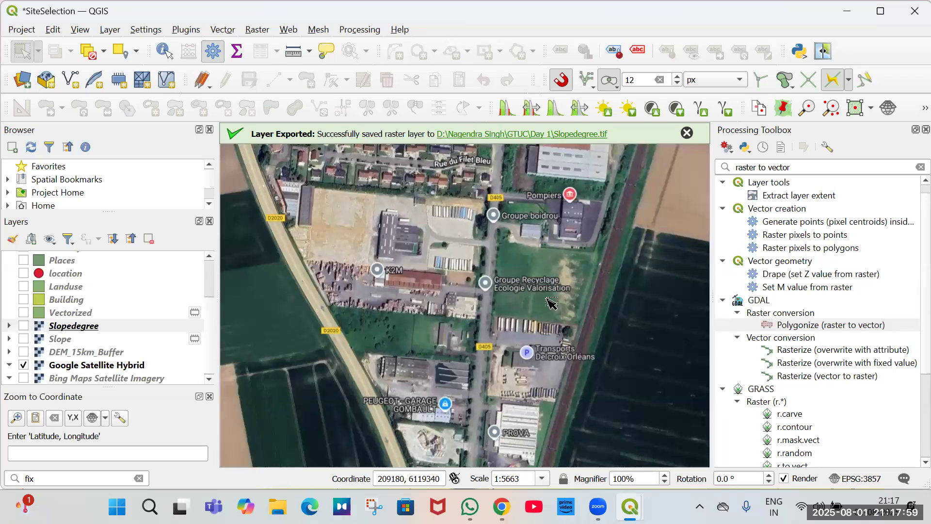
pyautogui.moveTo(524, 283); pyautogui.dragTo(487, 282)
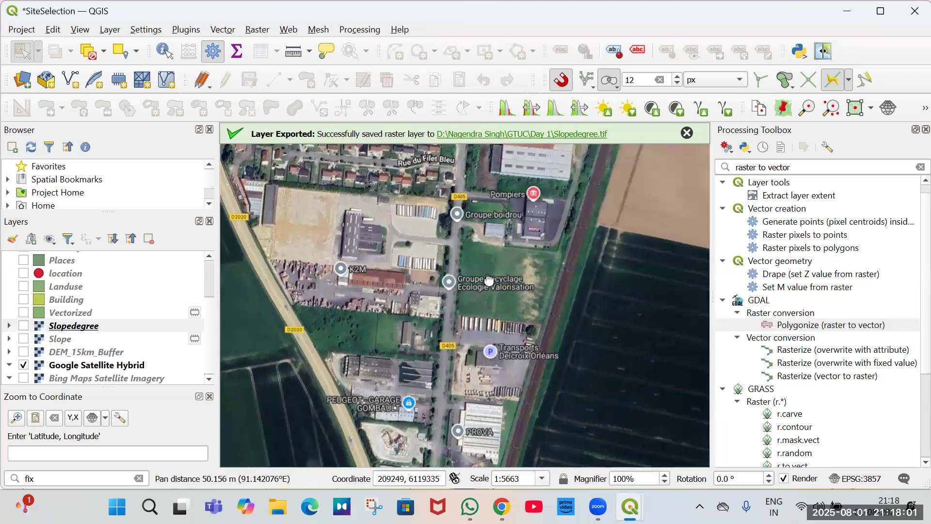
pyautogui.moveTo(392, 233); pyautogui.dragTo(462, 200)
pyautogui.moveTo(509, 306); pyautogui.dragTo(550, 379)
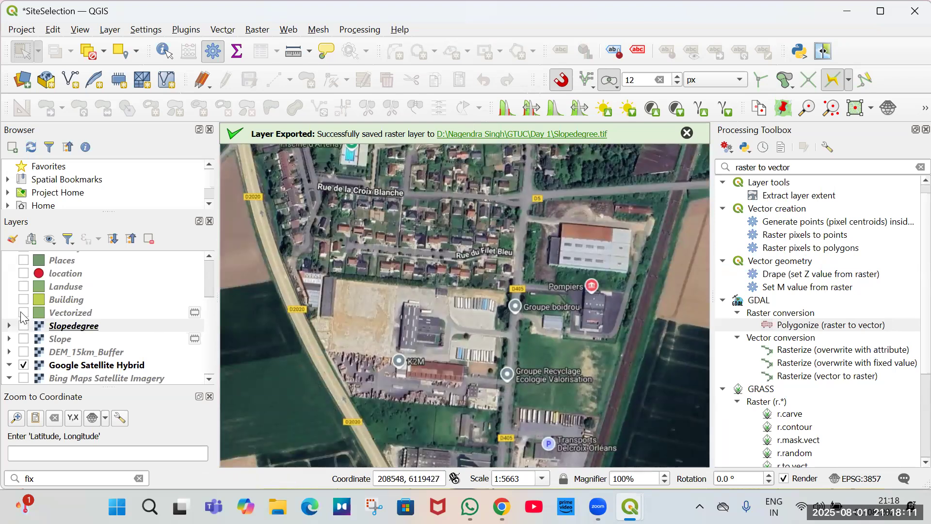
# Show the Vectorized layer, toggle its editing on, and delete the large background polygon surrounding the patches.
pyautogui.click(23, 313)
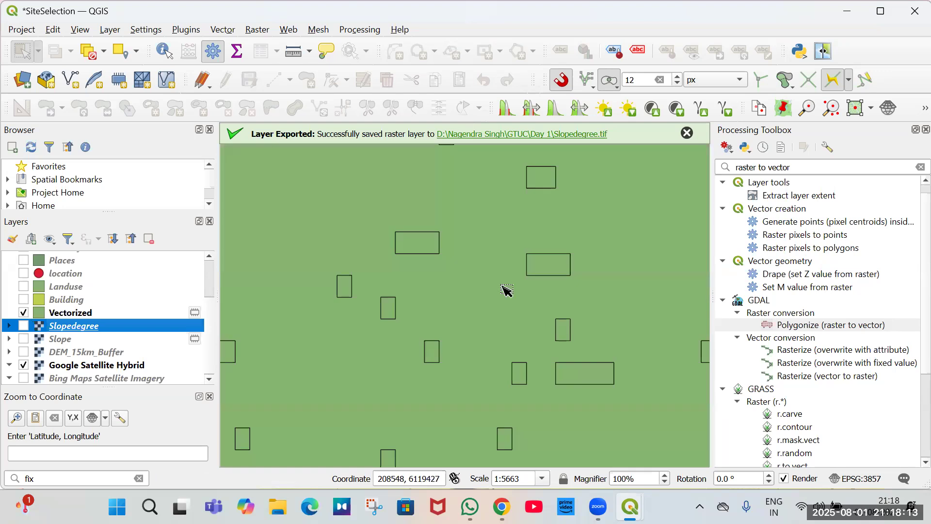
pyautogui.click(23, 313)
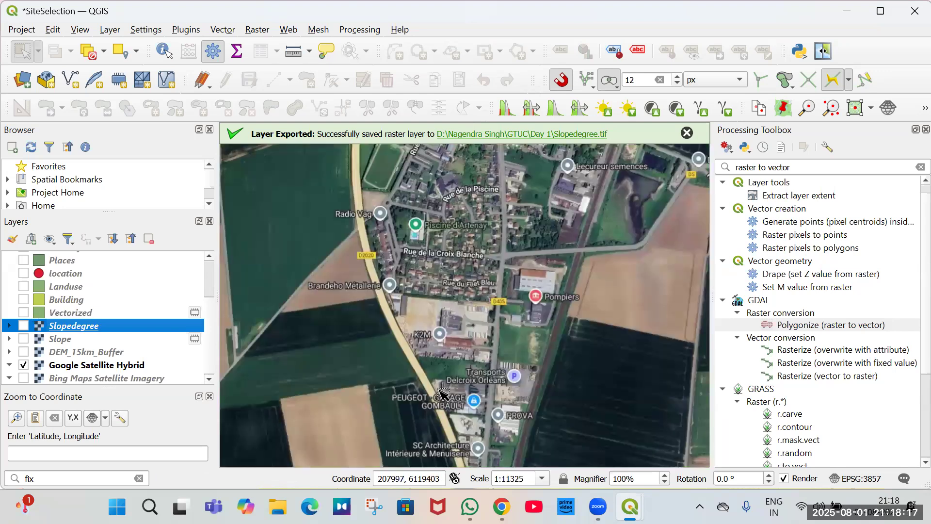
pyautogui.click(529, 351)
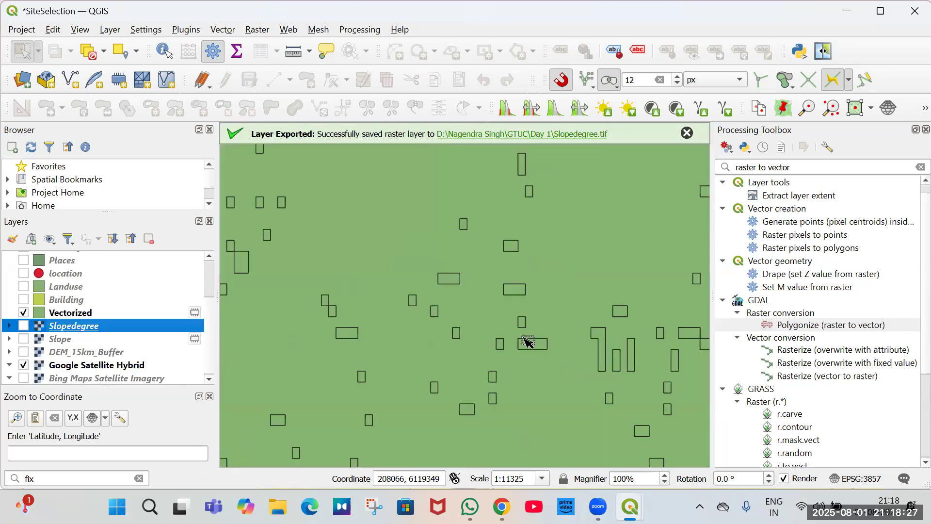
pyautogui.click(532, 349)
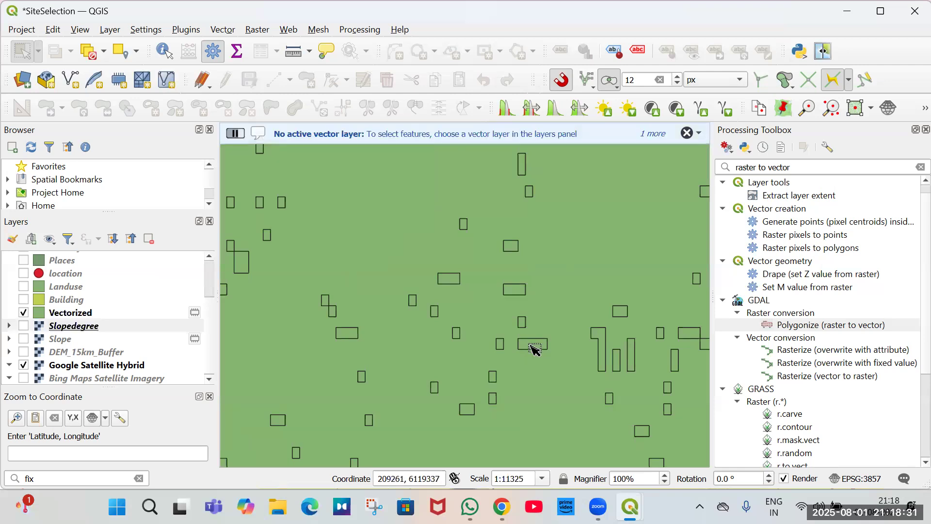
pyautogui.click(102, 315)
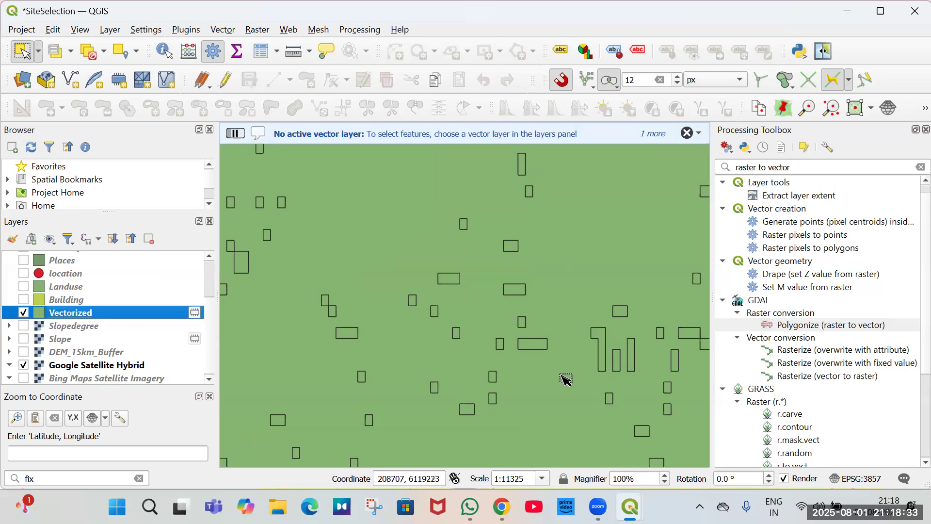
pyautogui.click(541, 344)
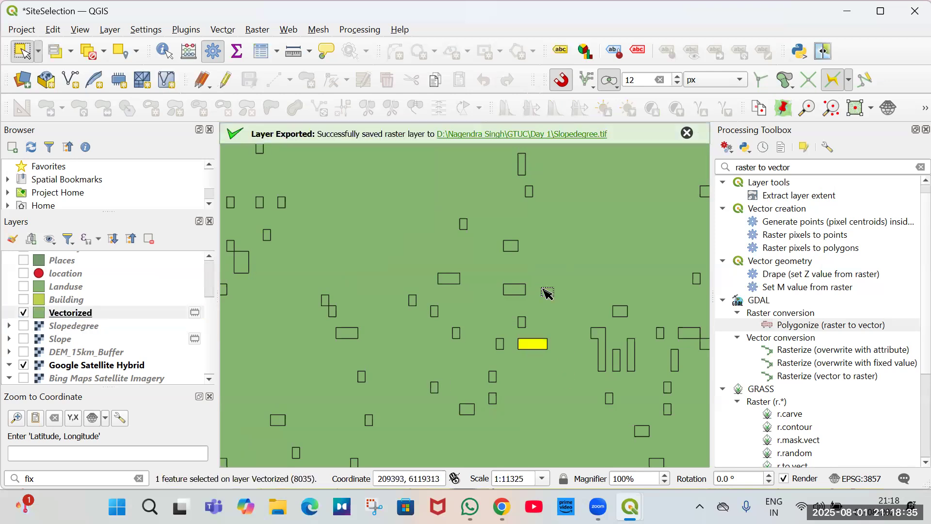
pyautogui.click(544, 289)
pyautogui.press('Delete')
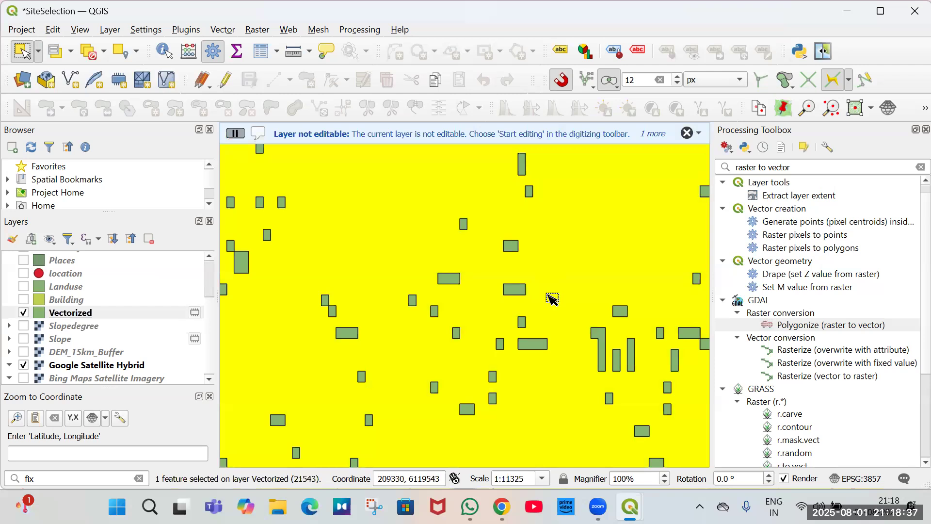
pyautogui.click(225, 80)
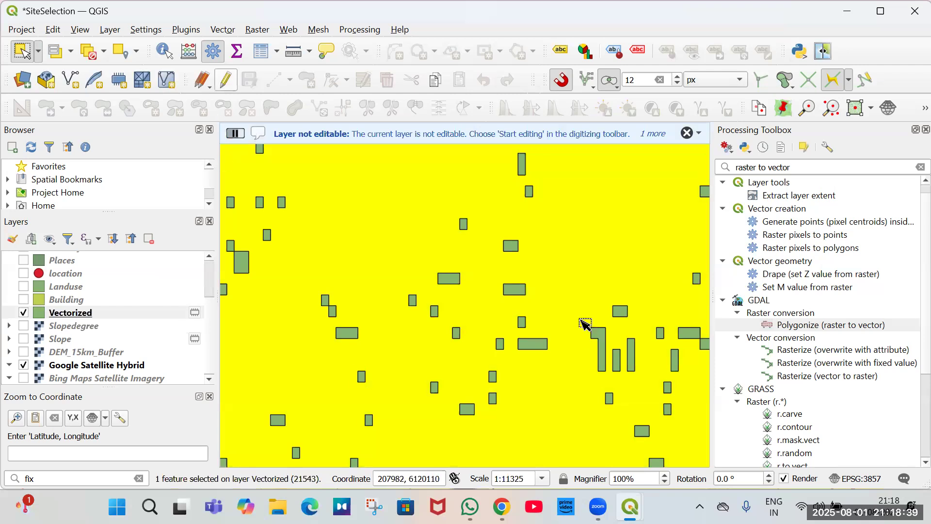
pyautogui.press('Delete')
pyautogui.click(533, 277)
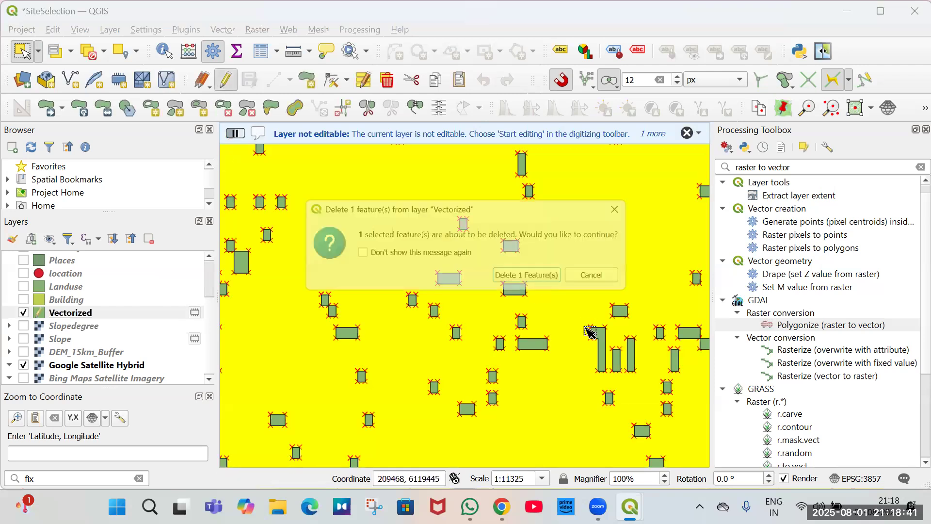
# Copy the WGS 84 coordinates of the field east of the road and search them in Google Maps.
pyautogui.scroll(2, 548, 349)
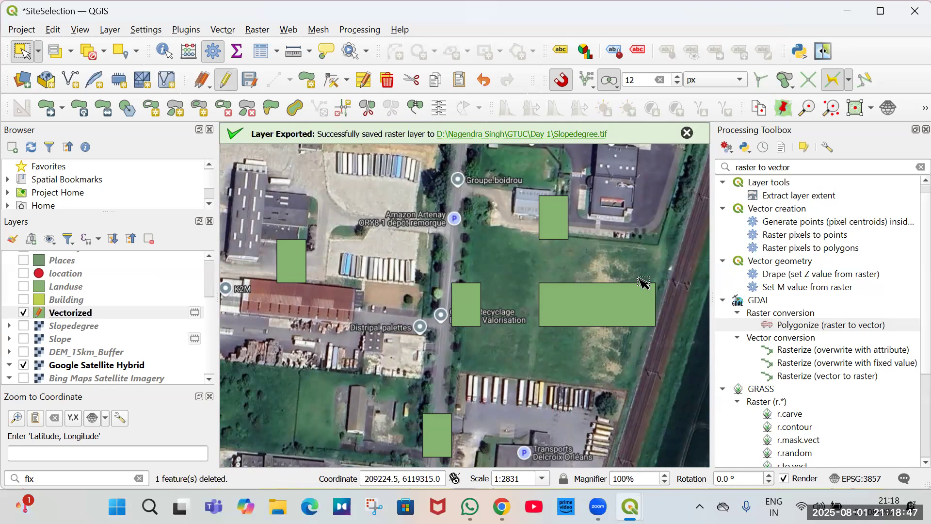
pyautogui.rightClick(548, 341)
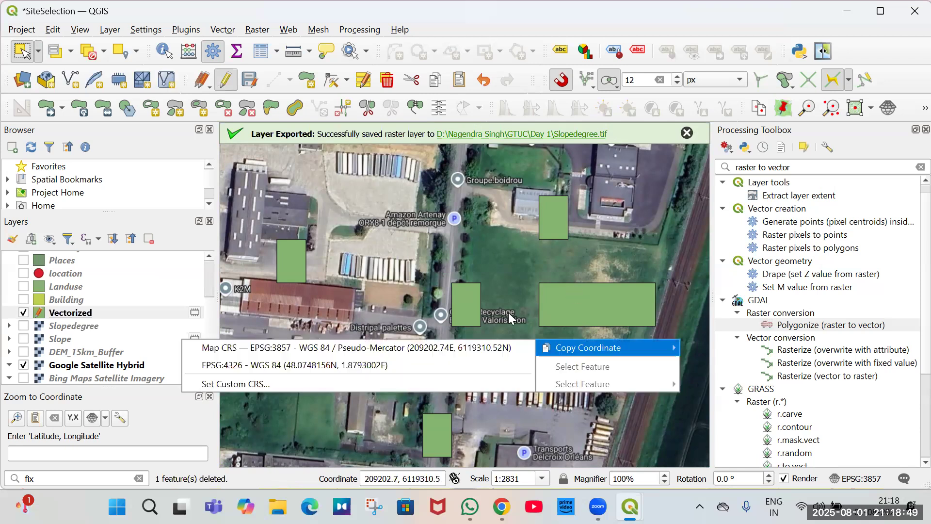
pyautogui.click(523, 296)
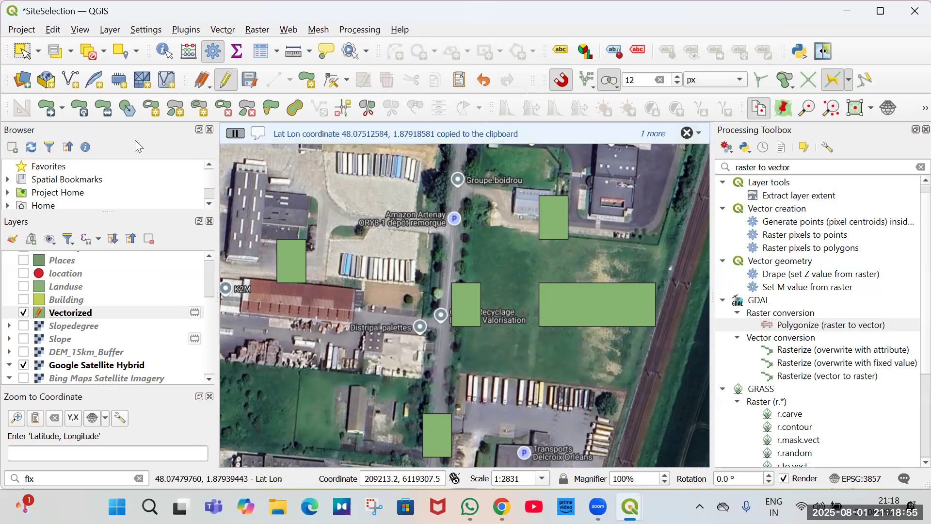
pyautogui.hotkey('alt', 'Tab')
pyautogui.hotkey('ctrl', 'v')
pyautogui.press('Return')
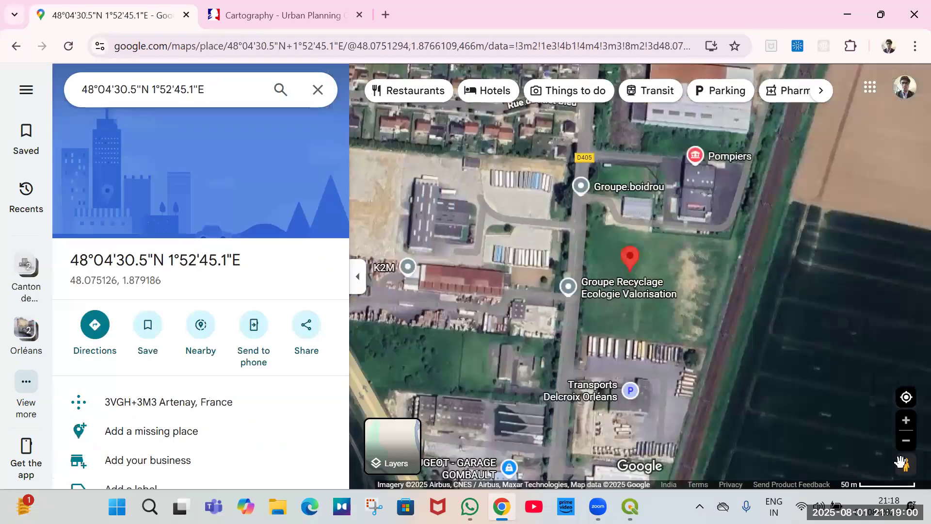
# Open Street View at the searched location to examine the field.
pyautogui.moveTo(905, 465); pyautogui.dragTo(582, 234)
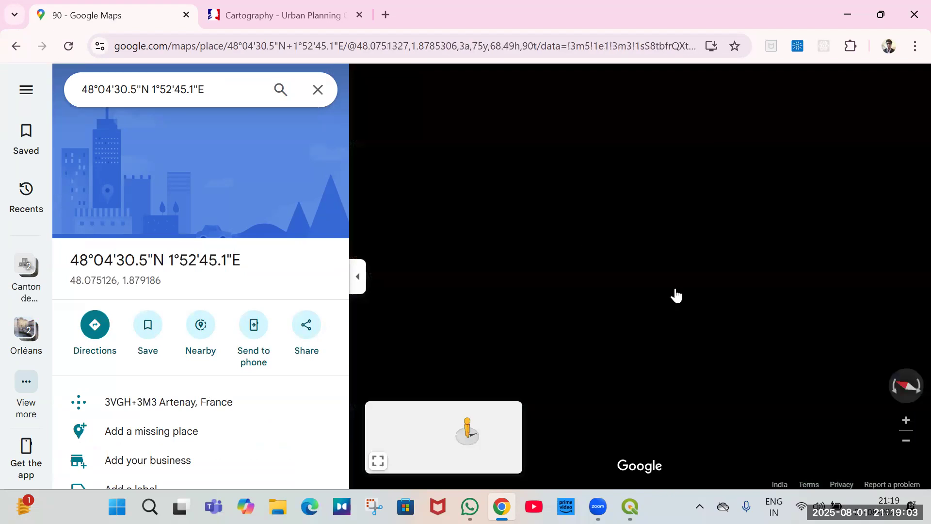
pyautogui.click(625, 310)
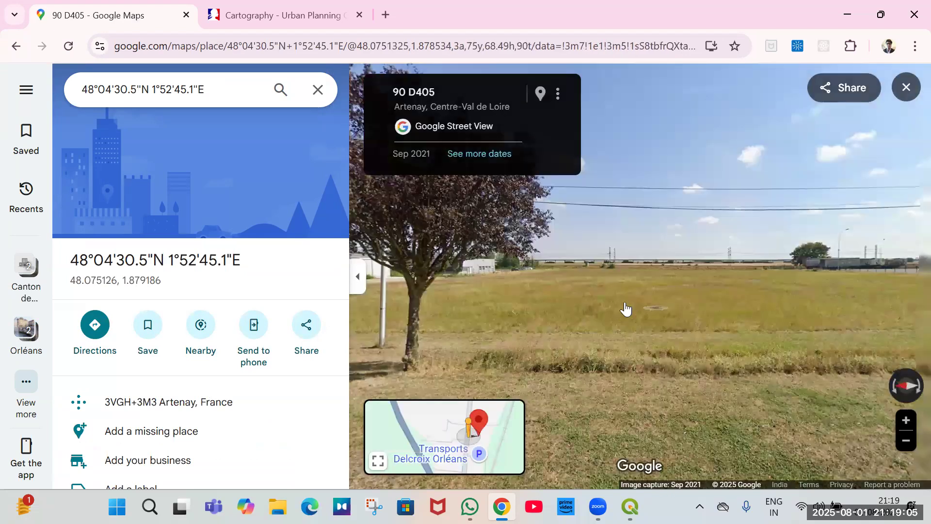
pyautogui.scroll(2, 582, 286)
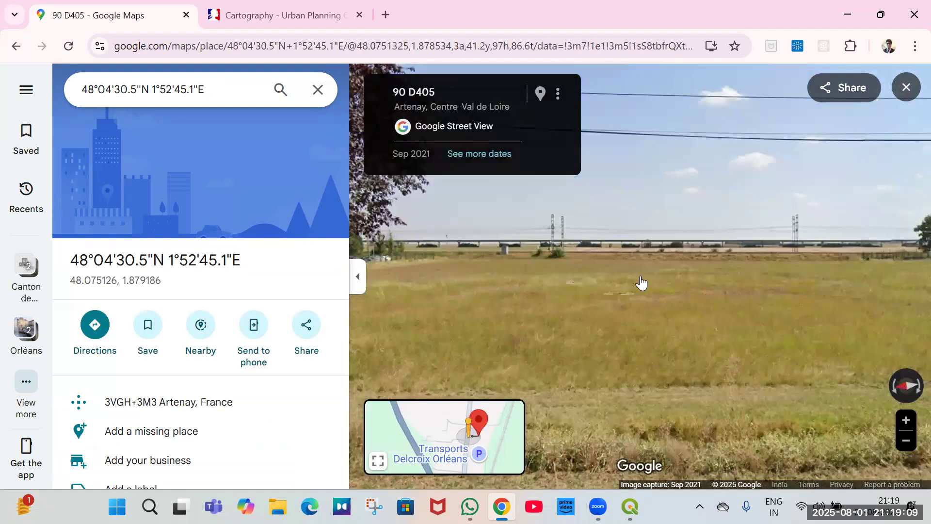
# Examine the field and its surroundings by looking around and zooming in the Street View panorama.
pyautogui.scroll(-1, 558, 305)
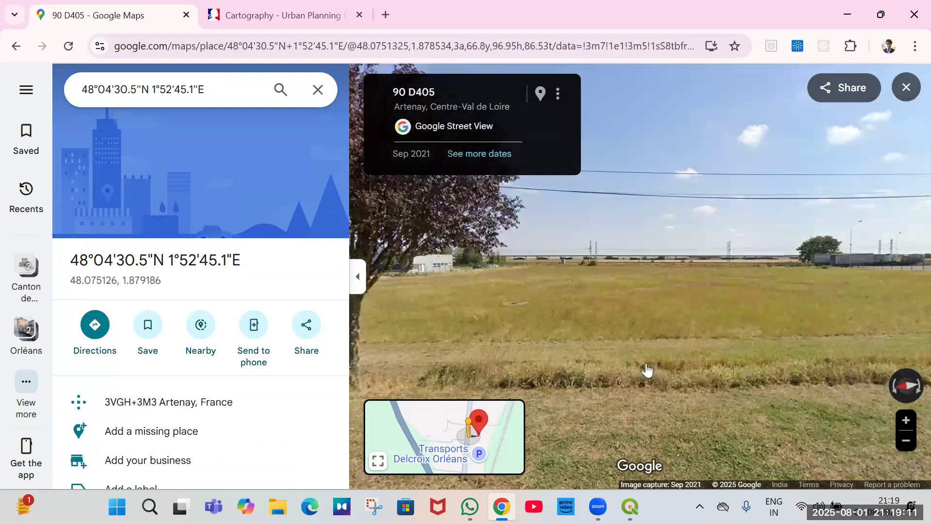
pyautogui.scroll(-1, 647, 371)
pyautogui.scroll(3, 650, 356)
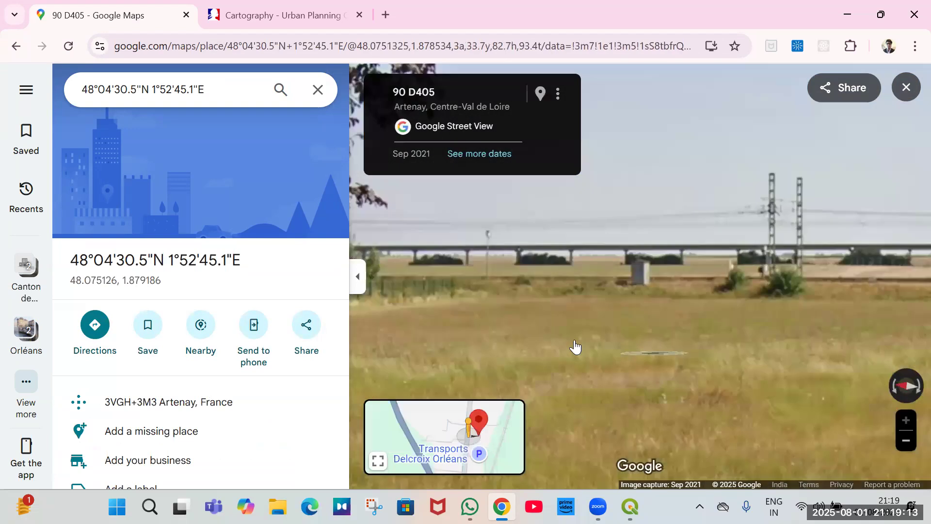
pyautogui.moveTo(703, 344); pyautogui.dragTo(699, 281)
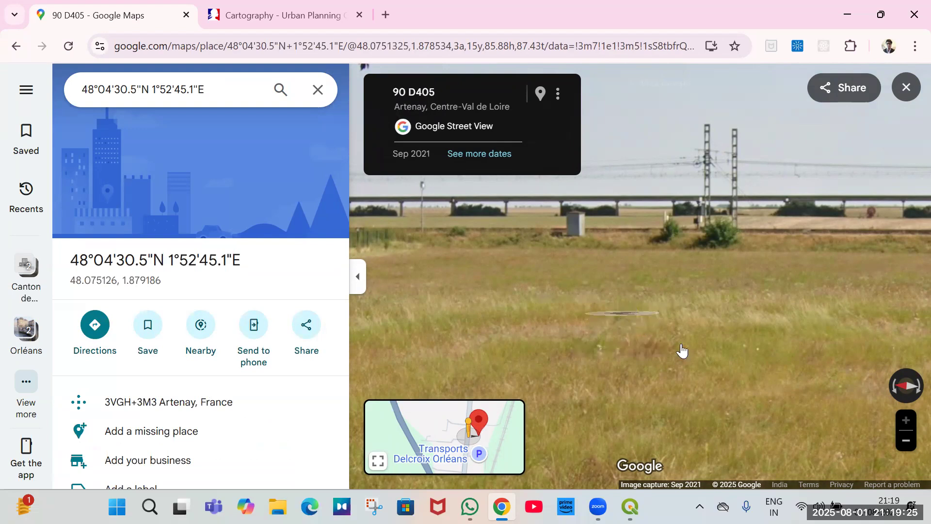
pyautogui.scroll(-5, 682, 345)
pyautogui.moveTo(711, 343); pyautogui.dragTo(613, 321)
pyautogui.moveTo(702, 319); pyautogui.dragTo(567, 295)
pyautogui.moveTo(648, 287); pyautogui.dragTo(433, 295)
pyautogui.moveTo(618, 317); pyautogui.dragTo(384, 277)
pyautogui.moveTo(672, 310); pyautogui.dragTo(458, 322)
pyautogui.moveTo(733, 322); pyautogui.dragTo(335, 255)
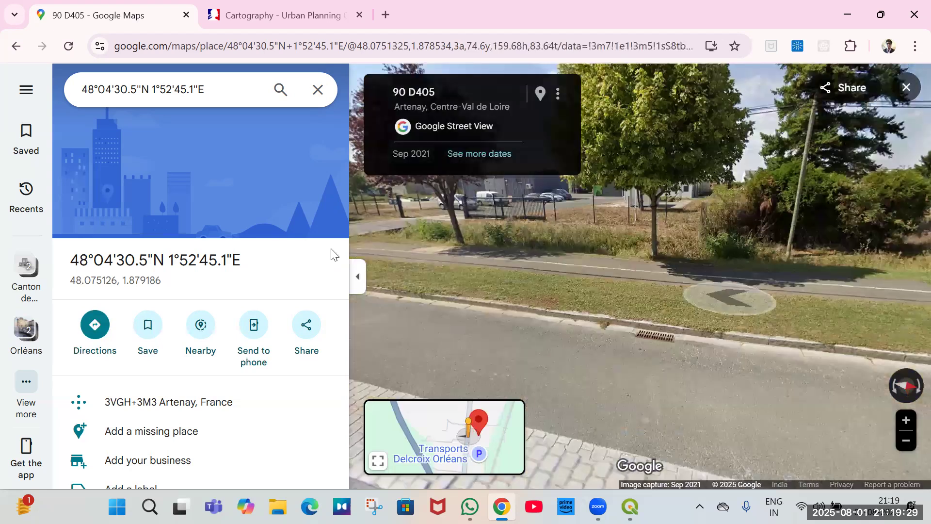
pyautogui.moveTo(598, 289); pyautogui.dragTo(694, 290)
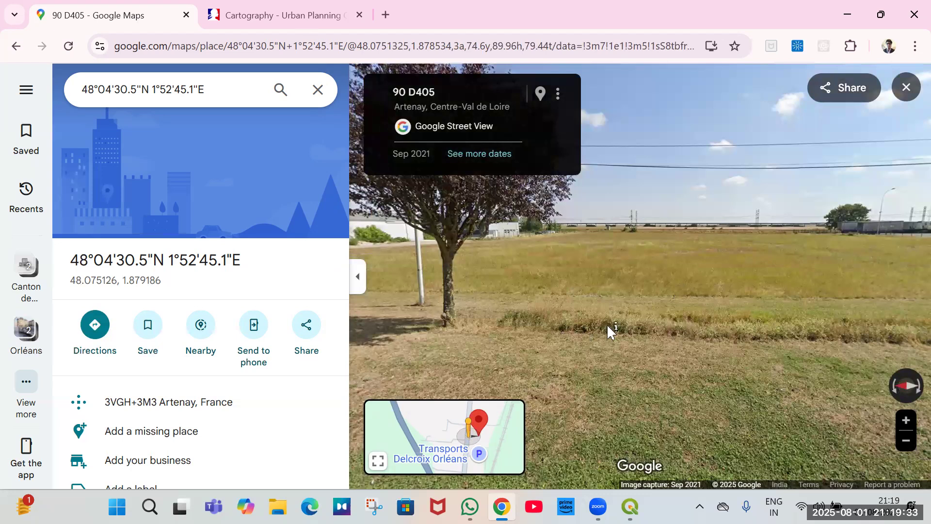
# Switch to the Géoportail urbanisme tab and inspect the zoning around the Artenay site at several zoom levels.
pyautogui.hotkey('ctrl', 'Tab')
pyautogui.scroll(2, 565, 344)
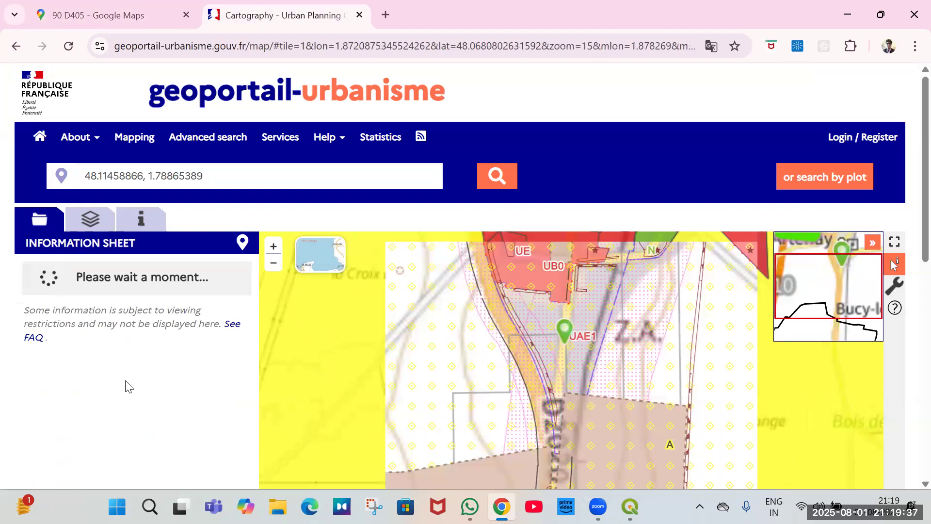
pyautogui.scroll(-4, 179, 418)
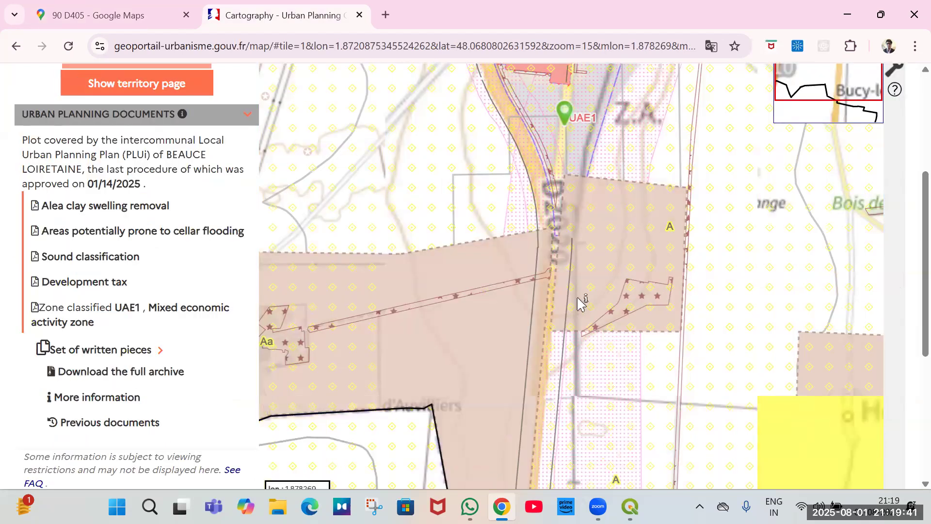
pyautogui.scroll(-2, 582, 310)
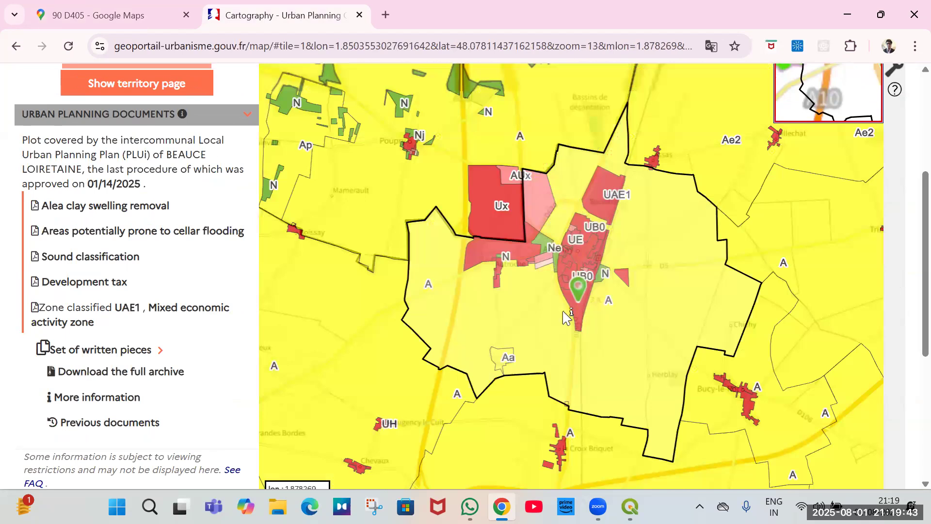
pyautogui.scroll(1, 580, 314)
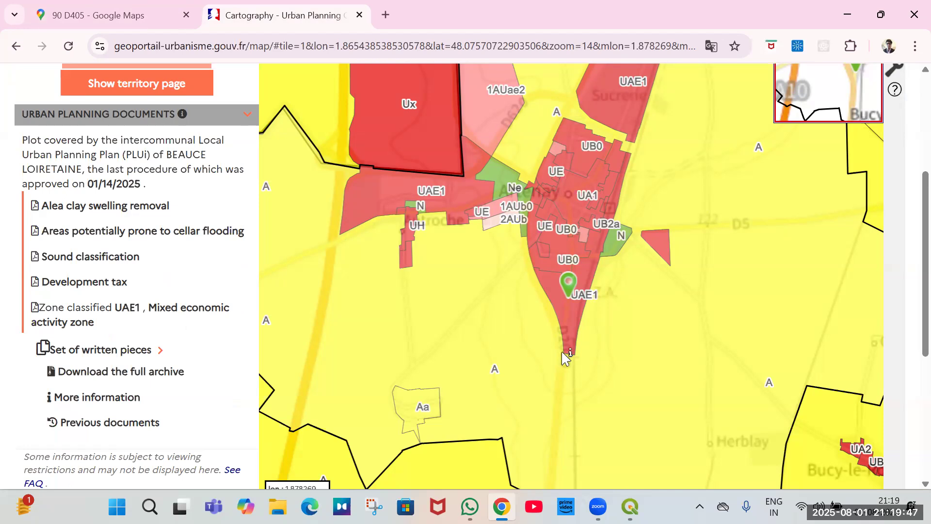
pyautogui.scroll(-2, 548, 312)
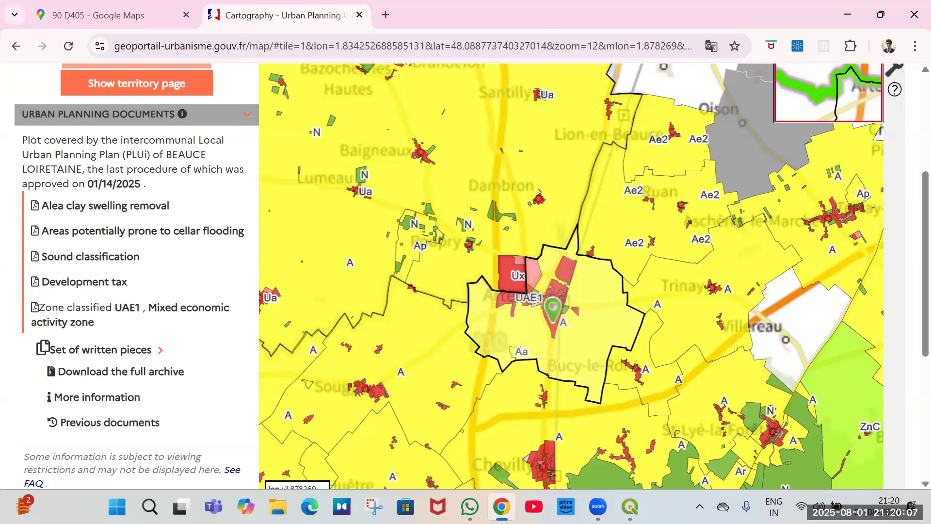
# Close the Clipped layer's attribute table, return to QGIS and hide the Vectorized layer.
pyautogui.hotkey('alt', 'Tab')
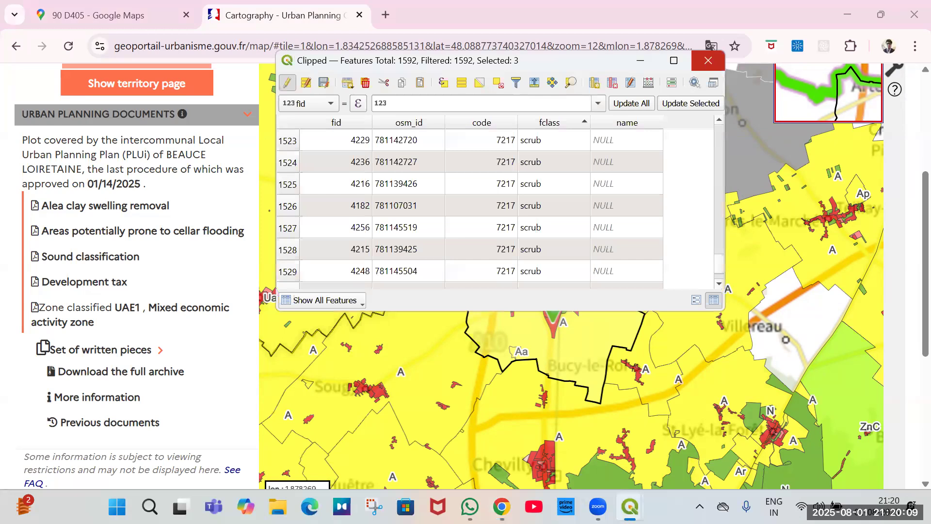
pyautogui.hotkey('alt', 'Tab')
pyautogui.hotkey('alt', 'Tab')
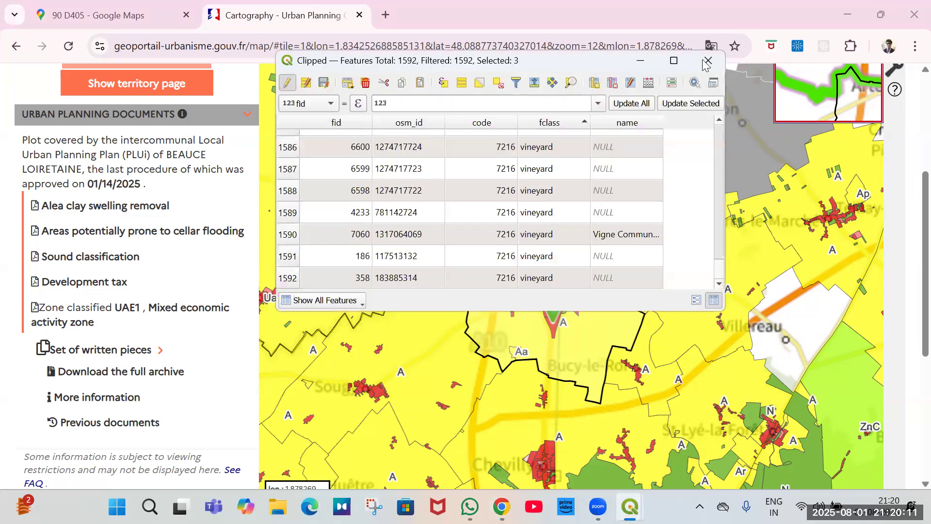
pyautogui.click(707, 61)
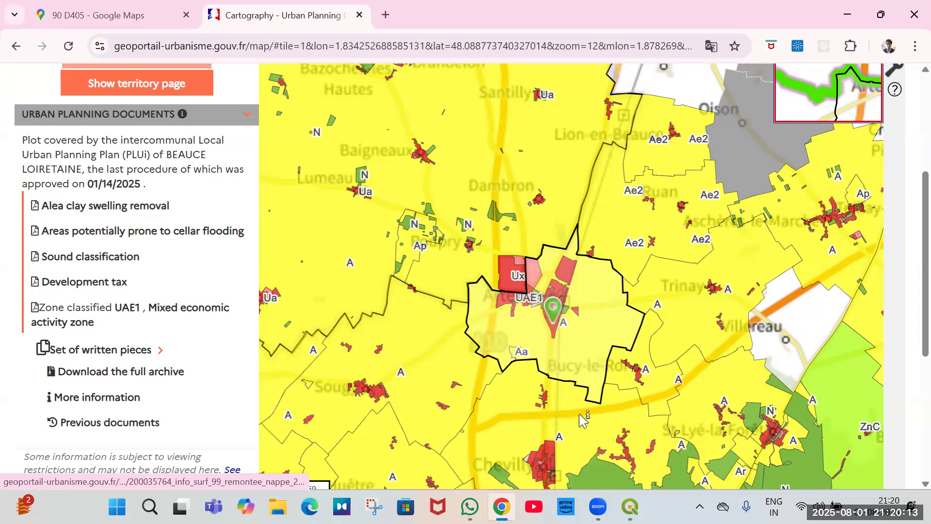
pyautogui.hotkey('alt', 'Tab')
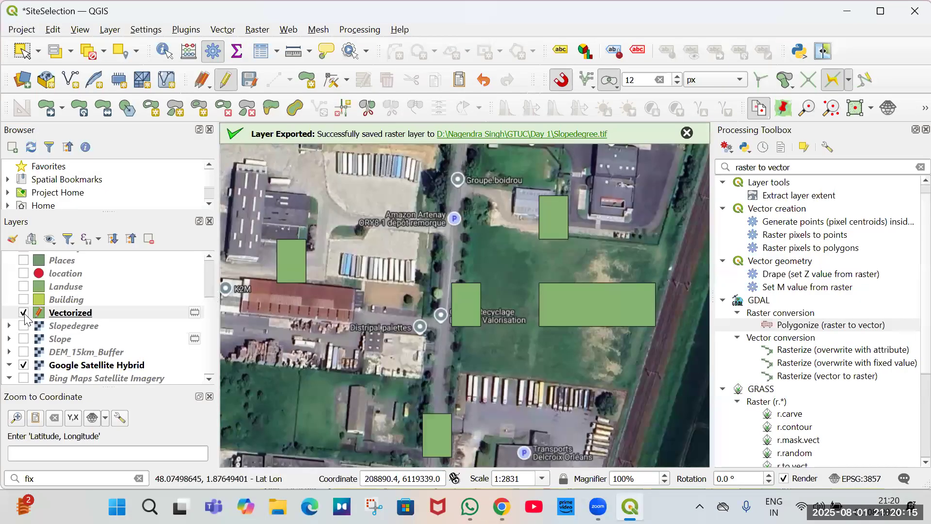
pyautogui.press('space')
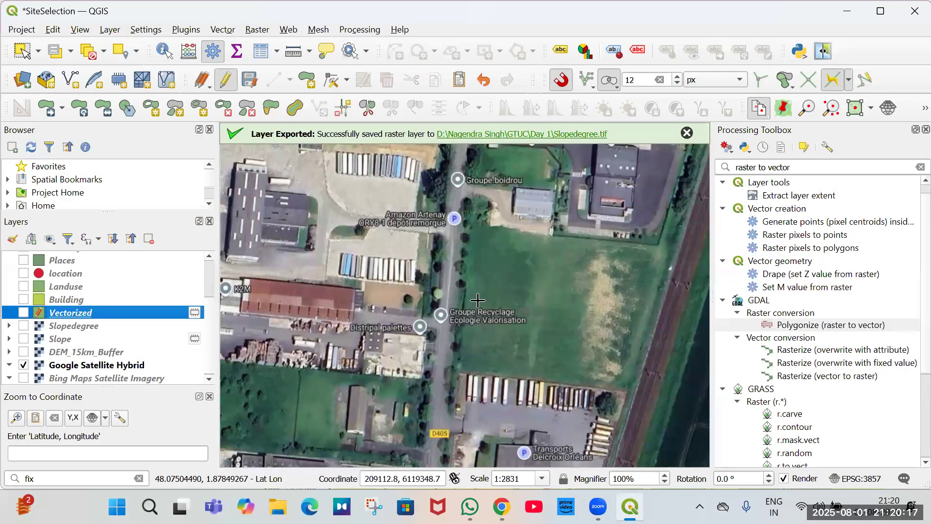
# Display the DEM_15km_Buffer and Landuse layers and zoom out over the study area.
pyautogui.scroll(-4, 478, 300)
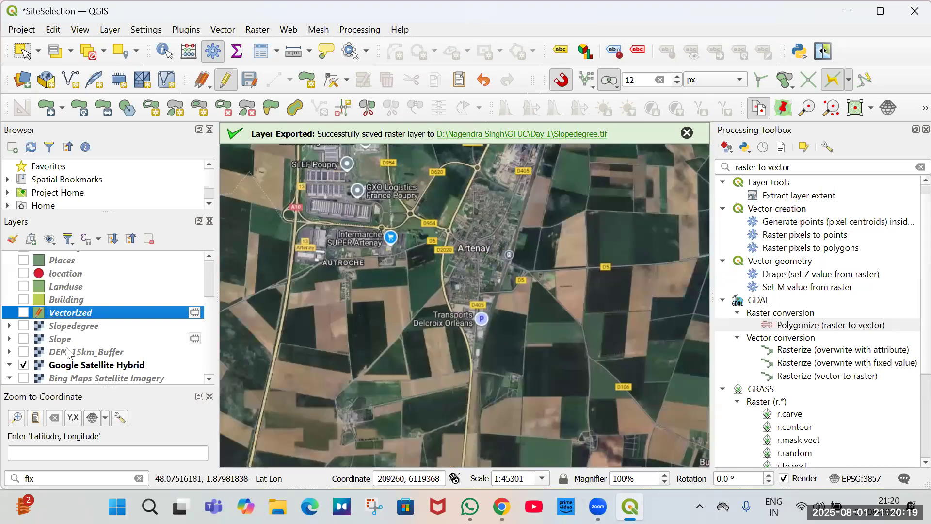
pyautogui.click(24, 351)
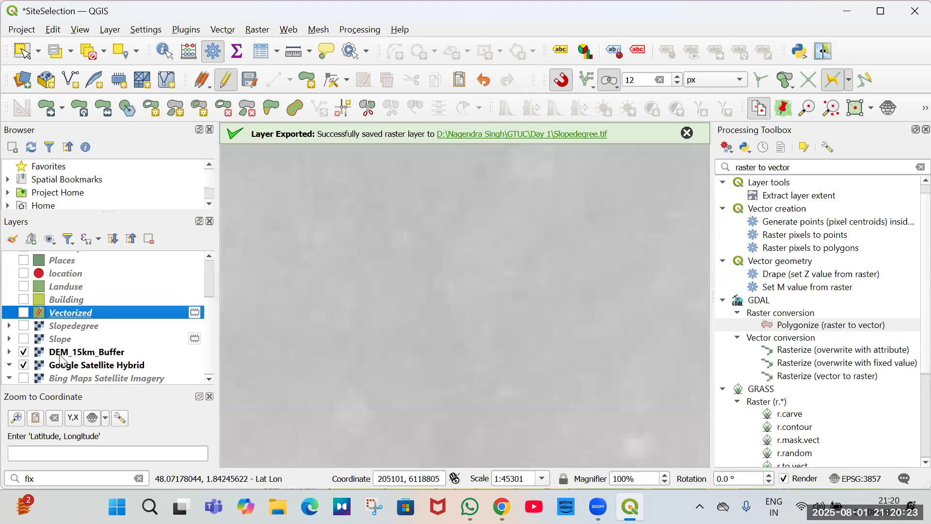
pyautogui.scroll(1, 63, 337)
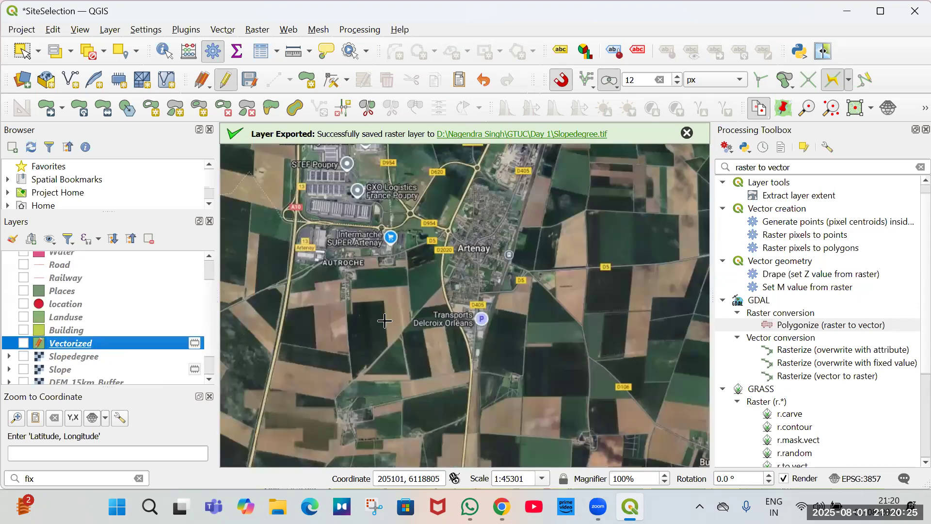
pyautogui.scroll(-2, 385, 321)
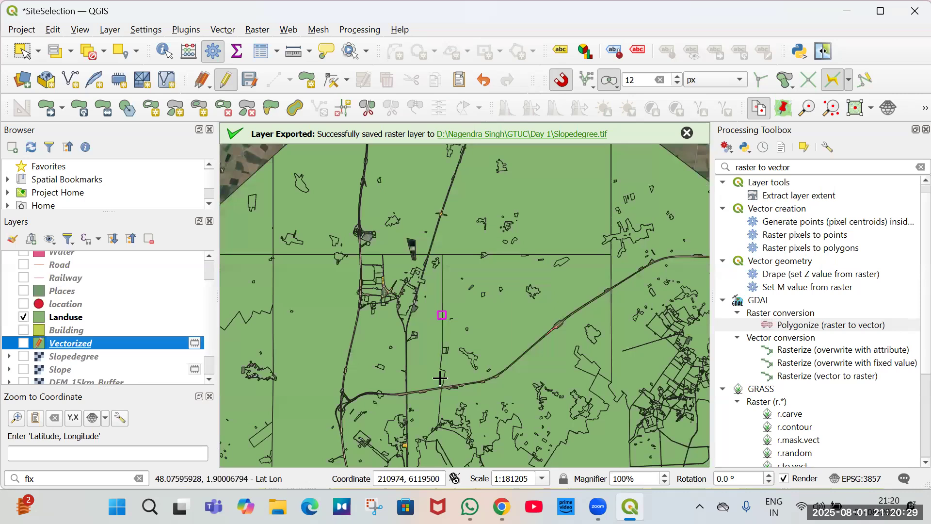
pyautogui.scroll(-2, 440, 377)
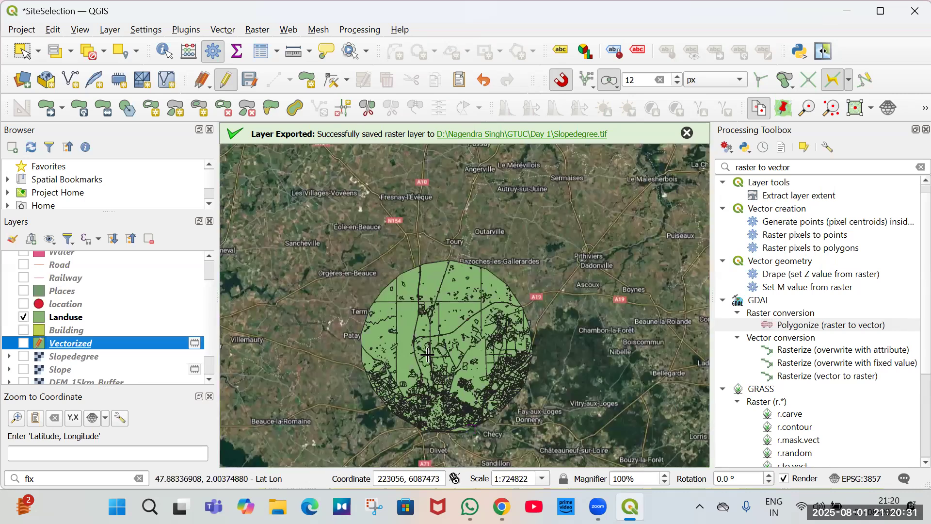
pyautogui.scroll(1, 427, 354)
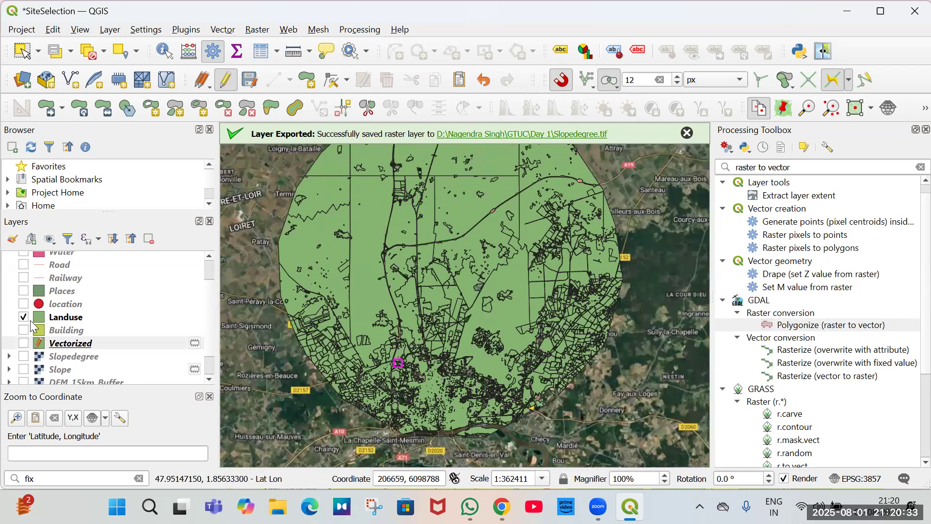
# Hide the Landuse layer and zoom to the selected Clipped features near Poupry.
pyautogui.rightClick(32, 327)
pyautogui.click(23, 317)
pyautogui.scroll(1, 43, 280)
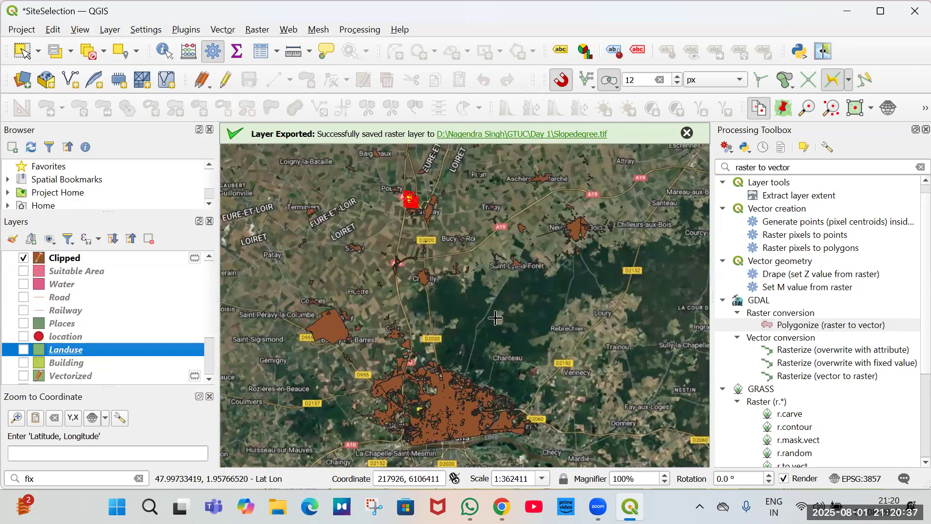
pyautogui.scroll(-1, 492, 315)
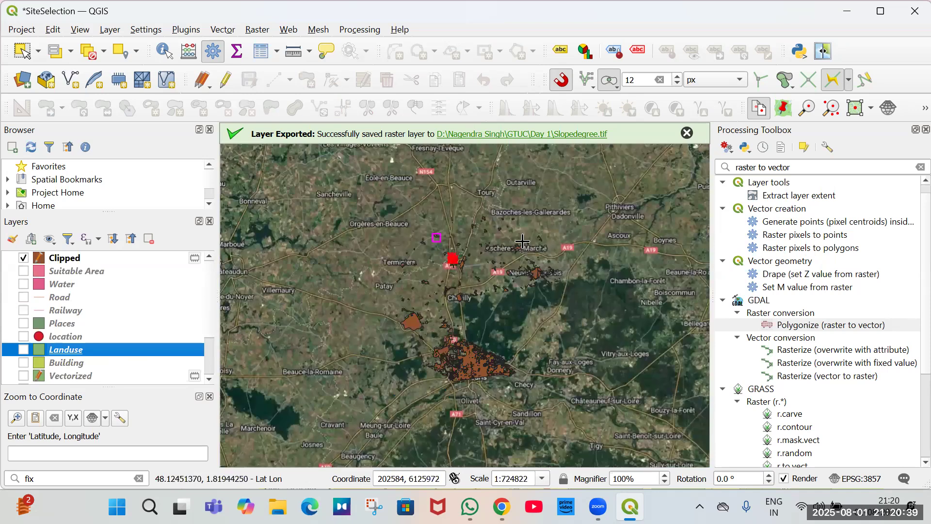
pyautogui.scroll(2, 463, 250)
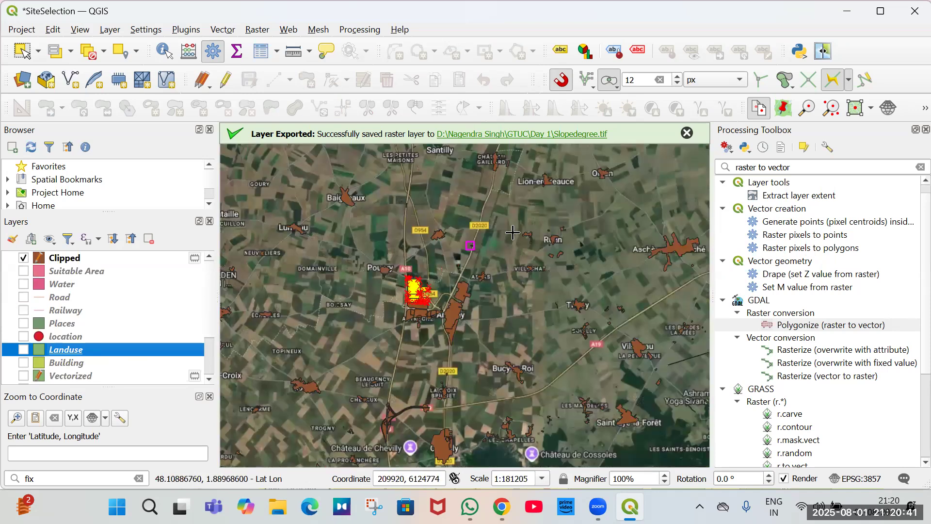
pyautogui.scroll(2, 374, 300)
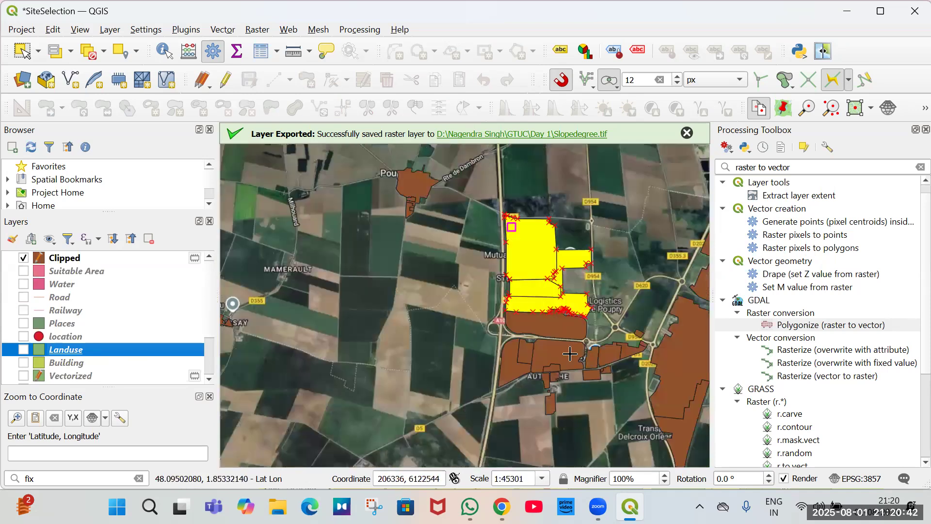
# Open the Clipped layer's attribute table and scroll to the selected industrial features.
pyautogui.rightClick(66, 257)
pyautogui.click(119, 209)
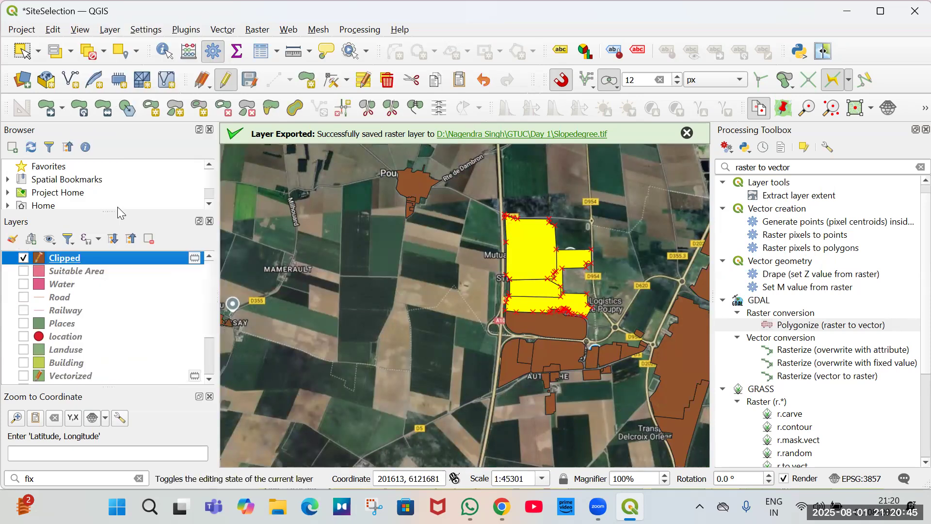
pyautogui.press('F6')
pyautogui.scroll(-13, 343, 204)
pyautogui.scroll(-17, 343, 204)
pyautogui.scroll(-16, 707, 138)
pyautogui.moveTo(720, 191); pyautogui.dragTo(710, 276)
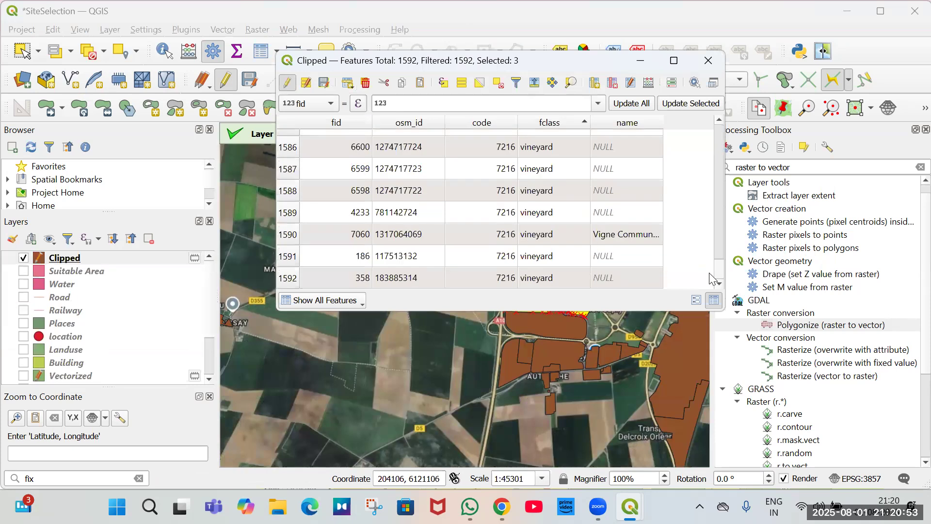
pyautogui.moveTo(709, 182); pyautogui.dragTo(709, 165)
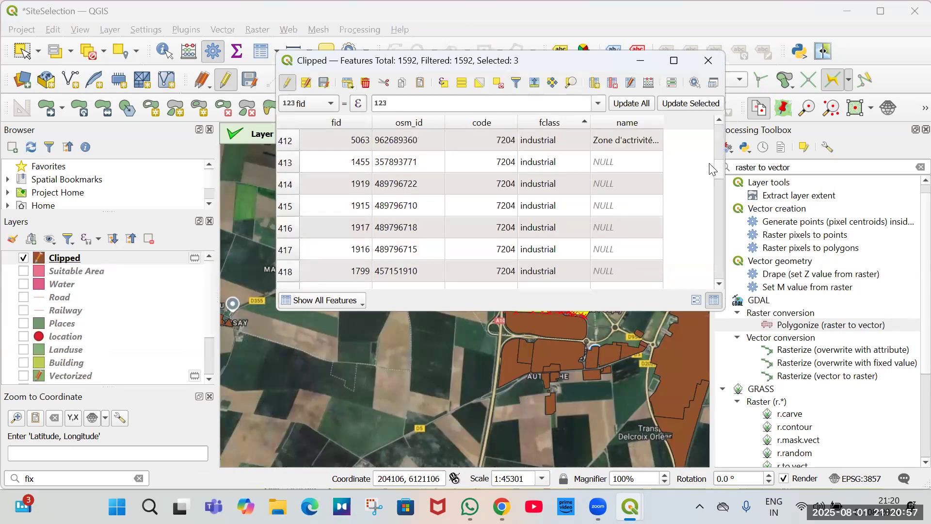
pyautogui.scroll(4, 679, 184)
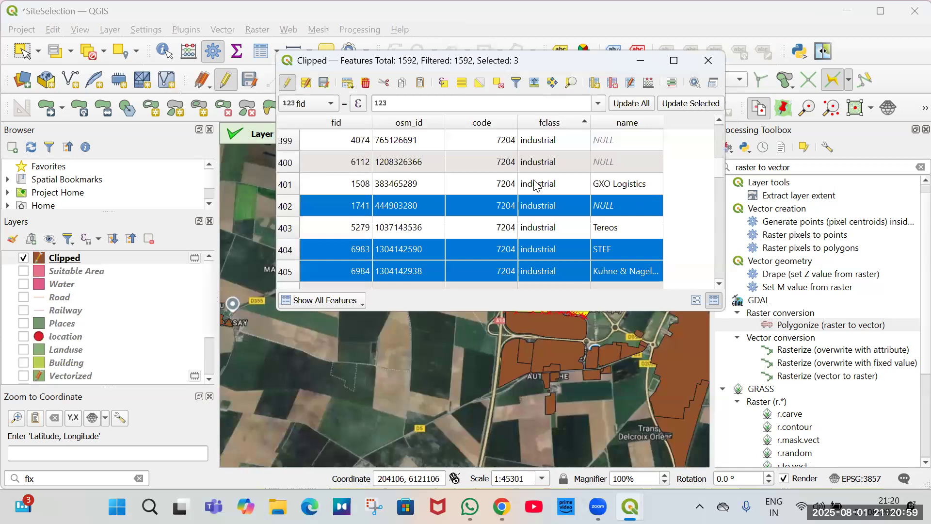
pyautogui.scroll(-1, 538, 185)
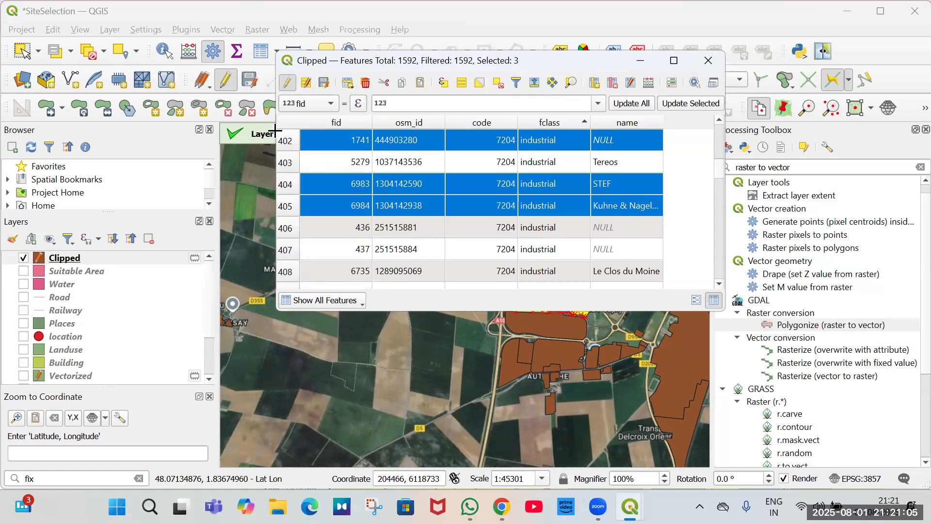
# Capture the selected industrial rows with the Snipping Tool and close the capture window.
pyautogui.press('super+shift+s')
pyautogui.moveTo(274, 127); pyautogui.dragTo(664, 215)
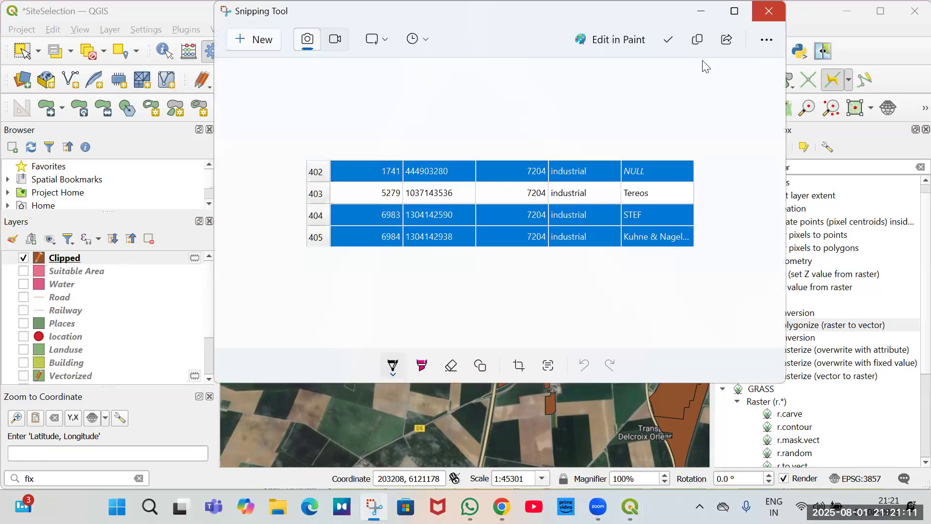
pyautogui.click(768, 11)
pyautogui.click(704, 61)
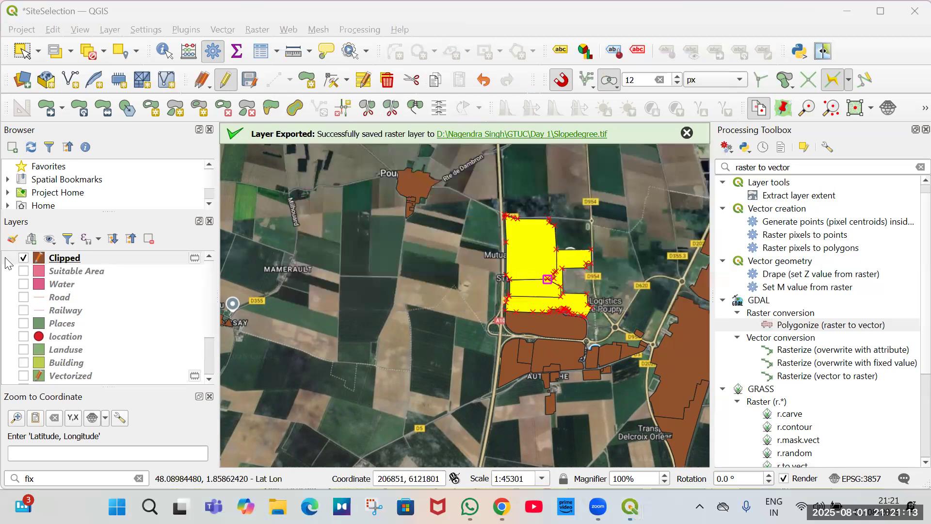
# Toggle the Clipped layer's visibility and zoom around Artenay to compare it with the satellite imagery.
pyautogui.click(24, 258)
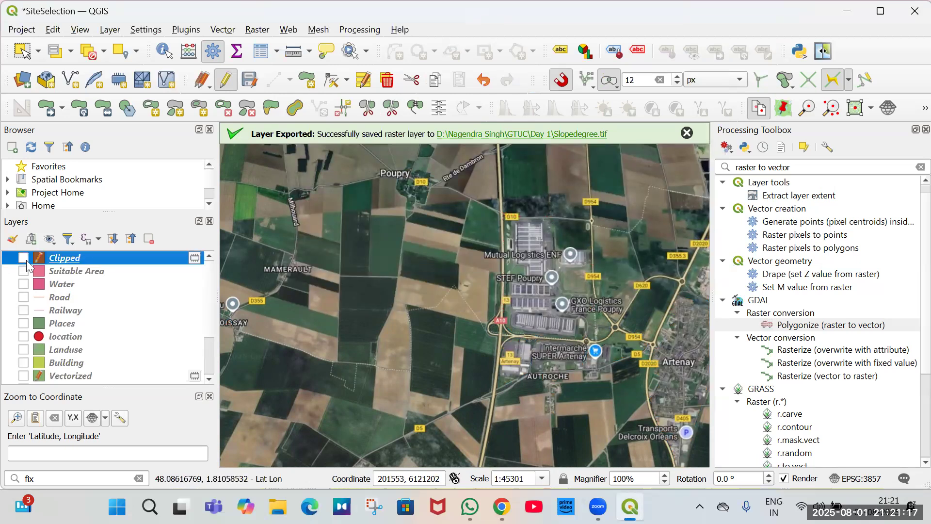
pyautogui.scroll(-1, 371, 285)
pyautogui.scroll(2, 548, 348)
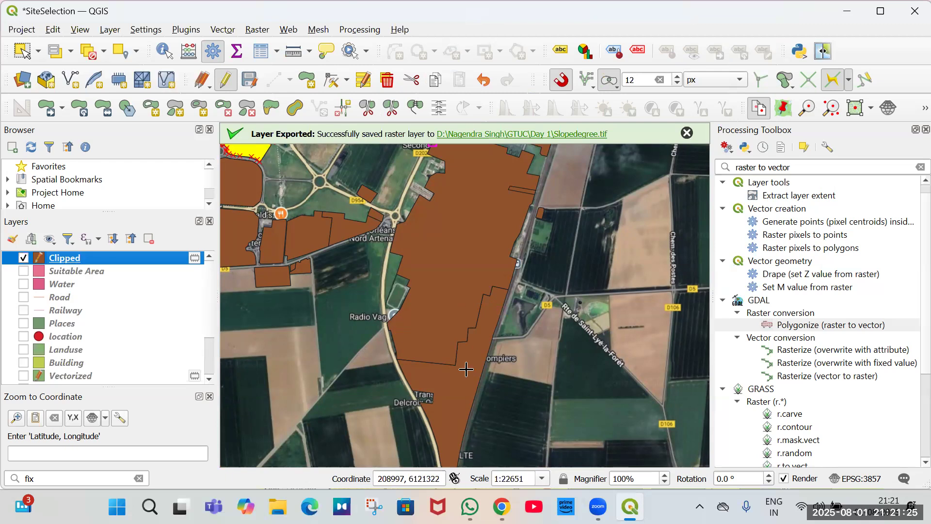
pyautogui.scroll(-1, 466, 370)
pyautogui.scroll(-2, 472, 366)
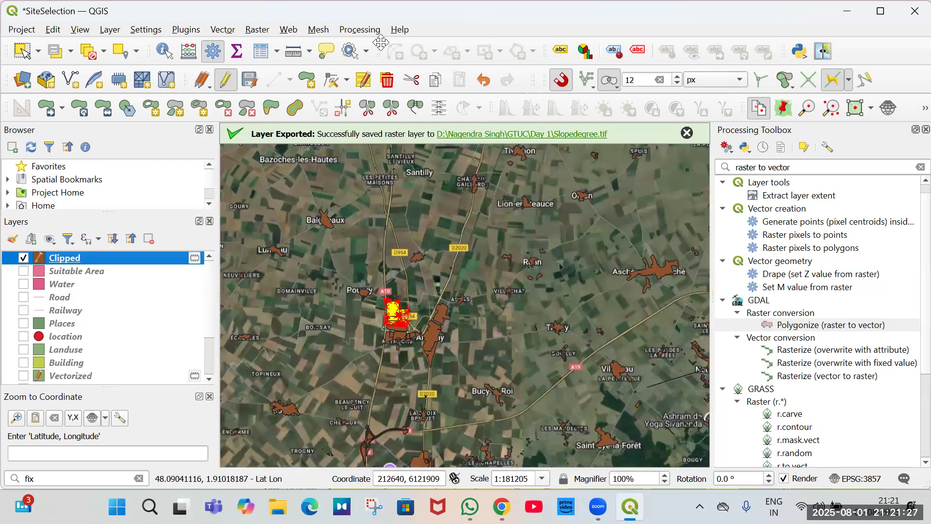
# Clear the feature selection on the map and turn on the Slopedegree layer.
pyautogui.click(23, 51)
pyautogui.click(484, 279)
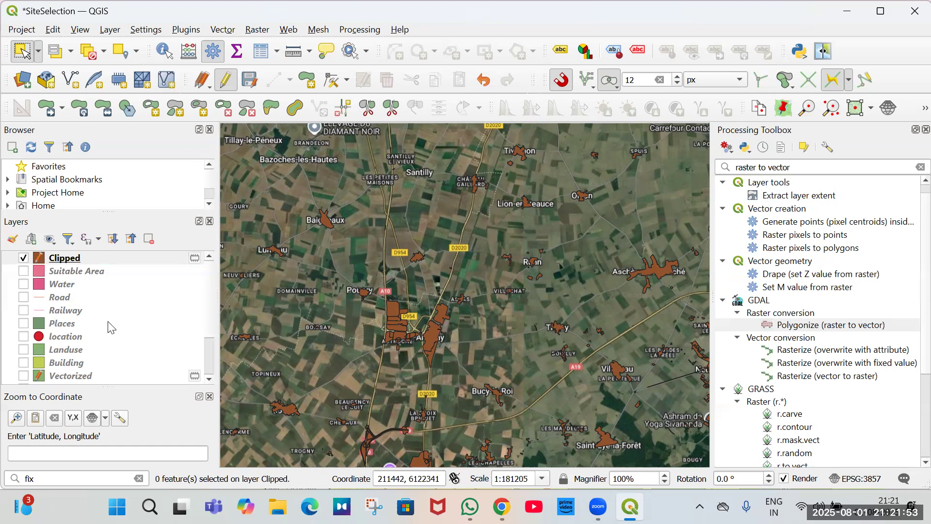
pyautogui.scroll(-2, 111, 328)
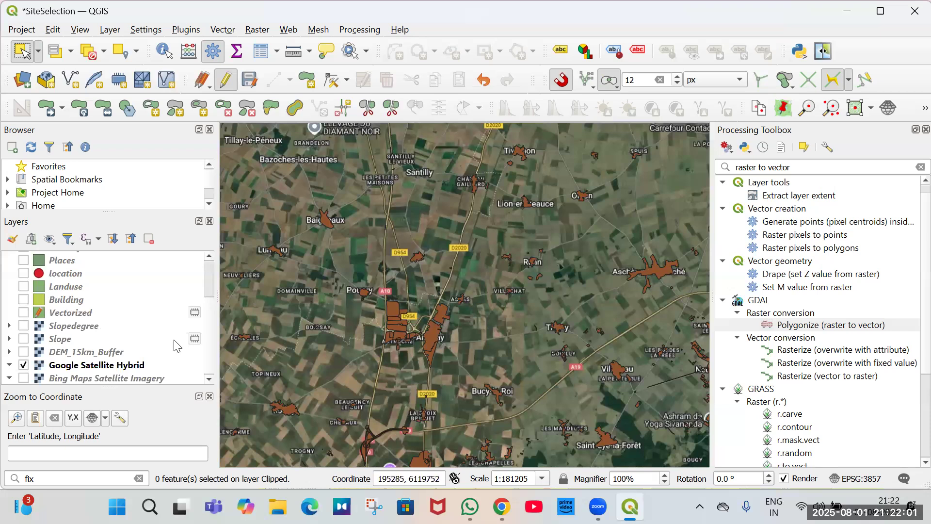
pyautogui.click(24, 325)
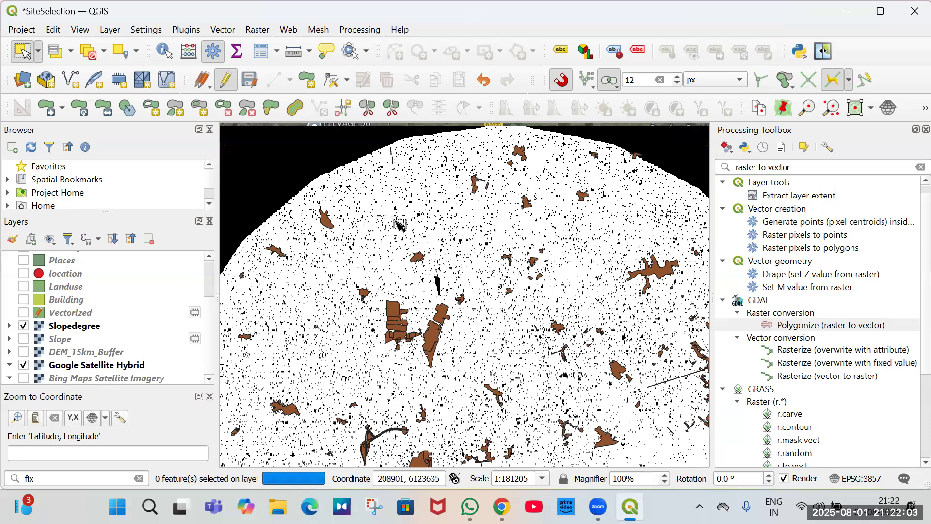
# Create a new print layout titled Slope for the Slopedegree map.
pyautogui.scroll(1, 410, 342)
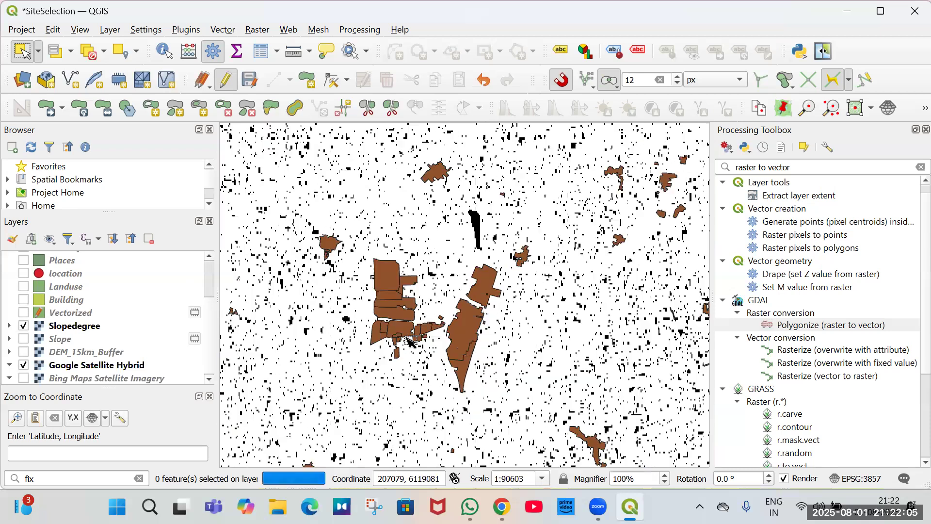
pyautogui.scroll(-1, 436, 353)
pyautogui.scroll(1, 434, 339)
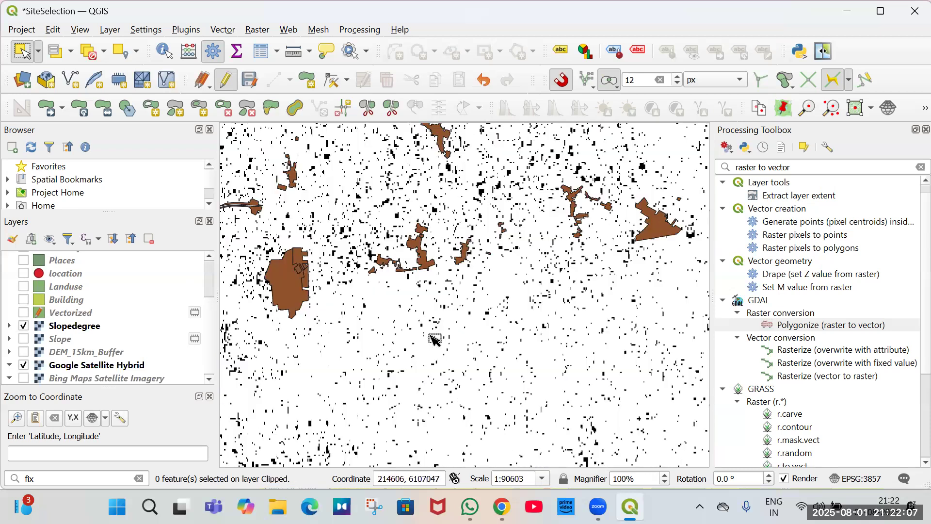
pyautogui.scroll(3, 435, 339)
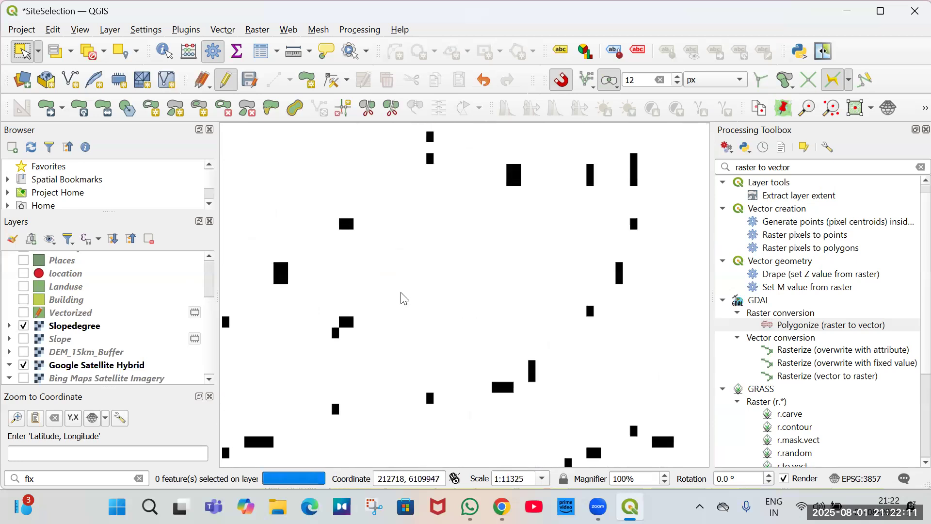
pyautogui.click(24, 30)
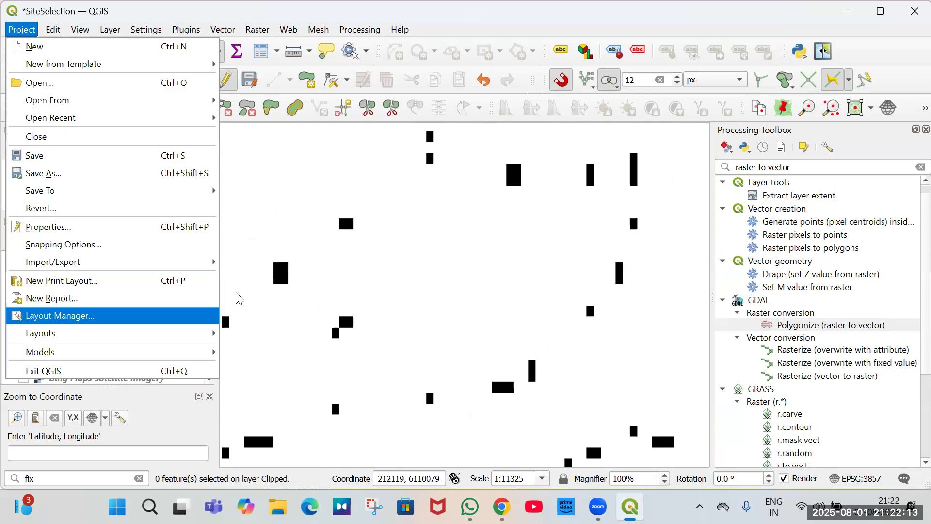
pyautogui.press('Up')
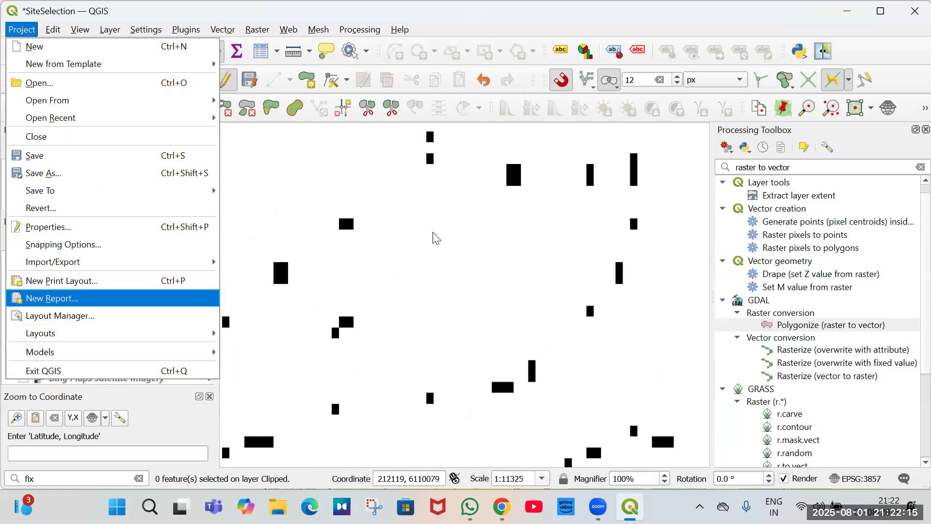
pyautogui.press('Up')
pyautogui.press('Return')
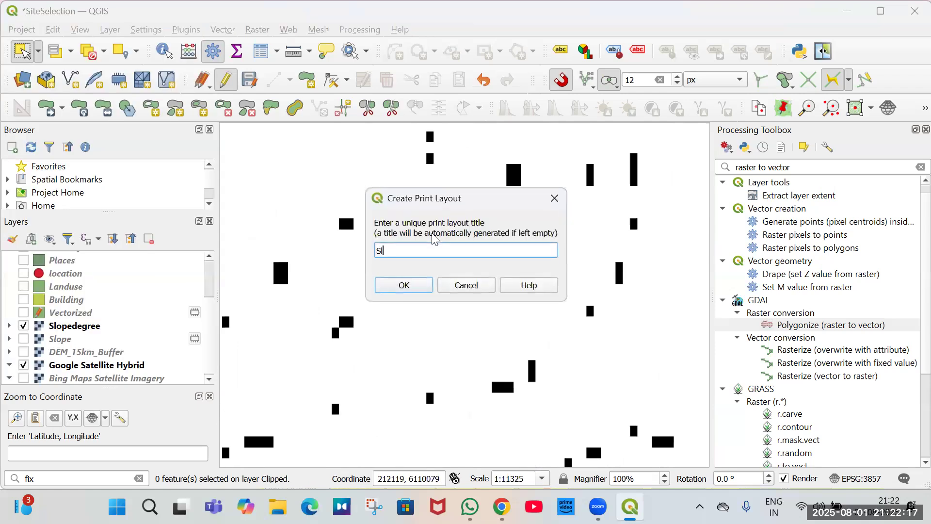
pyautogui.write('Sl')
pyautogui.press('Return')
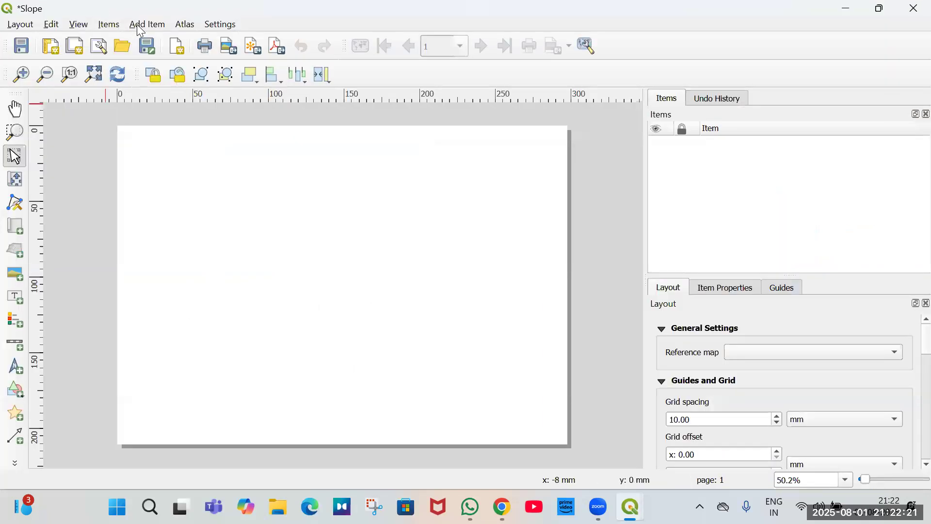
# Add a map item covering the whole layout page.
pyautogui.click(147, 24)
pyautogui.click(177, 40)
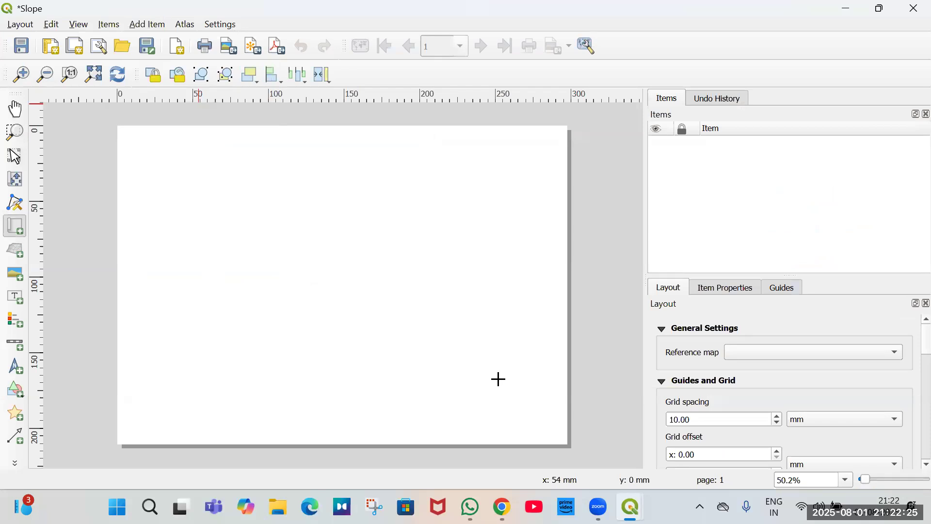
pyautogui.moveTo(117, 127); pyautogui.dragTo(567, 447)
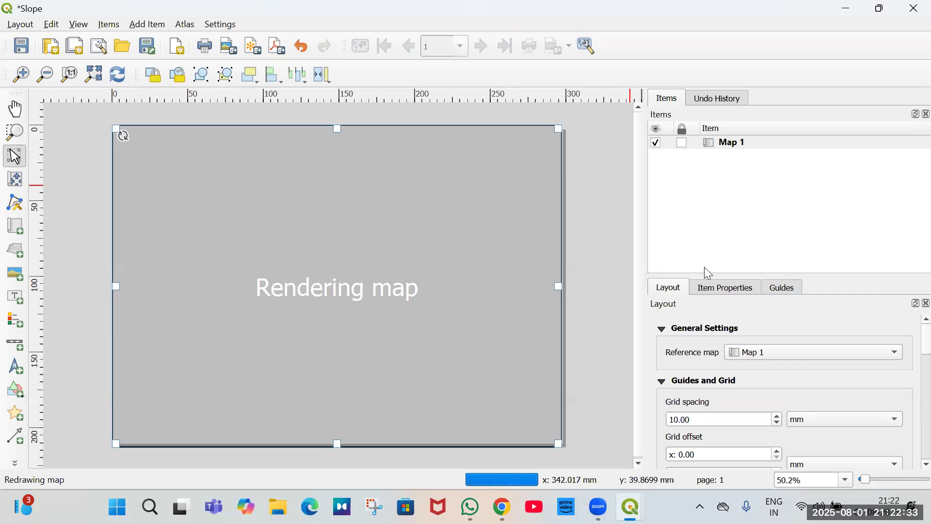
# Add a north arrow in the map's upper-right corner.
pyautogui.click(144, 24)
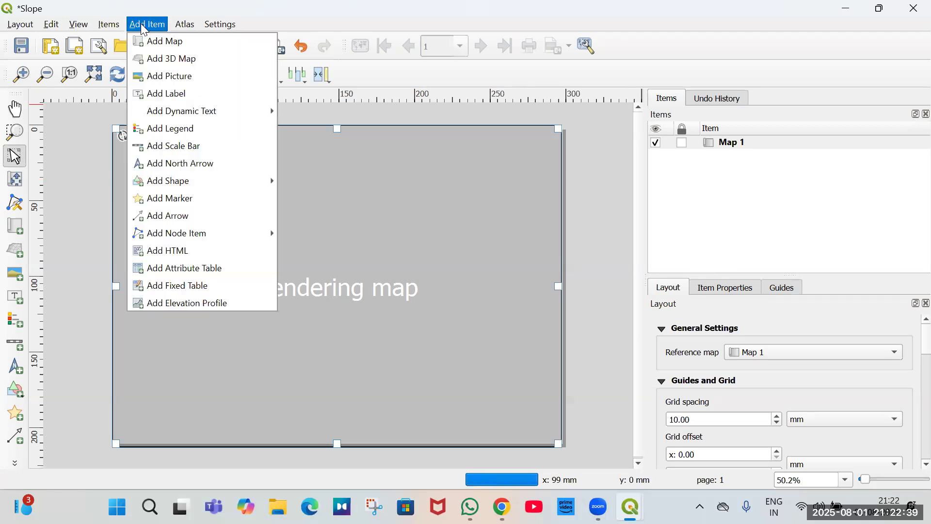
pyautogui.click(190, 165)
pyautogui.moveTo(513, 130); pyautogui.dragTo(561, 170)
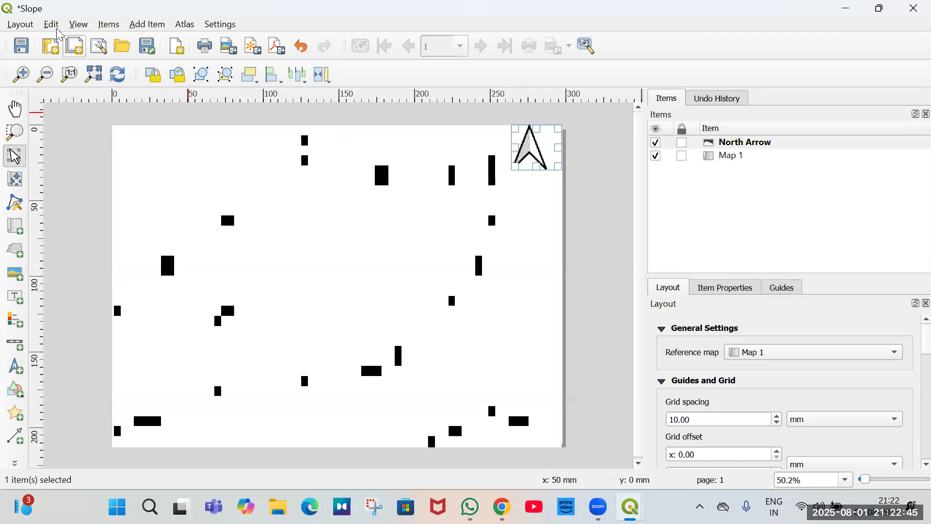
# Add a legend in the lower-left area of the map and reposition it.
pyautogui.click(145, 24)
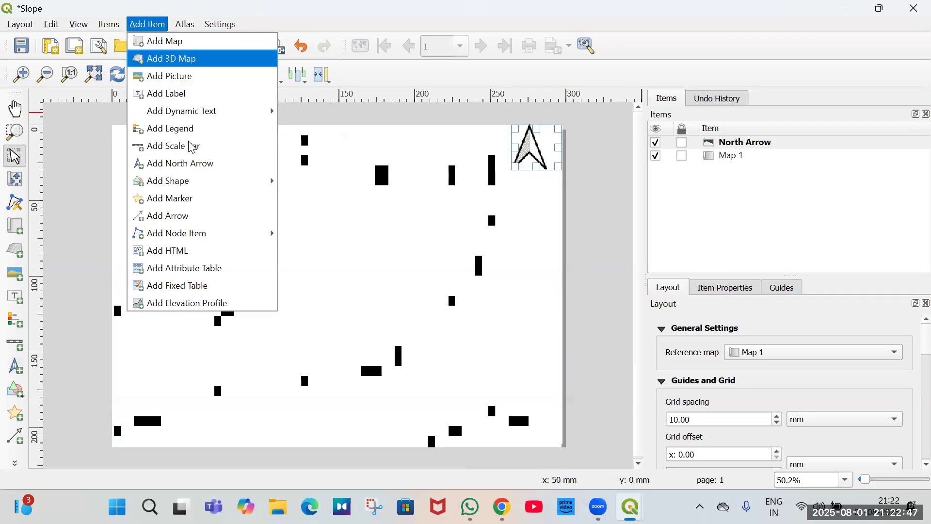
pyautogui.click(188, 129)
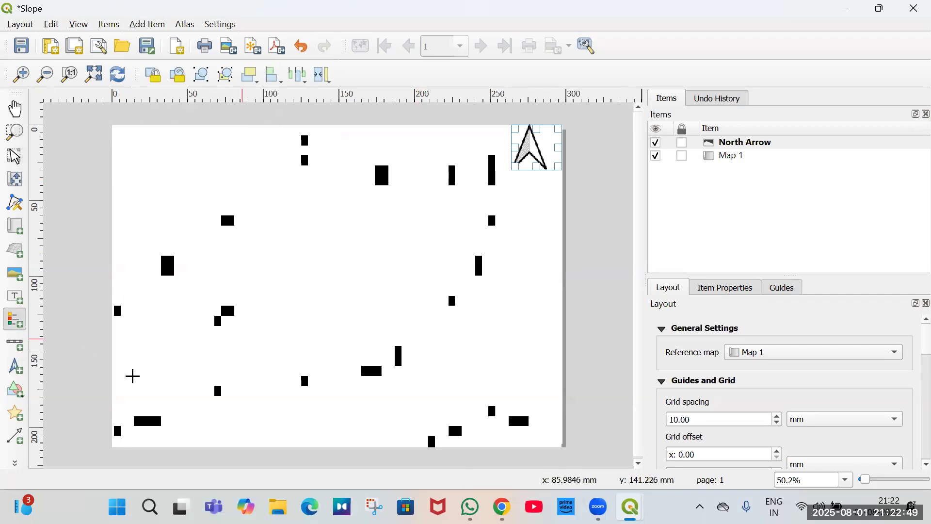
pyautogui.moveTo(112, 343); pyautogui.dragTo(162, 396)
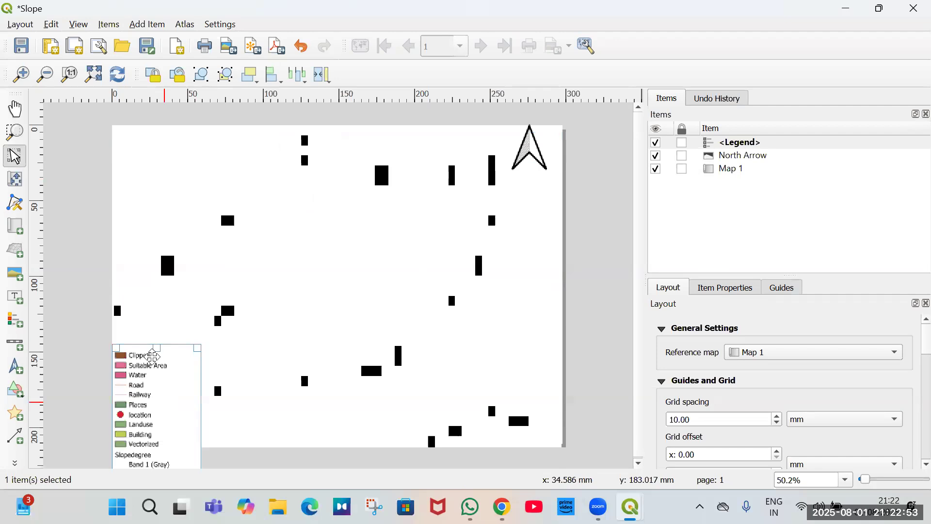
pyautogui.moveTo(160, 295); pyautogui.dragTo(144, 320)
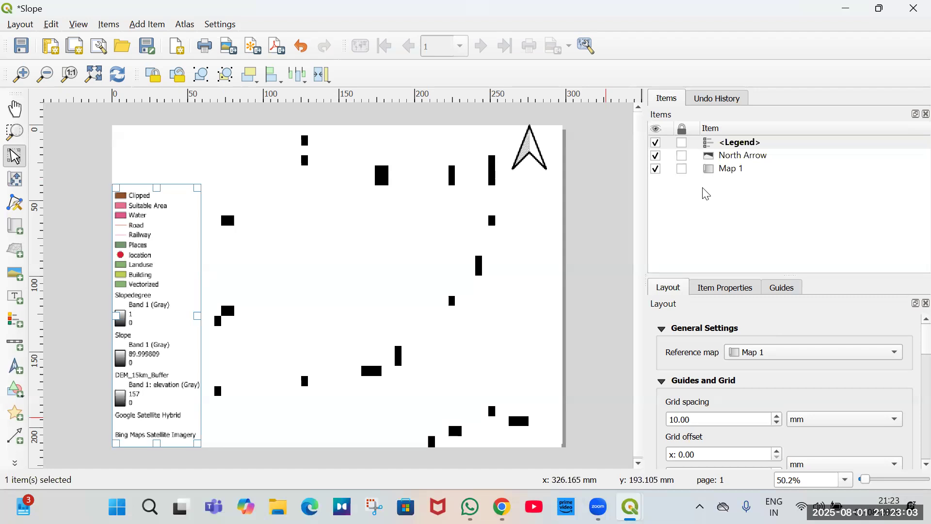
# Turn off the legend's auto update, remove the Slope, DEM_15km_Buffer and satellite entries, and move the legend lower.
pyautogui.click(742, 290)
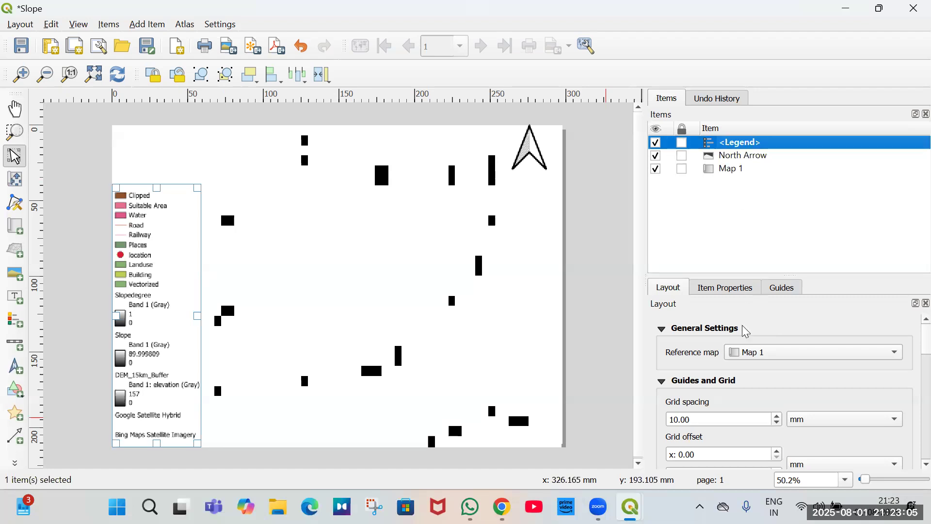
pyautogui.scroll(-1, 684, 387)
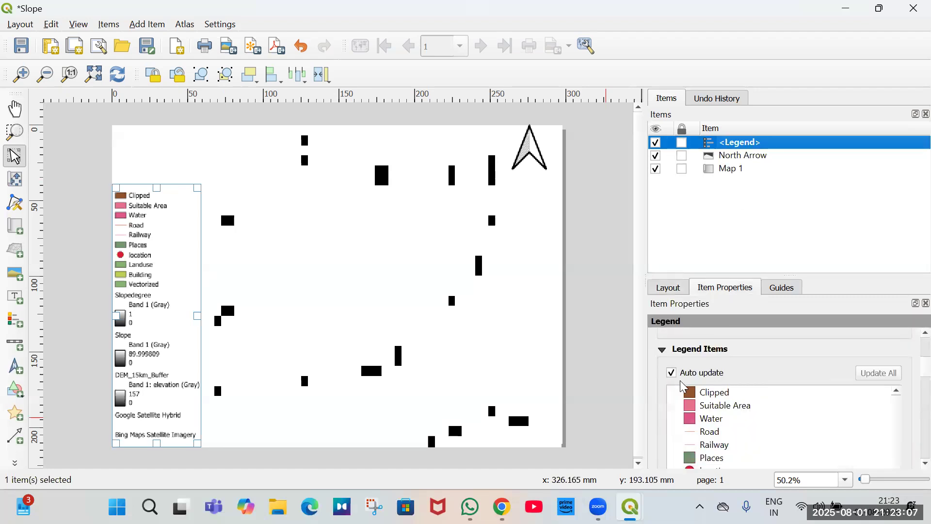
pyautogui.click(674, 376)
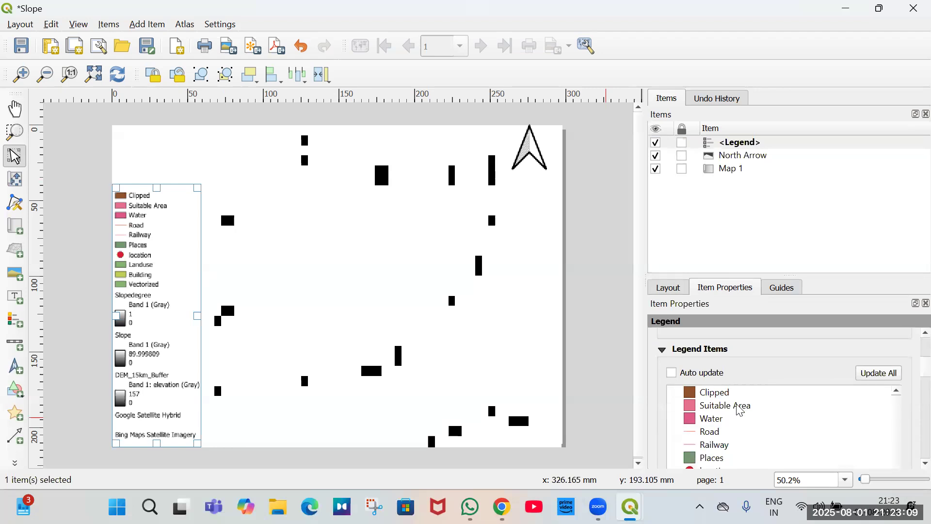
pyautogui.scroll(-2, 741, 412)
pyautogui.scroll(-2, 742, 411)
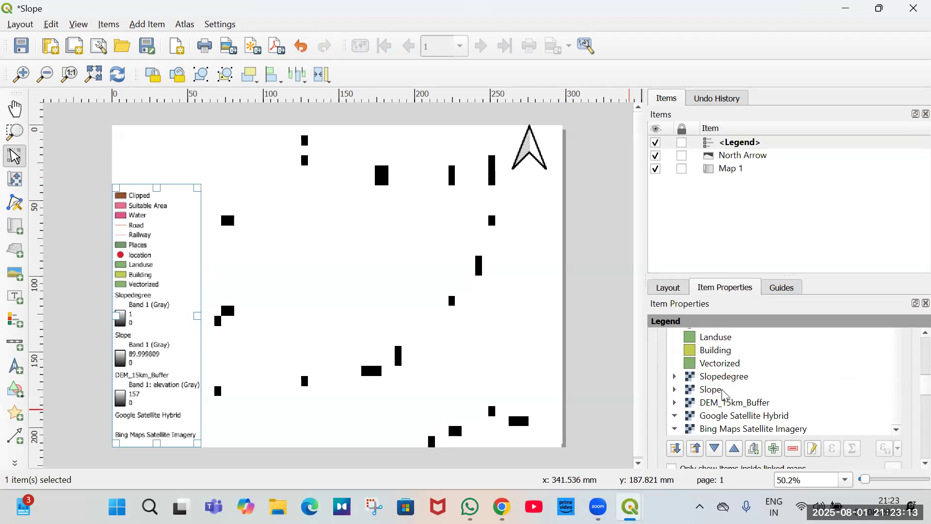
pyautogui.hotkey('shift', 'End')
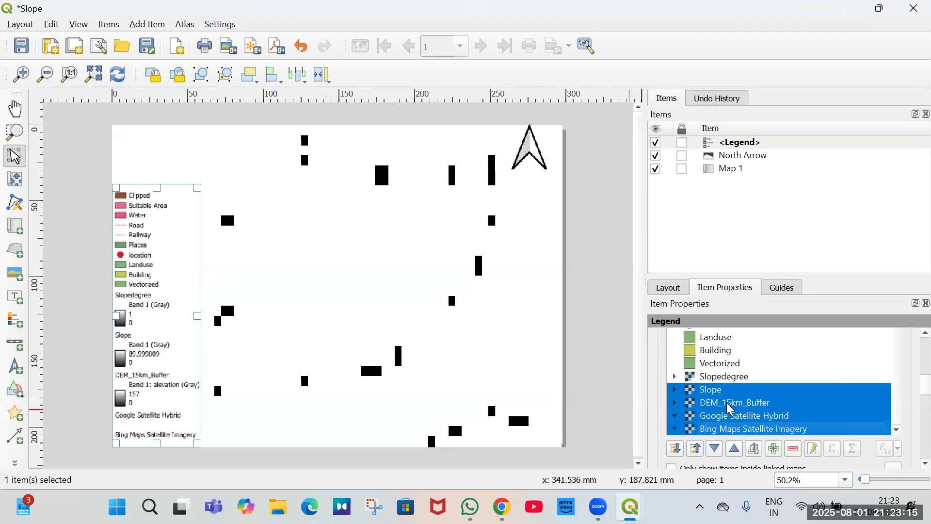
pyautogui.press('Delete')
pyautogui.moveTo(144, 297); pyautogui.dragTo(163, 367)
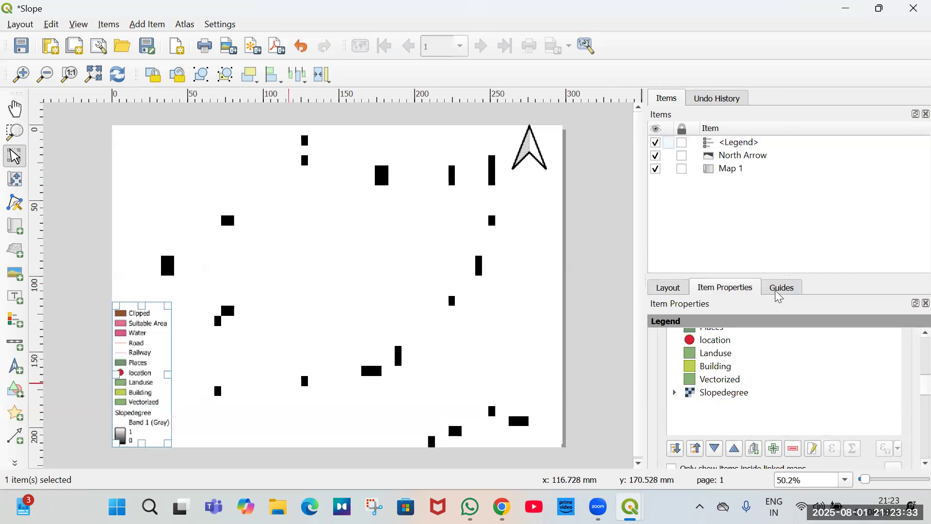
# Set the legend title to Legends.
pyautogui.click(151, 25)
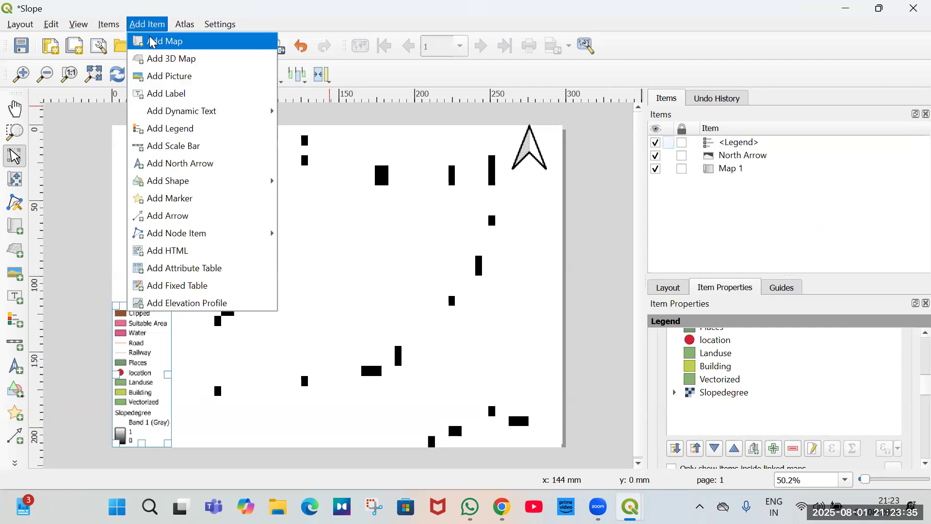
pyautogui.click(796, 379)
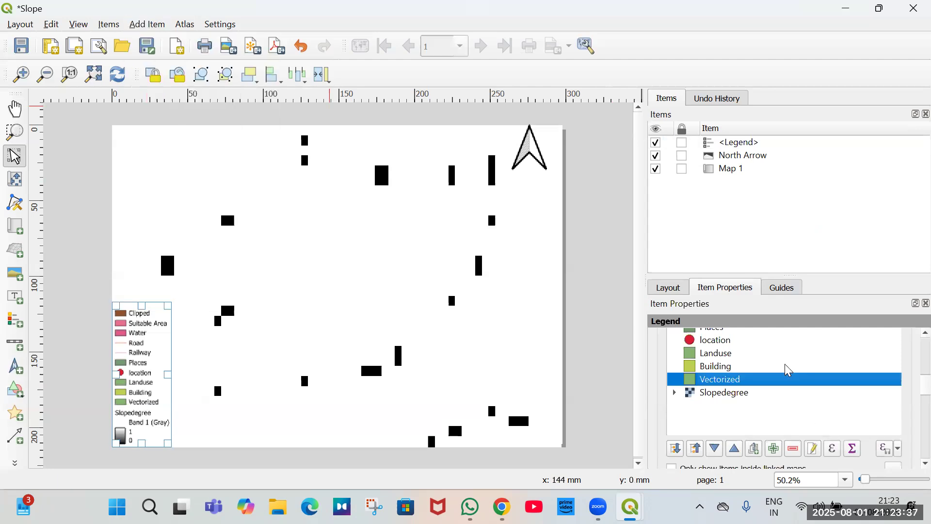
pyautogui.scroll(5, 780, 370)
pyautogui.scroll(-1, 779, 369)
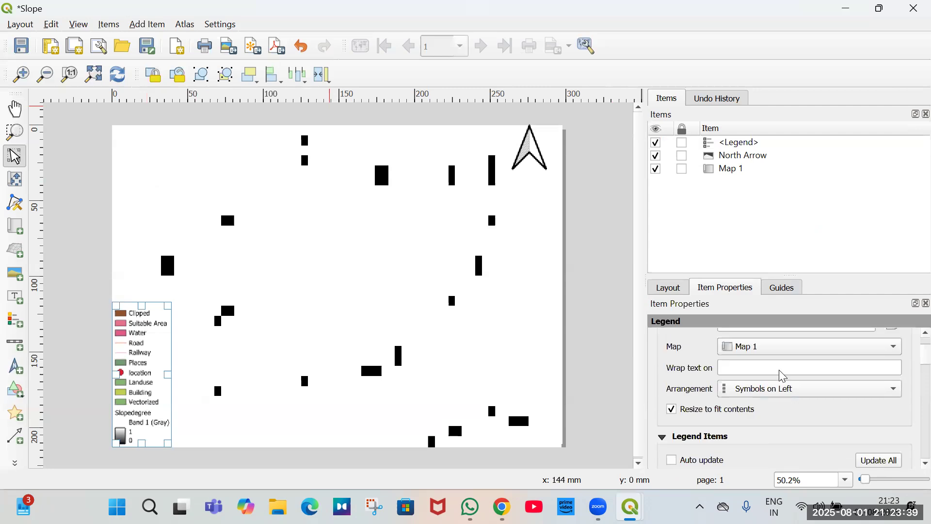
pyautogui.scroll(1, 777, 371)
pyautogui.click(758, 367)
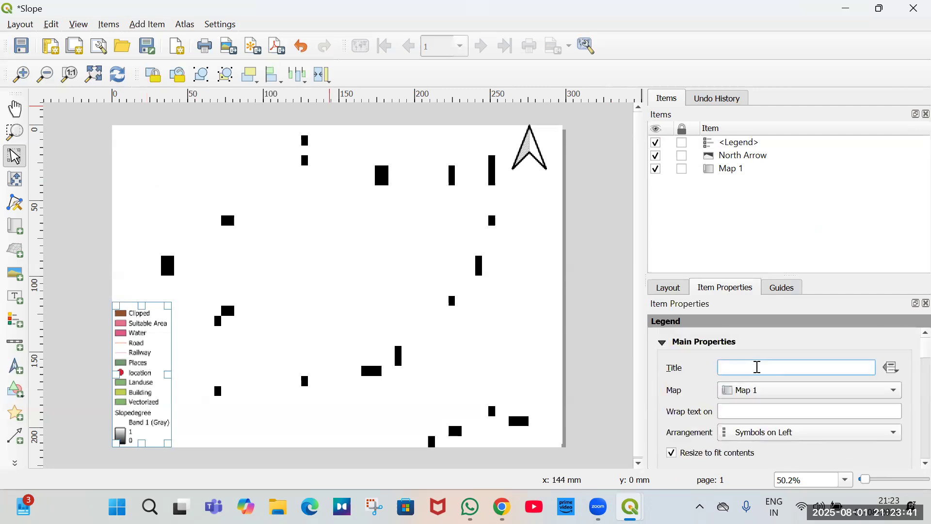
pyautogui.write('Legends')
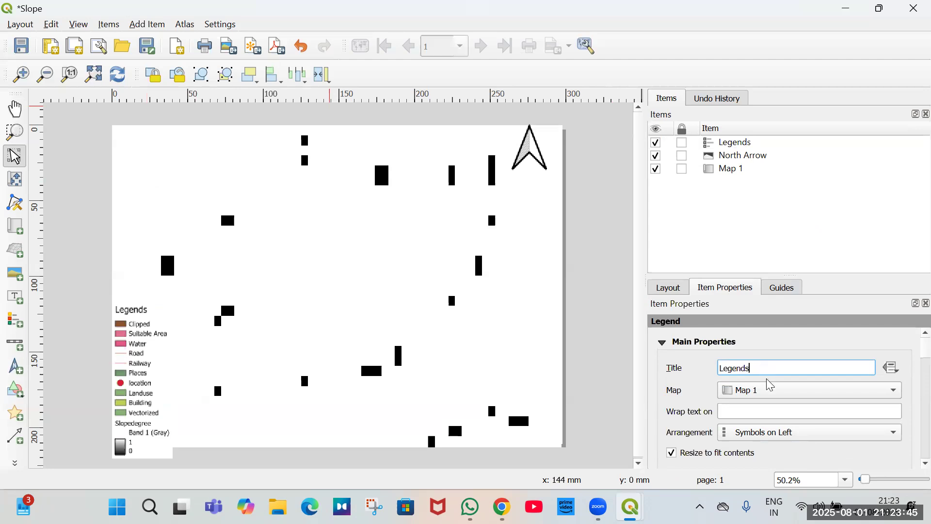
# Remove all vector layer entries from Clipped to Vectorized, leaving only Slopedegree in the legend.
pyautogui.scroll(-10, 763, 408)
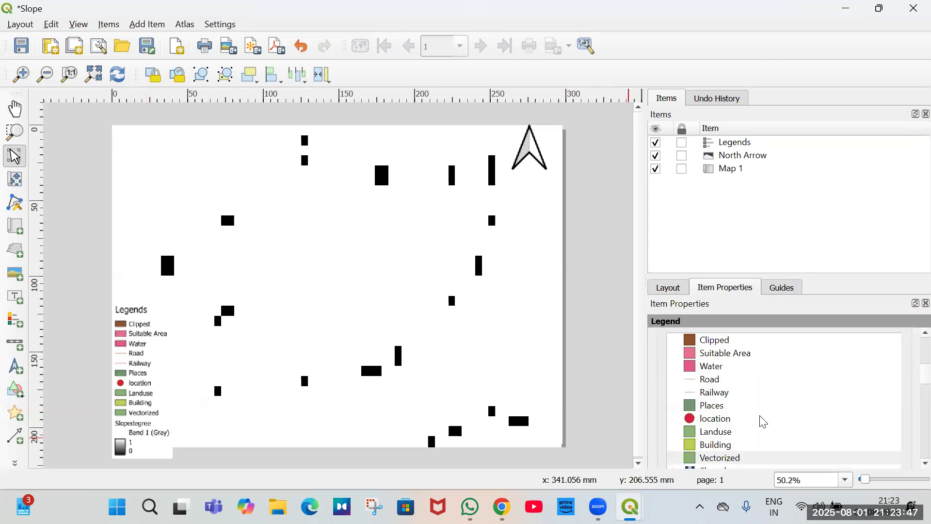
pyautogui.scroll(-1, 754, 419)
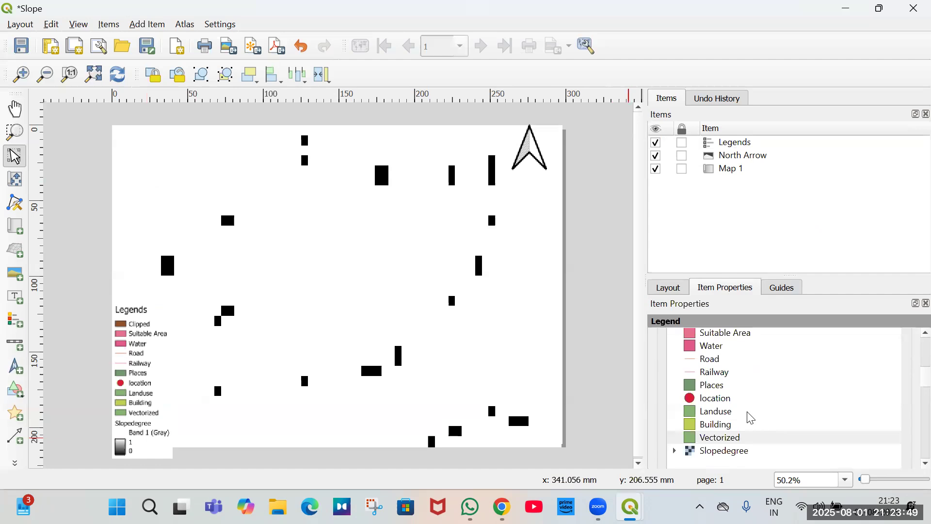
pyautogui.click(727, 437)
pyautogui.scroll(3, 732, 422)
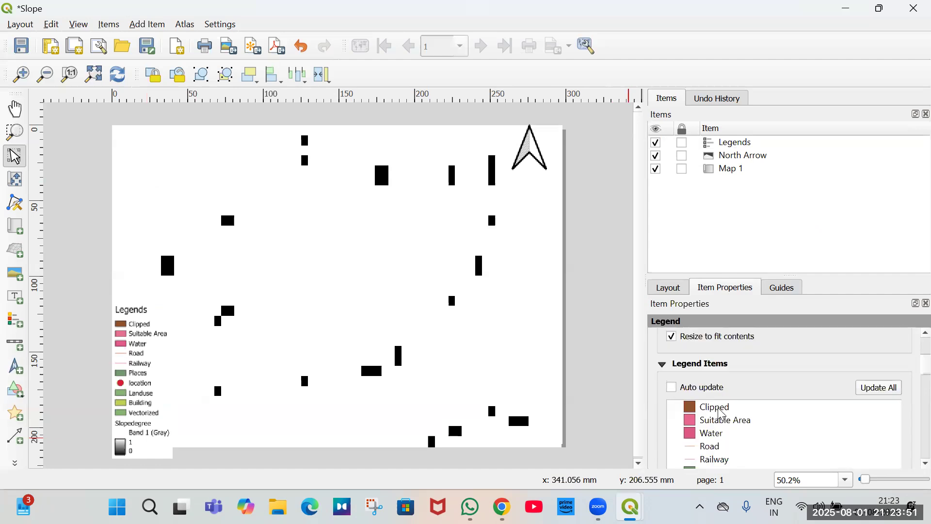
pyautogui.keyDown('shift'); pyautogui.click(721, 411); pyautogui.keyUp('shift')
pyautogui.scroll(-1, 721, 412)
pyautogui.scroll(-3, 732, 420)
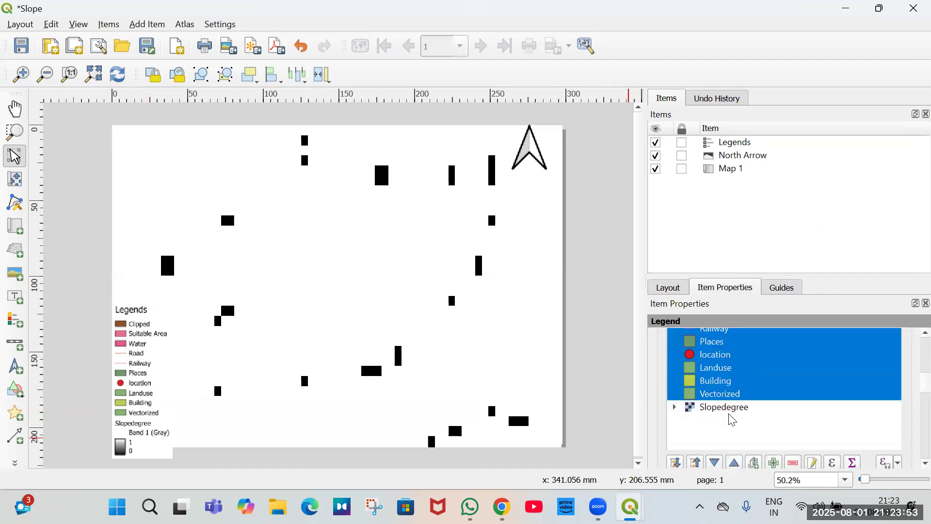
pyautogui.scroll(3, 708, 406)
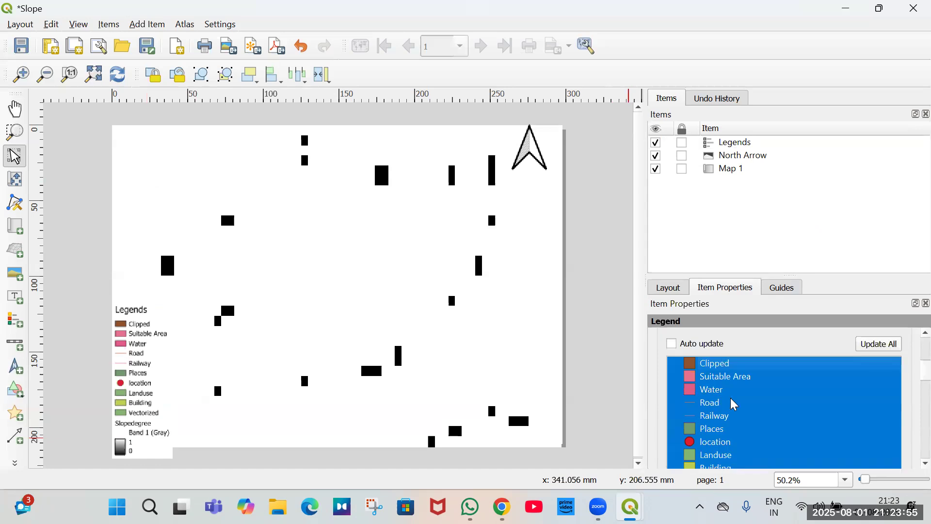
pyautogui.scroll(-3, 735, 406)
pyautogui.press('Delete')
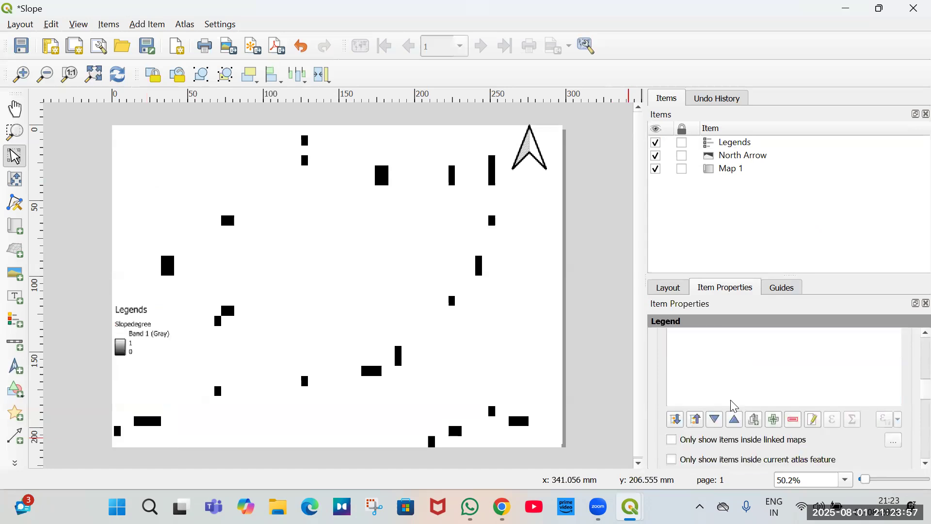
# Move the legend to the lower-left corner of the page and close the layout window.
pyautogui.moveTo(145, 331); pyautogui.dragTo(150, 421)
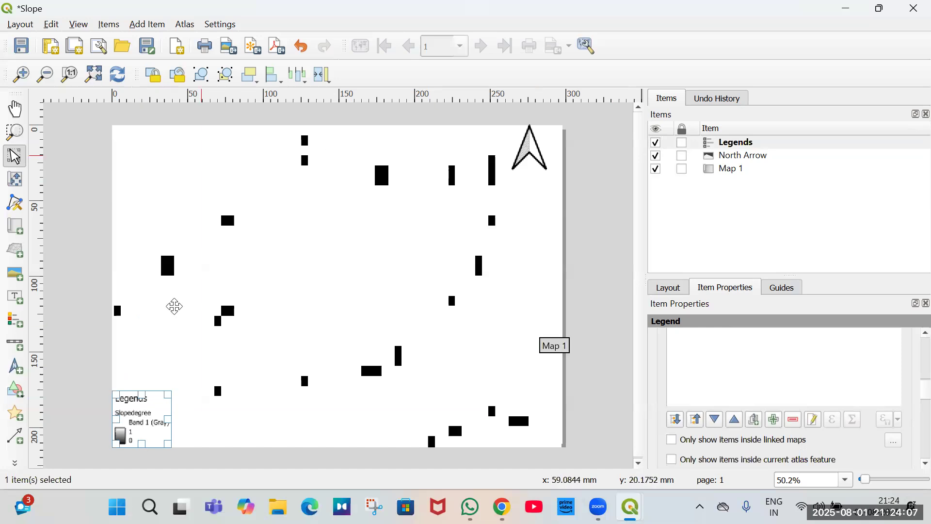
pyautogui.click(586, 263)
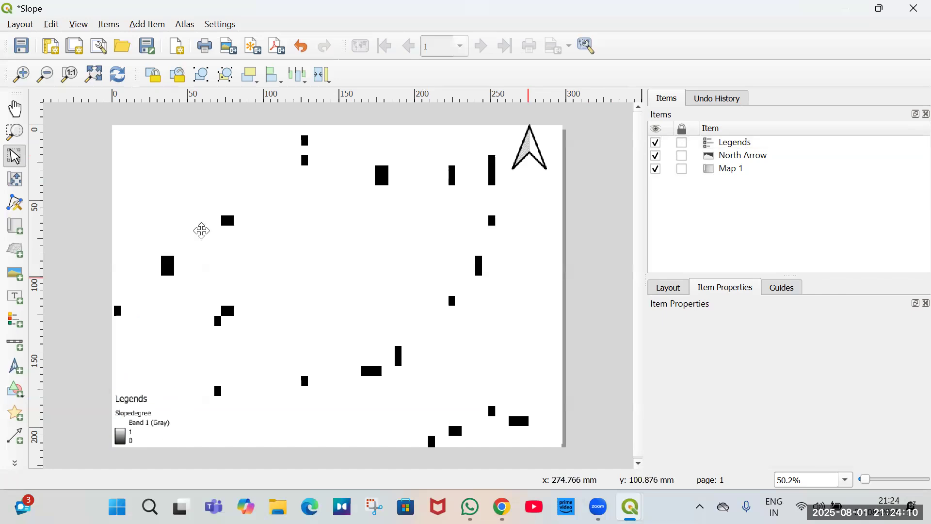
pyautogui.click(911, 15)
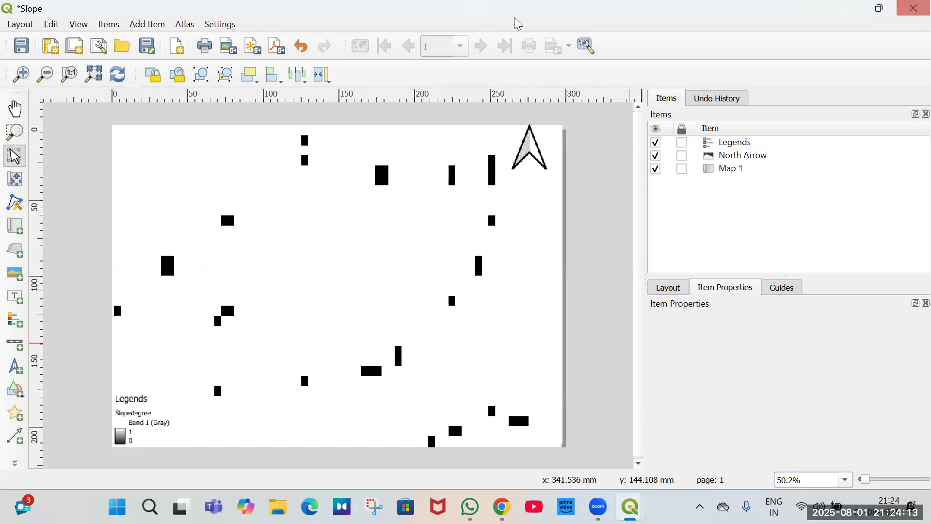